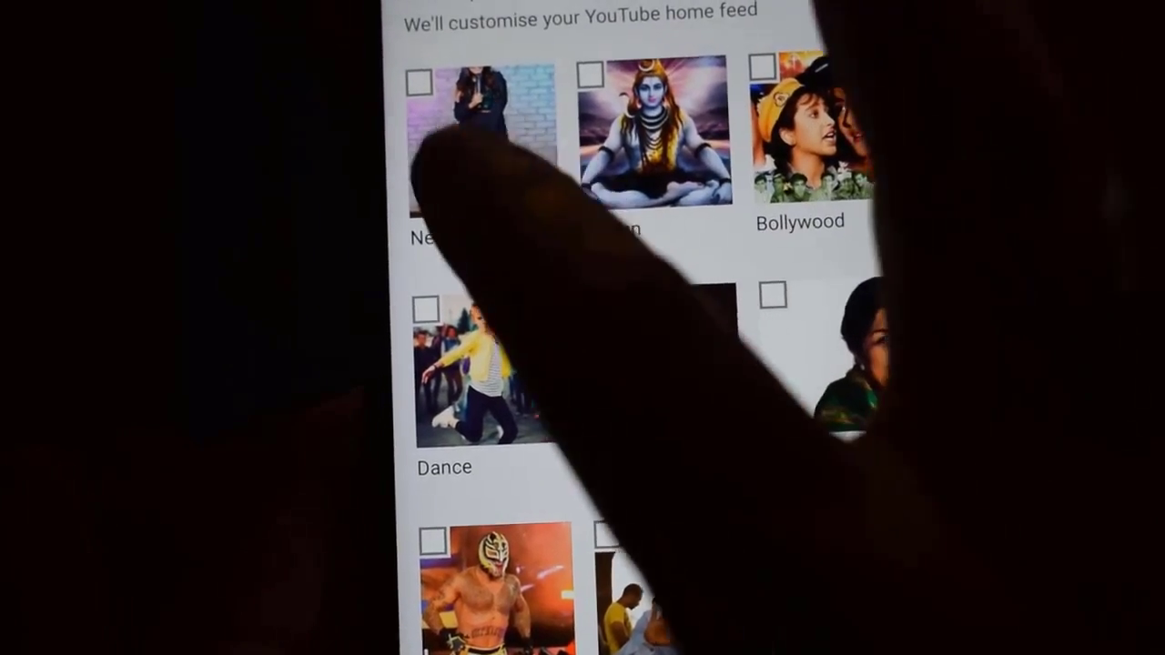
# - Choose Neha Kakkar, Bhajan and Bollywood as the topics for the YouTube home feed and confirm the selection
pyautogui.click(487, 155)
pyautogui.click(651, 132)
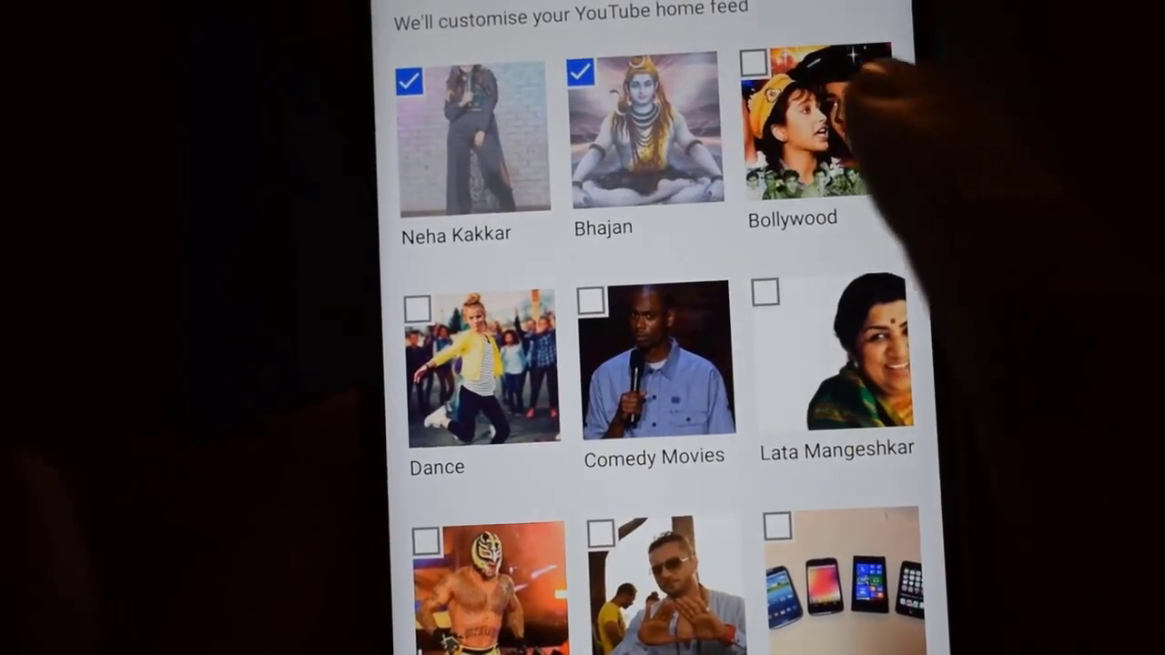
pyautogui.click(824, 123)
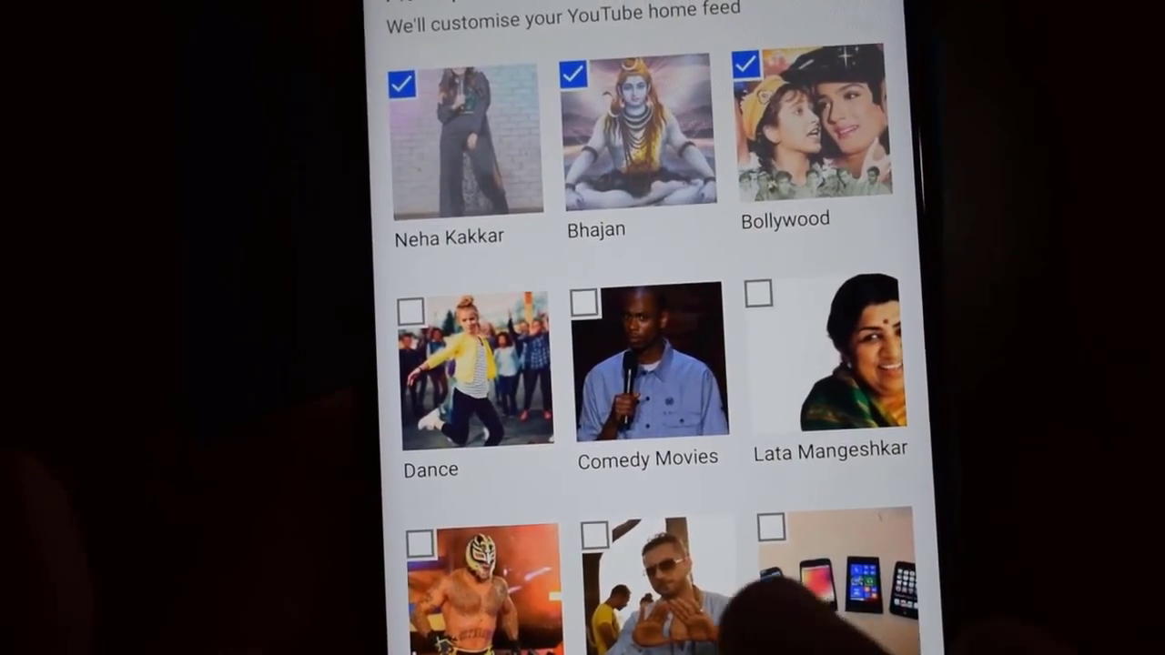
pyautogui.click(705, 637)
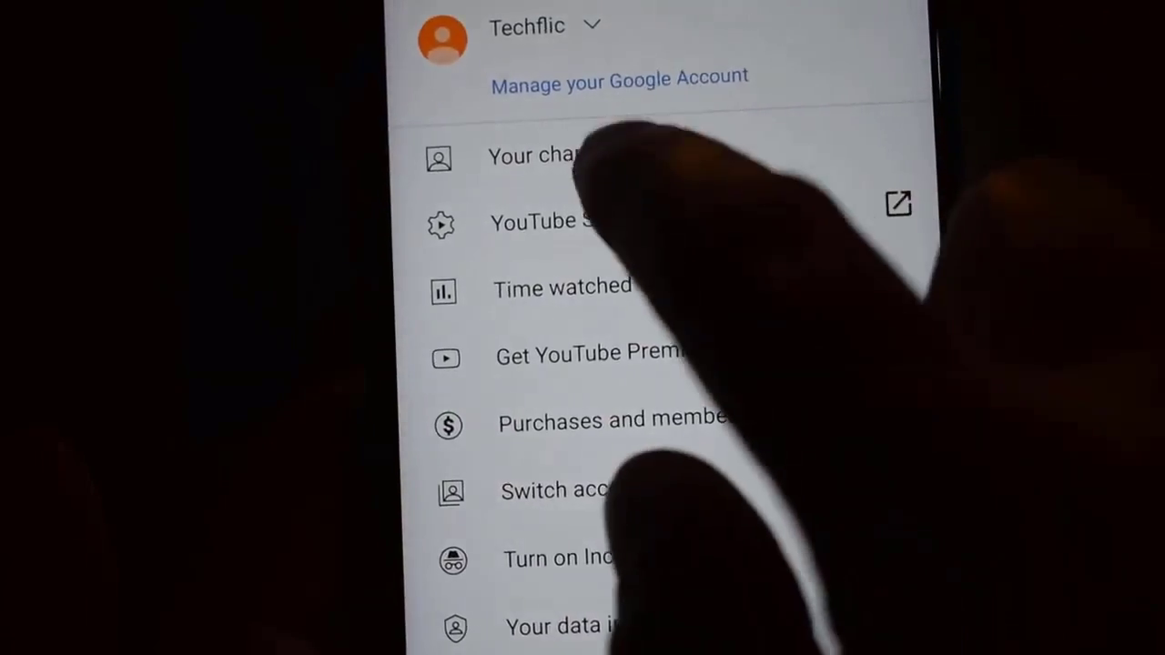
# - Open the account's own channel page to view its management options, and dismiss the channel photo choices
pyautogui.click(560, 157)
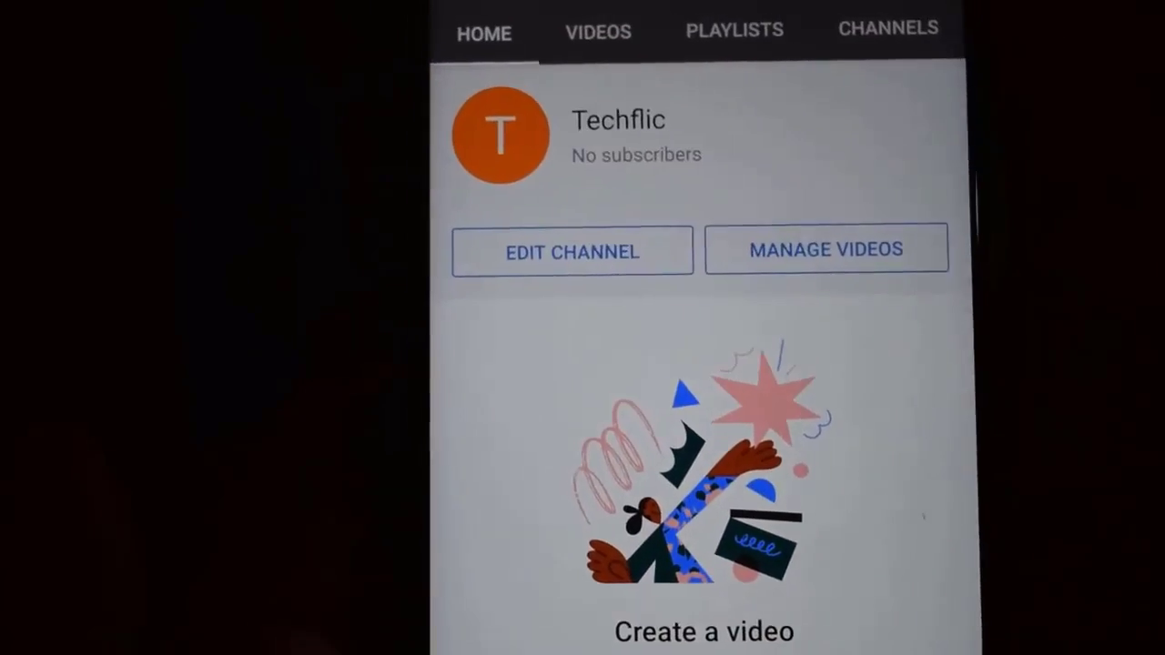
pyautogui.click(828, 246)
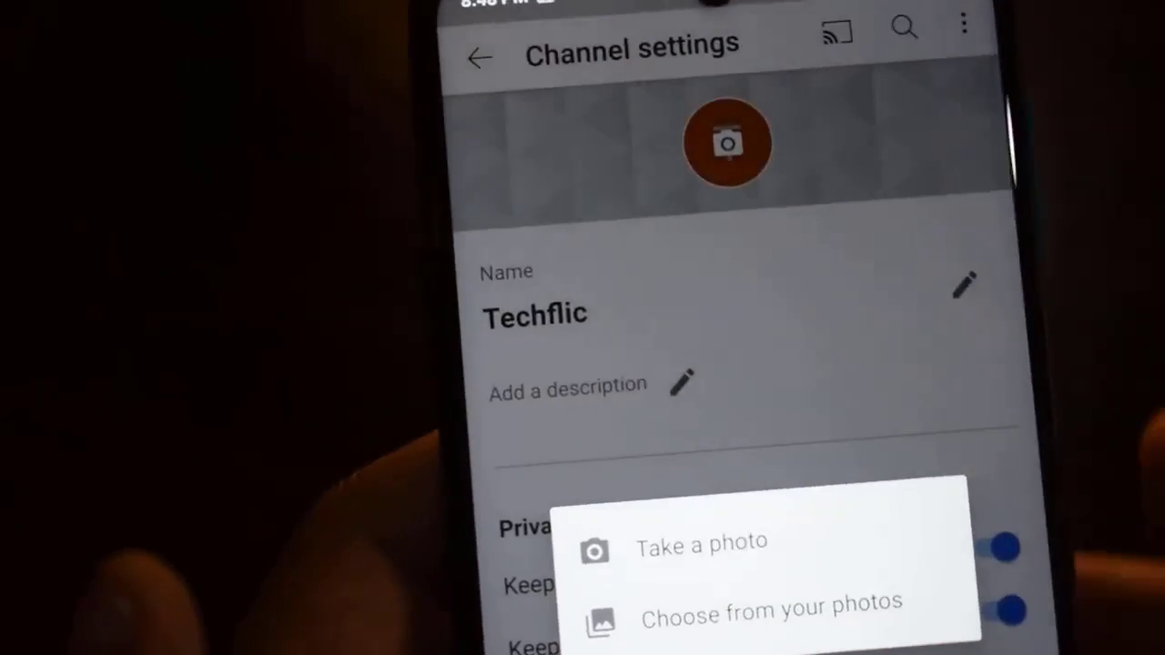
pyautogui.press('Escape')
pyautogui.press('Escape')
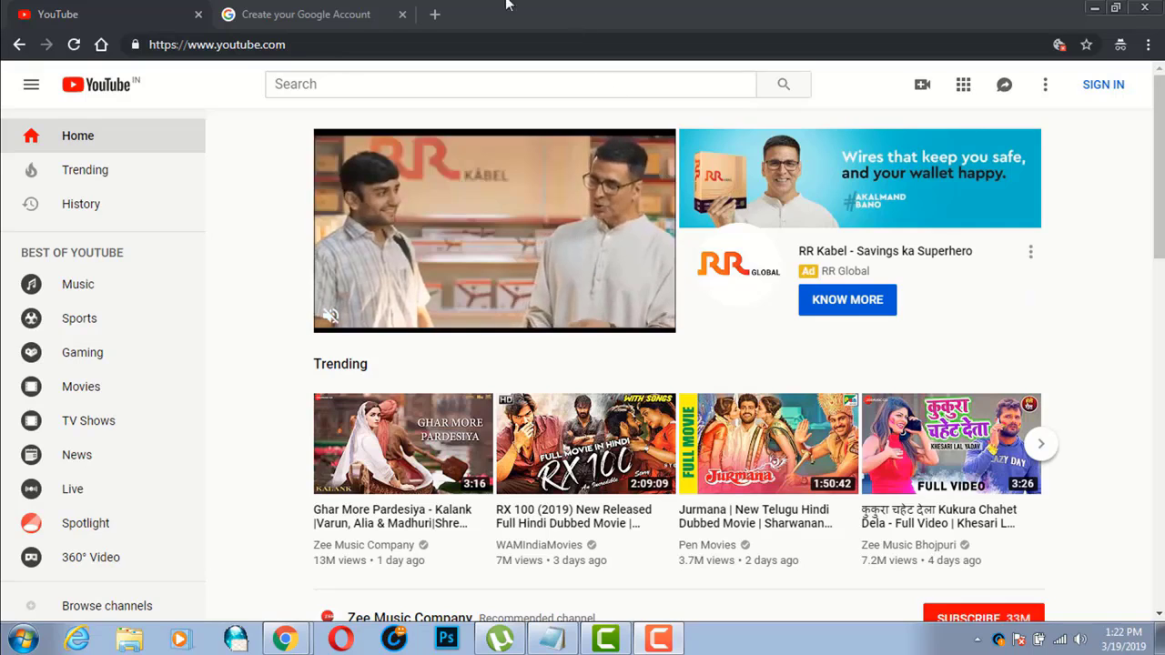
# - Switch to the Google Account sign-up form and fill in the last name and username
pyautogui.click(303, 13)
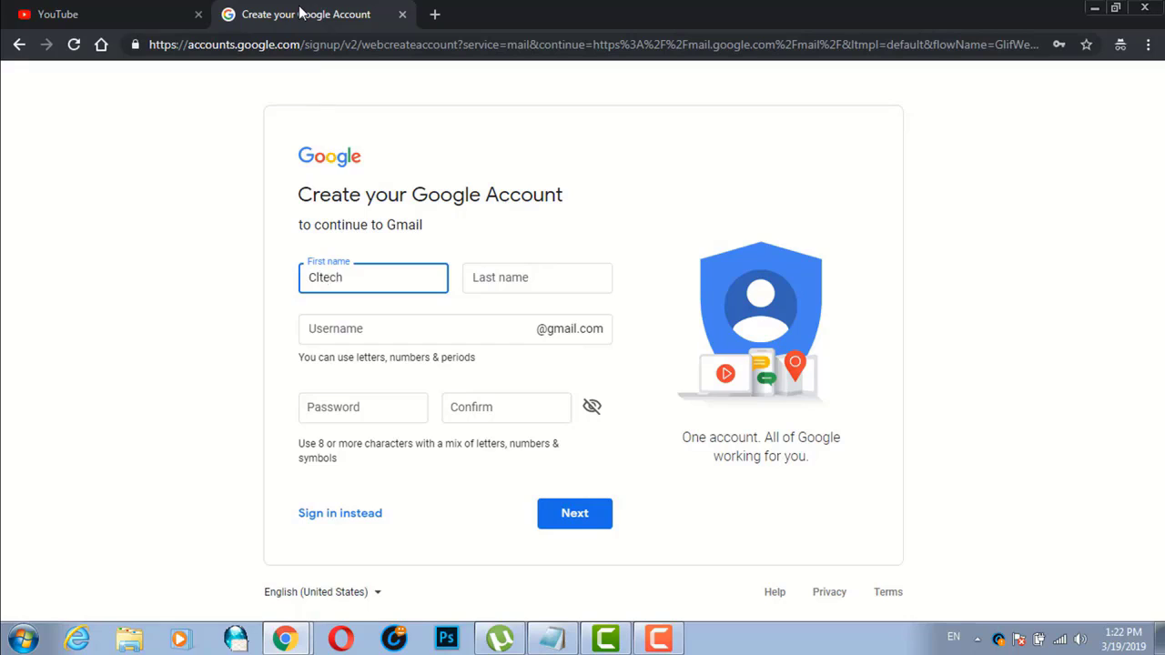
pyautogui.press('Tab')
pyautogui.write('ab')
pyautogui.press('Tab')
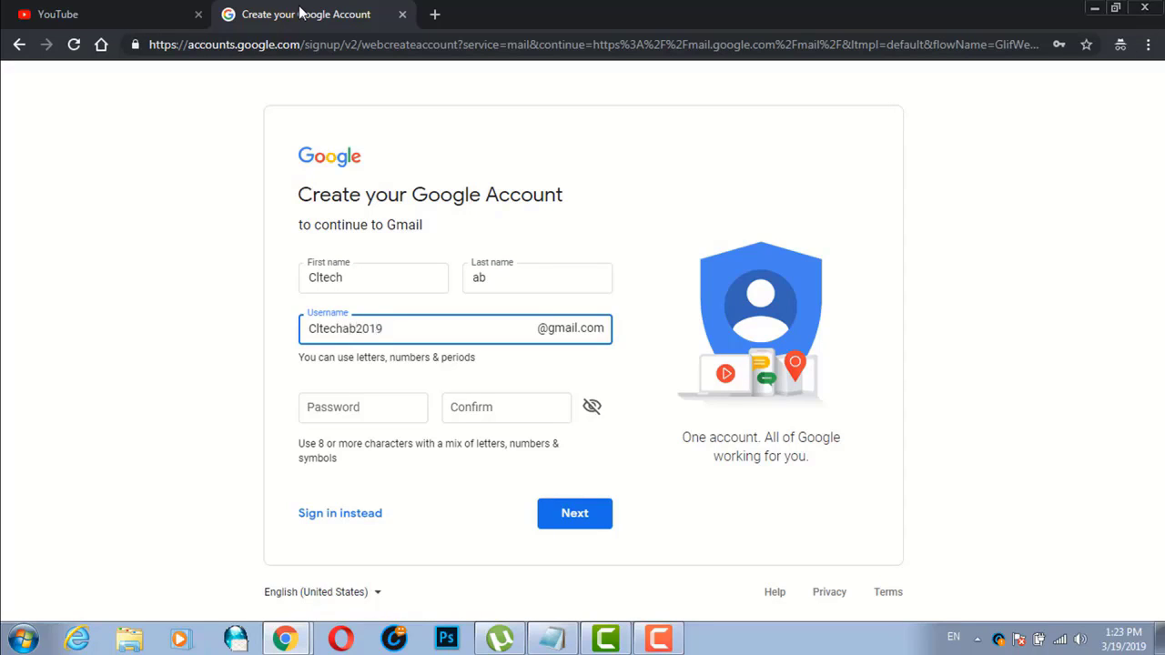
pyautogui.click(659, 340)
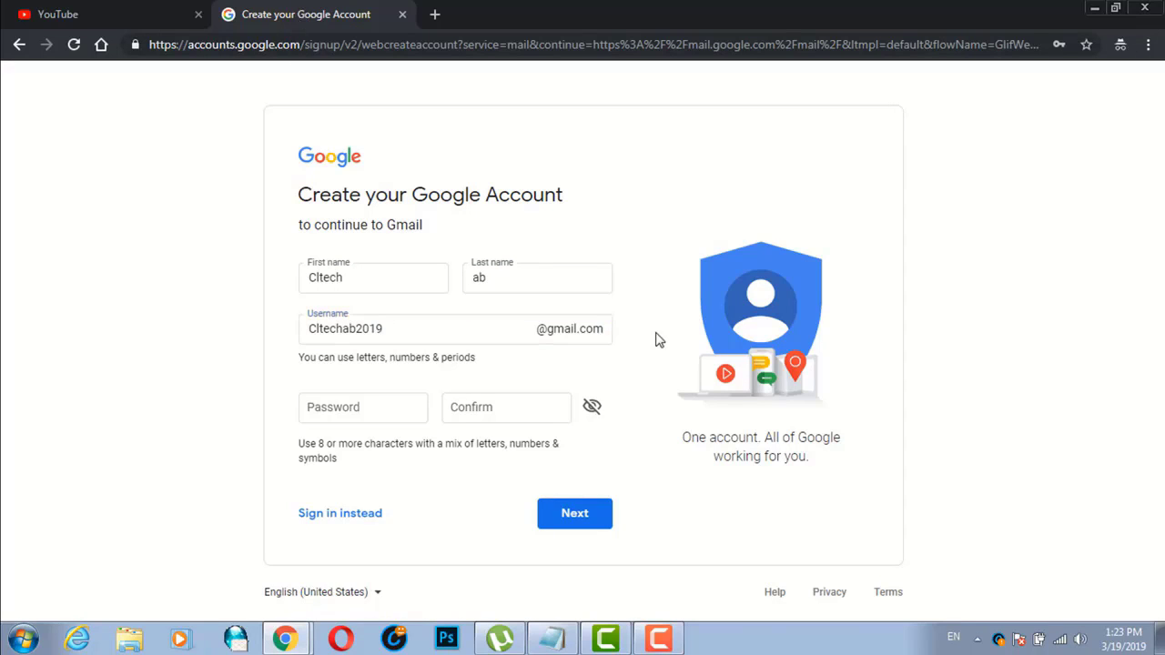
pyautogui.click(408, 414)
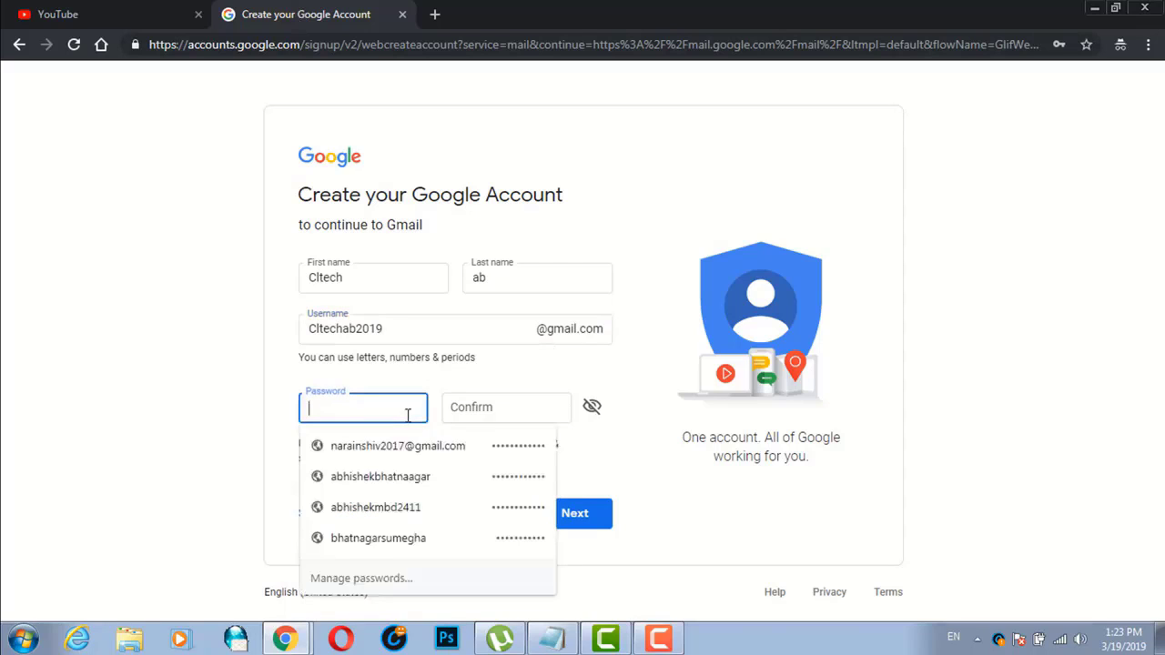
pyautogui.write('•••••')
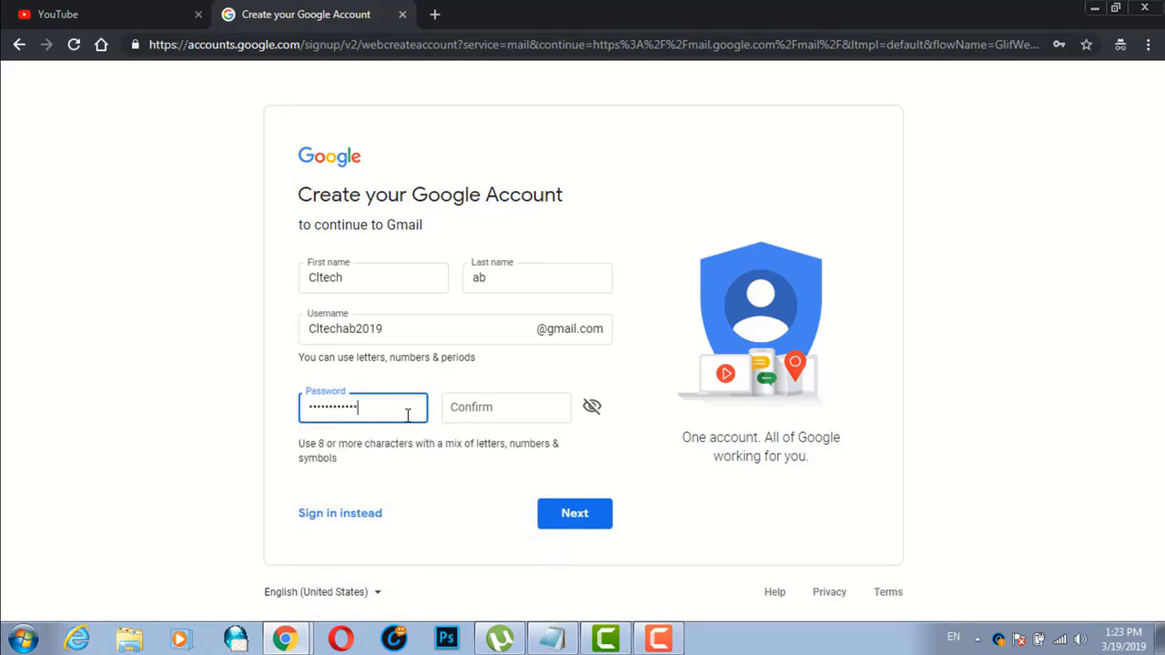
pyautogui.press('BackSpace')
pyautogui.press('BackSpace')
pyautogui.press('BackSpace')
pyautogui.press('BackSpace')
pyautogui.press('BackSpace')
pyautogui.press('BackSpace')
pyautogui.press('BackSpace')
pyautogui.press('BackSpace')
pyautogui.press('BackSpace')
pyautogui.press('BackSpace')
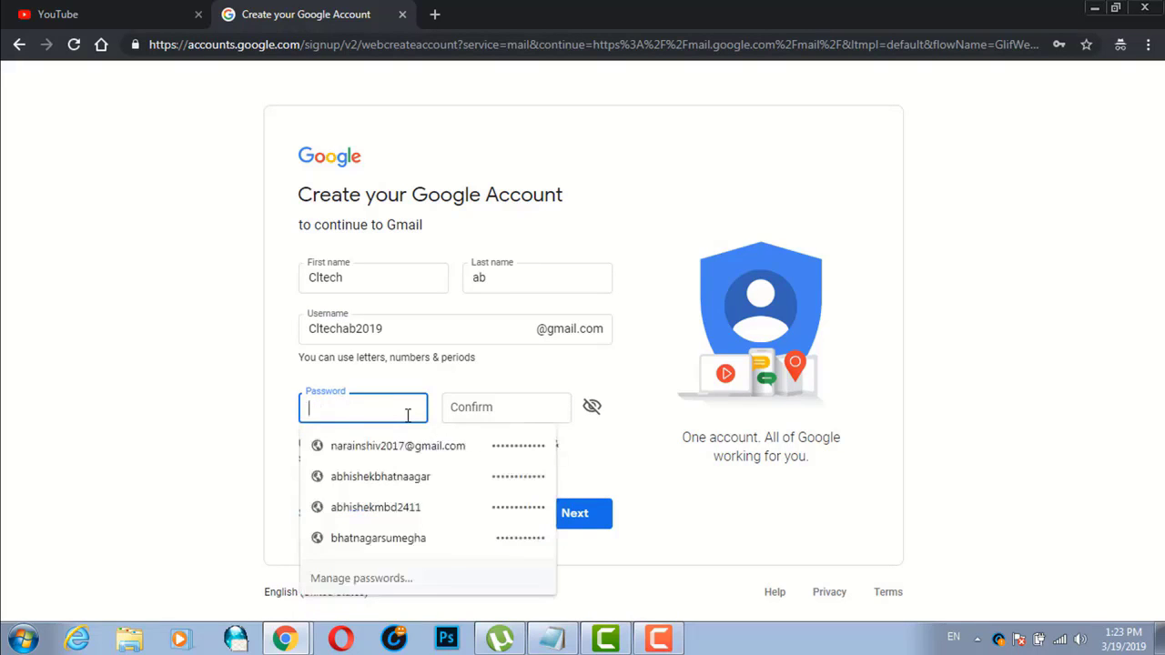
# - Enter the account password in both the Password and Confirm fields and submit the sign-up form
pyautogui.write('••••')
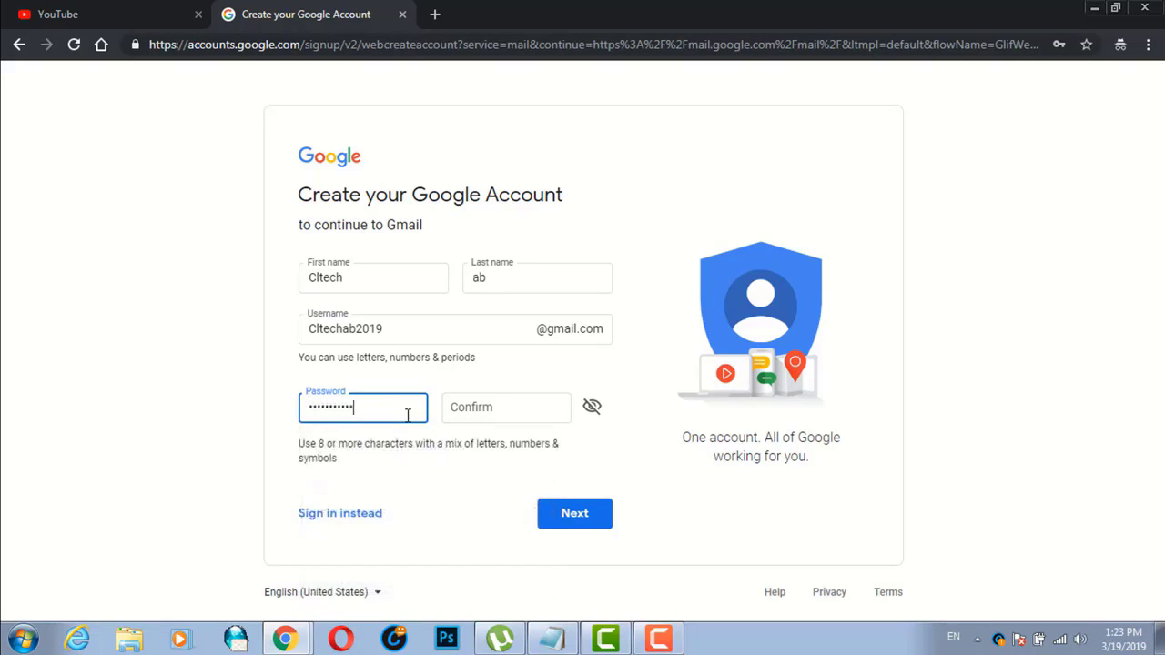
pyautogui.press('Tab')
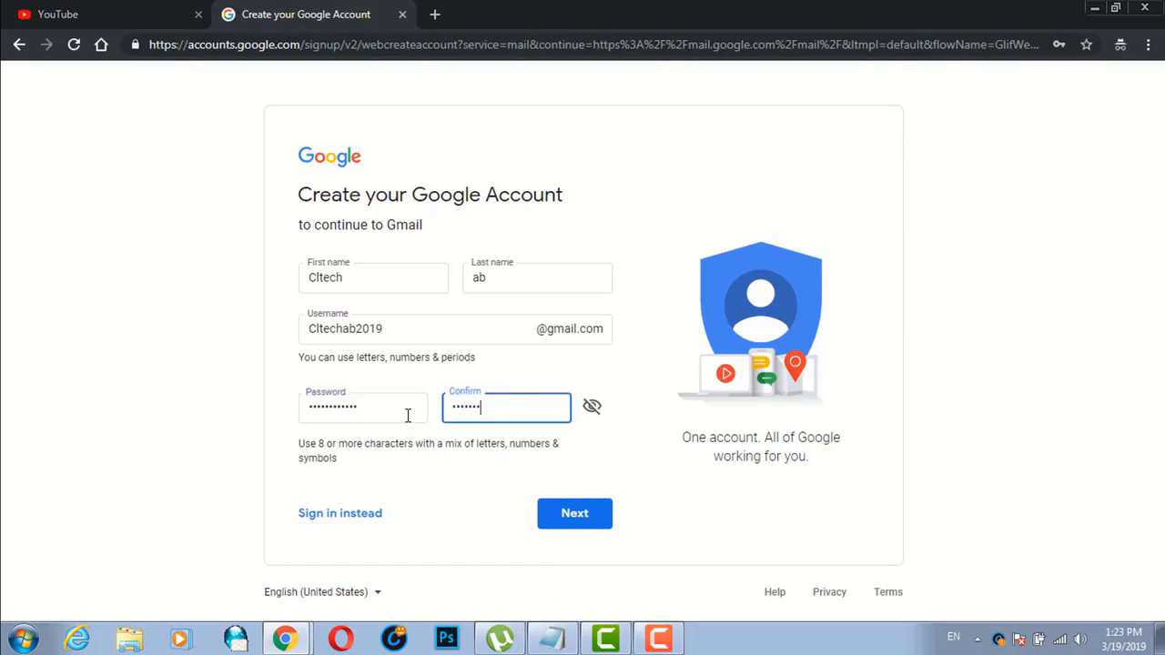
pyautogui.click(571, 528)
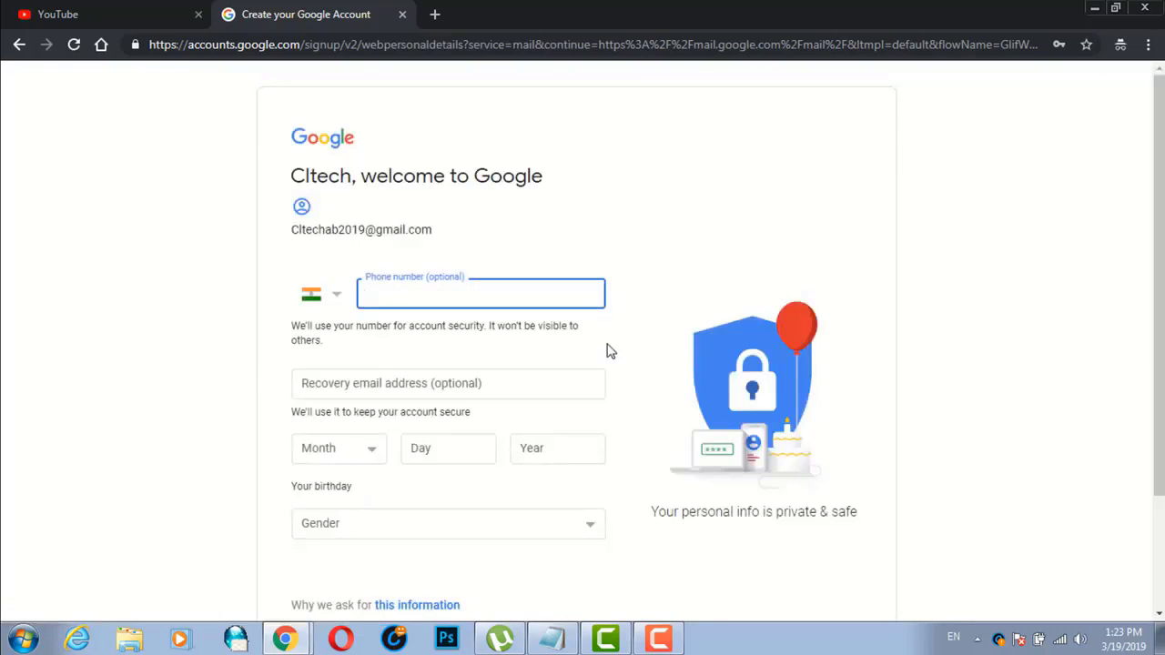
# - Fill in the date of birth, set the gender to Male, and submit the personal details
pyautogui.scroll(-2, 631, 424)
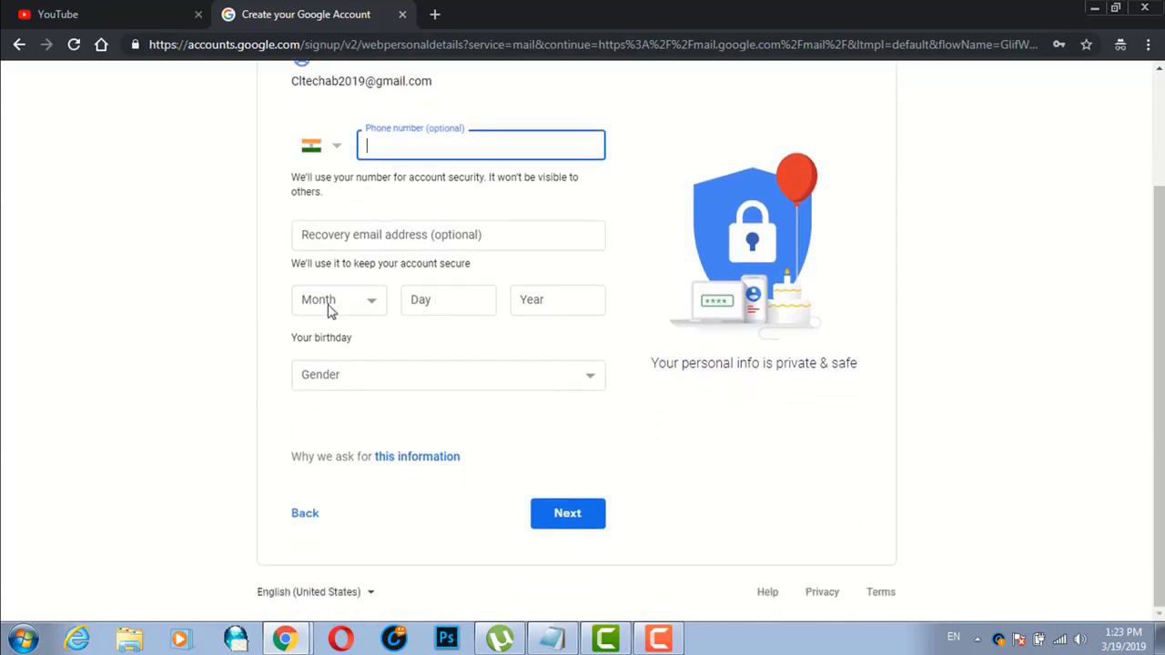
pyautogui.click(353, 306)
pyautogui.click(359, 477)
pyautogui.click(449, 293)
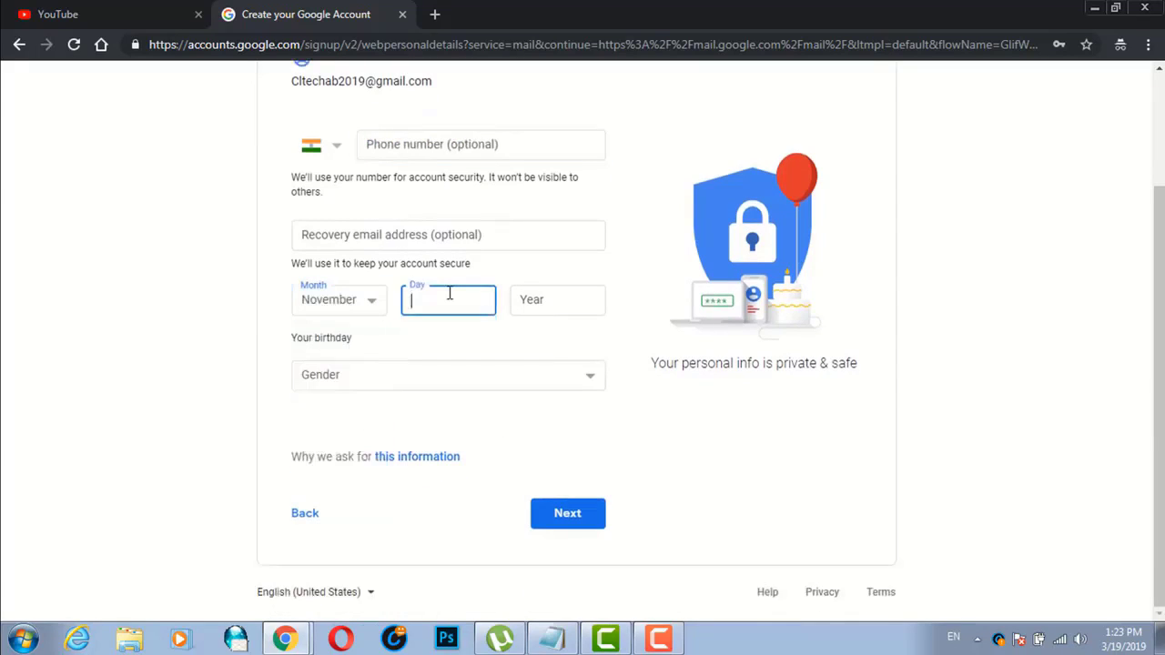
pyautogui.press('Tab')
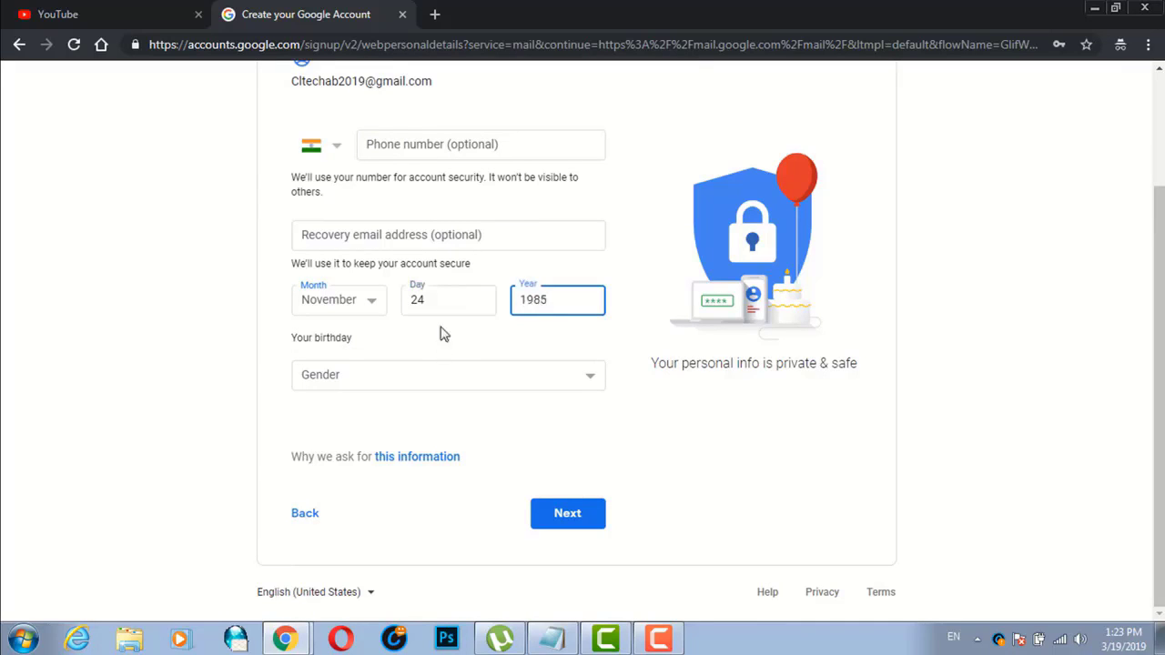
pyautogui.click(474, 387)
pyautogui.click(410, 415)
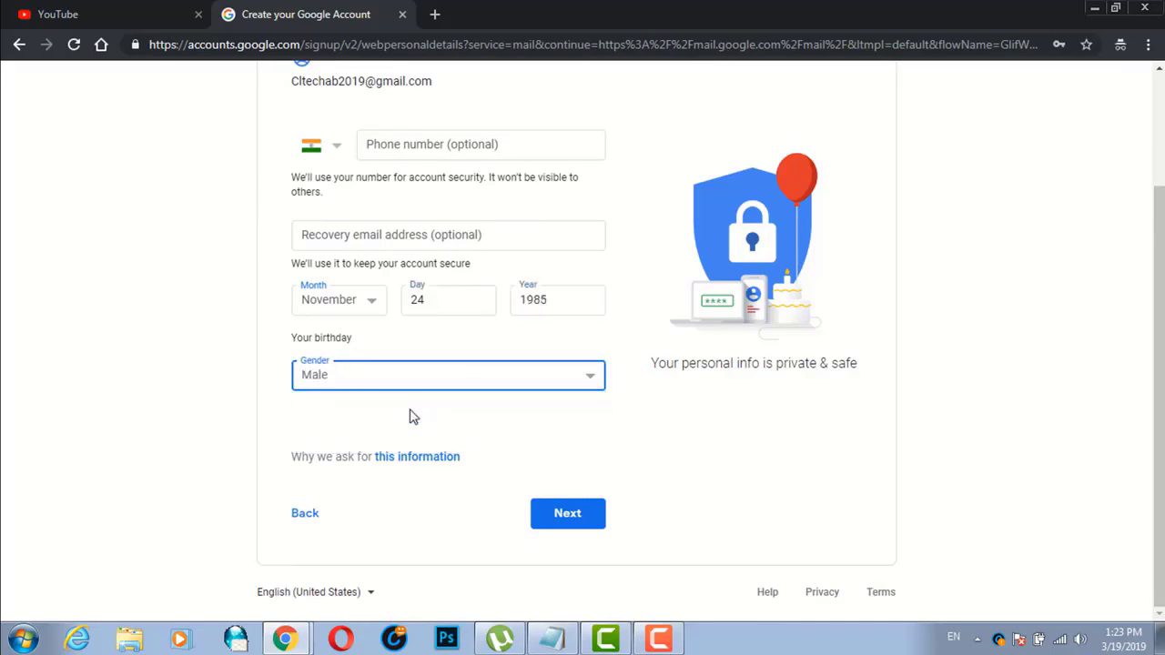
pyautogui.click(562, 513)
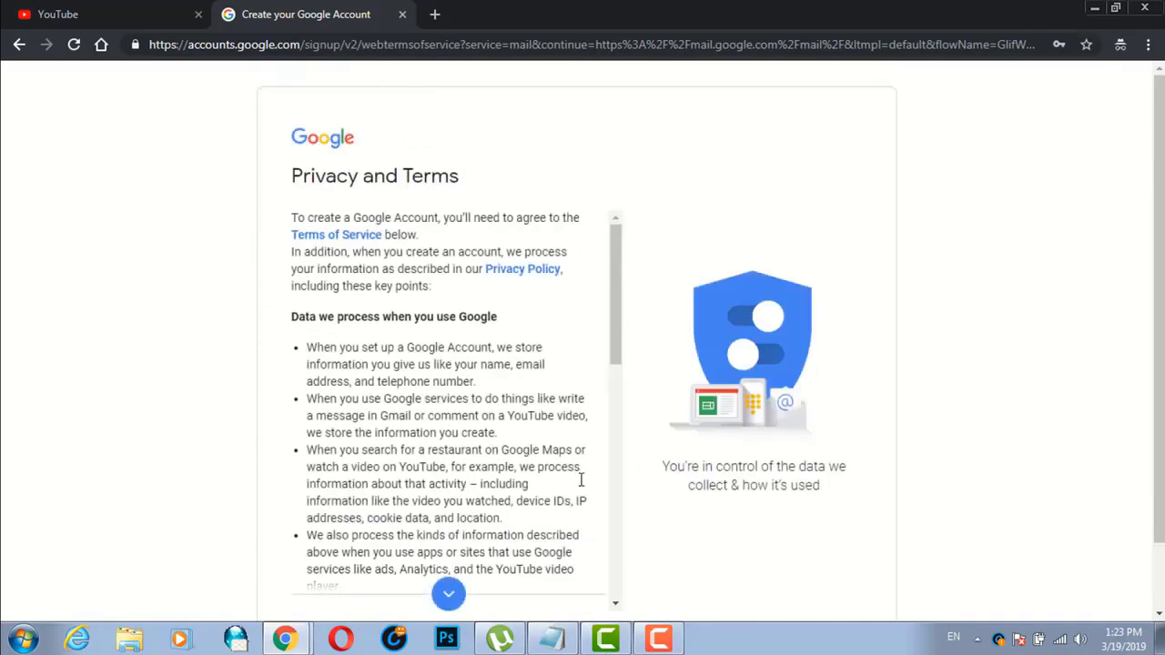
# - Agree to Google's Privacy and Terms to create the account, and complete Gmail's welcome dialog
pyautogui.scroll(-5, 581, 479)
pyautogui.scroll(-2, 1015, 446)
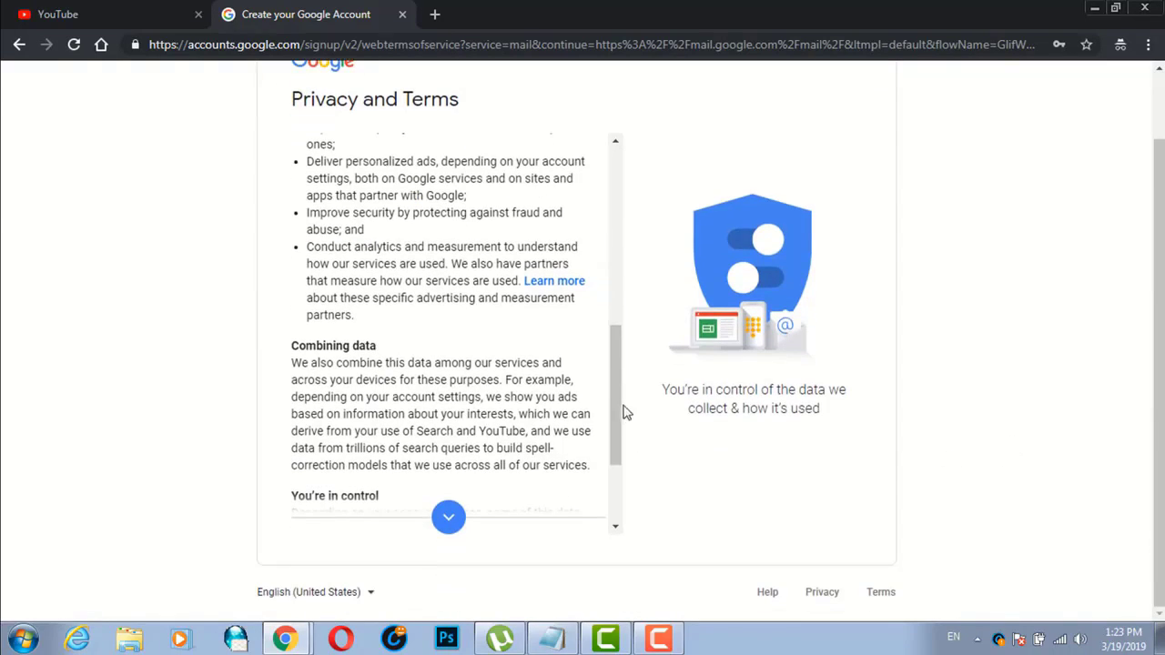
pyautogui.scroll(-5, 624, 413)
pyautogui.click(551, 520)
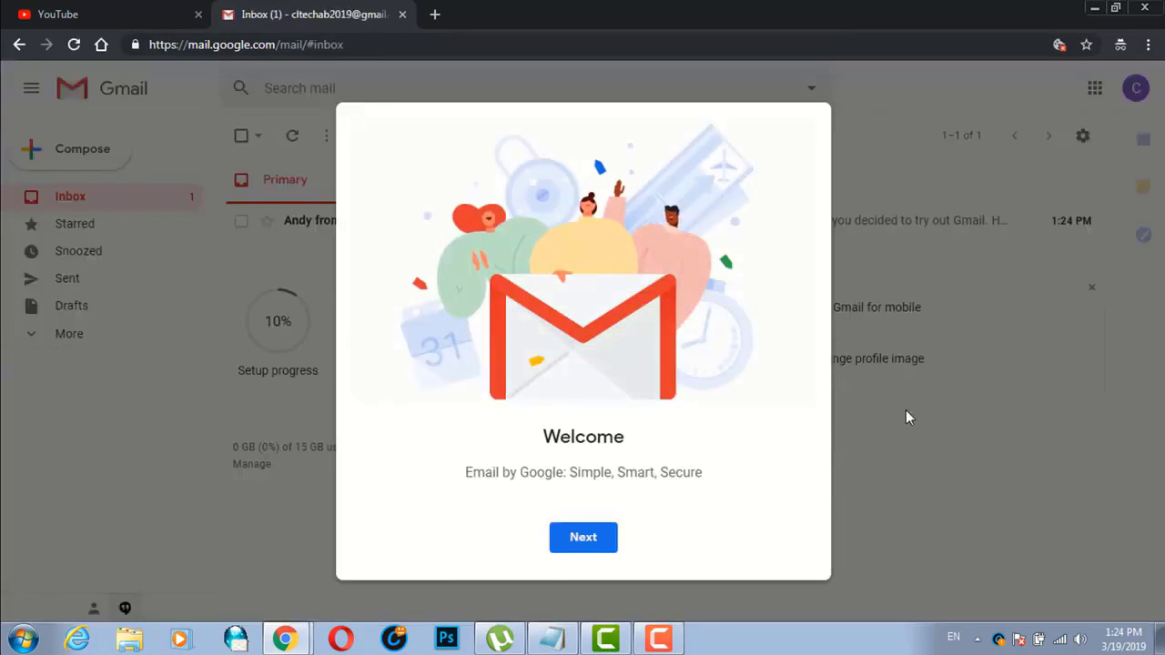
pyautogui.click(583, 537)
pyautogui.click(583, 539)
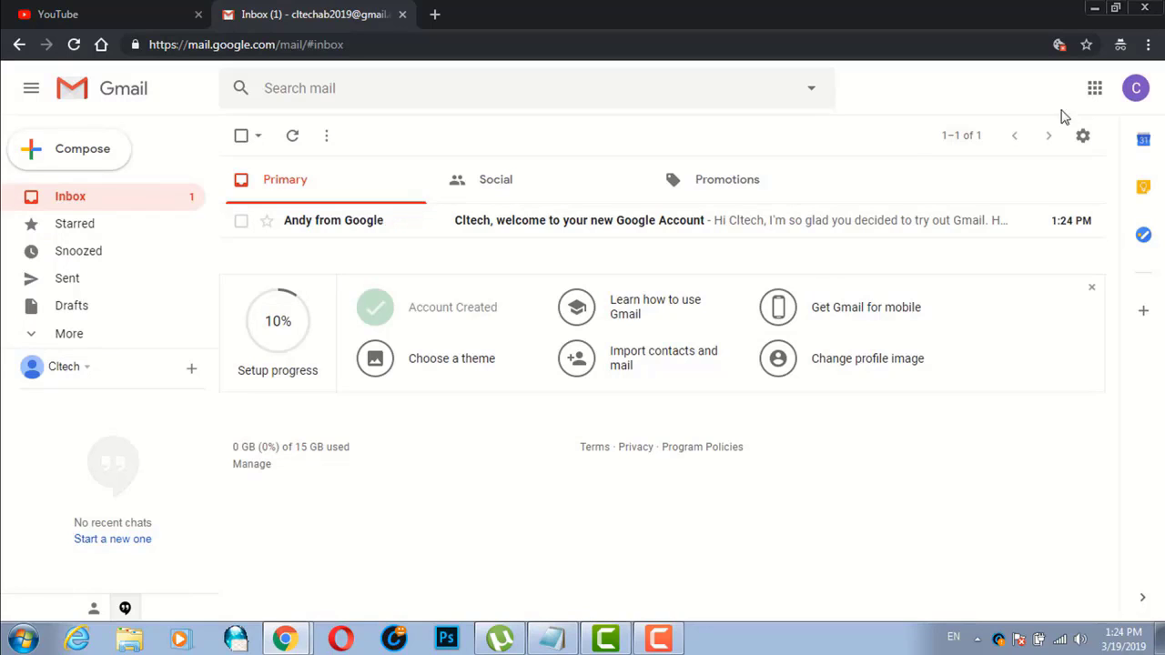
# - Copy the new account's e-mail address from the Gmail account details
pyautogui.click(1134, 91)
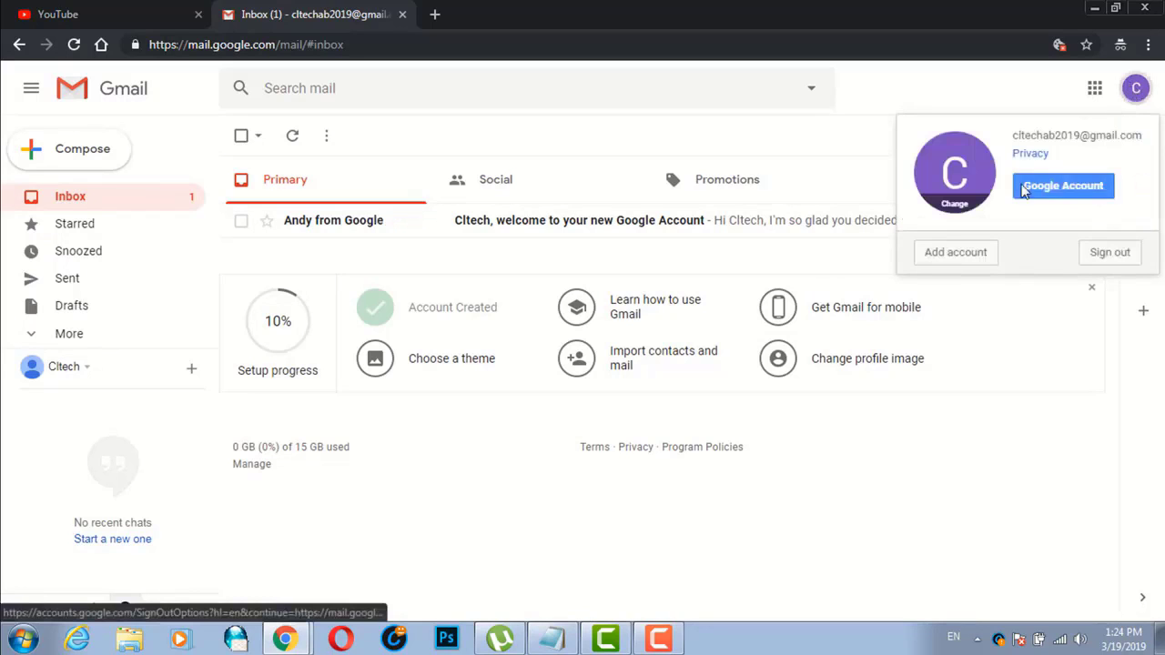
pyautogui.moveTo(1014, 136); pyautogui.dragTo(1142, 137)
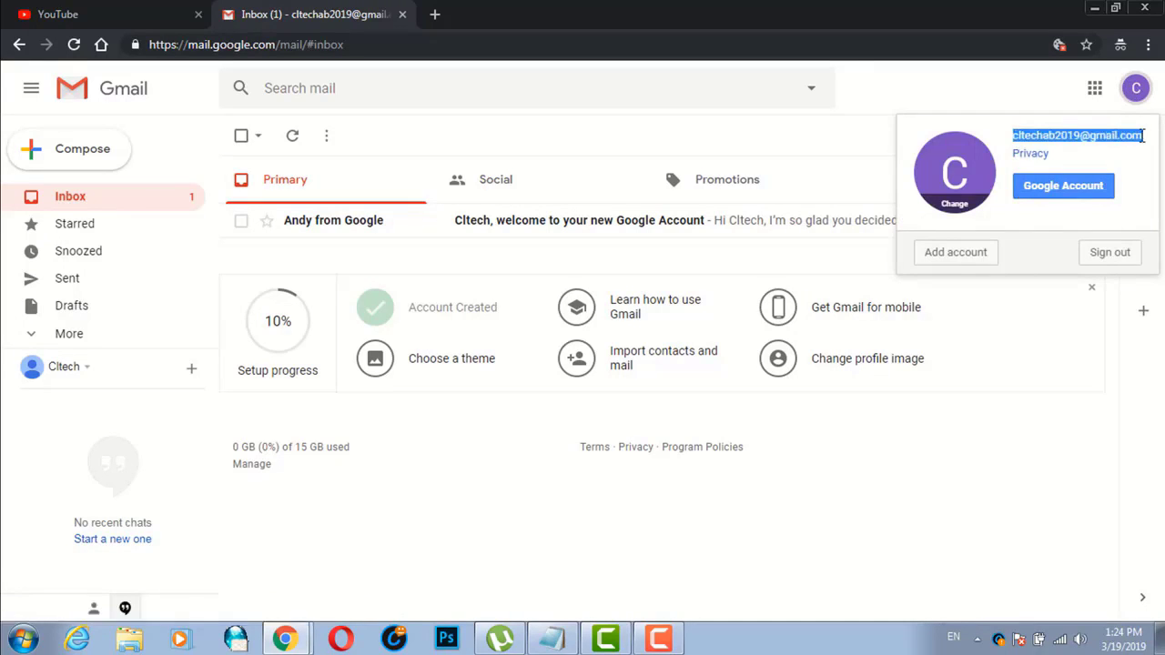
pyautogui.rightClick(1139, 139)
pyautogui.click(1128, 155)
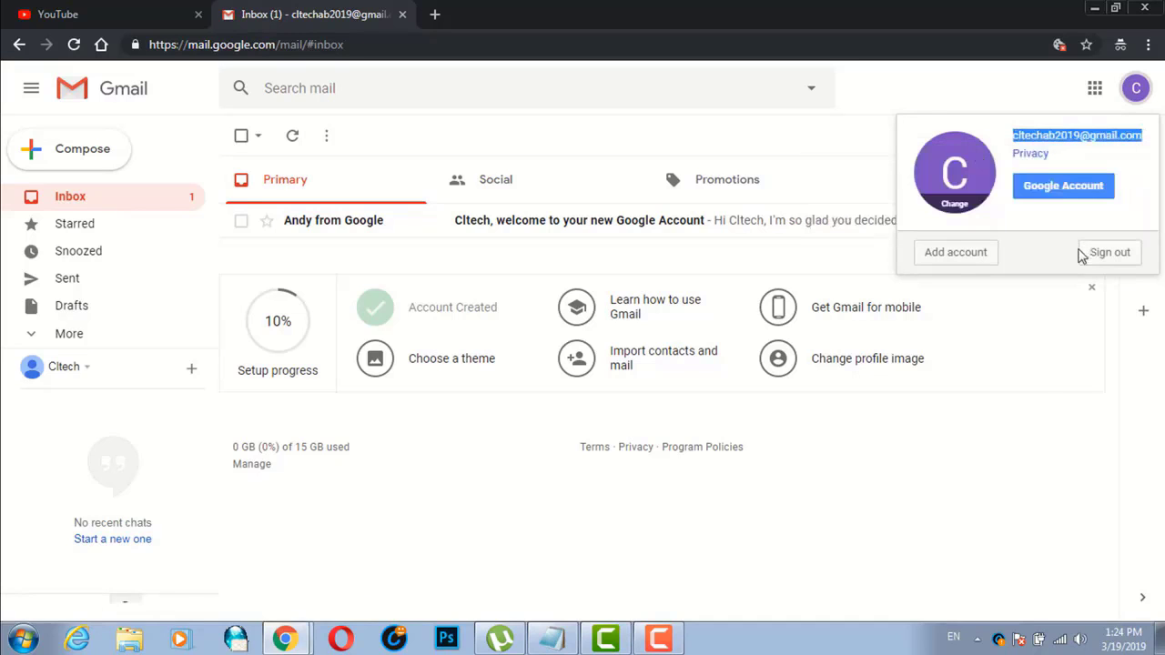
# - Switch to the YouTube page, sign in with the new Google Account and open the account menu
pyautogui.click(91, 14)
pyautogui.click(1116, 91)
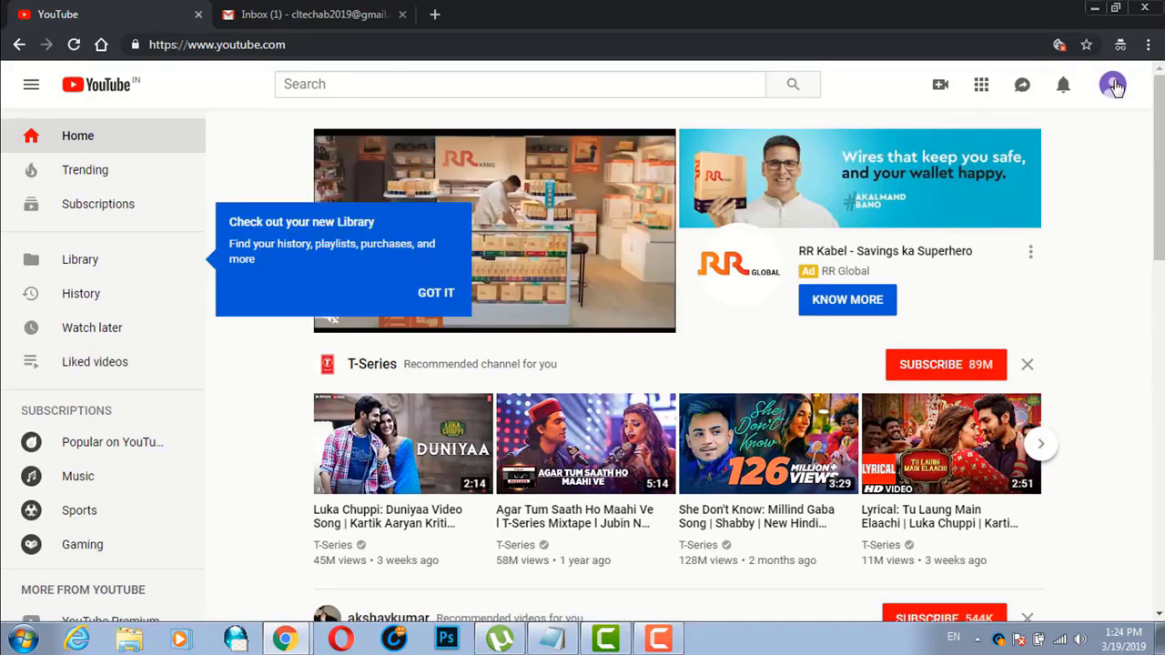
pyautogui.click(1114, 91)
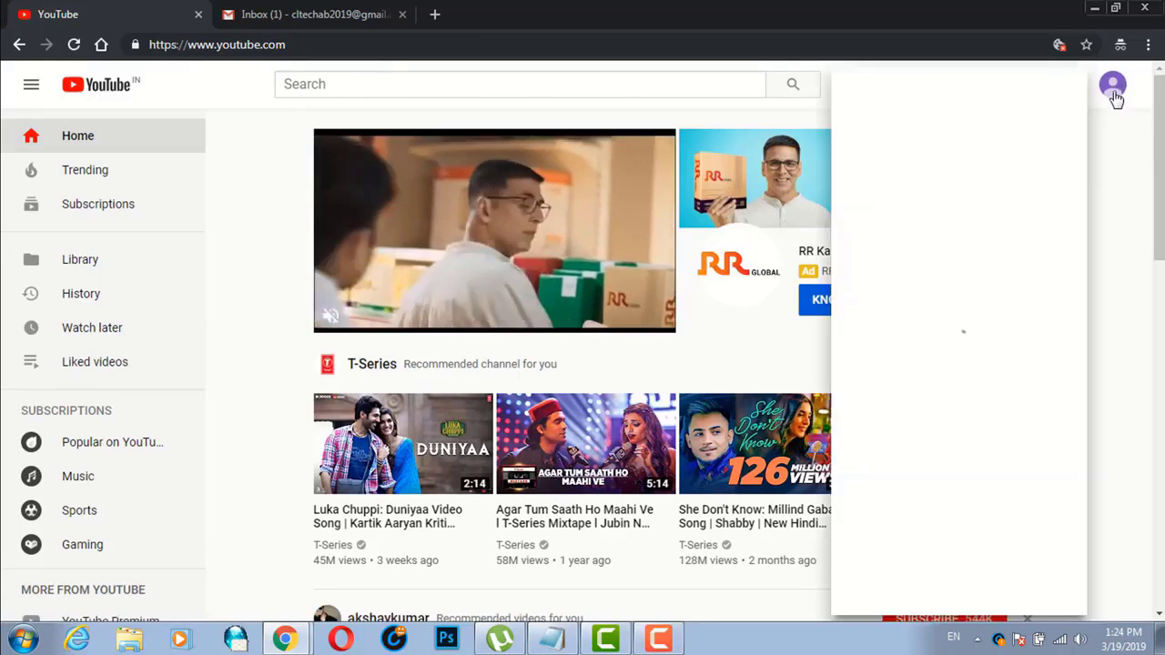
pyautogui.click(297, 18)
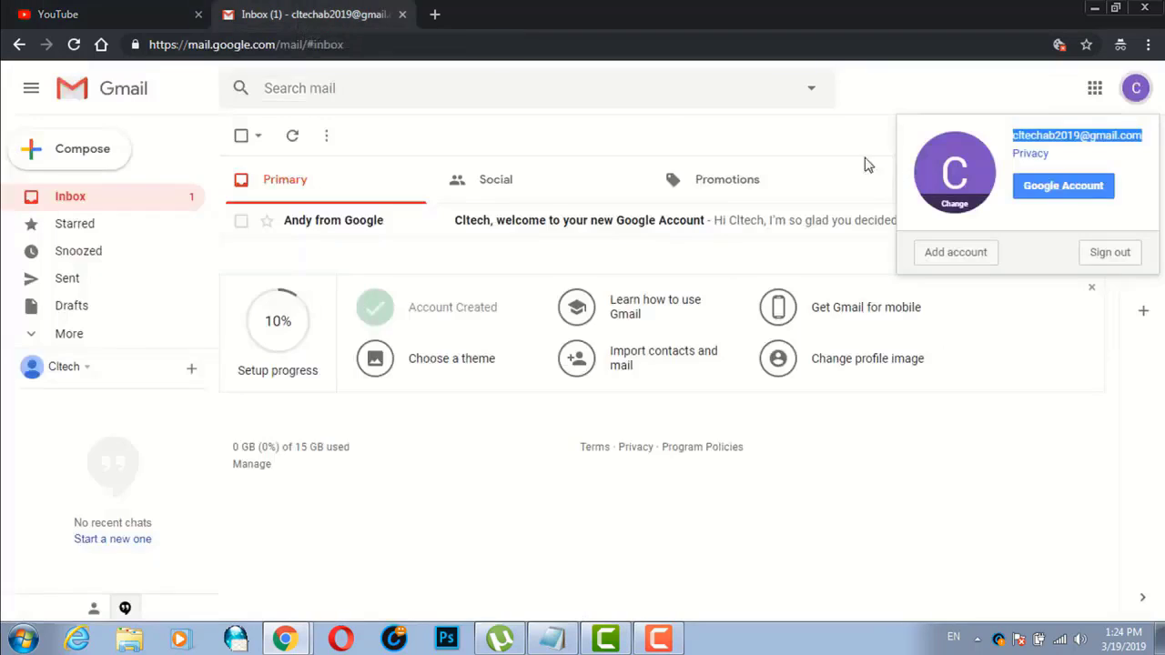
pyautogui.click(109, 15)
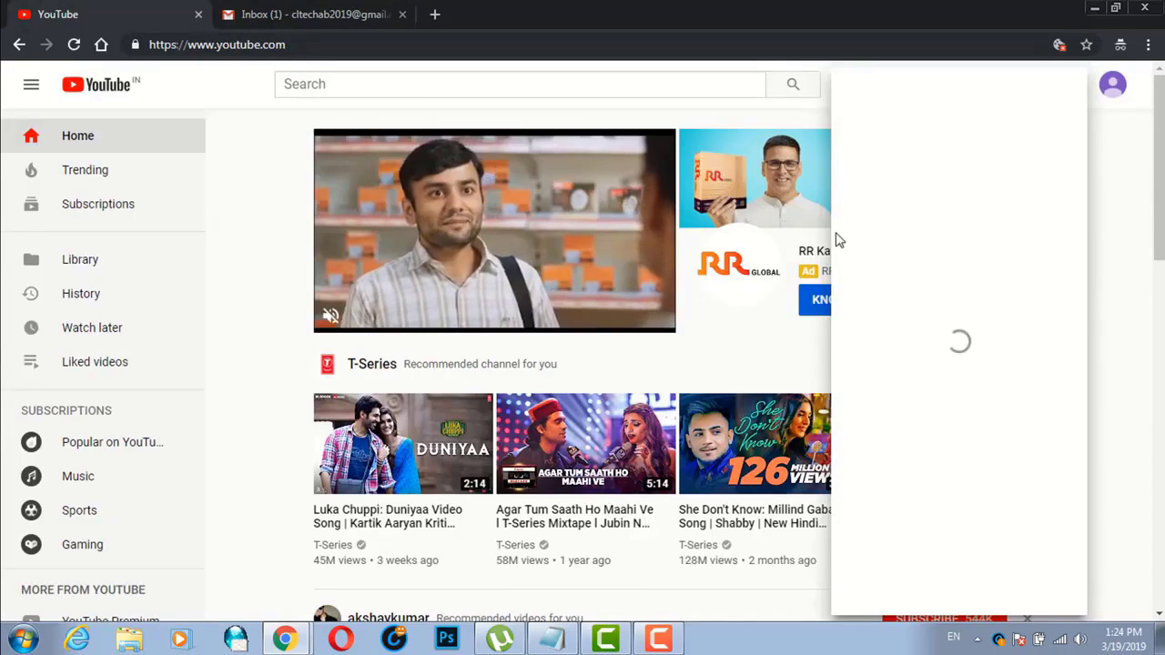
pyautogui.click(1059, 640)
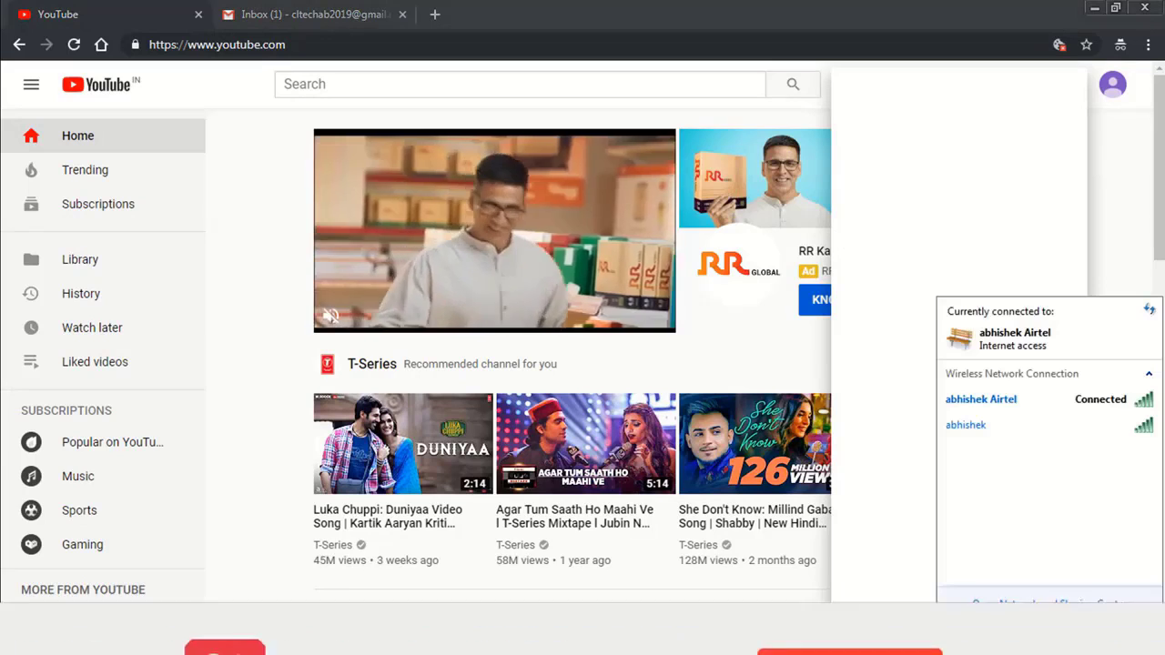
pyautogui.click(726, 30)
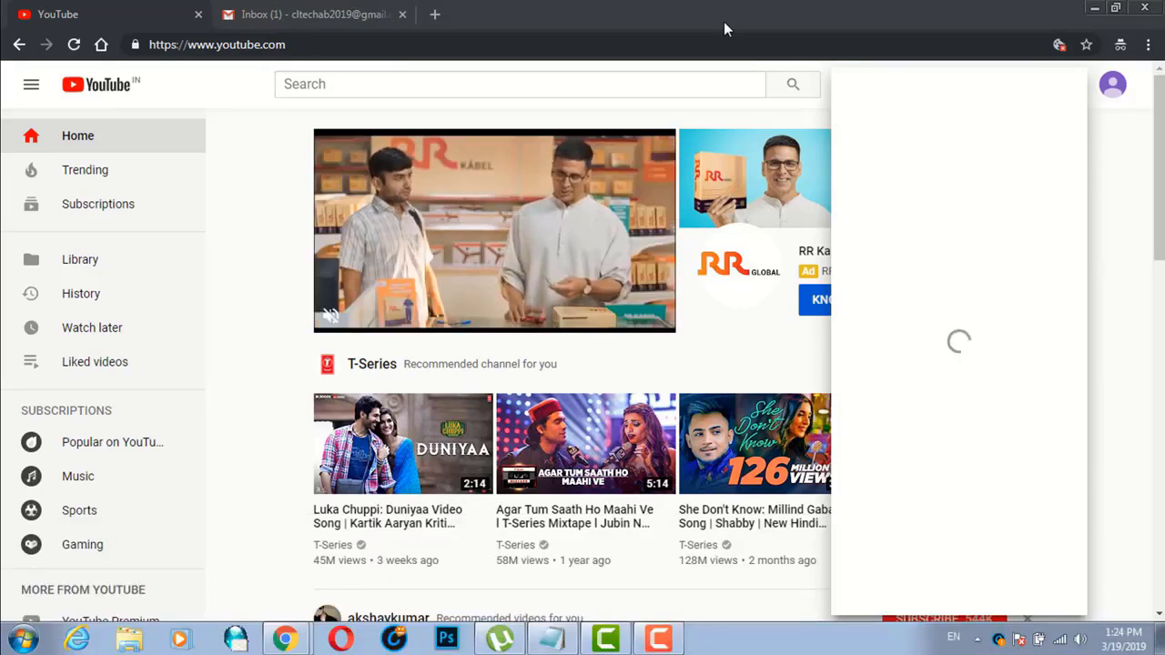
# - Connect the computer to the other available wireless network and open YouTube's account menu
pyautogui.click(1059, 639)
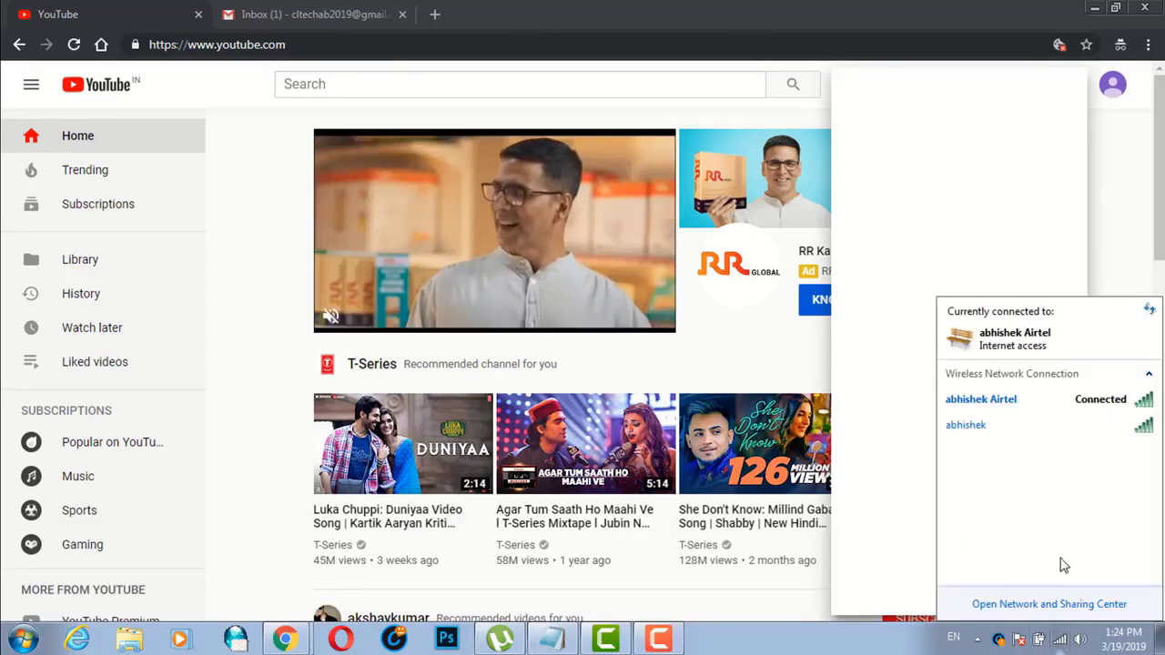
pyautogui.click(1062, 442)
pyautogui.click(1112, 453)
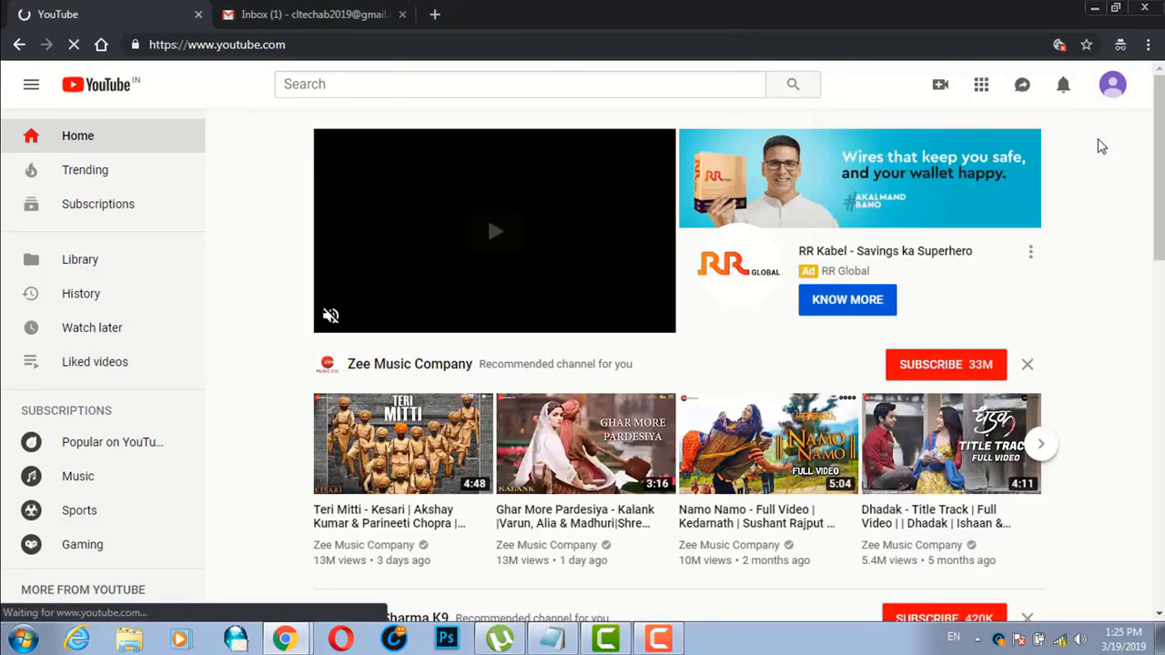
pyautogui.click(1112, 85)
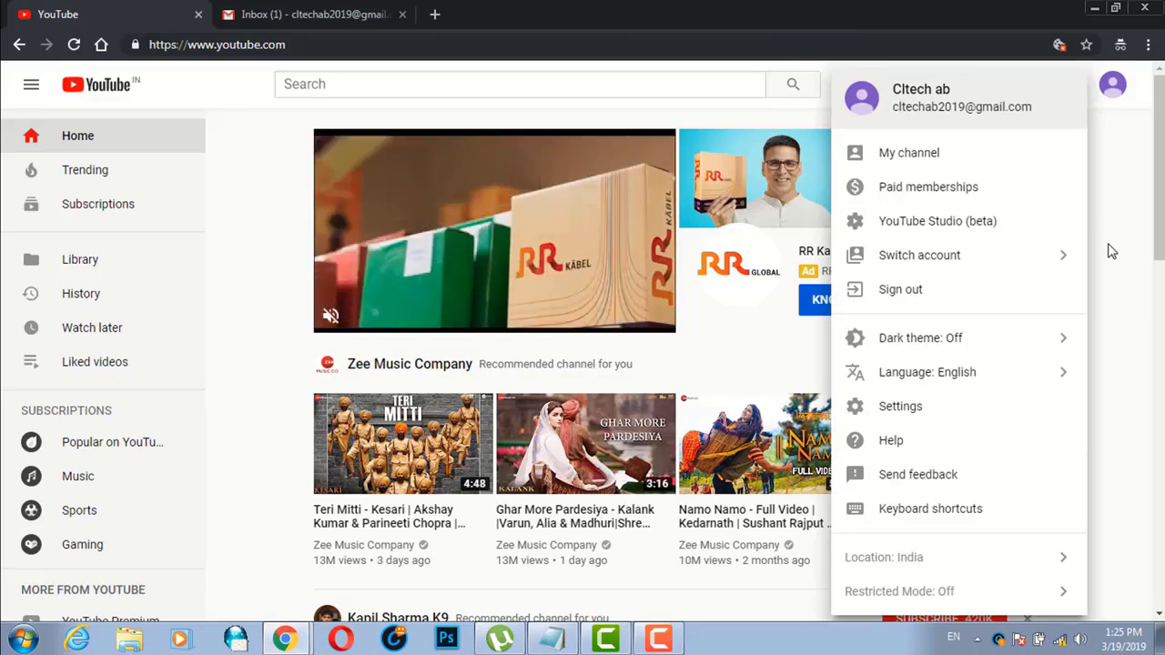
# - Create a YouTube channel under the account's own name and open the channel's customization page
pyautogui.click(981, 159)
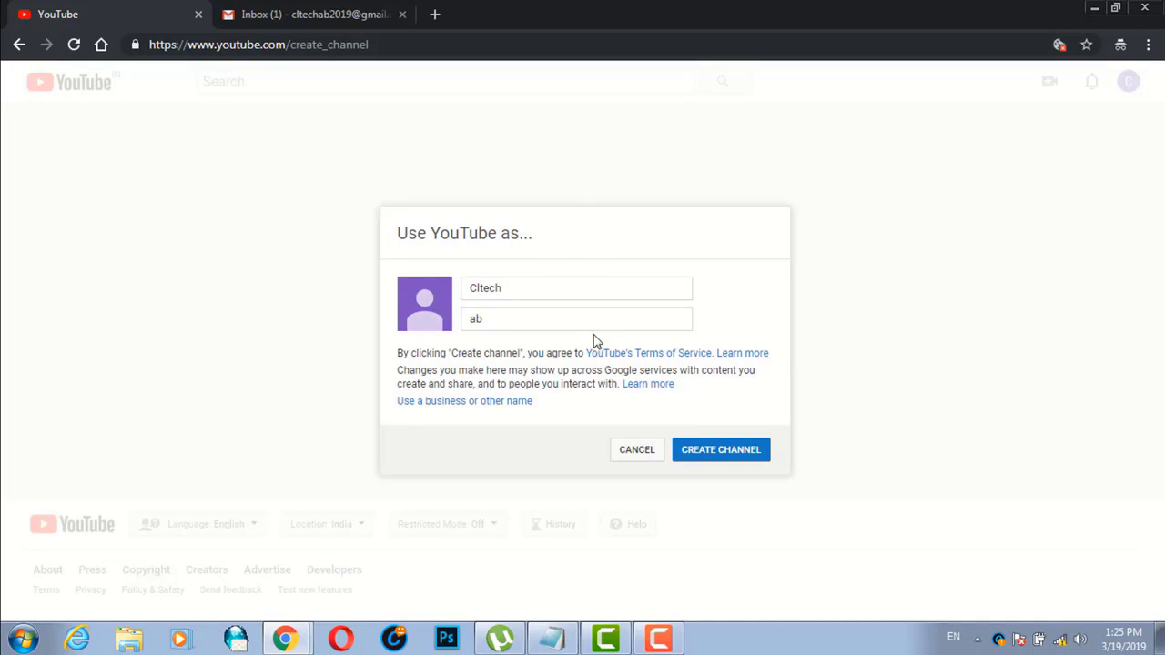
pyautogui.click(727, 455)
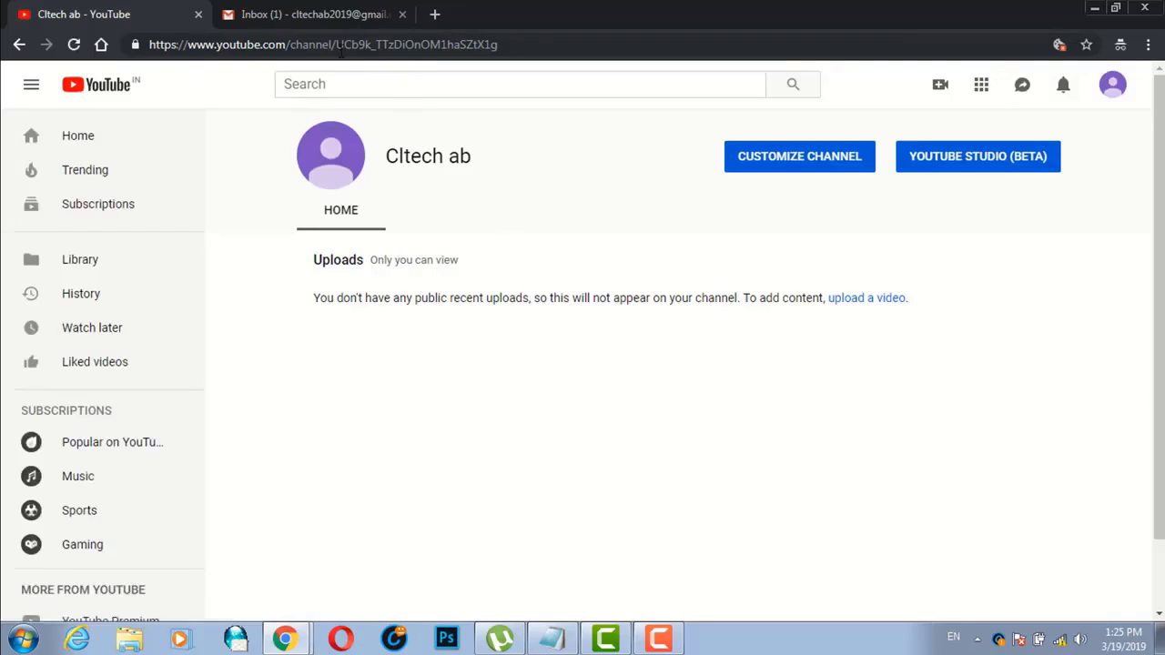
pyautogui.moveTo(335, 44); pyautogui.dragTo(561, 228)
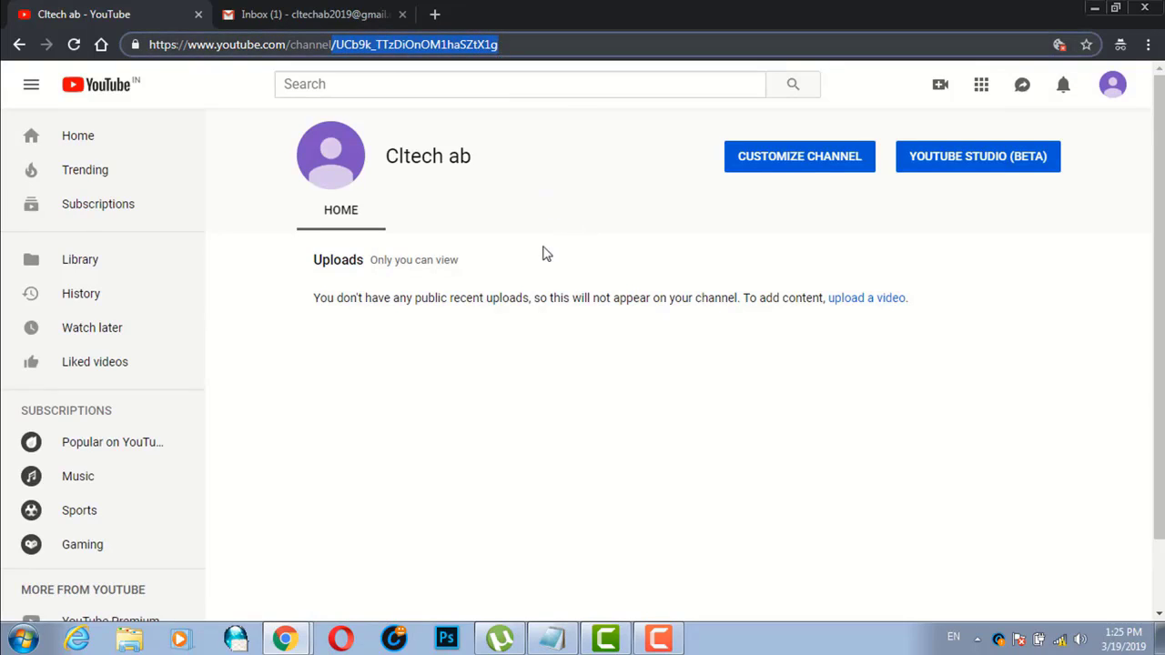
pyautogui.click(546, 254)
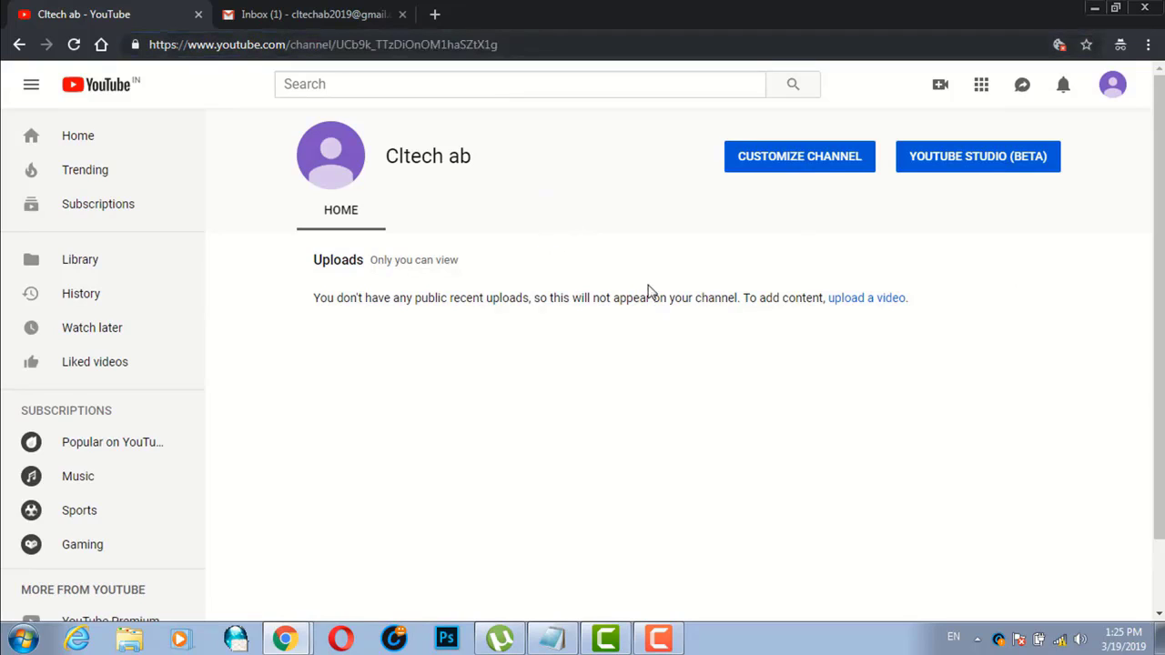
pyautogui.click(810, 164)
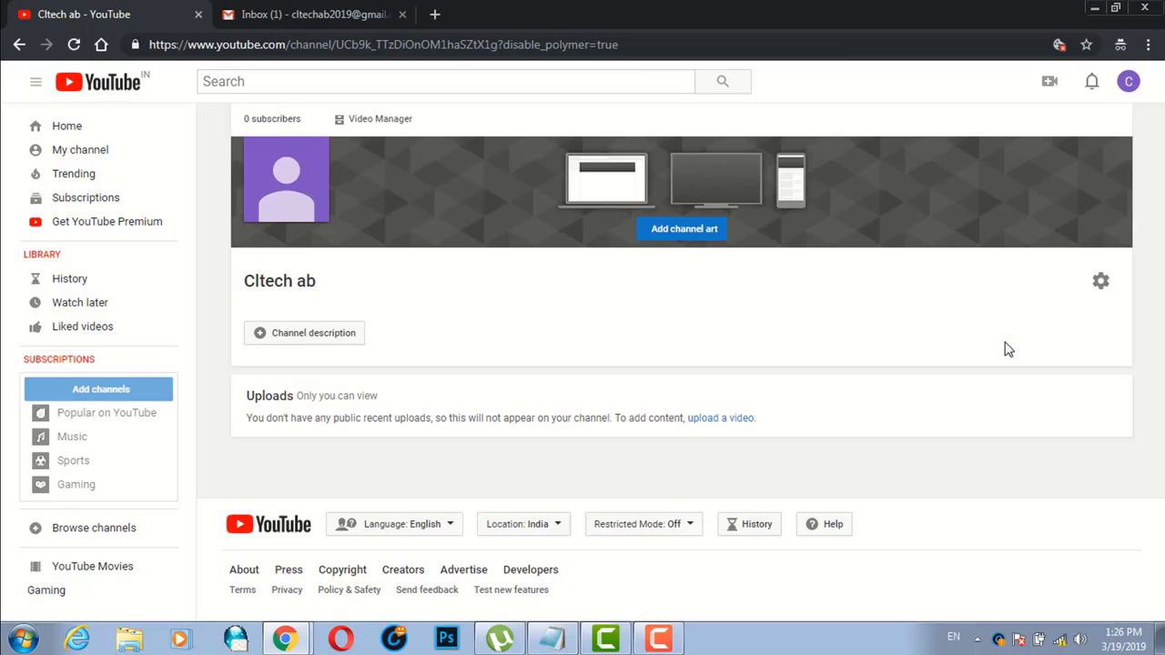
# - Switch to the Canva window and look through the design types offered on the Create a design page
pyautogui.click(285, 639)
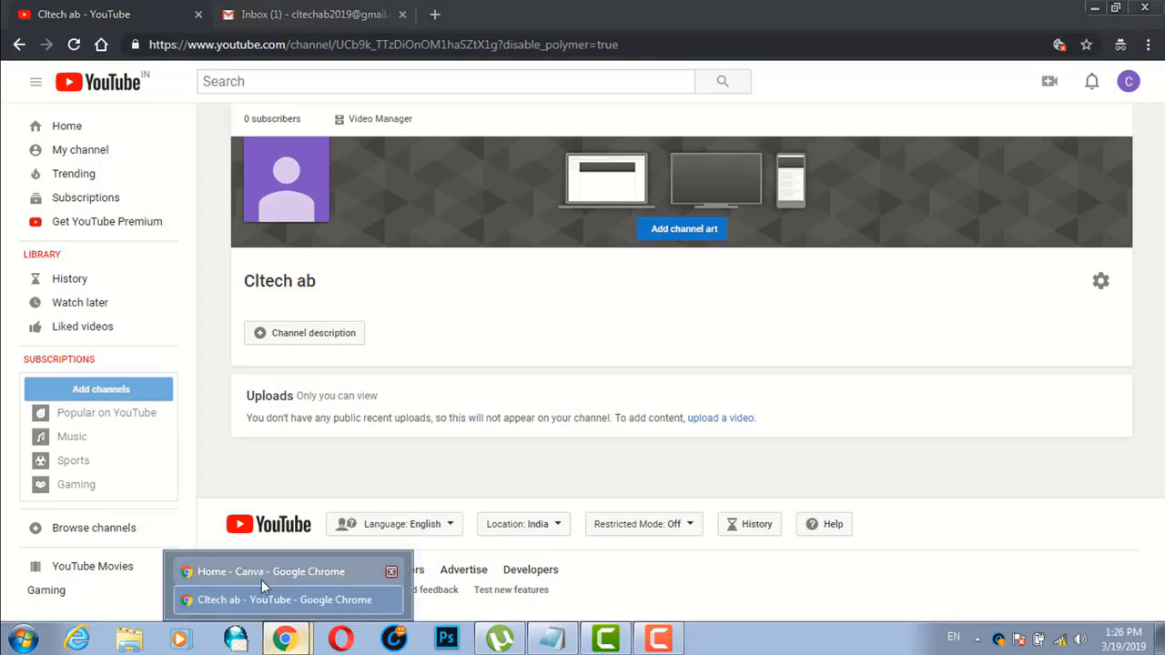
pyautogui.click(261, 577)
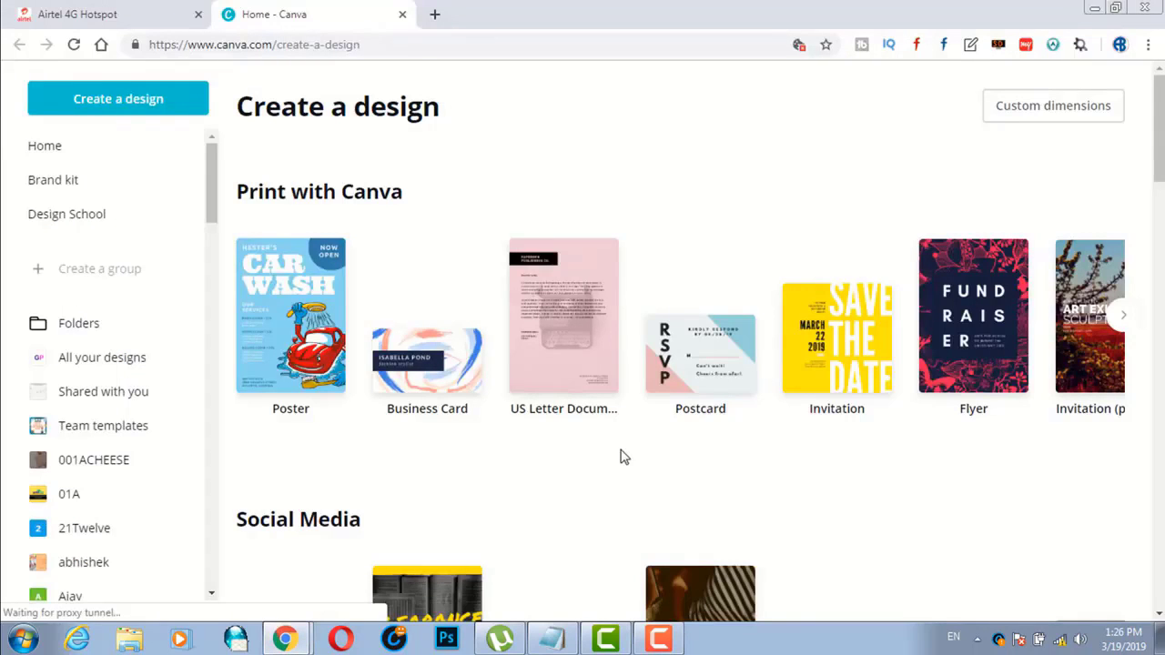
pyautogui.scroll(-7, 872, 364)
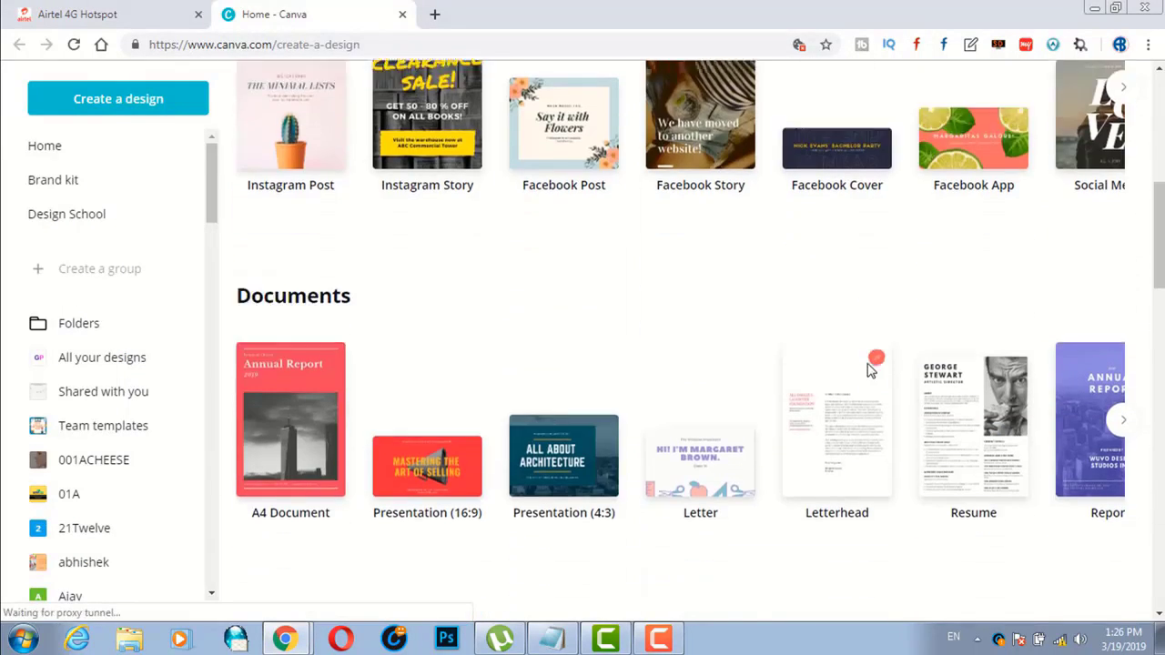
pyautogui.scroll(-6, 871, 369)
pyautogui.scroll(-8, 867, 372)
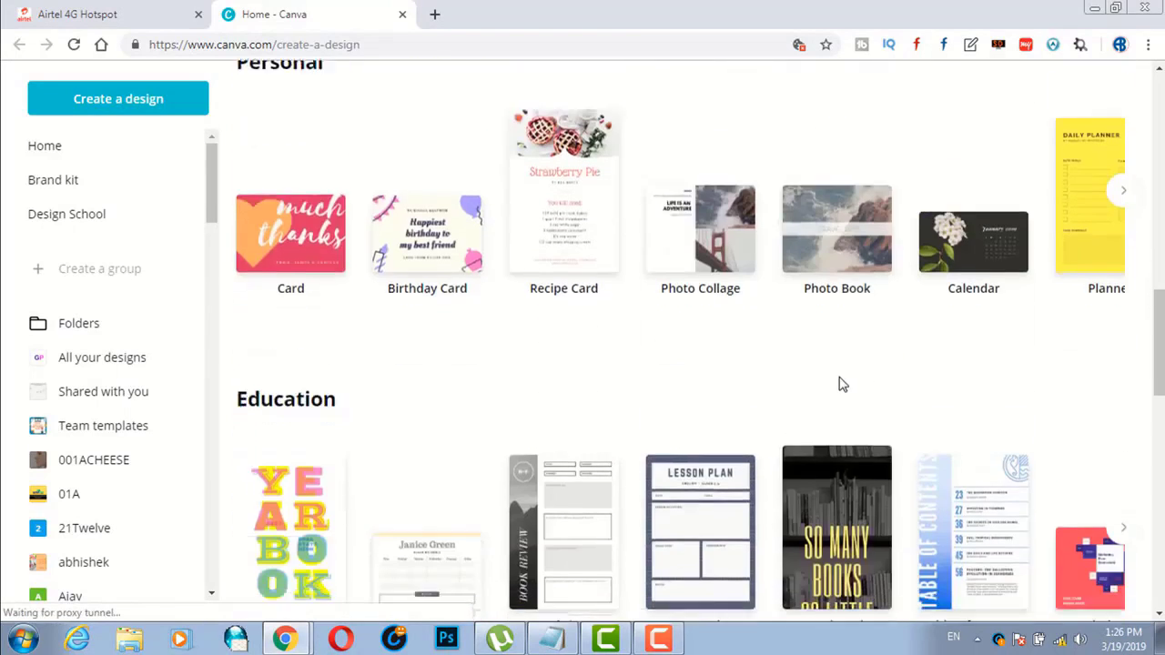
pyautogui.scroll(-5, 842, 386)
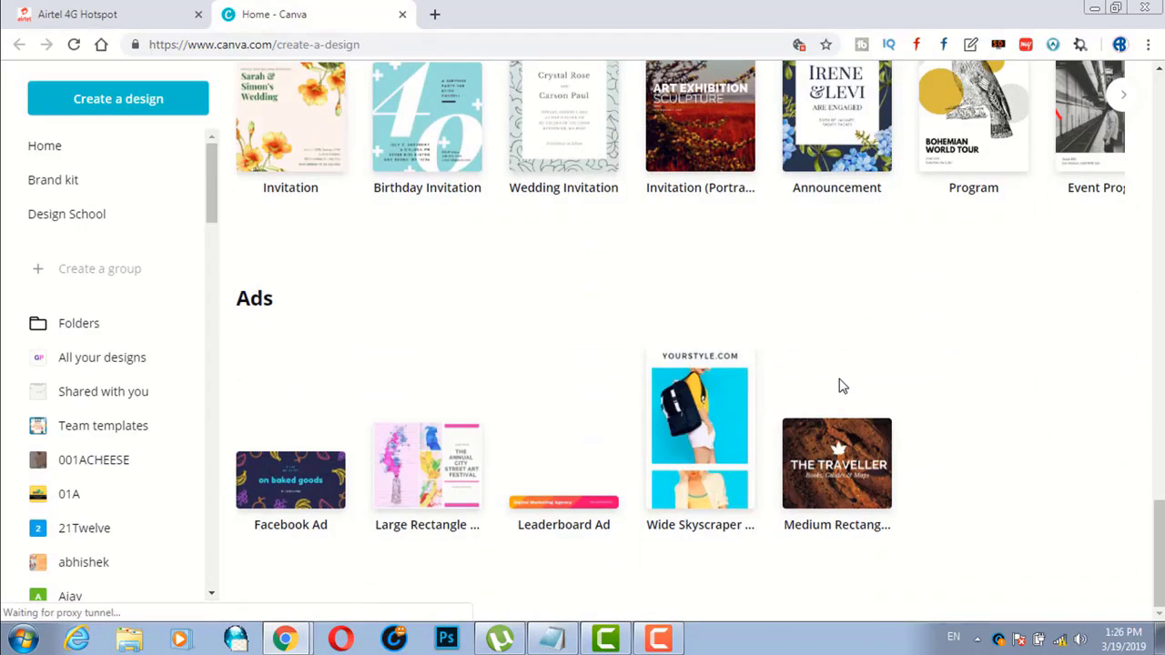
pyautogui.scroll(20, 842, 386)
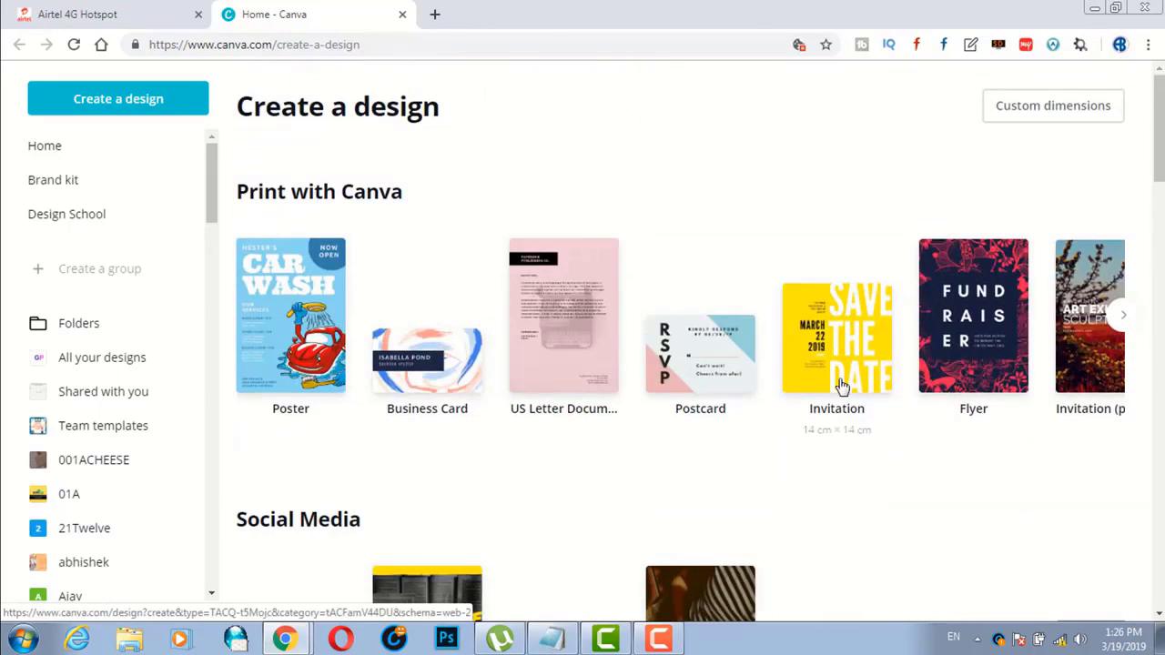
pyautogui.click(153, 93)
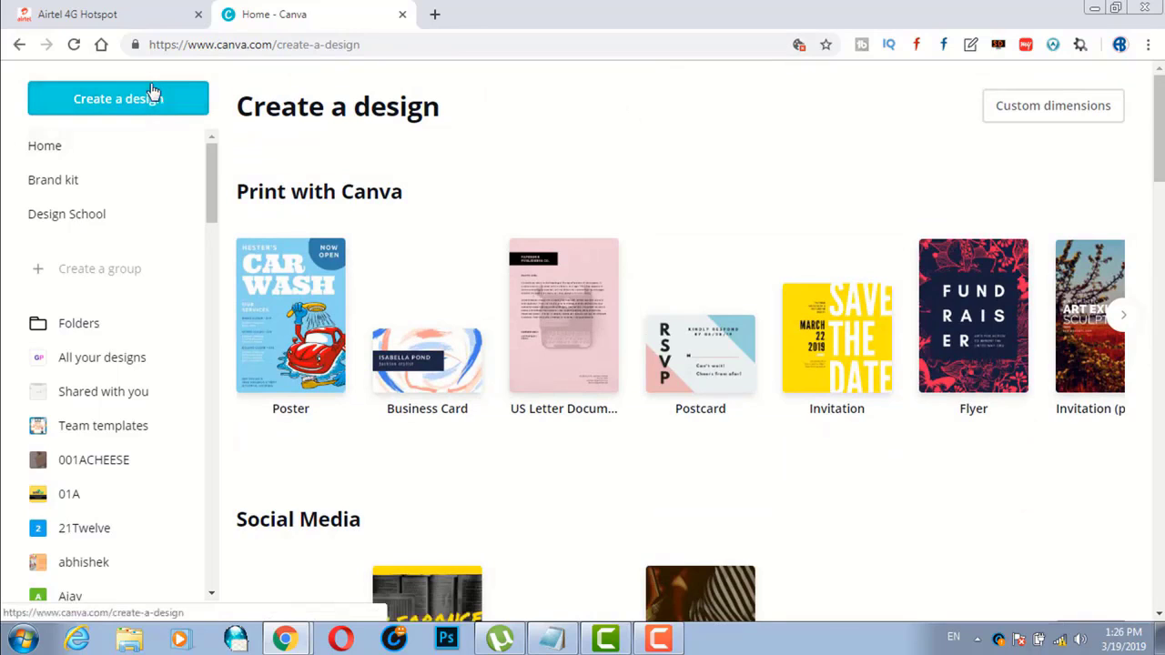
pyautogui.click(117, 106)
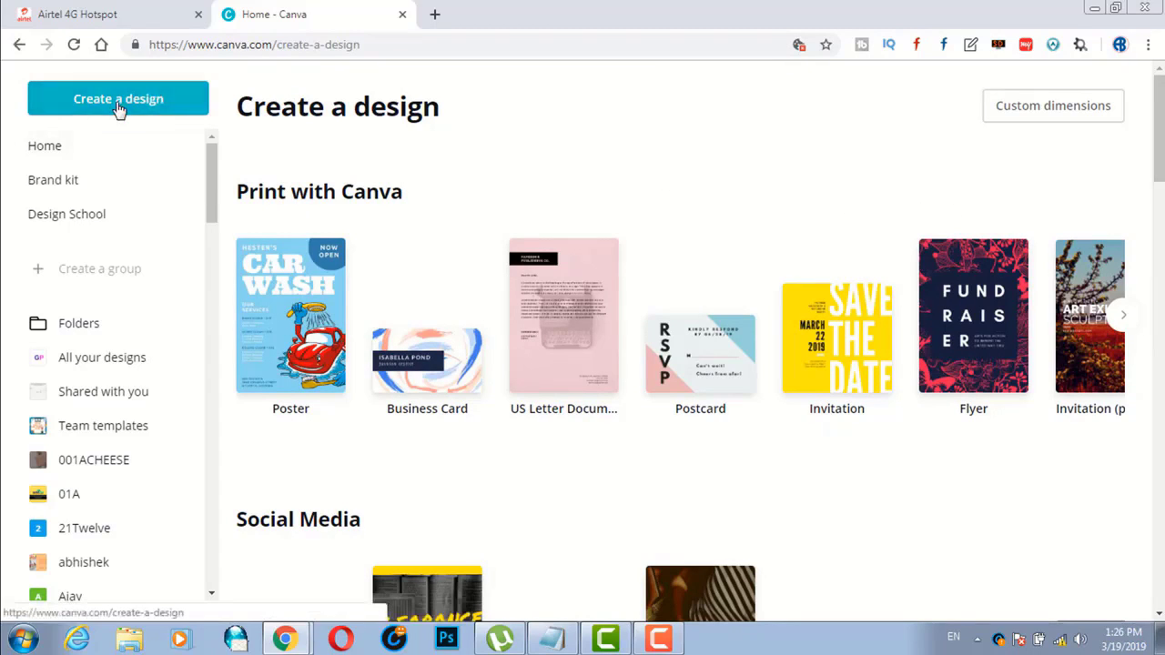
pyautogui.scroll(-1, 619, 187)
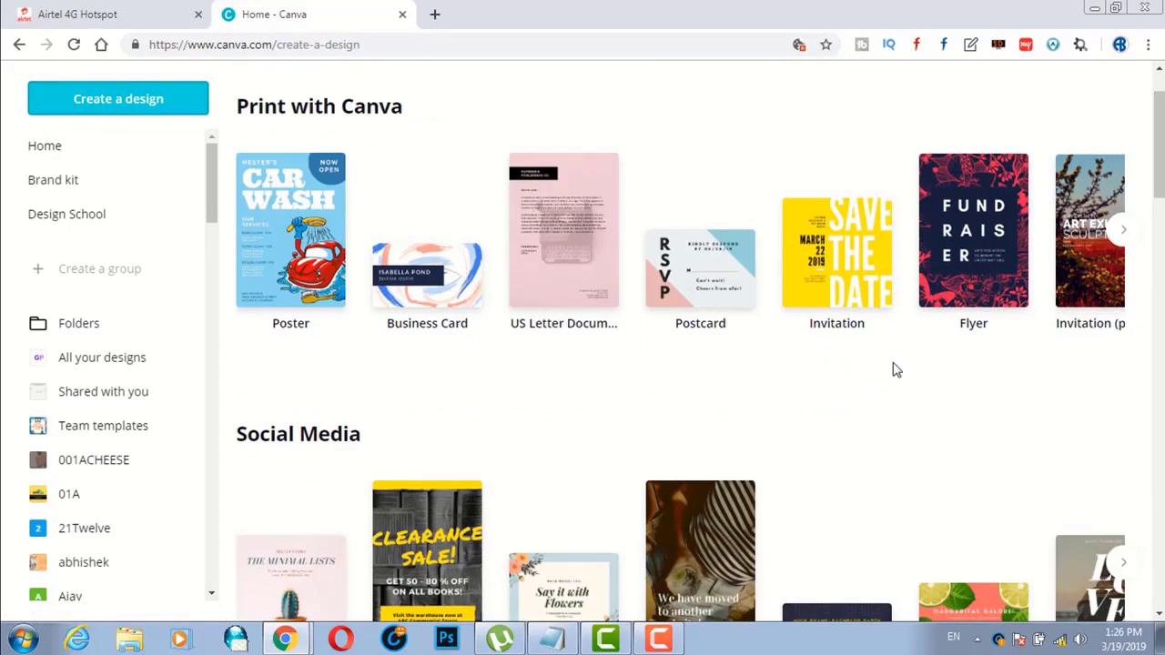
pyautogui.scroll(-5, 895, 369)
pyautogui.scroll(6, 895, 370)
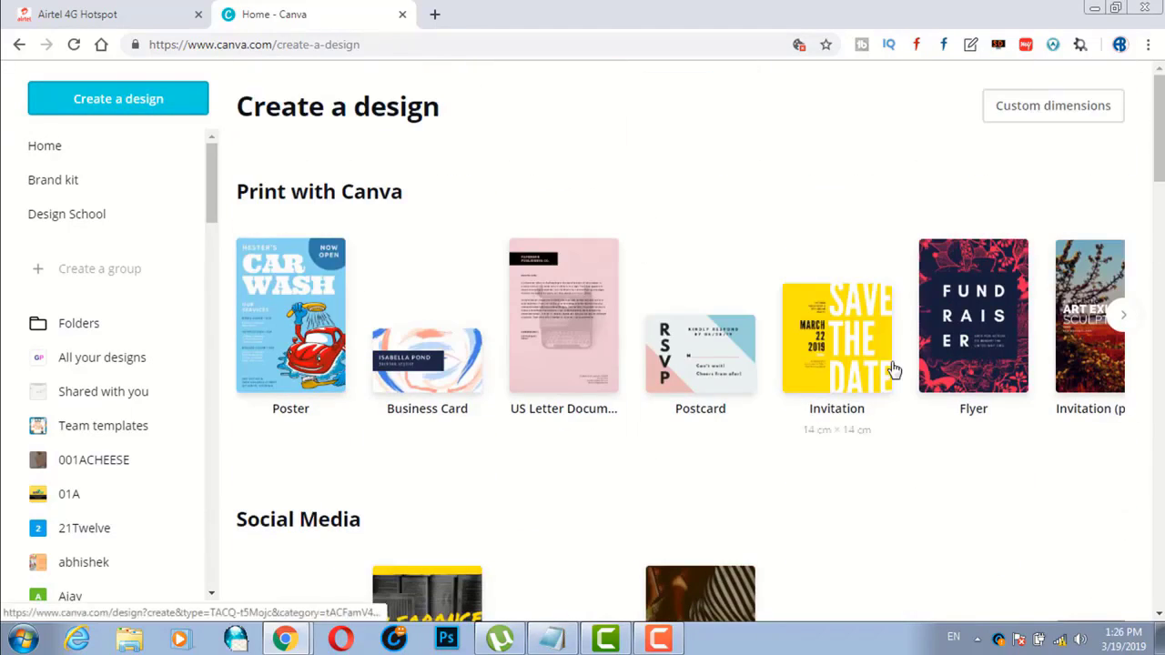
# - Check the custom dimensions option and look through the design categories again, down to Ads
pyautogui.click(1051, 110)
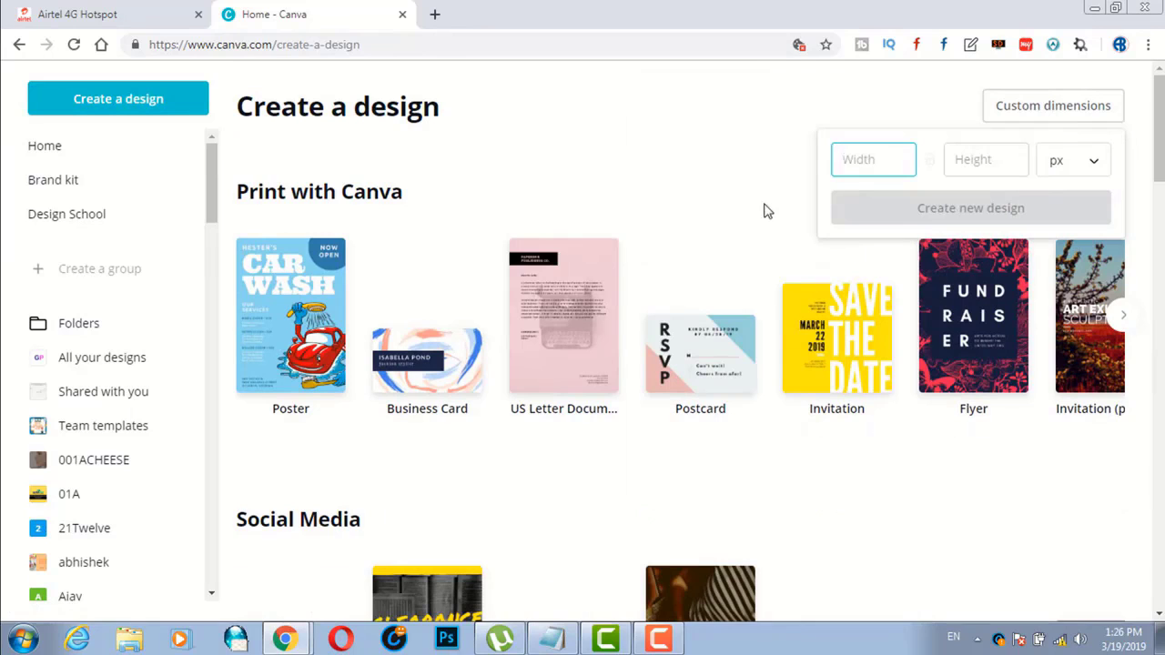
pyautogui.click(622, 193)
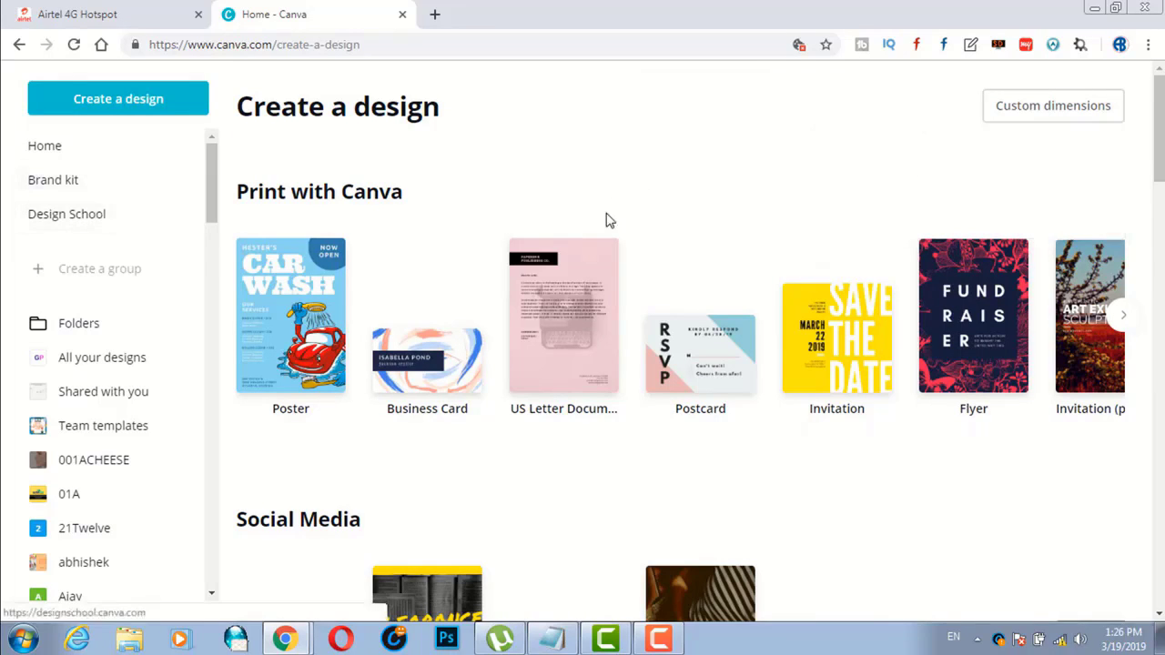
pyautogui.scroll(-5, 609, 219)
pyautogui.scroll(-10, 609, 221)
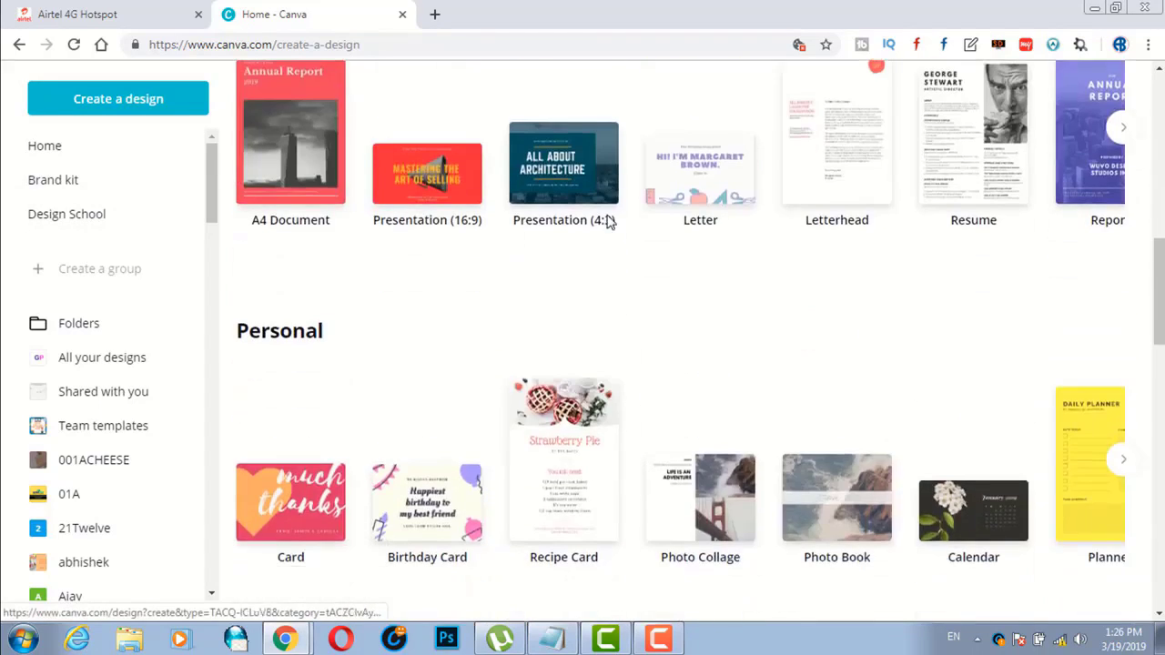
pyautogui.scroll(-6, 611, 228)
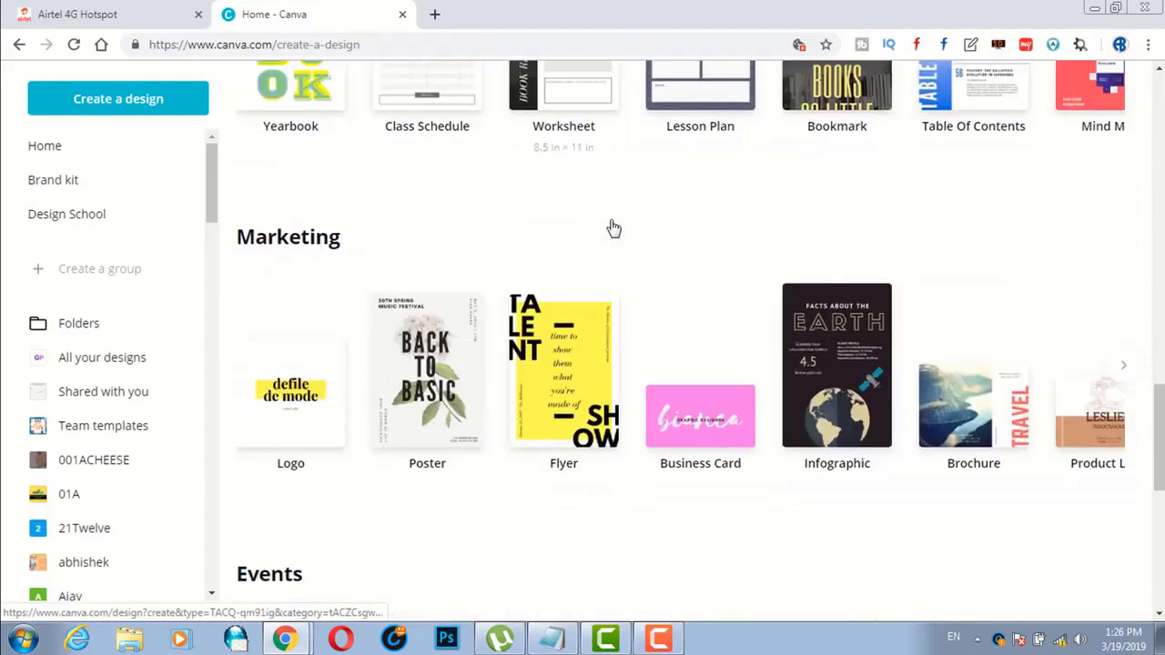
pyautogui.scroll(-3, 611, 227)
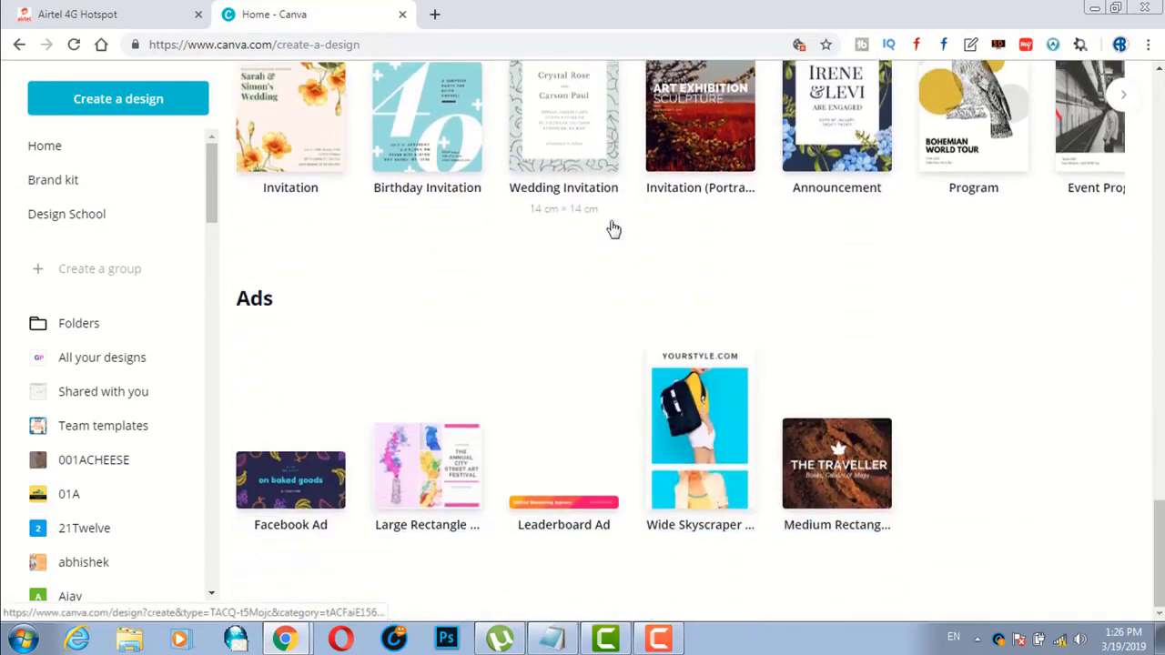
pyautogui.scroll(10, 611, 227)
pyautogui.scroll(4, 611, 228)
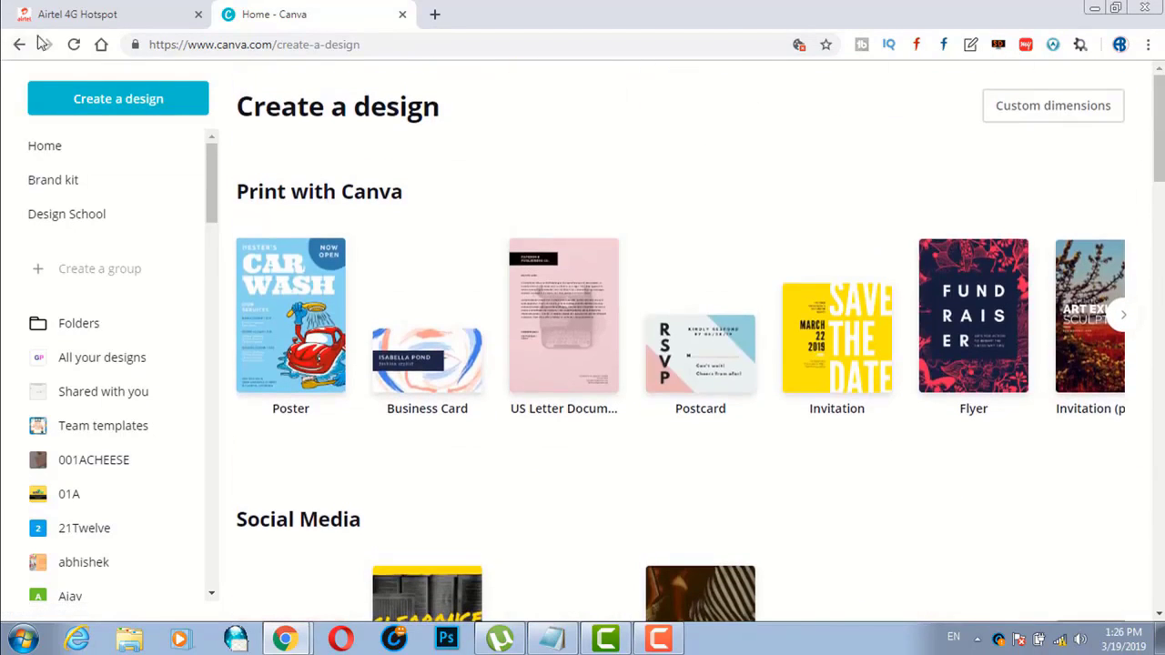
pyautogui.click(74, 45)
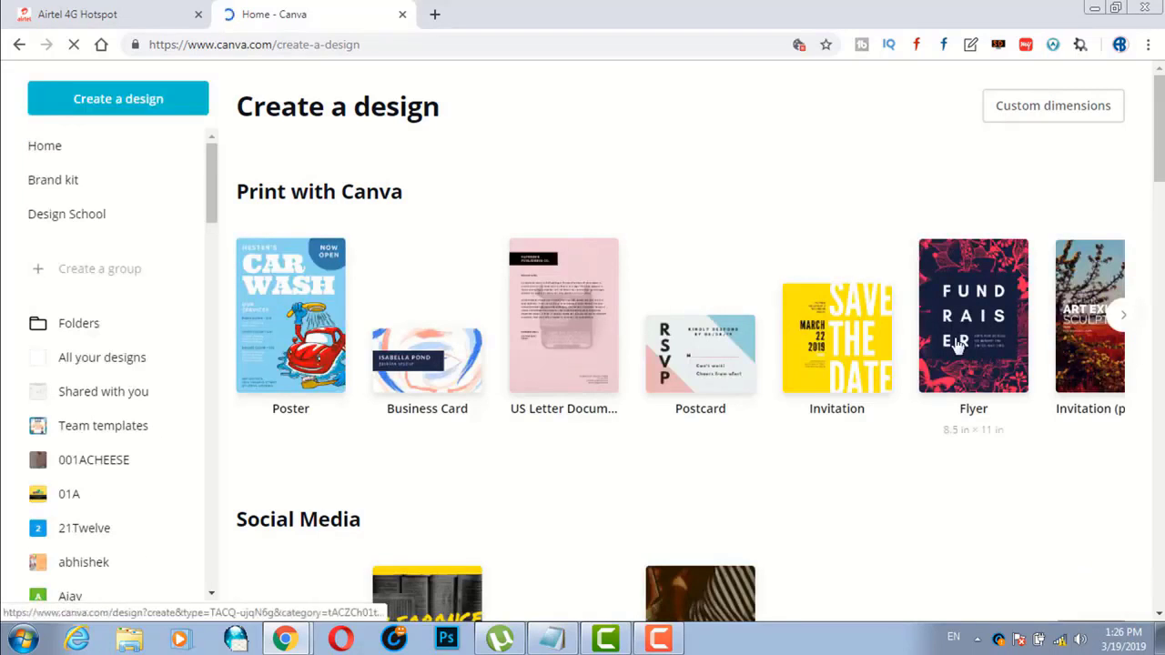
pyautogui.scroll(-5, 958, 344)
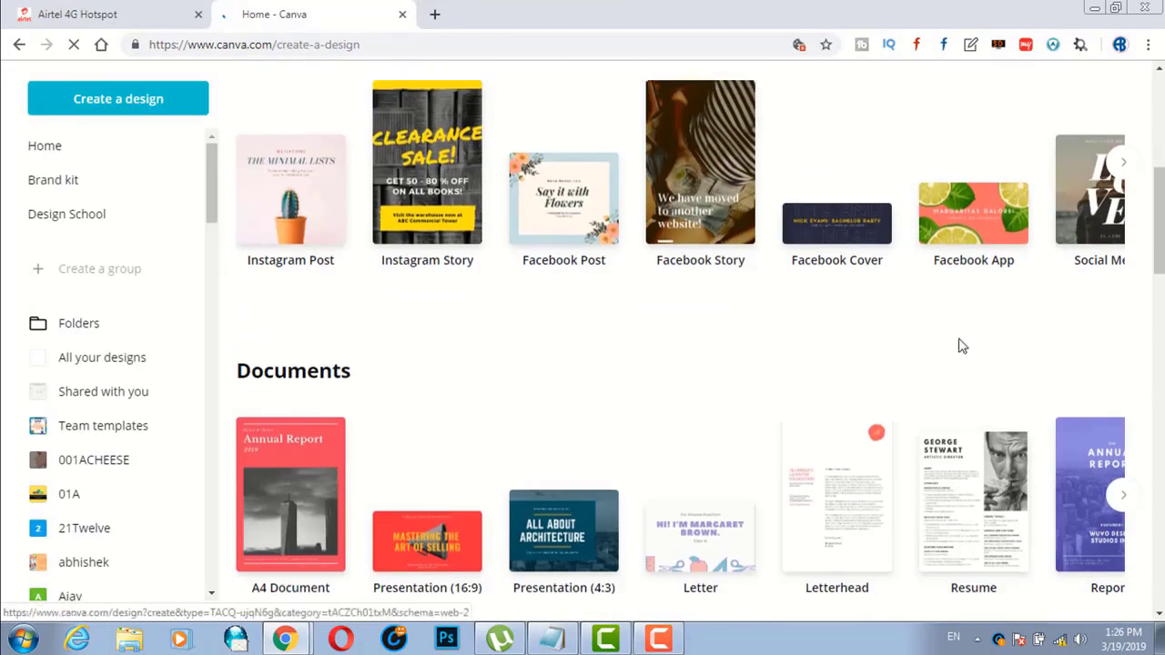
pyautogui.scroll(5, 963, 346)
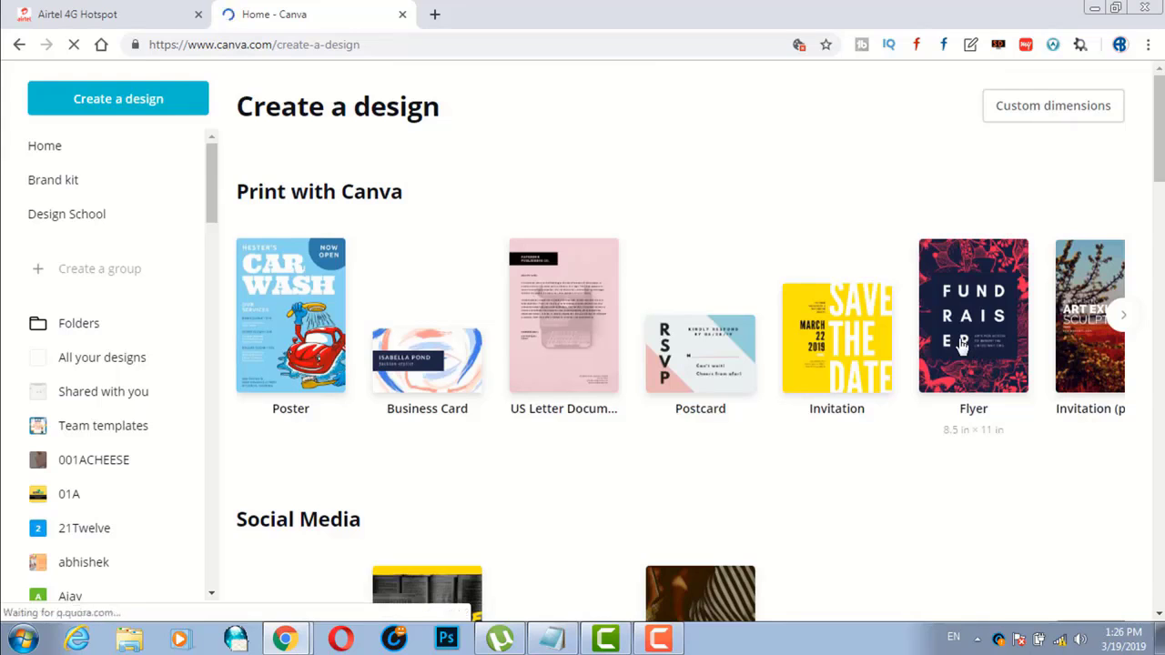
pyautogui.click(69, 218)
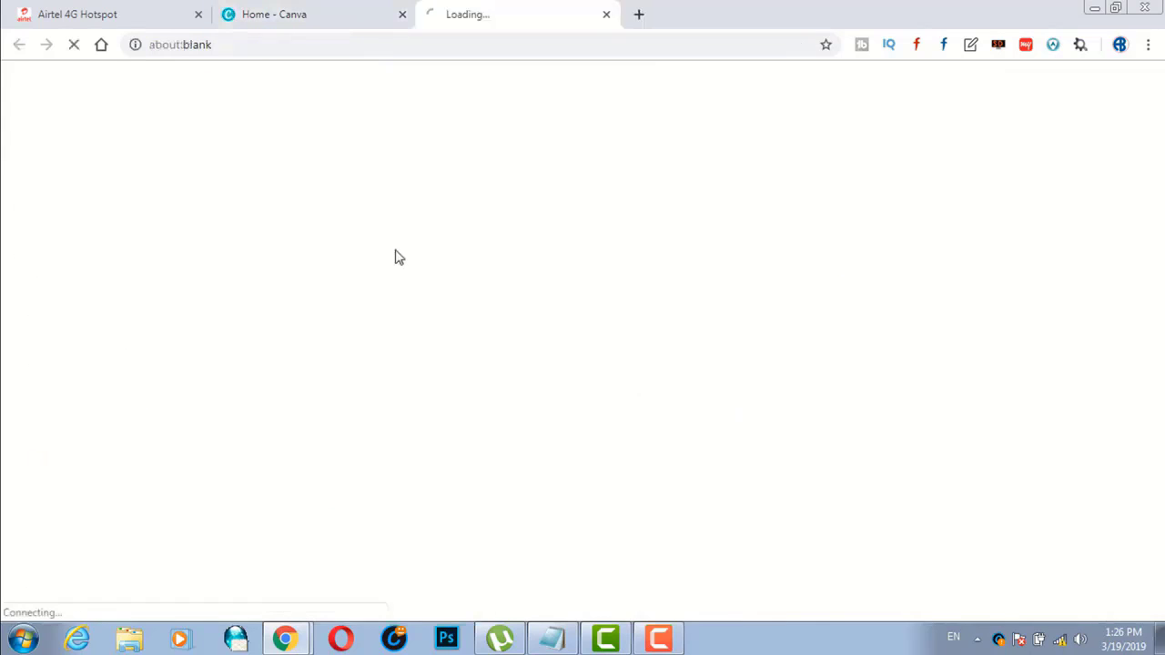
pyautogui.click(606, 15)
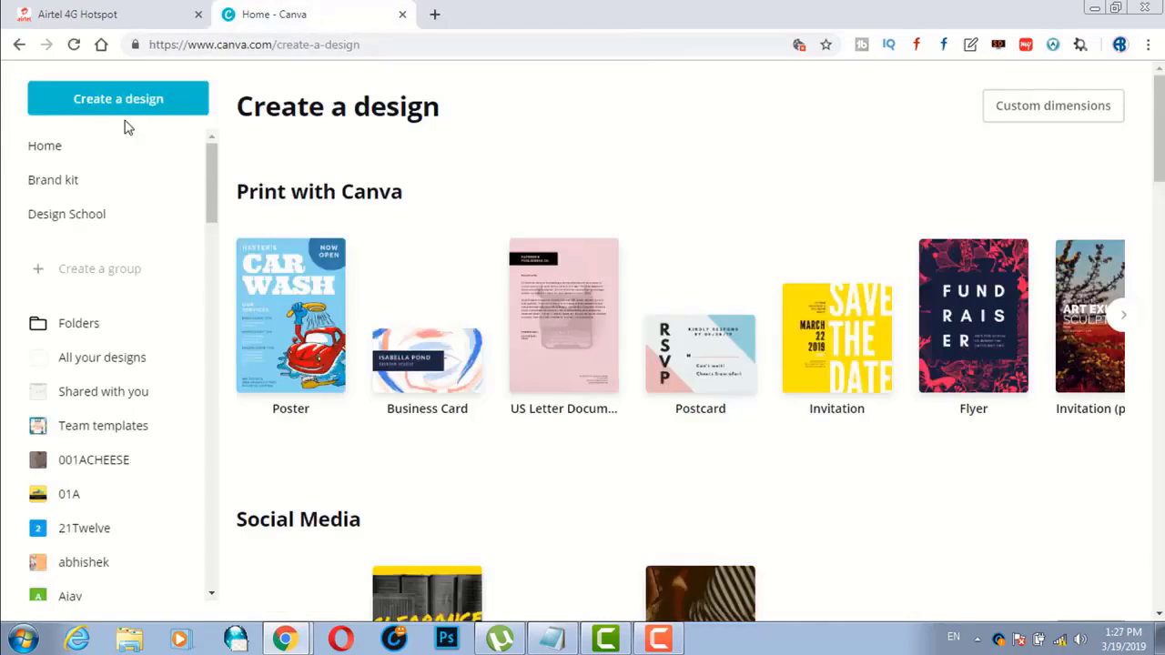
pyautogui.click(55, 180)
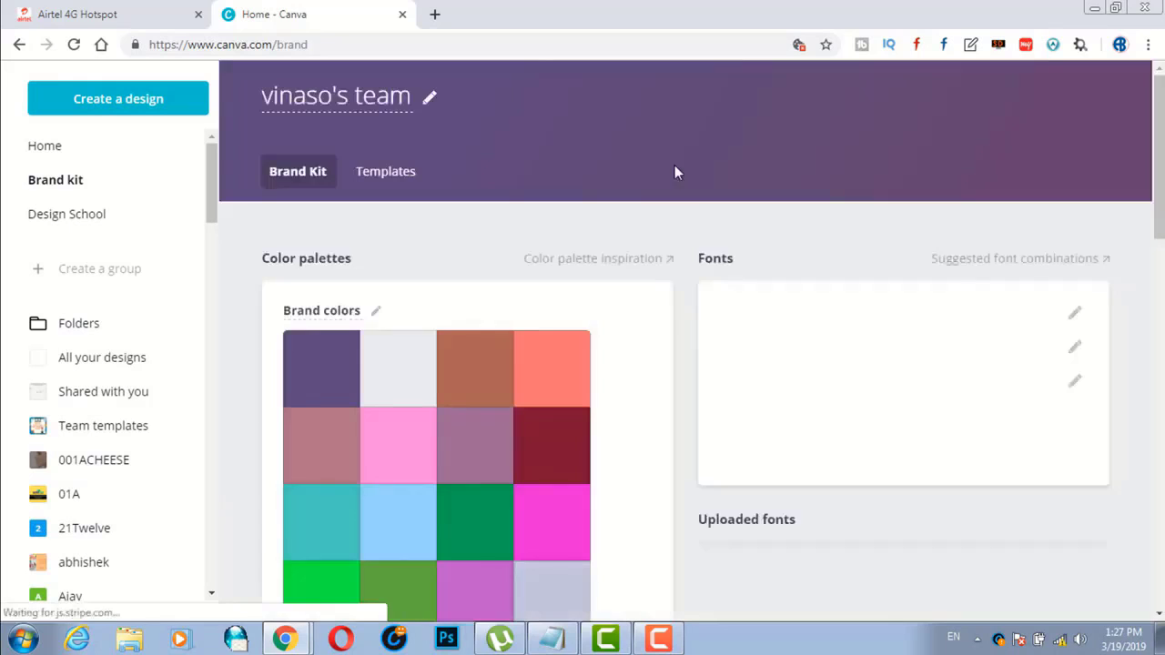
# - Search from Canva's home page for "youtube" and open the existing Nattfru-youtube design
pyautogui.click(79, 149)
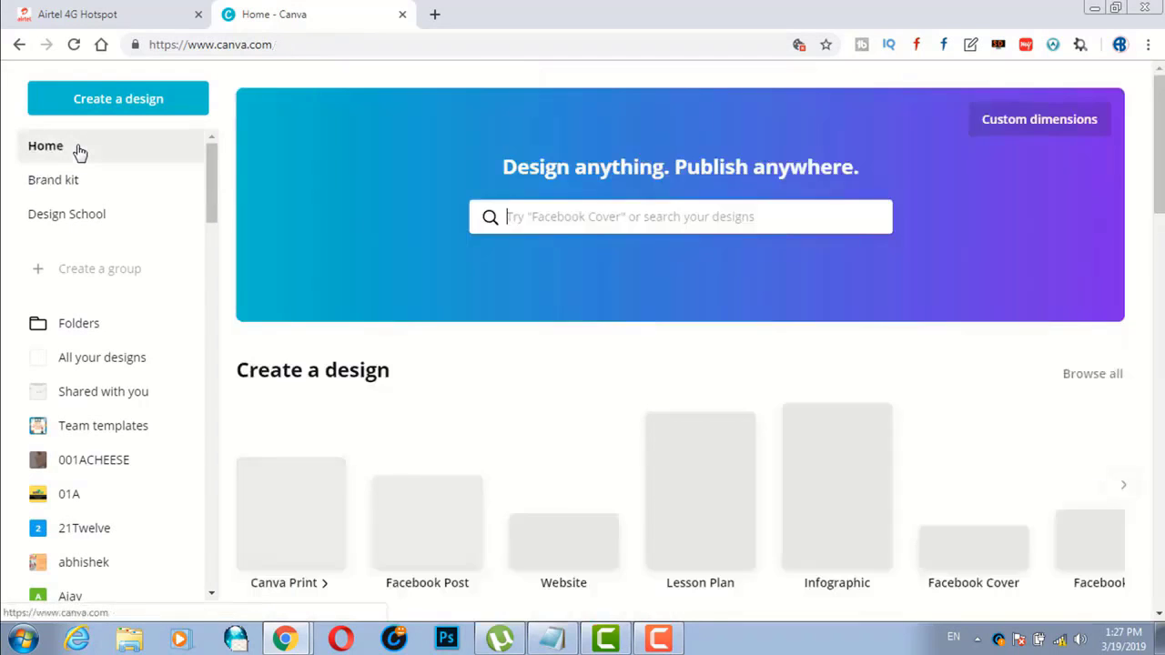
pyautogui.click(593, 228)
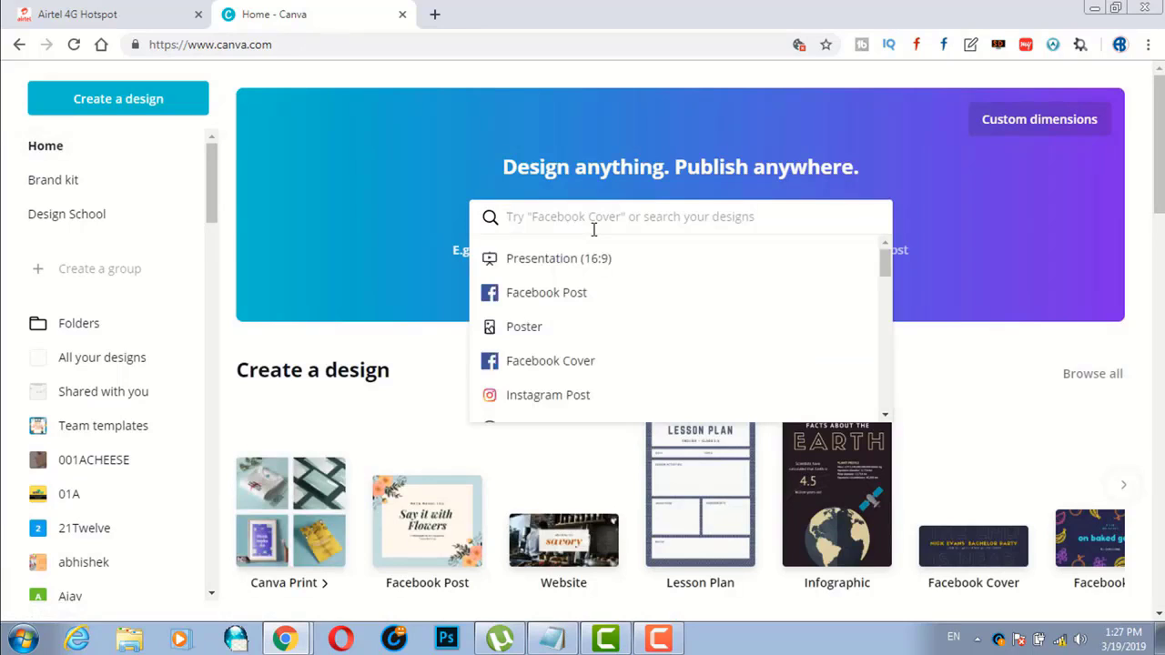
pyautogui.write('youtu')
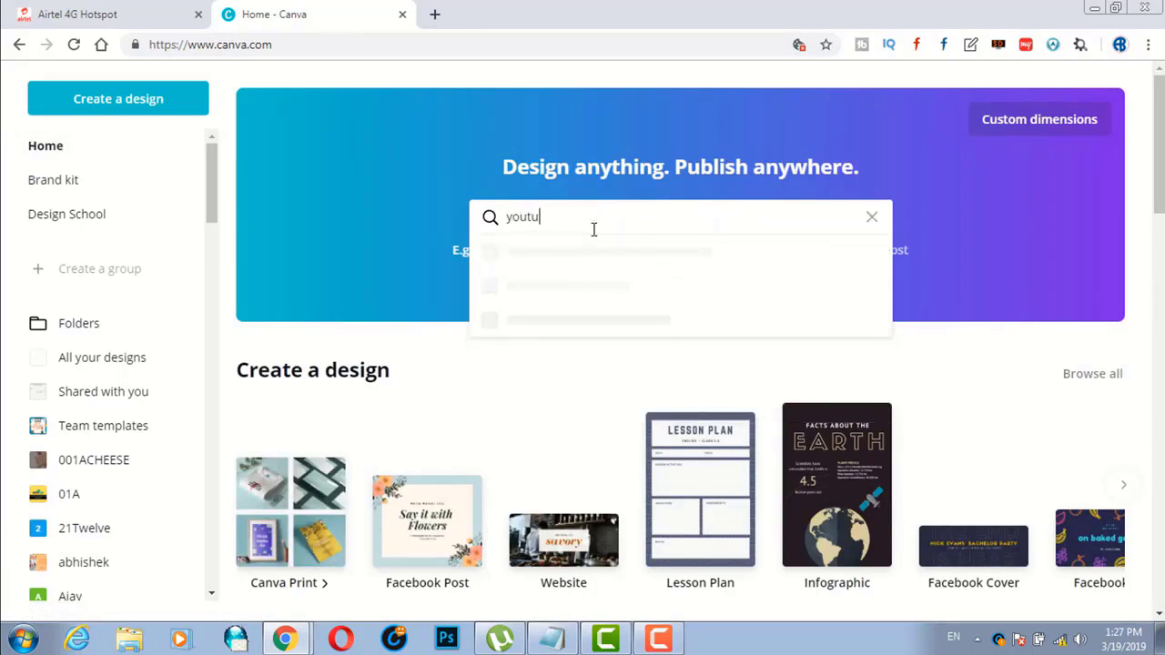
pyautogui.write('be')
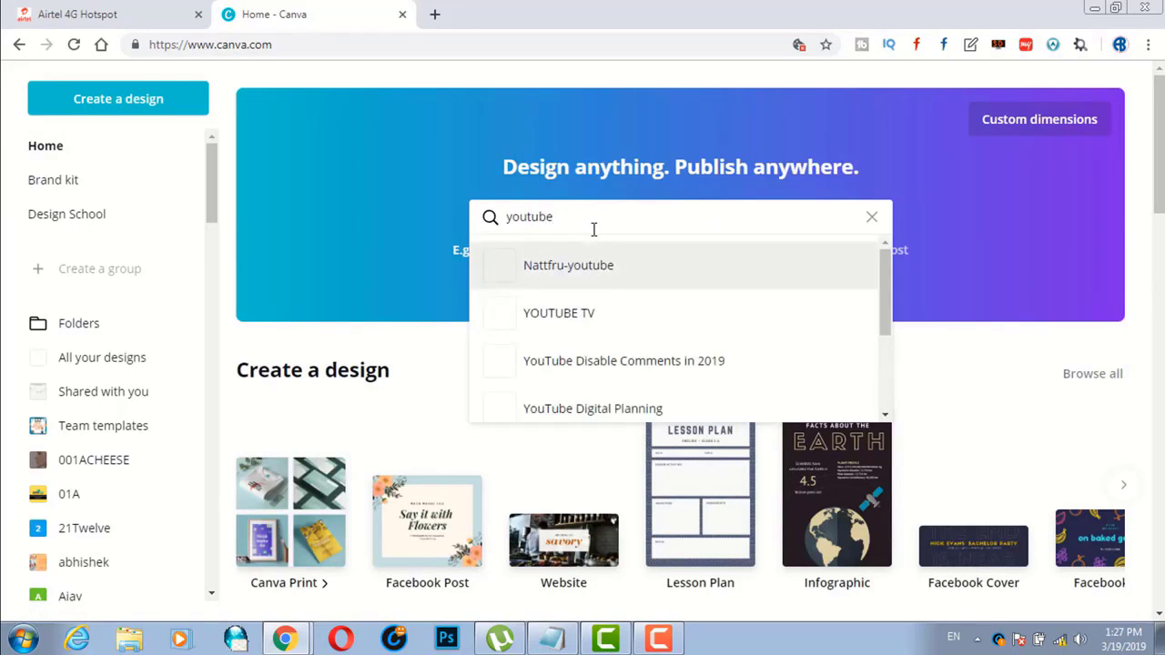
pyautogui.press('Return')
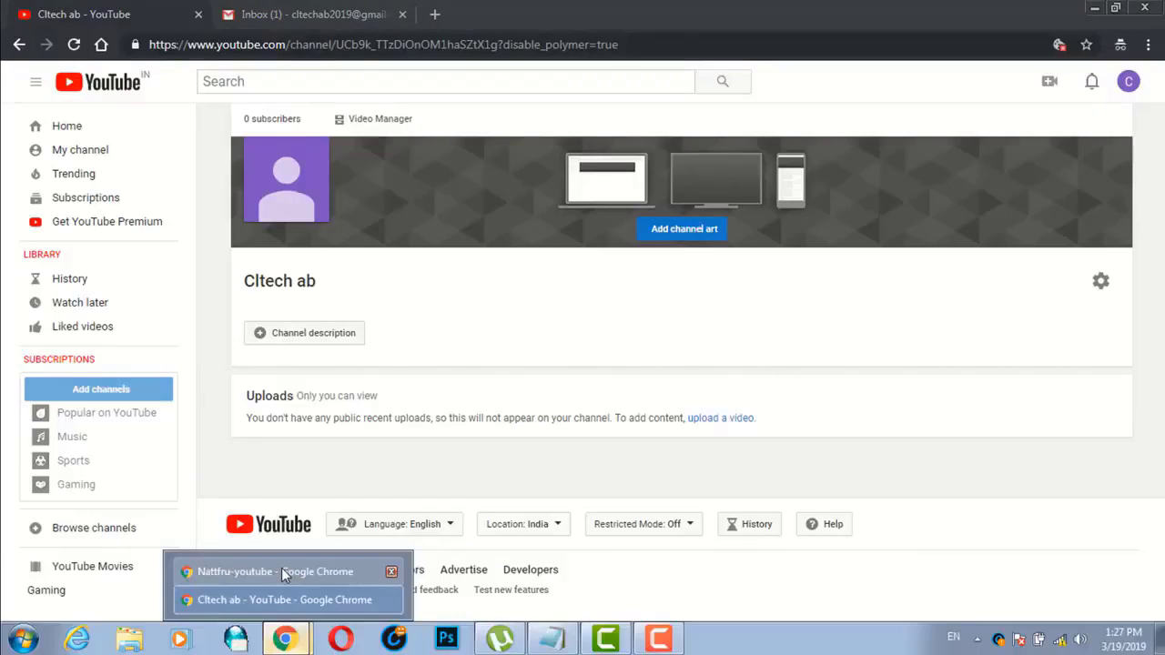
# - Delete the product jars image from the Nattfru-youtube design and apply the "Brigitte and Beauty" channel art template
pyautogui.click(281, 568)
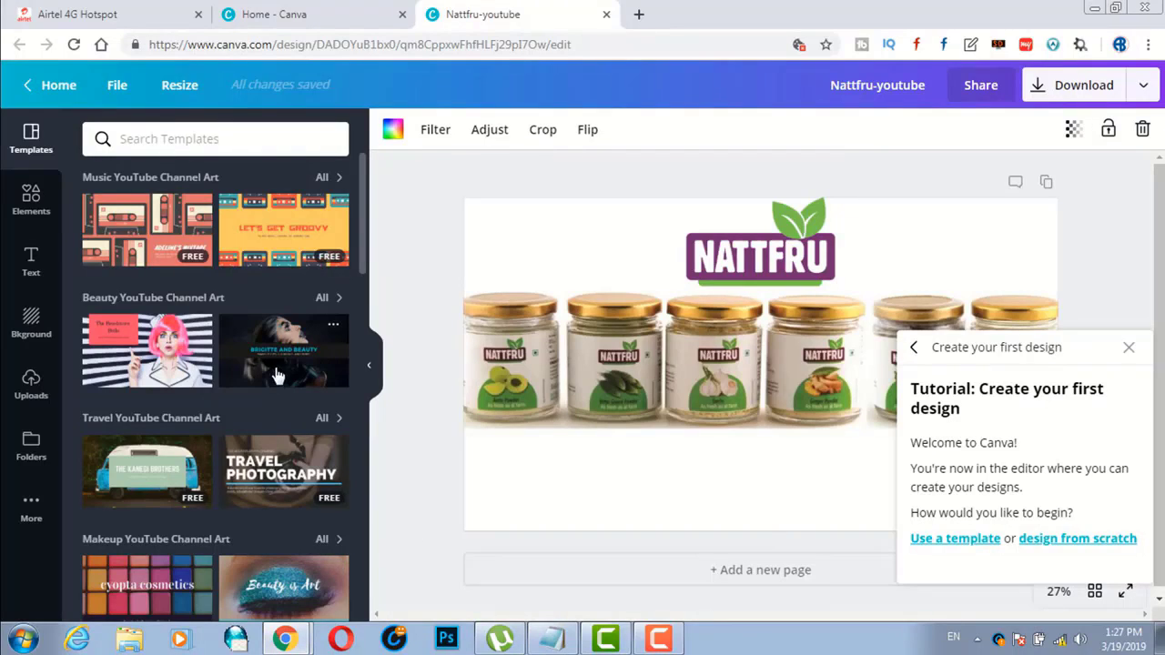
pyautogui.press('Delete')
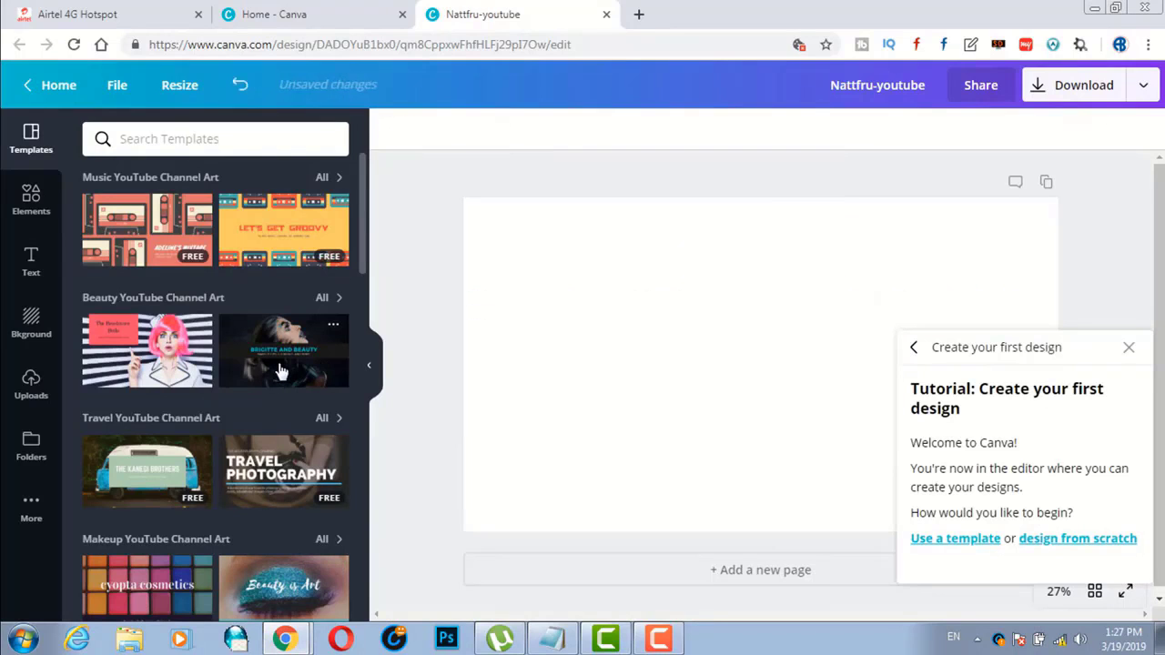
pyautogui.click(321, 321)
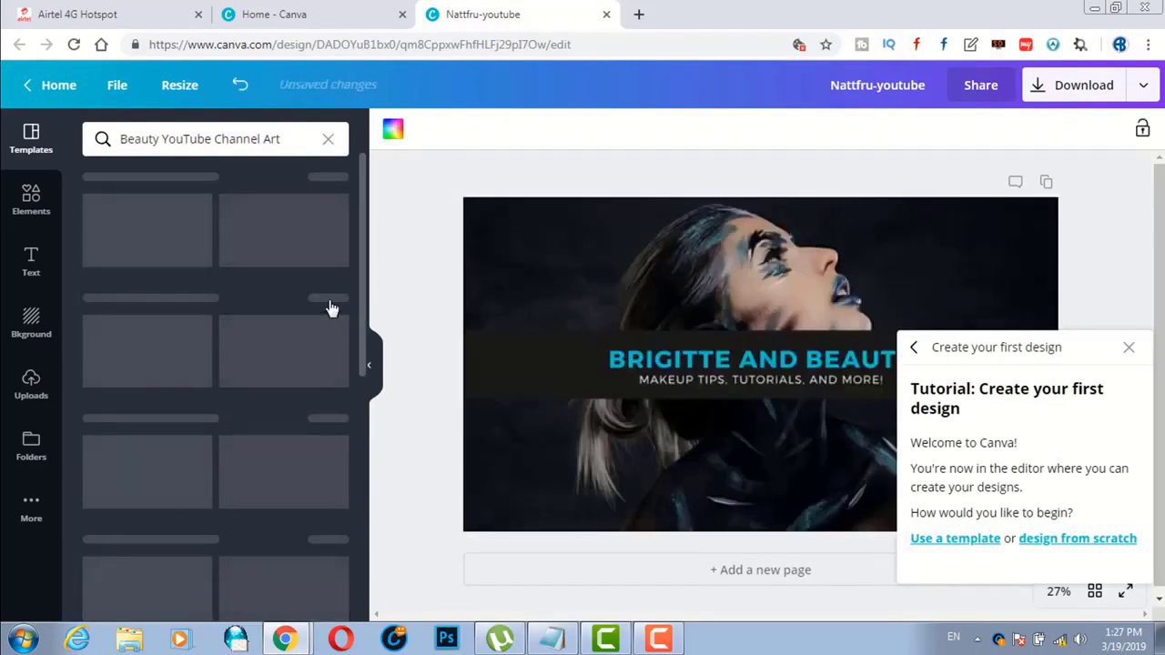
# - Dismiss the help tutorial panel and apply the "Beauty by Adeline" channel art template to the design
pyautogui.click(1129, 352)
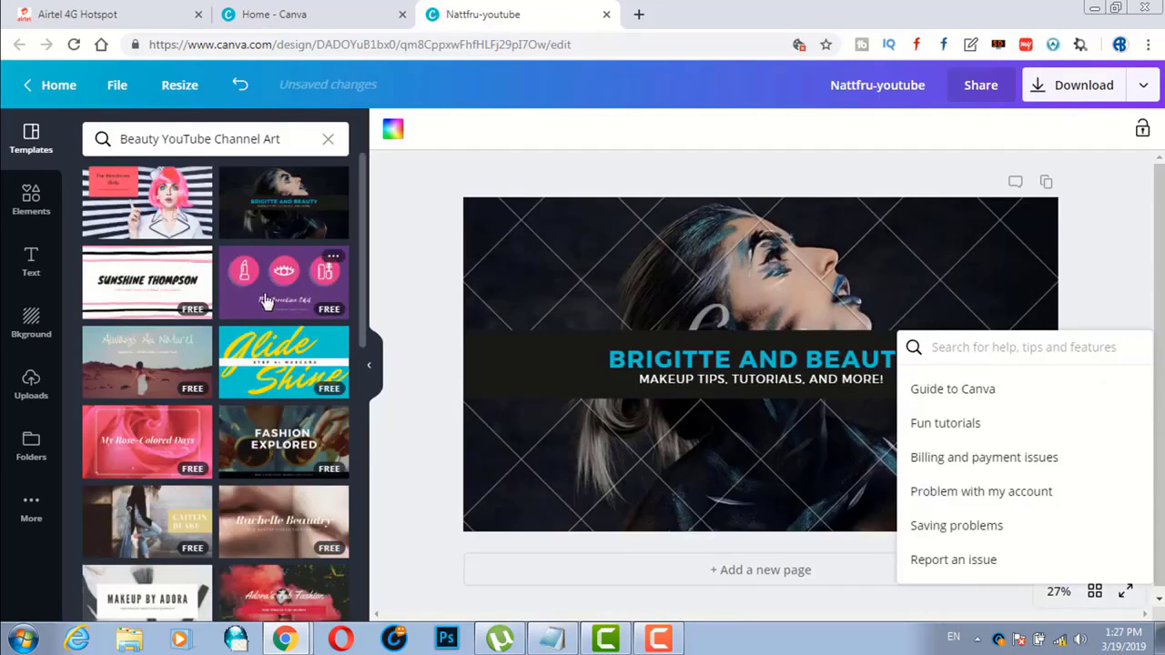
pyautogui.scroll(-3, 264, 301)
pyautogui.scroll(-5, 264, 302)
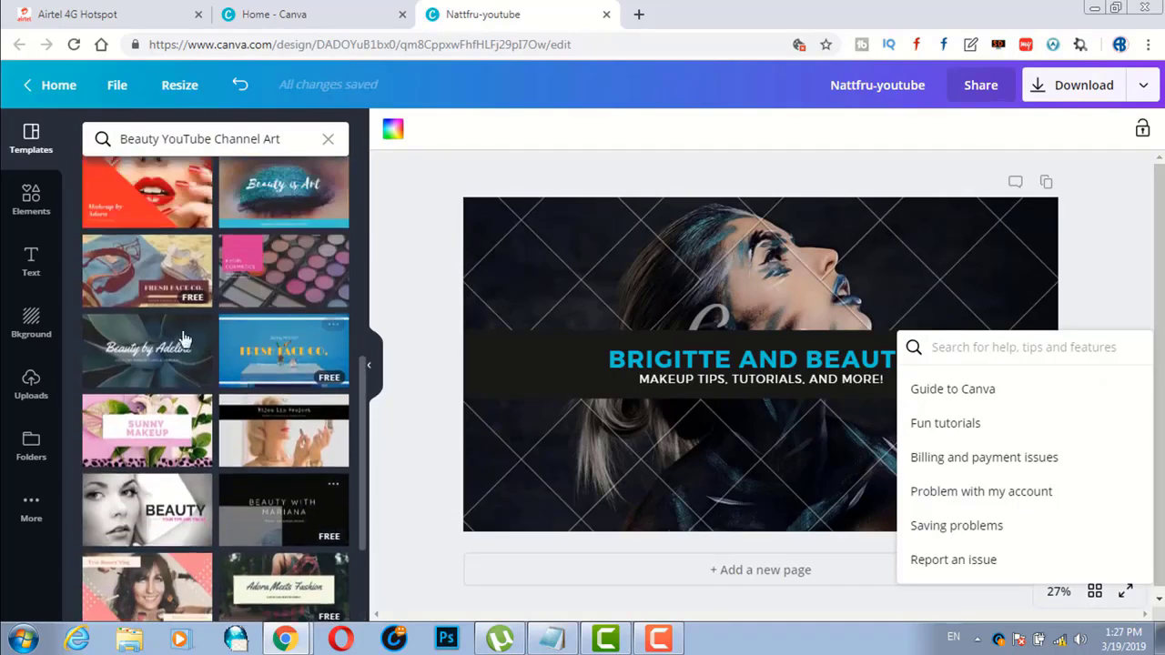
pyautogui.click(135, 354)
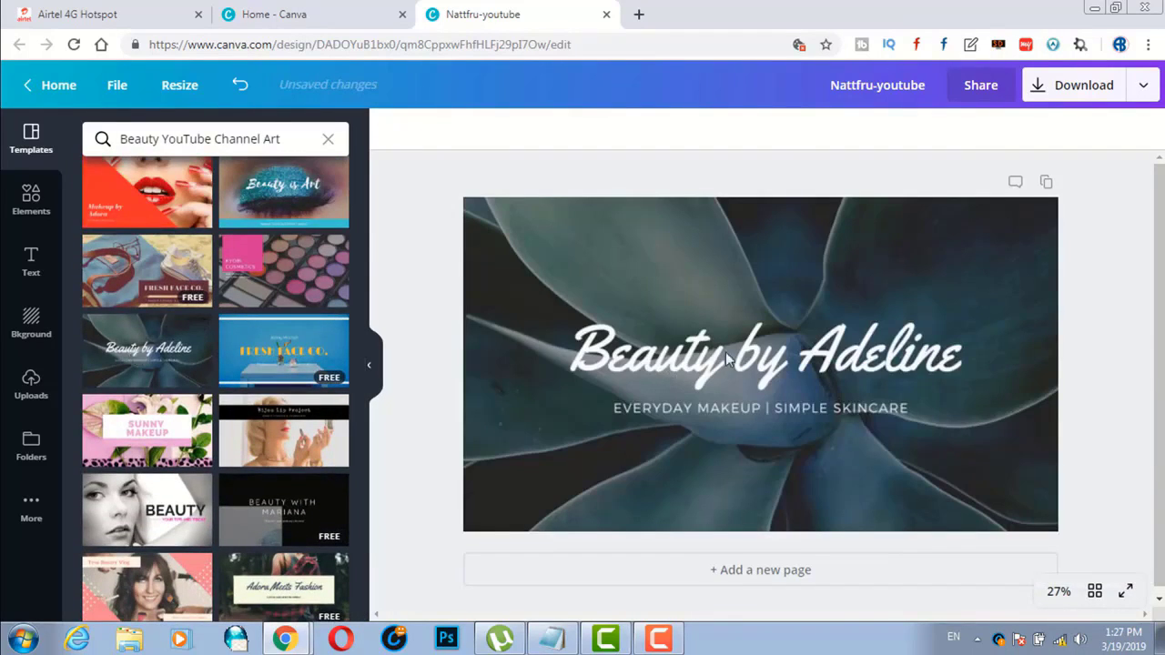
# - Replace the "Beauty by Adeline" heading on the banner with "CLTECH Demo"
pyautogui.click(770, 370)
pyautogui.doubleClick(765, 362)
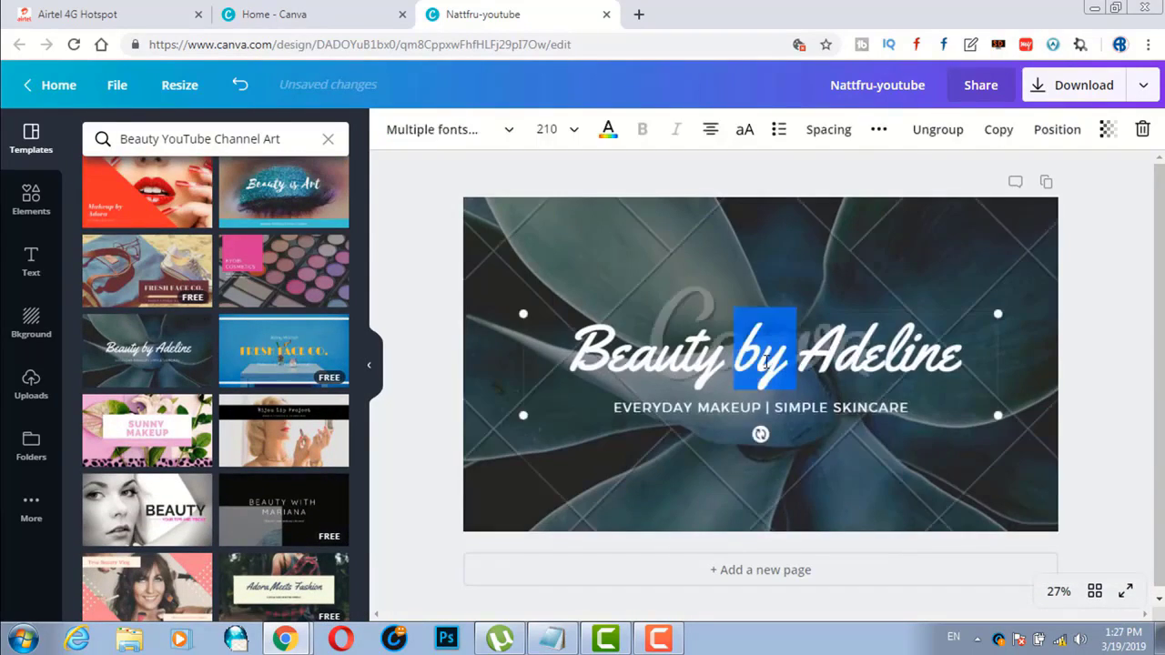
pyautogui.tripleClick(765, 362)
pyautogui.press('BackSpace')
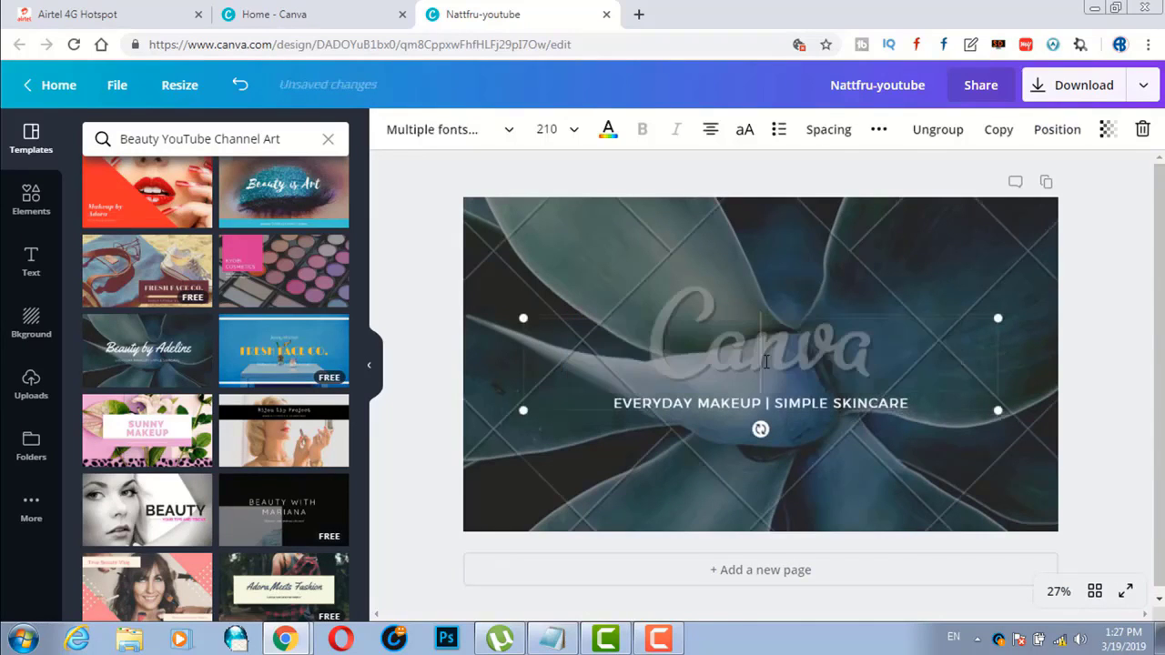
pyautogui.write('CLTECH')
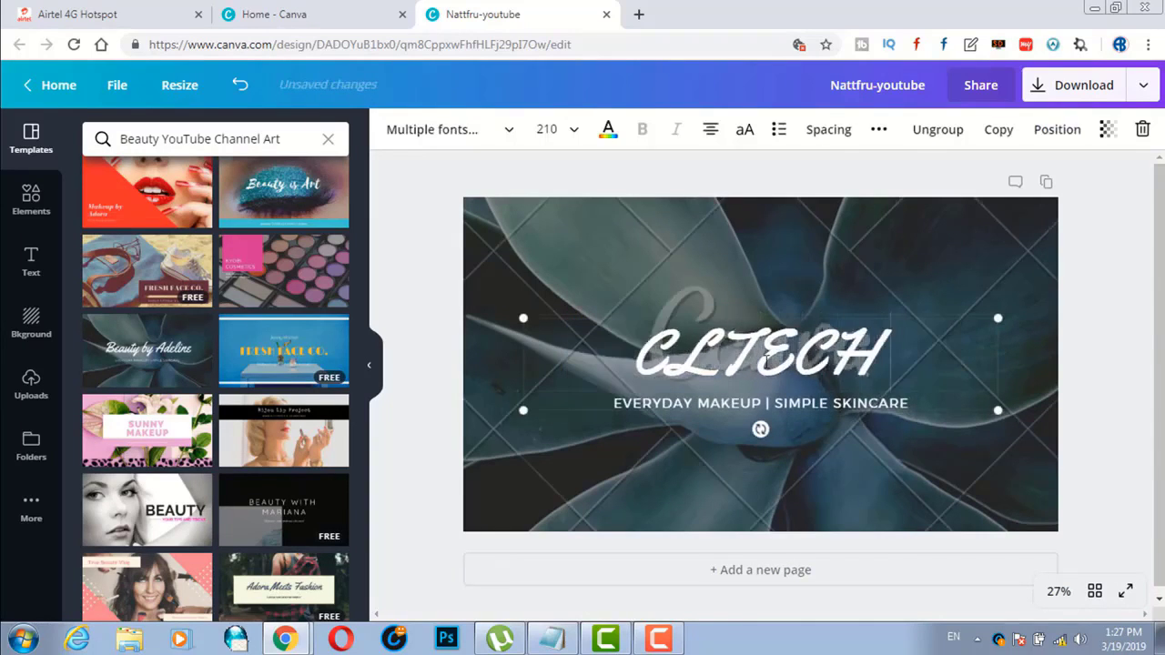
pyautogui.write(' Demo')
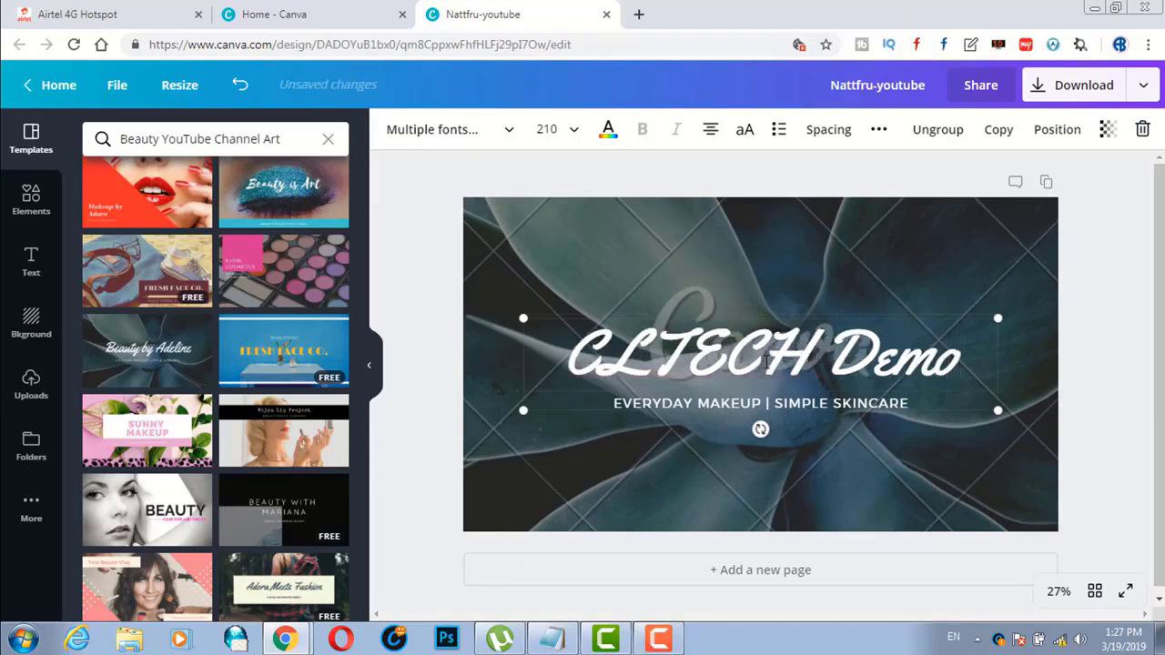
# - Change the font of the "CLTECH Demo" heading to the bolder Arca Major 3 and deselect the text
pyautogui.moveTo(568, 355); pyautogui.dragTo(962, 357)
pyautogui.click(509, 130)
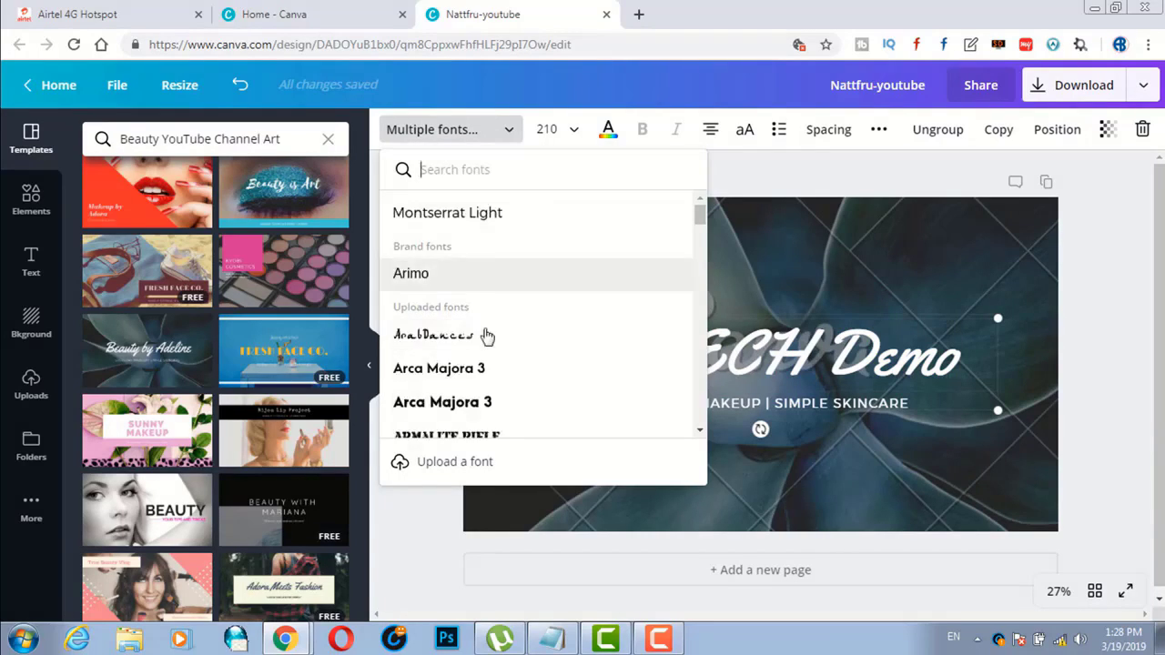
pyautogui.click(481, 406)
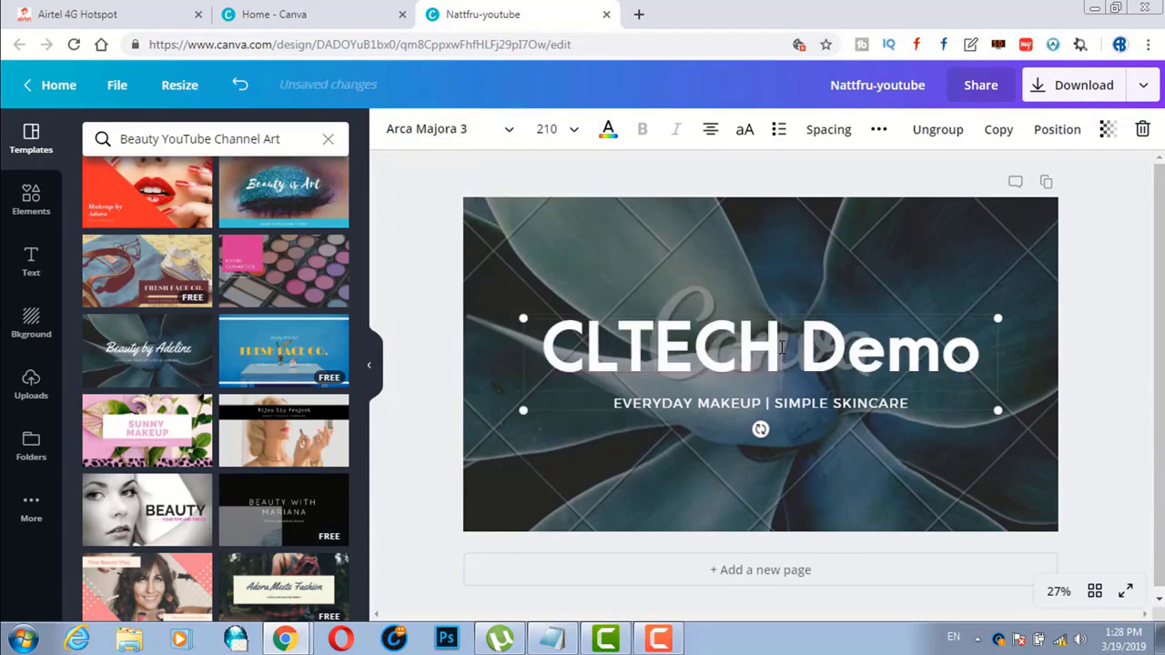
pyautogui.click(1093, 390)
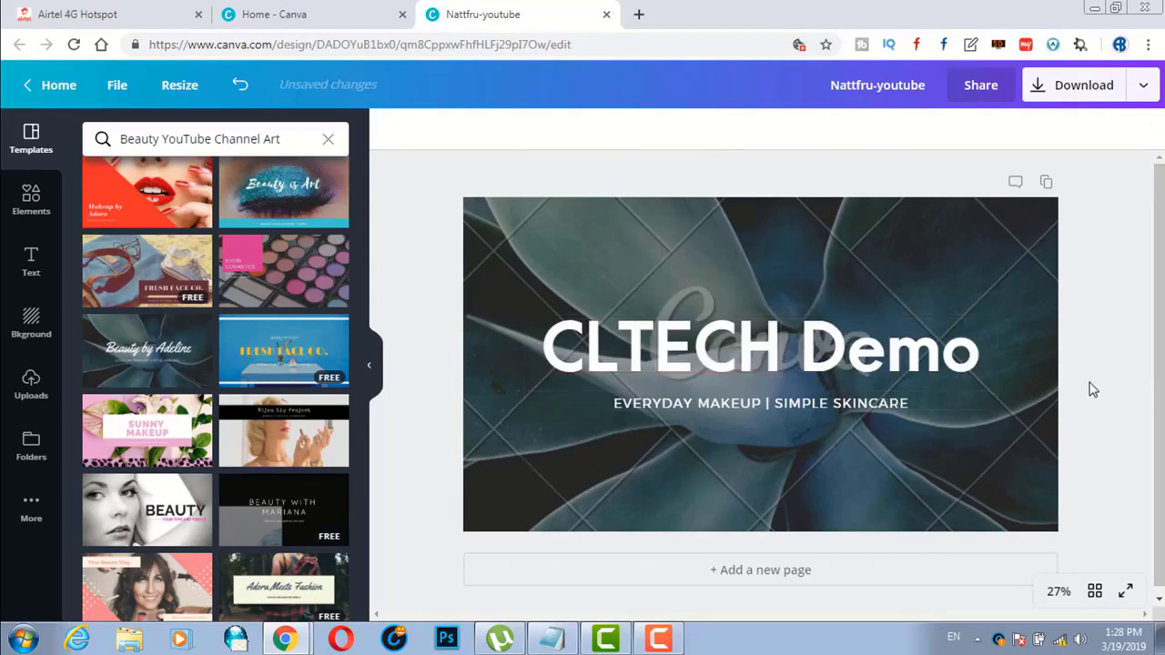
# - Set up a PNG download with a transparent background, check its card payment form, and return to the download options
pyautogui.click(1140, 87)
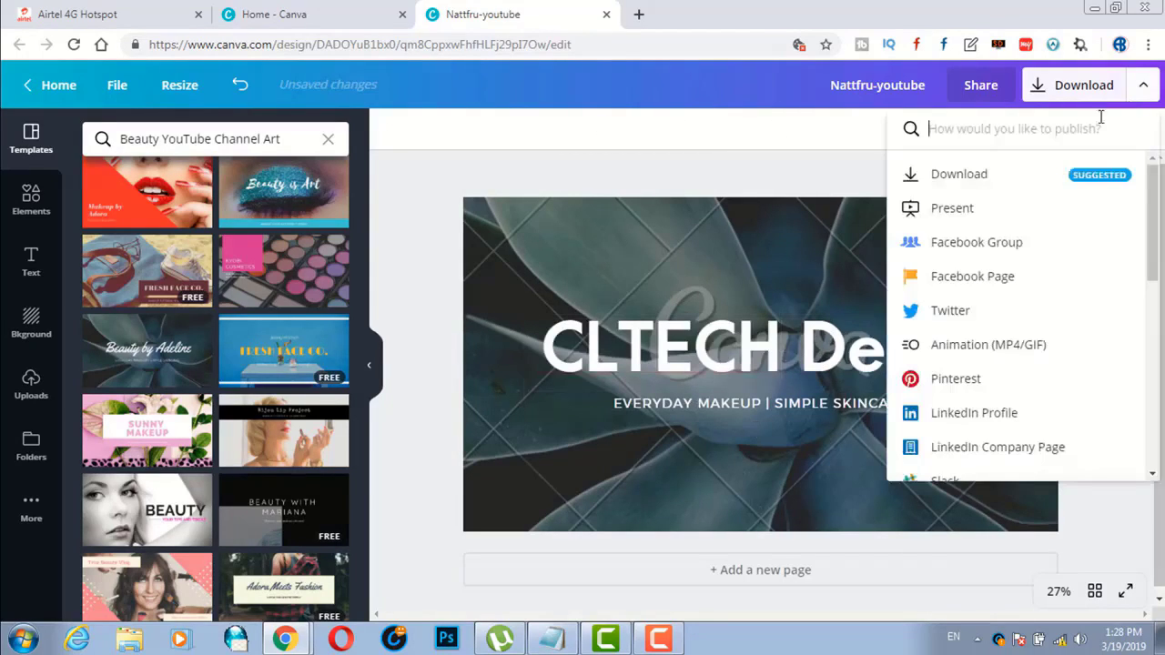
pyautogui.click(991, 181)
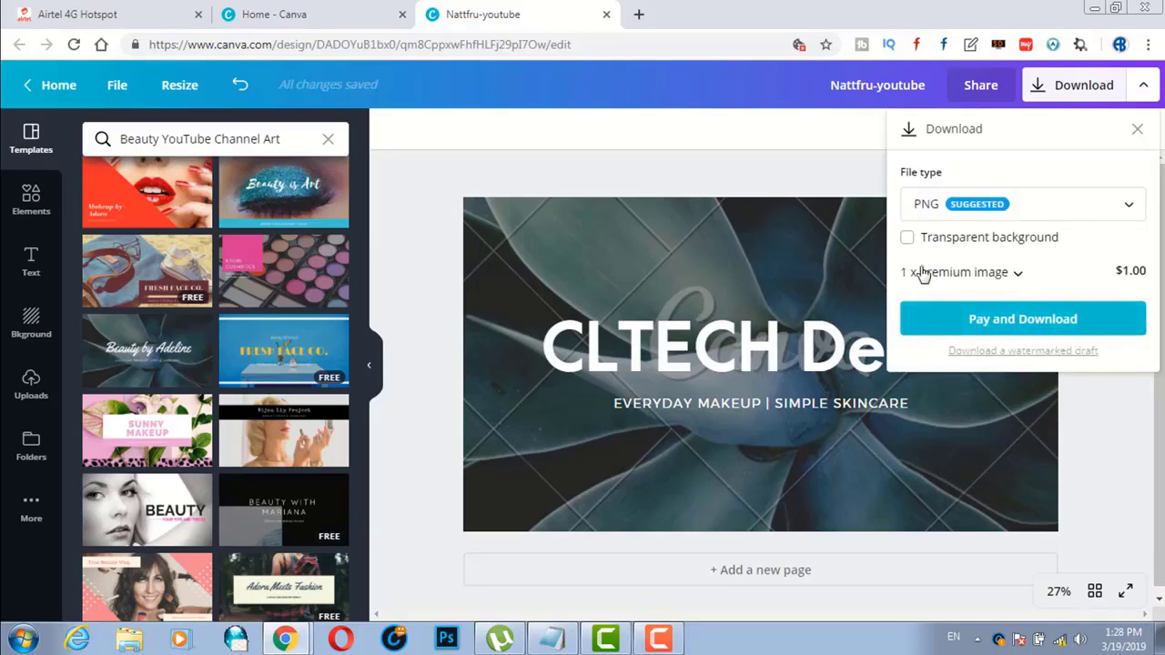
pyautogui.click(908, 241)
pyautogui.click(1066, 320)
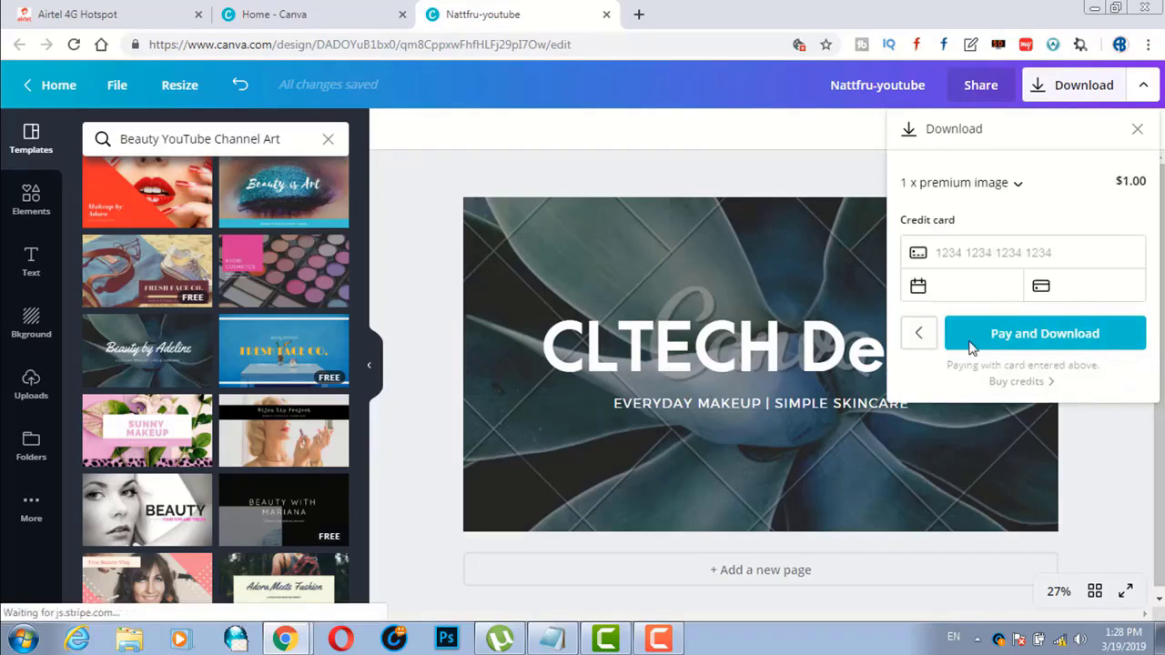
pyautogui.click(919, 334)
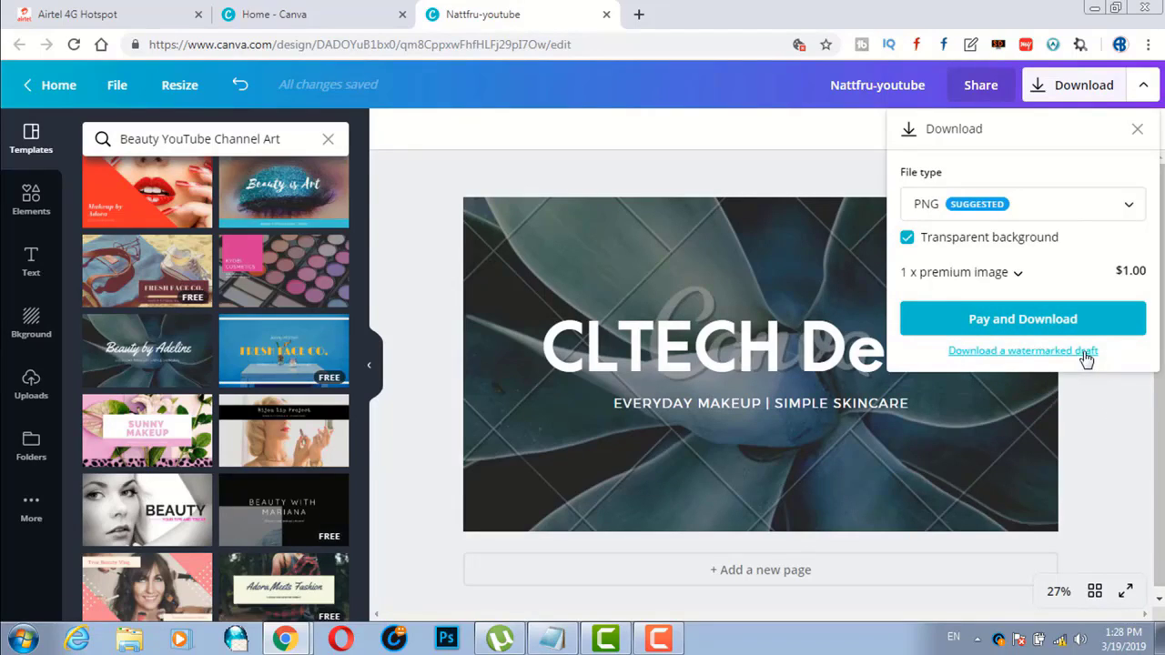
# - Change the download file type to JPG and review the premium image's licence options before leaving the download settings
pyautogui.click(1127, 205)
pyautogui.click(1062, 268)
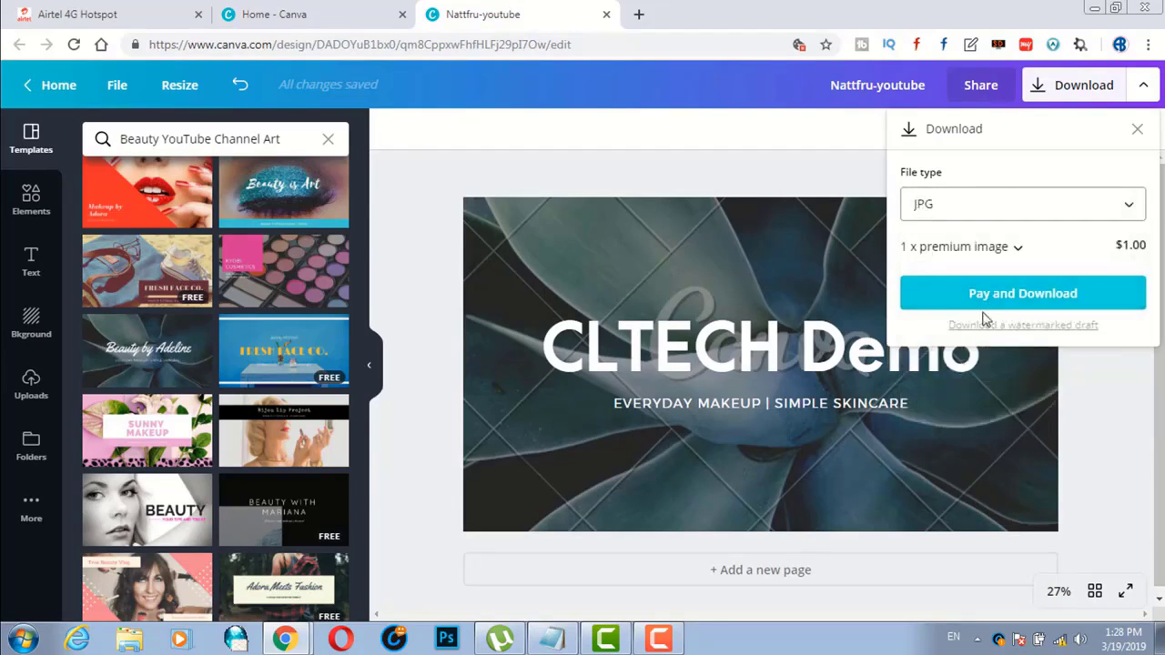
pyautogui.click(1018, 253)
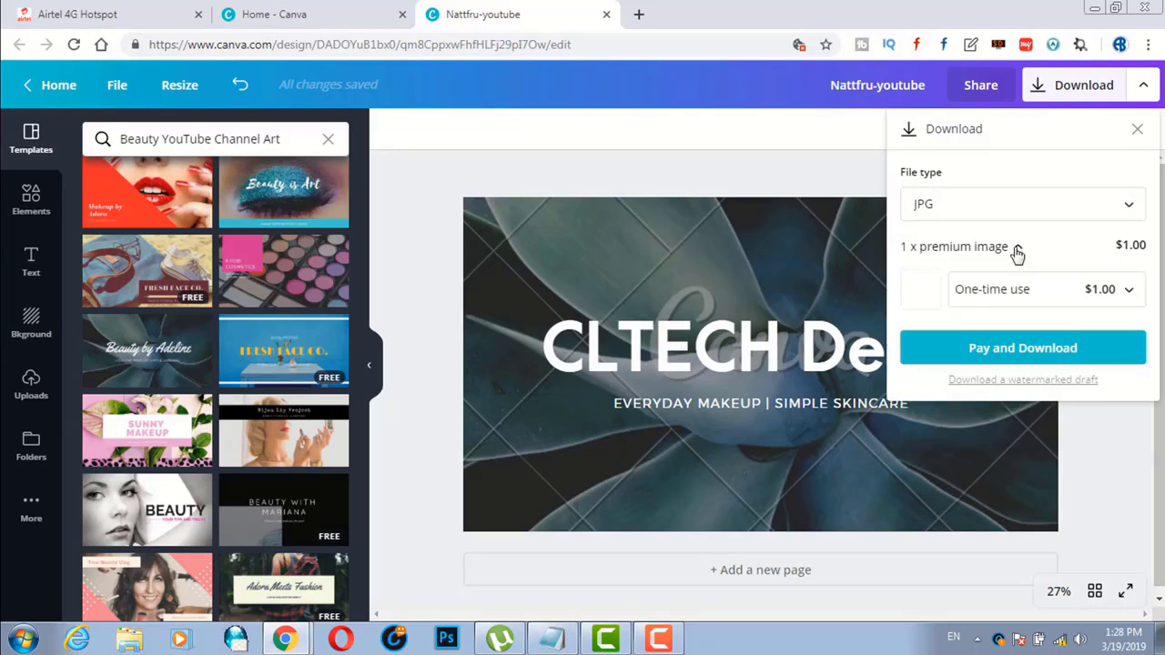
pyautogui.click(1130, 292)
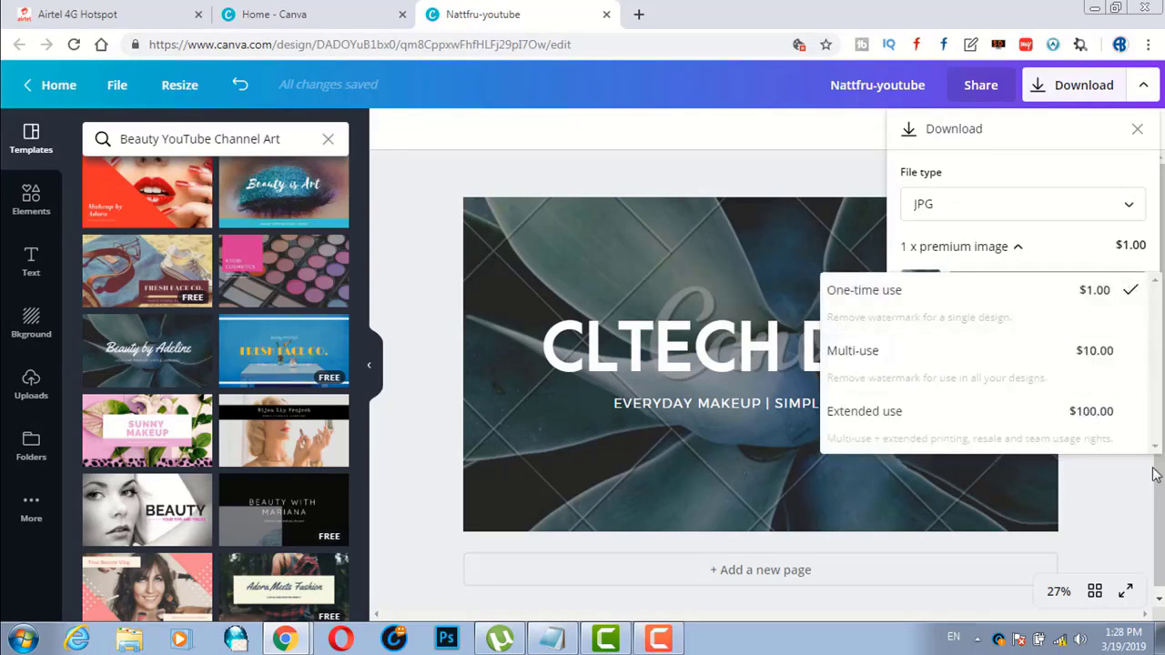
pyautogui.click(1043, 323)
pyautogui.click(1137, 129)
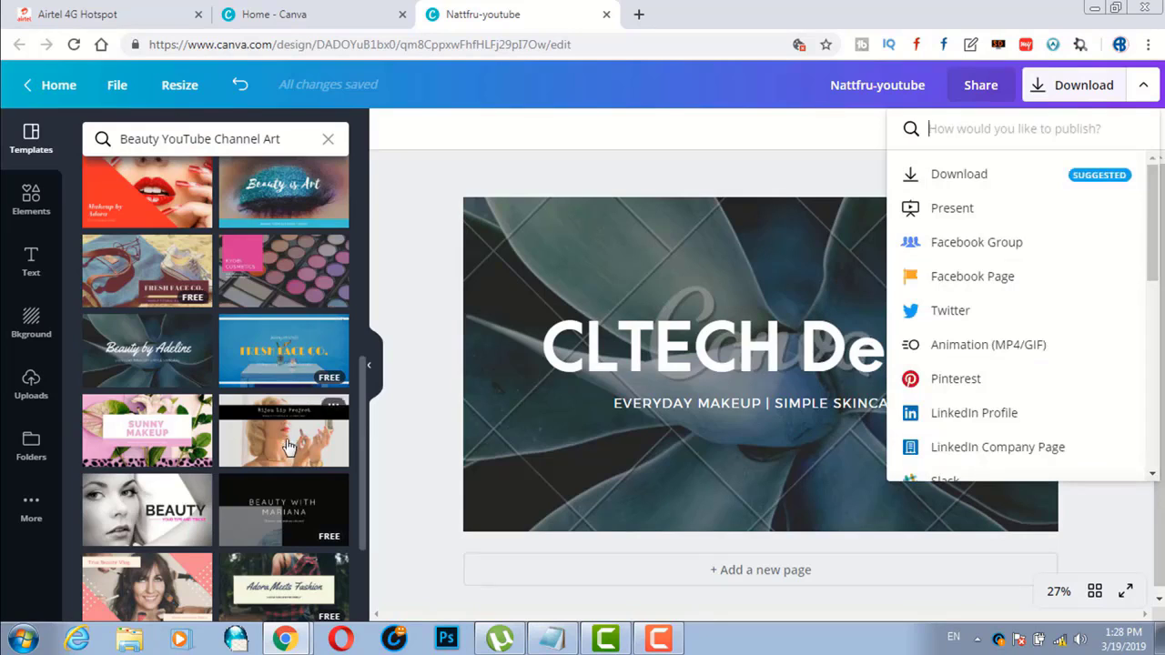
# - Replace the banner layout with the free blue "Fresh Face Co." channel art template
pyautogui.scroll(-2, 282, 383)
pyautogui.scroll(3, 288, 446)
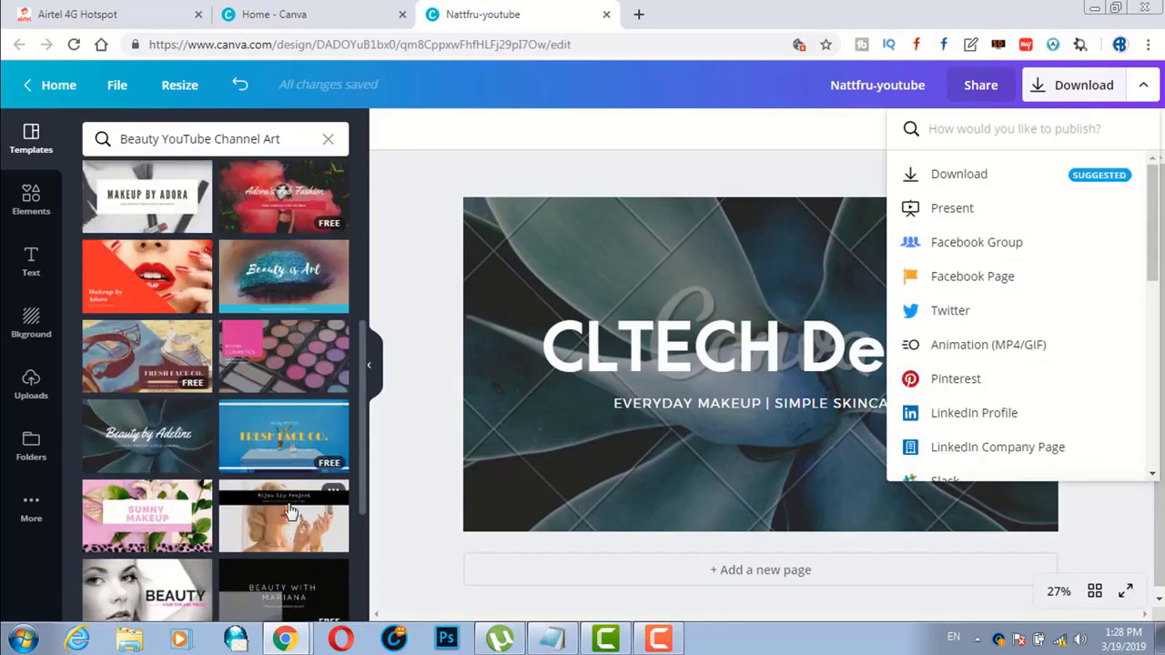
pyautogui.click(273, 446)
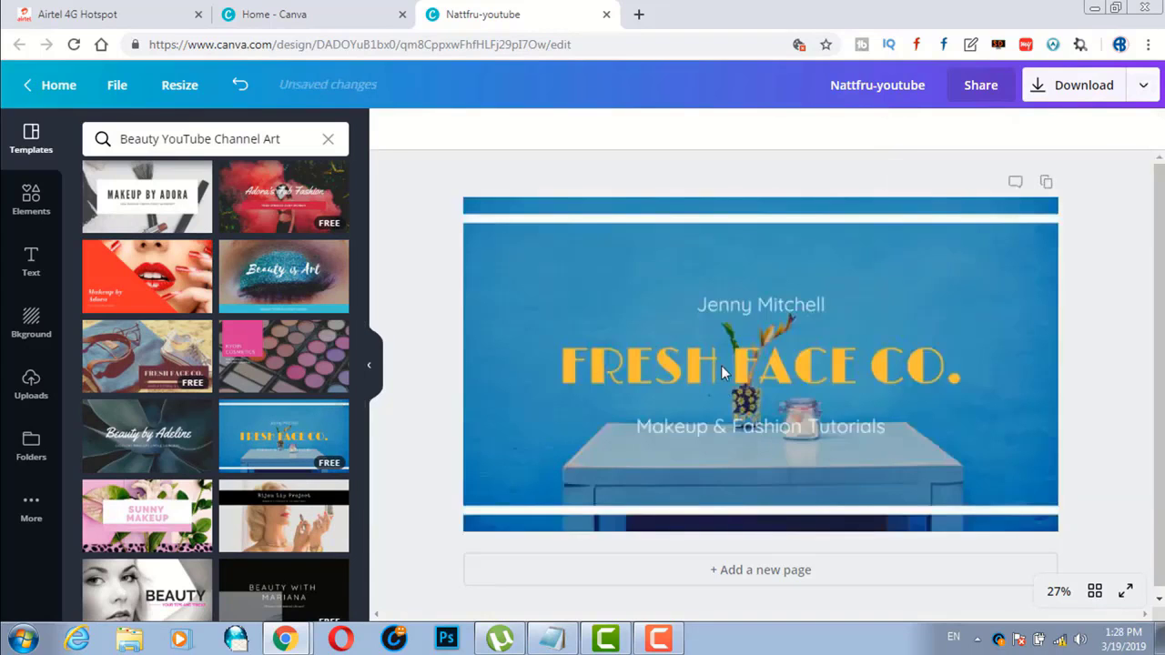
# - Replace the "FRESH FACE CO." heading on the banner with "CLTECH DEMO"
pyautogui.click(735, 370)
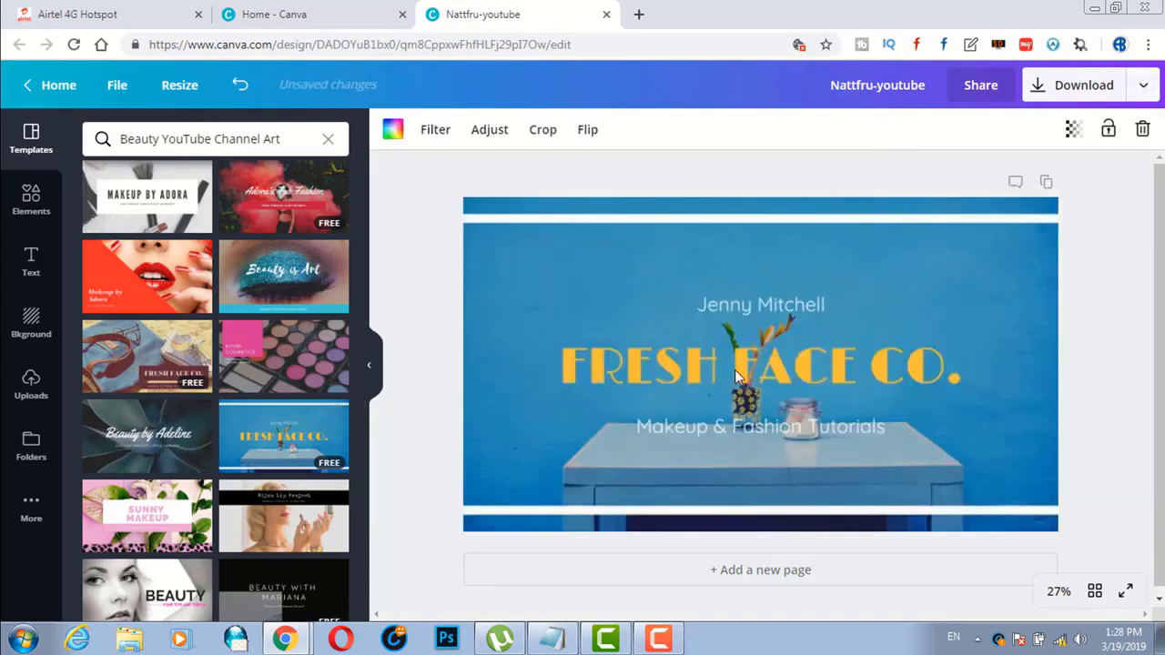
pyautogui.click(687, 373)
pyautogui.hotkey('ctrl', 'a')
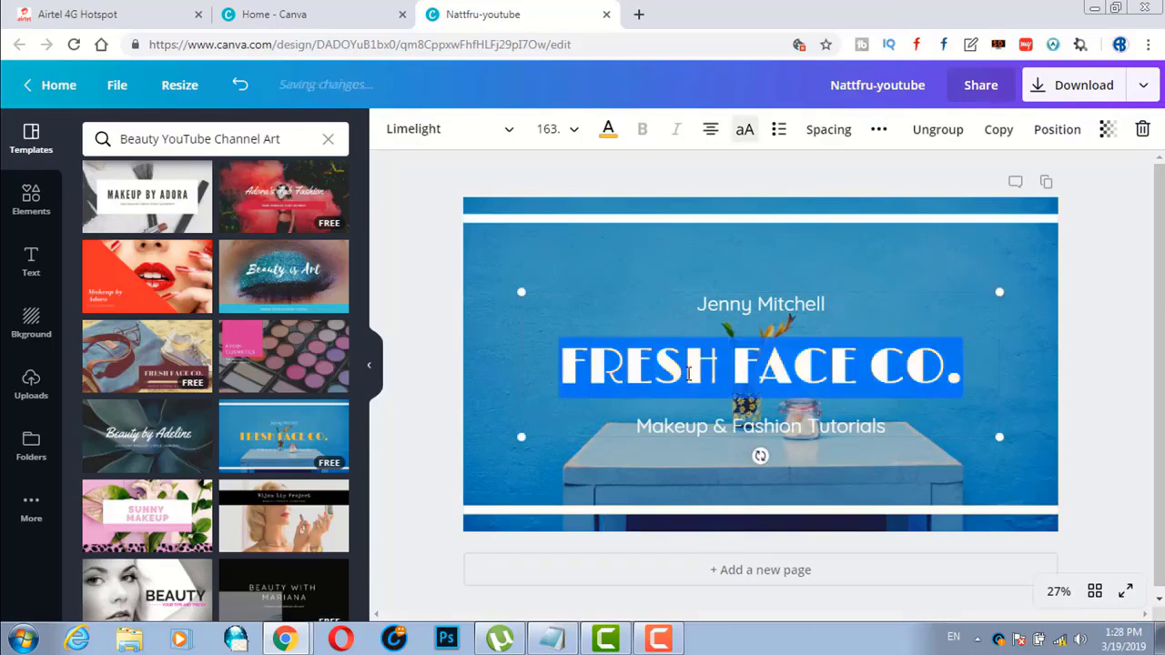
pyautogui.press('BackSpace')
pyautogui.write('CLT')
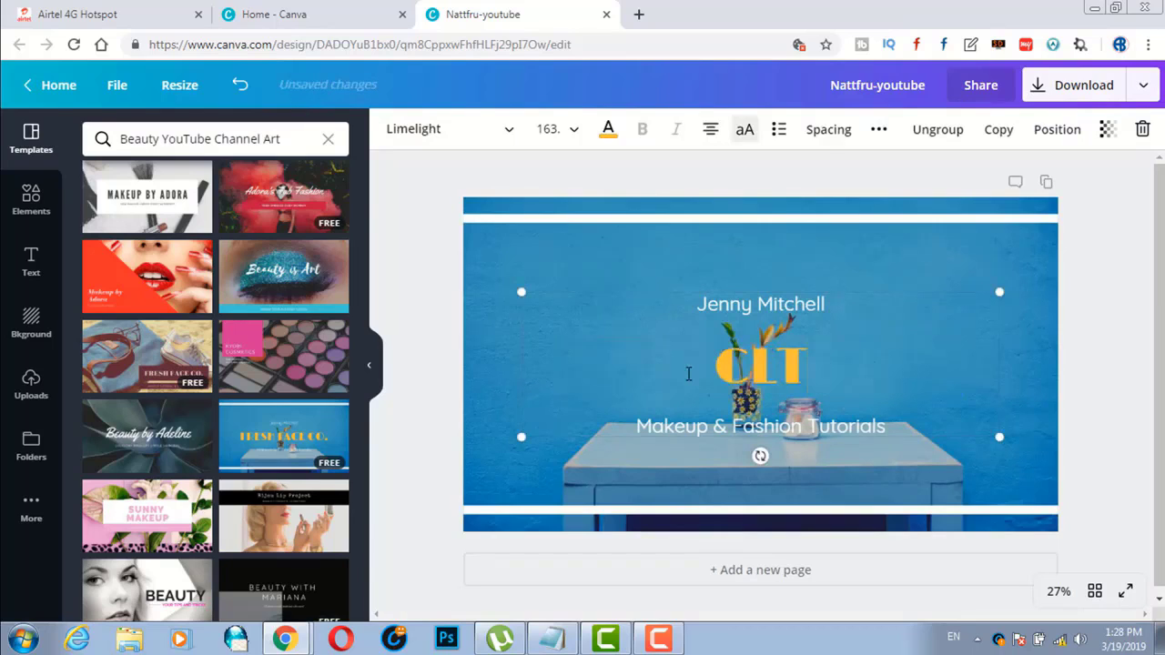
pyautogui.write('ECH DEMO')
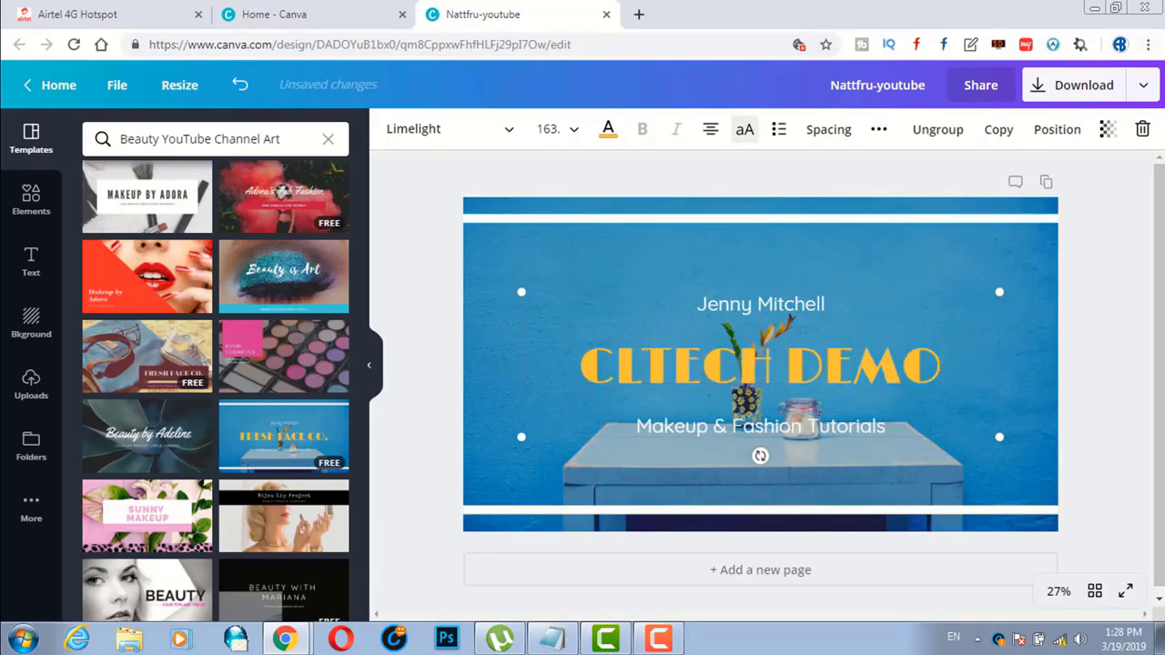
# - Download the finished banner design as a PNG without a transparent background
pyautogui.click(1140, 86)
pyautogui.click(1005, 176)
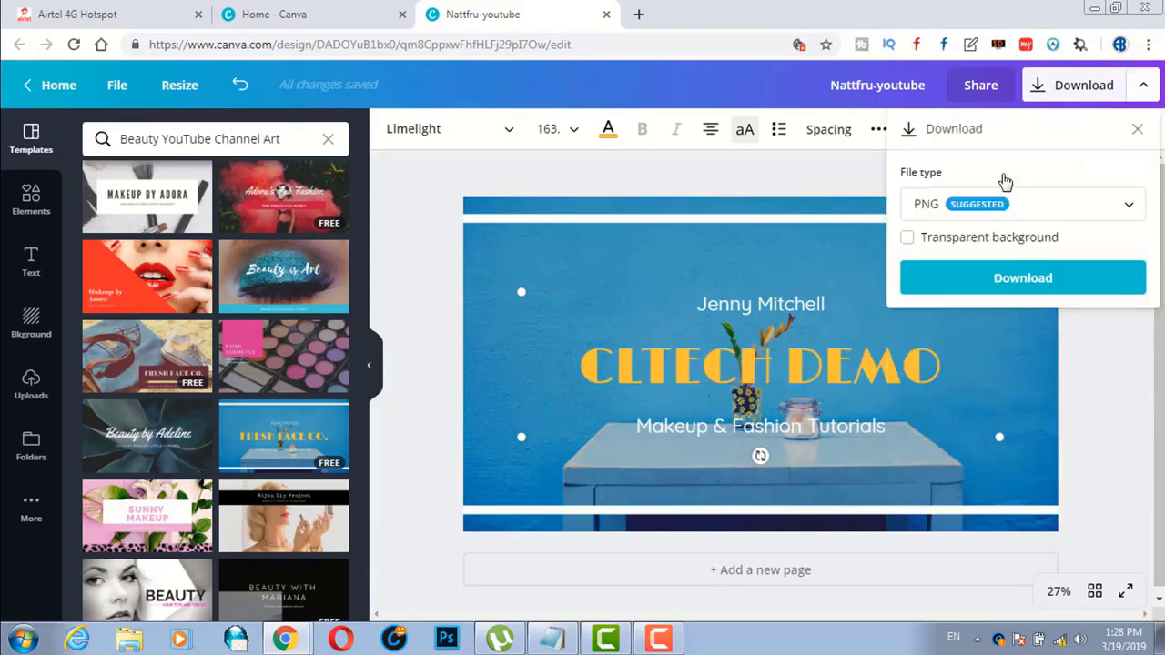
pyautogui.click(1046, 281)
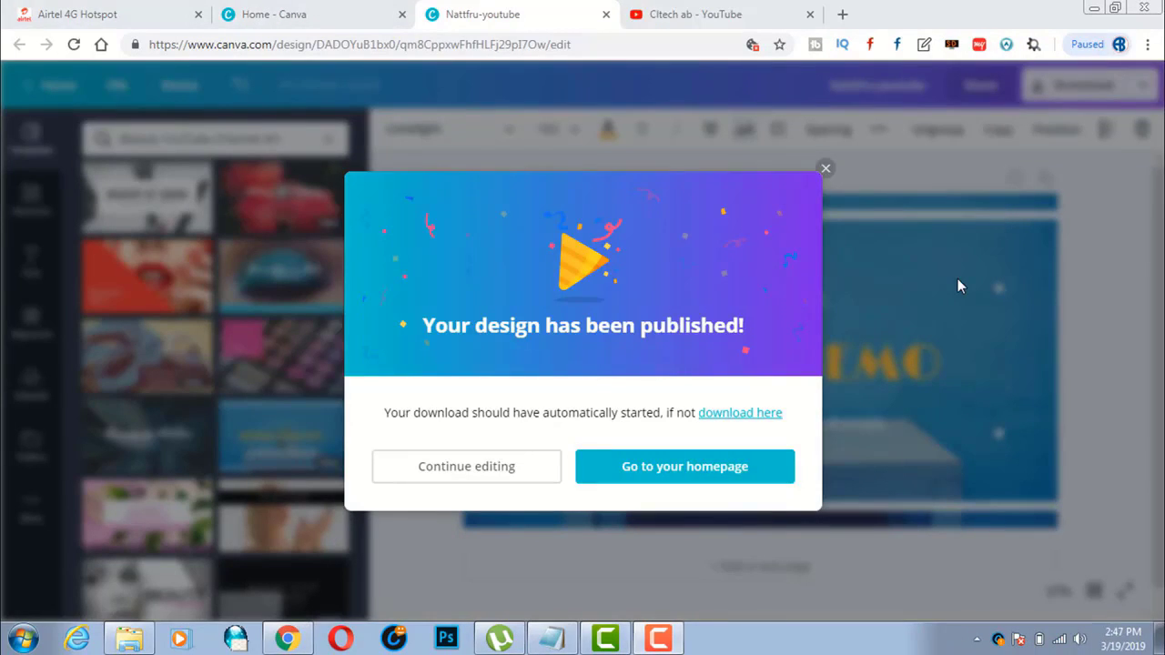
# - Switch to the YouTube channel page and upload the Nattfru-youtube PNG from the Desktop as channel art
pyautogui.click(697, 13)
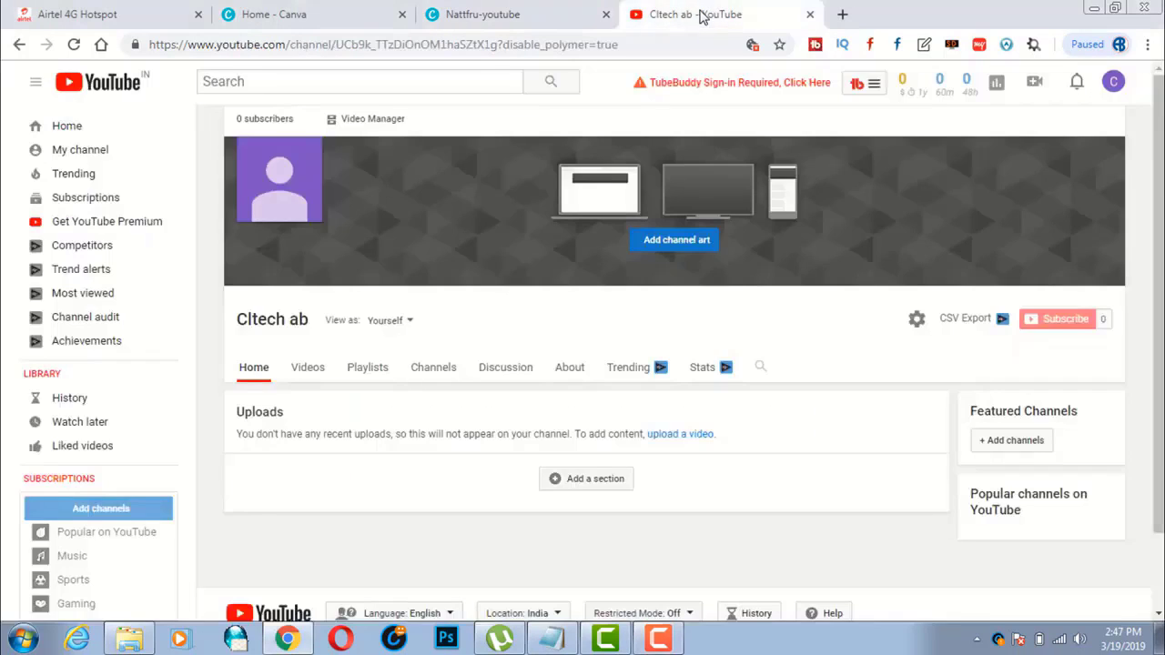
pyautogui.click(684, 245)
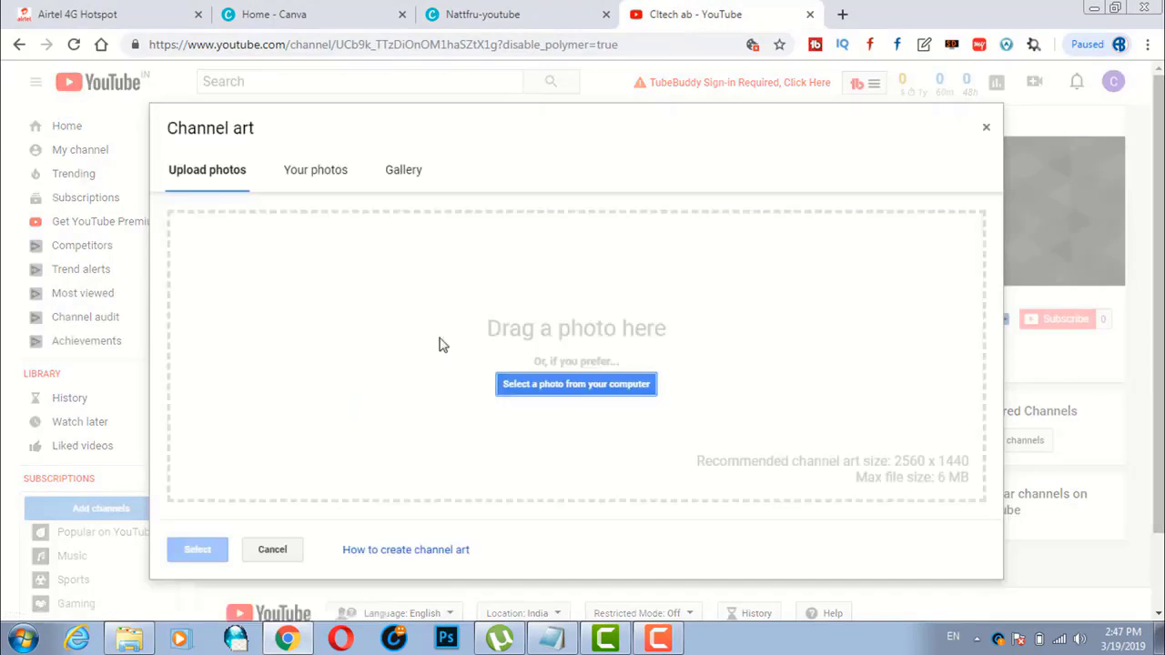
pyautogui.click(595, 391)
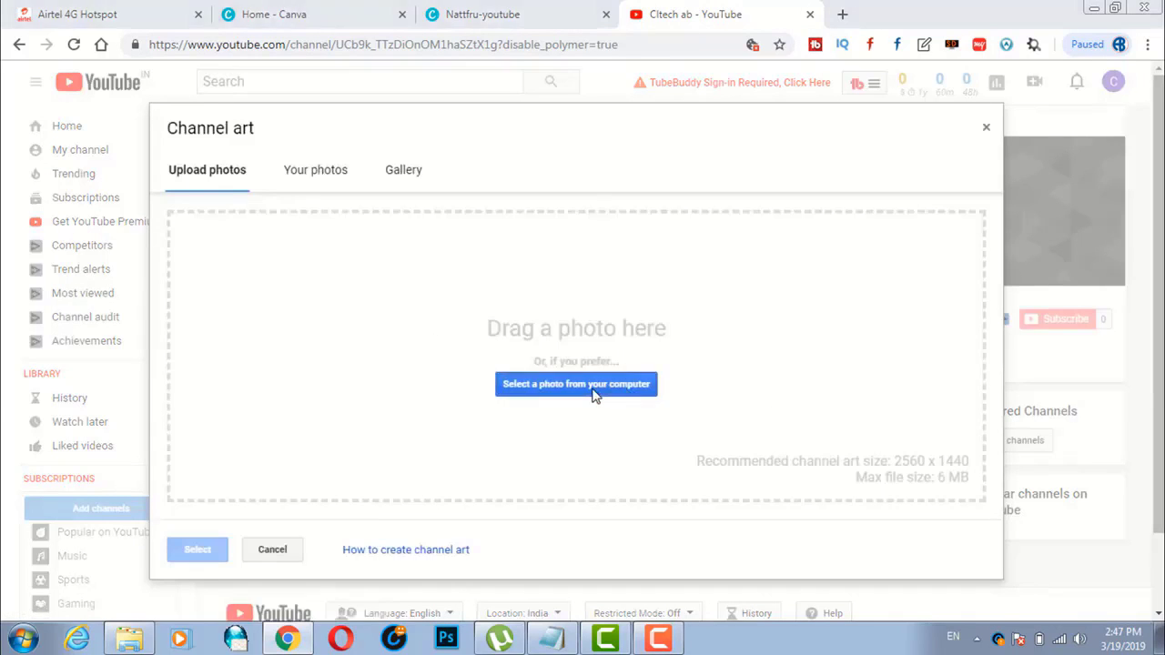
pyautogui.moveTo(571, 114); pyautogui.dragTo(567, 312)
pyautogui.click(281, 114)
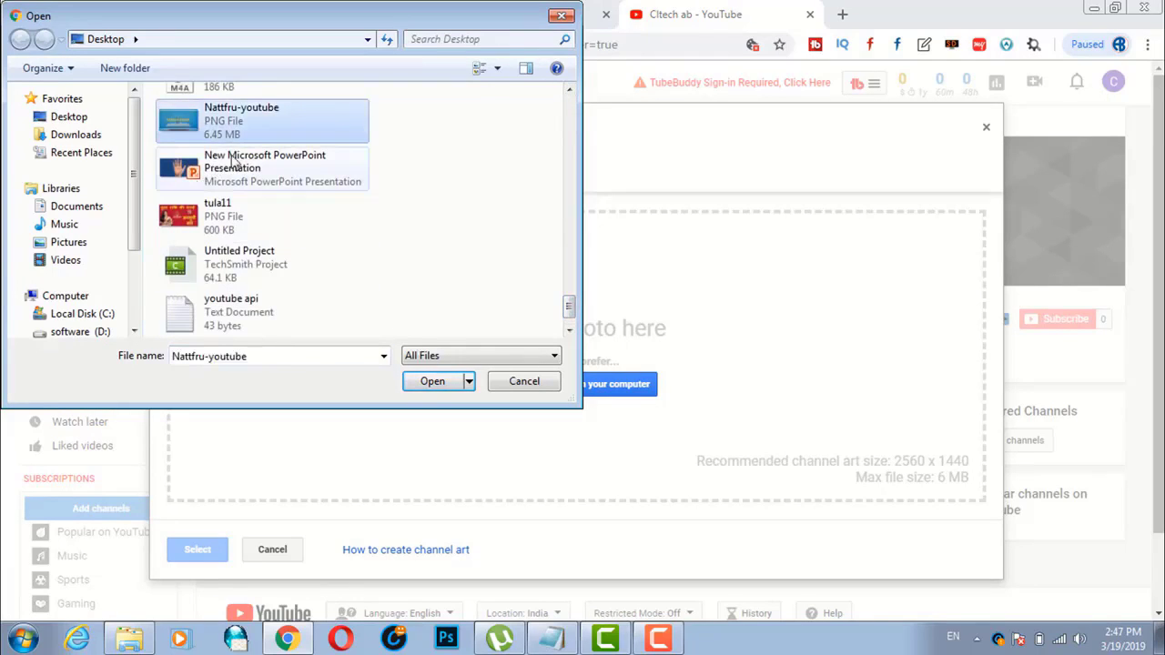
pyautogui.click(428, 383)
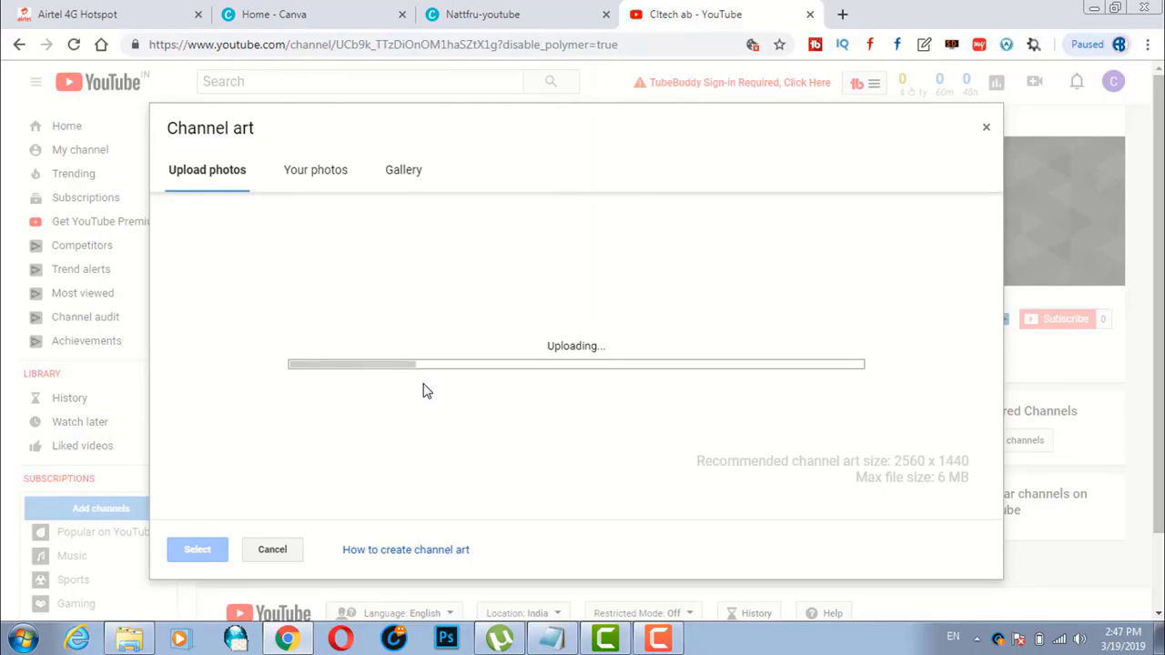
# - Look through YouTube's gallery of ready-made channel art images
pyautogui.click(409, 177)
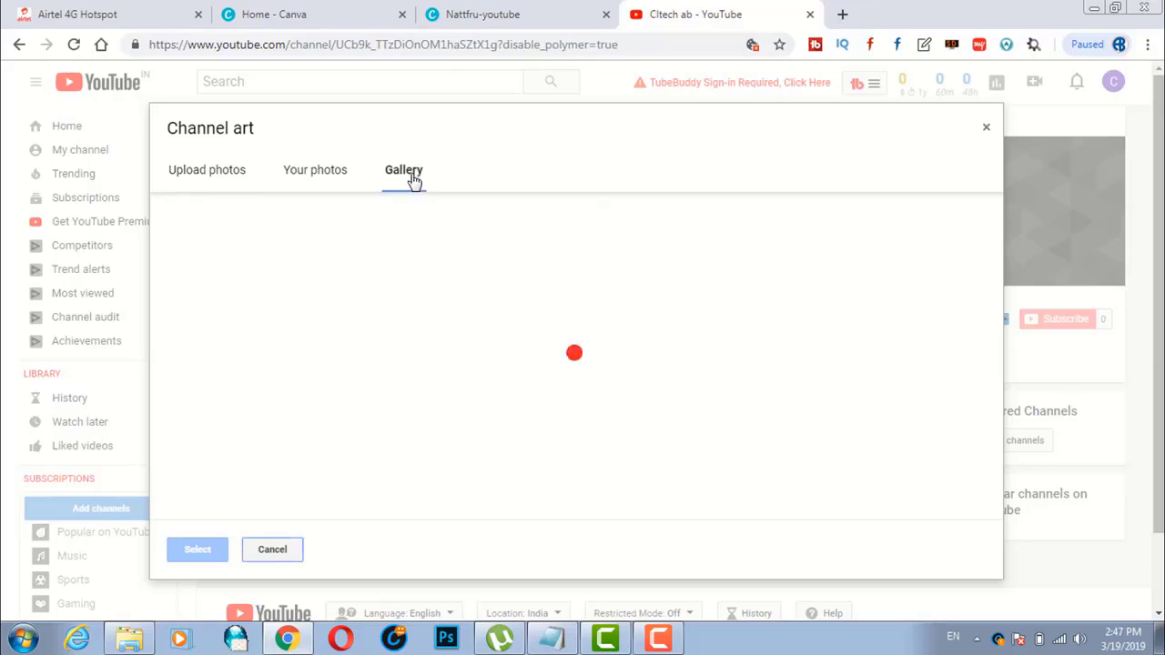
pyautogui.scroll(-2, 710, 364)
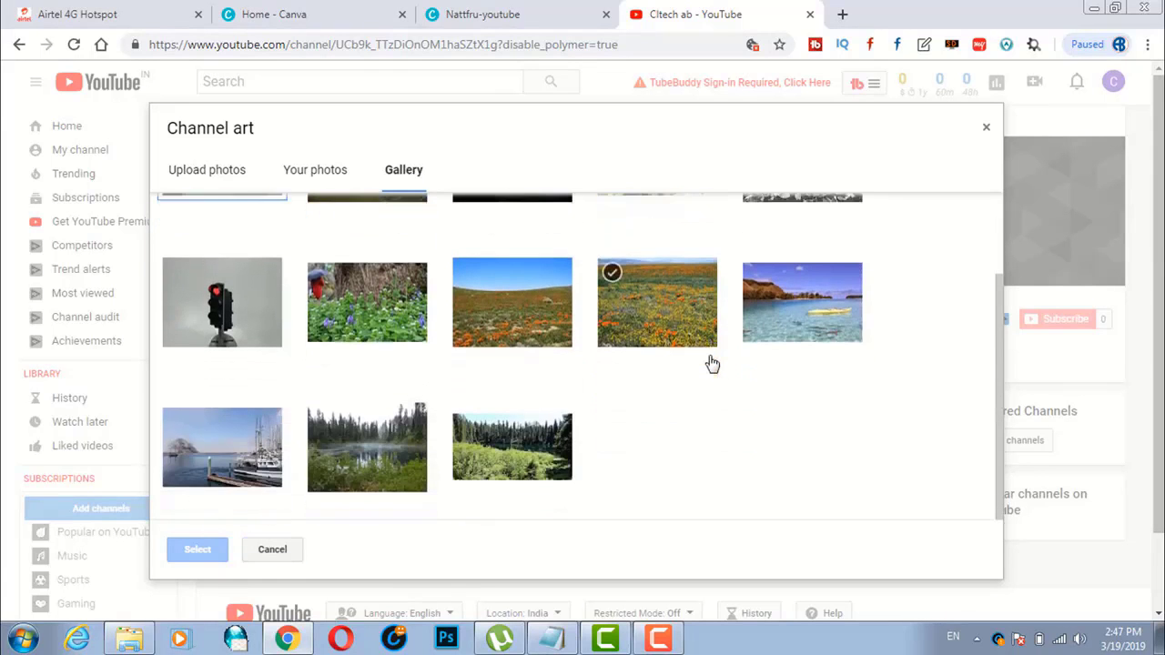
pyautogui.scroll(2, 710, 363)
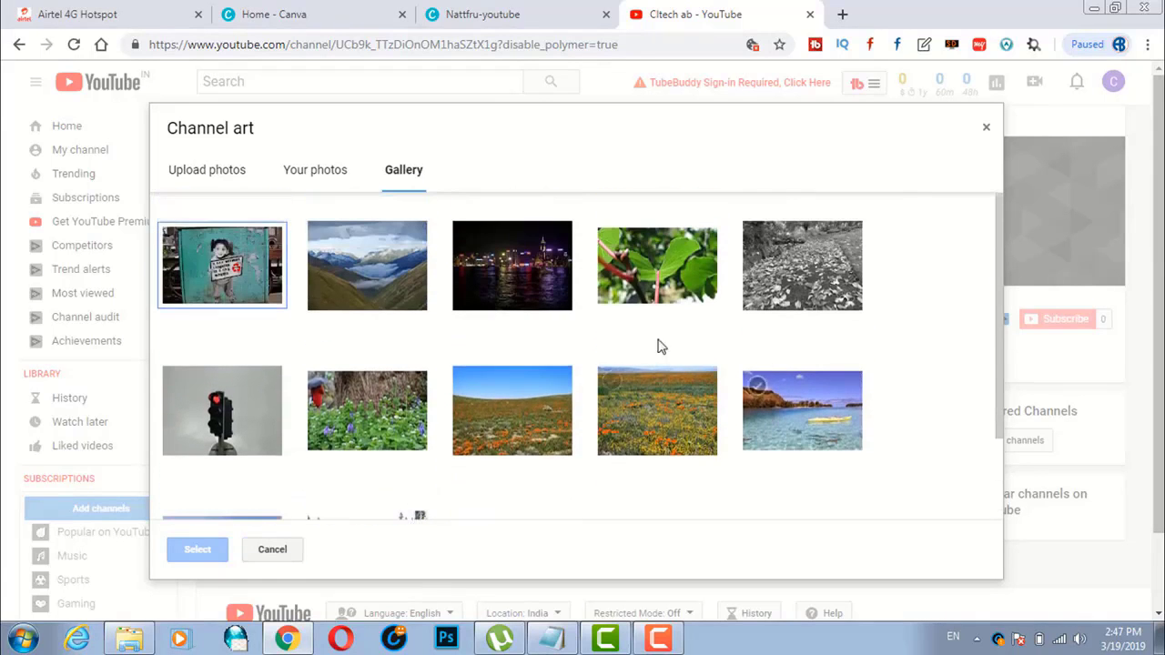
pyautogui.scroll(-2, 852, 350)
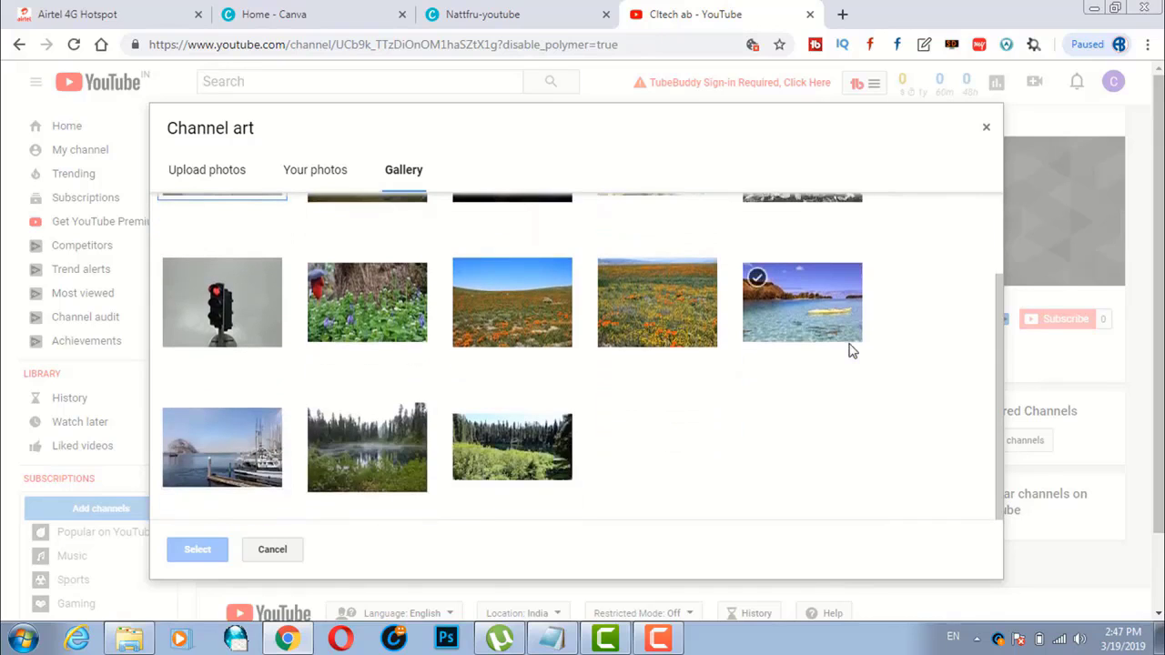
# - Upload the Nattfru-youtube PNG from the Desktop and apply it as the channel art
pyautogui.scroll(2, 851, 351)
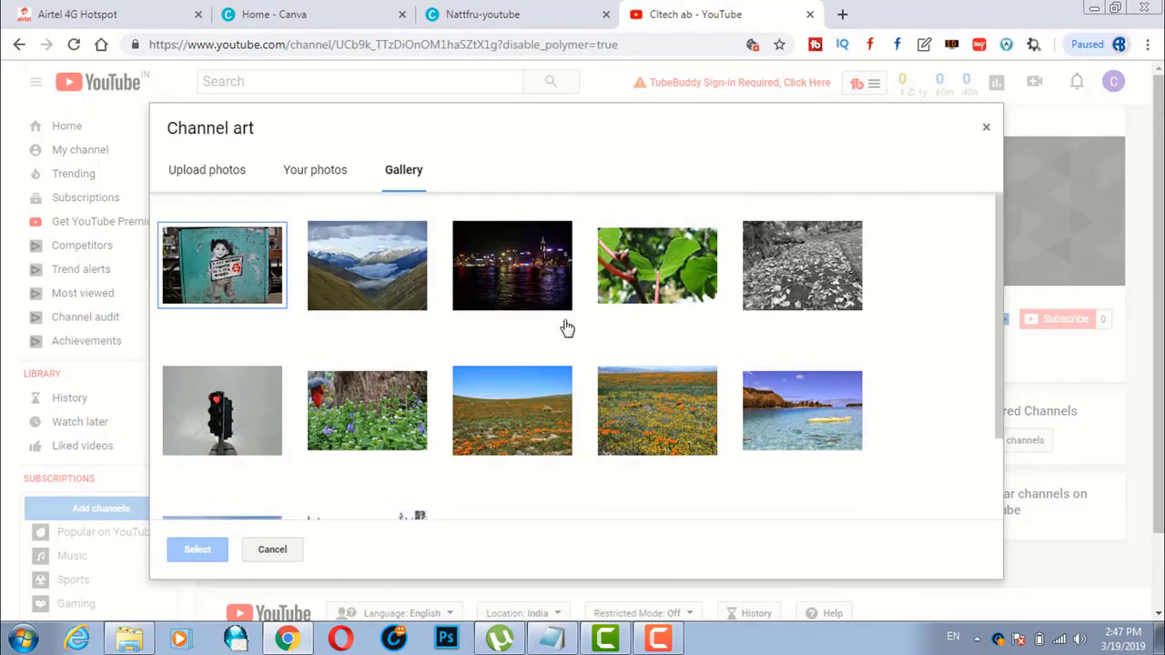
pyautogui.click(197, 175)
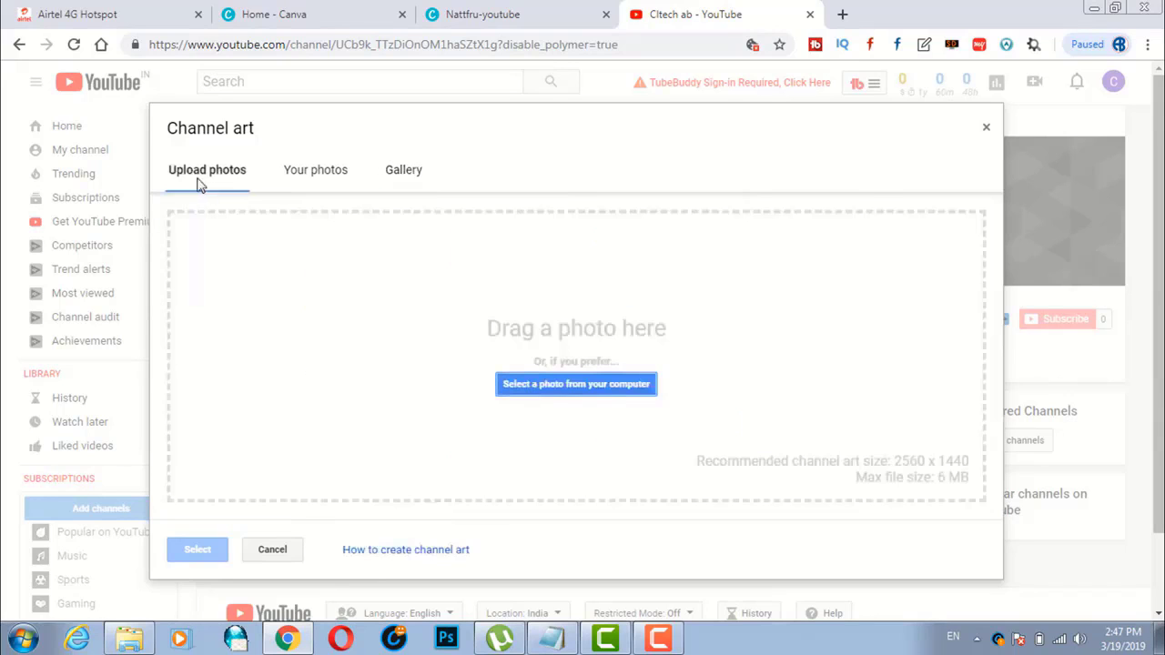
pyautogui.click(517, 384)
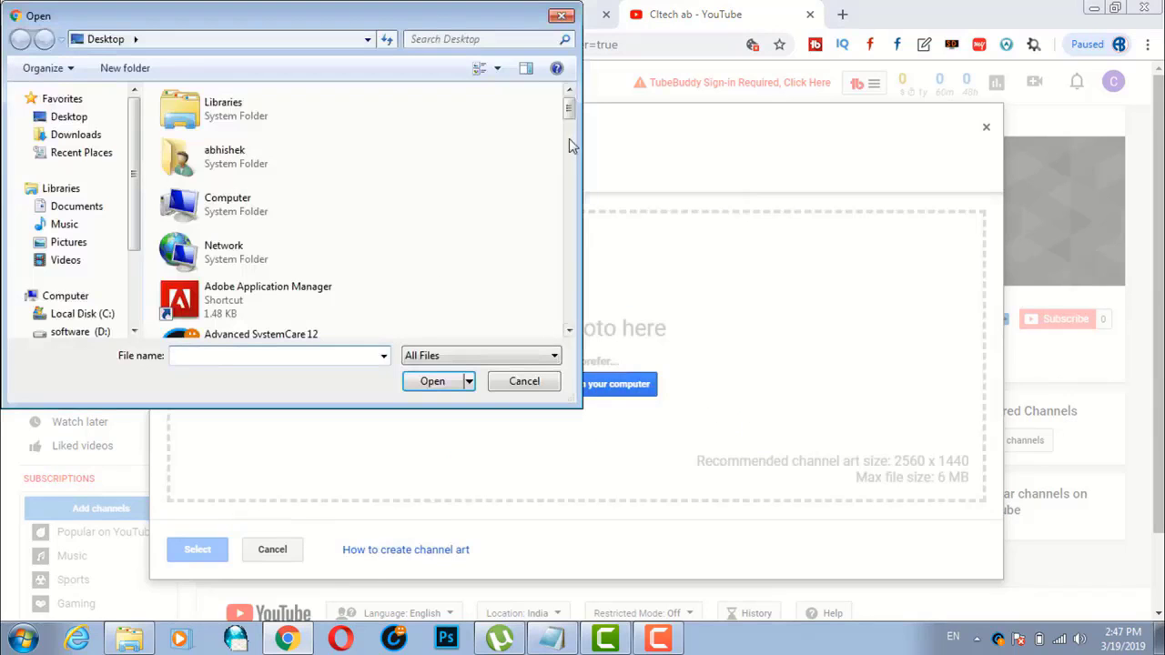
pyautogui.scroll(-10, 557, 353)
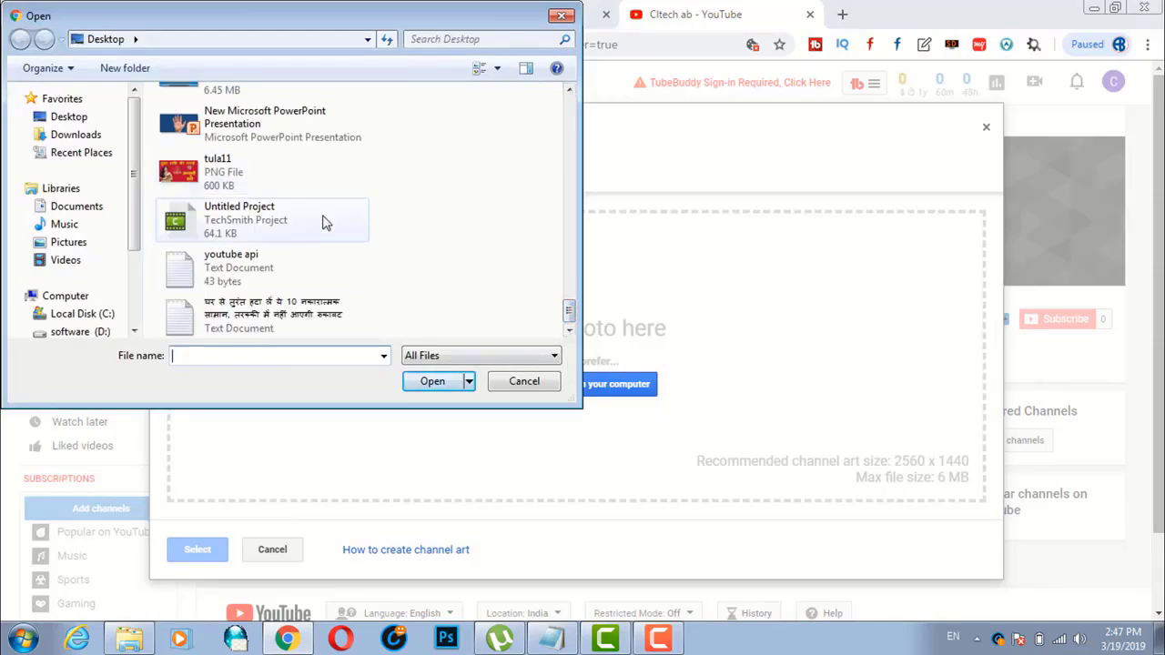
pyautogui.scroll(3, 383, 309)
pyautogui.click(355, 305)
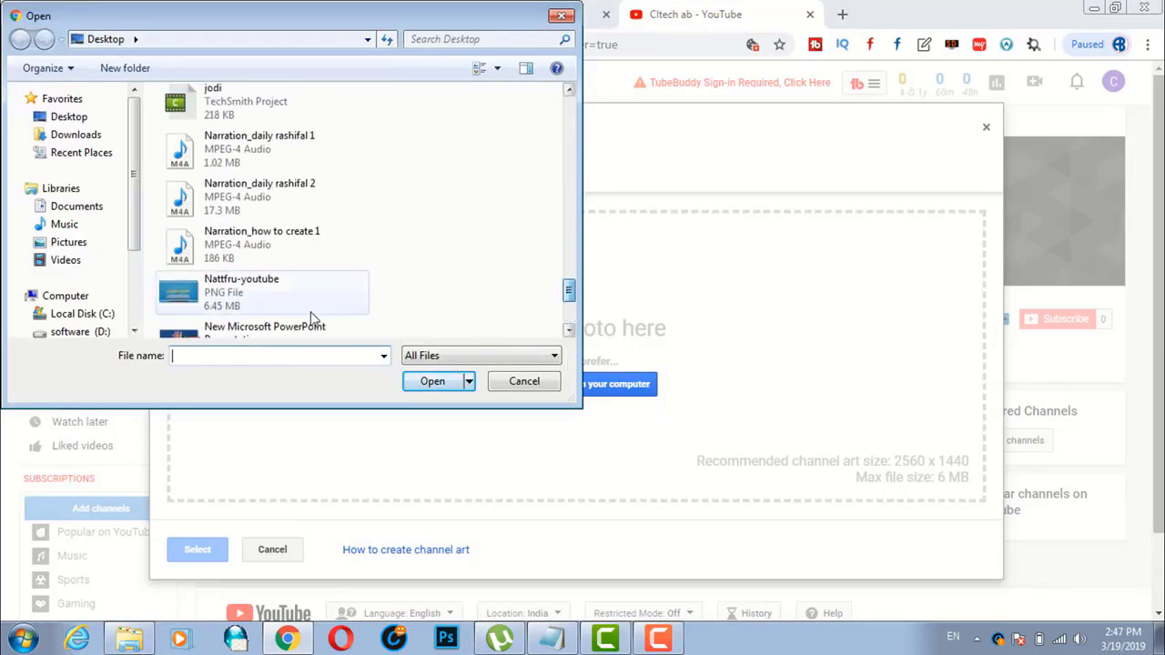
pyautogui.click(426, 382)
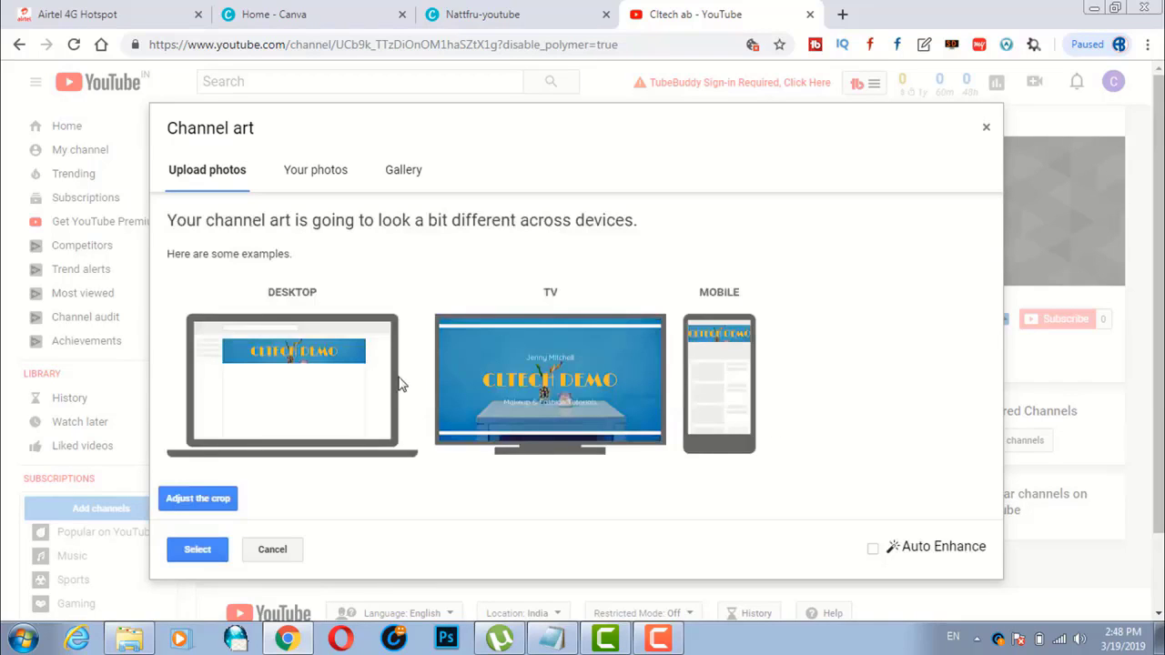
pyautogui.click(209, 554)
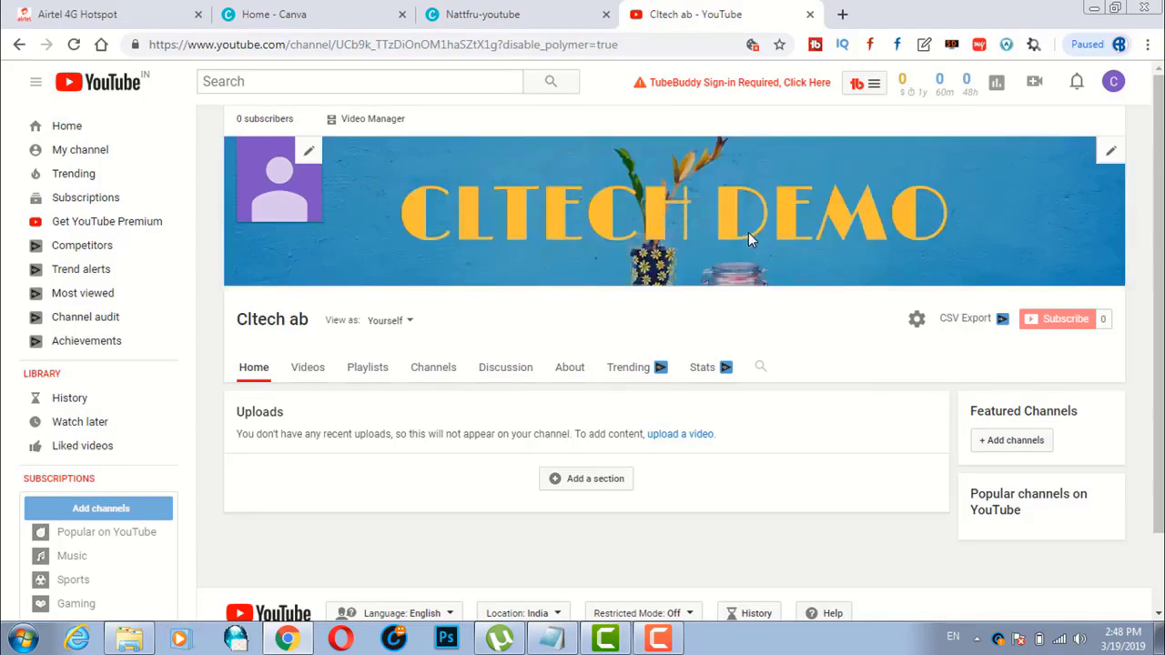
pyautogui.scroll(-2, 819, 344)
pyautogui.scroll(2, 831, 346)
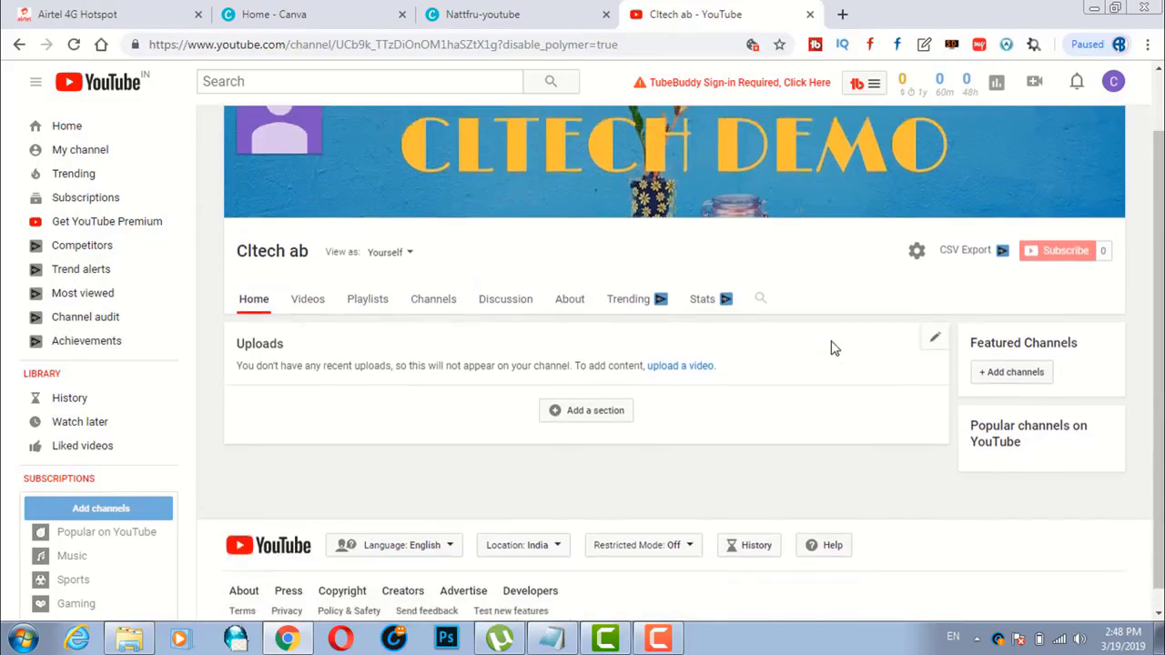
# - Open the channel art's link editing and review the business inquiry email and custom link fields, leaving the email entry cancelled
pyautogui.click(1109, 152)
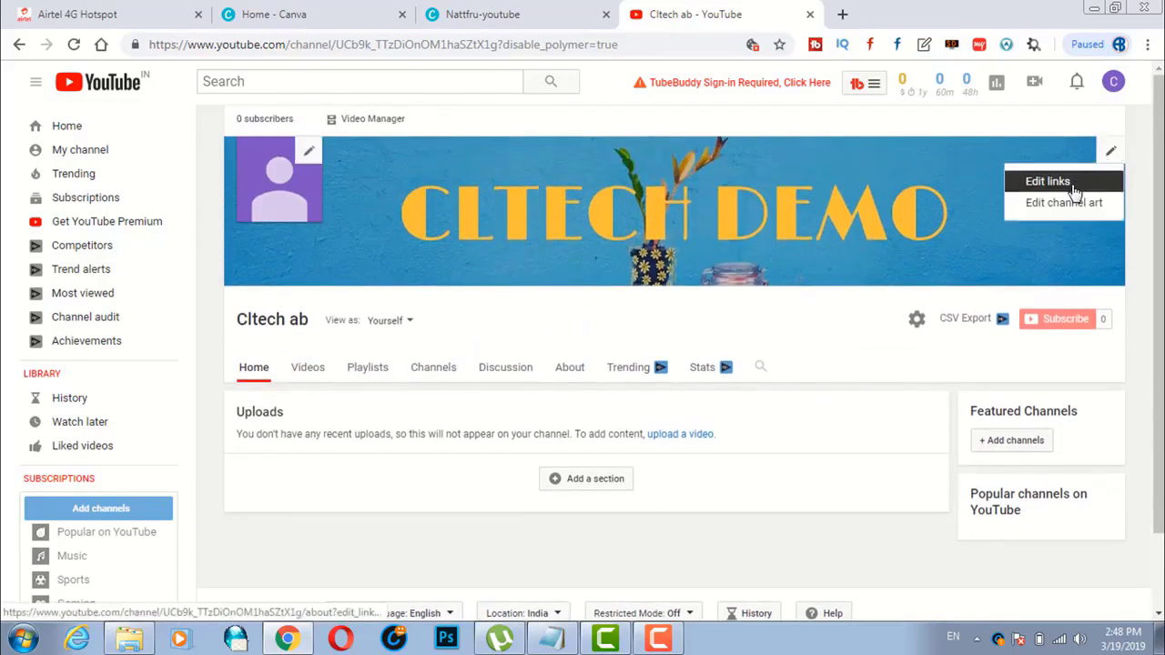
pyautogui.click(1048, 182)
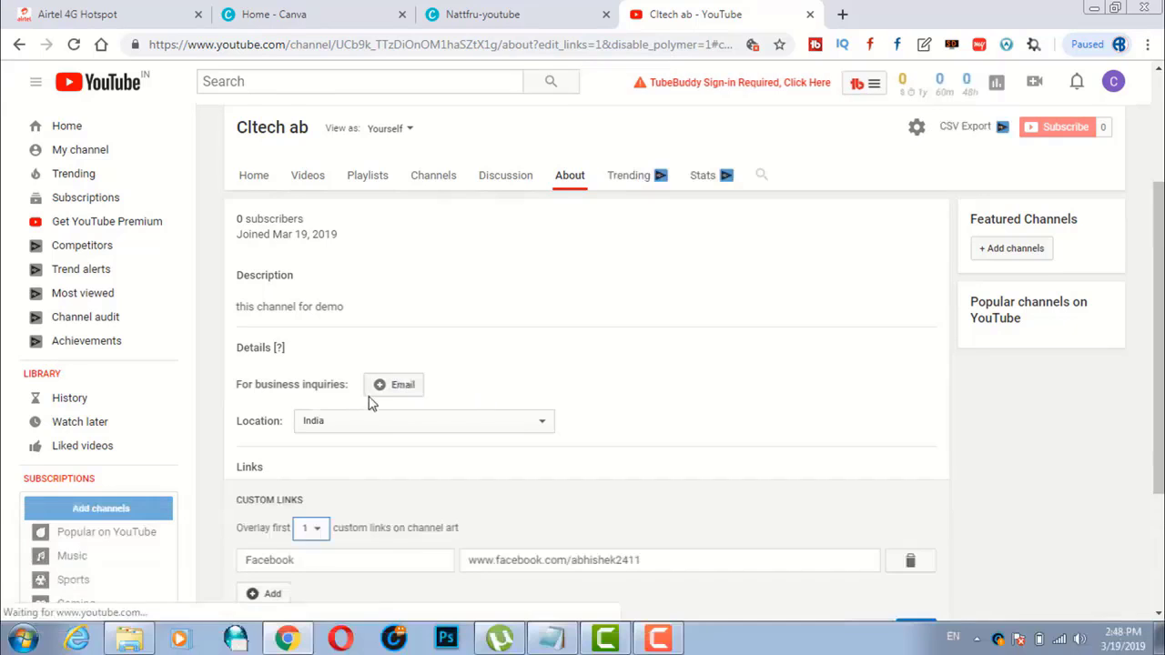
pyautogui.click(381, 386)
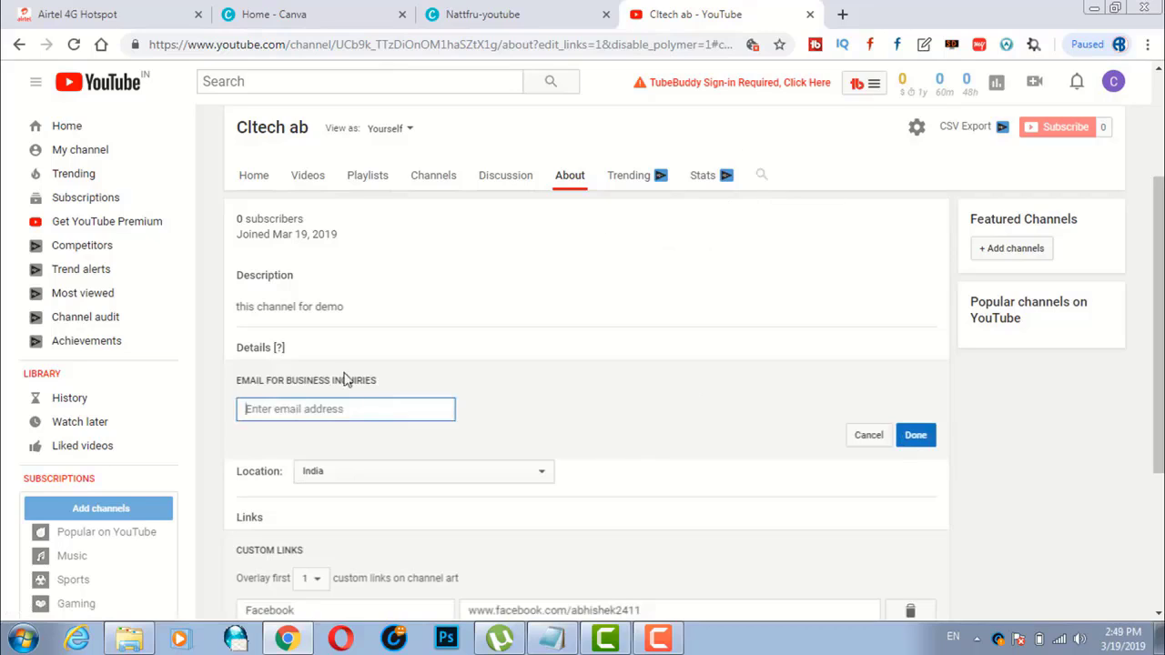
pyautogui.click(246, 407)
pyautogui.click(857, 440)
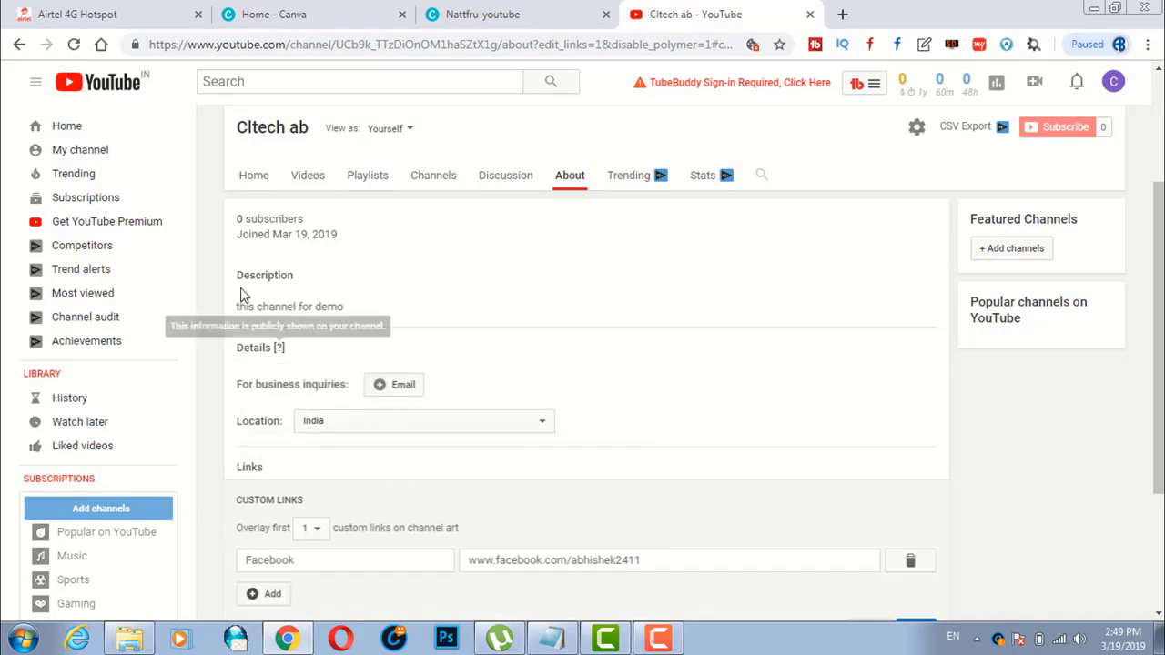
pyautogui.scroll(-2, 562, 410)
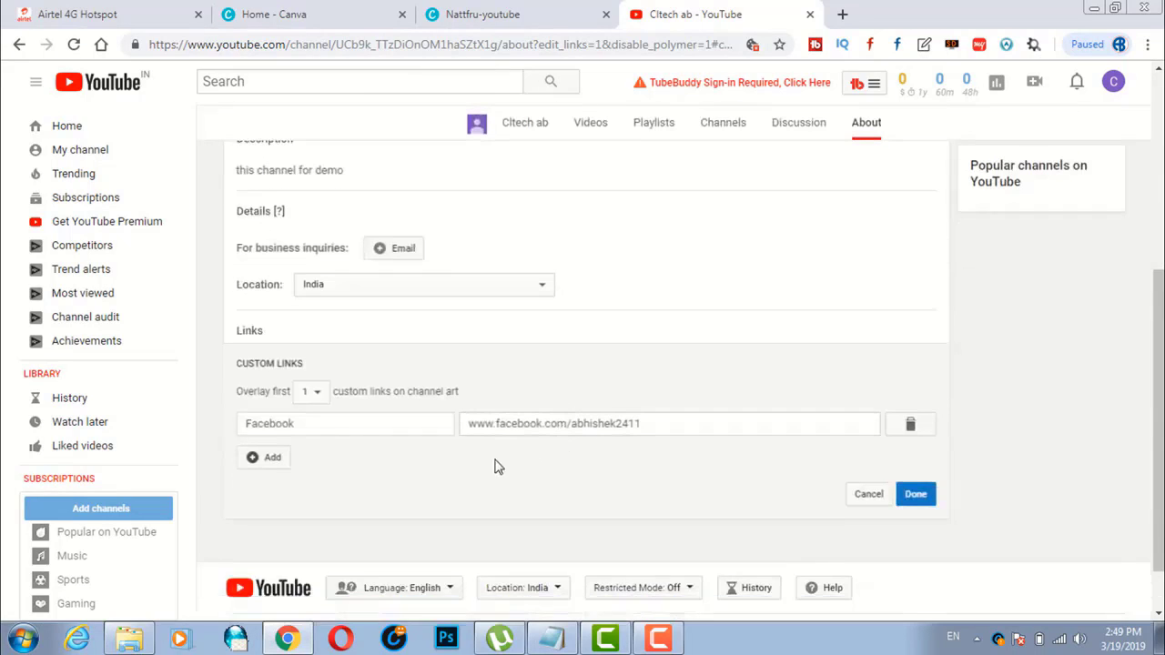
pyautogui.scroll(4, 730, 421)
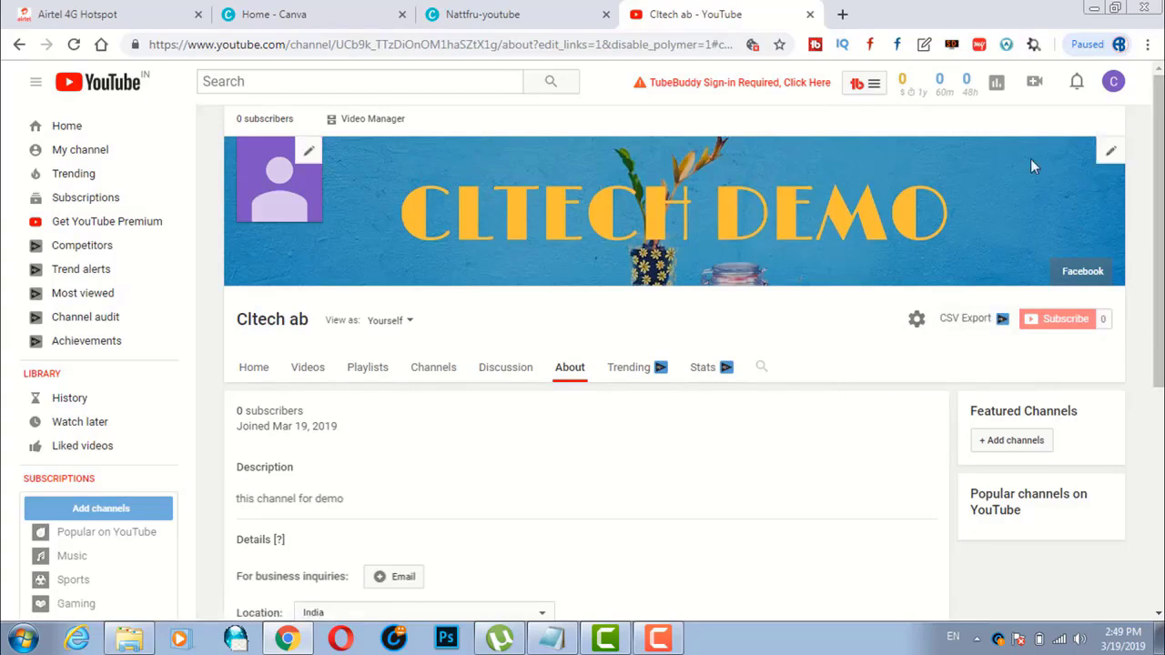
# - Start uploading the 20190319_121357 video from the Desktop and go through its description and tags fields
pyautogui.click(1035, 82)
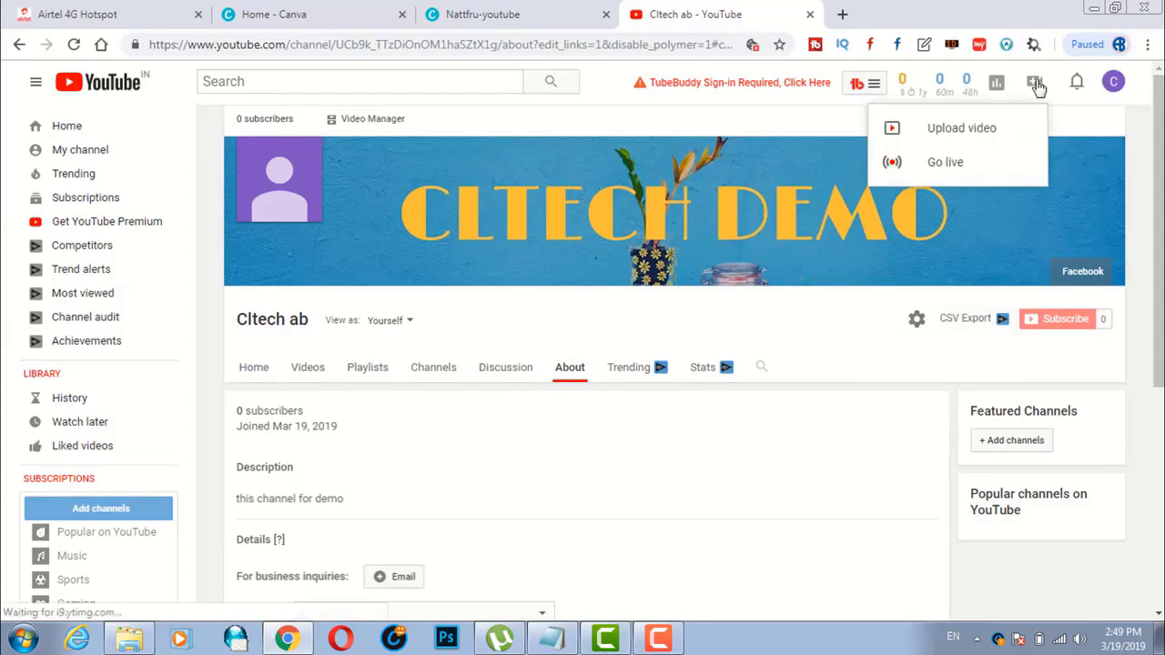
pyautogui.click(980, 129)
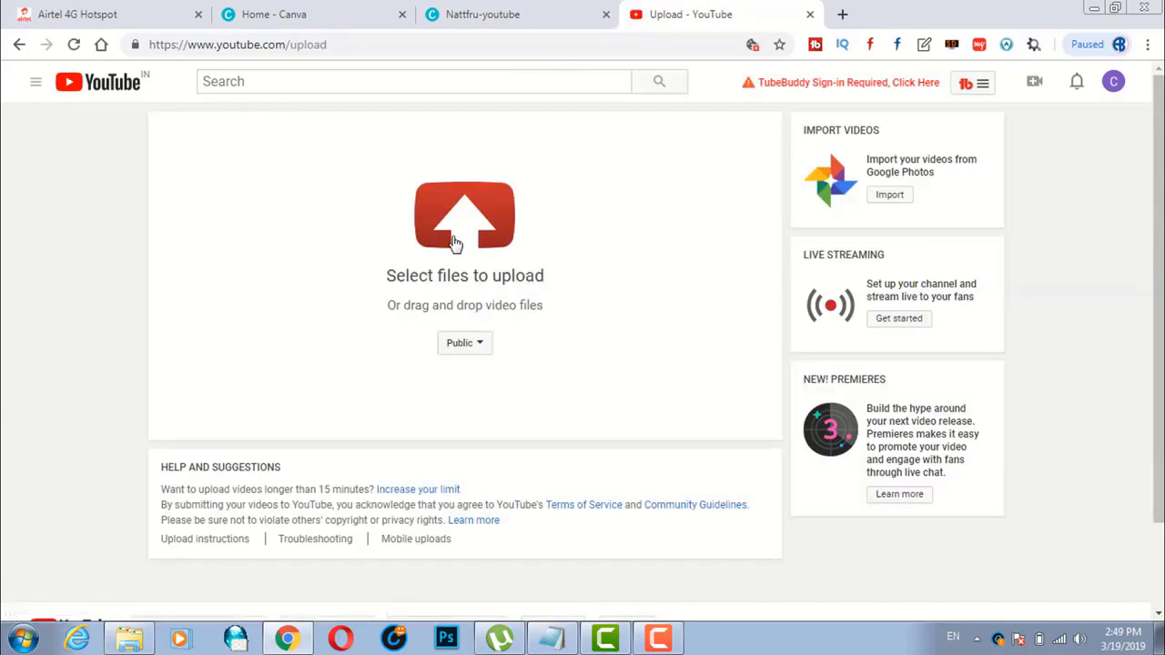
pyautogui.click(455, 244)
pyautogui.moveTo(565, 120); pyautogui.dragTo(568, 217)
pyautogui.click(273, 193)
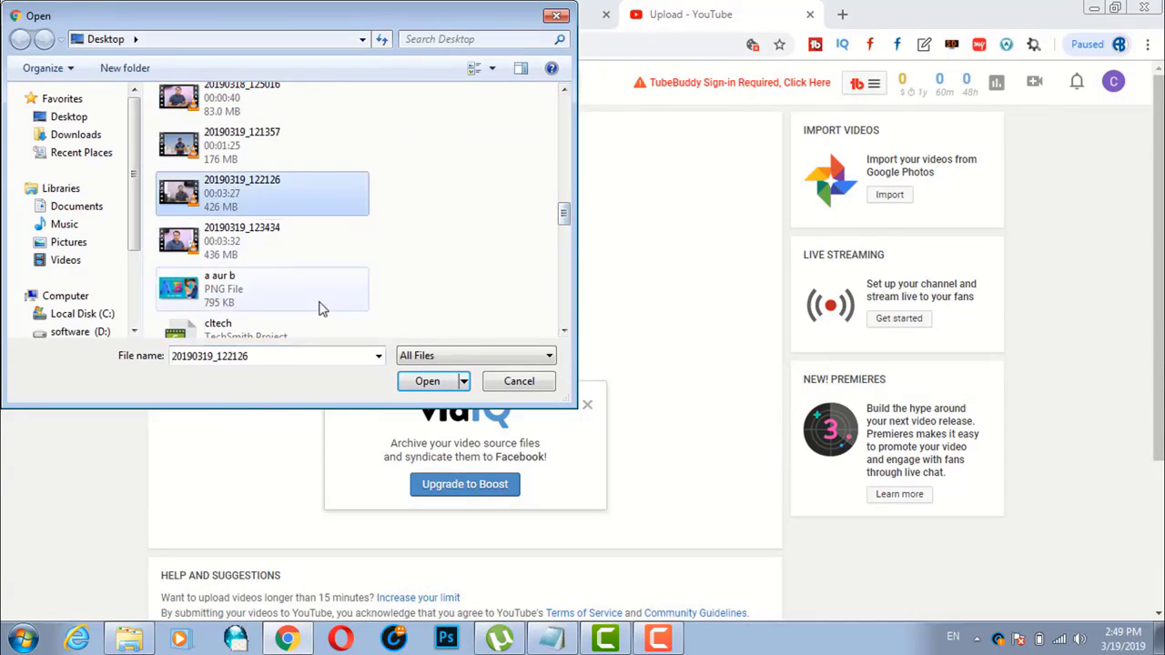
pyautogui.click(252, 153)
pyautogui.click(418, 380)
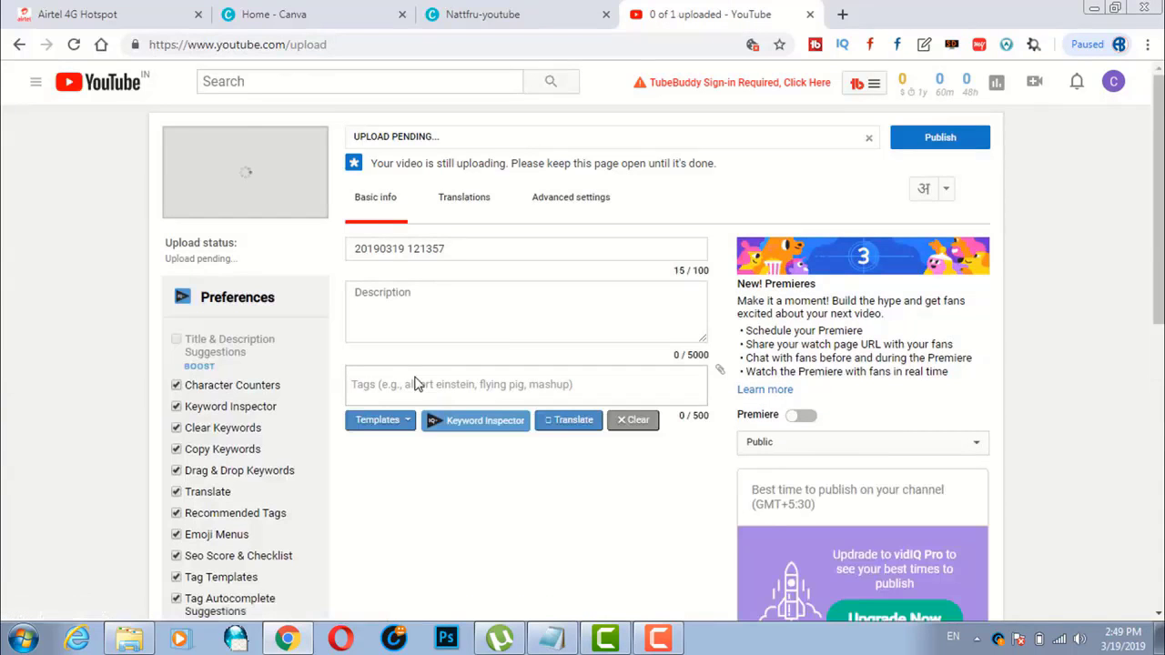
pyautogui.click(421, 297)
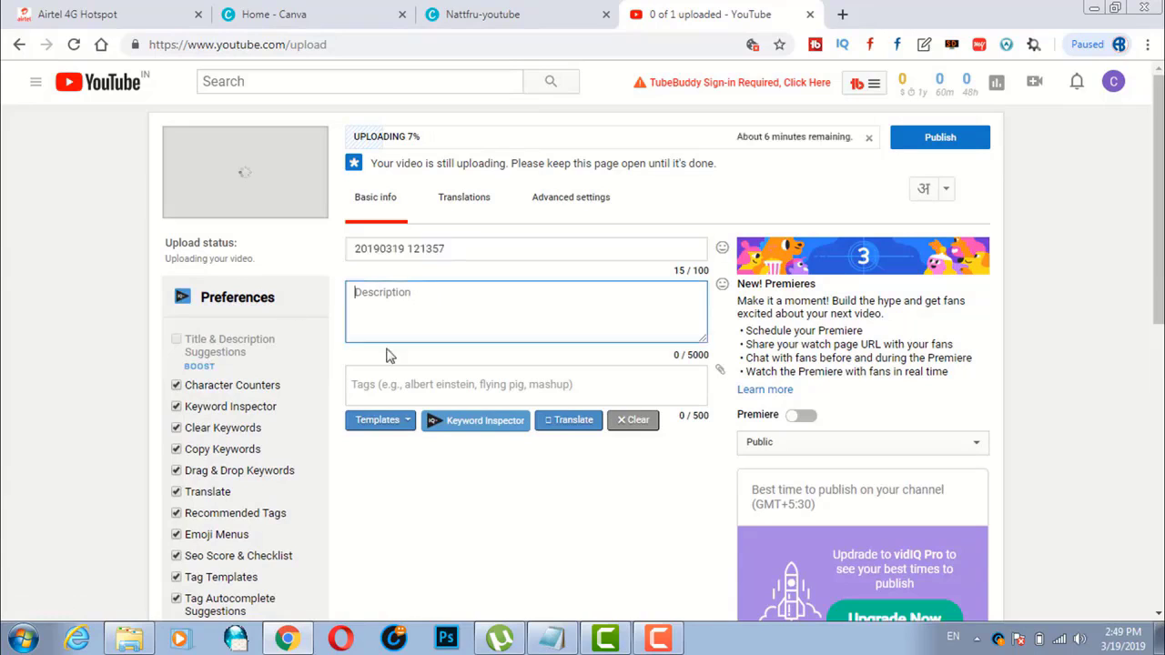
pyautogui.click(420, 388)
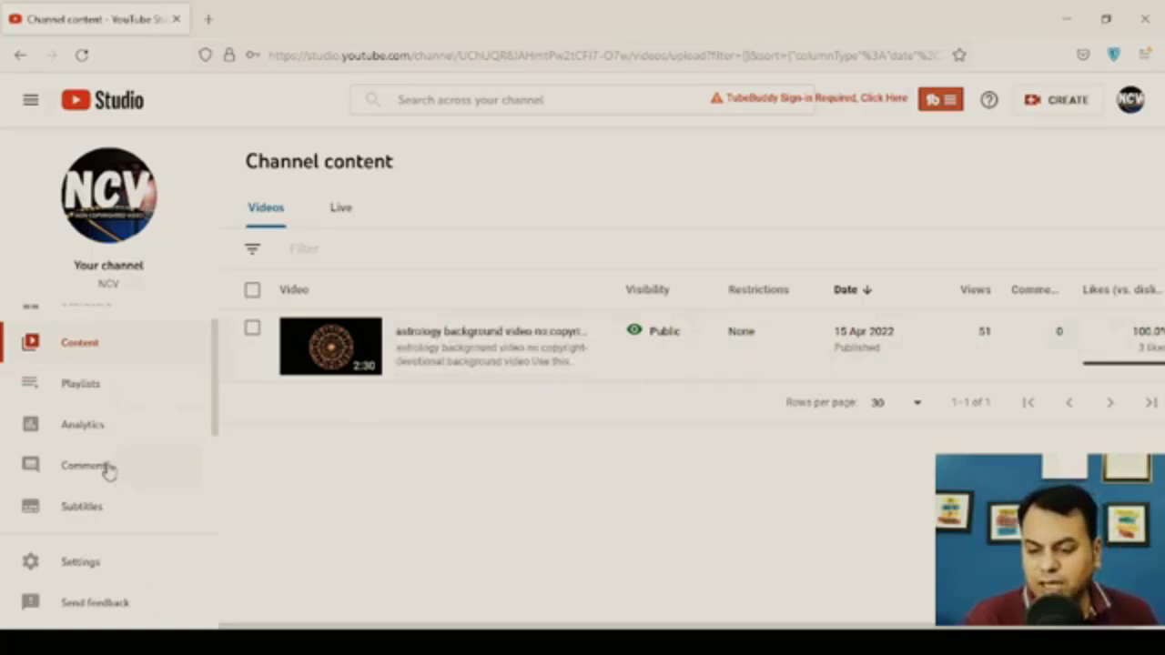
# - In the YouTube Studio settings, open the channel's feature eligibility and expand the requirements for Intermediate features
pyautogui.scroll(-1, 109, 482)
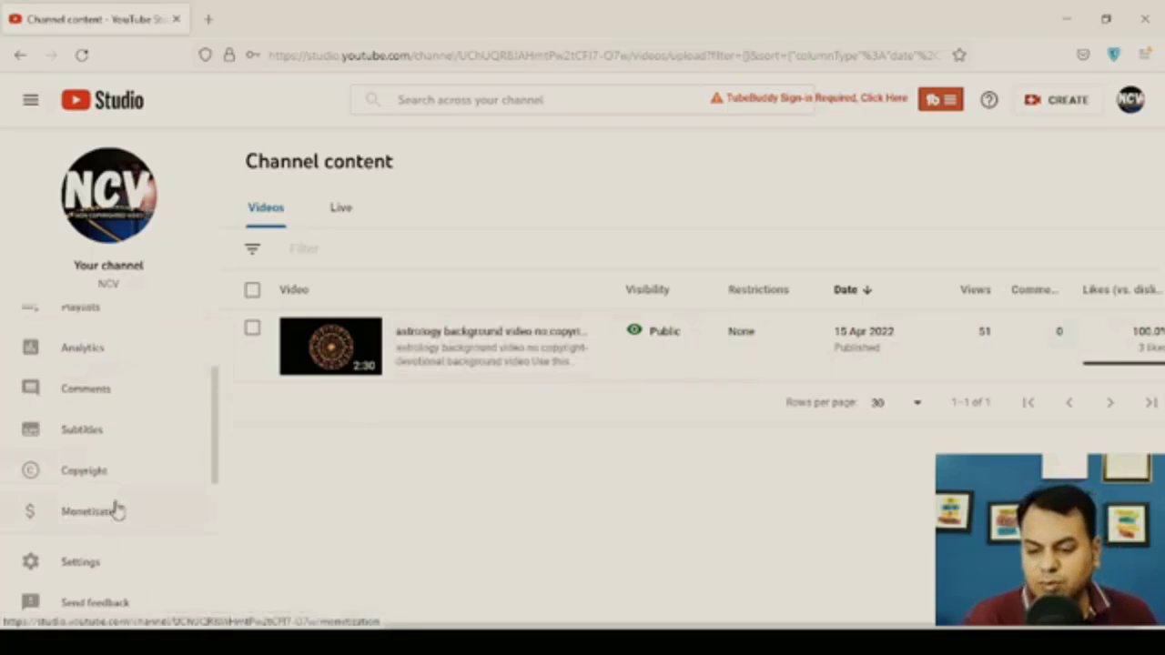
pyautogui.click(77, 566)
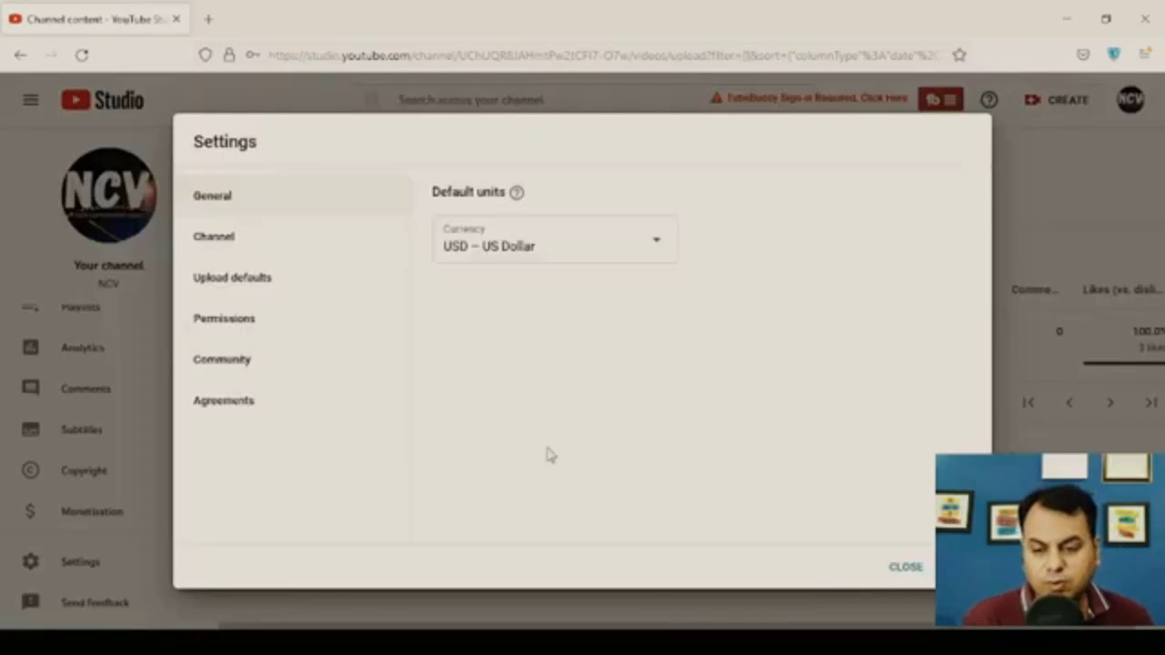
pyautogui.click(254, 246)
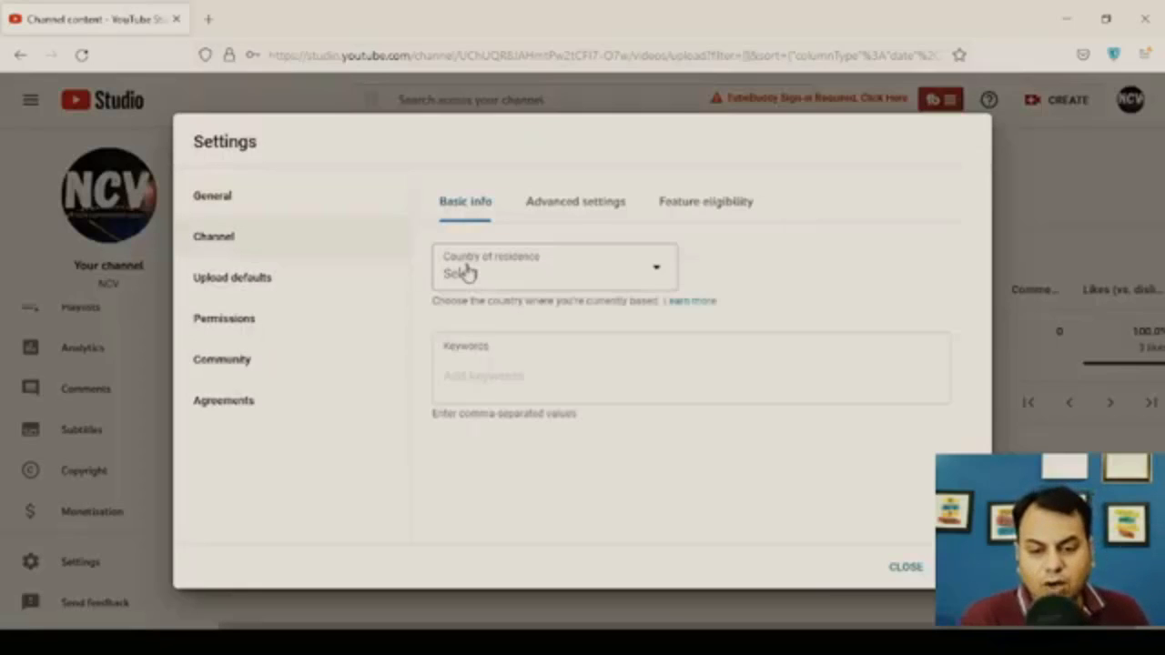
pyautogui.click(705, 217)
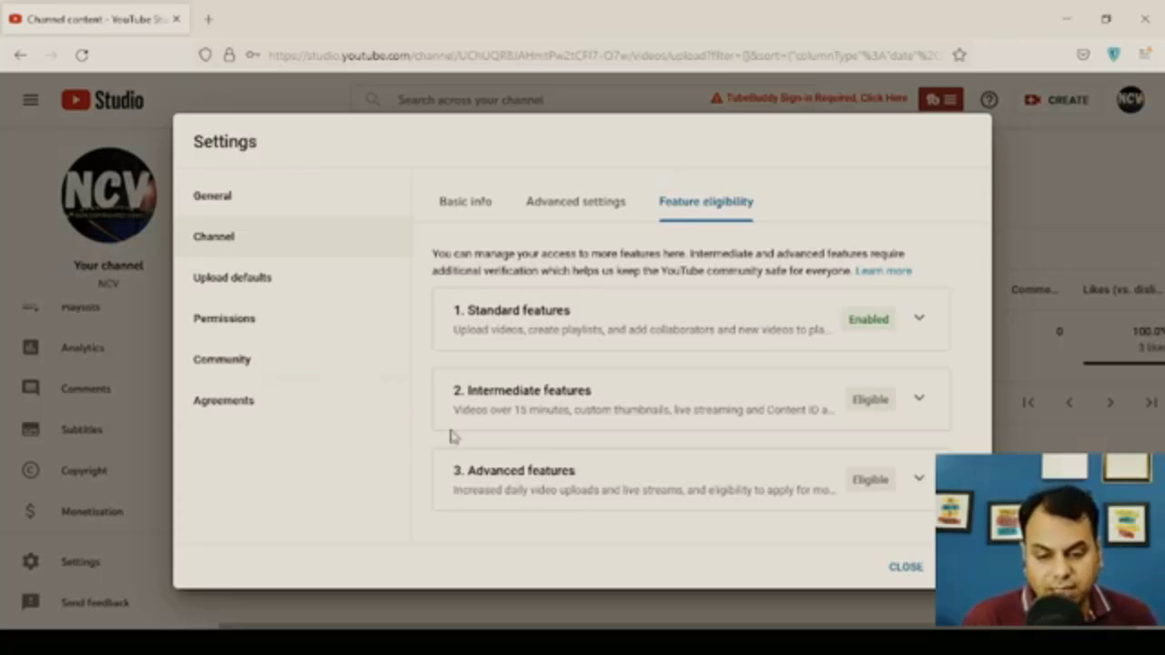
pyautogui.click(915, 400)
pyautogui.scroll(-2, 901, 391)
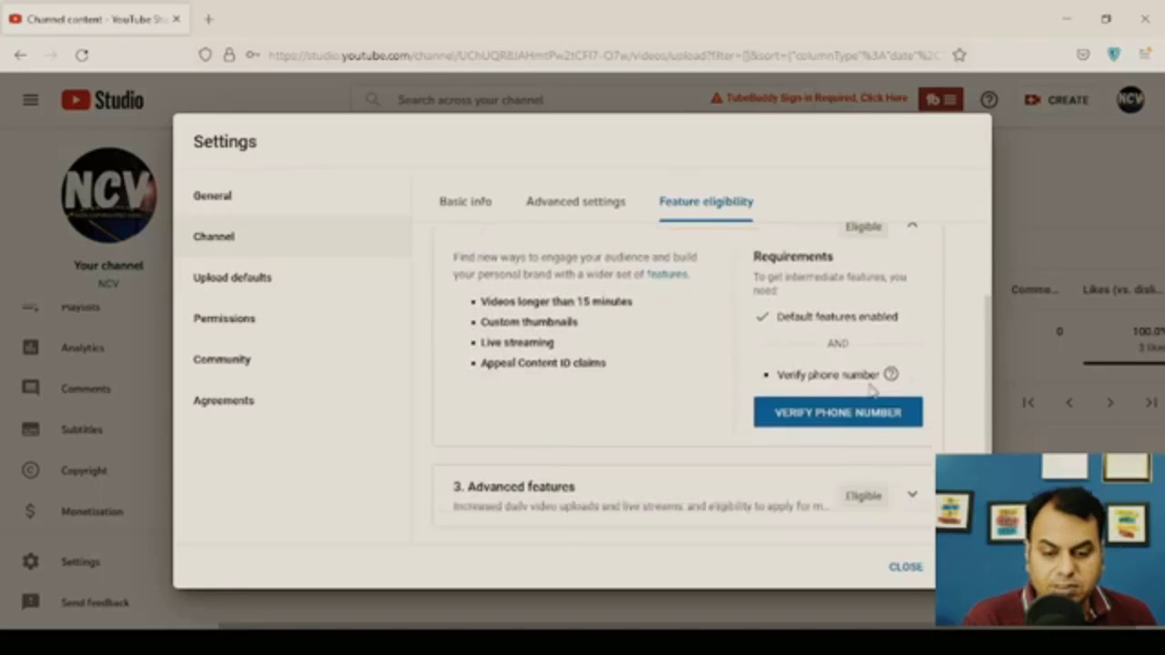
pyautogui.scroll(1, 879, 380)
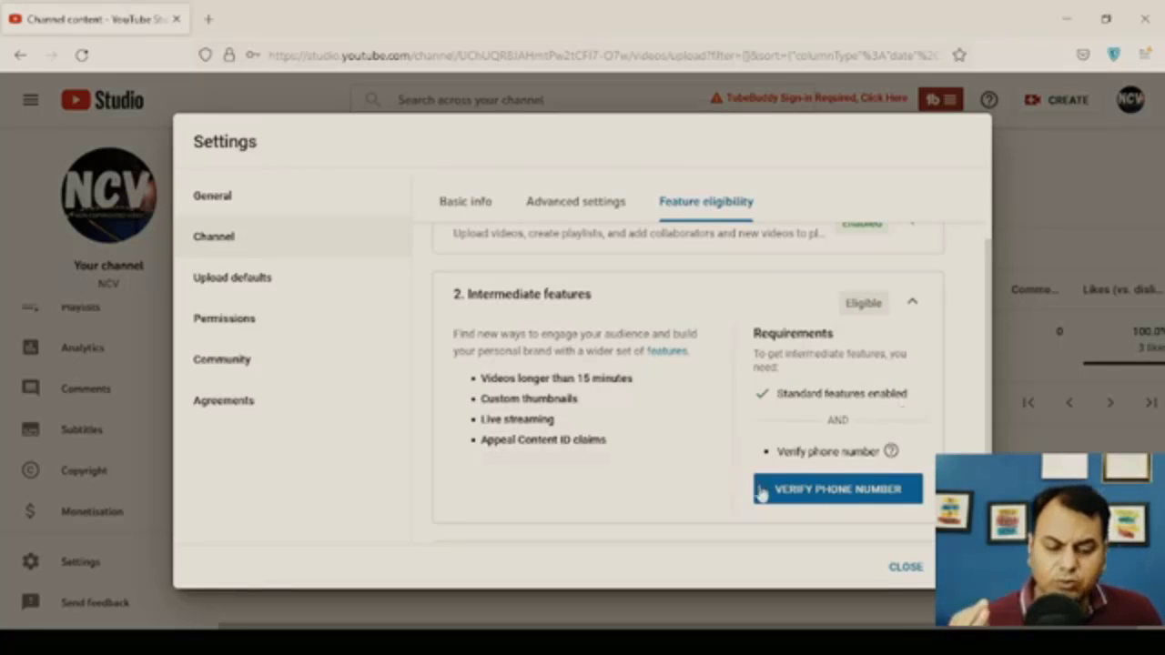
pyautogui.moveTo(837, 460)
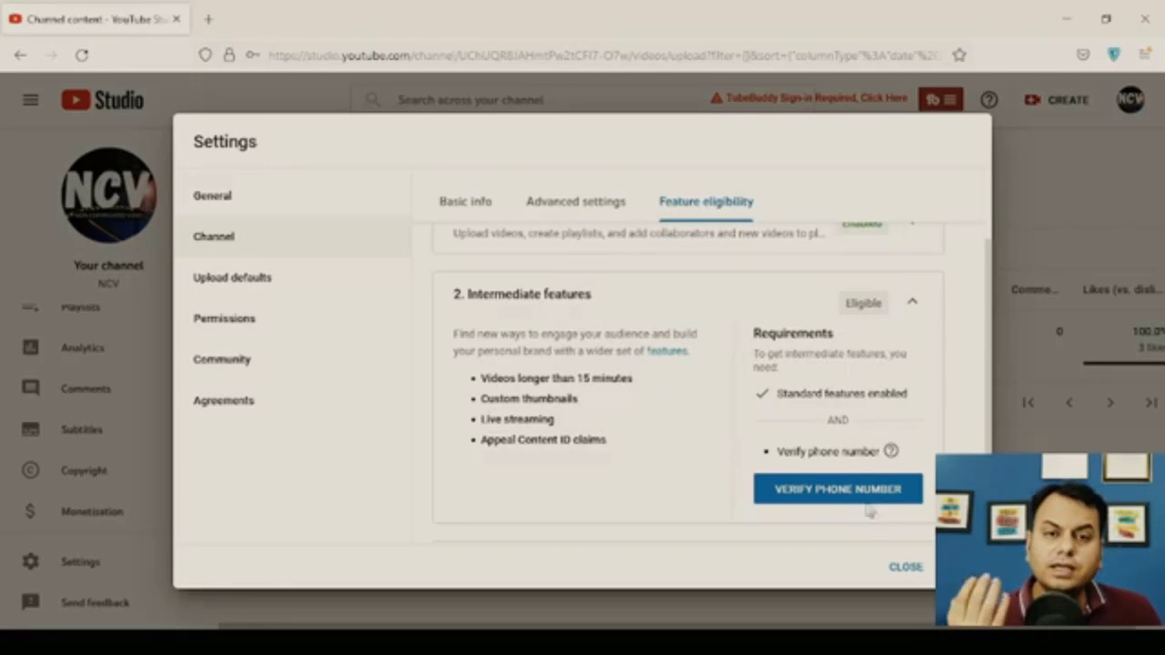
# - Start the phone number verification, enter the phone number, and request the verification code by text message
pyautogui.click(837, 490)
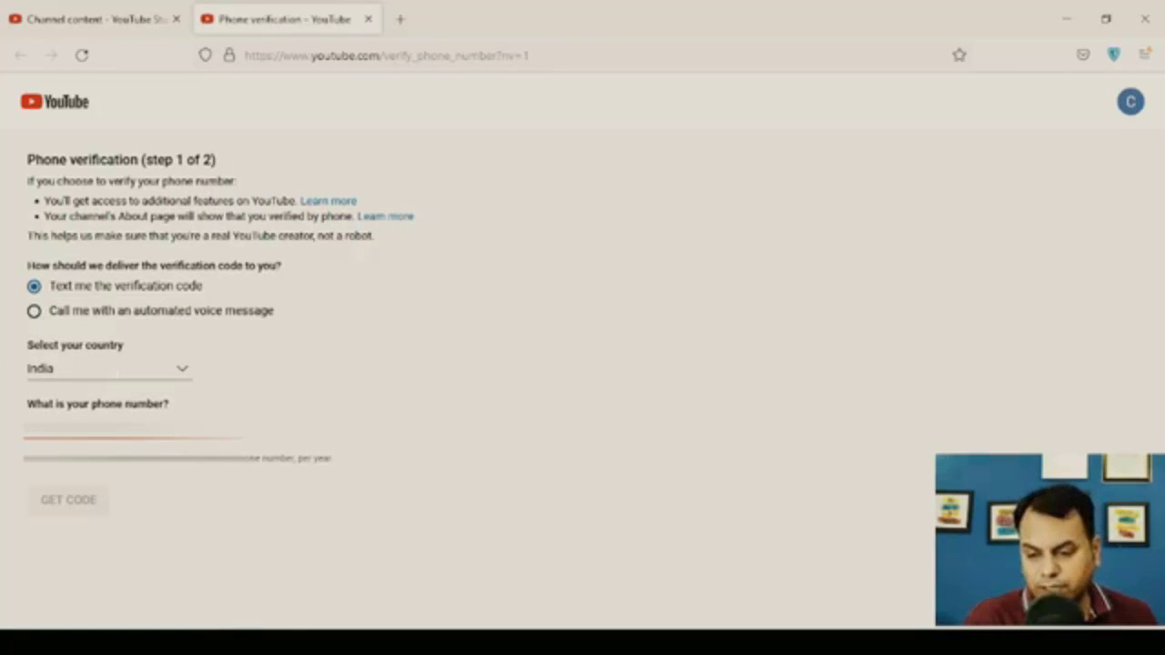
pyautogui.write('•••••')
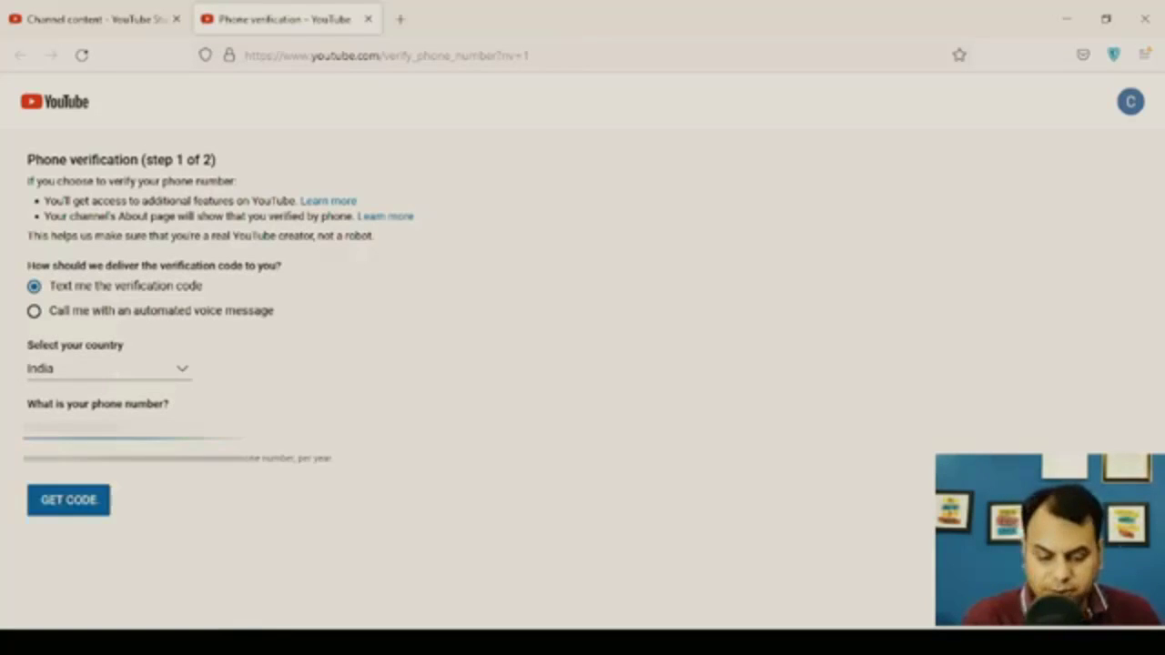
pyautogui.press('BackSpace')
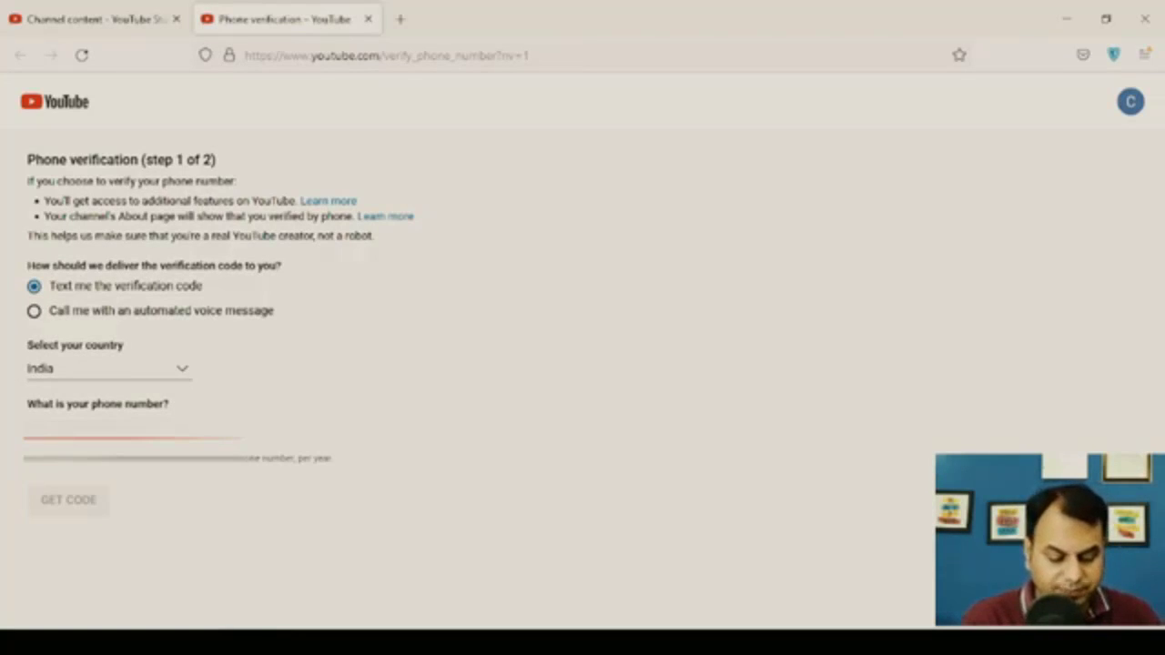
pyautogui.write('•')
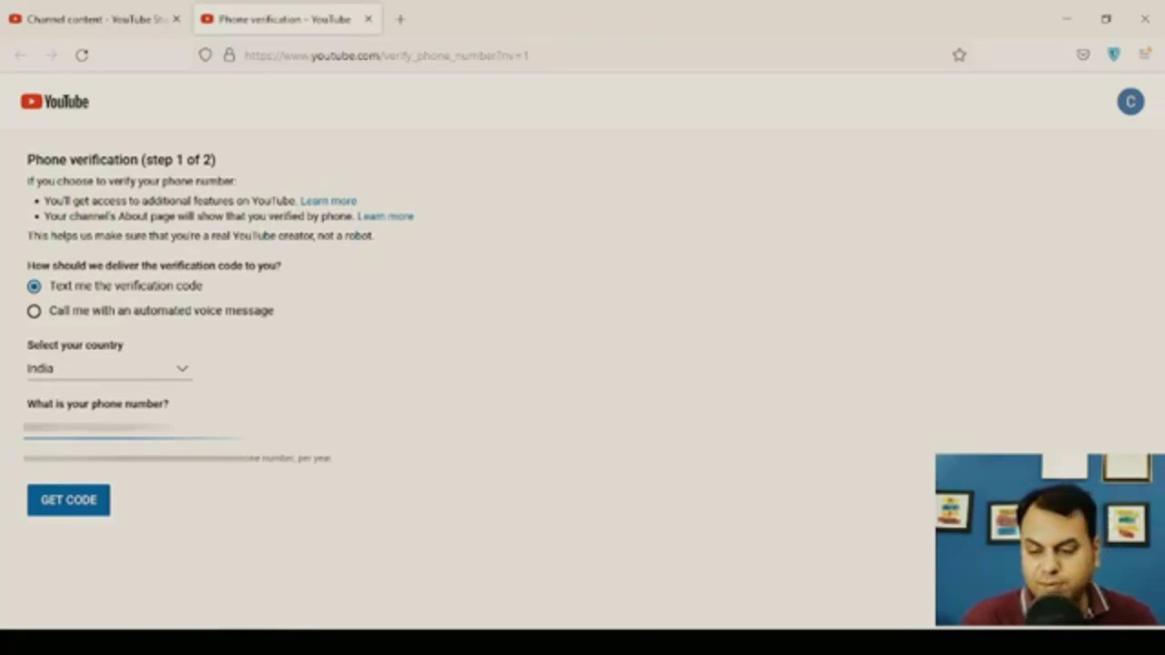
pyautogui.click(55, 512)
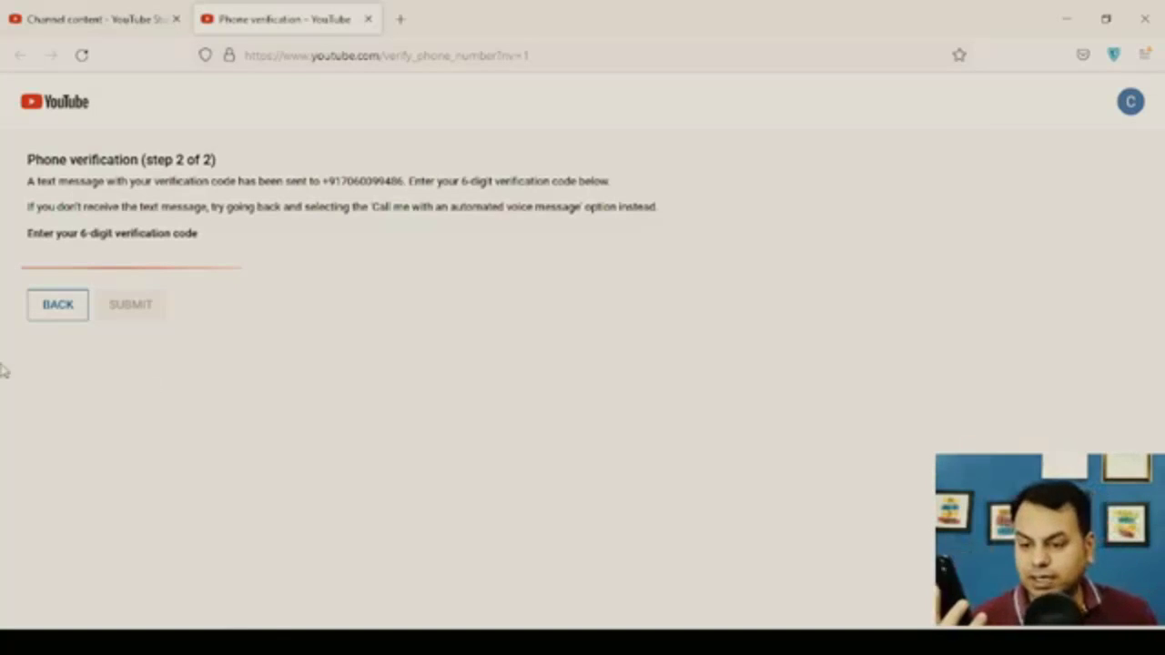
# - Enter the 6-digit verification code received by text message and submit it
pyautogui.click(71, 253)
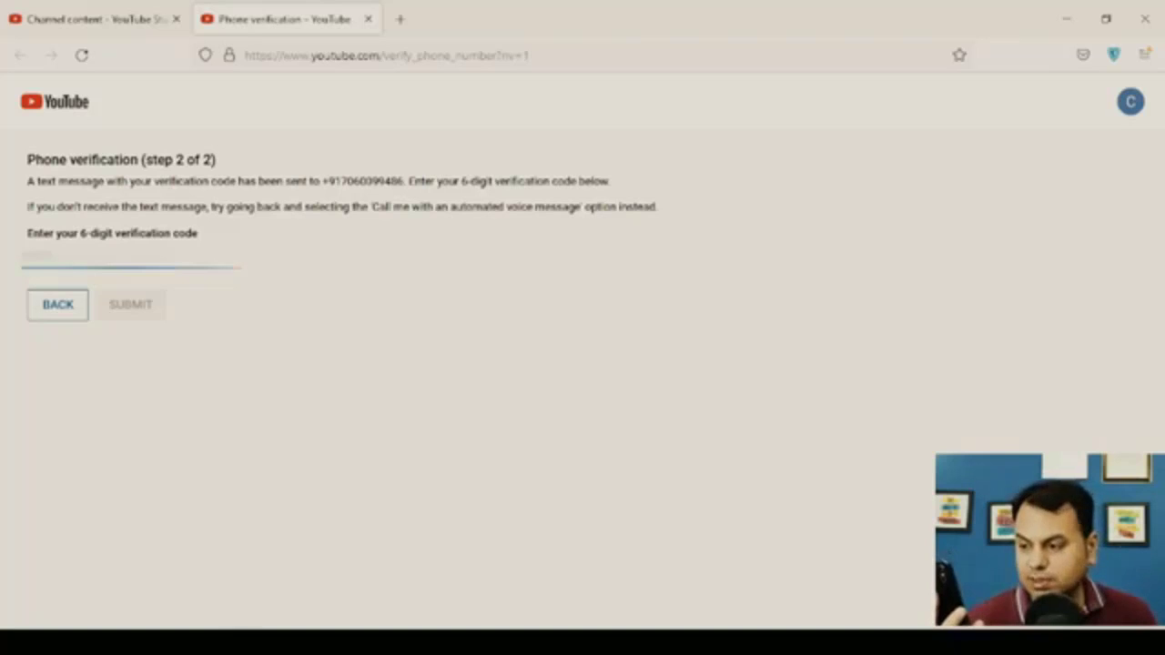
pyautogui.write('??????')
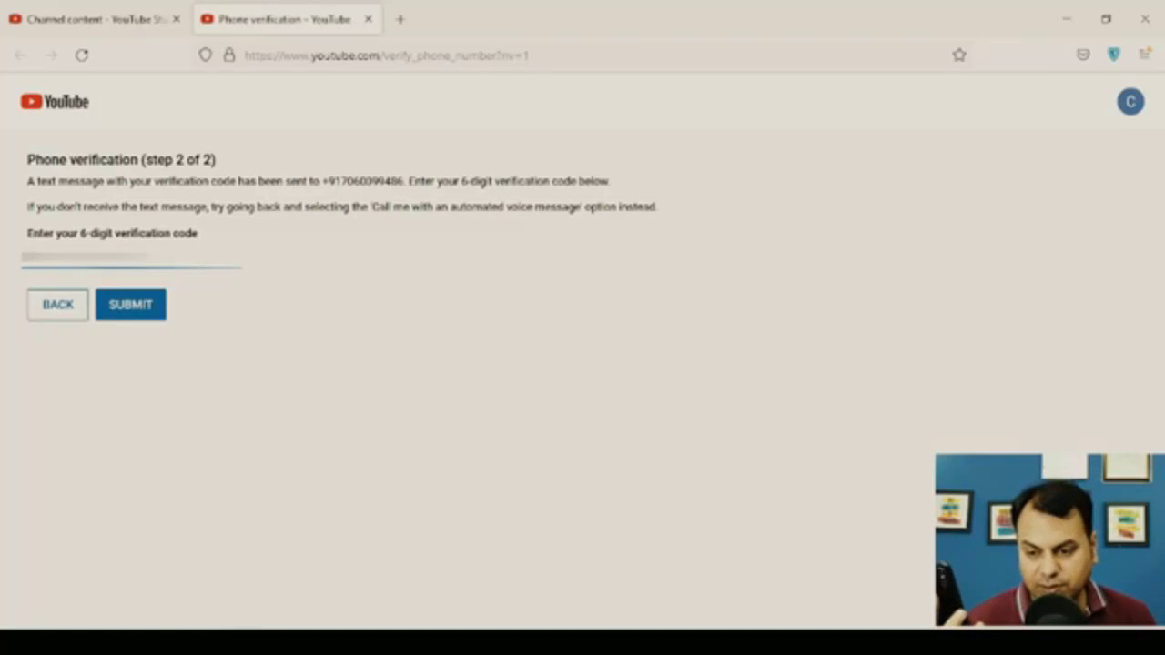
pyautogui.click(146, 315)
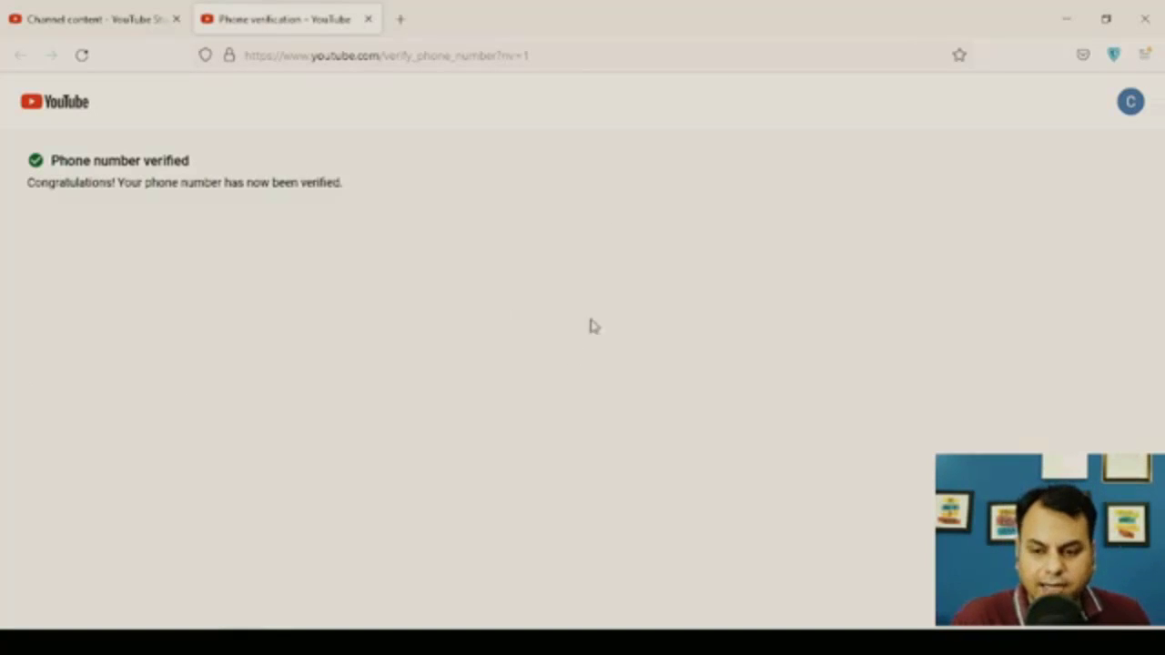
# - Return to the YouTube Studio feature eligibility settings and expand the Intermediate features to review their status and requirements
pyautogui.click(127, 20)
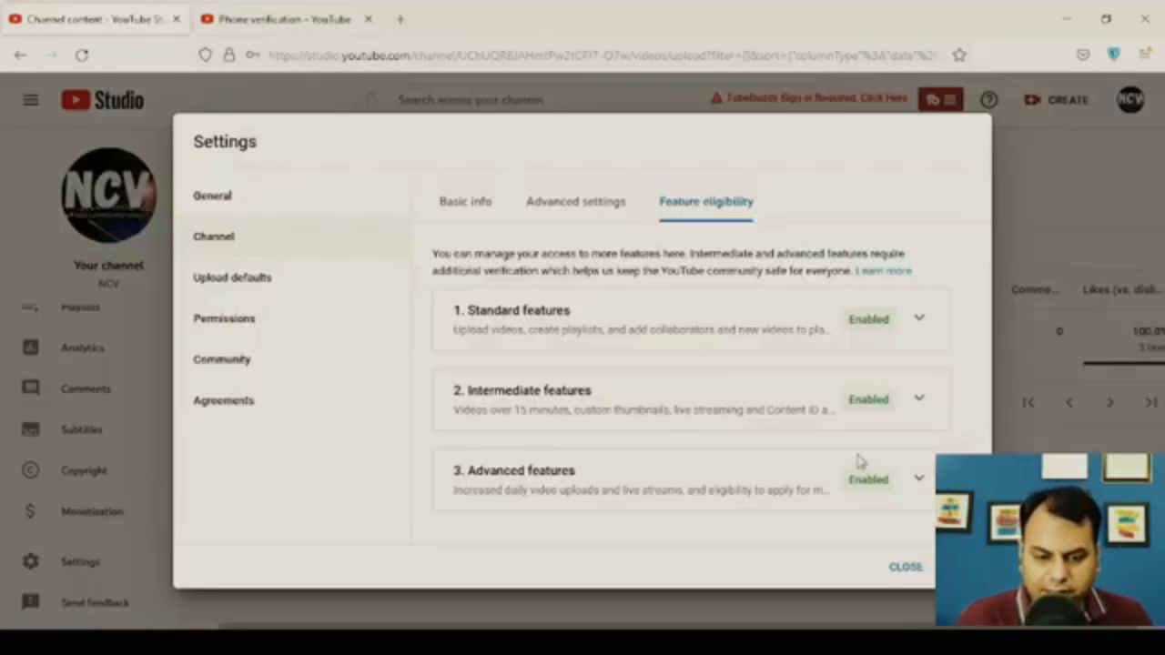
pyautogui.click(918, 401)
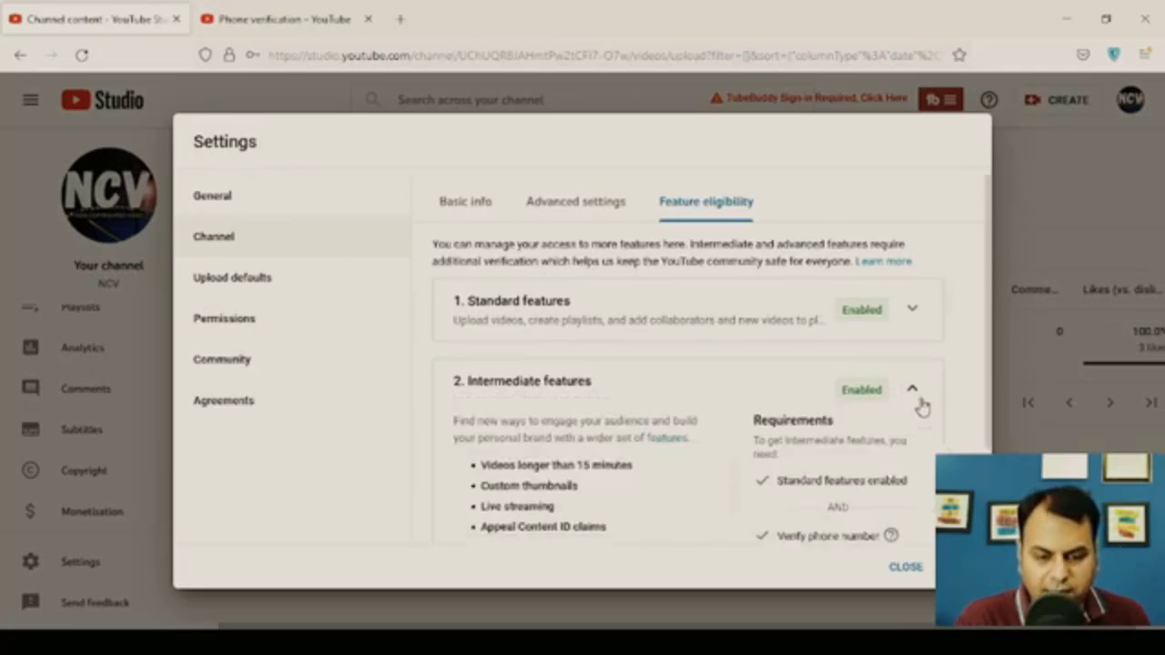
pyautogui.scroll(-2, 786, 461)
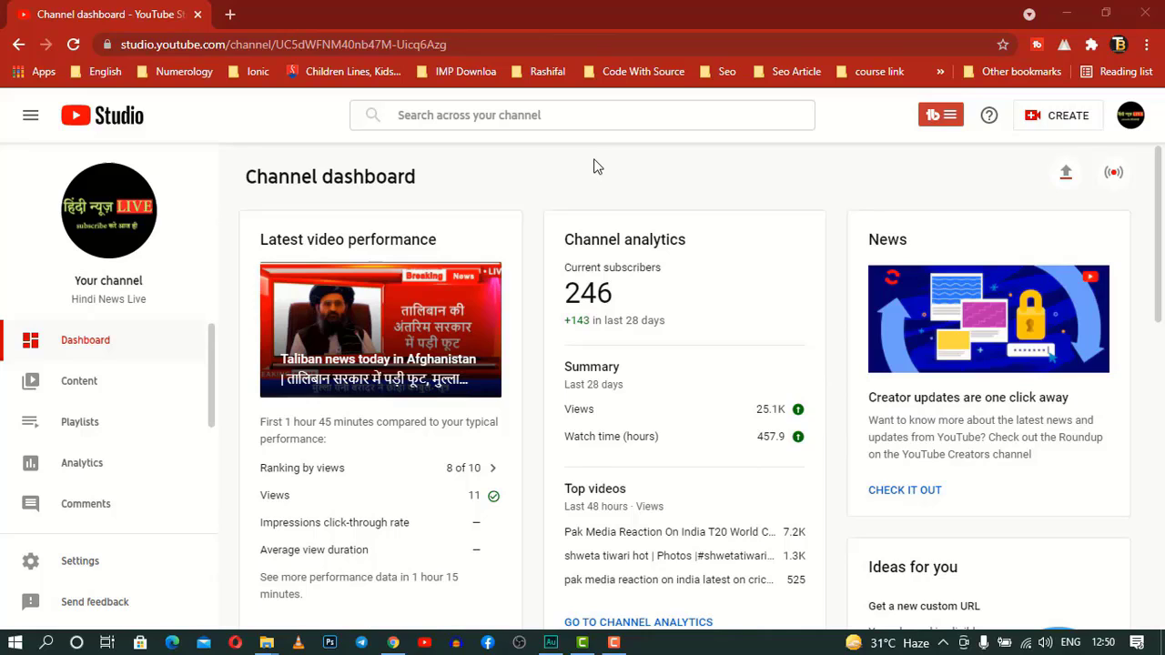
# - Open the Hindi News Live channel's analytics and look through the overview metrics and top videos for the last 28 days
pyautogui.click(99, 475)
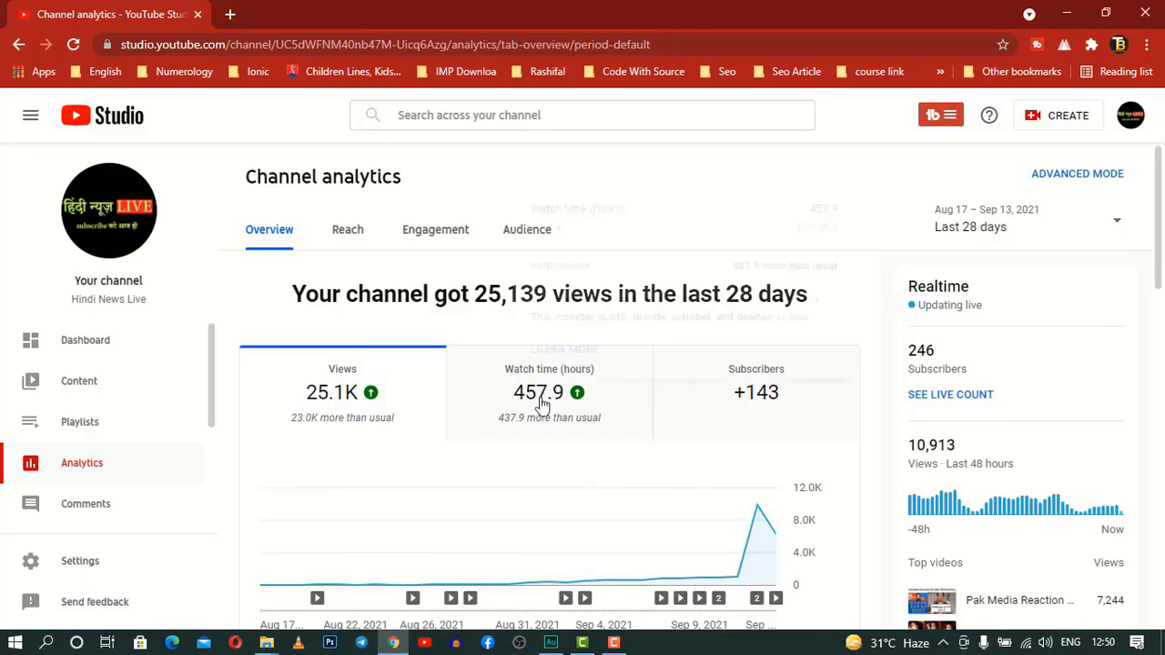
pyautogui.moveTo(544, 402)
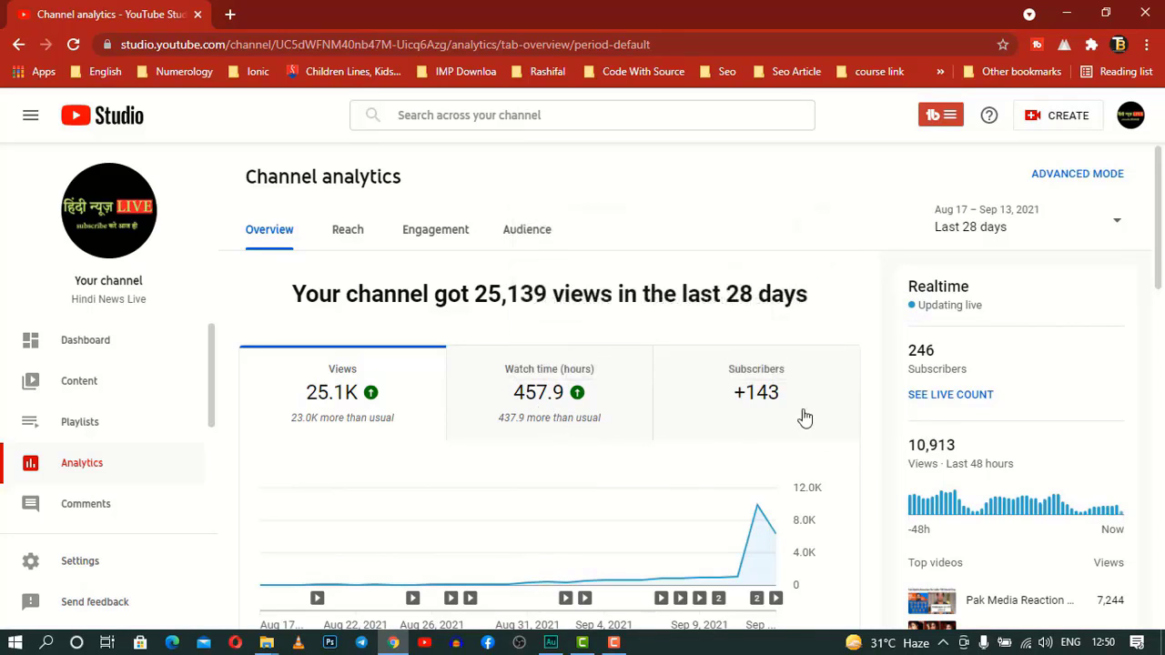
pyautogui.scroll(-3, 805, 416)
pyautogui.scroll(2, 804, 417)
pyautogui.scroll(-10, 805, 417)
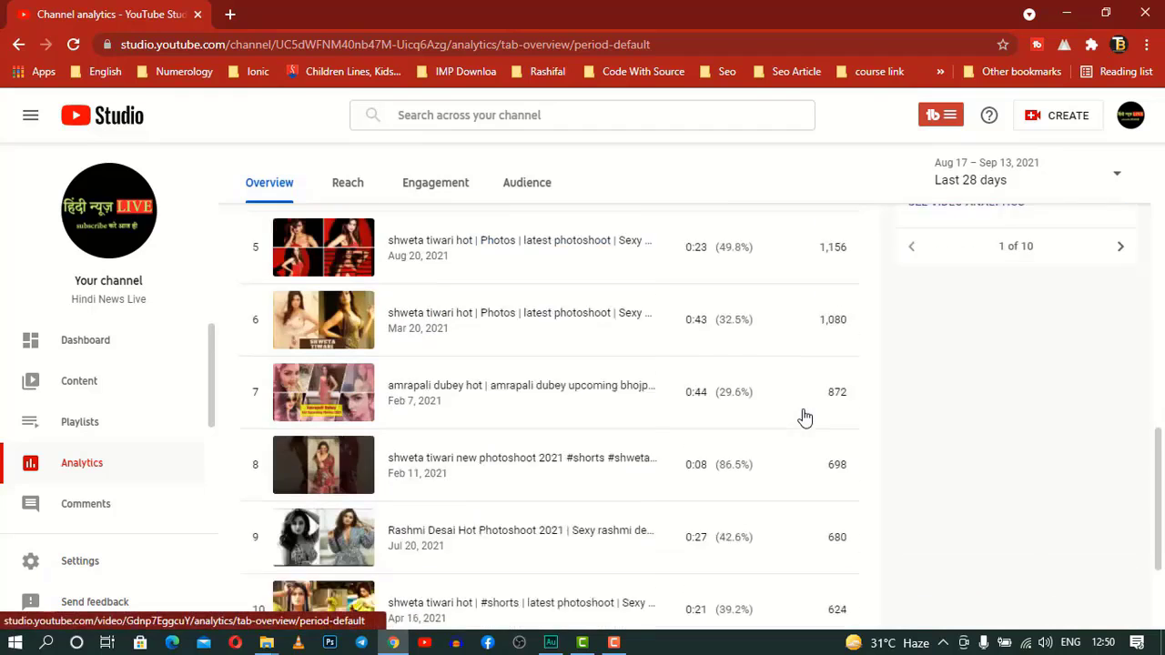
pyautogui.scroll(-2, 805, 417)
pyautogui.scroll(12, 804, 417)
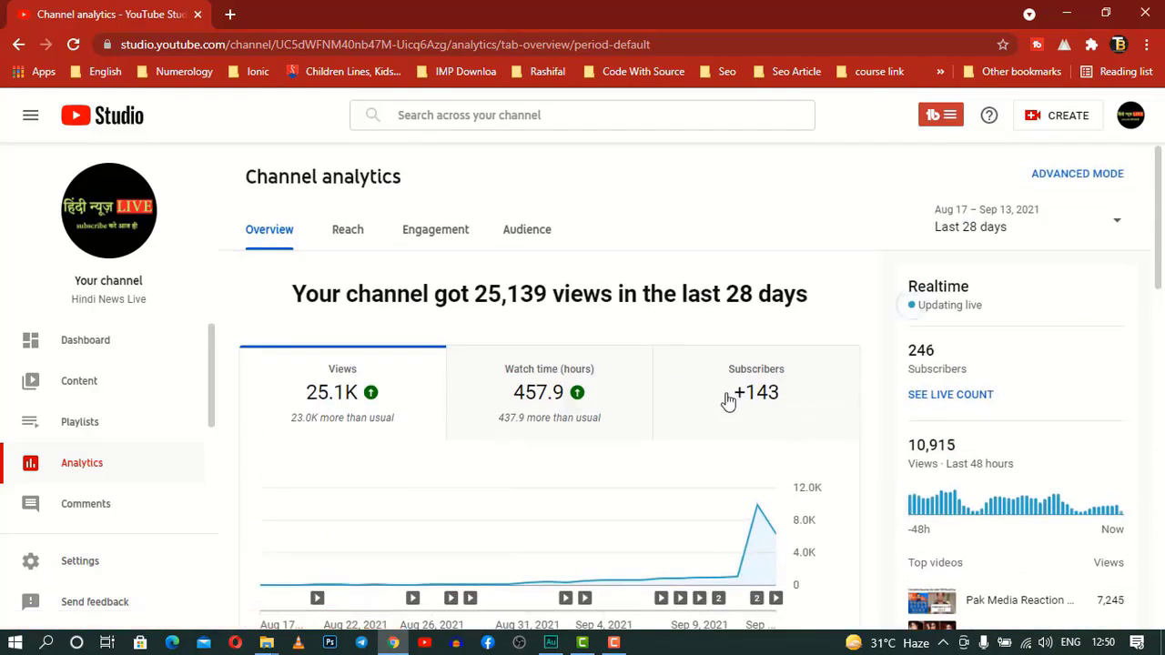
# - Open the Reach analytics and chart the impressions click-through rate, followed by the unique viewers
pyautogui.click(355, 238)
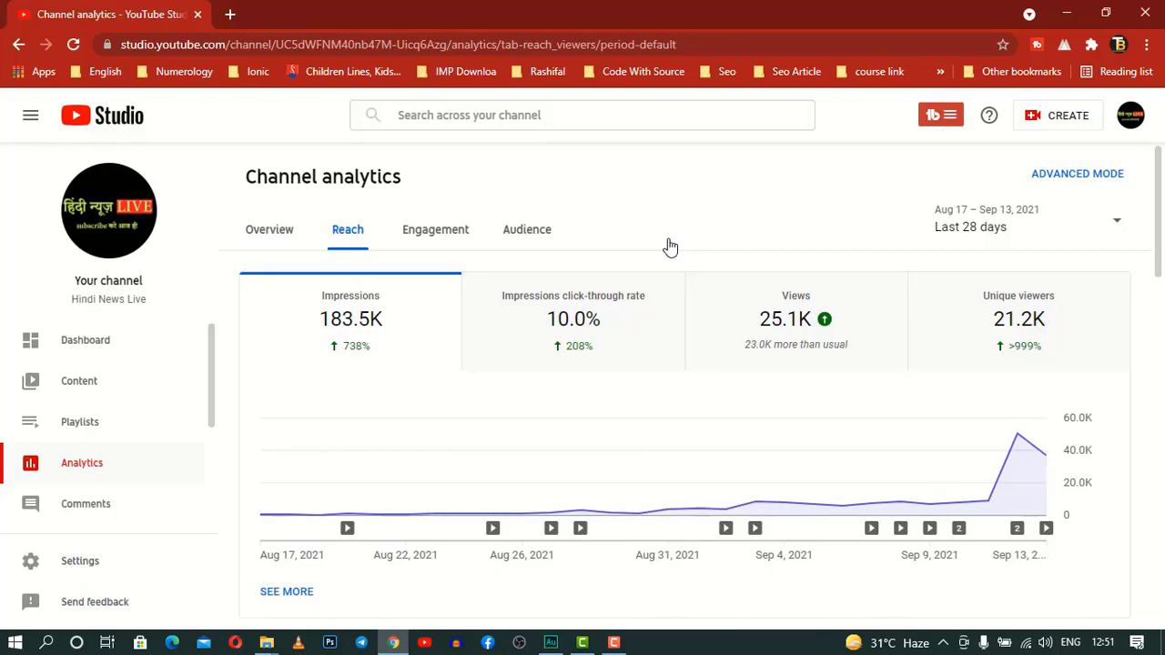
pyautogui.click(630, 314)
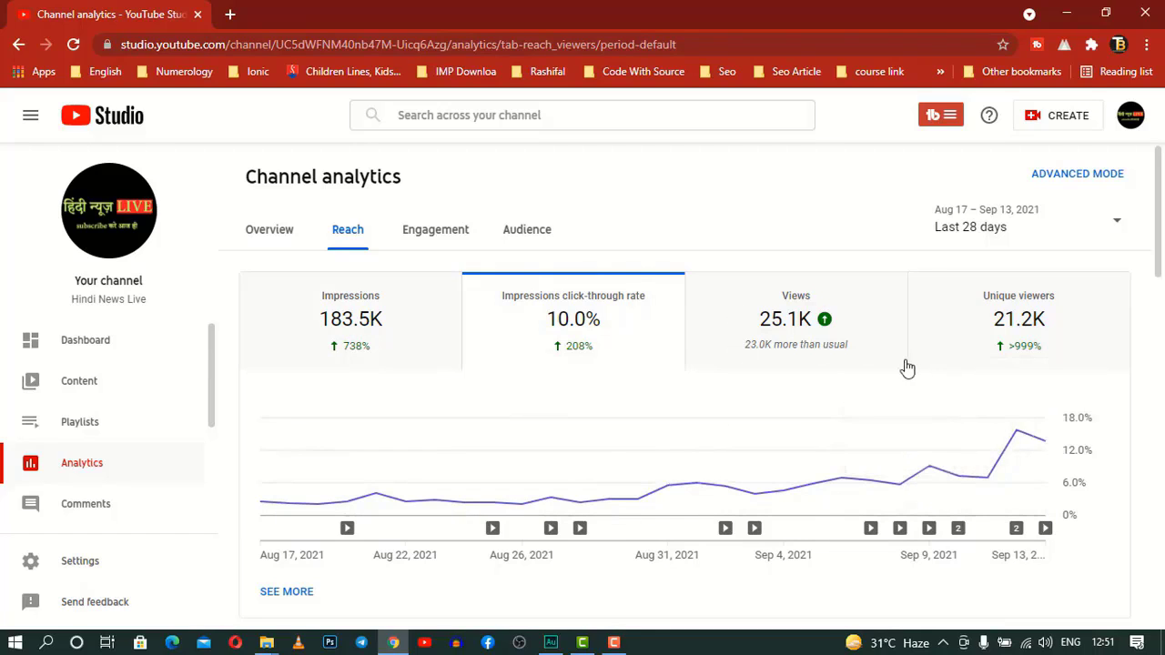
pyautogui.click(1046, 333)
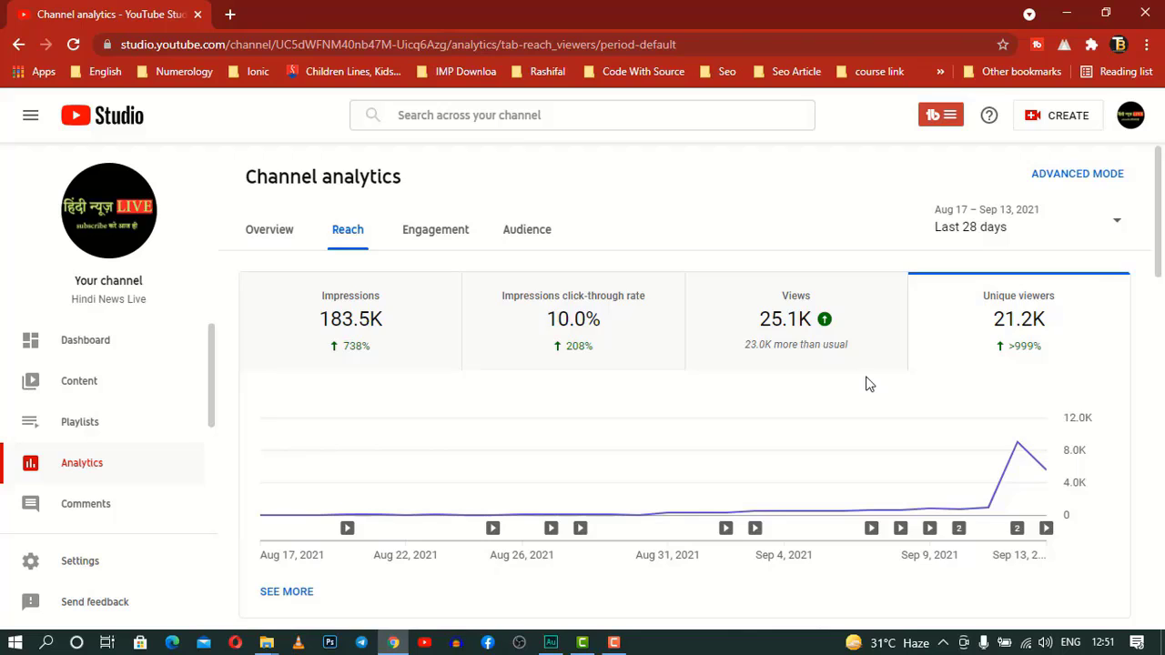
# - Examine the share of each traffic source type and how impressions led to watch time in the Reach analytics
pyautogui.scroll(-4, 866, 384)
pyautogui.scroll(-2, 867, 384)
pyautogui.scroll(2, 867, 384)
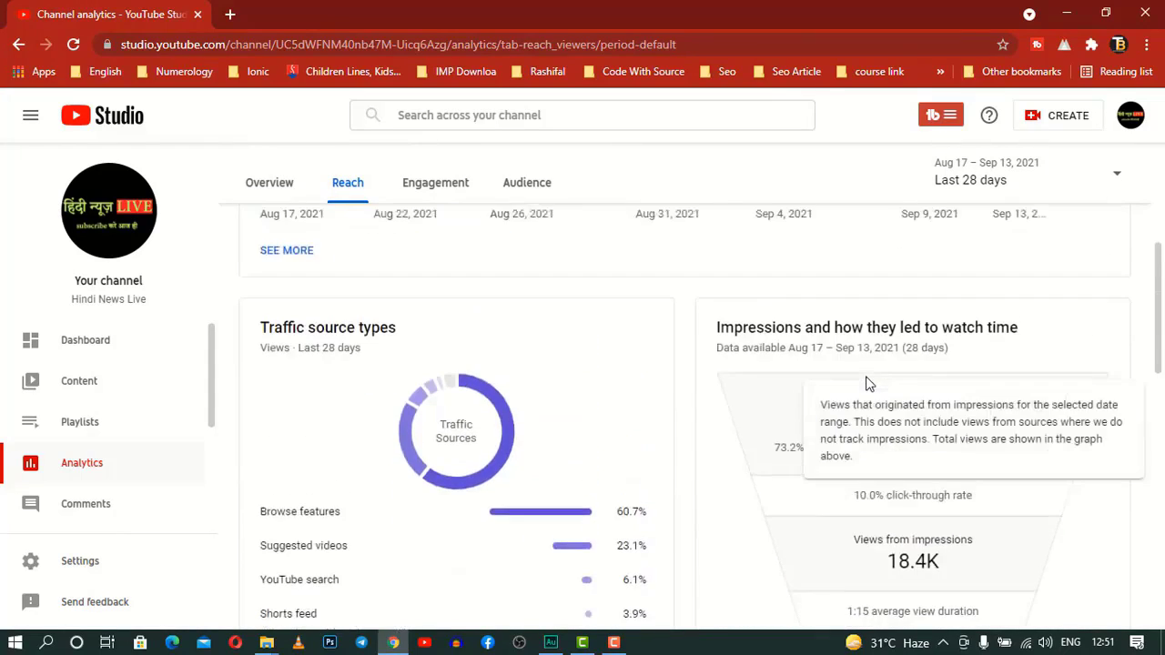
pyautogui.scroll(-3, 867, 384)
pyautogui.scroll(2, 866, 384)
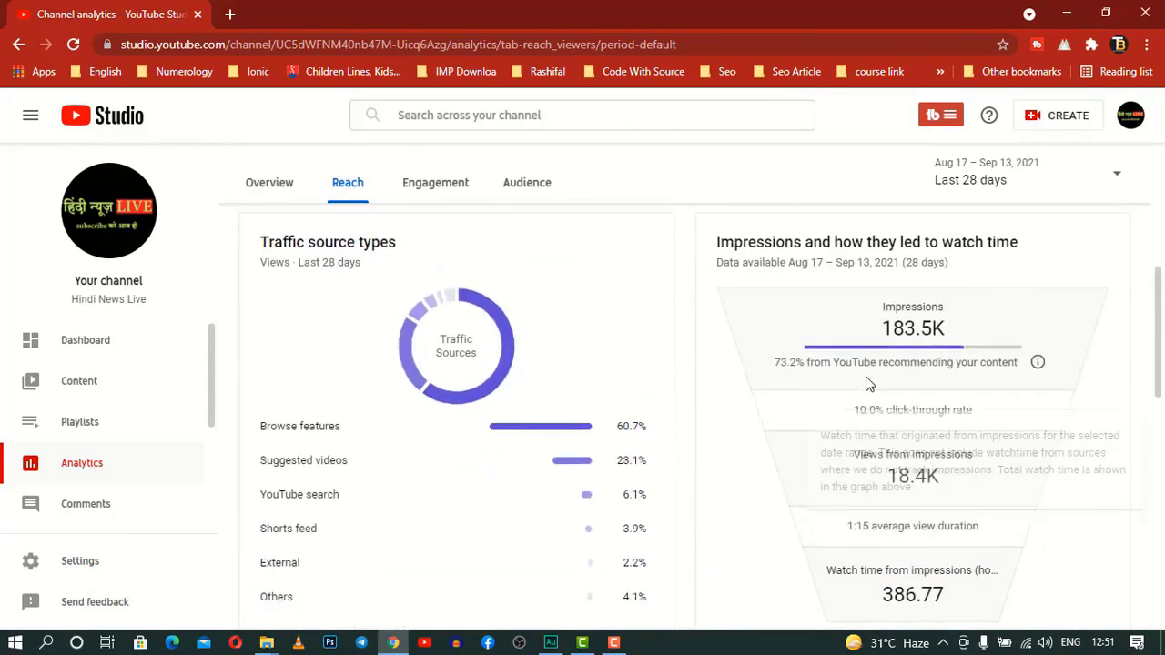
pyautogui.scroll(-3, 865, 384)
pyautogui.scroll(2, 862, 383)
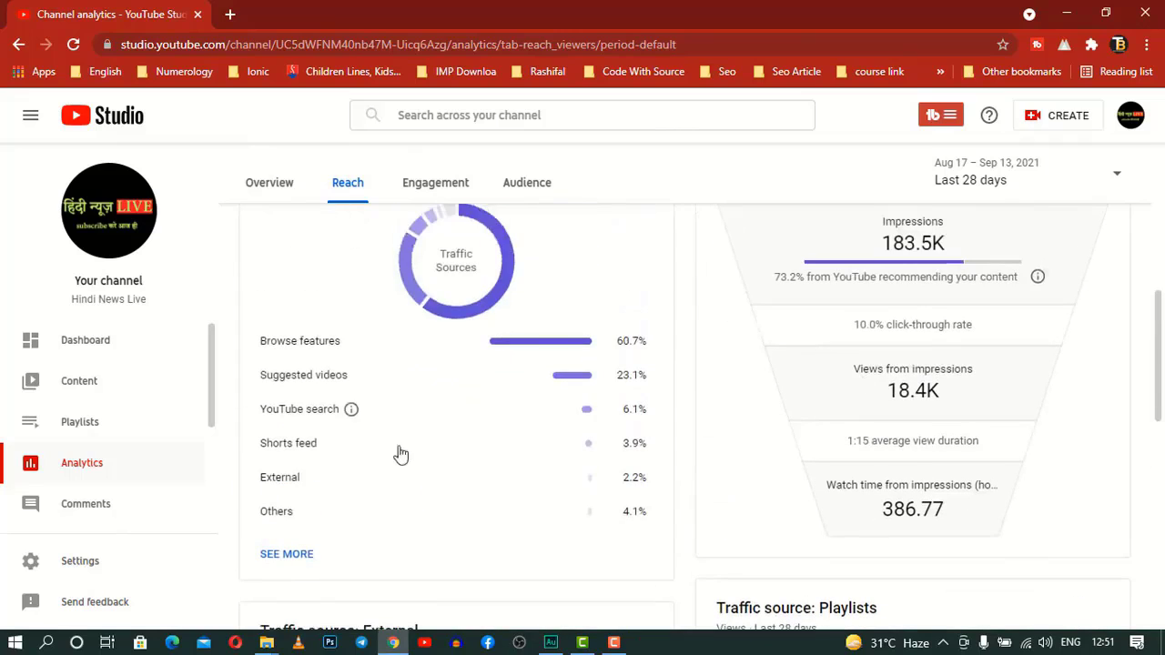
pyautogui.moveTo(585, 368)
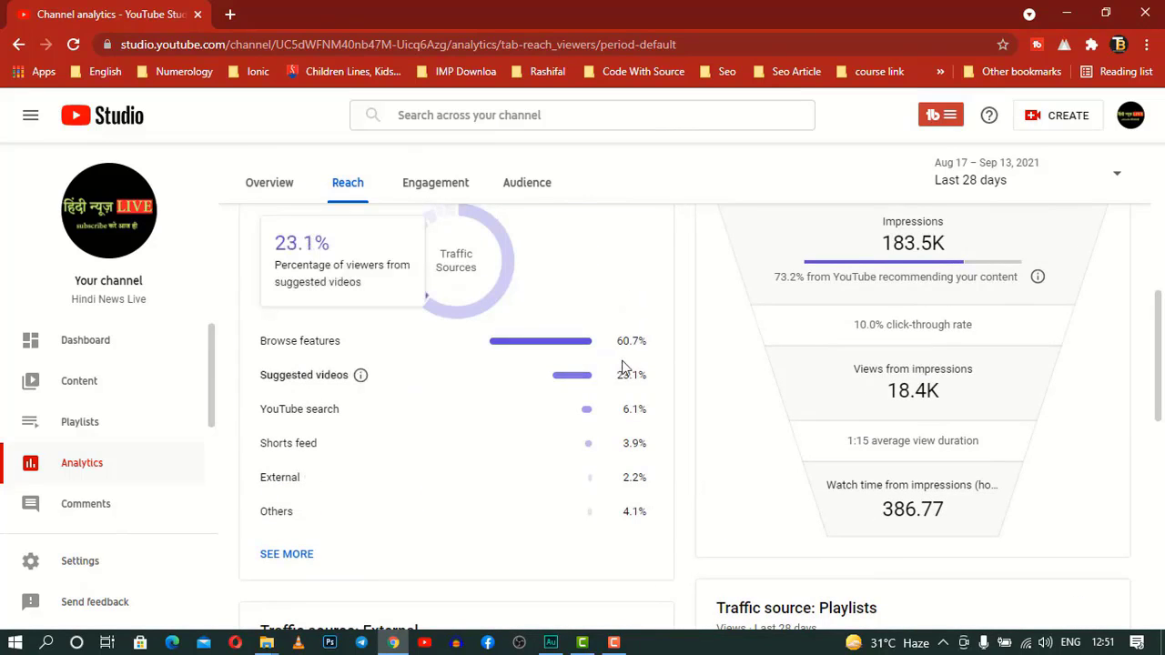
pyautogui.moveTo(646, 362)
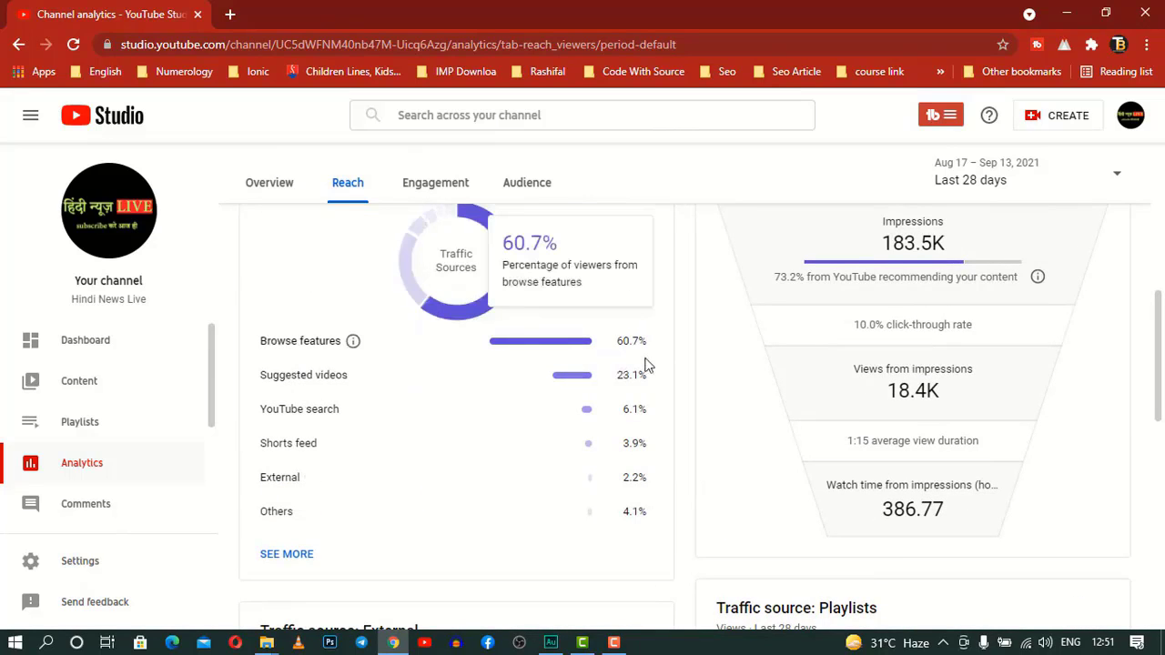
pyautogui.moveTo(632, 390)
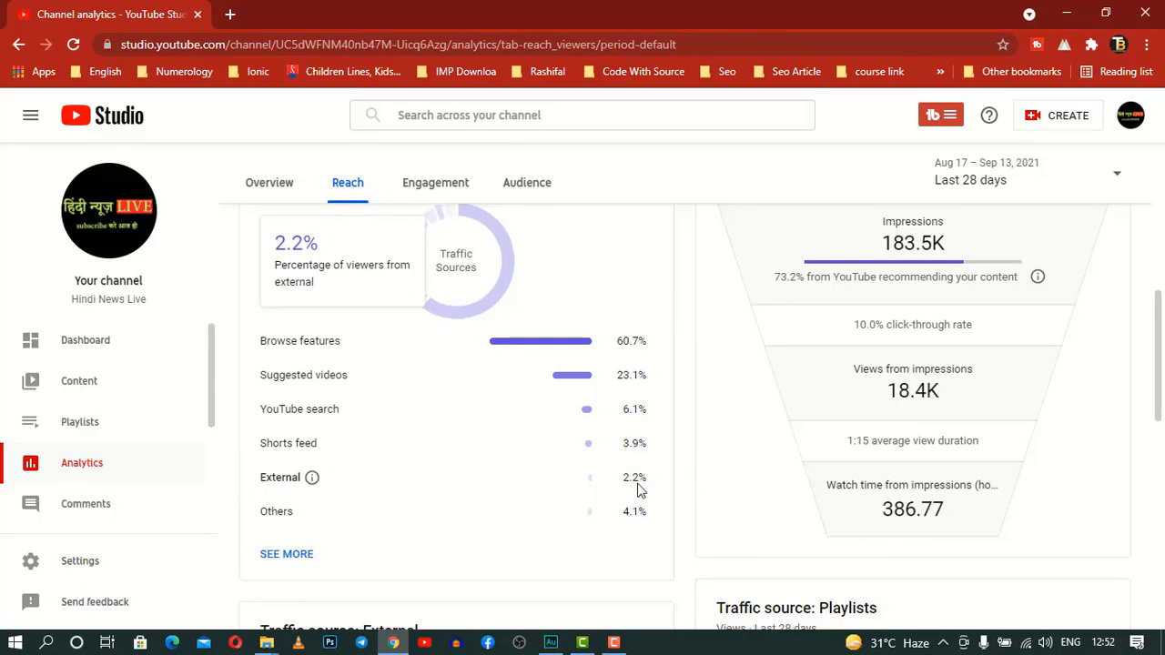
# - Review the traffic breakdowns for external sources, playlists, YouTube search and suggested videos
pyautogui.scroll(-4, 639, 490)
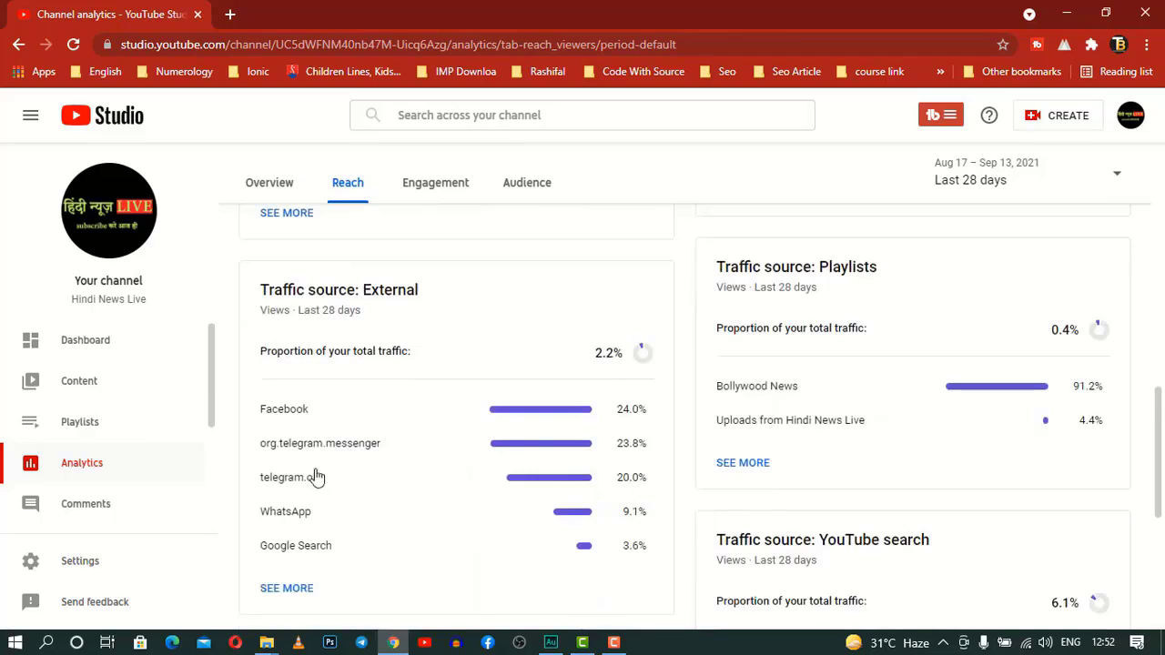
pyautogui.scroll(-1, 315, 477)
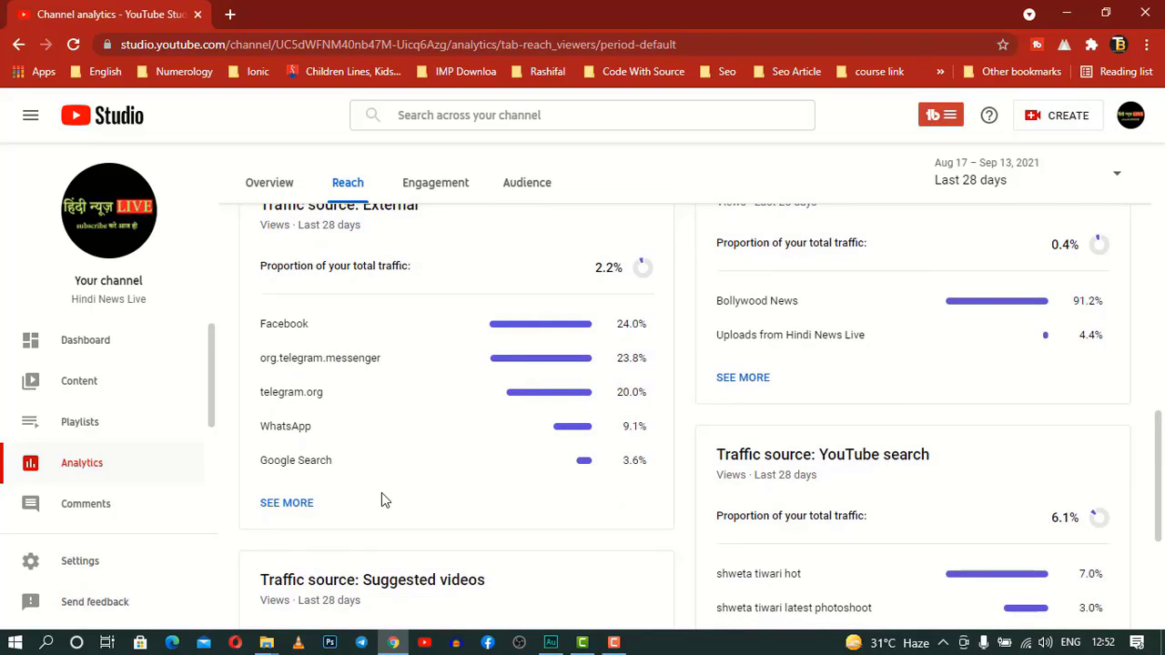
pyautogui.scroll(-3, 819, 428)
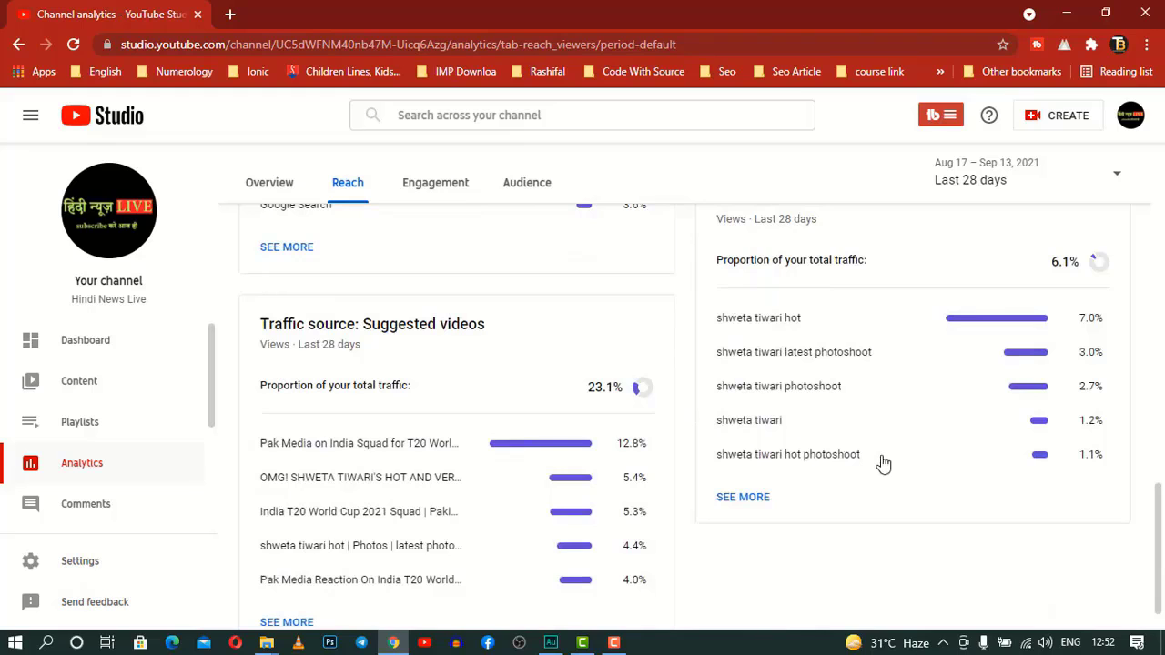
pyautogui.scroll(-1, 883, 464)
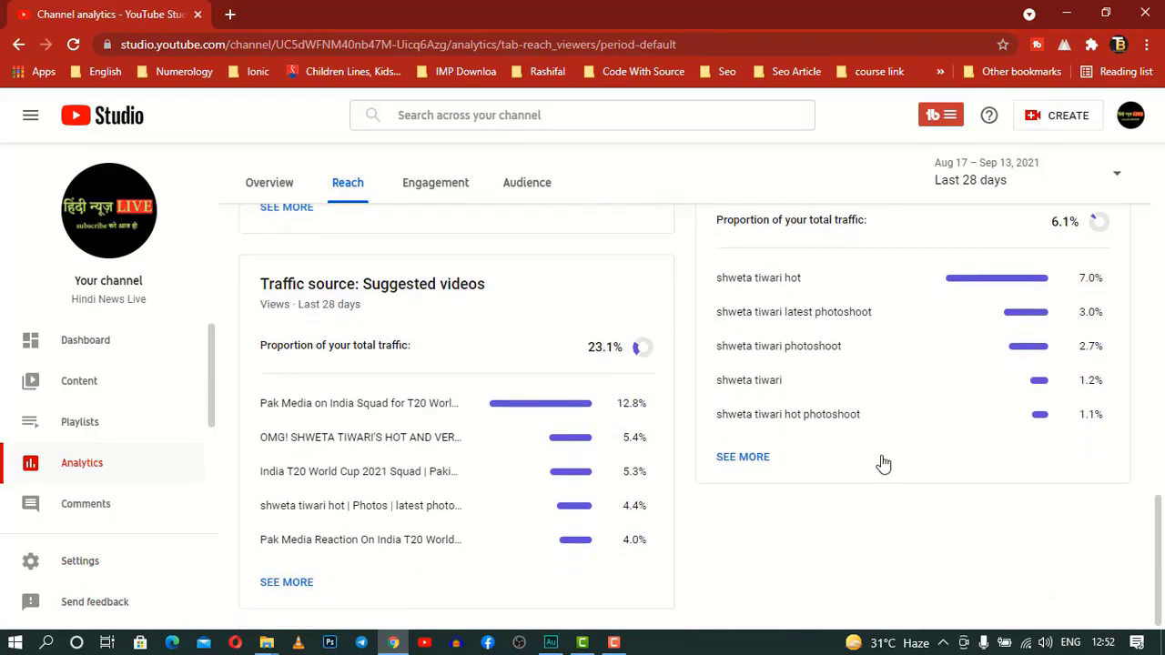
pyautogui.scroll(10, 632, 482)
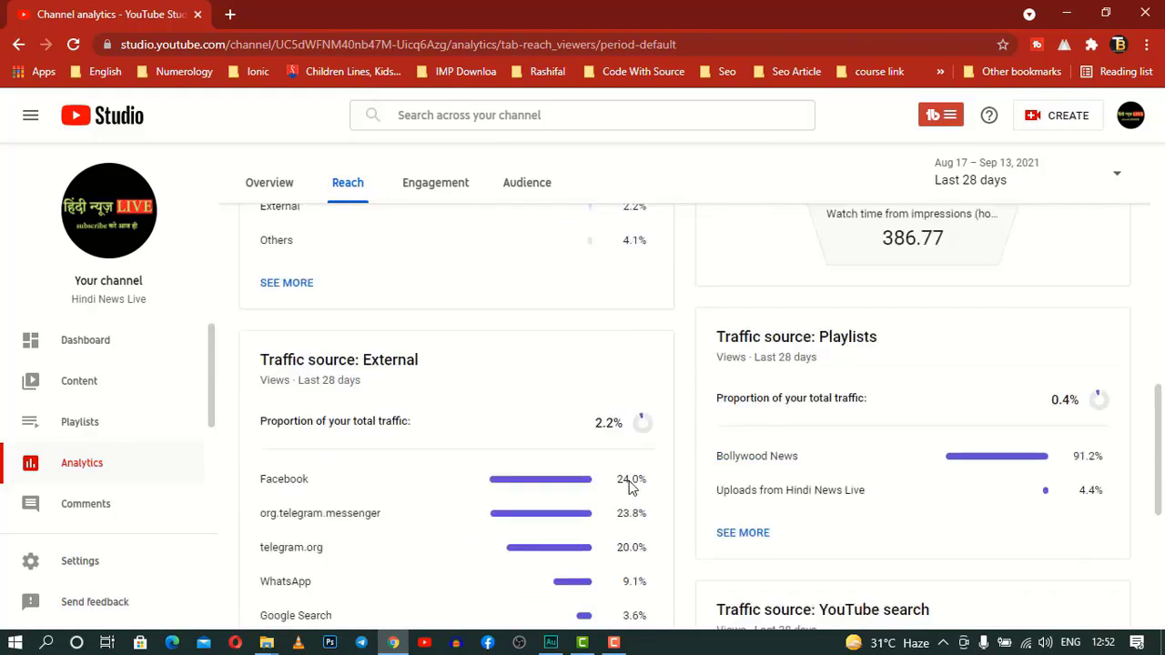
# - Open the Engagement analytics and examine the chart of average view duration
pyautogui.click(425, 187)
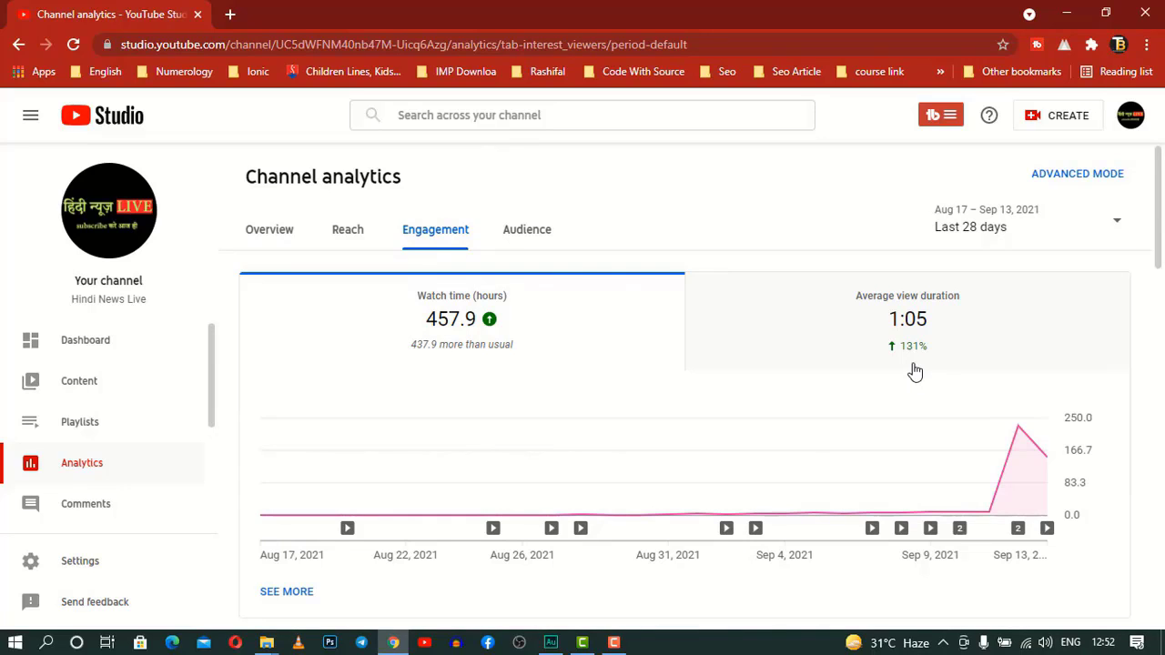
pyautogui.click(915, 371)
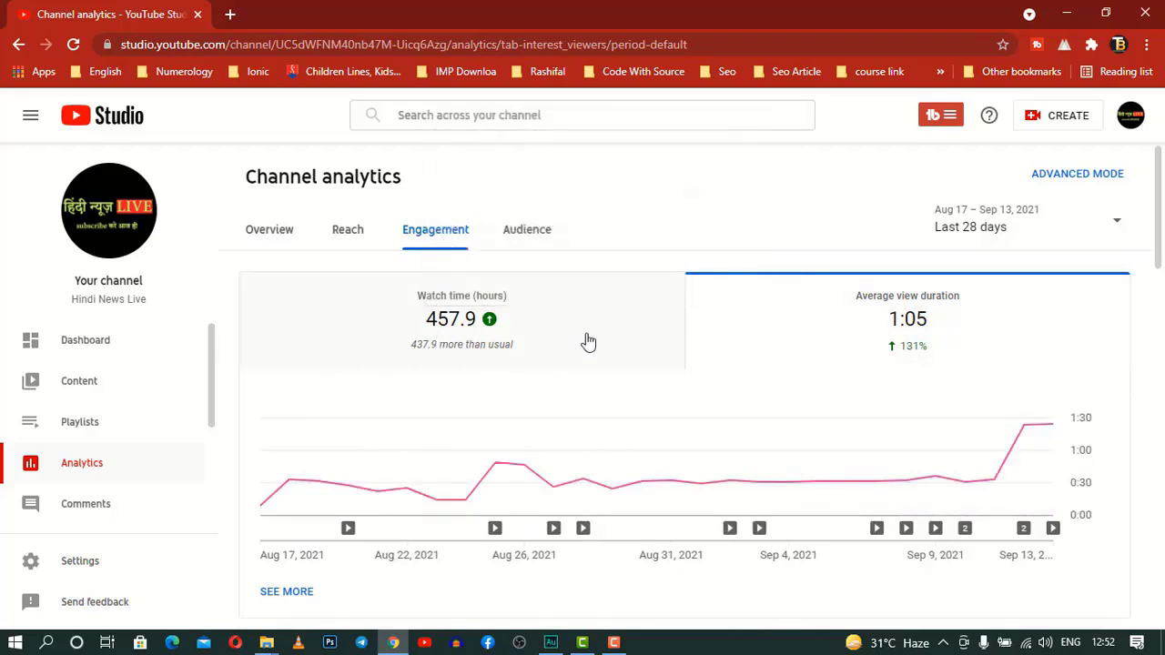
pyautogui.scroll(-5, 601, 364)
pyautogui.scroll(4, 611, 385)
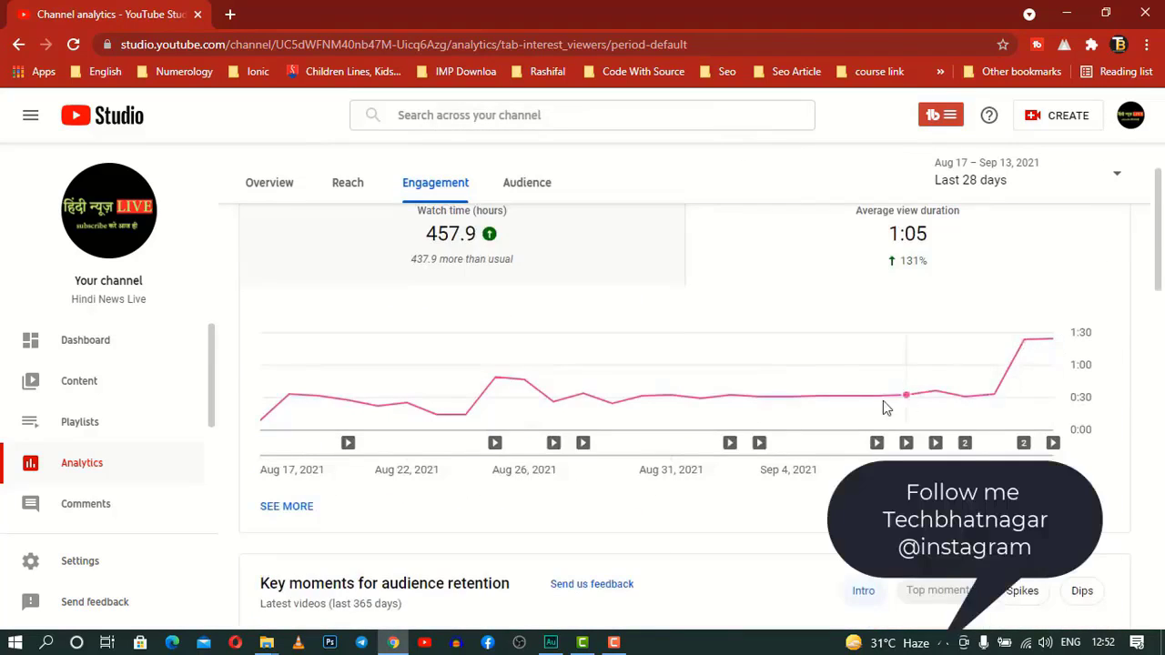
pyautogui.scroll(-3, 1011, 392)
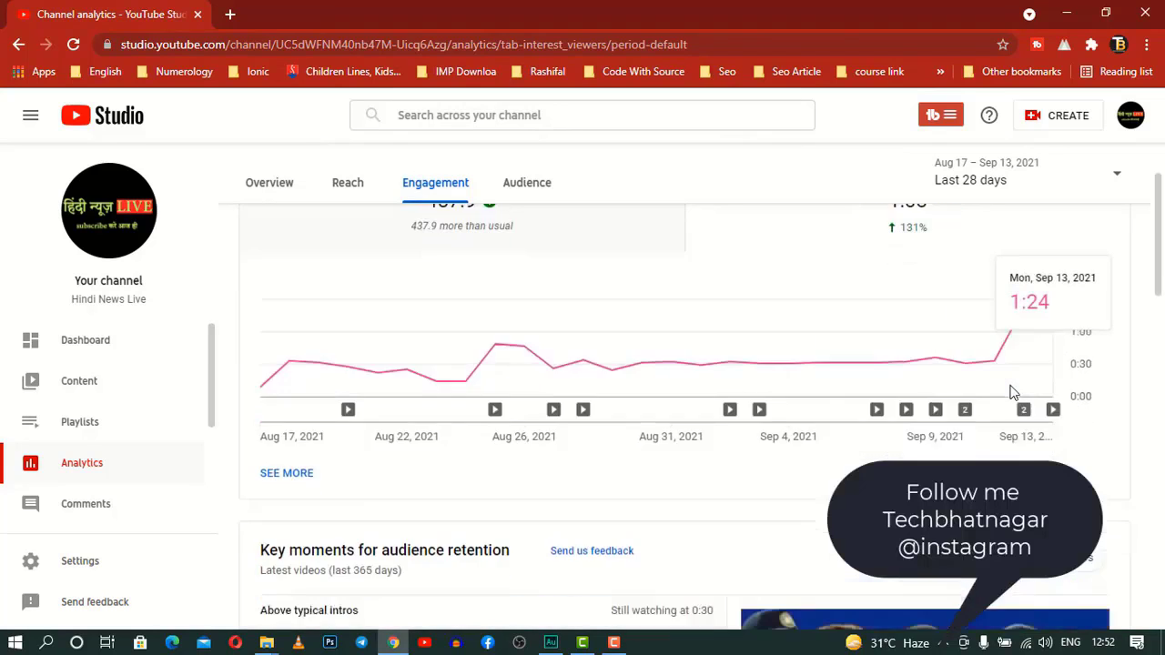
# - Look through the Engagement reports on audience retention, top videos, end screens, playlists and cards
pyautogui.scroll(-3, 1010, 391)
pyautogui.scroll(-5, 1001, 433)
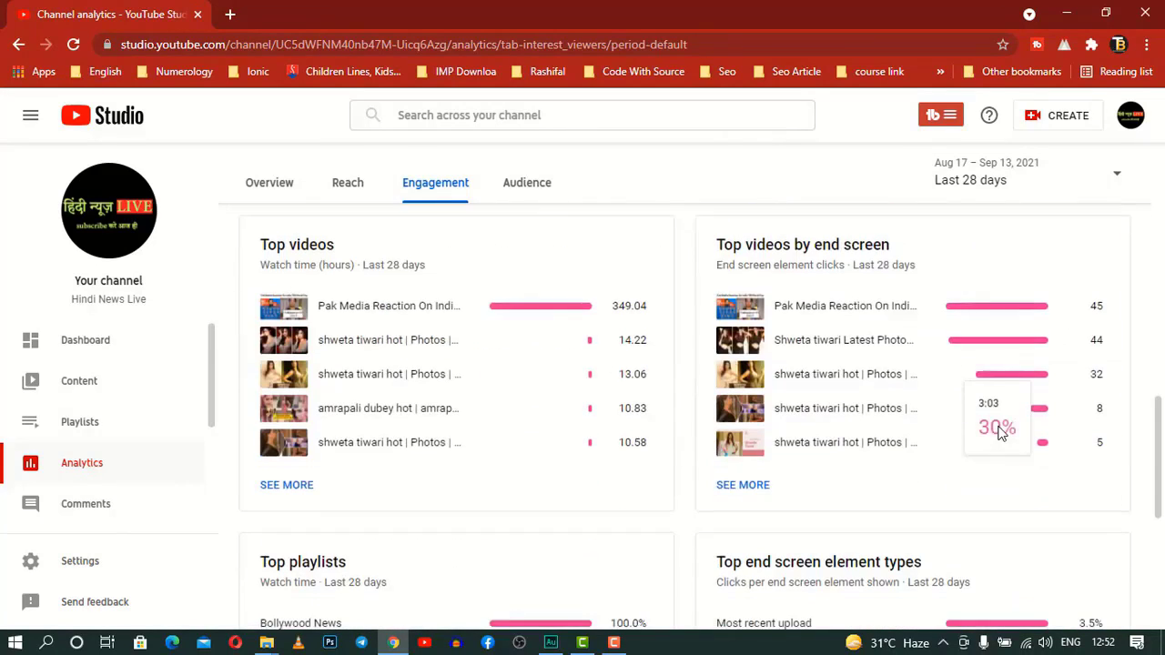
pyautogui.scroll(-2, 1001, 433)
pyautogui.scroll(-2, 1002, 433)
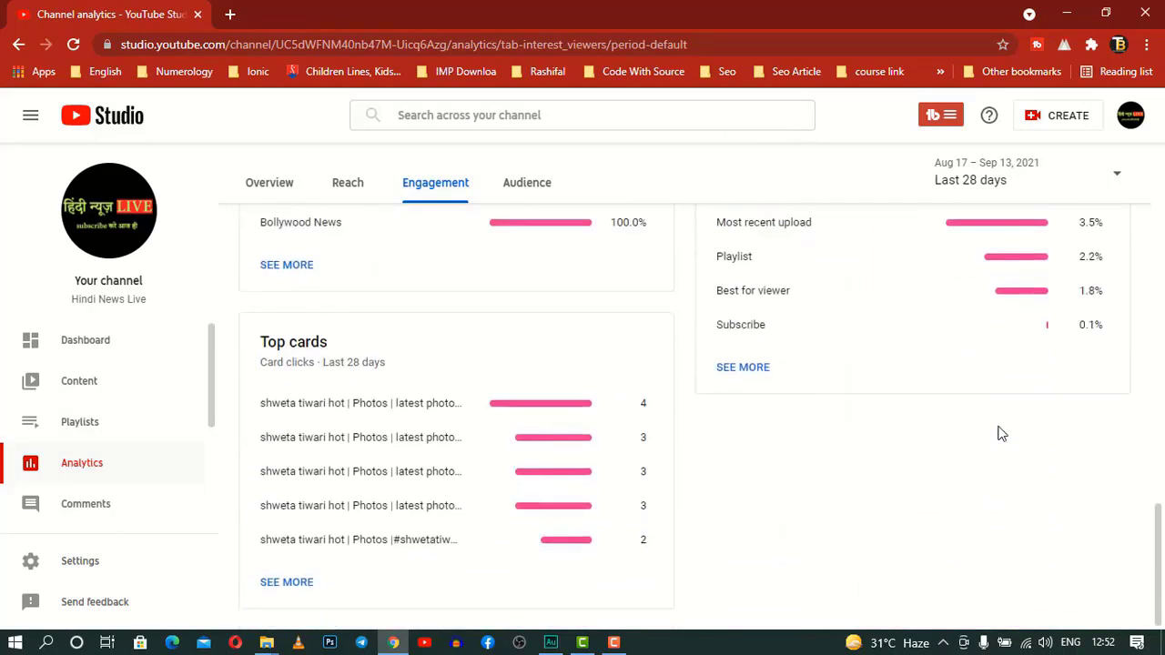
pyautogui.scroll(10, 1001, 433)
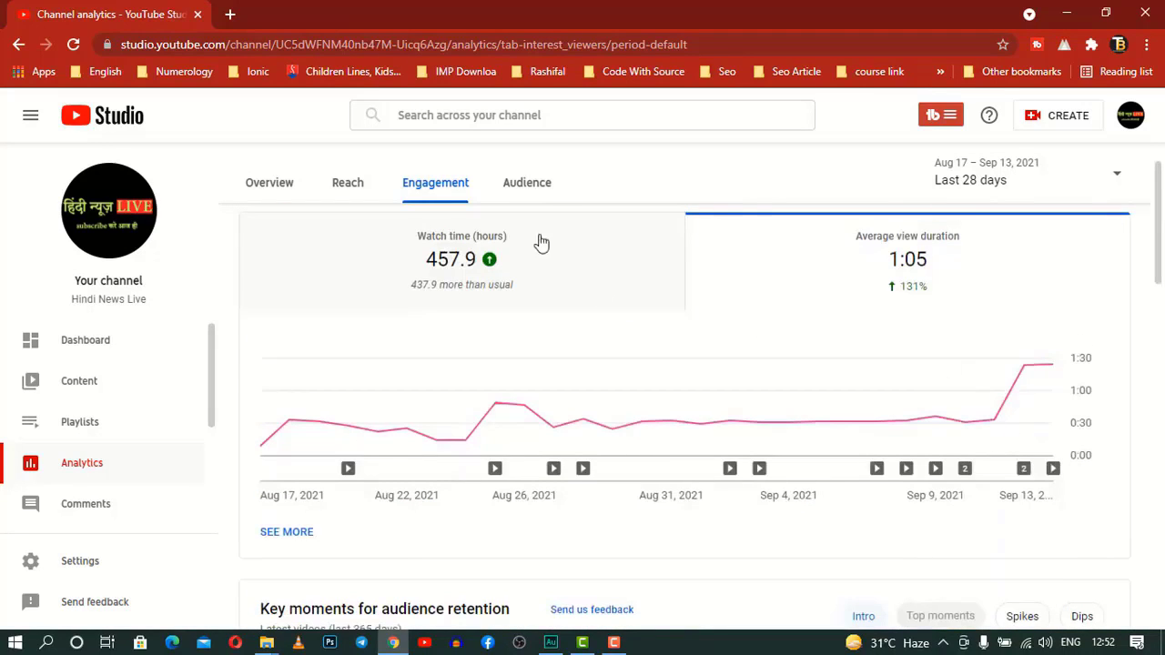
# - Open the Audience analytics and check on which days and hours viewers are on YouTube
pyautogui.click(542, 191)
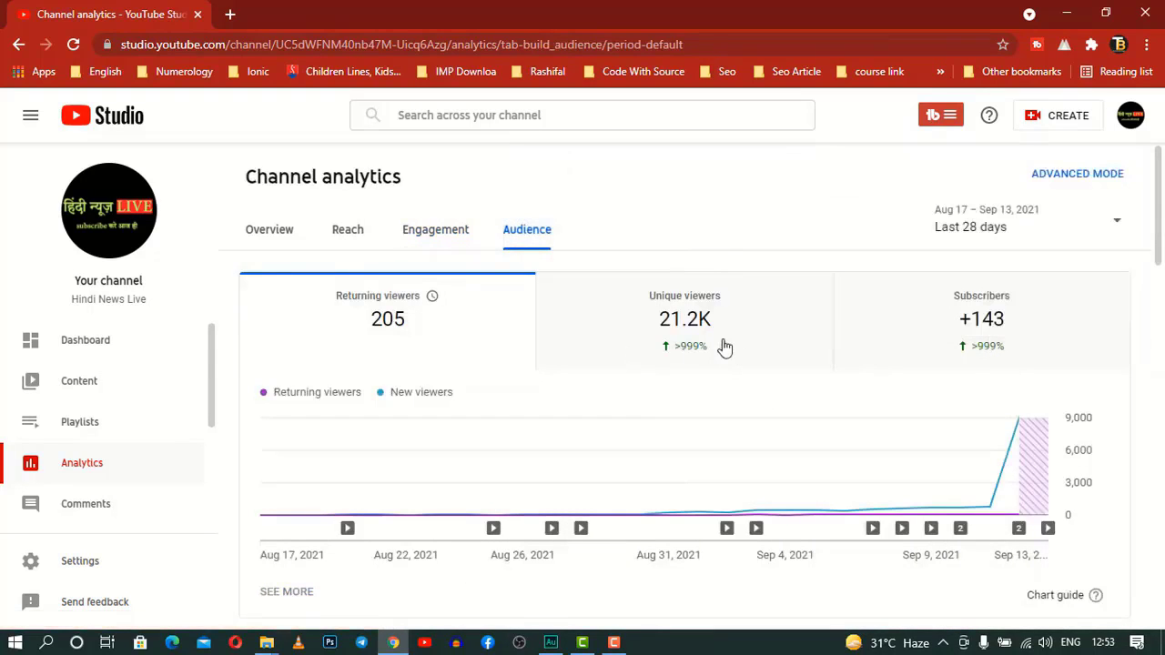
pyautogui.scroll(-5, 1025, 328)
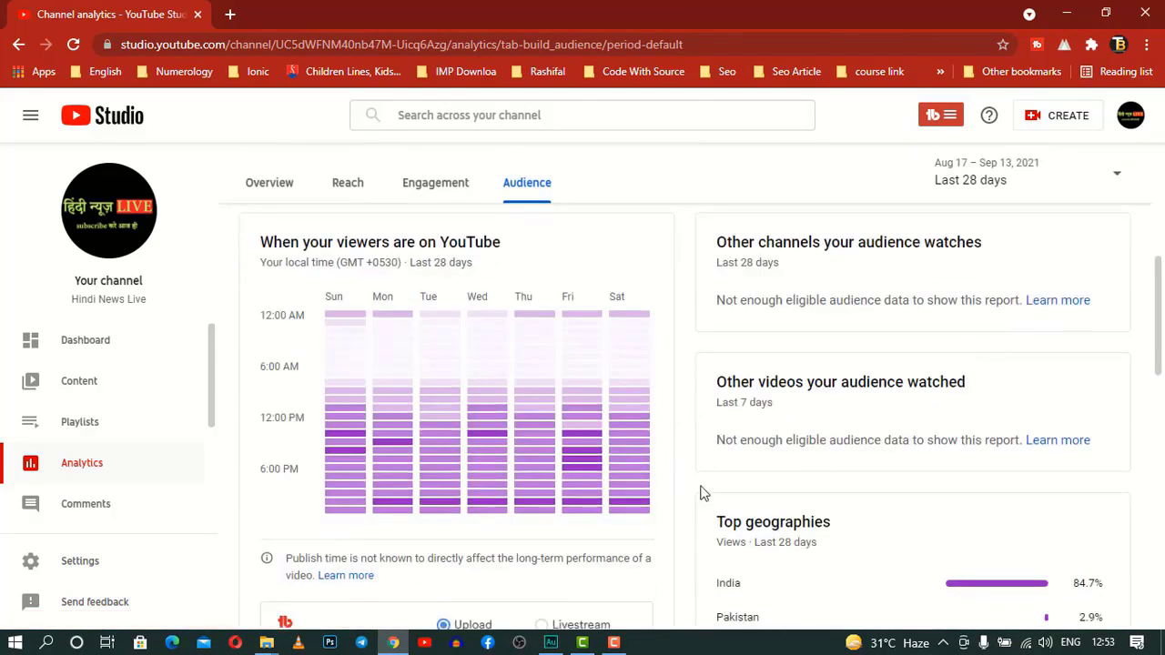
pyautogui.scroll(-2, 591, 396)
pyautogui.scroll(2, 591, 396)
pyautogui.moveTo(590, 442)
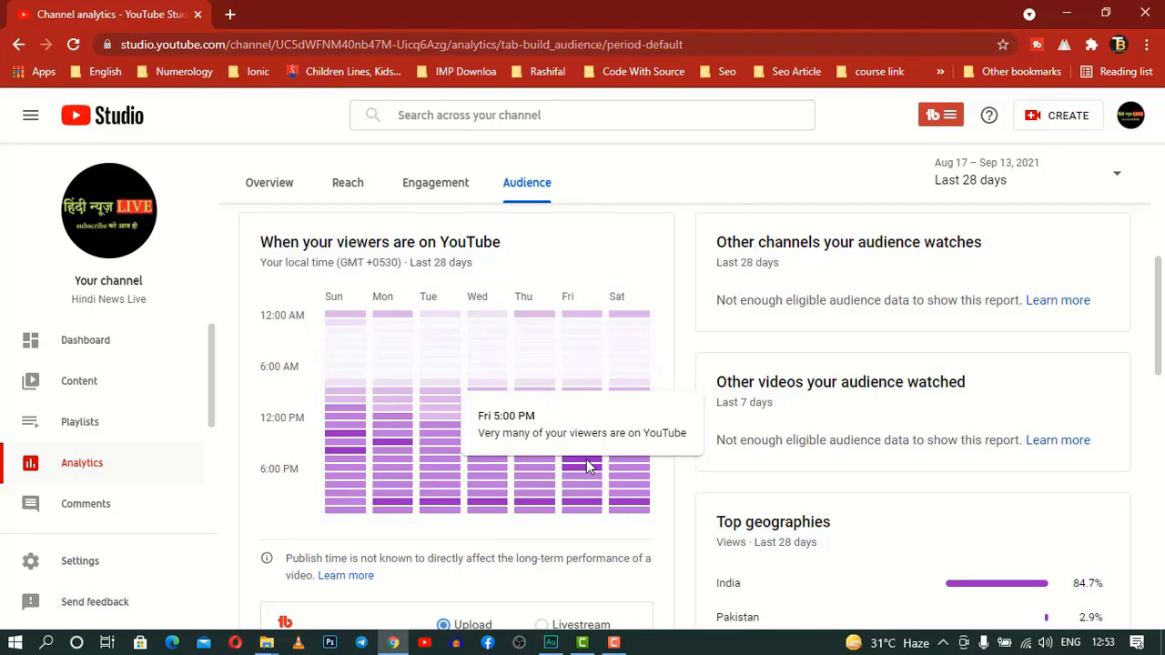
# - Review the Audience reports on recommended upload times, top geographies, subtitle languages, watch time from subscribers, and age and gender
pyautogui.scroll(-3, 587, 466)
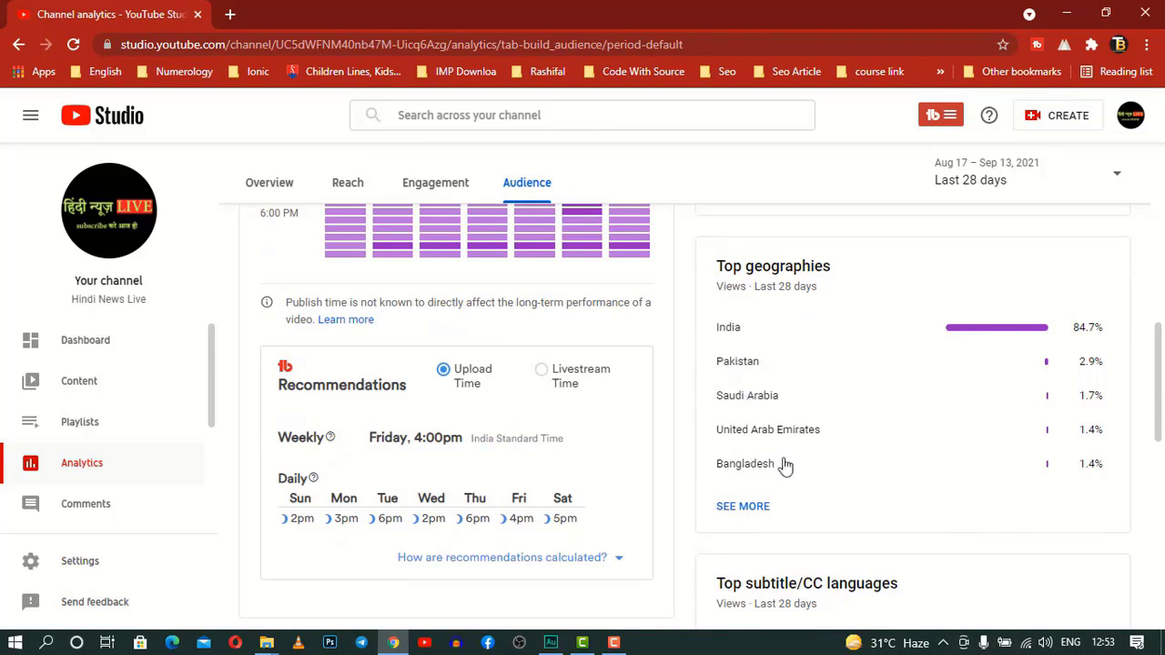
pyautogui.scroll(-5, 822, 452)
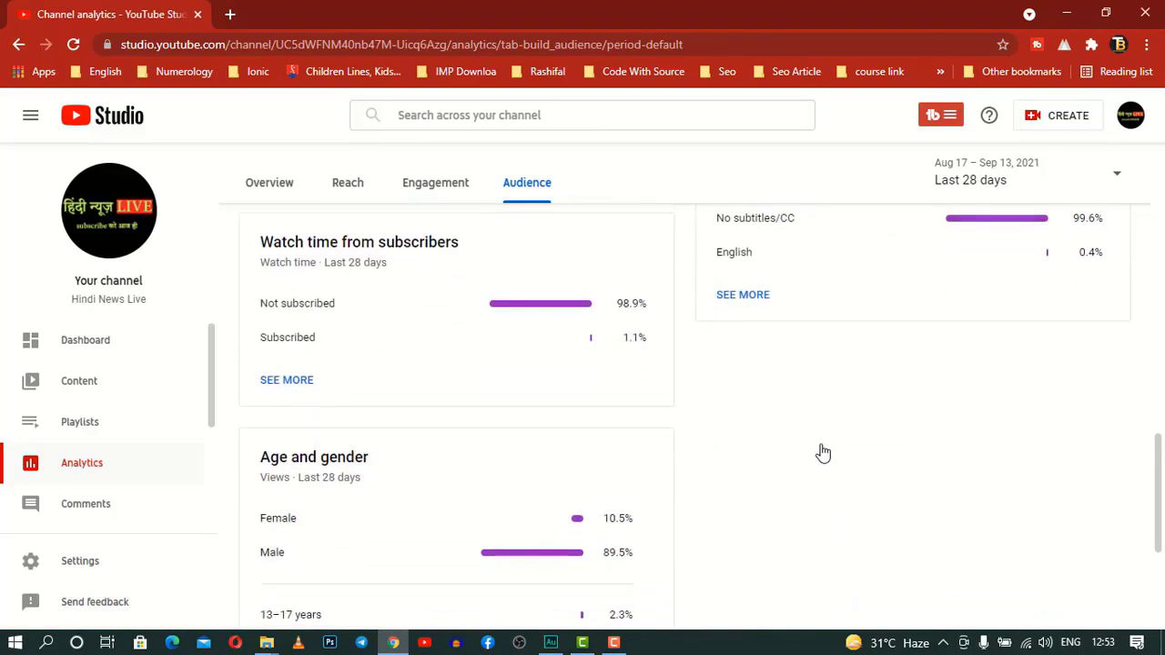
pyautogui.scroll(-3, 822, 453)
pyautogui.scroll(1, 822, 452)
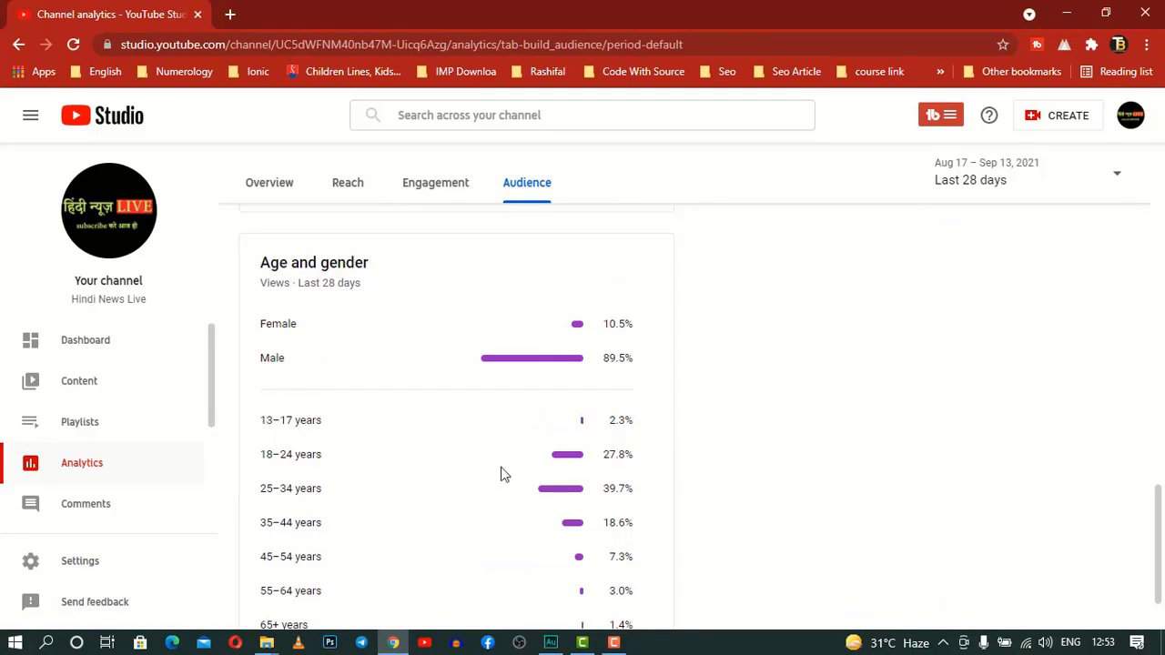
pyautogui.scroll(-1, 519, 466)
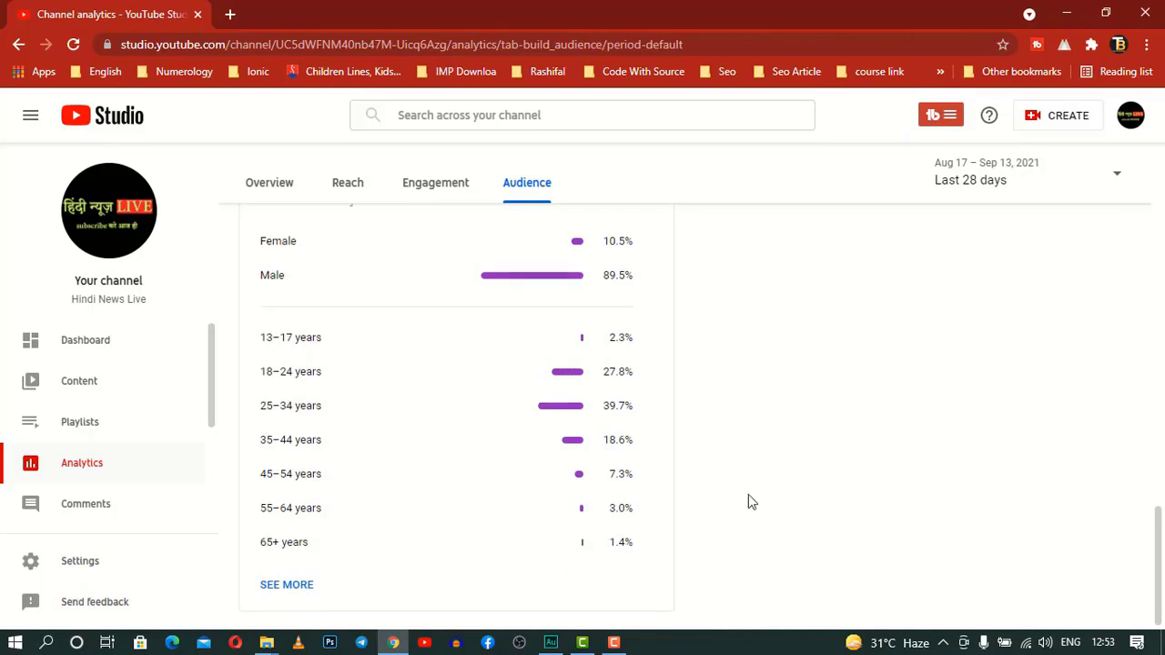
# - Open the channel's advanced analytics and review the per-video table of views, watch time, subscribers and impressions
pyautogui.scroll(12, 748, 499)
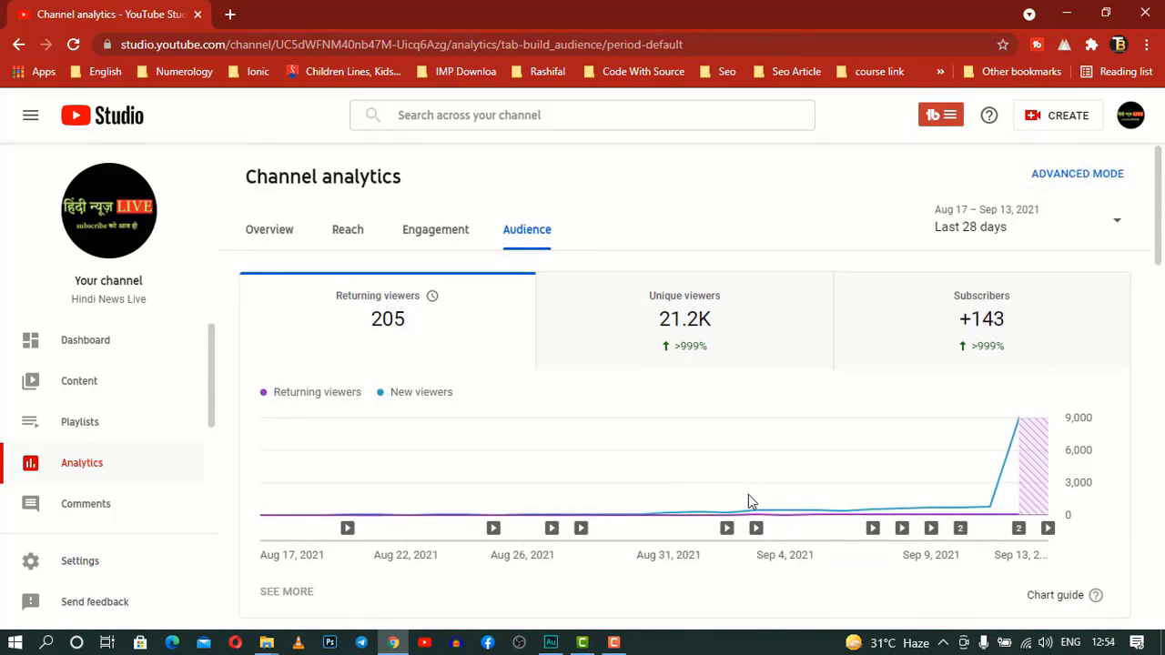
pyautogui.click(1079, 187)
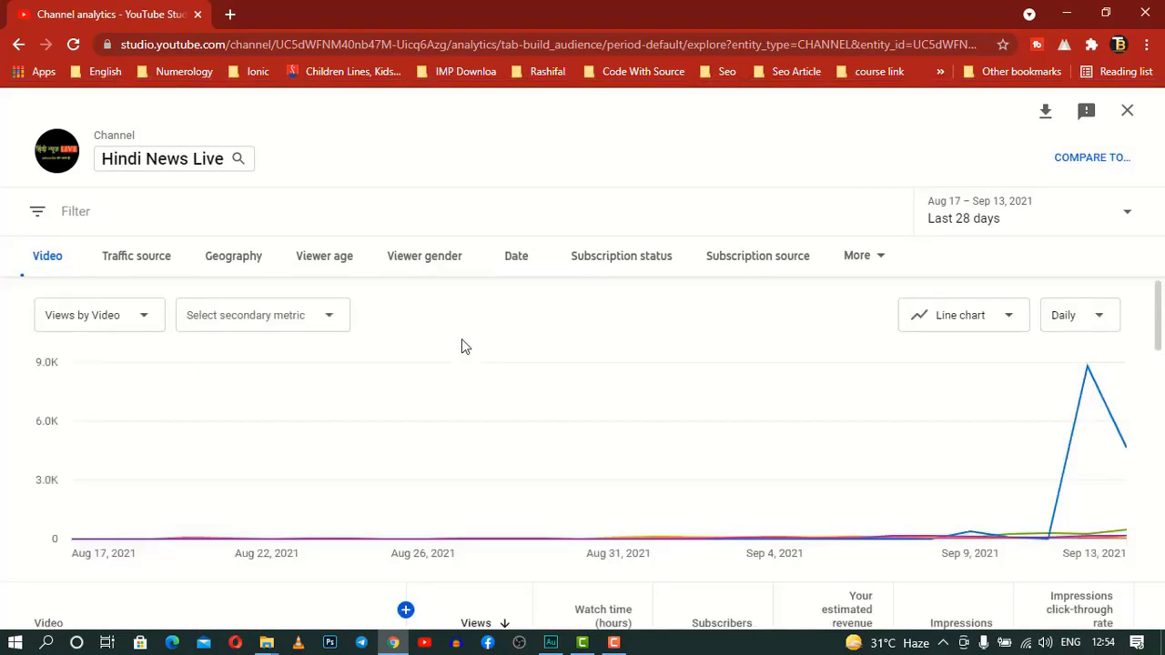
pyautogui.scroll(-3, 340, 355)
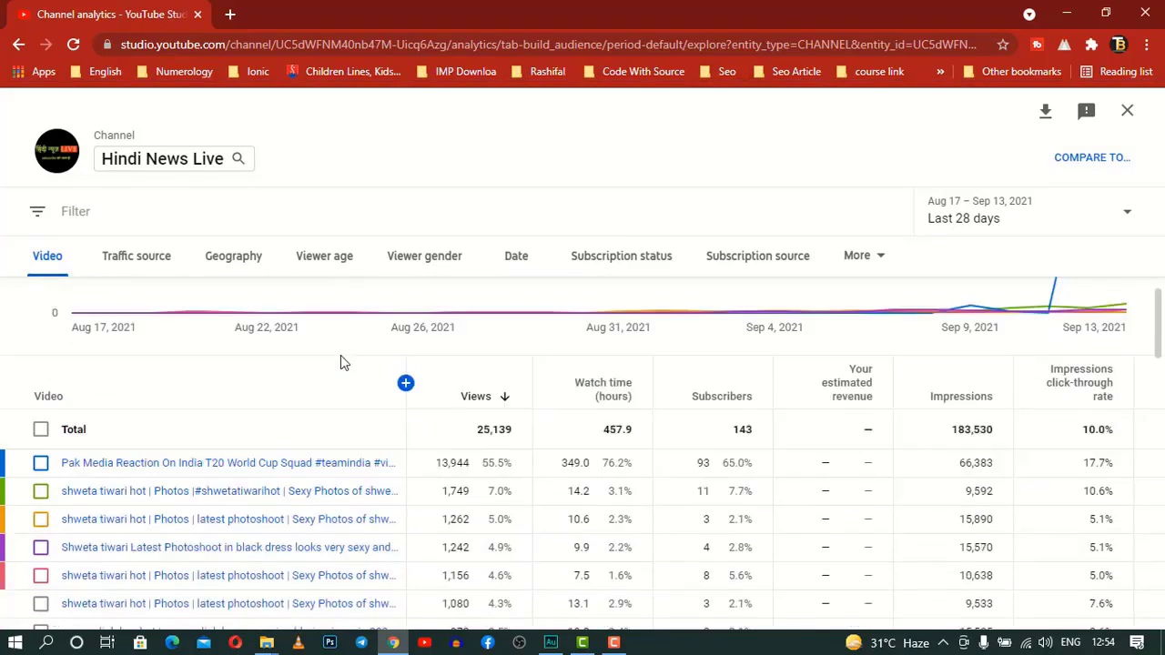
pyautogui.scroll(-1, 341, 362)
pyautogui.scroll(-3, 339, 360)
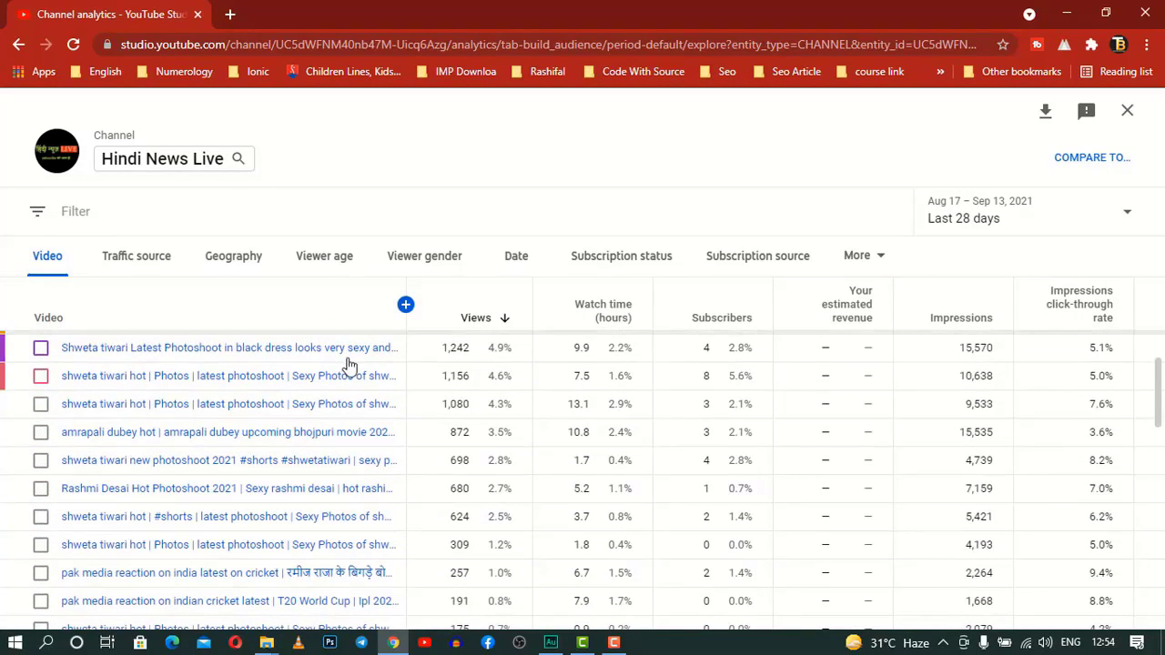
pyautogui.scroll(5, 634, 393)
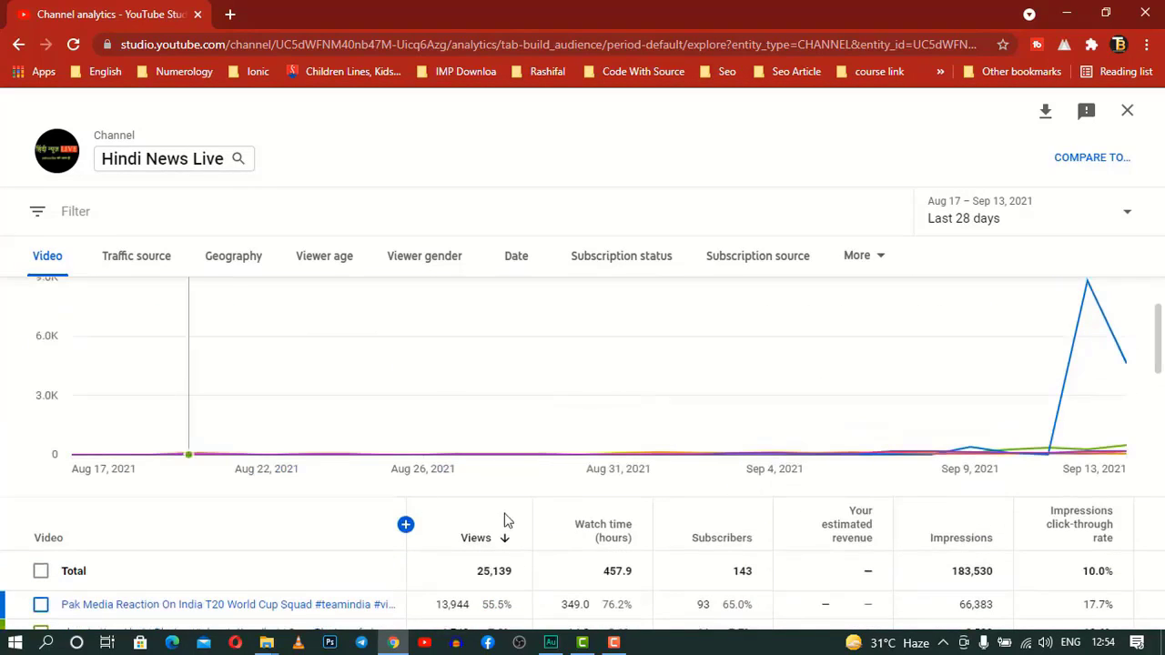
pyautogui.scroll(-2, 507, 520)
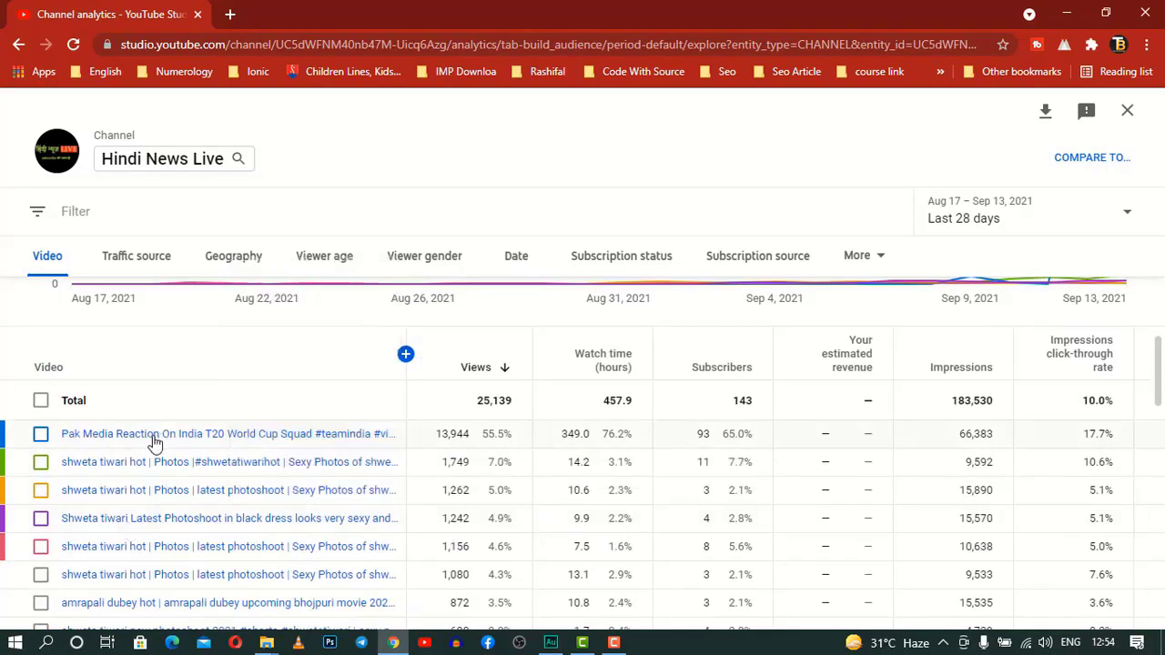
# - Open the detailed report of the video "Pak Media Reaction On India T20 World Cup Squad" and review its metrics
pyautogui.moveTo(155, 442)
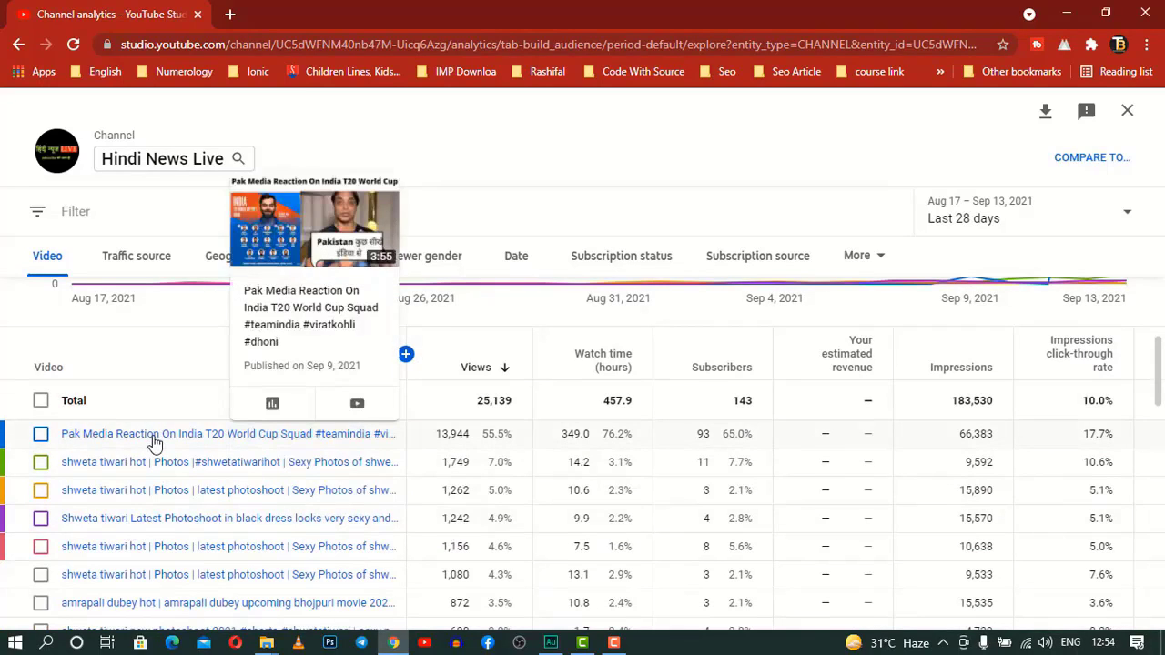
pyautogui.click(154, 435)
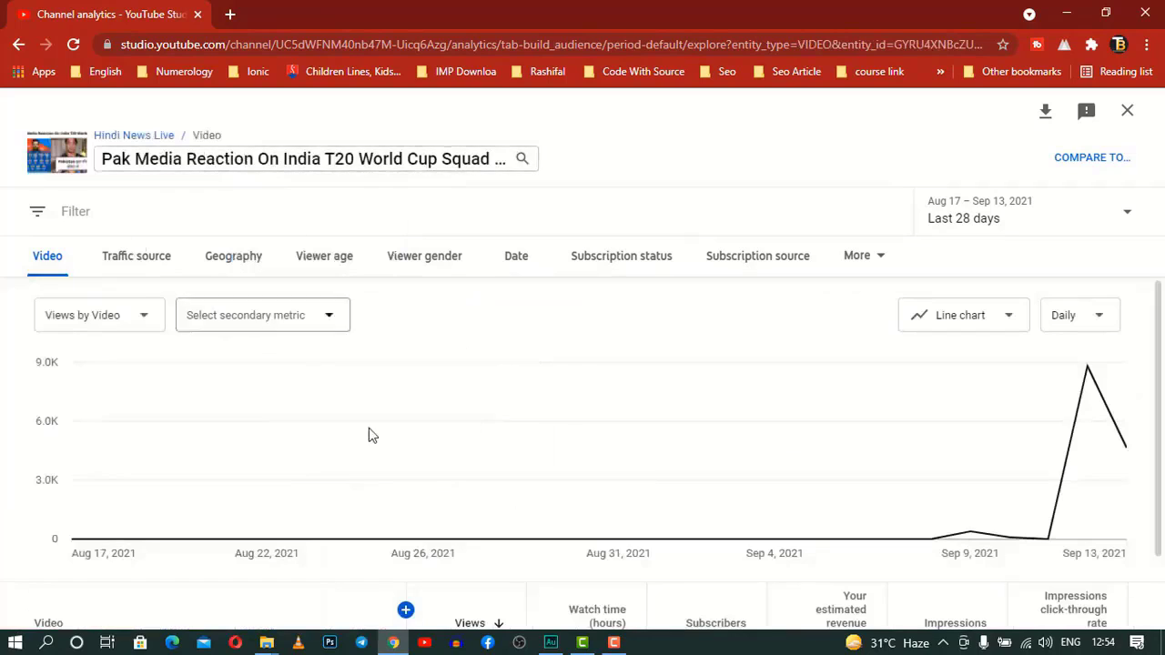
pyautogui.scroll(-2, 556, 424)
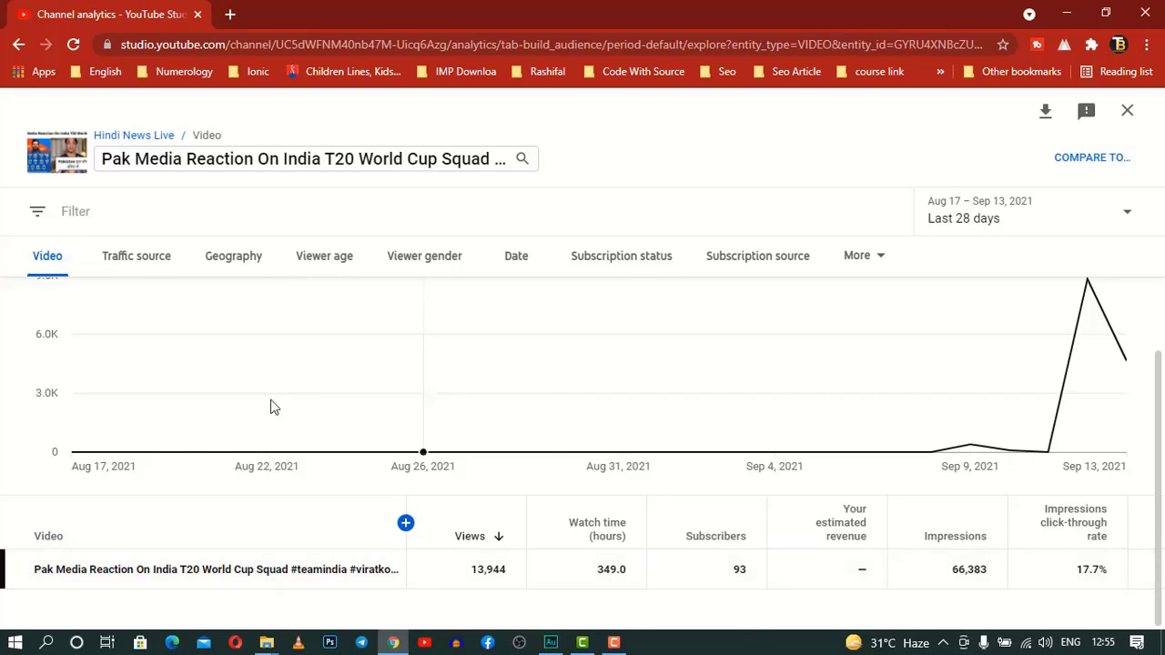
# - Show the video's traffic sources and examine the breakdown of Browse features
pyautogui.click(132, 266)
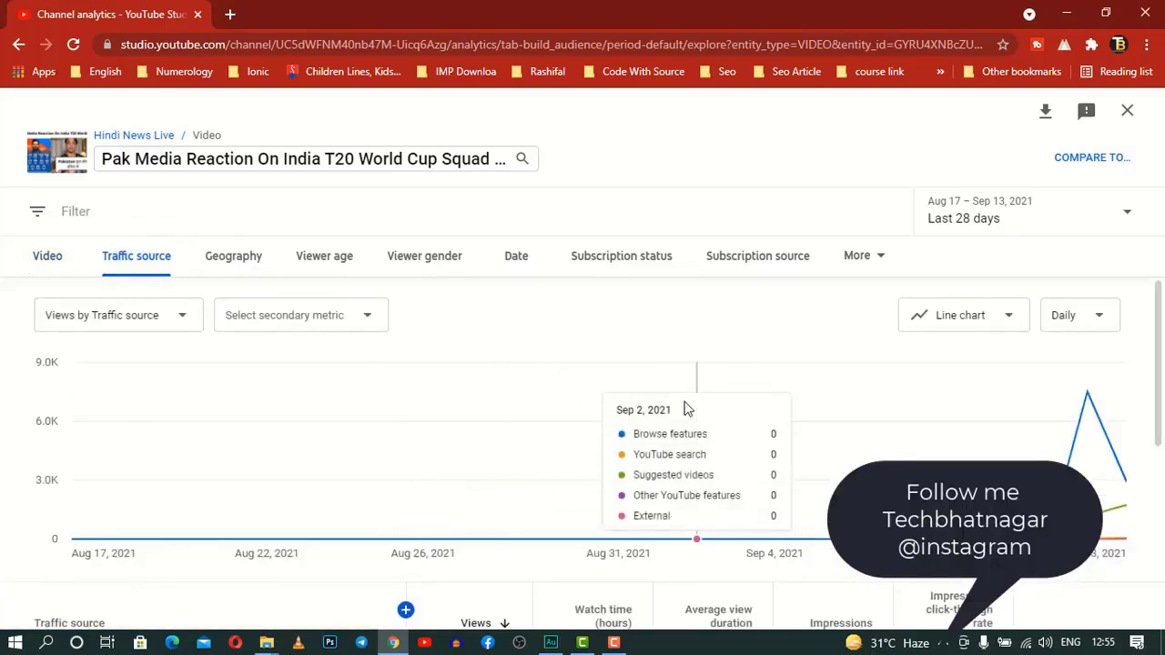
pyautogui.scroll(-3, 687, 409)
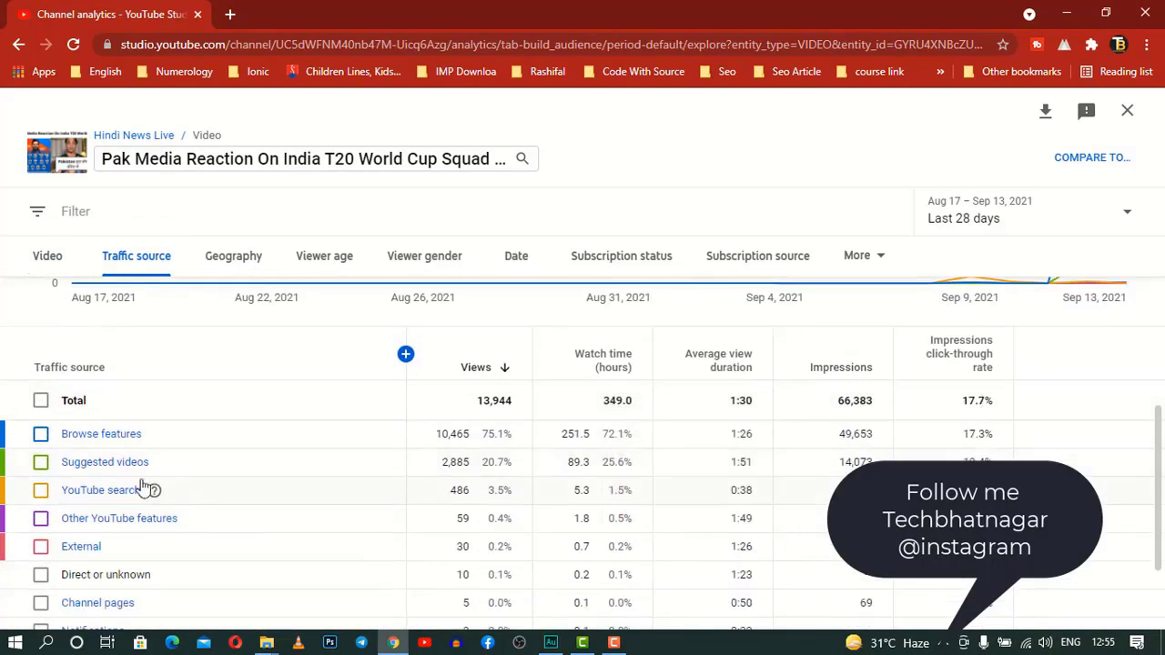
pyautogui.click(125, 437)
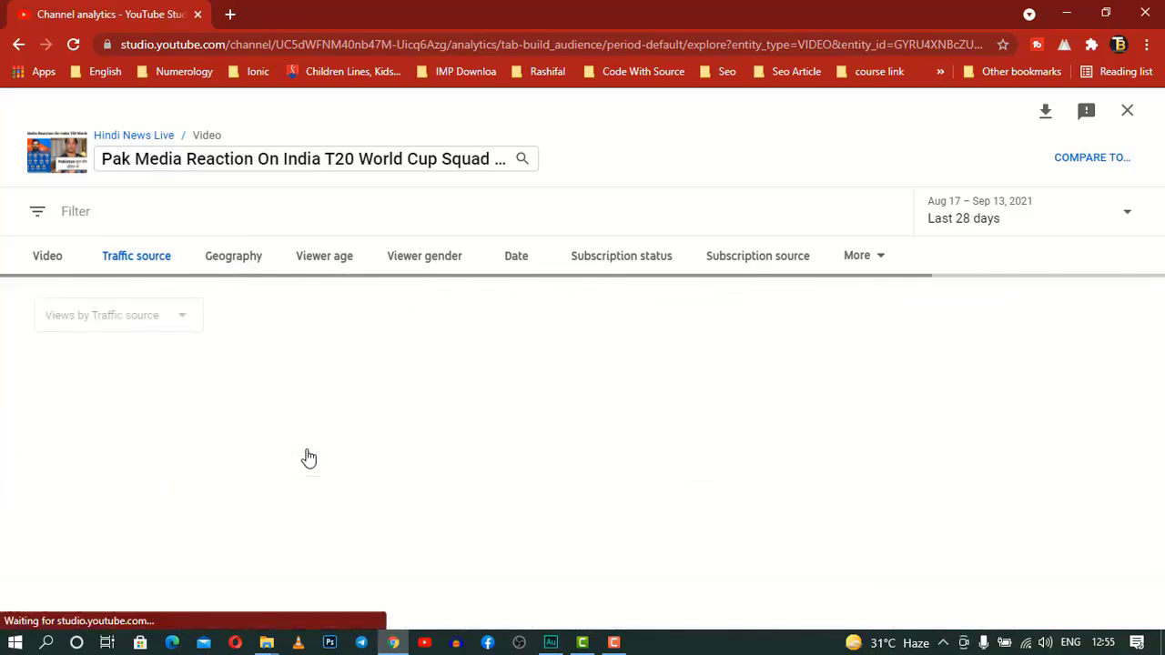
pyautogui.scroll(-1, 535, 419)
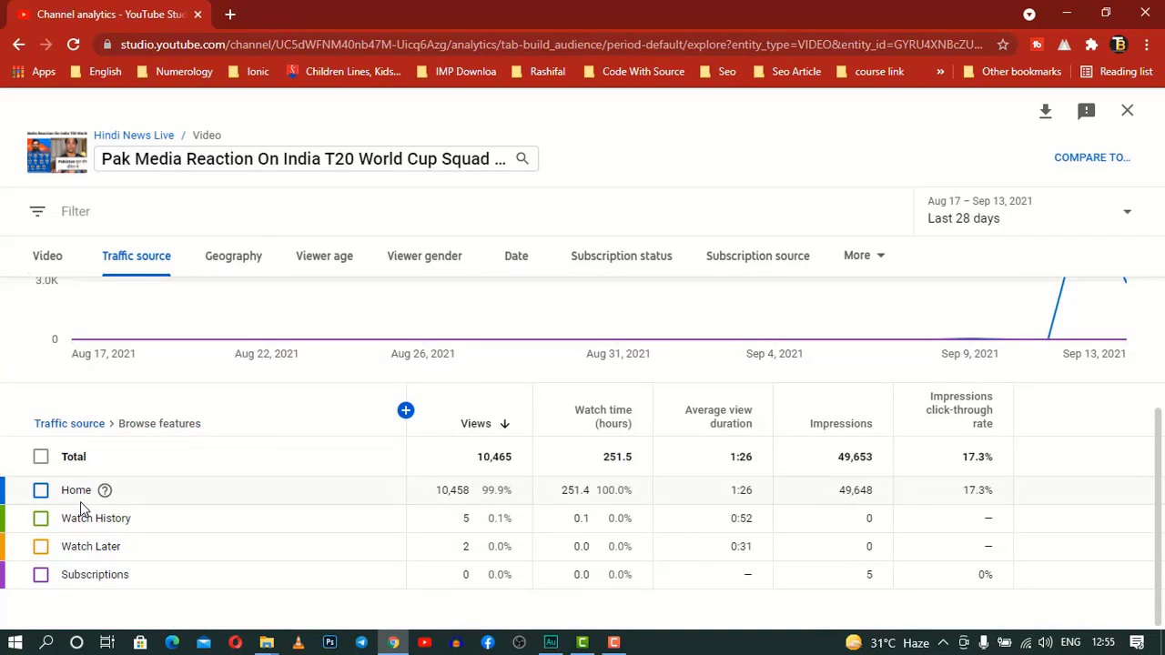
pyautogui.moveTo(106, 493)
# - Check the Browse features chart, then return to the full traffic source list of the video
pyautogui.click(16, 47)
pyautogui.click(140, 268)
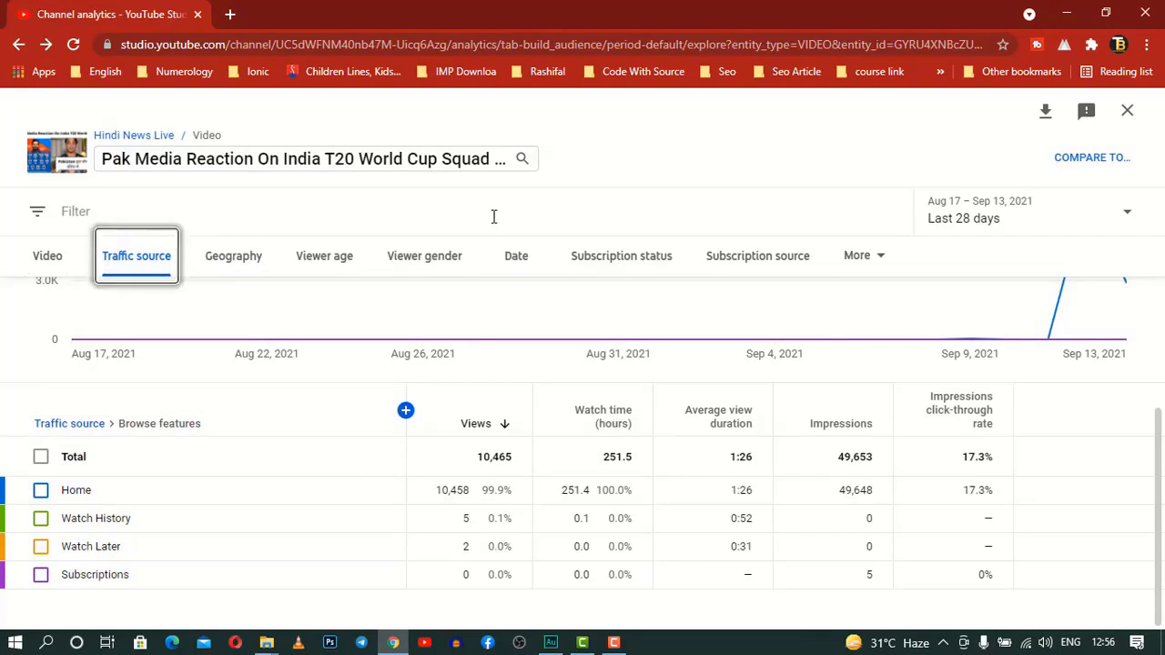
pyautogui.scroll(2, 373, 335)
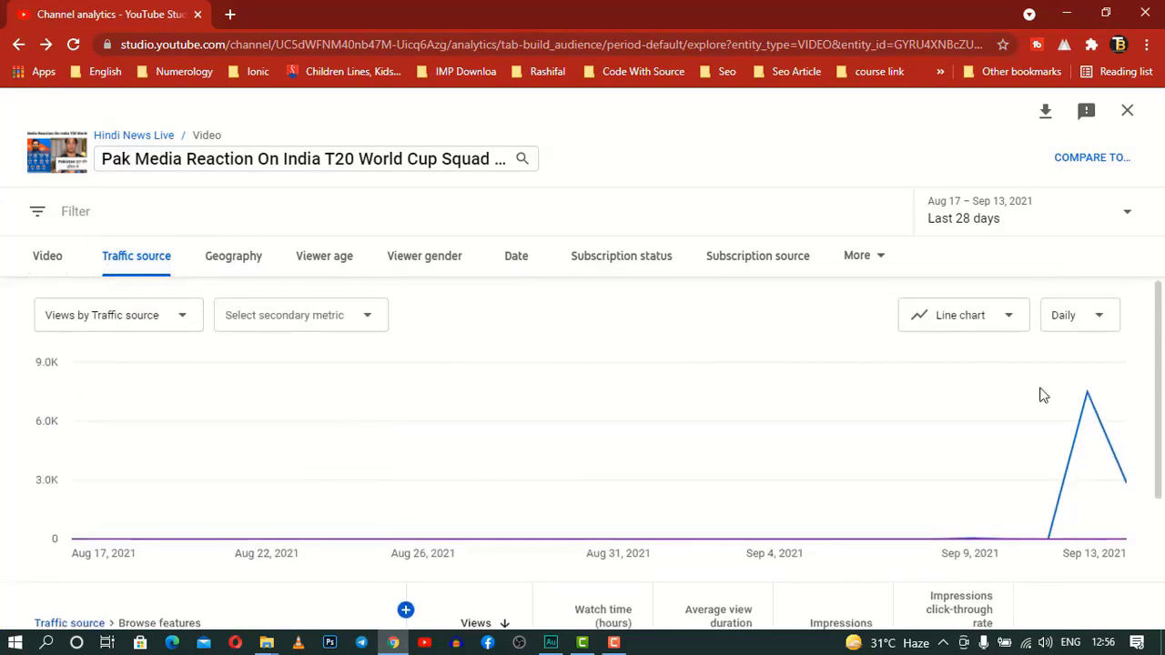
pyautogui.moveTo(1085, 398)
pyautogui.scroll(-2, 504, 385)
pyautogui.scroll(1, 126, 298)
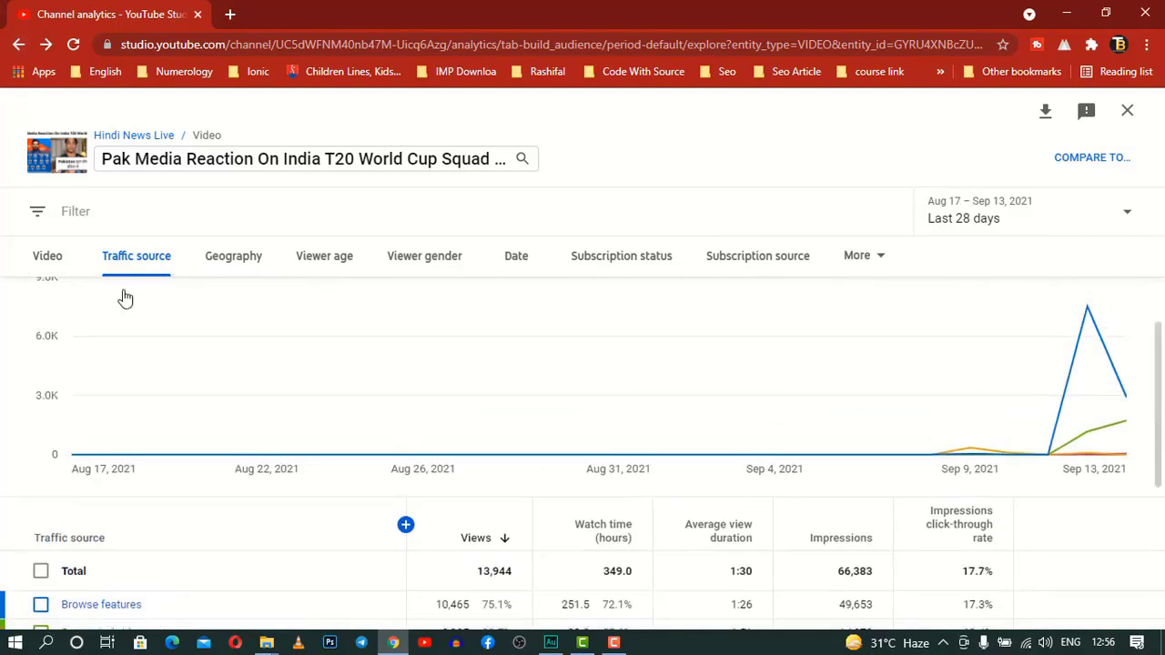
pyautogui.scroll(-3, 177, 424)
pyautogui.scroll(1, 375, 434)
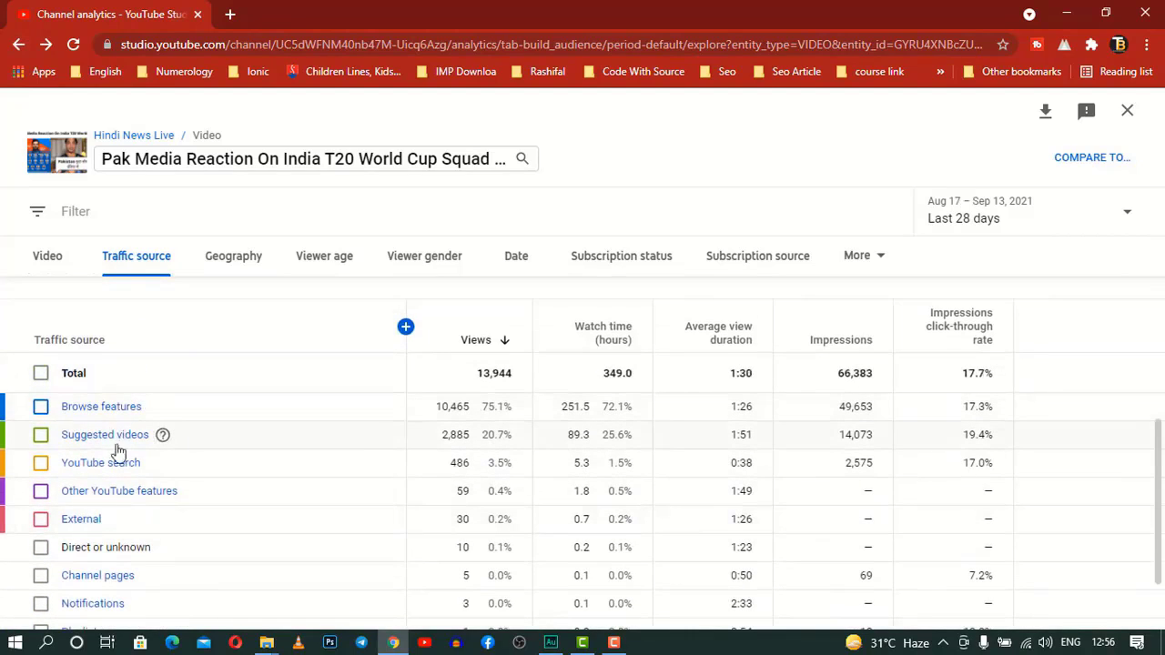
# - Open the Suggested videos traffic source and examine which videos bring views to this one
pyautogui.click(230, 441)
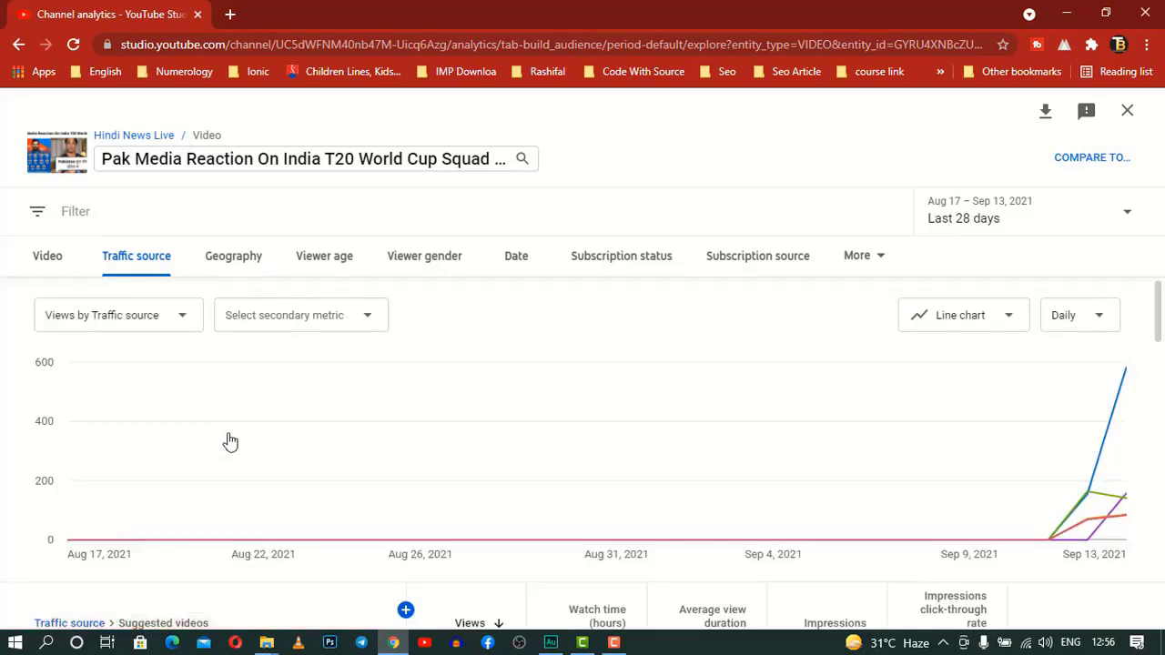
pyautogui.scroll(-3, 230, 441)
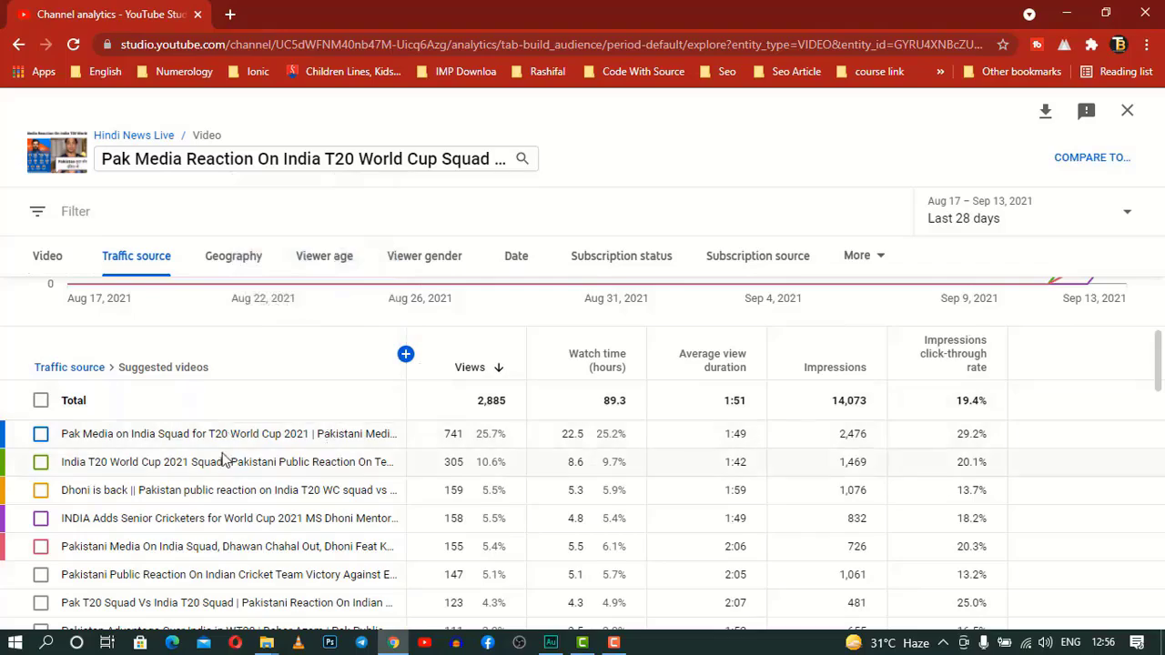
pyautogui.scroll(-5, 223, 455)
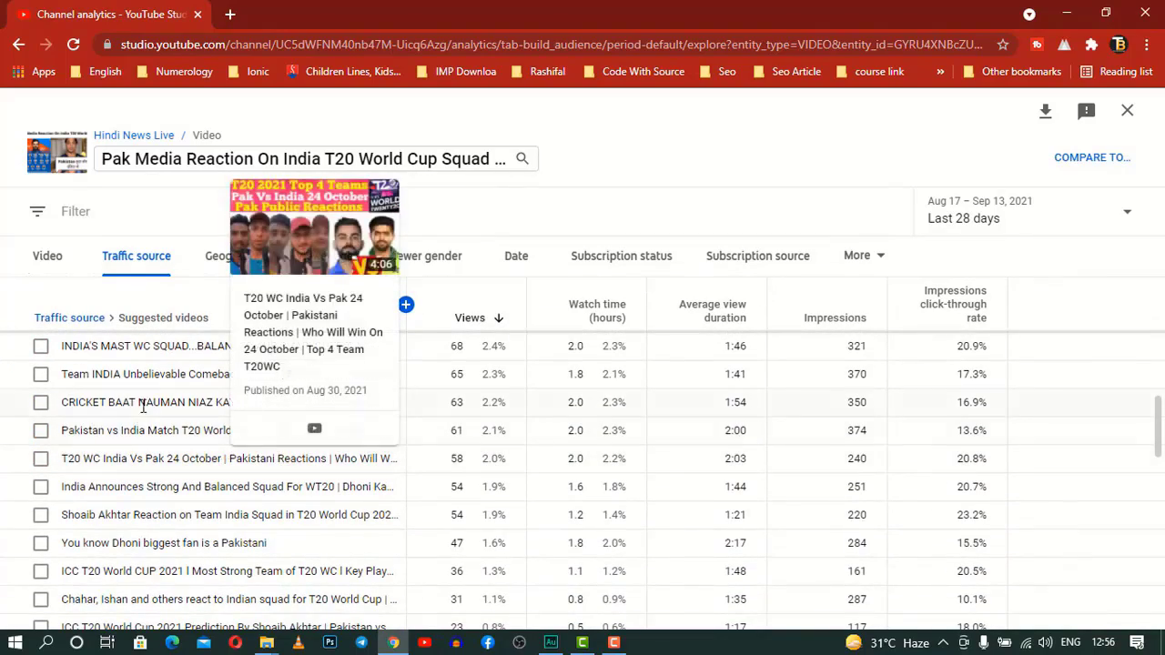
pyautogui.scroll(-4, 189, 482)
pyautogui.scroll(10, 189, 483)
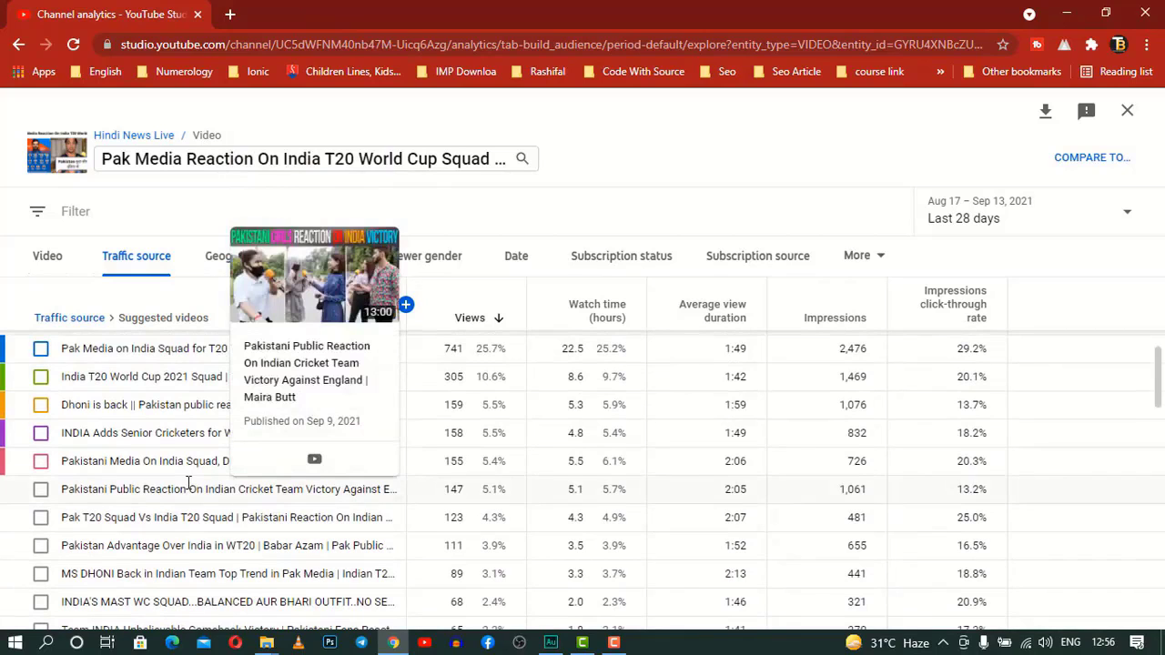
pyautogui.scroll(2, 189, 482)
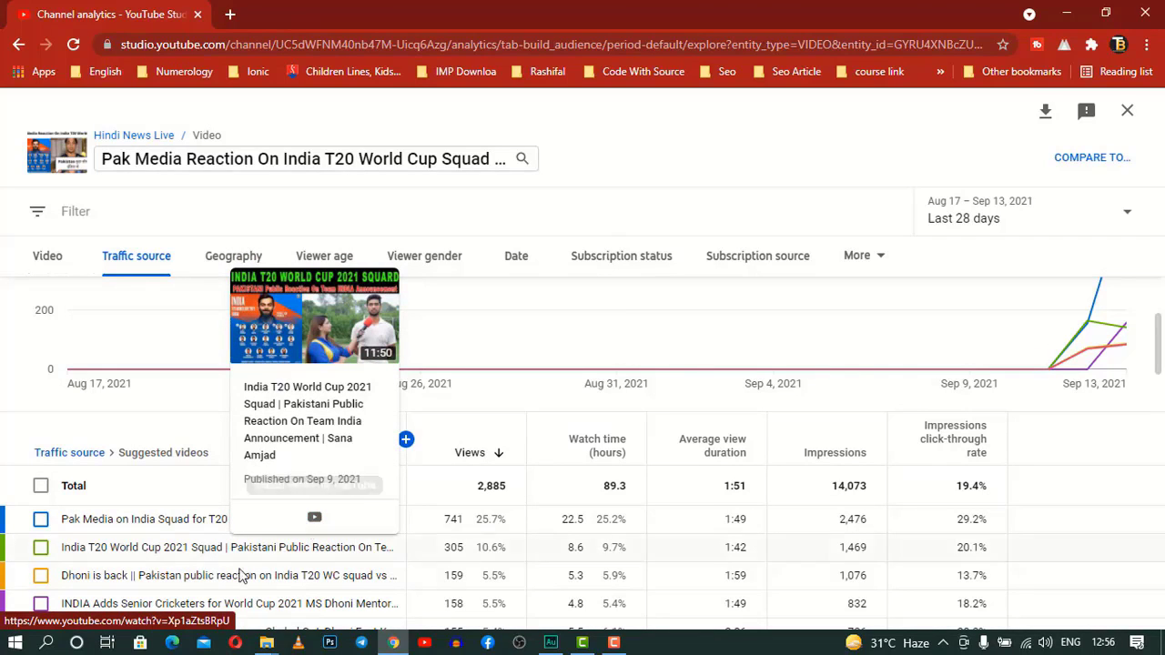
pyautogui.scroll(-3, 239, 571)
pyautogui.scroll(-1, 209, 509)
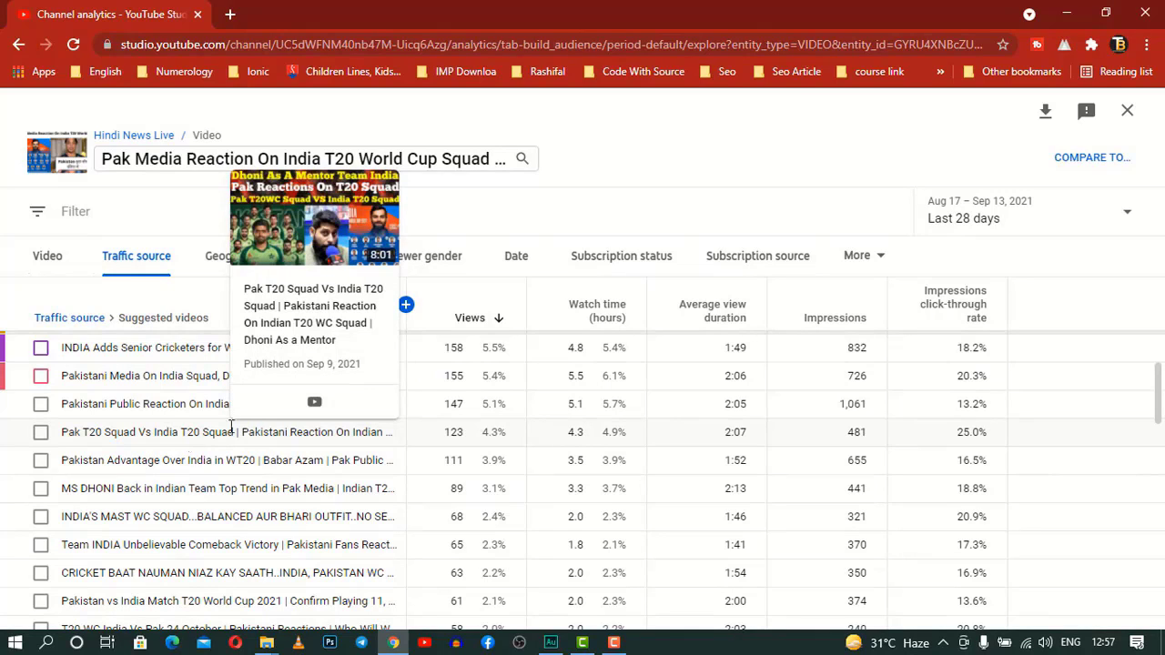
# - View the suggesting video "Pak T20 Squad Vs India T20 Squad" on YouTube, pause playback, look over its page and close it
pyautogui.click(313, 405)
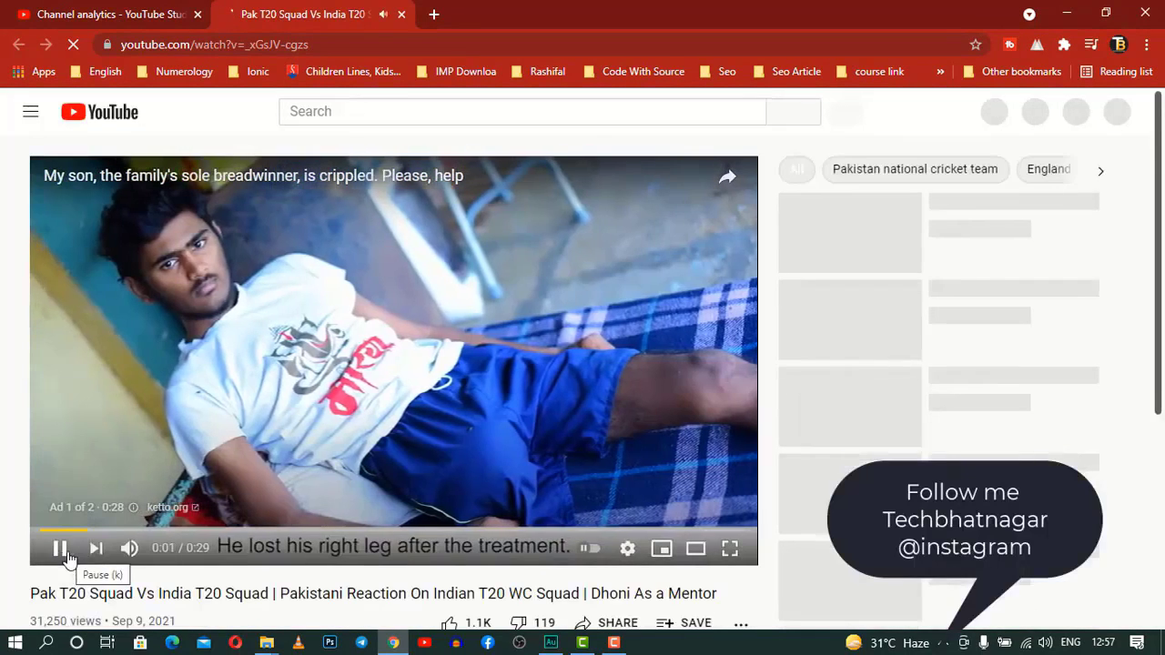
pyautogui.click(62, 549)
pyautogui.scroll(-2, 348, 481)
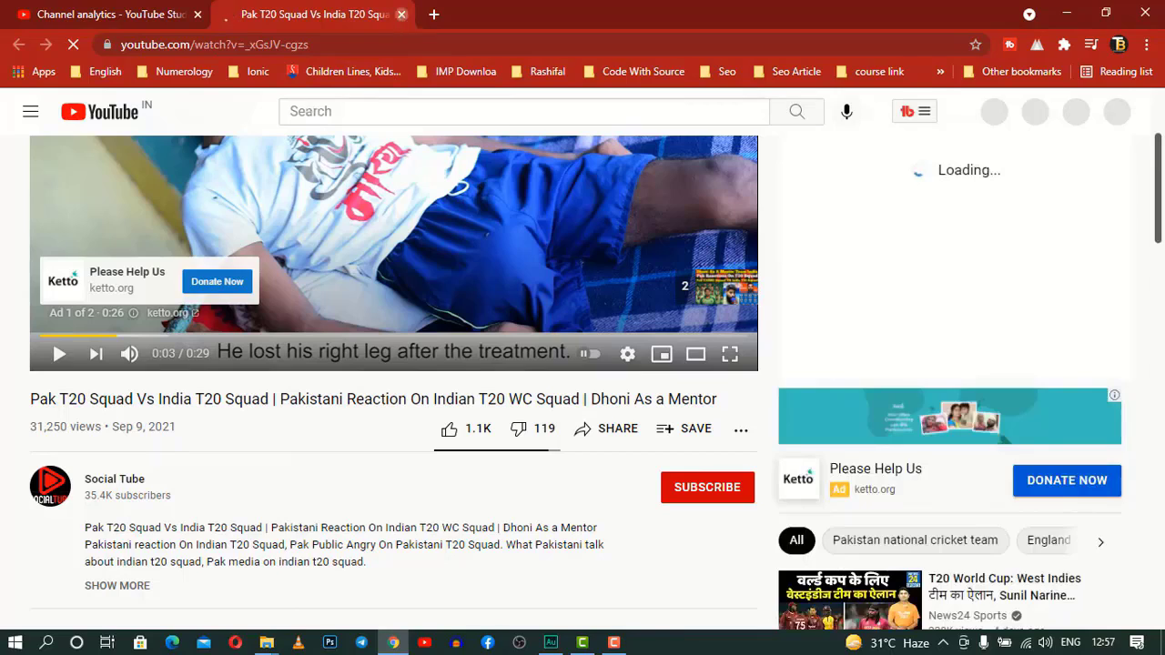
pyautogui.click(401, 14)
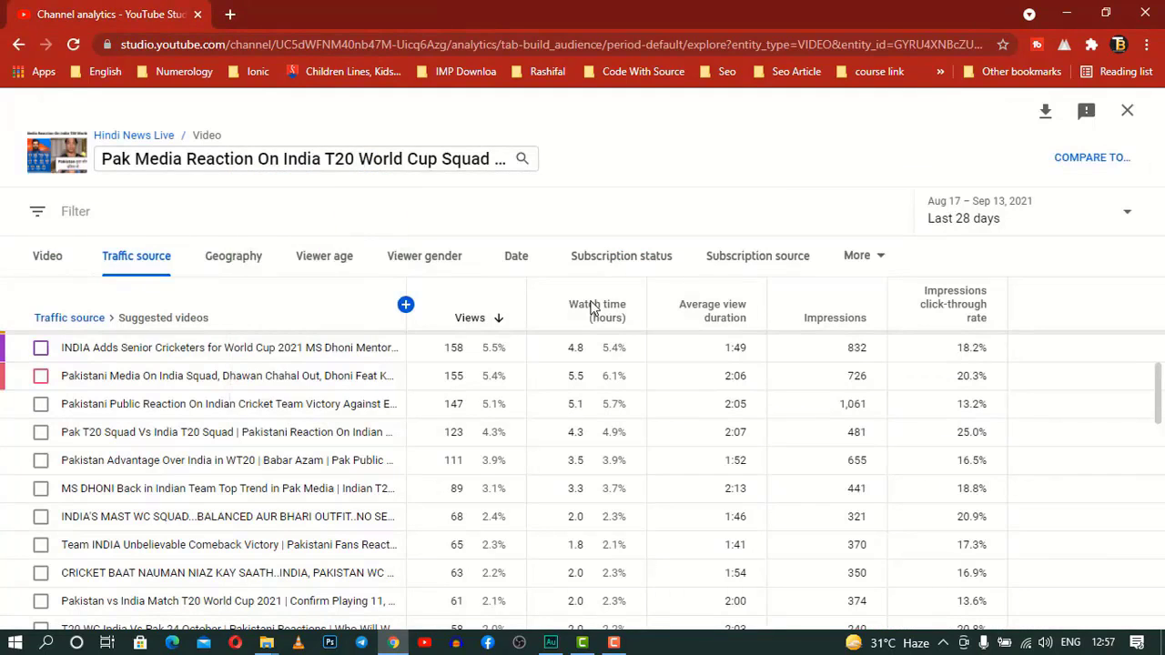
# - Look through the rest of the suggested videos list and return to its highest-traffic entries
pyautogui.scroll(-5, 264, 475)
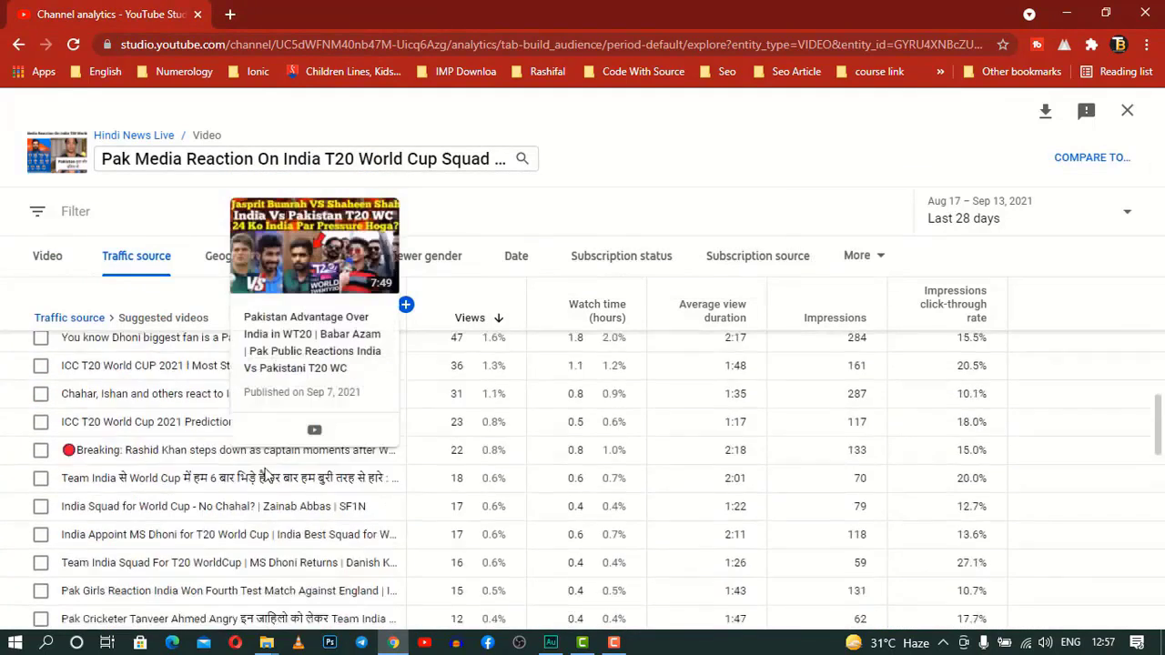
pyautogui.scroll(-3, 264, 476)
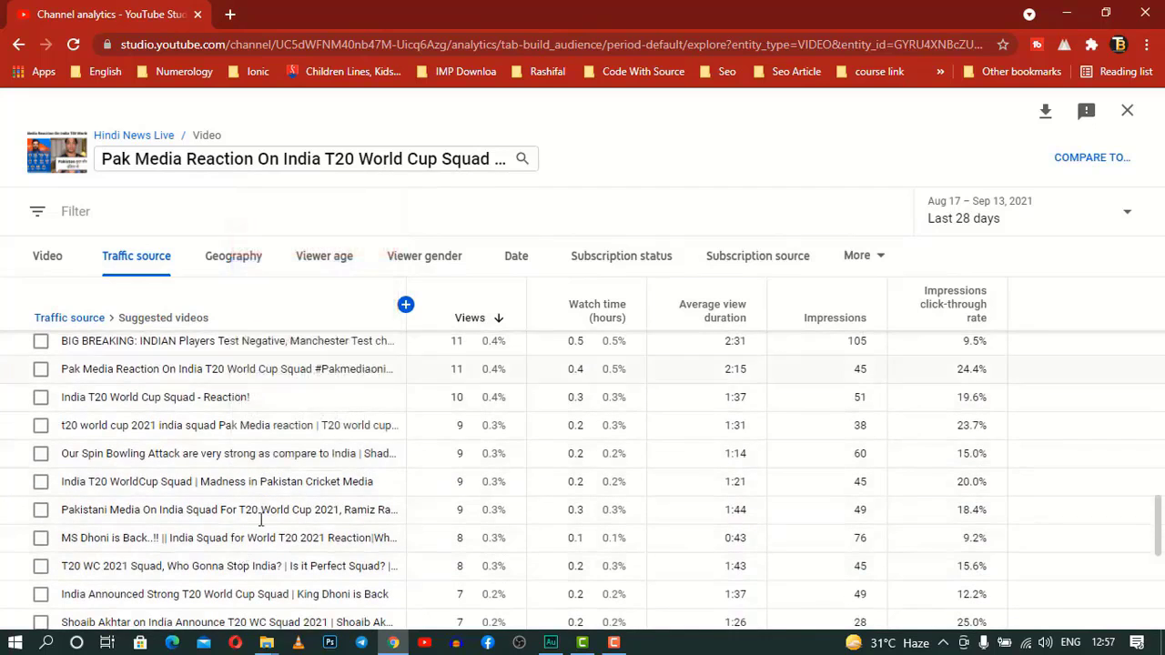
pyautogui.scroll(10, 291, 507)
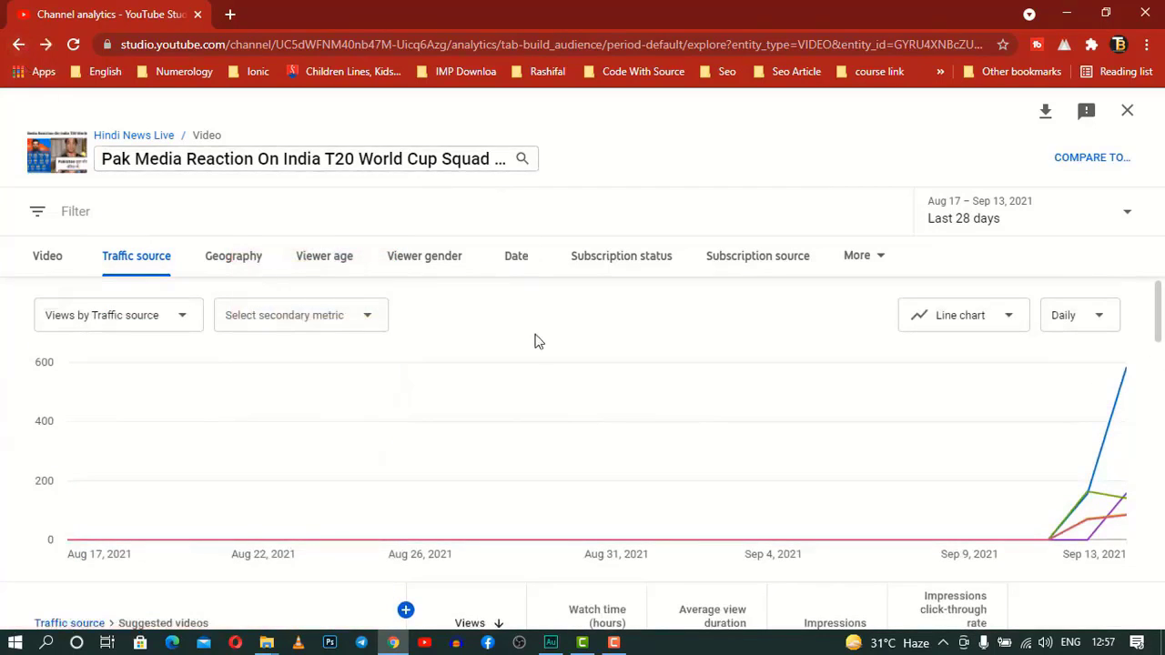
pyautogui.scroll(-3, 537, 341)
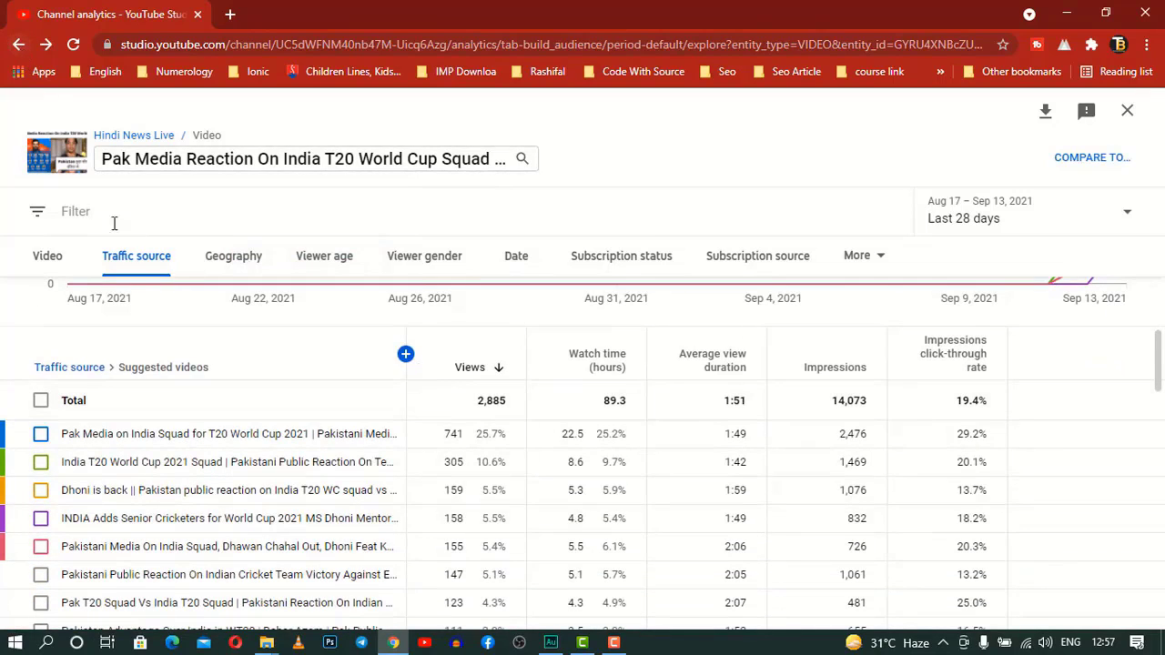
# - Return to the traffic source list, open YouTube search and examine the search terms that lead viewers to the video
pyautogui.click(138, 259)
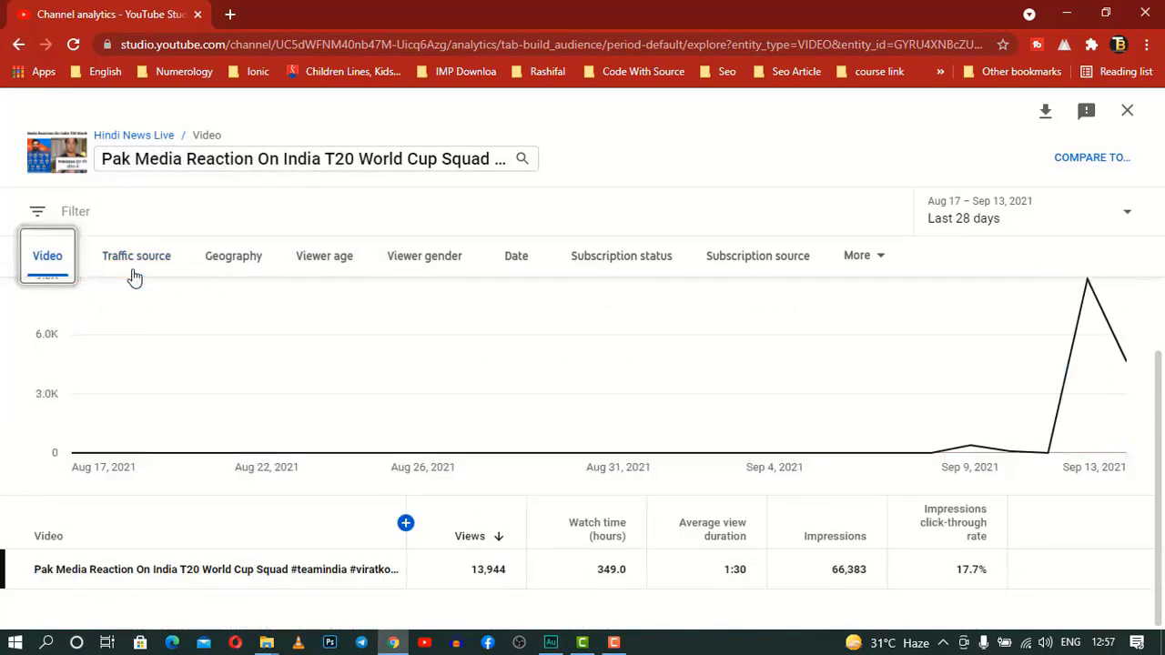
pyautogui.click(165, 260)
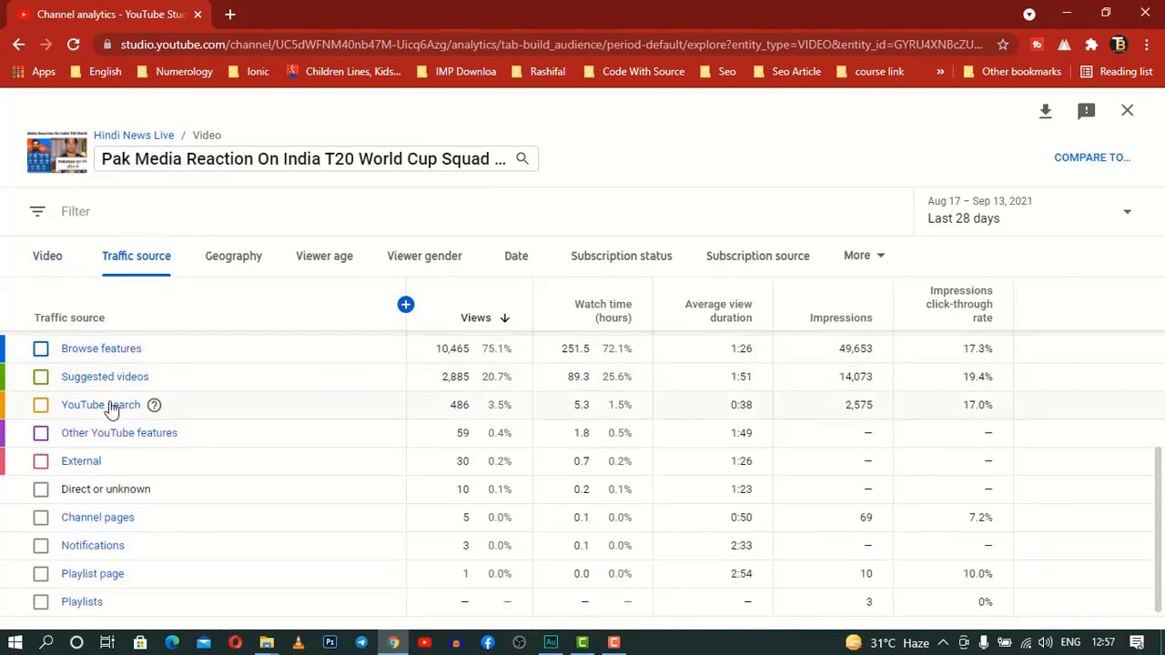
pyautogui.click(115, 409)
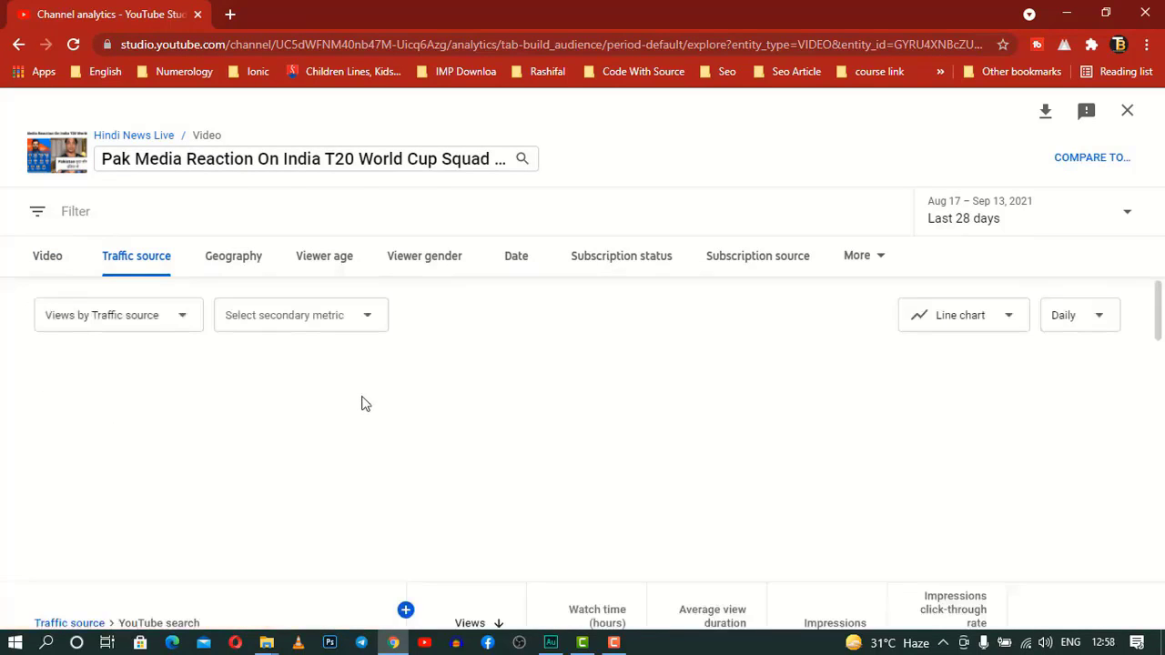
pyautogui.scroll(-1, 361, 404)
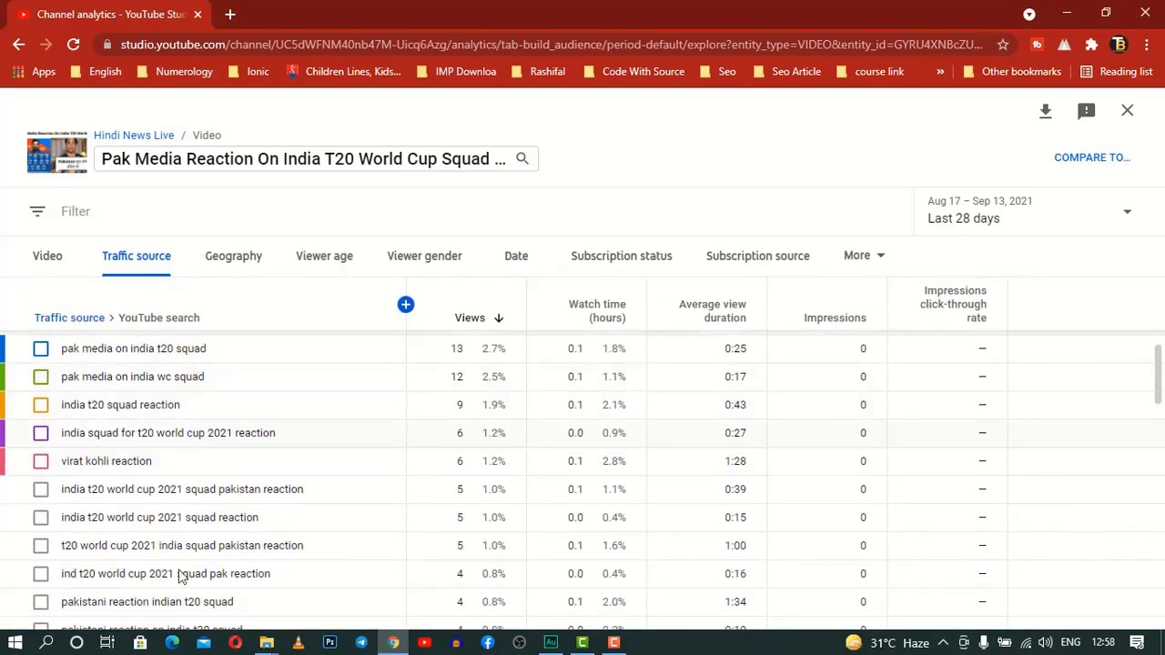
pyautogui.scroll(-1, 268, 472)
pyautogui.scroll(-1, 197, 512)
pyautogui.scroll(4, 204, 510)
pyautogui.scroll(-2, 205, 511)
pyautogui.click(614, 643)
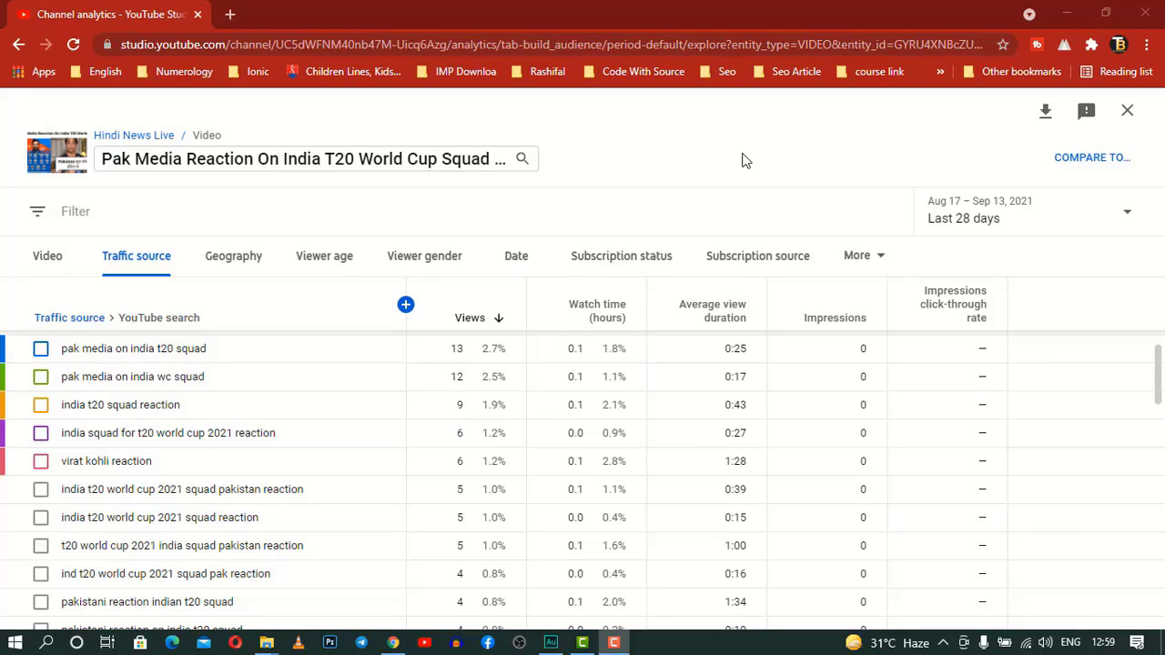
# - Return to the video's traffic source list, open Other YouTube features and examine which features bring views
pyautogui.click(18, 44)
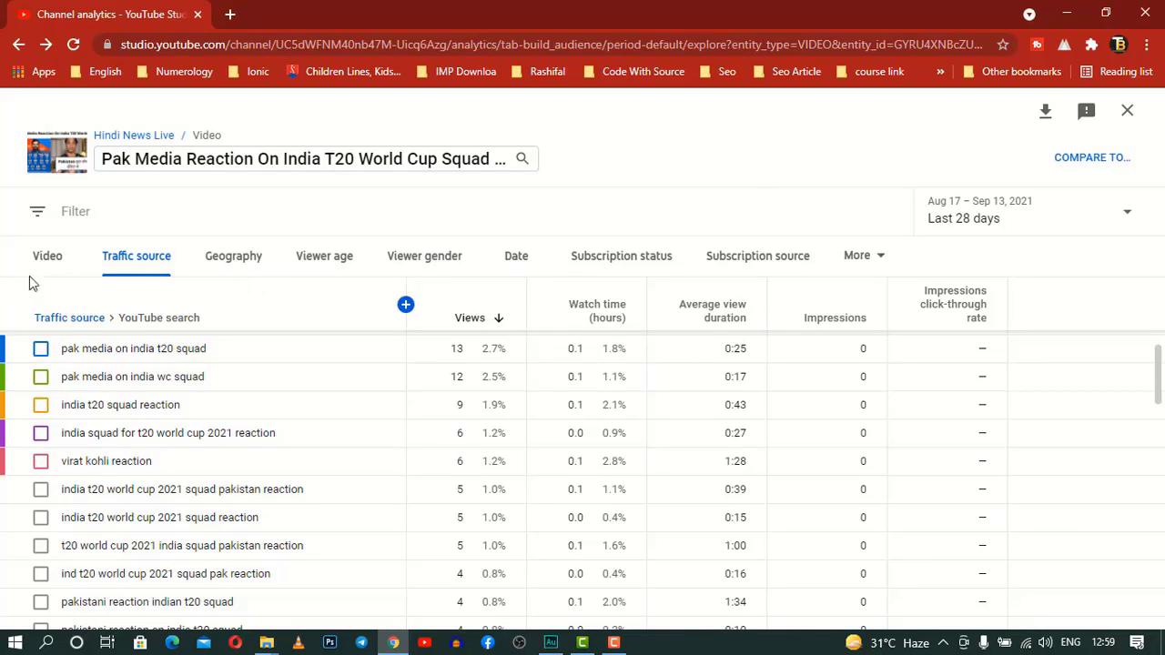
pyautogui.click(135, 280)
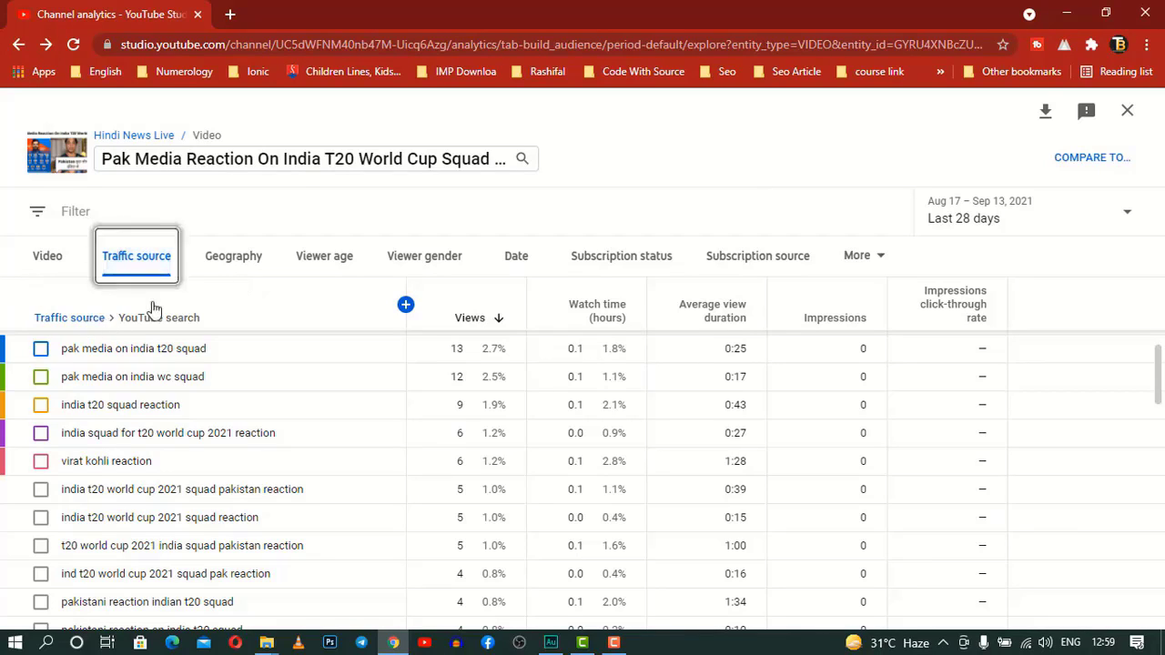
pyautogui.press('Tab')
pyautogui.press('Return')
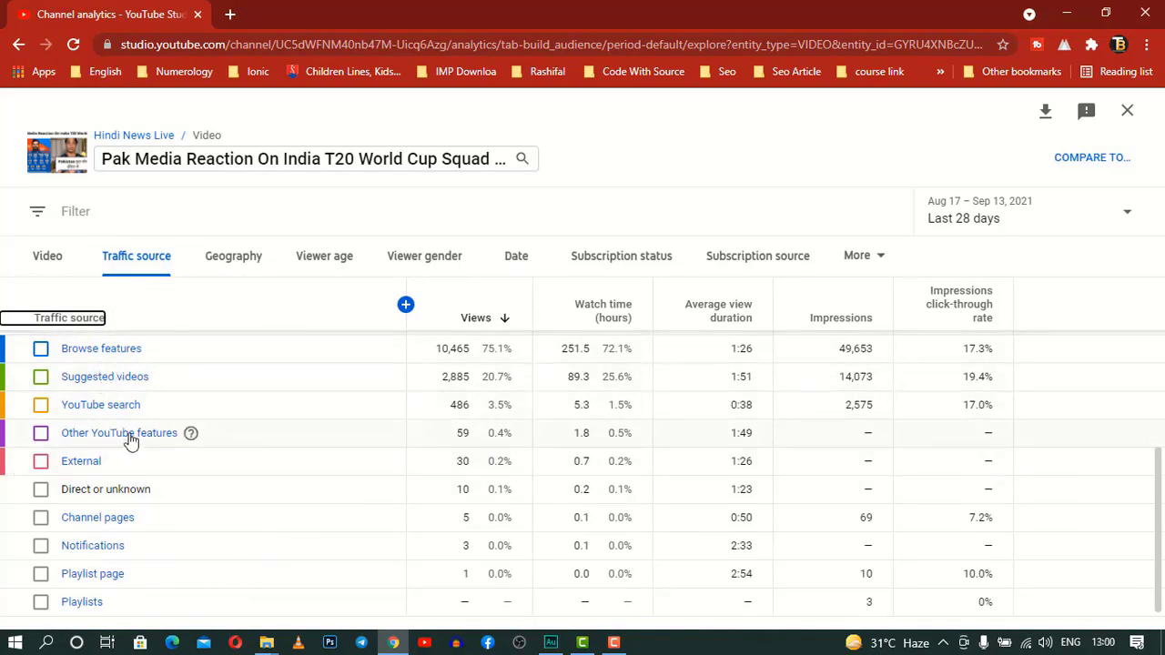
pyautogui.click(354, 446)
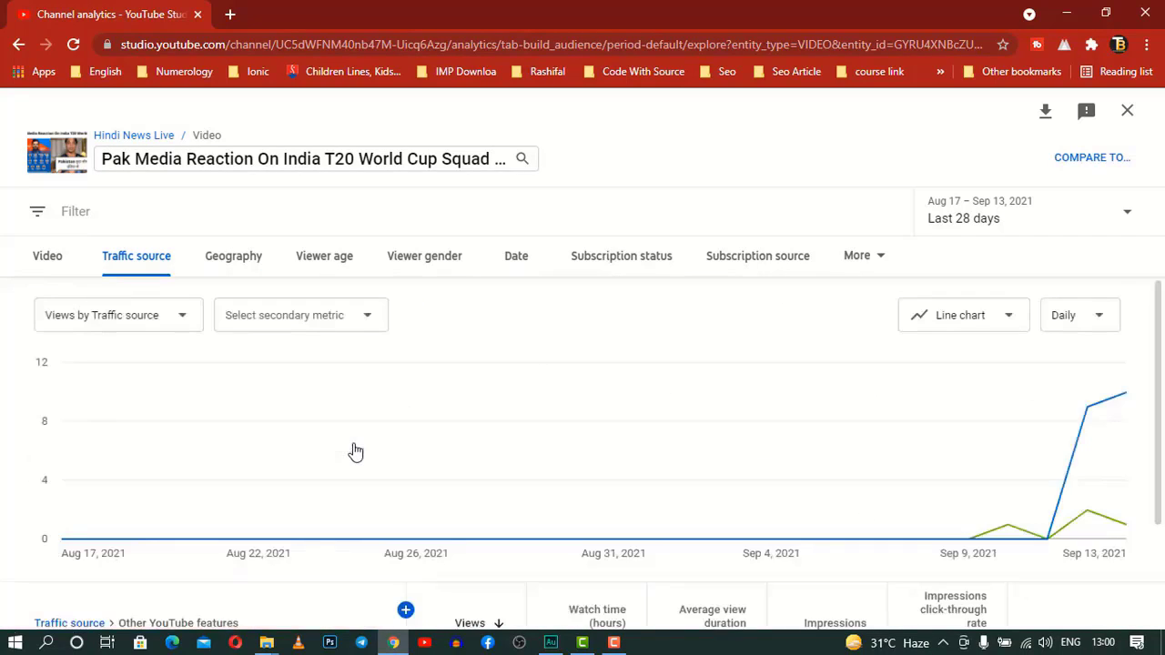
pyautogui.scroll(-2, 355, 453)
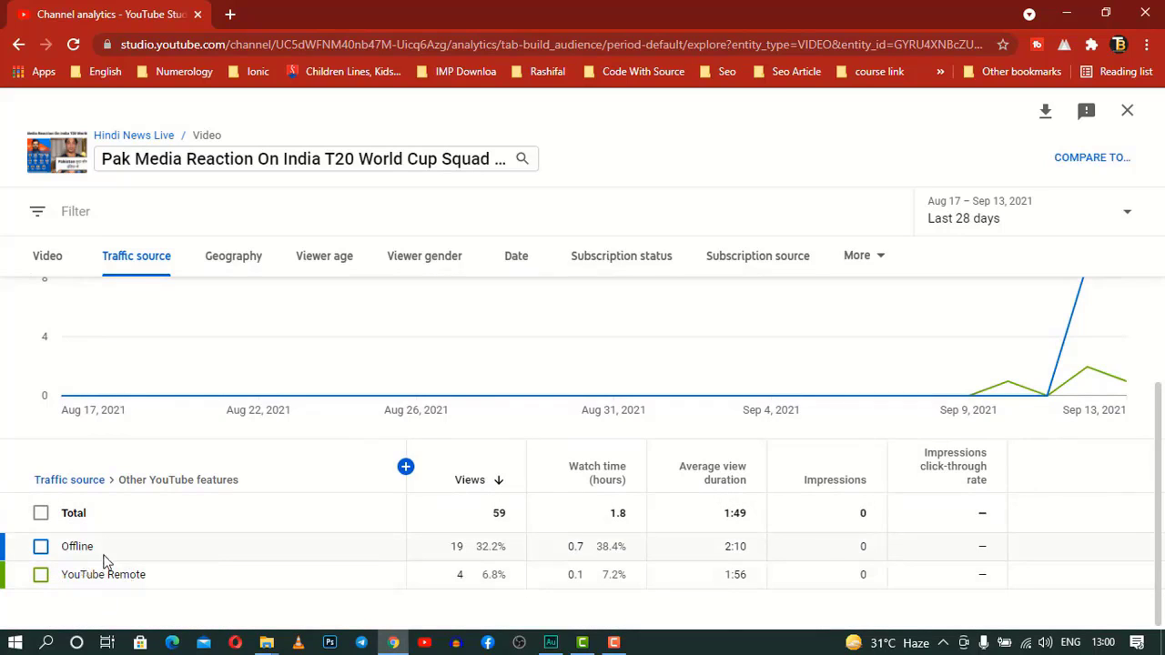
# - Open the External traffic source, examine which outside sites and apps bring views, and return to the traffic source list
pyautogui.click(53, 481)
pyautogui.scroll(-3, 264, 464)
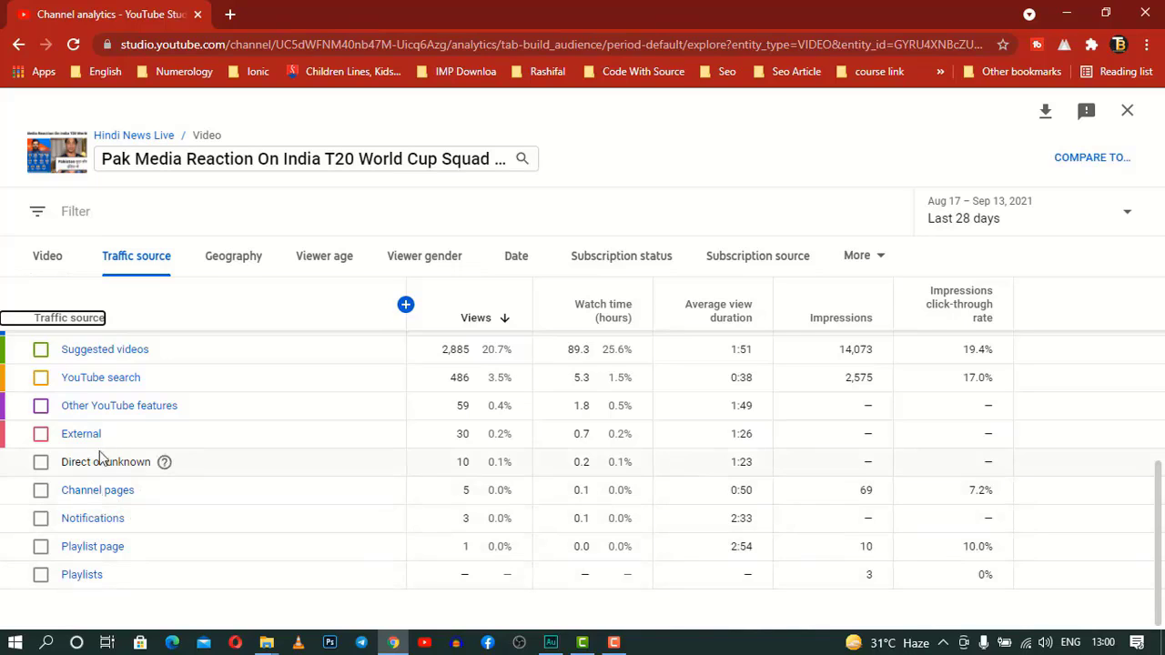
pyautogui.click(238, 430)
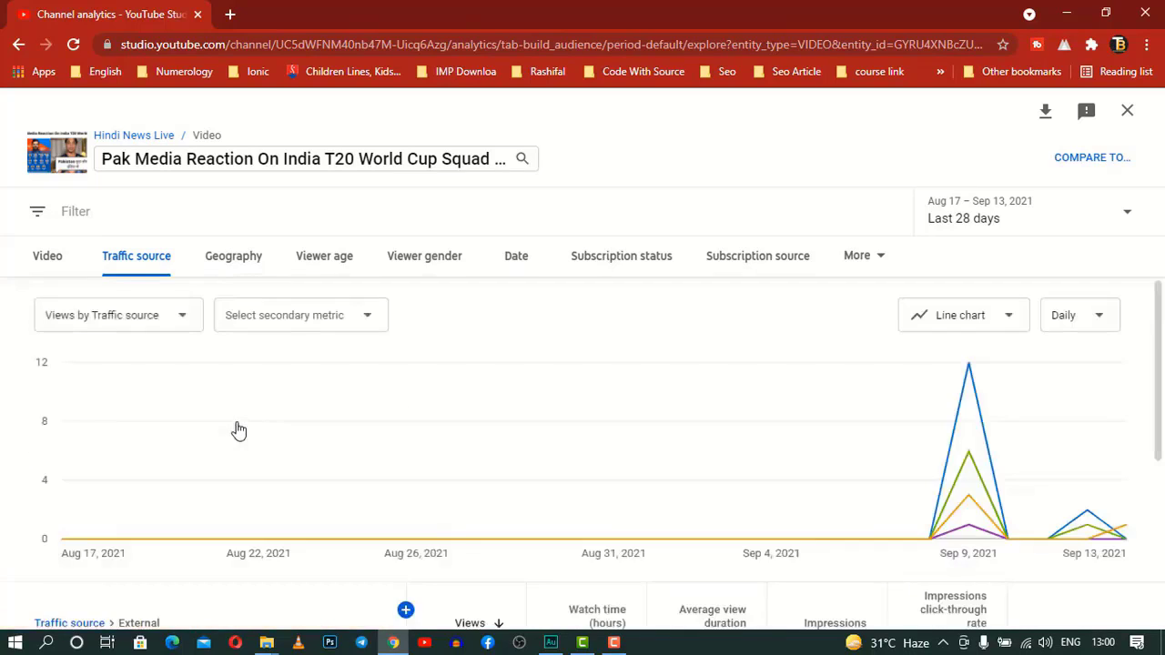
pyautogui.scroll(-3, 238, 431)
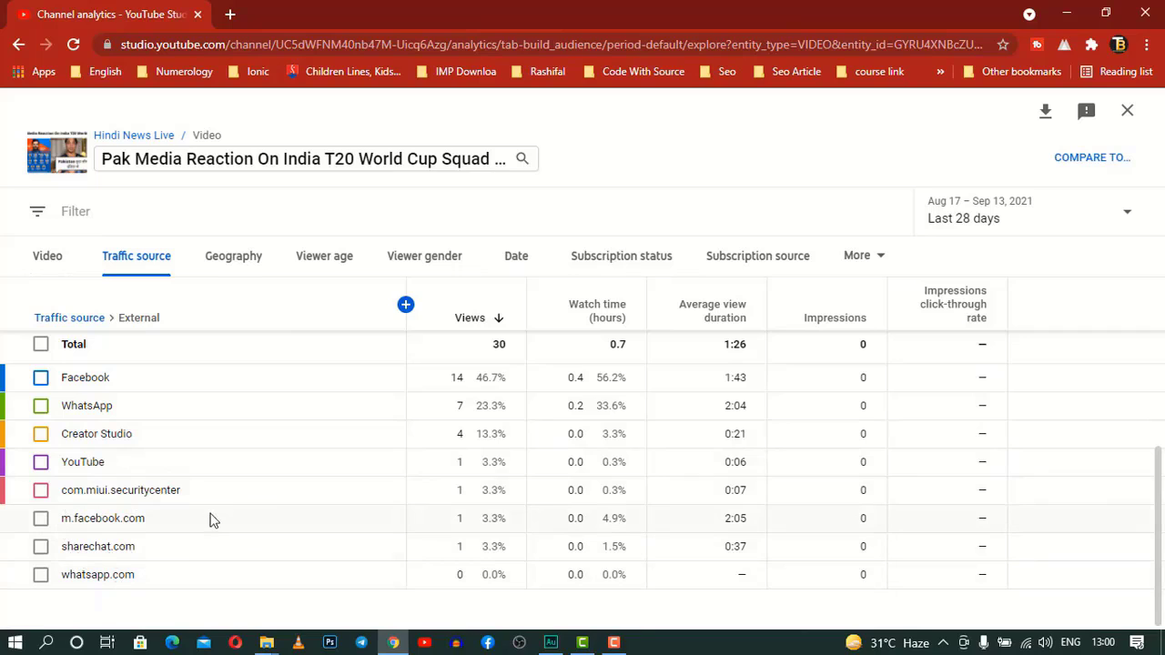
pyautogui.scroll(1, 210, 518)
pyautogui.click(50, 396)
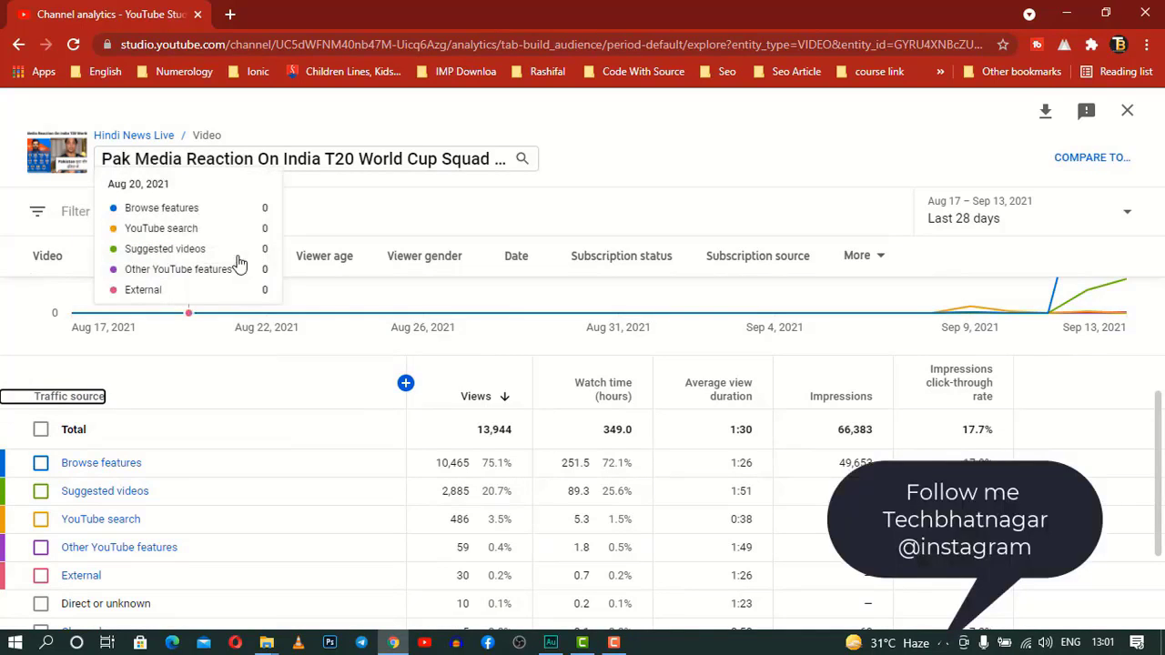
# - Break the video's views down by viewer age and compare the shares of the 18–24 and 25–34 groups
pyautogui.click(317, 259)
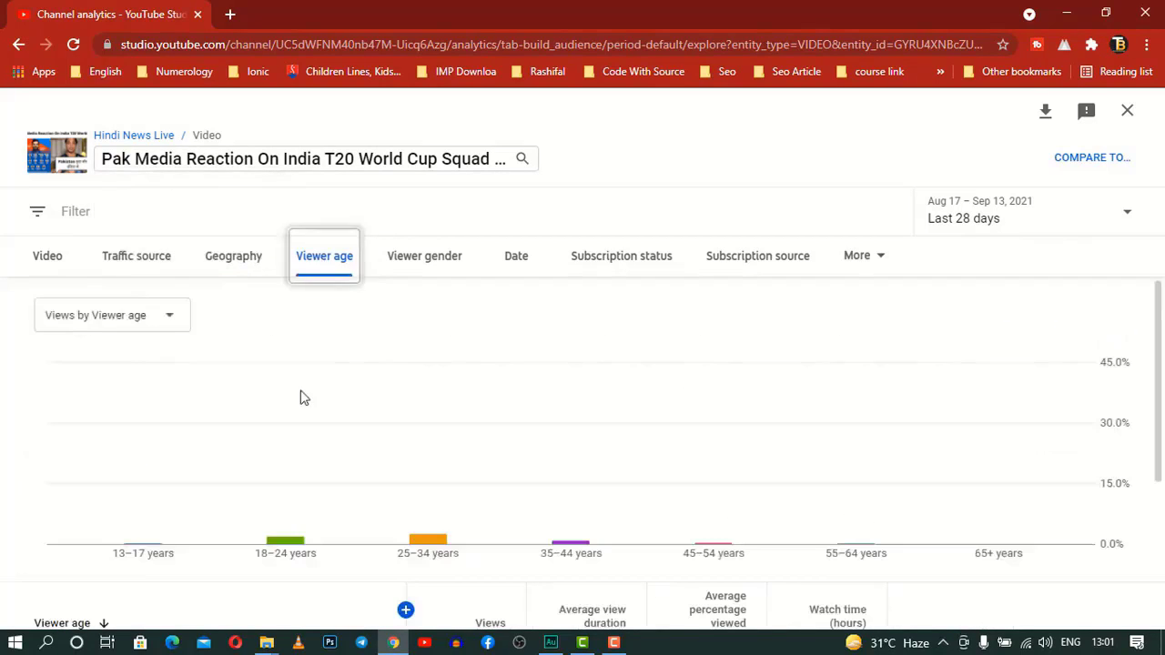
pyautogui.scroll(-2, 669, 446)
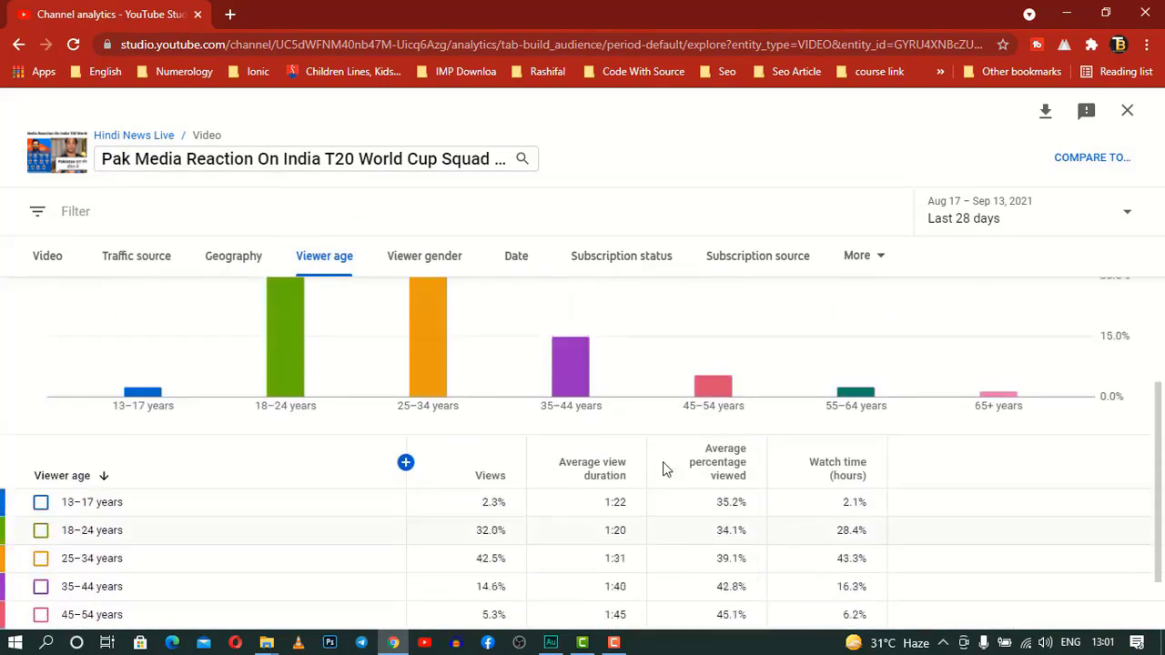
pyautogui.scroll(2, 663, 469)
pyautogui.moveTo(281, 452)
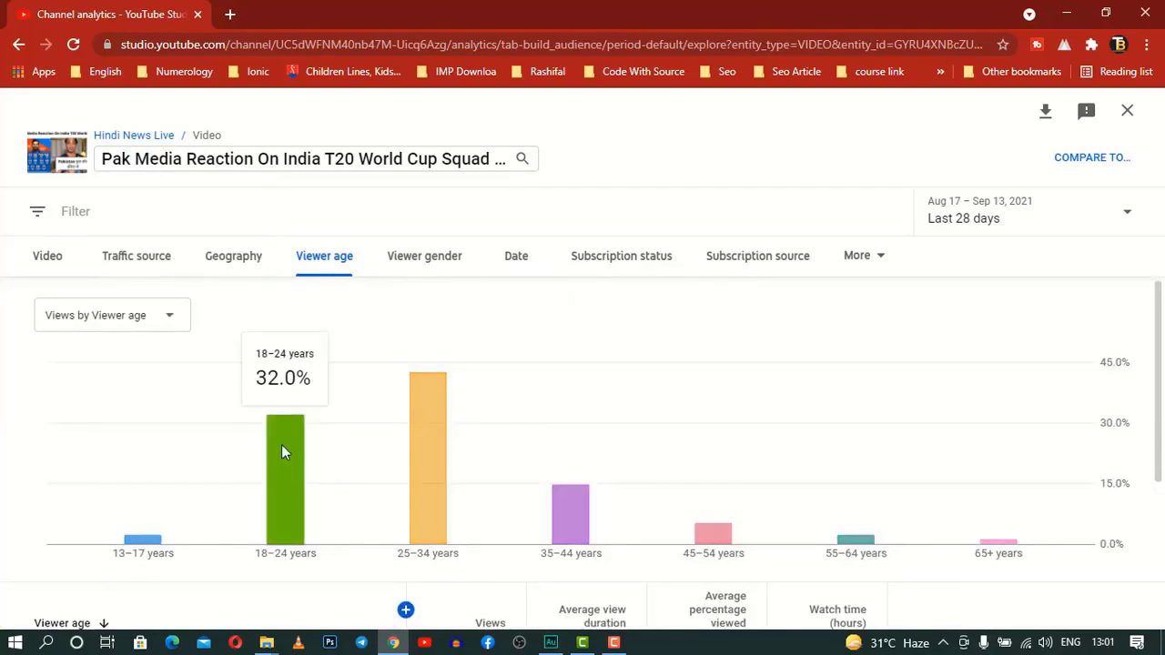
pyautogui.moveTo(423, 440)
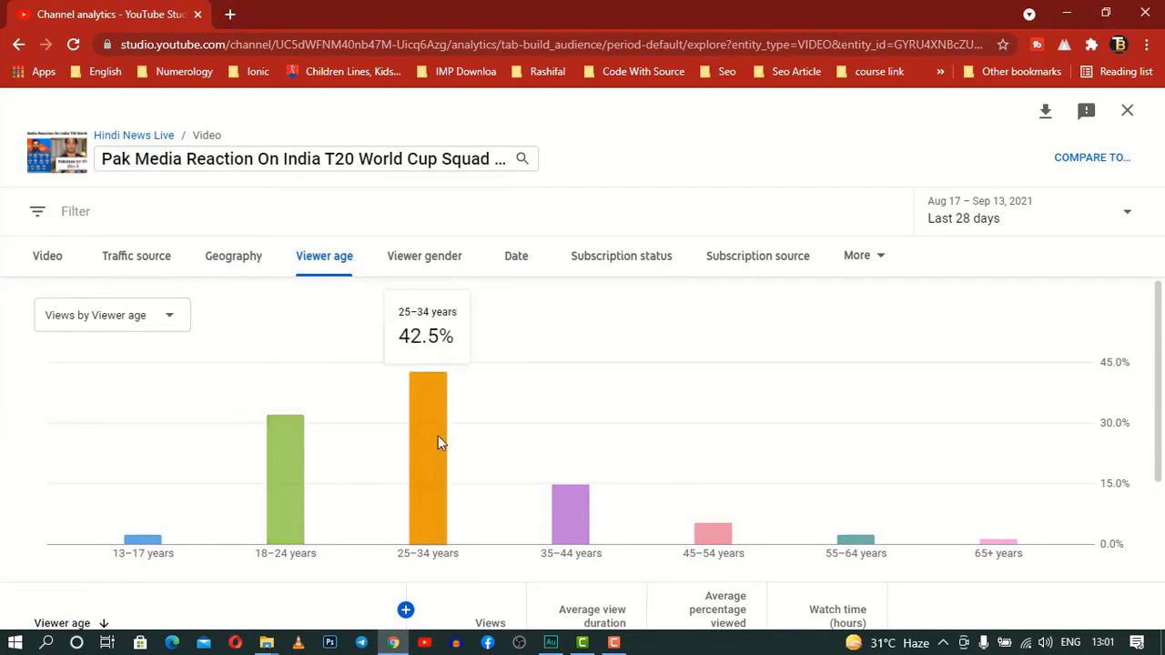
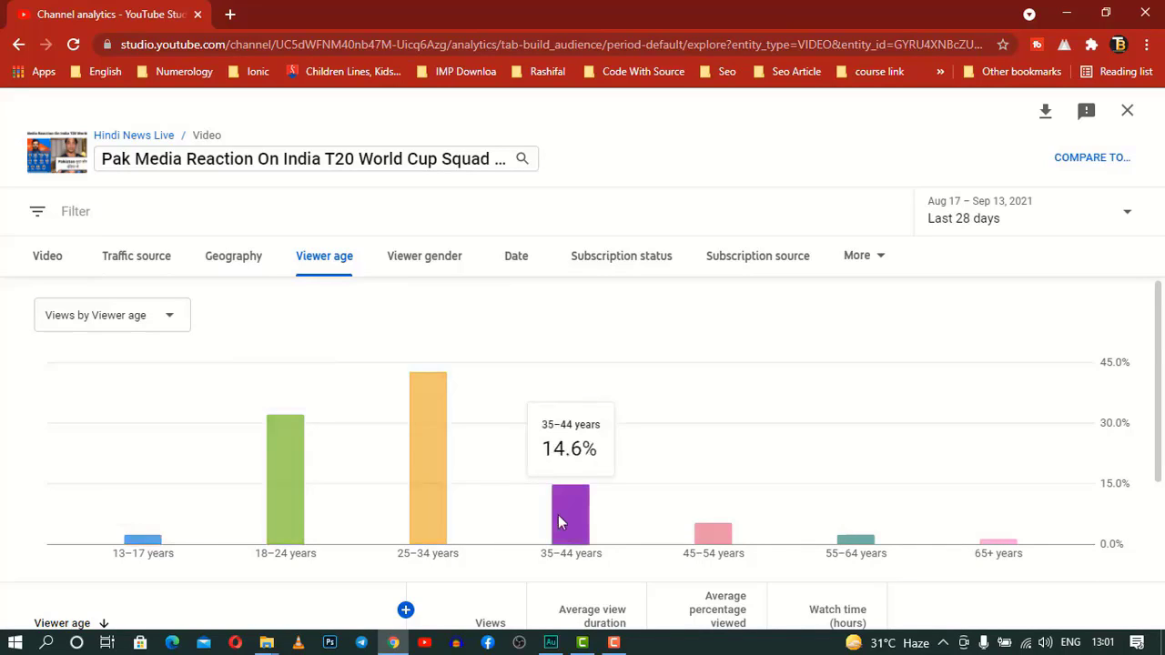
# - Break the video's views down by geography and look through the full country list
pyautogui.click(238, 268)
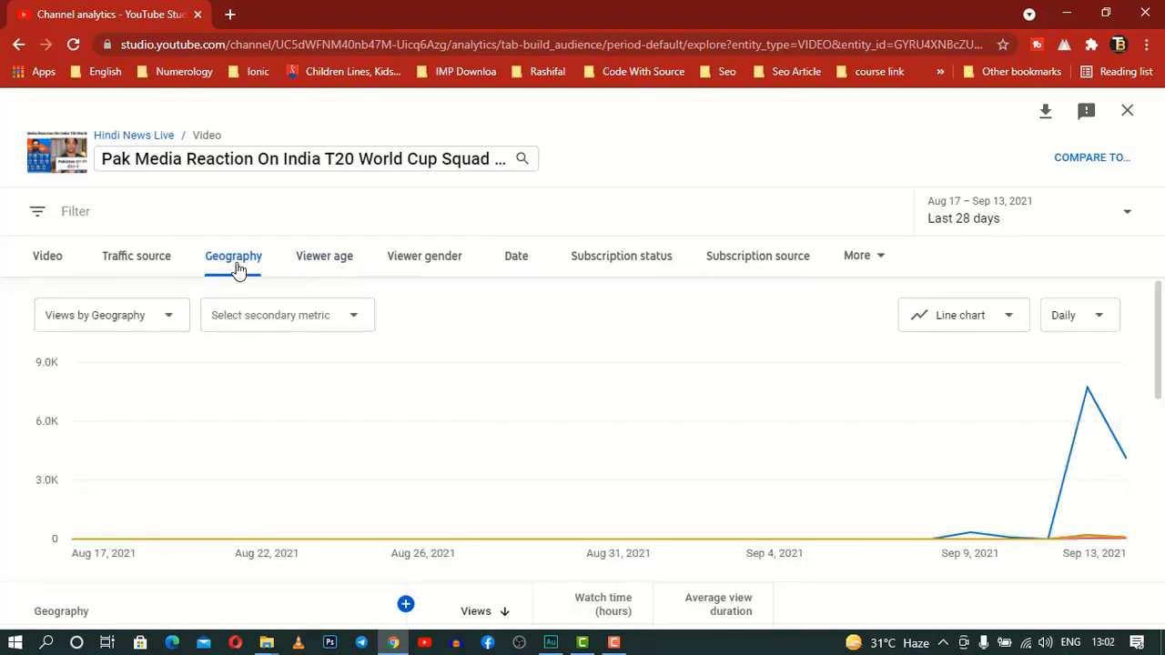
pyautogui.scroll(-3, 367, 397)
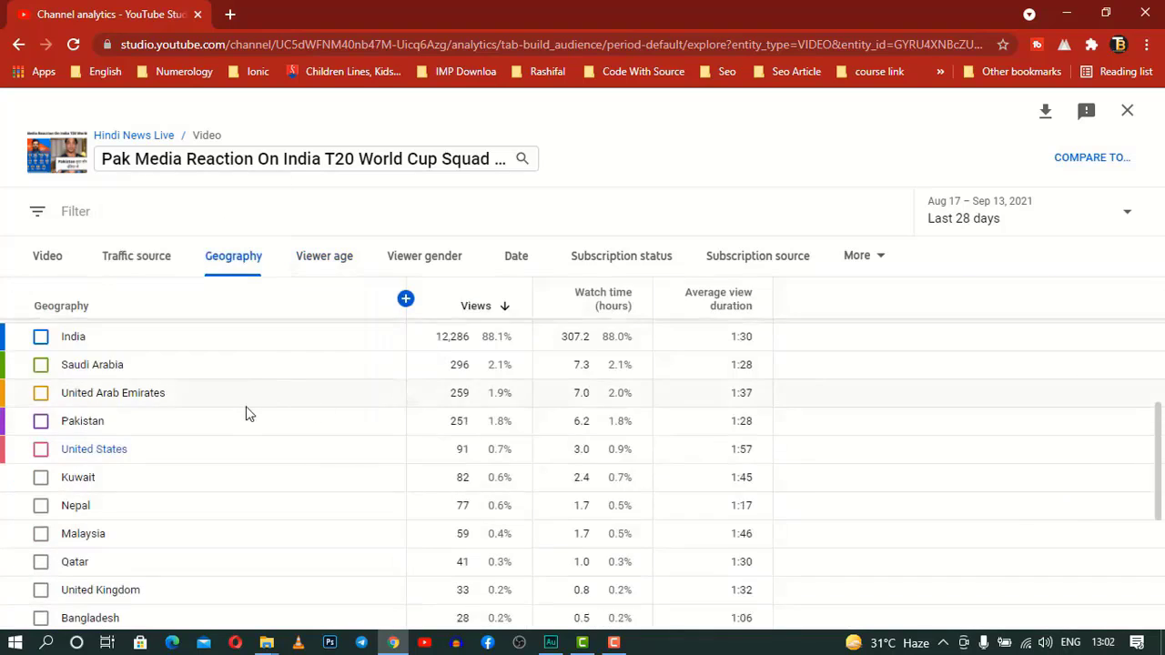
pyautogui.scroll(1, 249, 410)
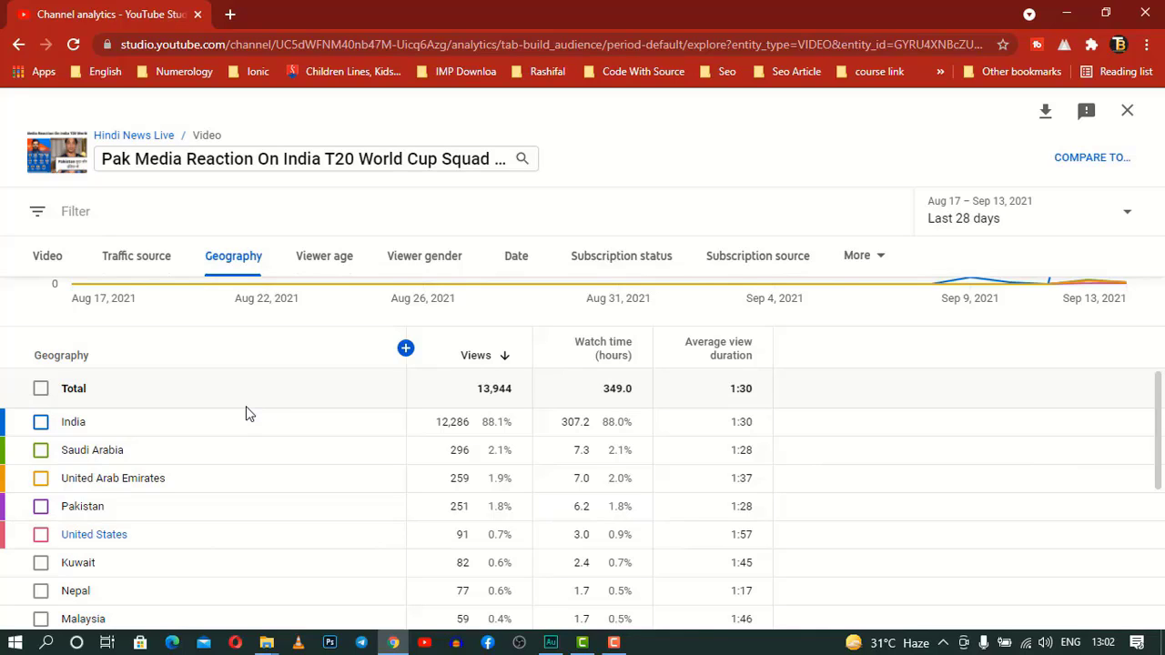
pyautogui.scroll(-3, 164, 520)
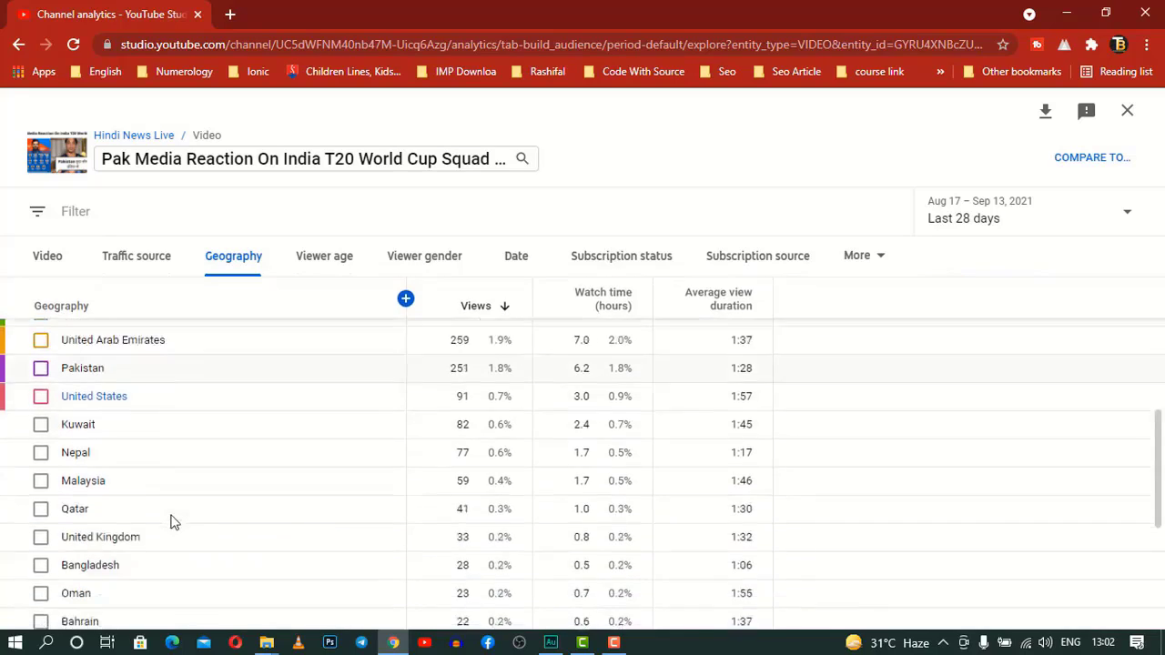
pyautogui.scroll(-3, 174, 520)
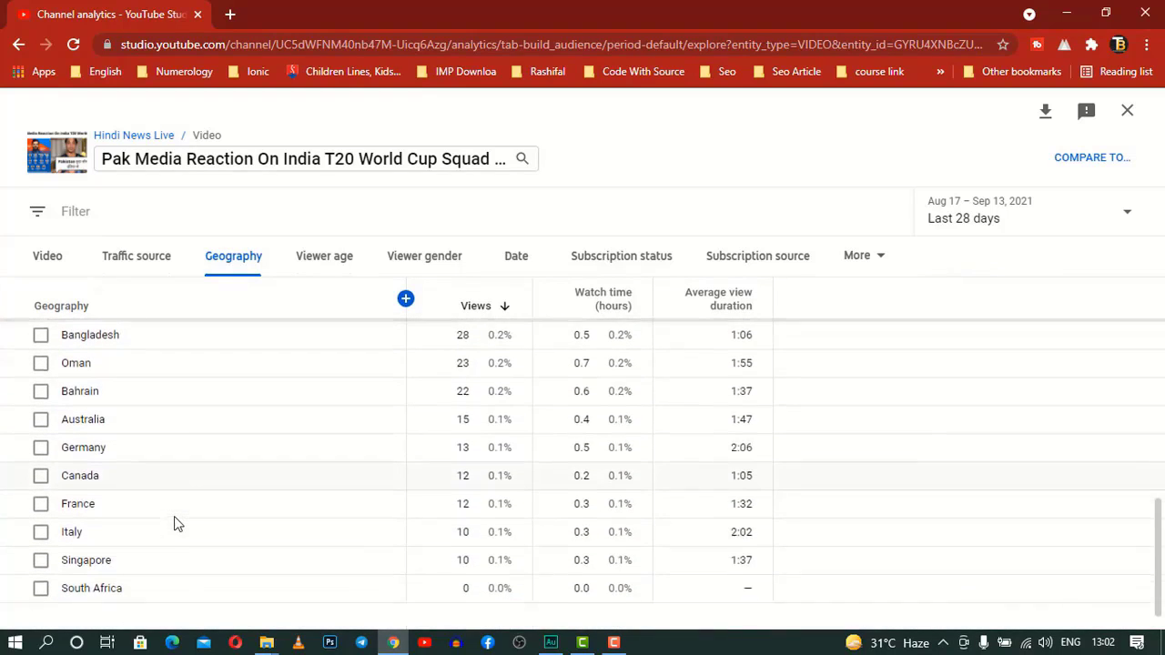
pyautogui.scroll(1, 175, 522)
pyautogui.scroll(3, 178, 524)
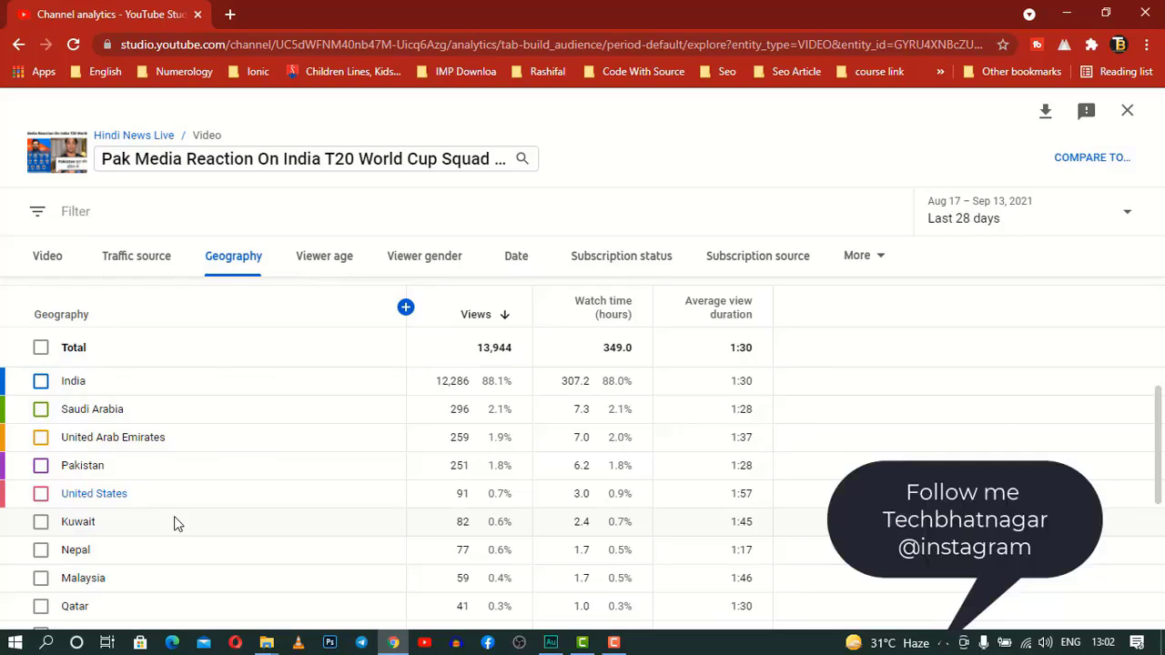
# - Break the video's views down by viewer gender and compare the male and female shares
pyautogui.click(449, 263)
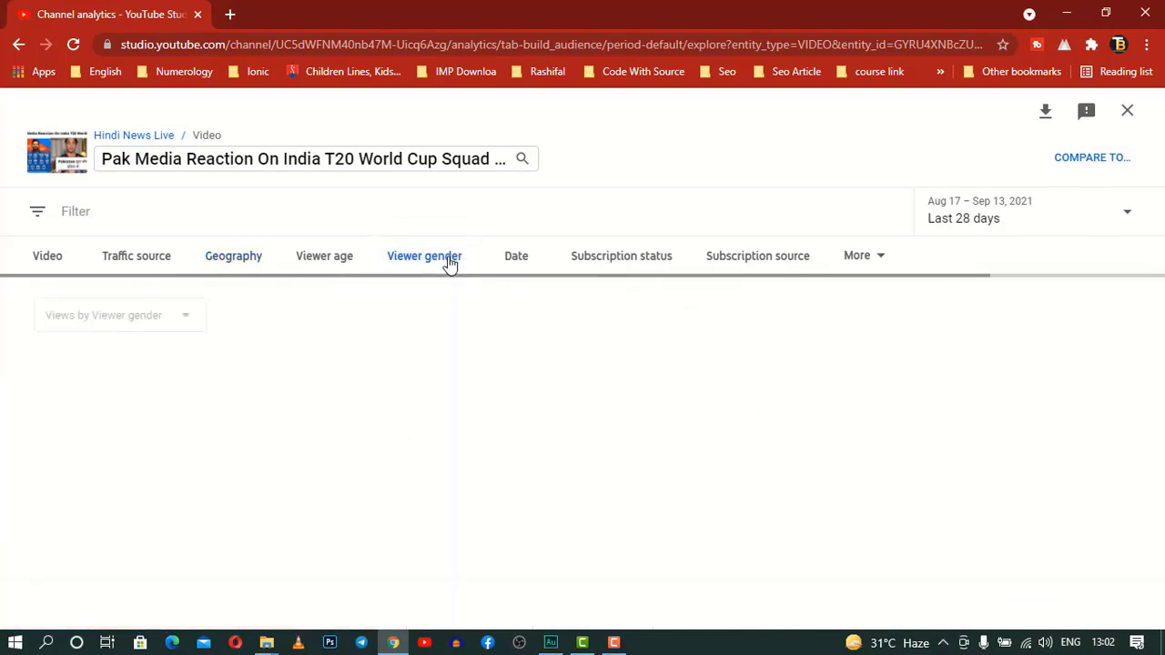
pyautogui.scroll(-1, 442, 364)
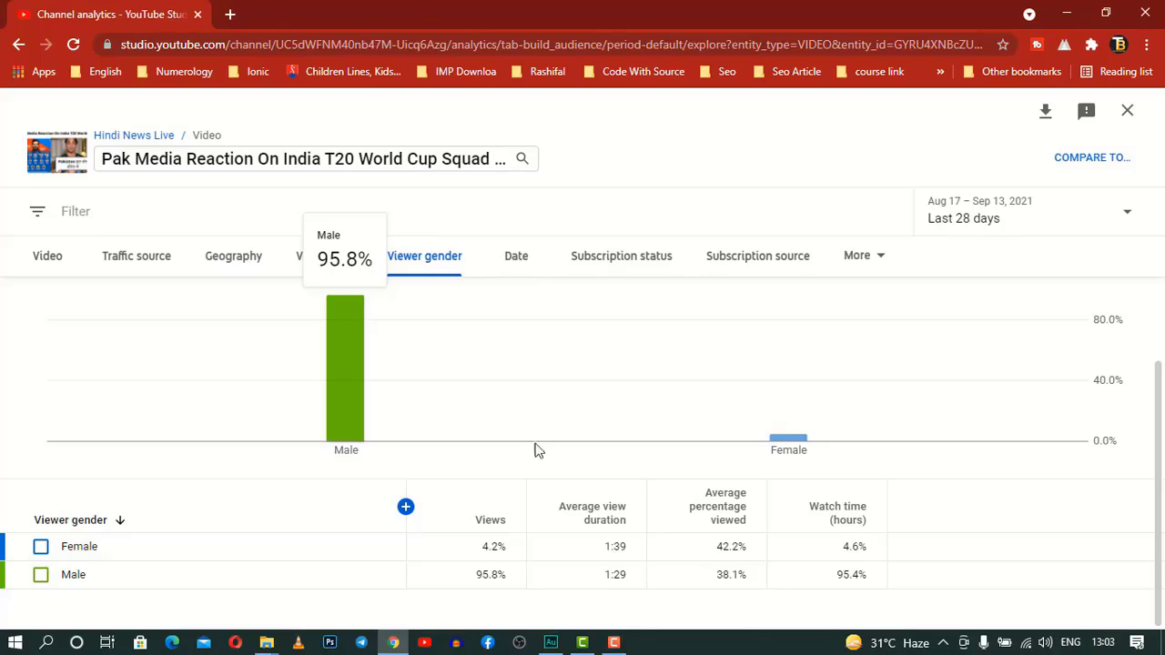
pyautogui.moveTo(784, 446)
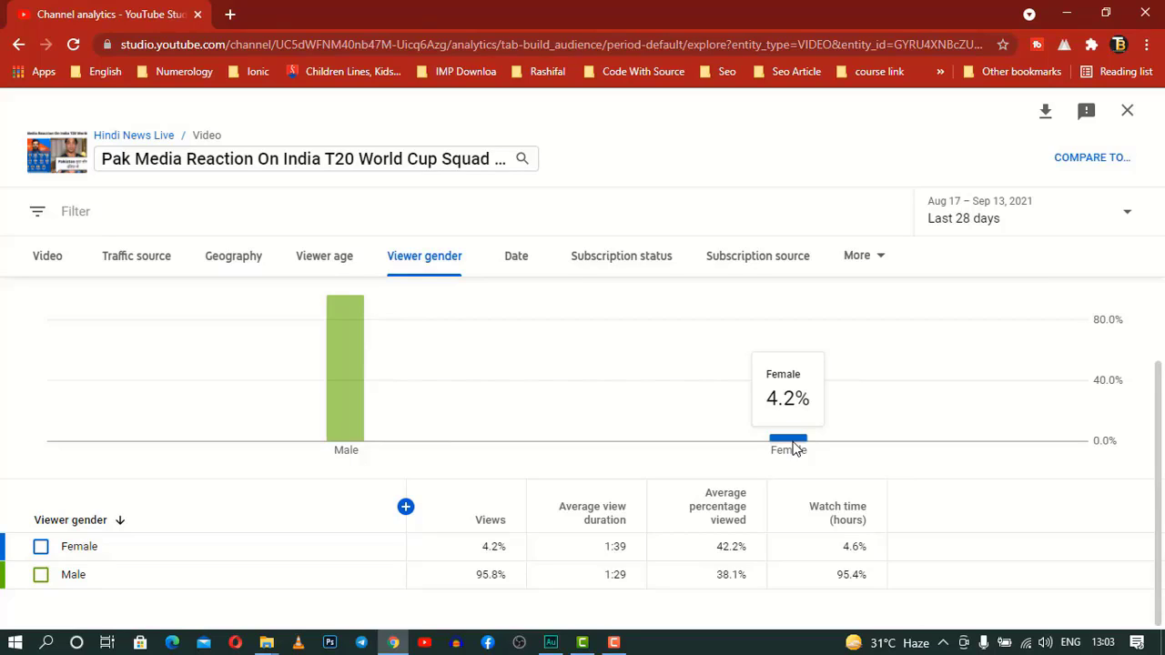
# - Break the video's performance down by date and examine the daily views, watch time and average view duration
pyautogui.click(521, 264)
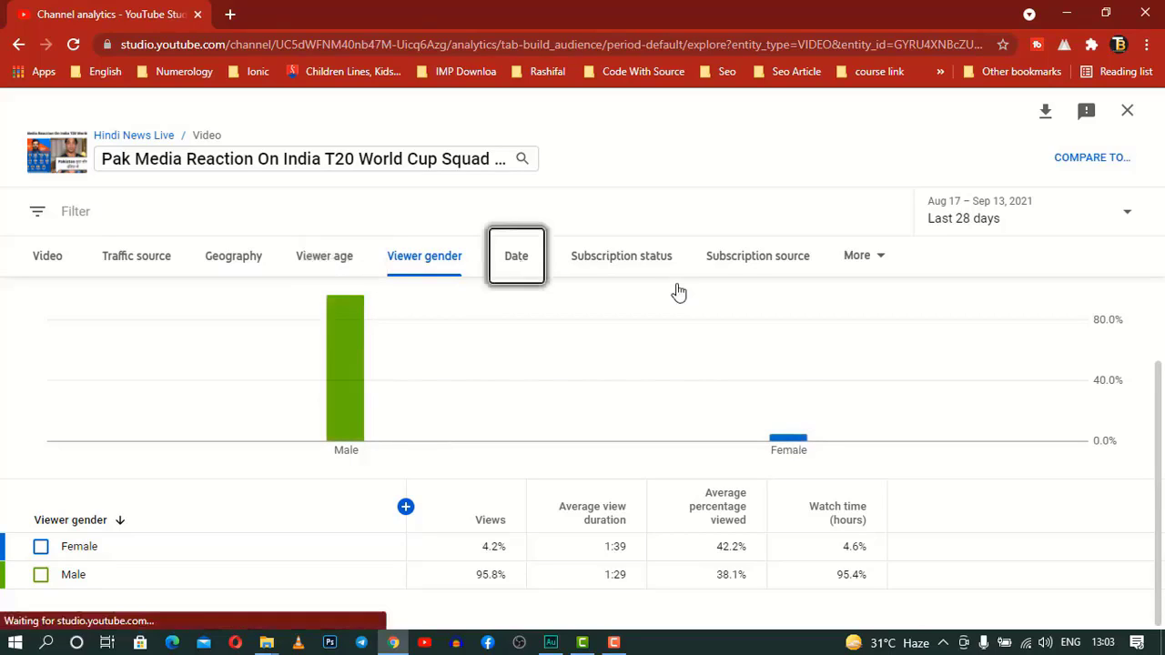
pyautogui.scroll(-2, 622, 474)
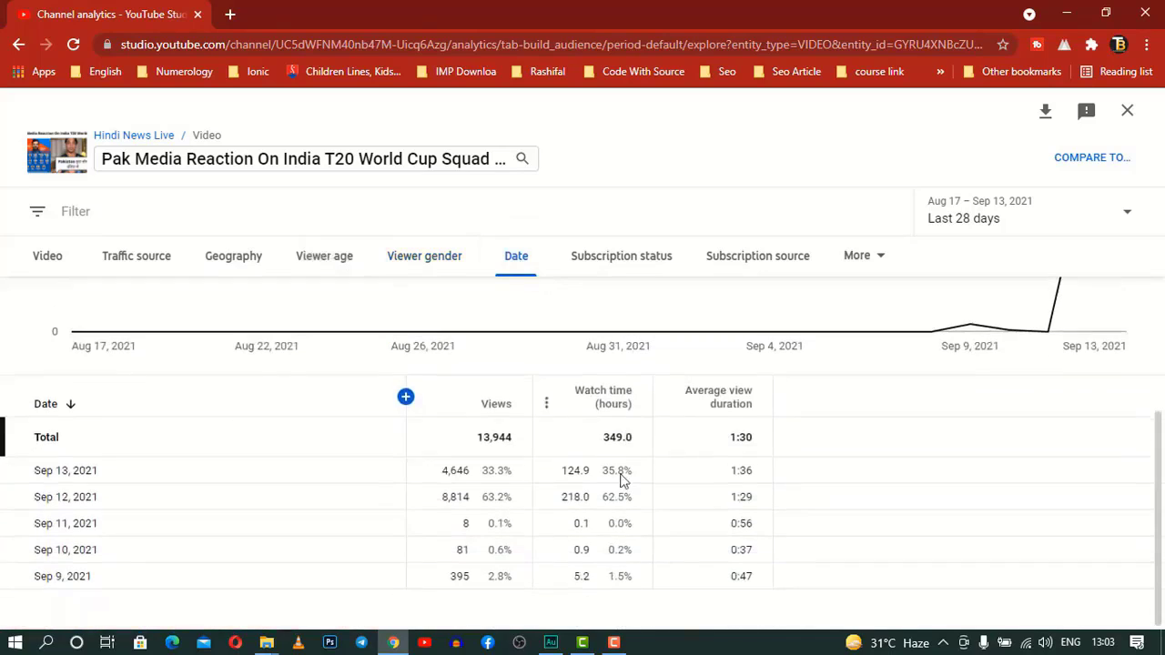
pyautogui.scroll(2, 737, 467)
pyautogui.scroll(-2, 738, 467)
pyautogui.scroll(1, 763, 510)
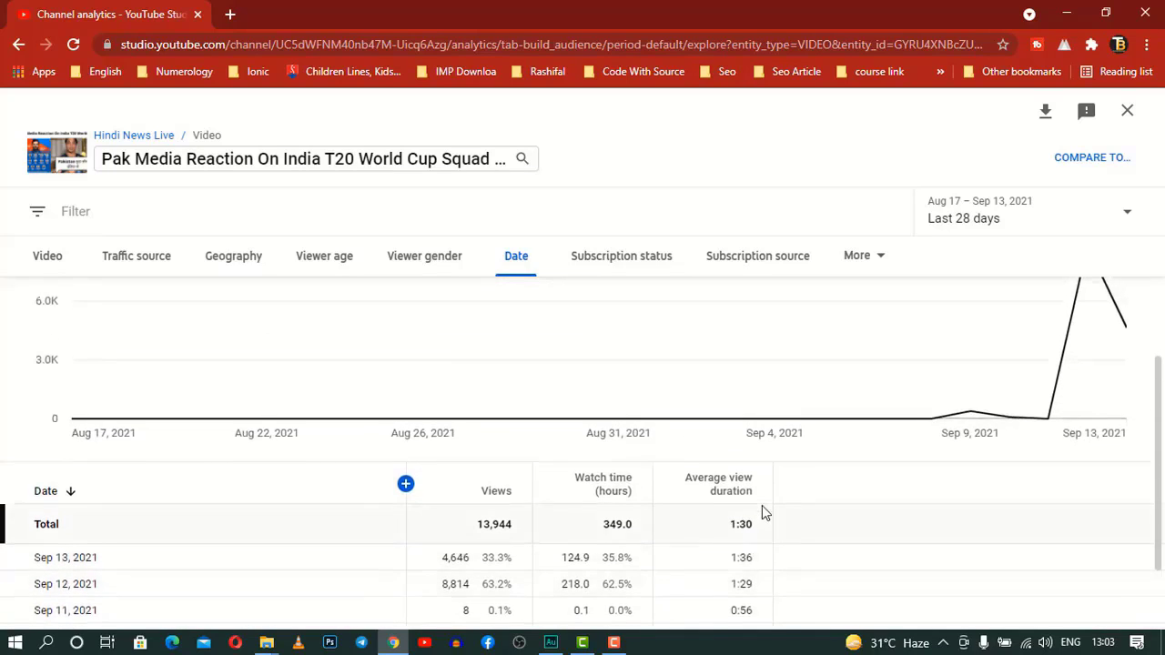
pyautogui.scroll(2, 761, 506)
# - Examine the video's views by subscription status, then its subscribers gained and lost by subscription source
pyautogui.click(642, 265)
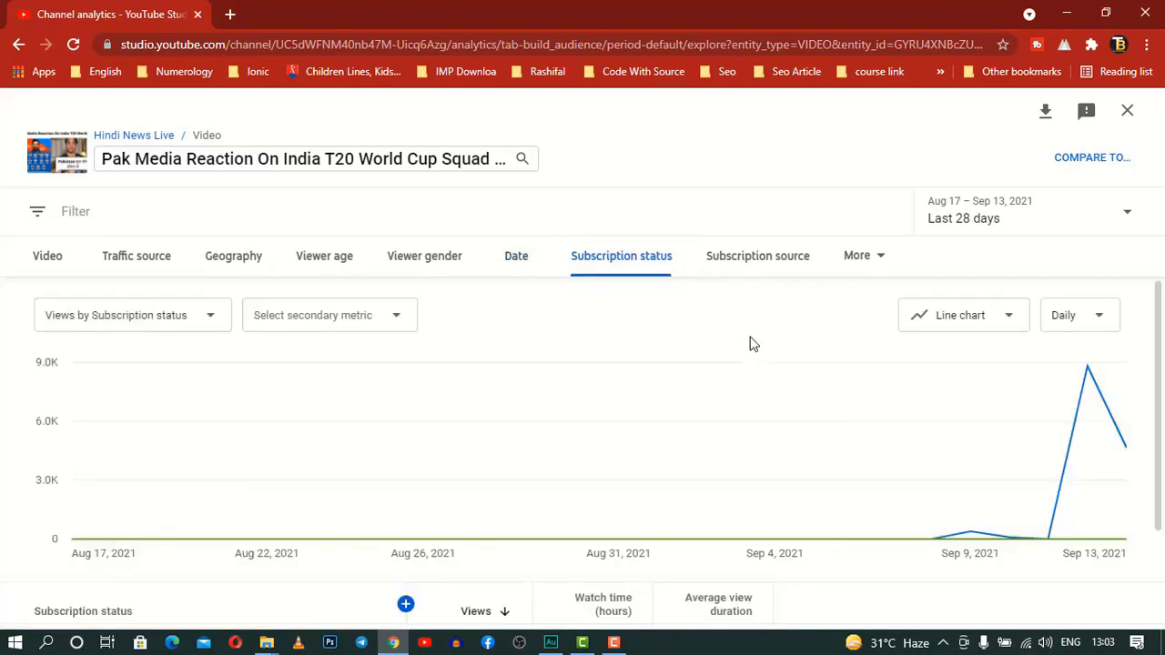
pyautogui.scroll(-2, 752, 346)
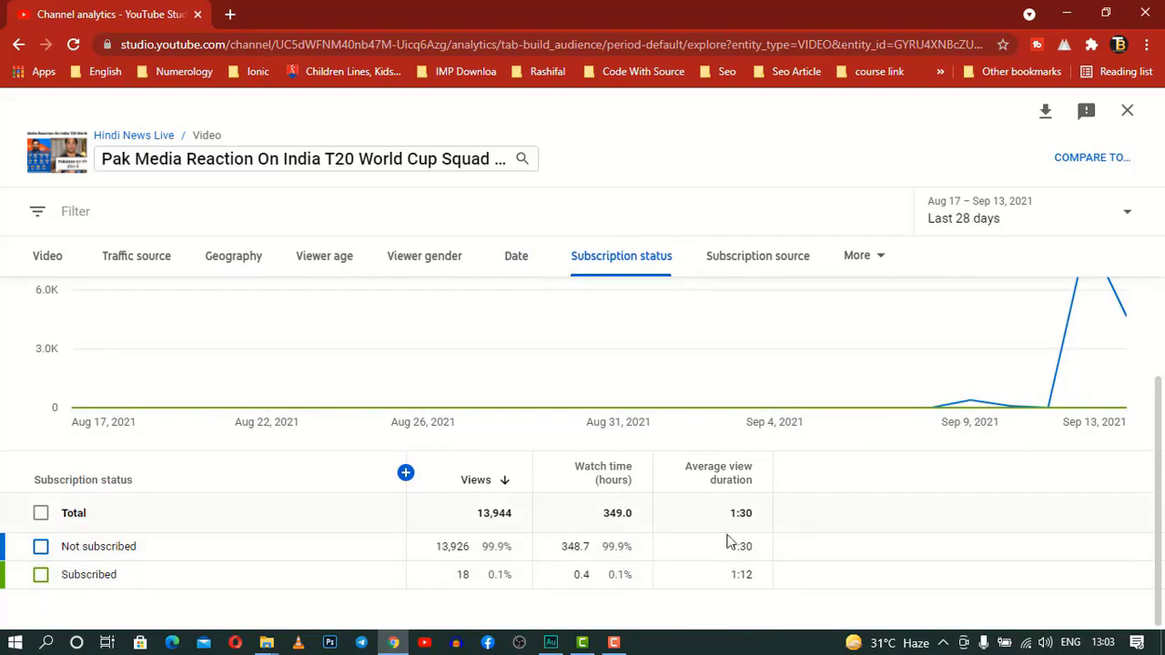
pyautogui.scroll(1, 744, 554)
pyautogui.scroll(3, 745, 552)
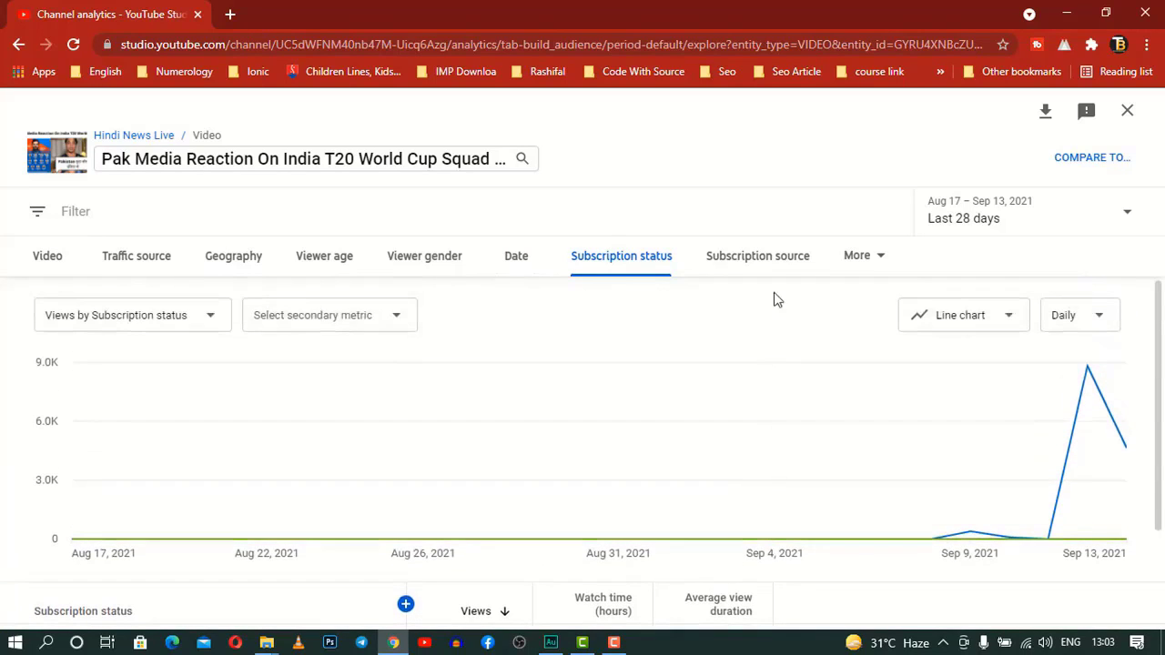
pyautogui.click(777, 288)
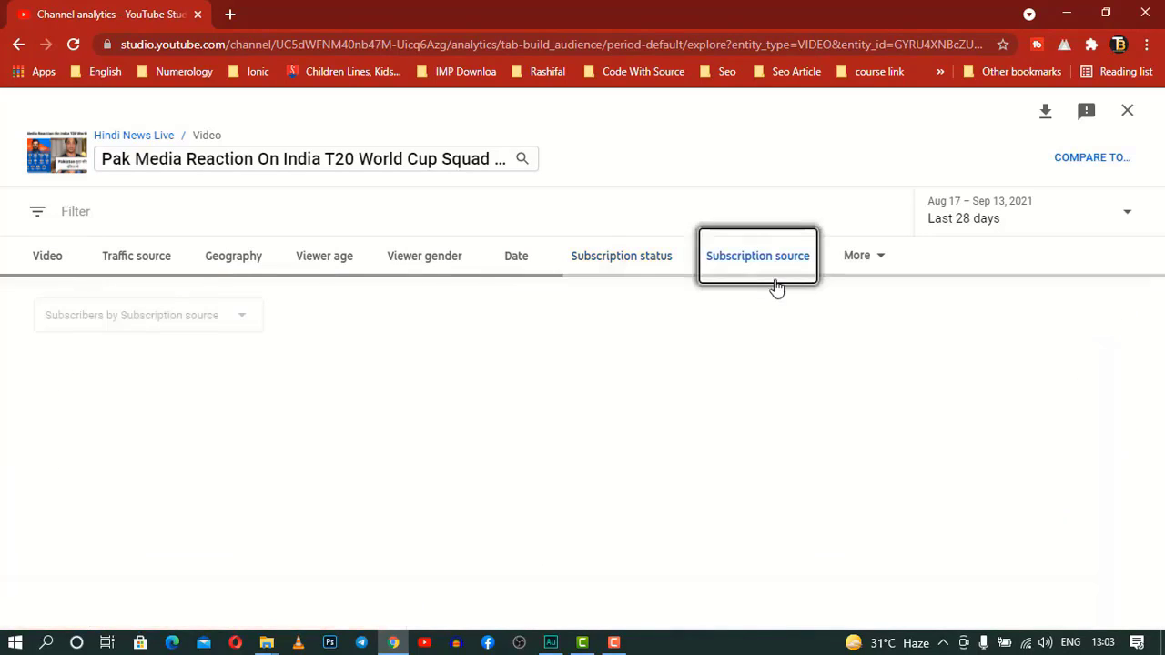
pyautogui.scroll(-3, 752, 451)
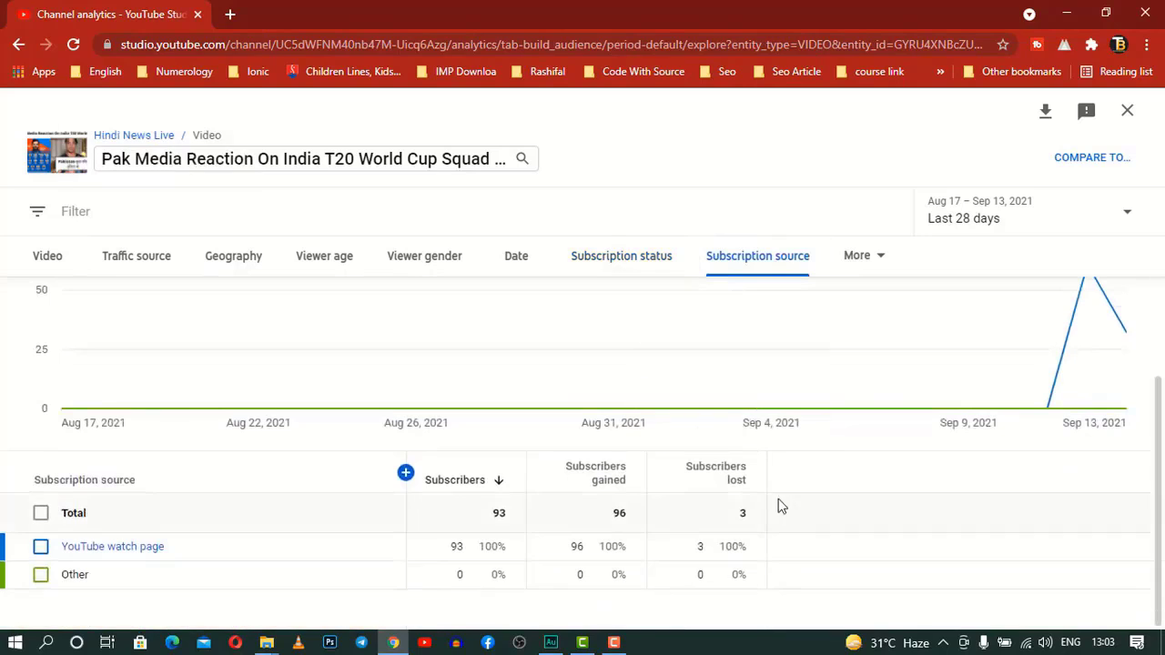
# - Break the video's views down by device type, examine the devices used, and open the list of available report filters
pyautogui.click(880, 266)
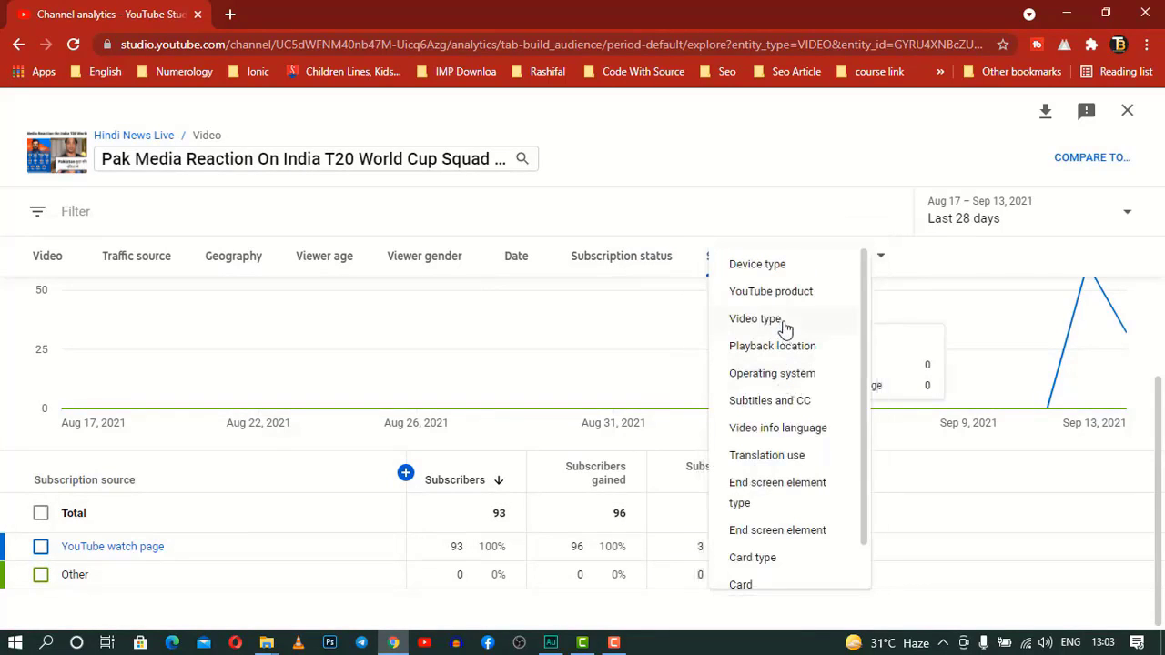
pyautogui.click(780, 272)
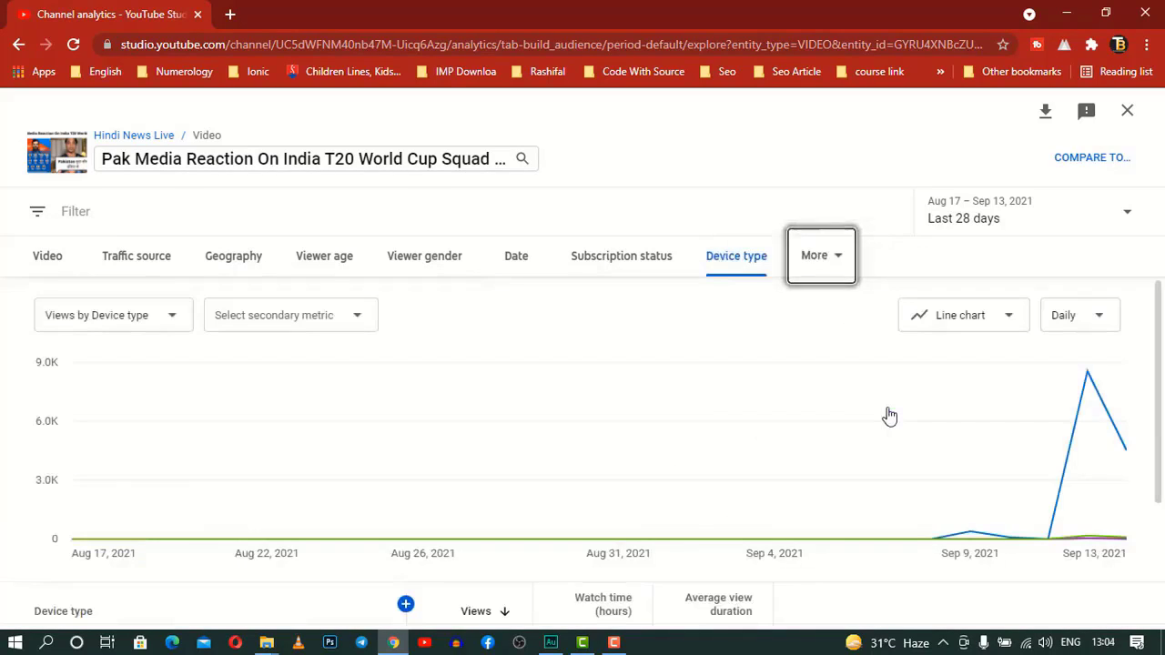
pyautogui.scroll(-1, 627, 537)
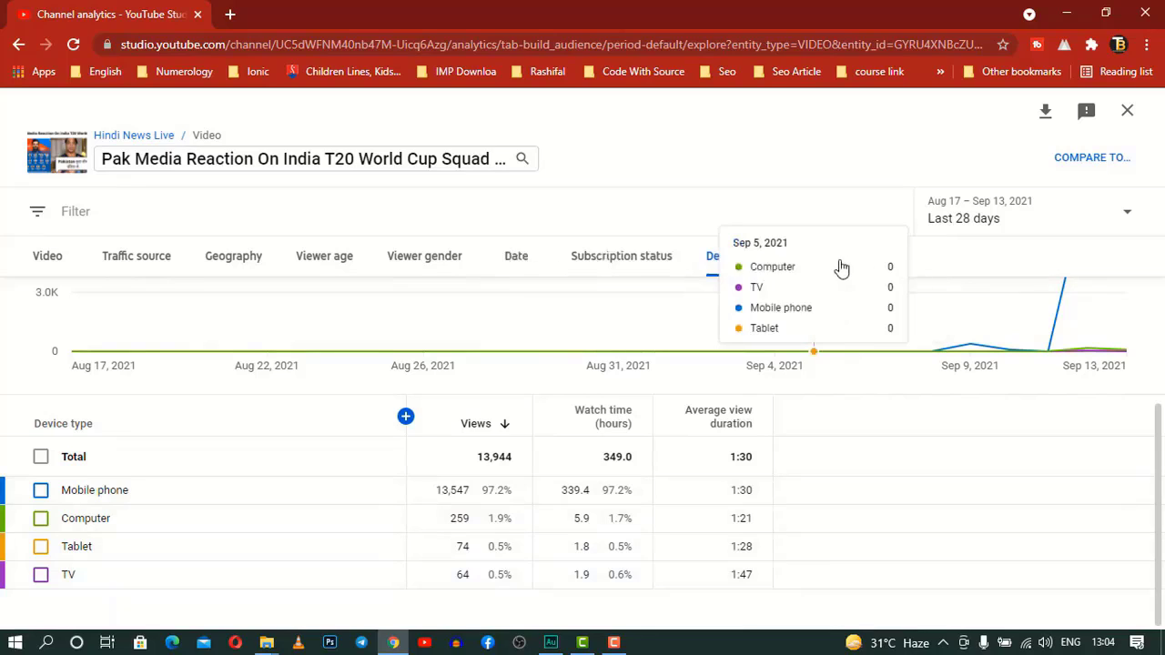
pyautogui.click(864, 212)
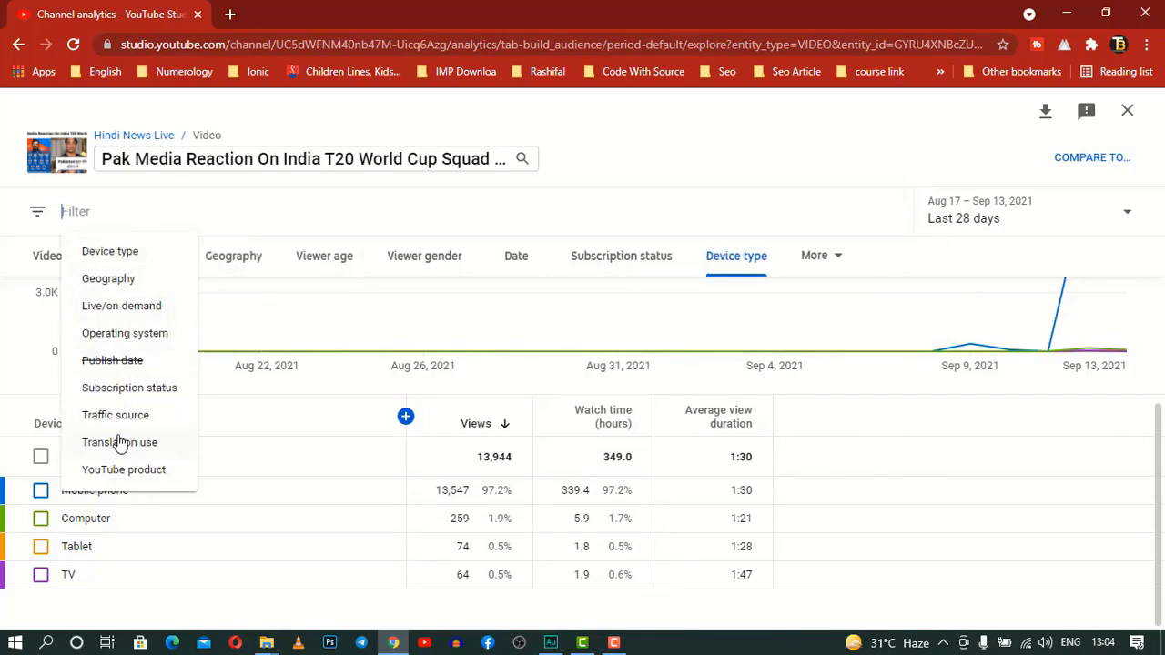
# - Filter the video's device type report to the Android operating system and examine the views, watch time and average view duration
pyautogui.click(156, 335)
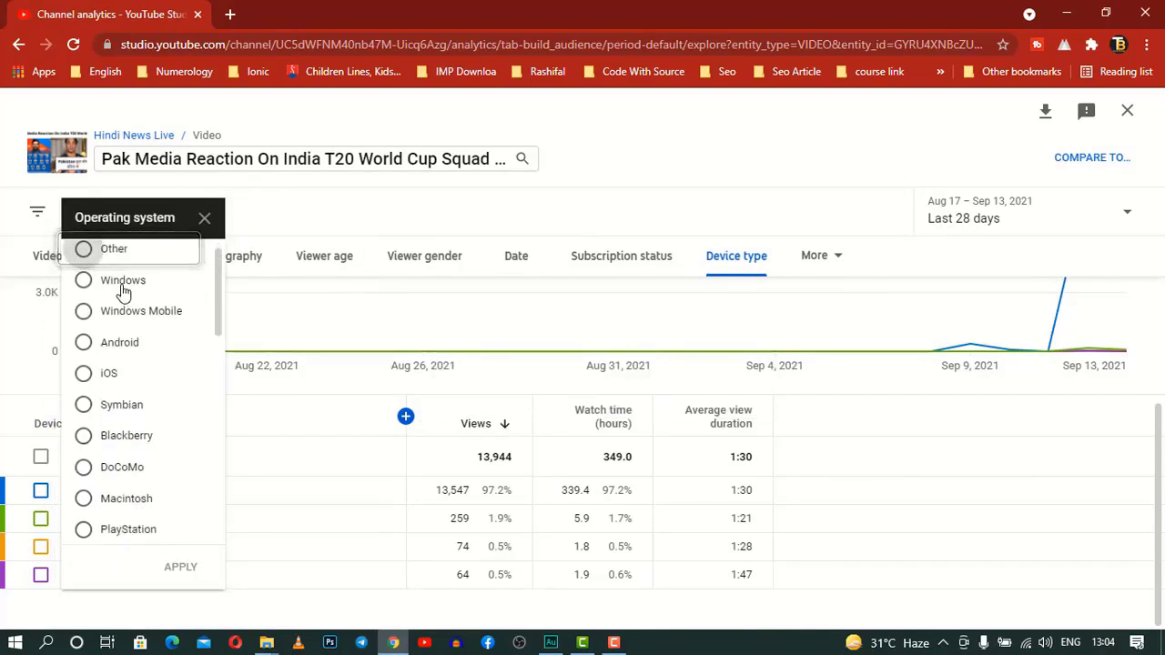
pyautogui.click(123, 344)
pyautogui.click(185, 574)
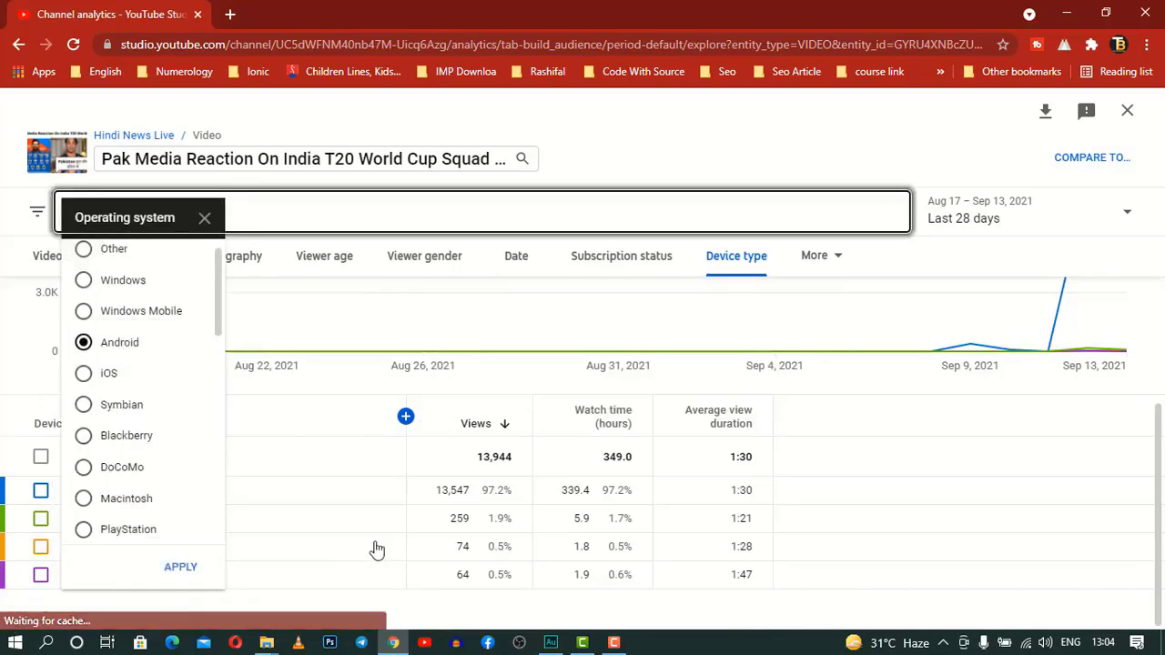
pyautogui.scroll(-2, 623, 480)
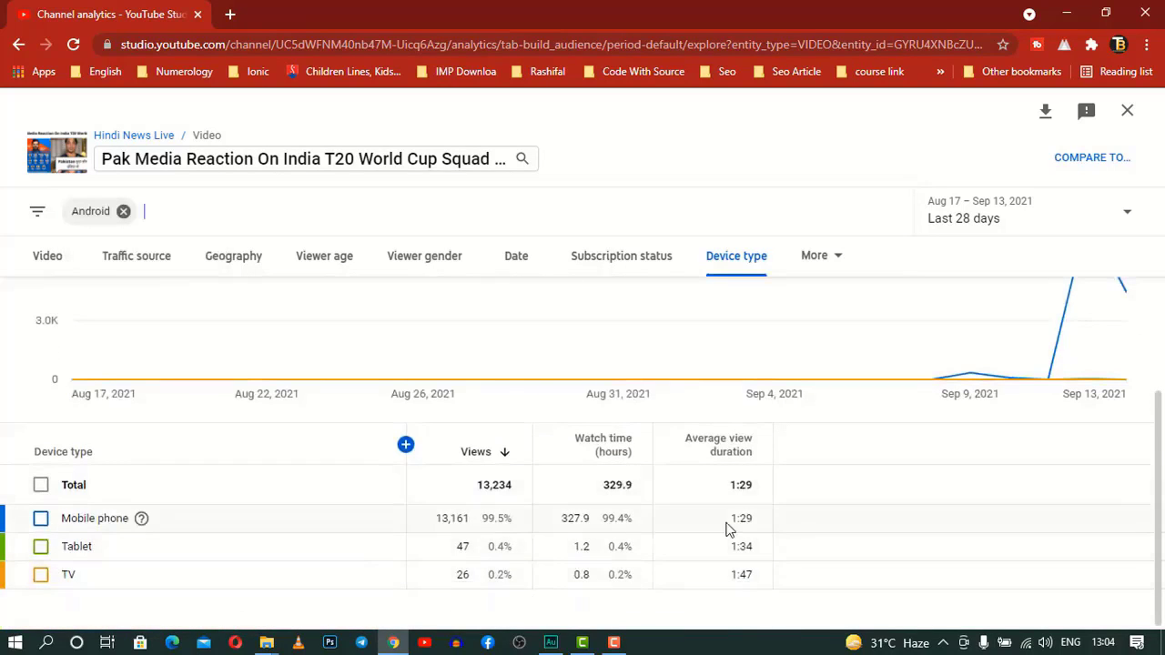
pyautogui.scroll(2, 728, 530)
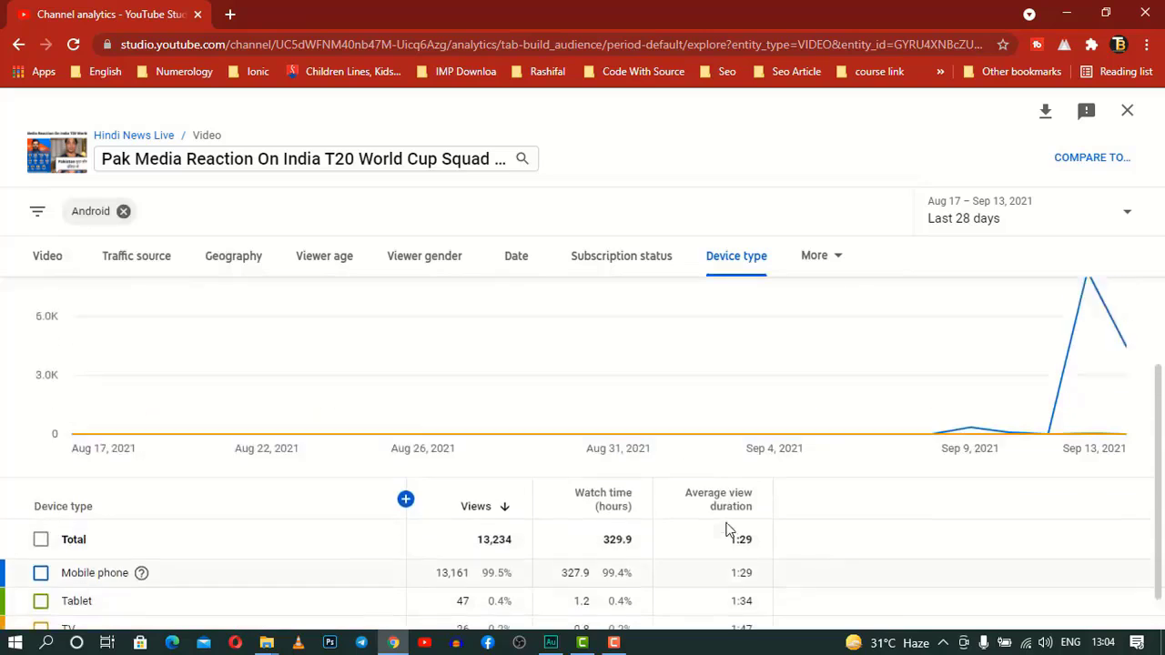
# - Break the video's Android views down by playback location, then examine its shares by sharing service
pyautogui.click(840, 258)
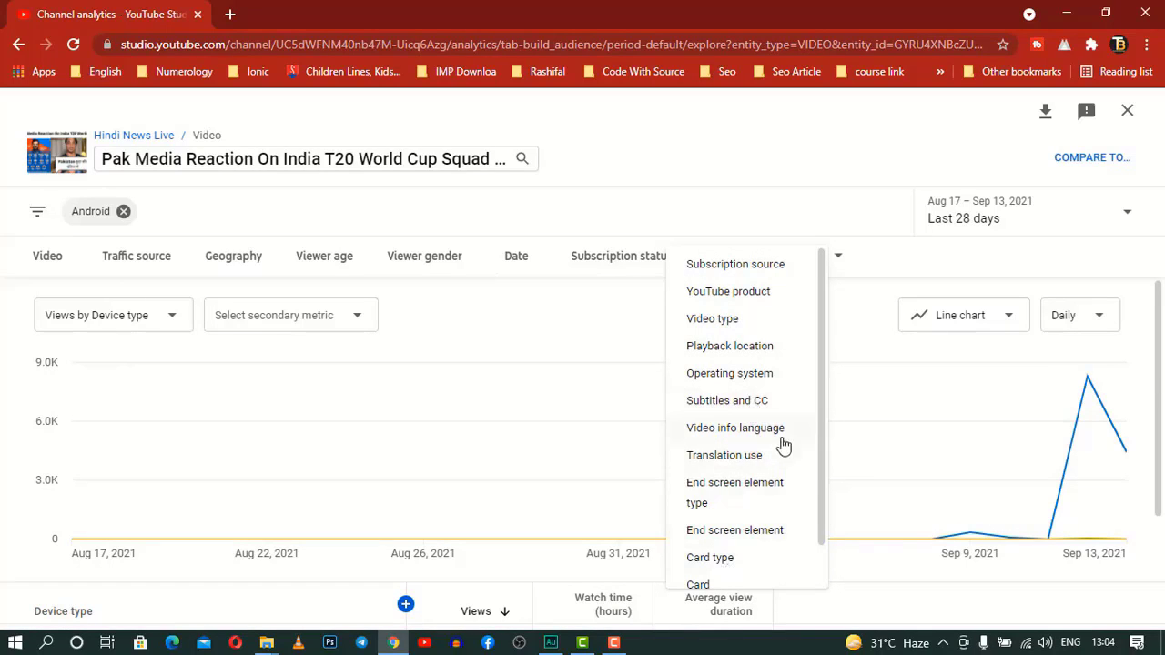
pyautogui.click(756, 353)
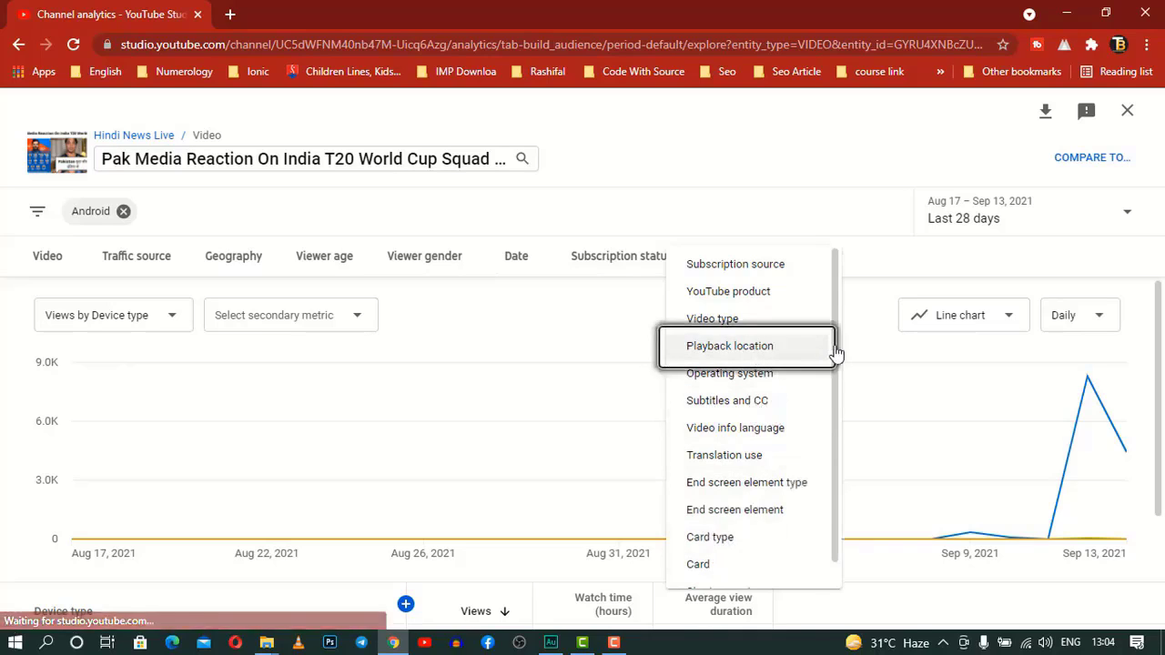
pyautogui.scroll(-2, 837, 401)
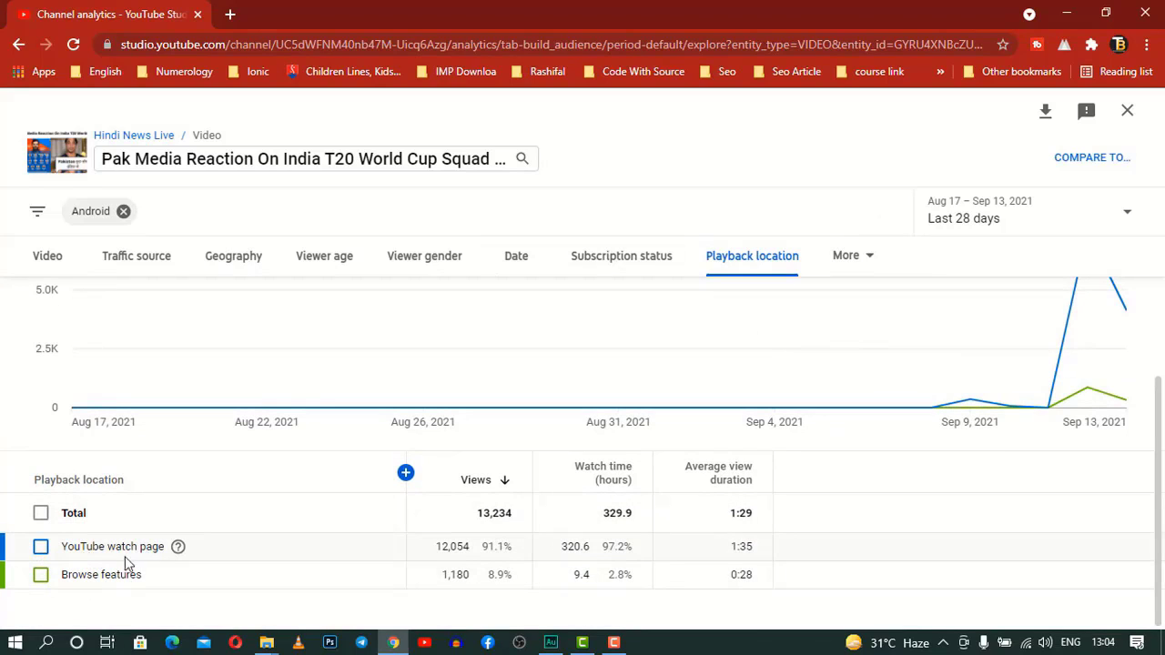
pyautogui.click(869, 265)
pyautogui.scroll(-1, 809, 359)
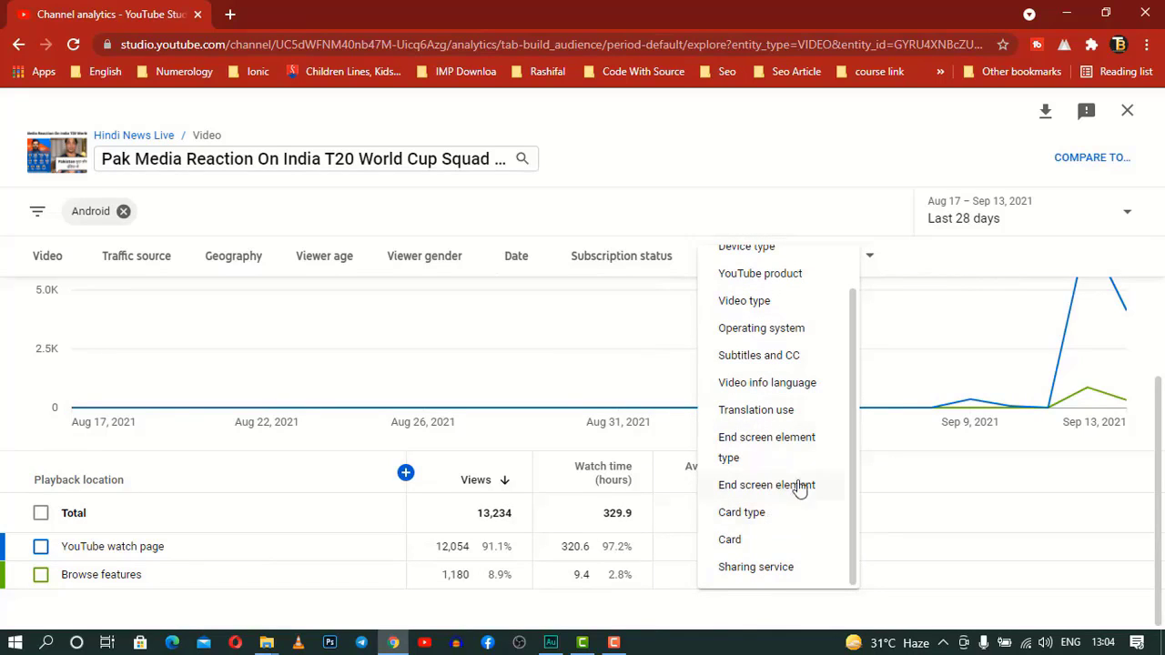
pyautogui.click(776, 567)
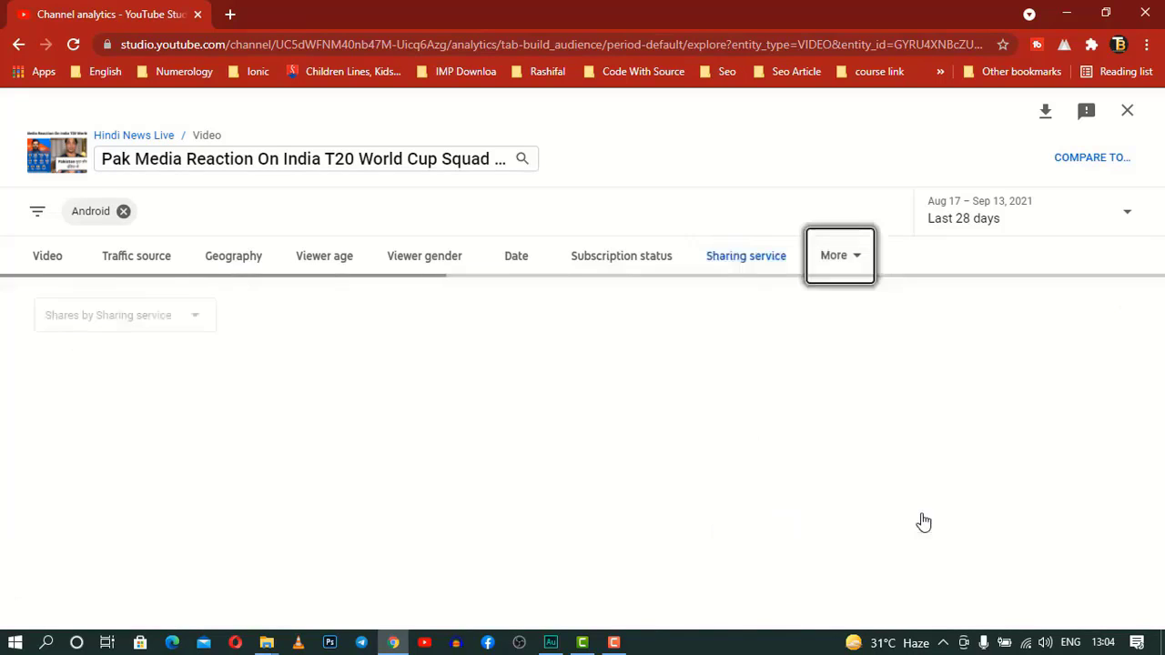
pyautogui.scroll(-2, 767, 437)
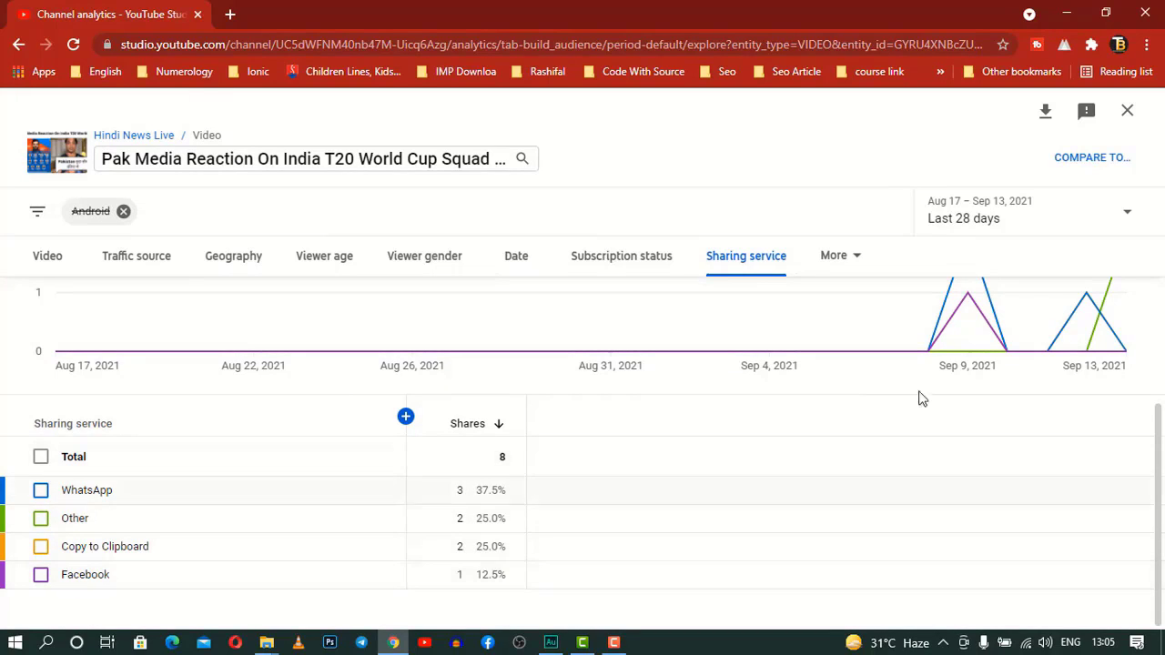
# - Break the video's views down by video type and examine the chart and table
pyautogui.click(864, 264)
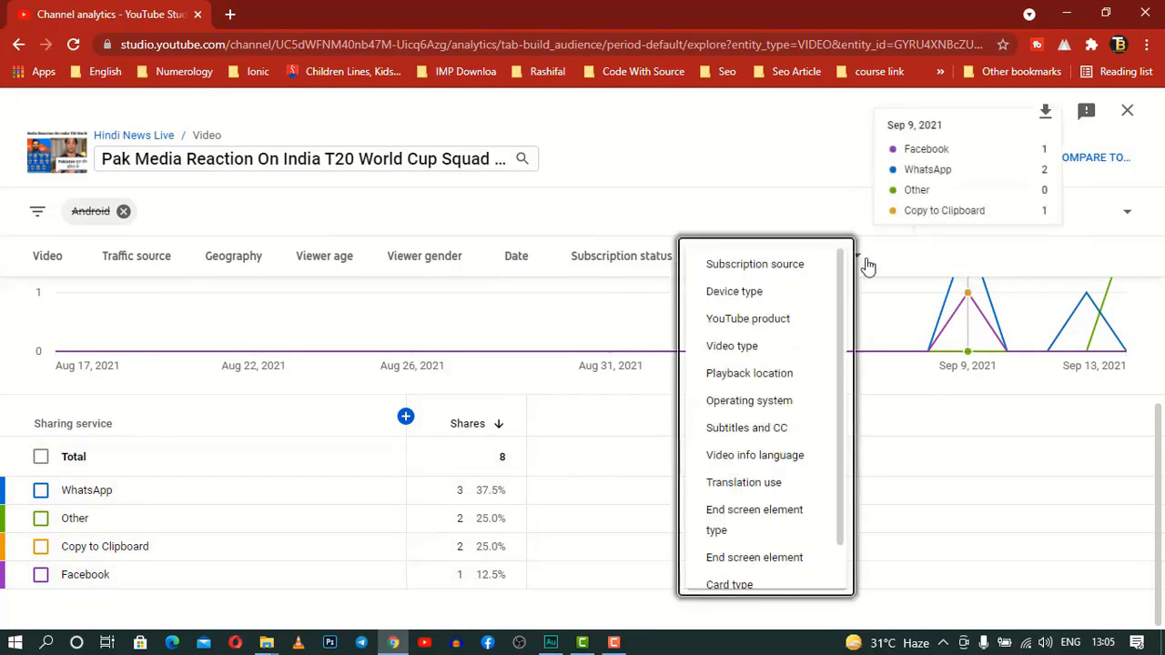
pyautogui.click(773, 351)
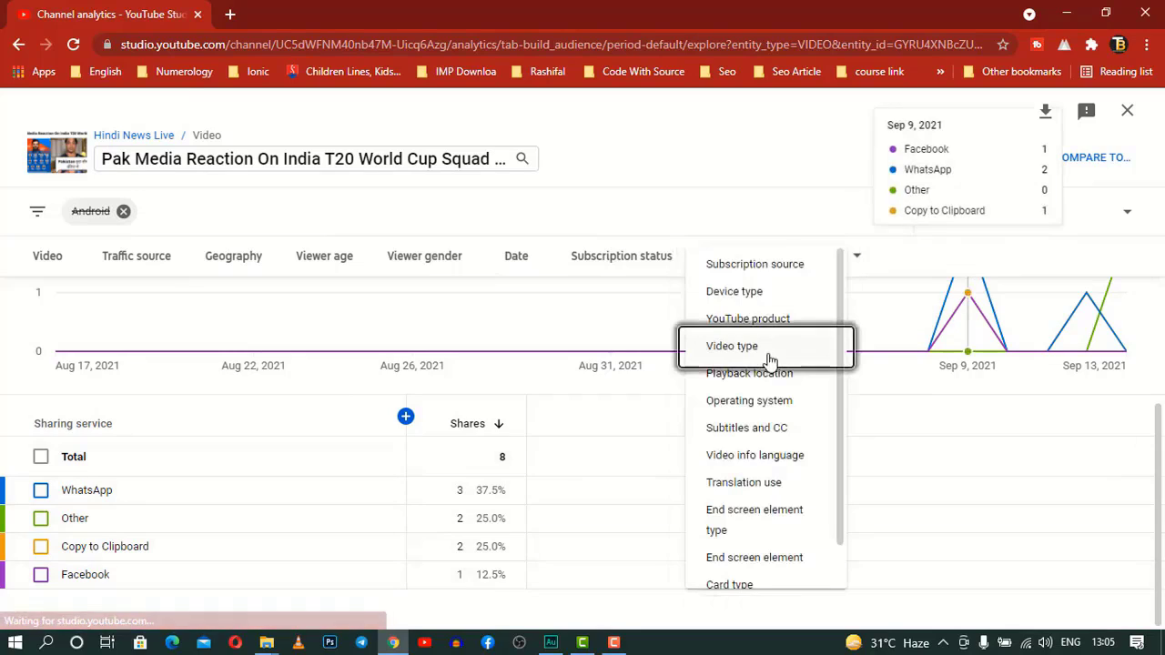
pyautogui.scroll(-2, 770, 361)
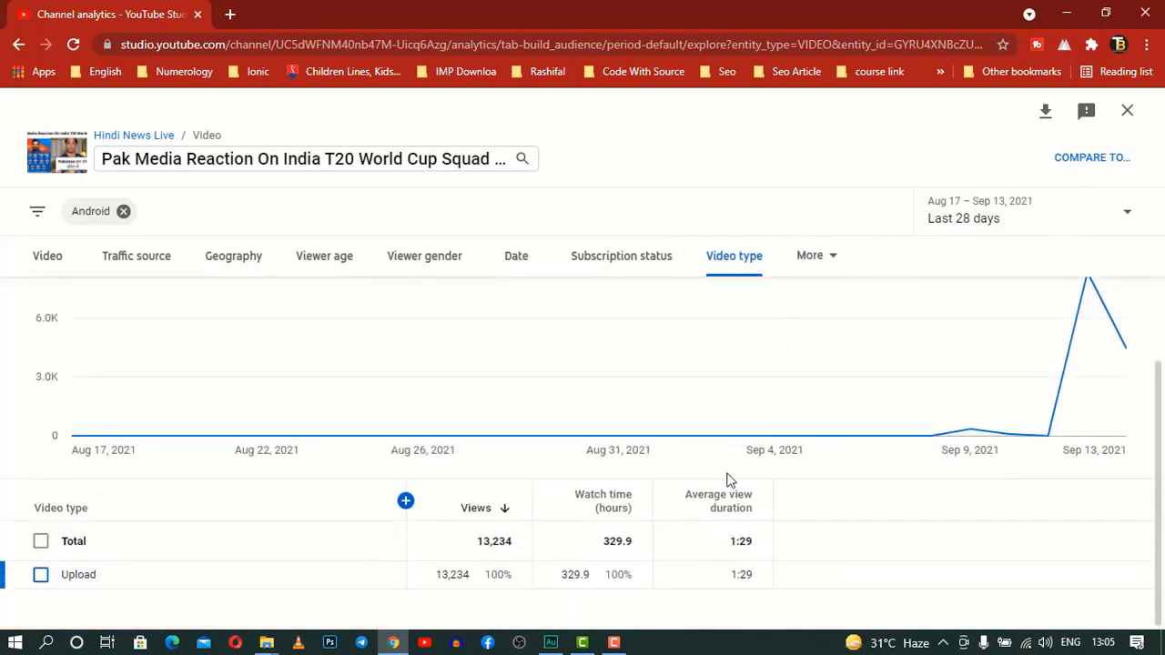
pyautogui.scroll(2, 728, 480)
pyautogui.scroll(-2, 730, 487)
# - Break the video's report down by end screen element and examine how often each element was shown and clicked
pyautogui.click(828, 264)
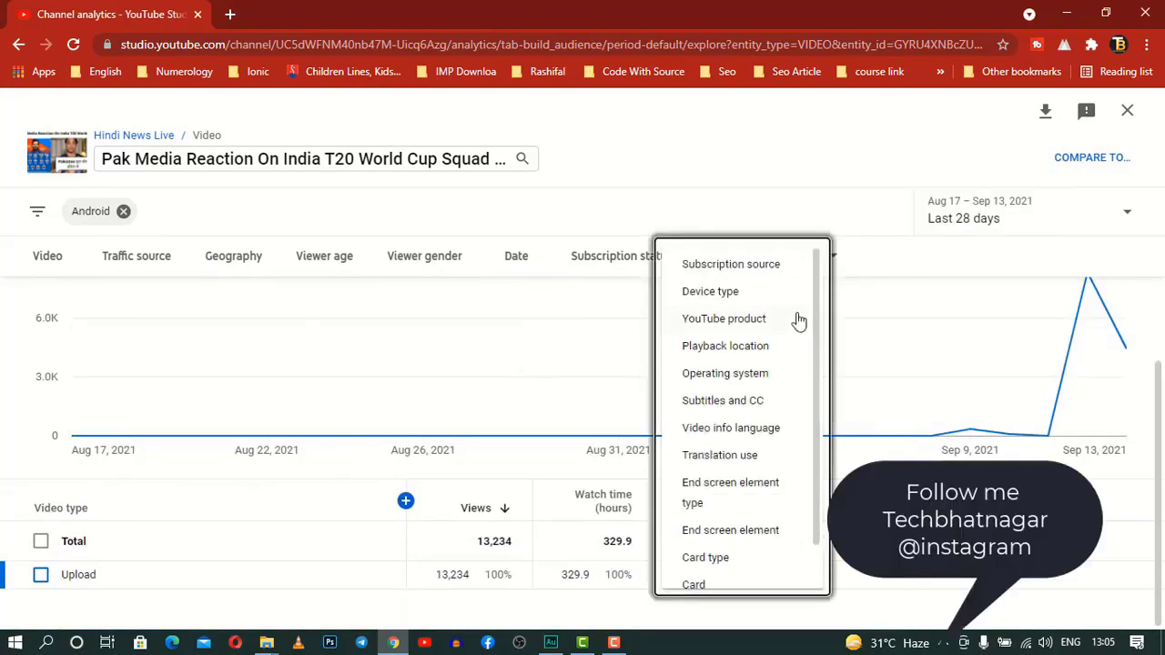
pyautogui.scroll(-1, 778, 355)
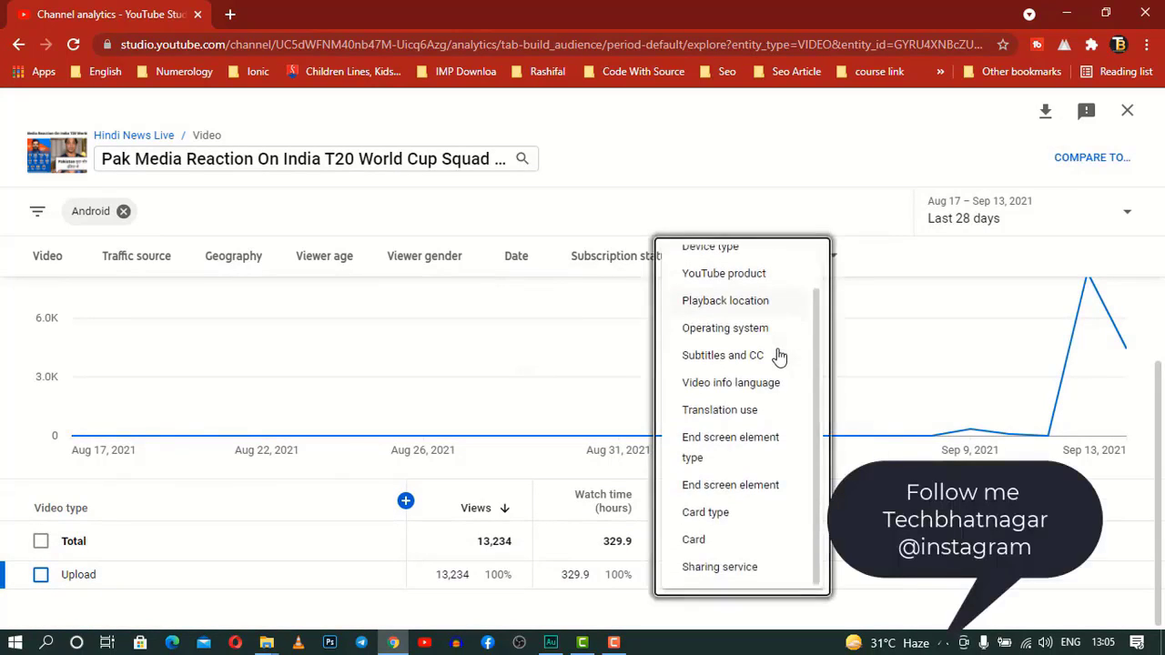
pyautogui.click(759, 491)
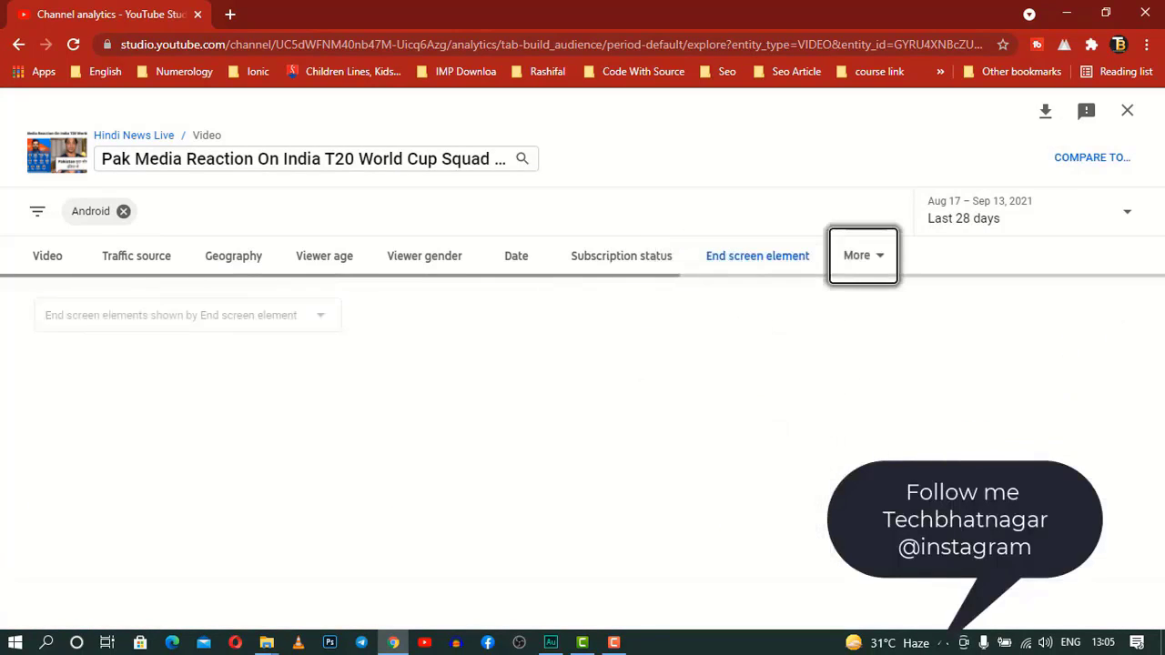
pyautogui.scroll(-3, 872, 467)
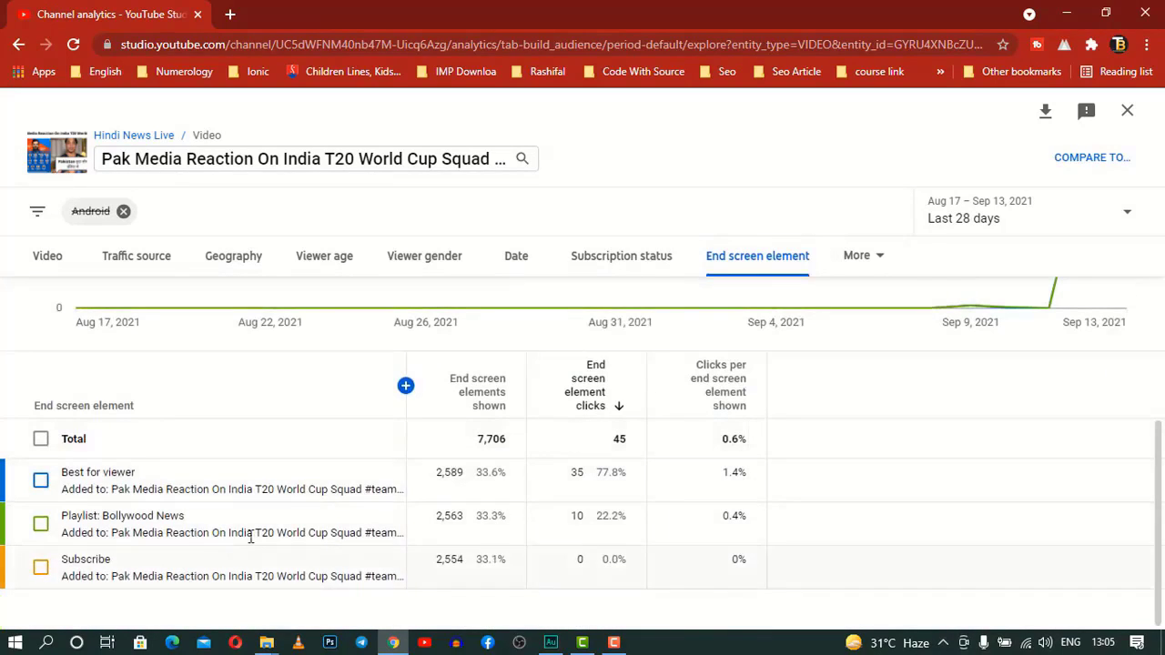
pyautogui.moveTo(289, 535)
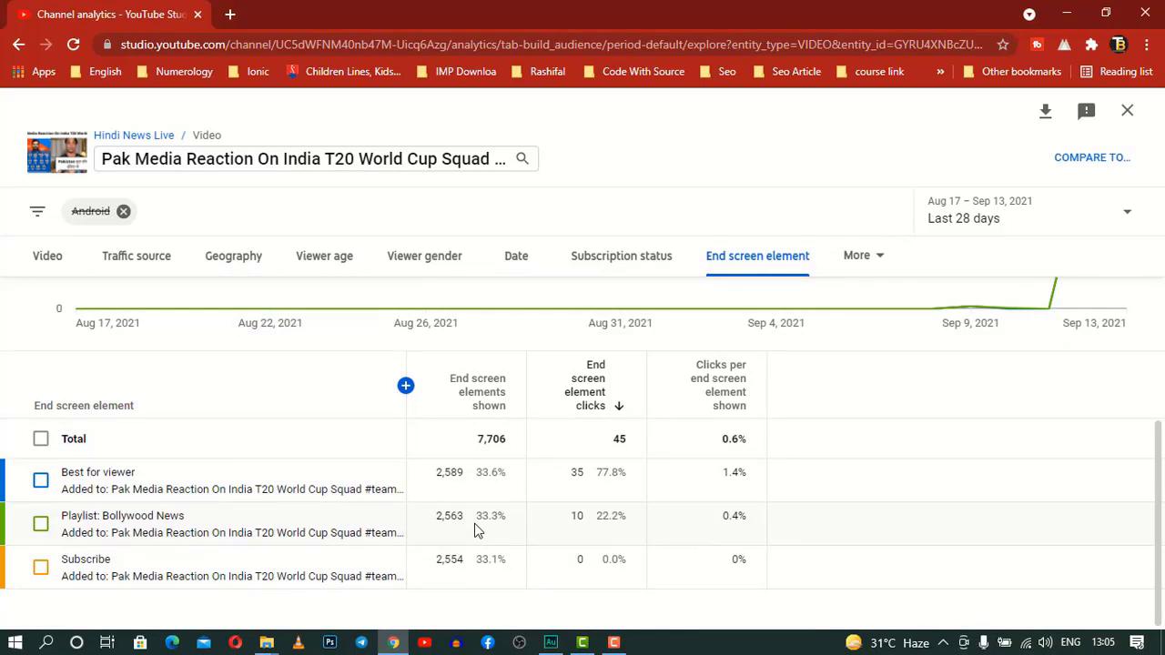
pyautogui.scroll(3, 474, 531)
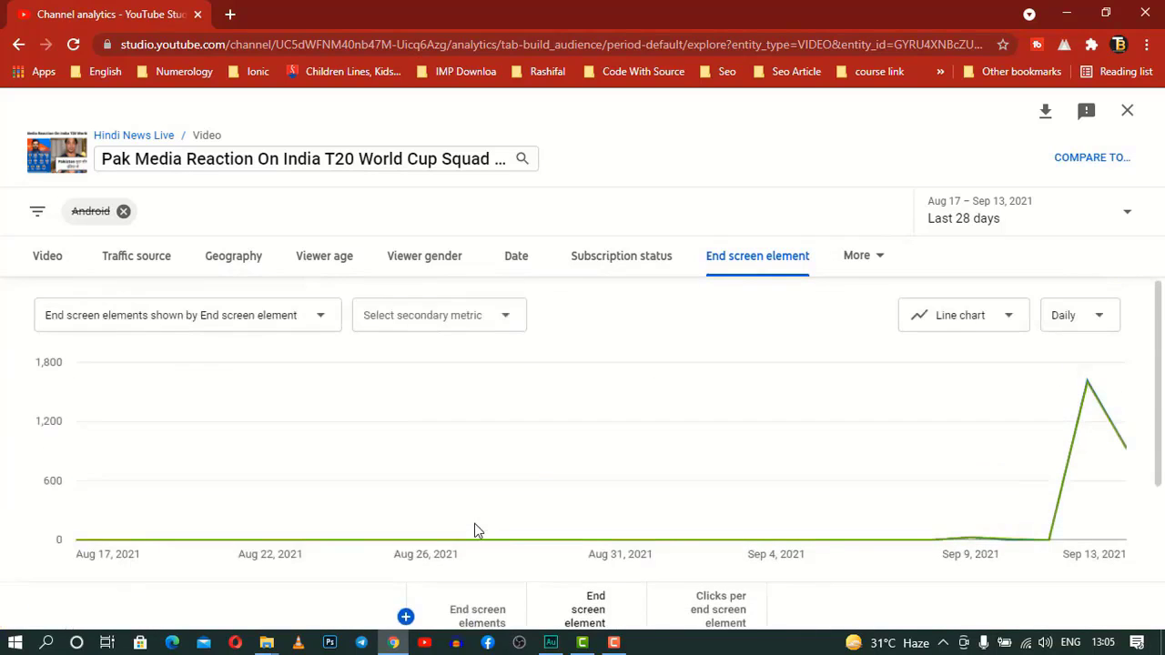
# - Switch the report to the whole Hindi News Live channel, remove the Android filter, and examine its end screen elements
pyautogui.click(128, 136)
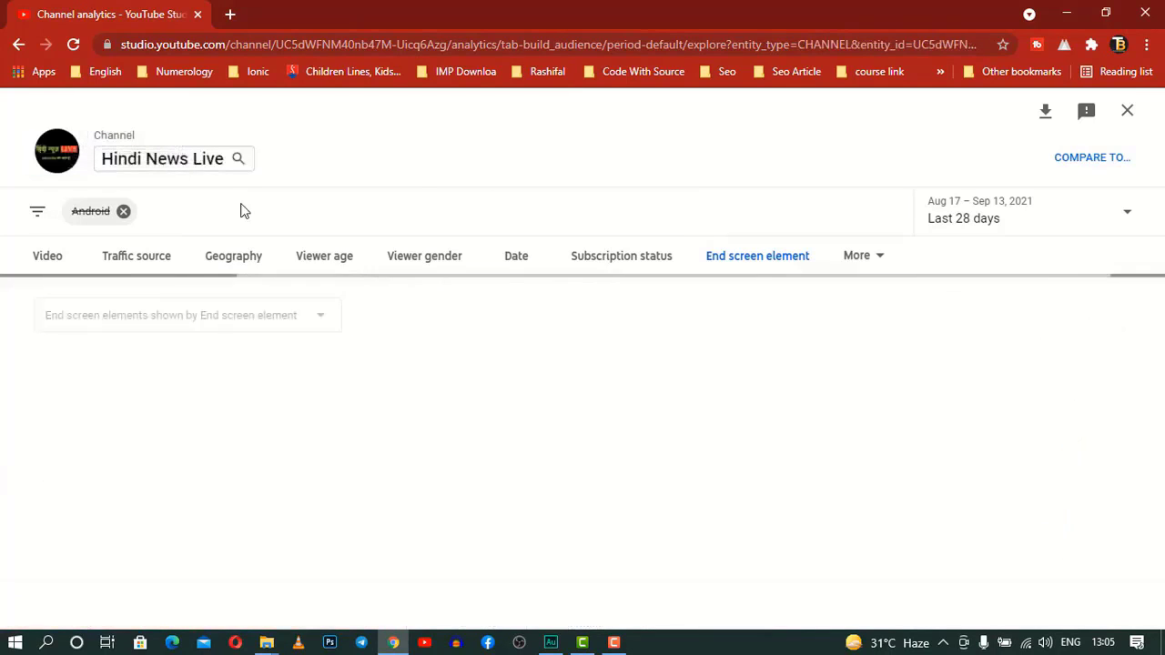
pyautogui.click(124, 211)
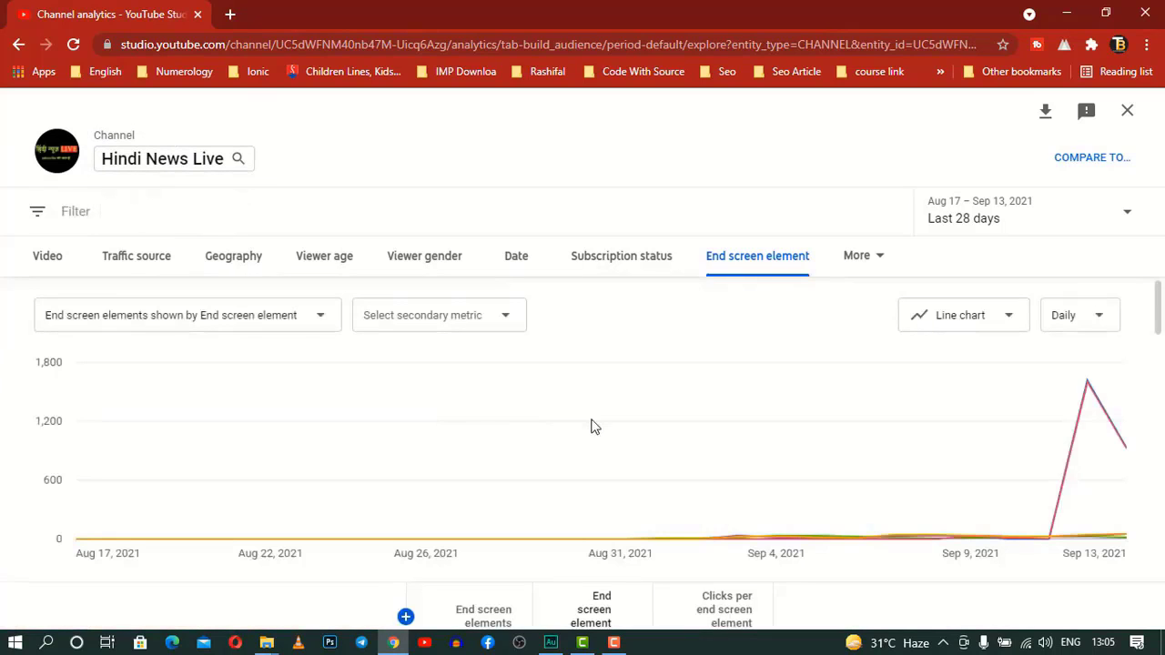
pyautogui.scroll(-4, 592, 424)
pyautogui.scroll(4, 593, 424)
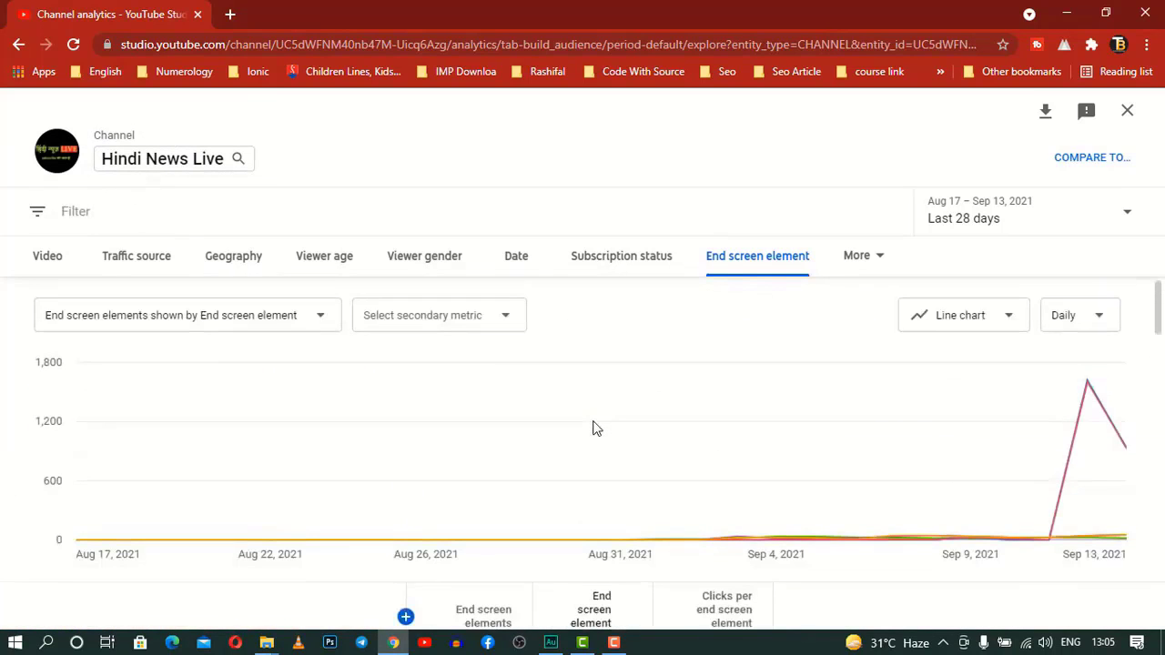
pyautogui.scroll(-4, 163, 351)
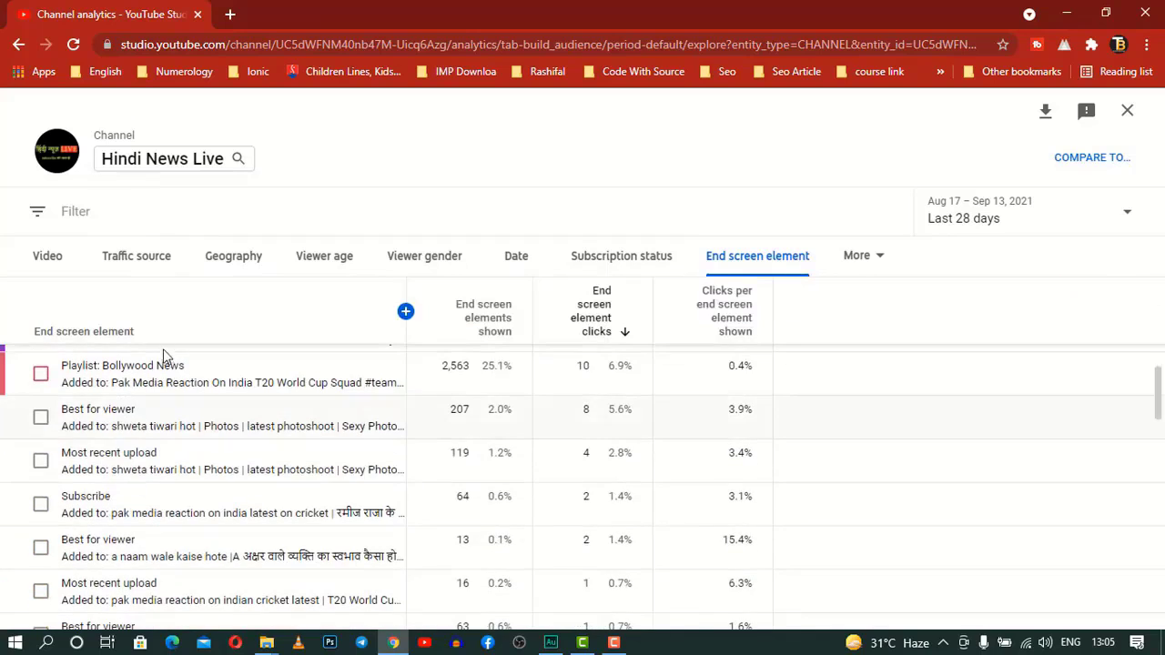
# - Break the channel's views down by traffic source and examine the views, impressions and click-through rate of each source
pyautogui.click(136, 255)
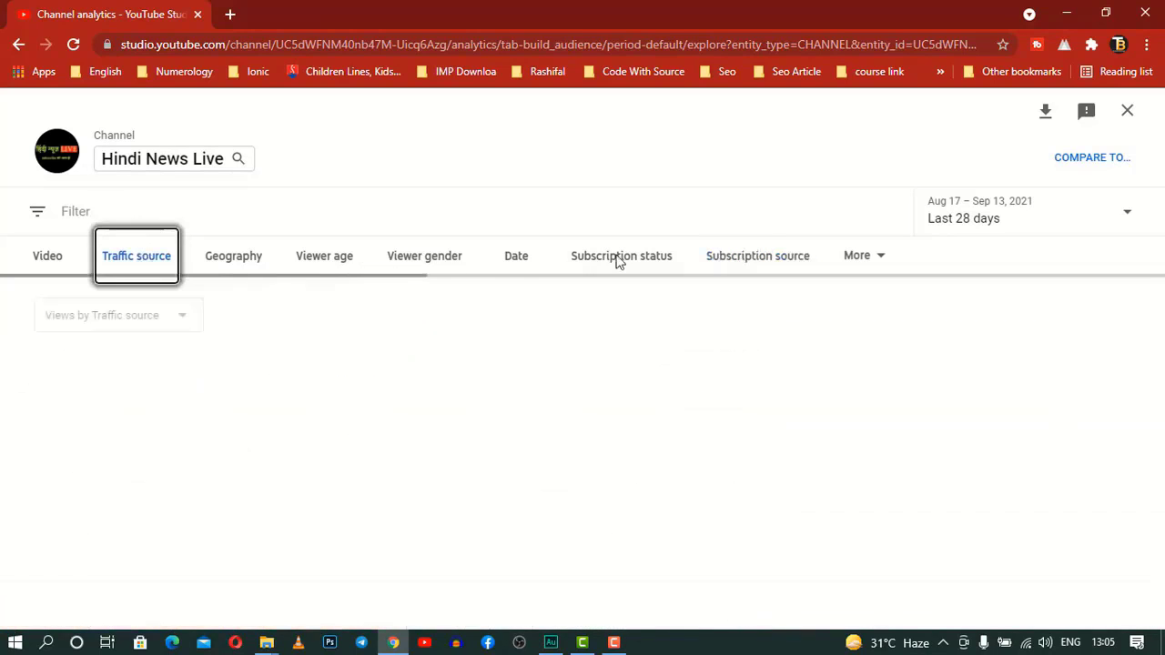
pyautogui.scroll(-5, 598, 462)
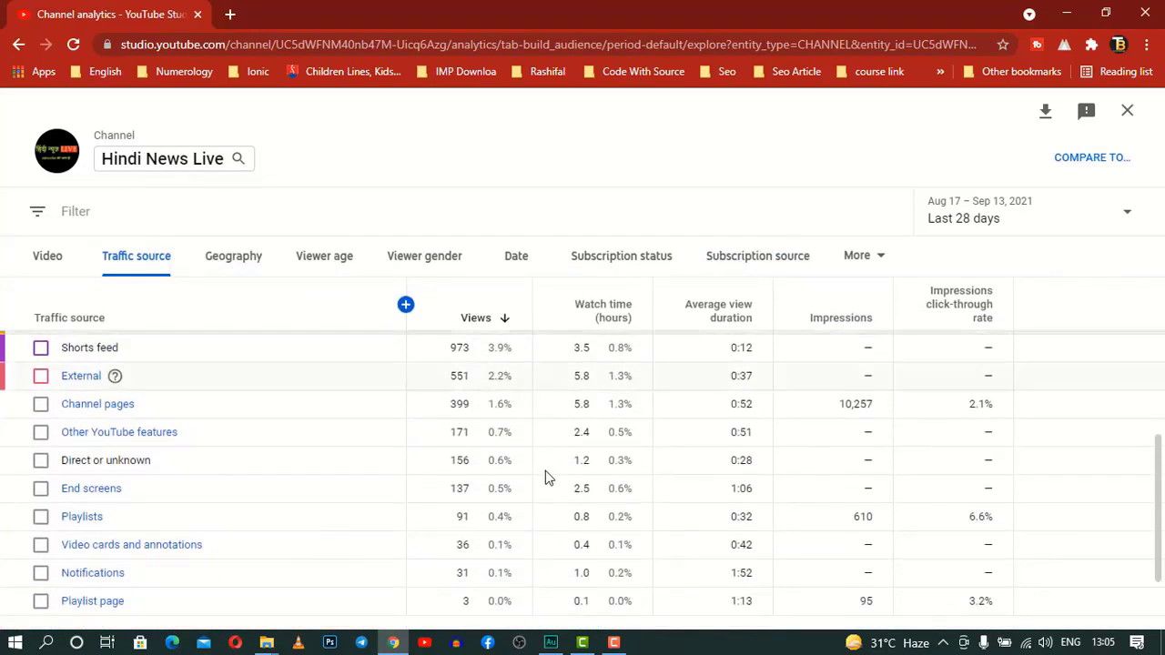
pyautogui.scroll(3, 546, 476)
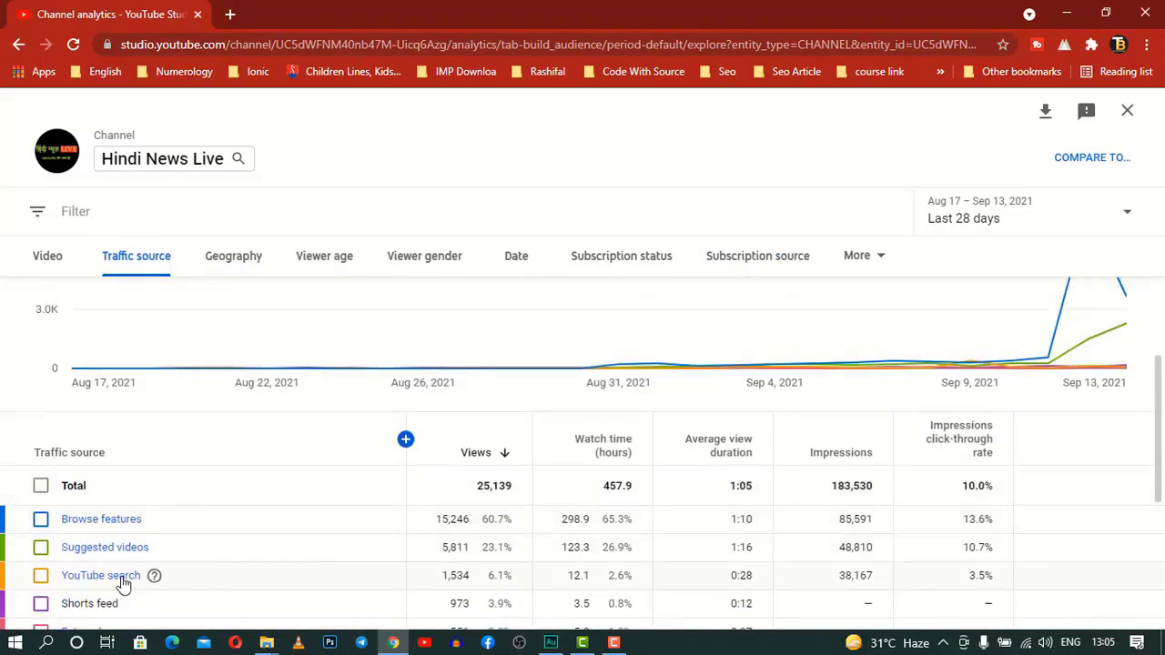
# - Open the YouTube search traffic source and examine the search terms that brought viewers to the channel
pyautogui.click(122, 580)
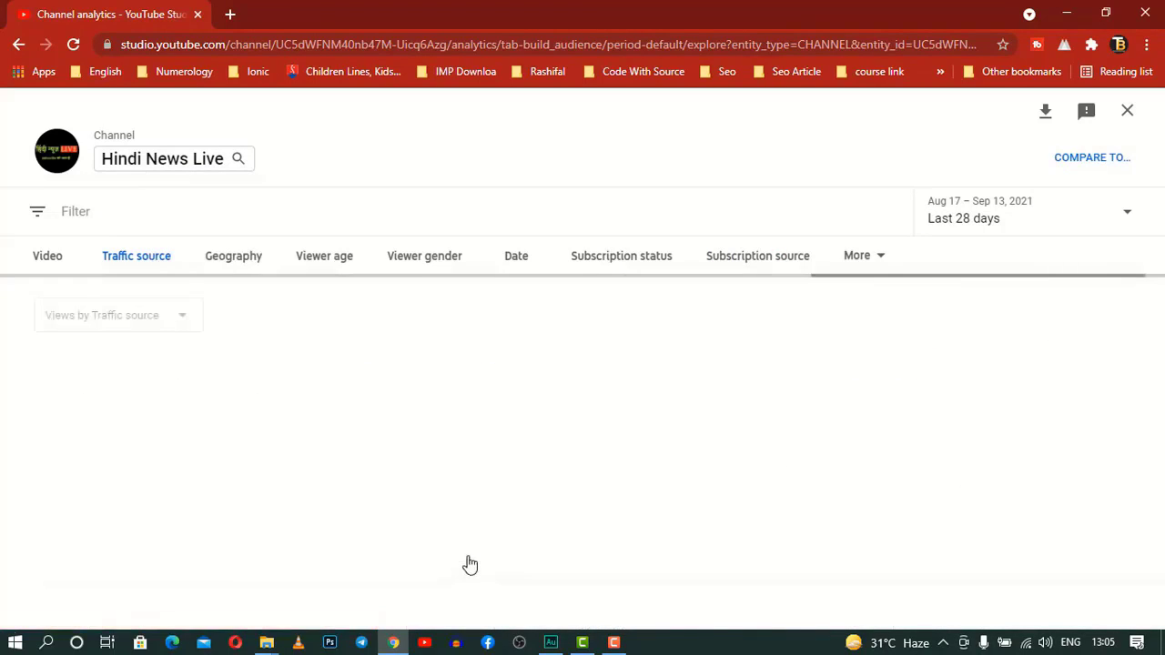
pyautogui.scroll(-1, 595, 497)
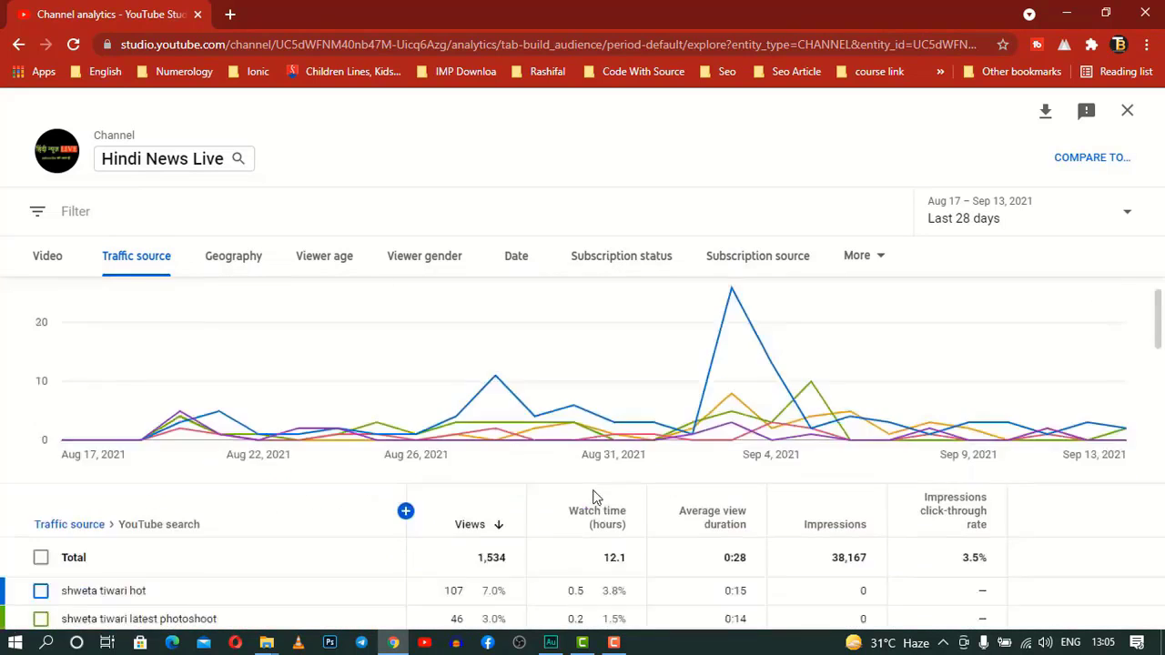
pyautogui.scroll(-3, 594, 497)
pyautogui.scroll(2, 594, 497)
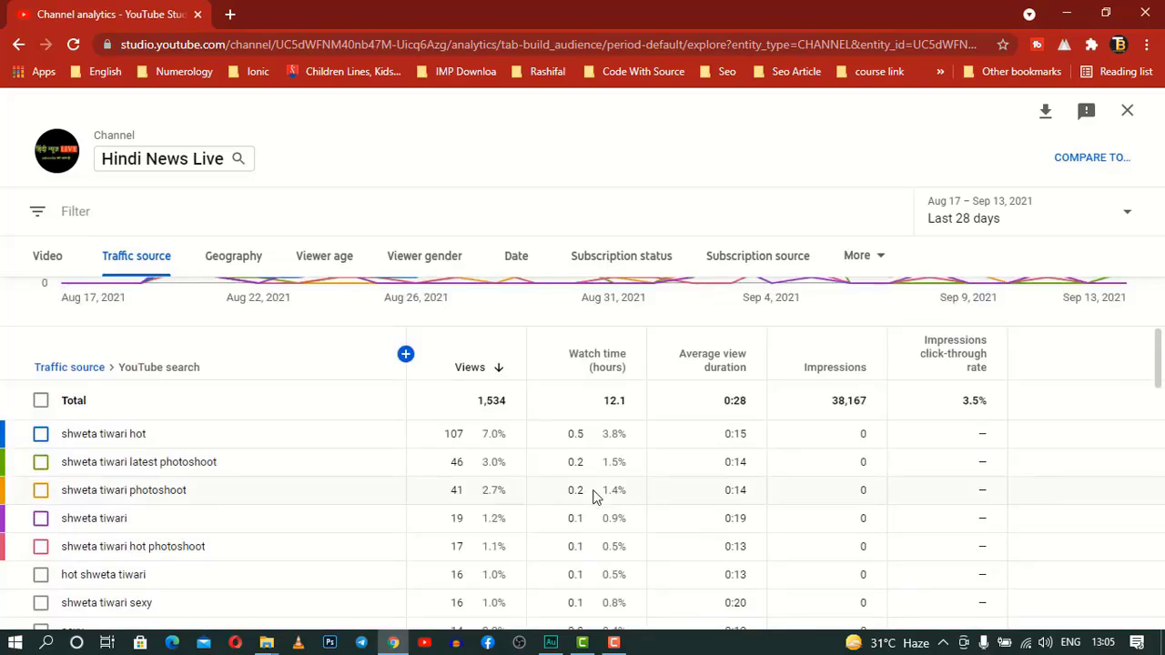
pyautogui.scroll(-3, 594, 497)
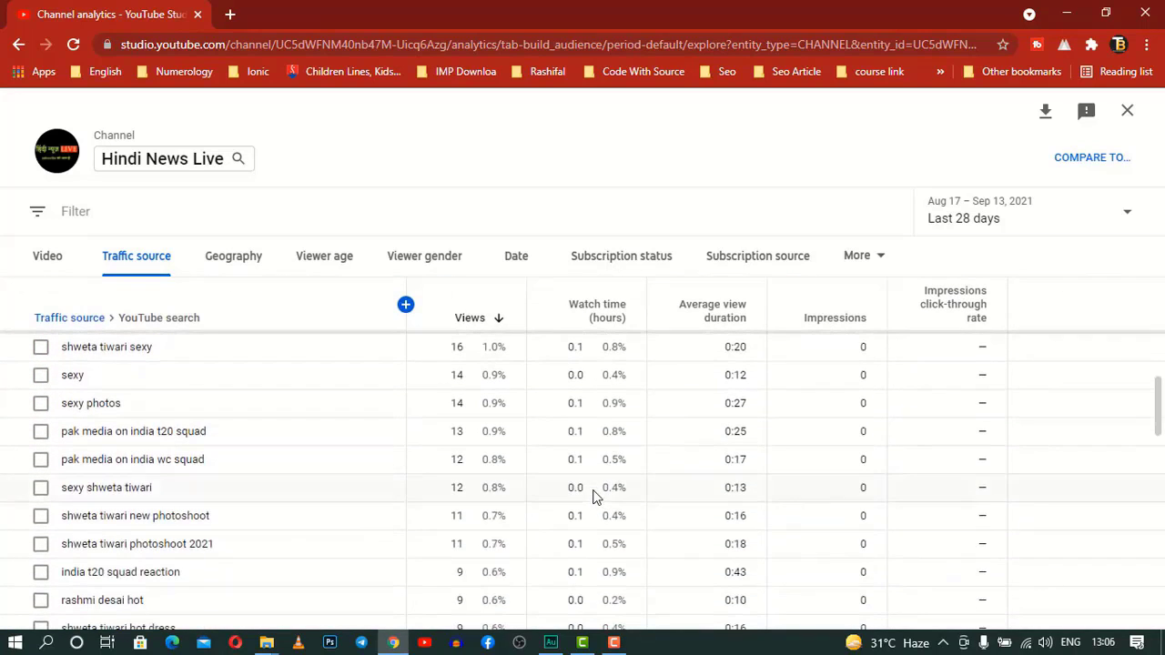
pyautogui.scroll(-2, 594, 497)
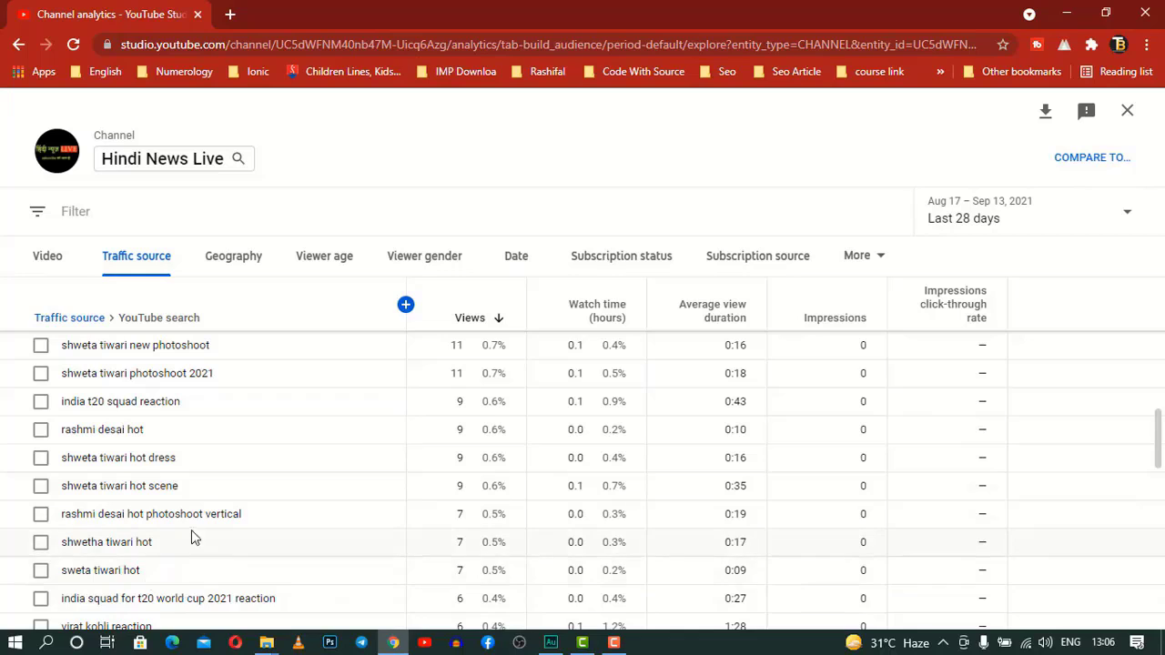
pyautogui.scroll(10, 191, 532)
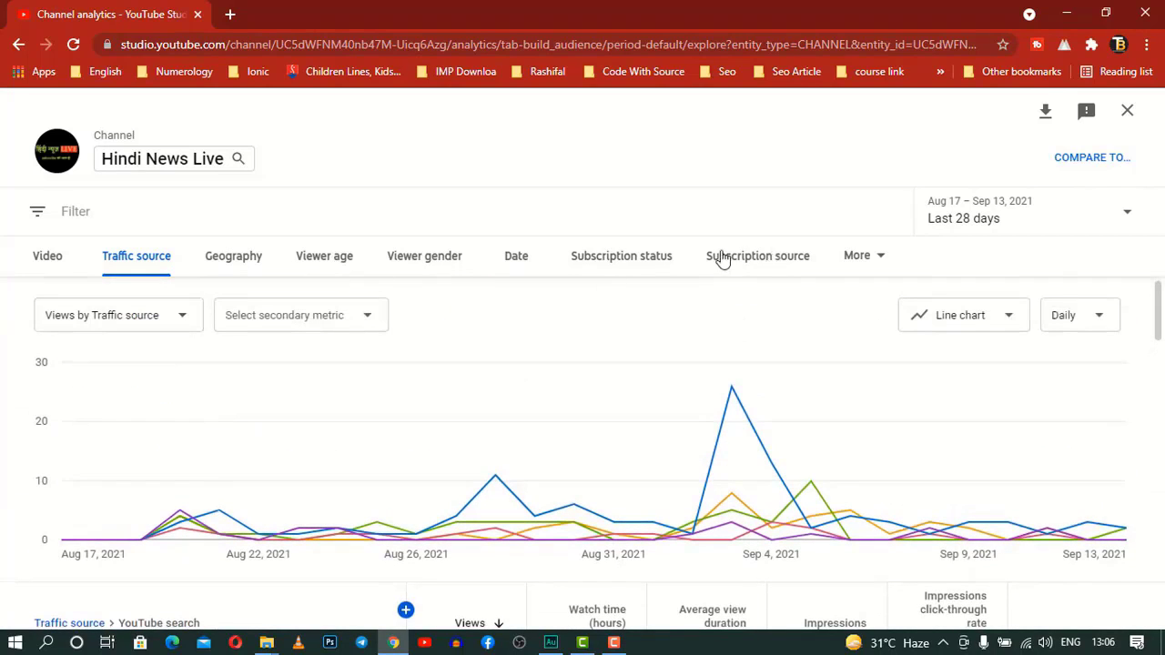
# - Break the channel's subscribers down by subscription source and examine those gained and lost
pyautogui.click(757, 261)
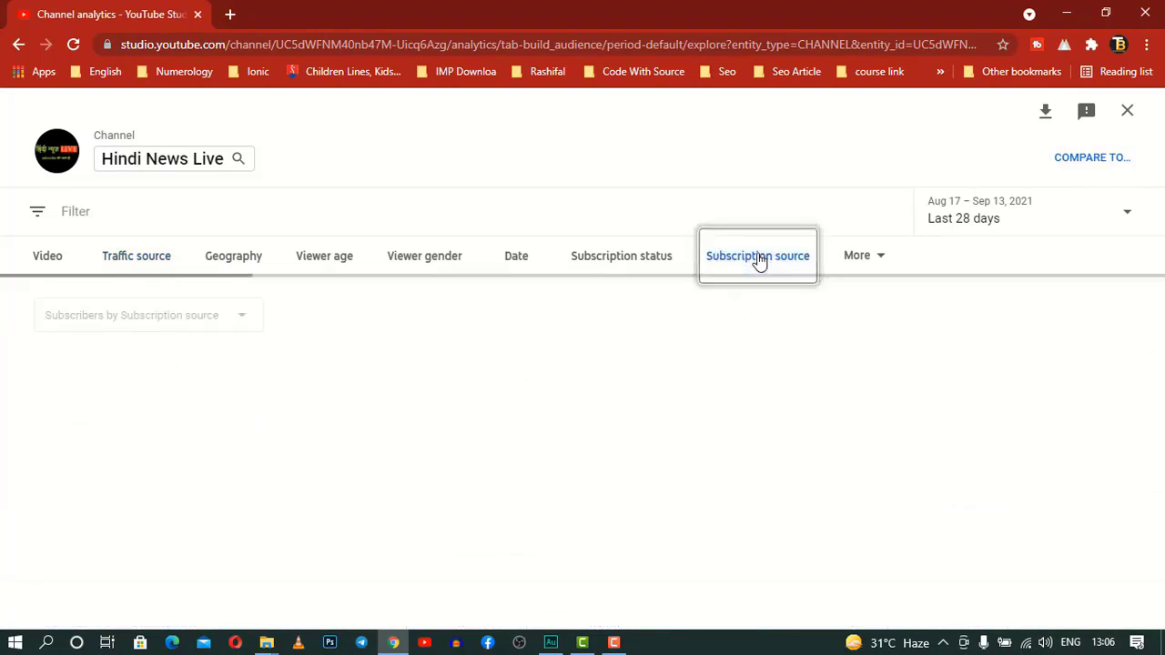
pyautogui.scroll(-2, 583, 425)
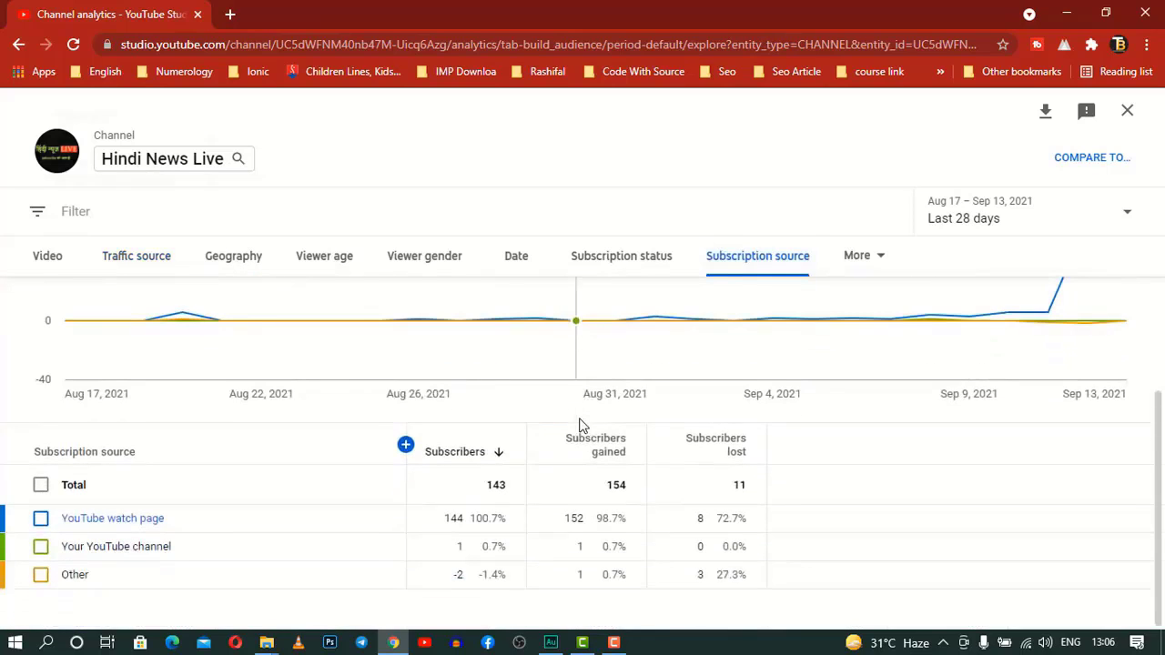
pyautogui.scroll(2, 655, 480)
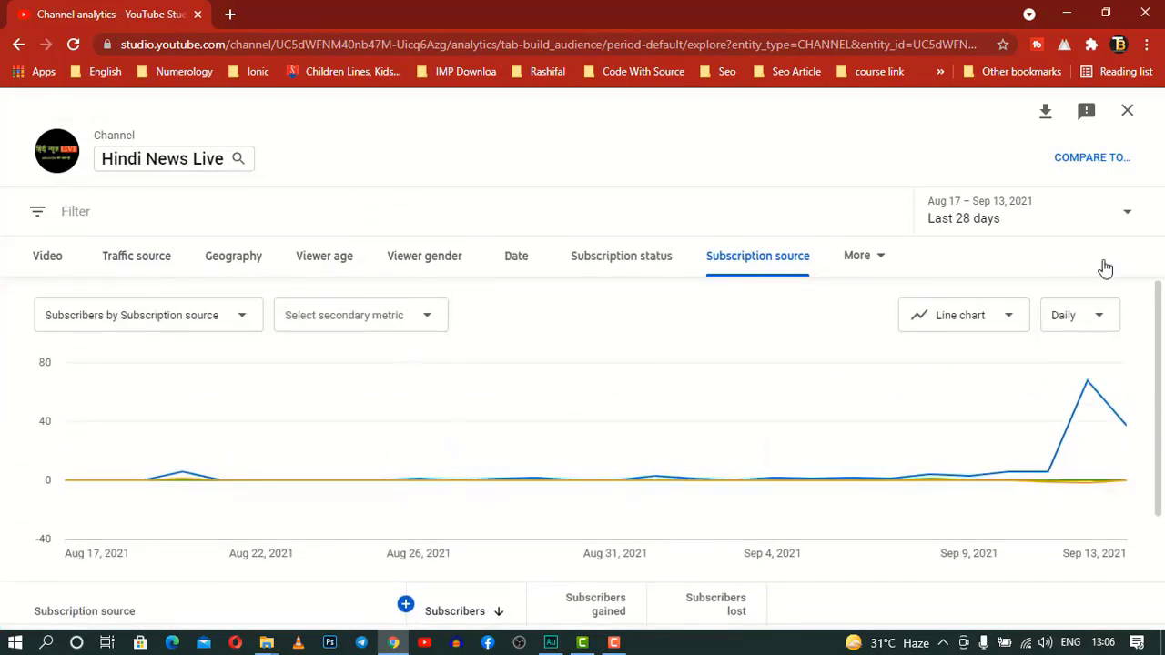
# - Close the channel report, open the latest video's analytics from the dashboard, and examine its reach and traffic sources
pyautogui.click(1127, 110)
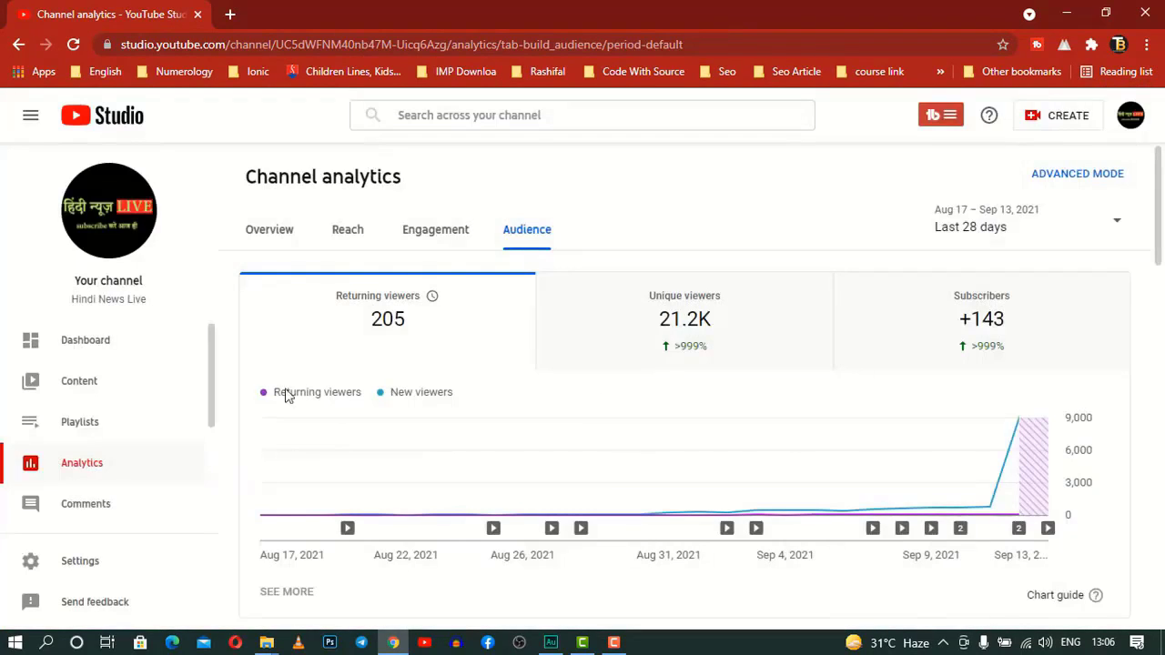
pyautogui.click(103, 348)
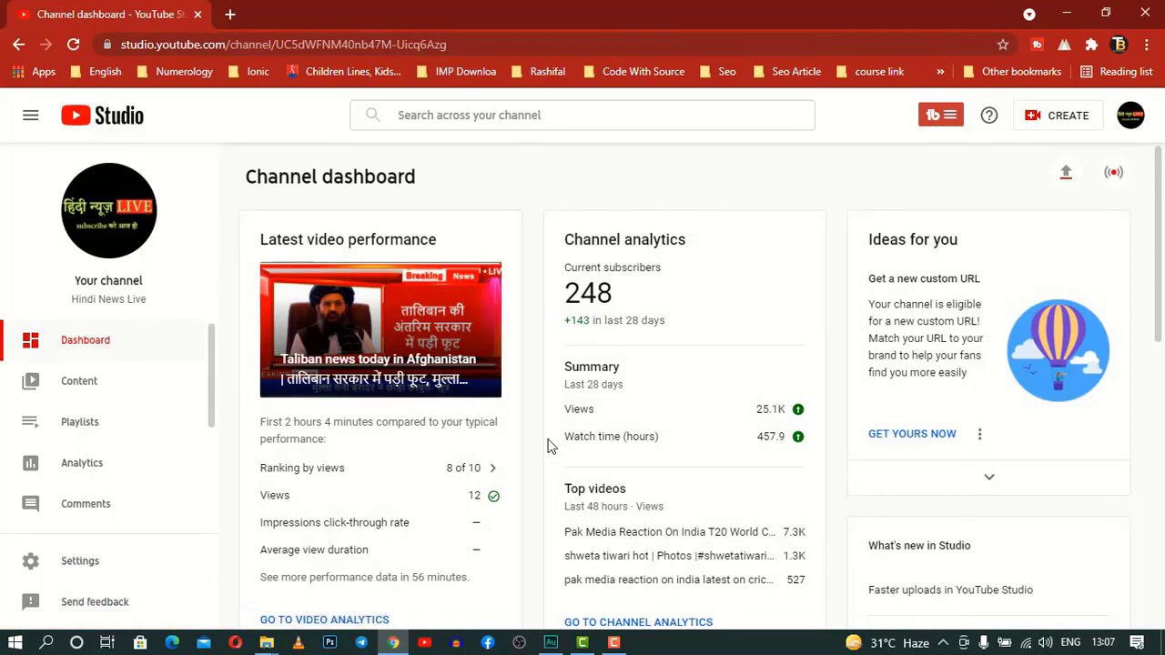
pyautogui.scroll(-2, 549, 446)
pyautogui.click(339, 452)
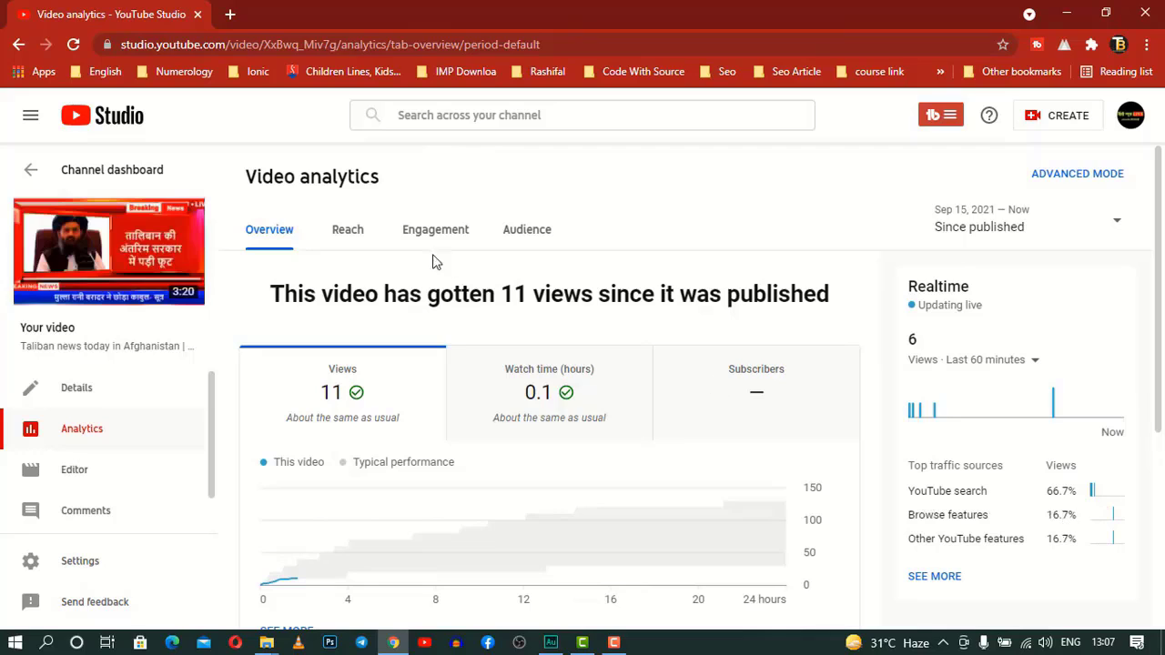
pyautogui.click(351, 234)
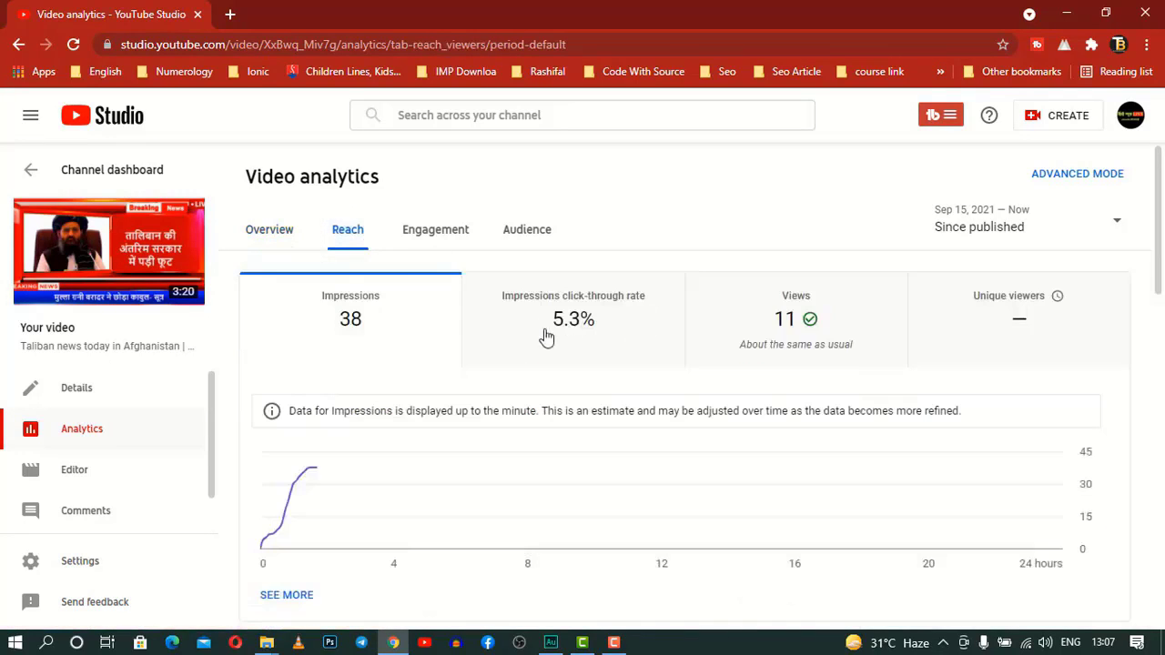
pyautogui.scroll(-10, 621, 400)
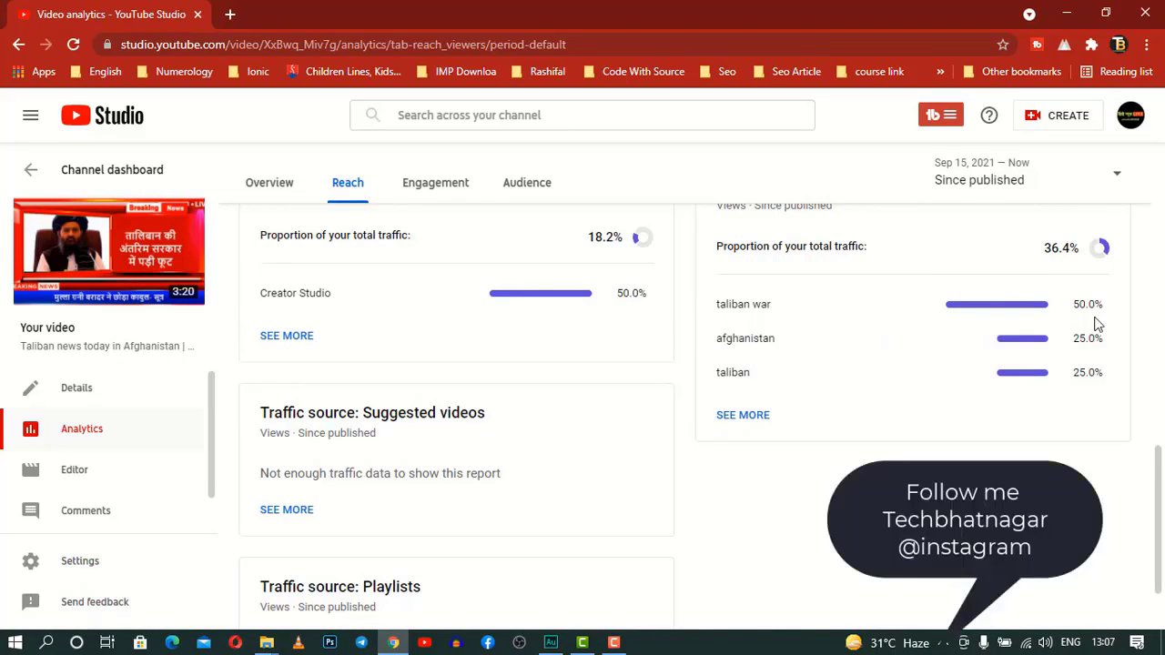
# - Return to the channel and open the analytics overview of the "pak media reaction on india latest on cricket" video from the content list
pyautogui.click(117, 182)
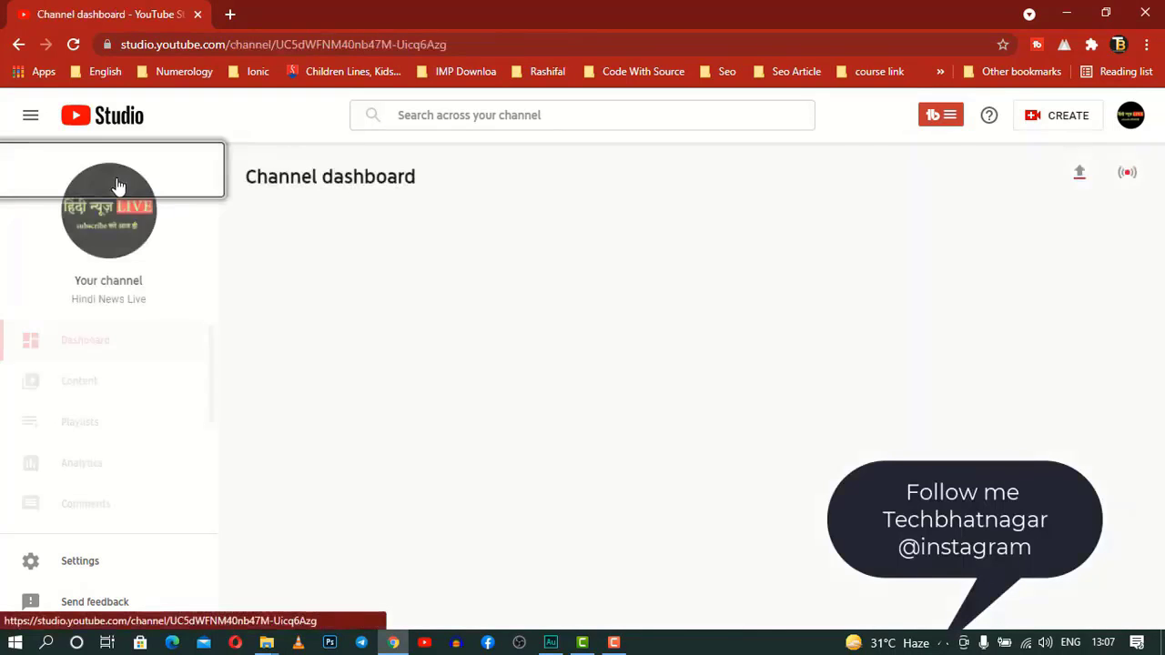
pyautogui.scroll(-1, 371, 335)
pyautogui.scroll(-2, 371, 335)
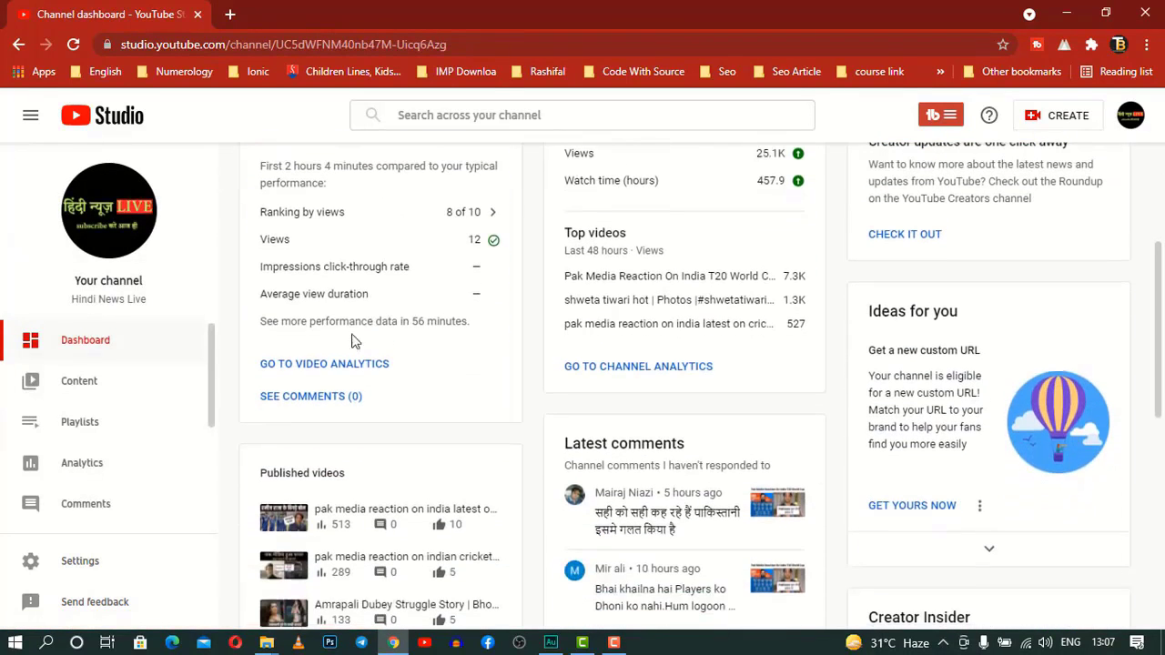
pyautogui.click(102, 380)
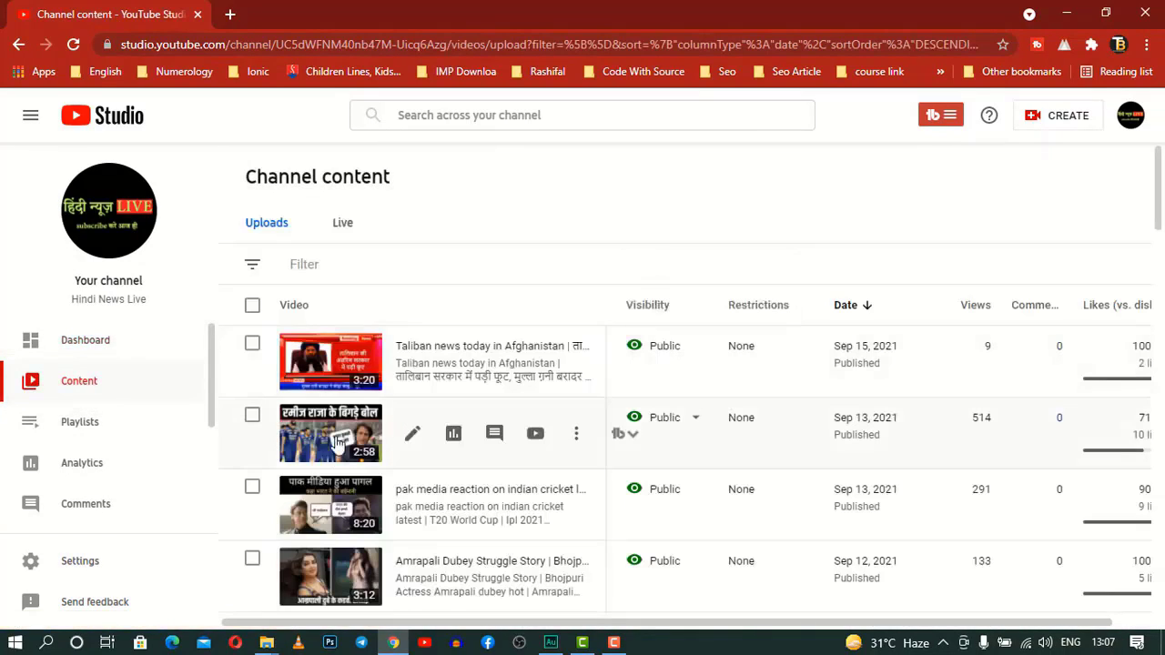
pyautogui.click(339, 441)
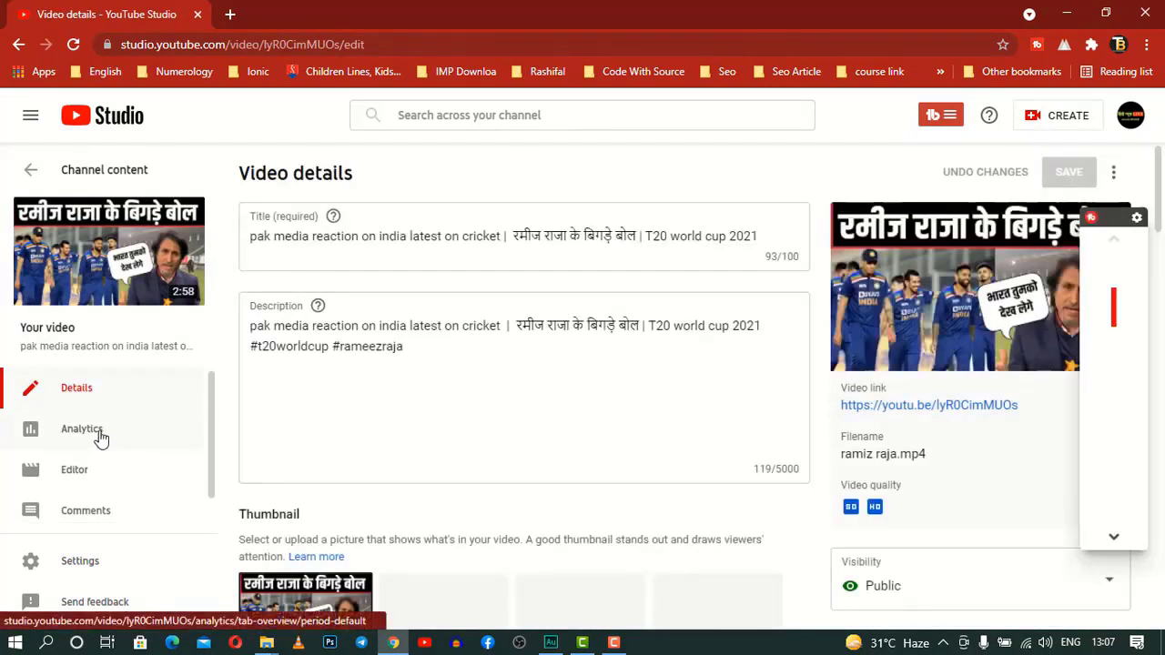
pyautogui.click(100, 437)
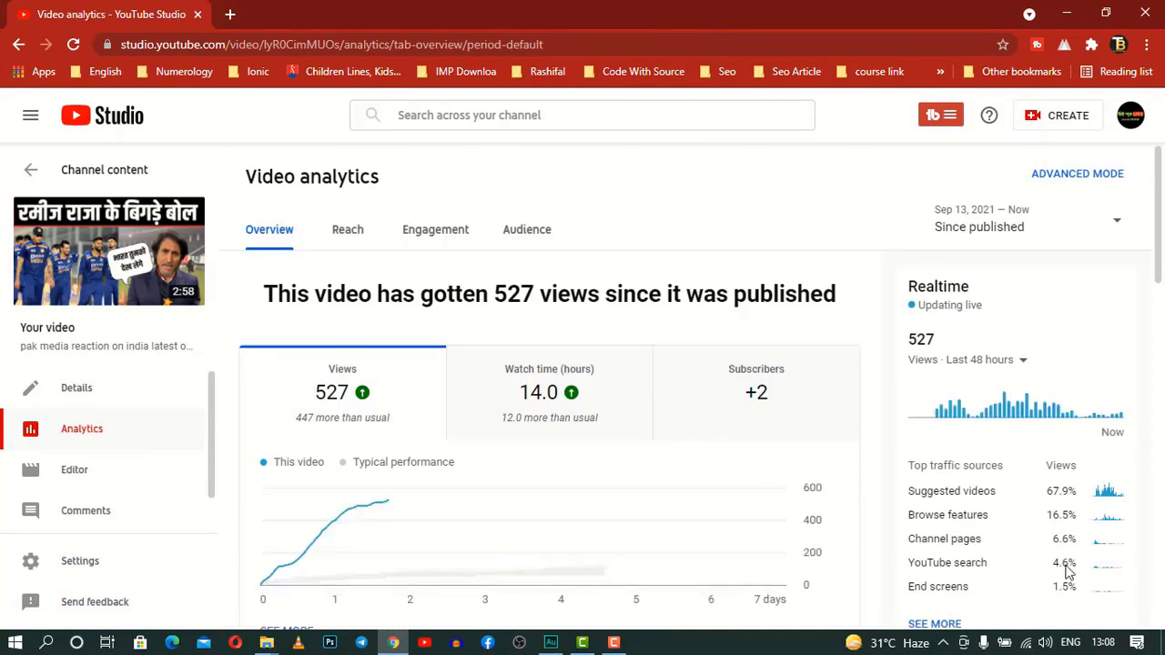
# - Examine the cricket video's reach, including its external and YouTube search traffic, and chart its impressions click-through rate
pyautogui.click(354, 235)
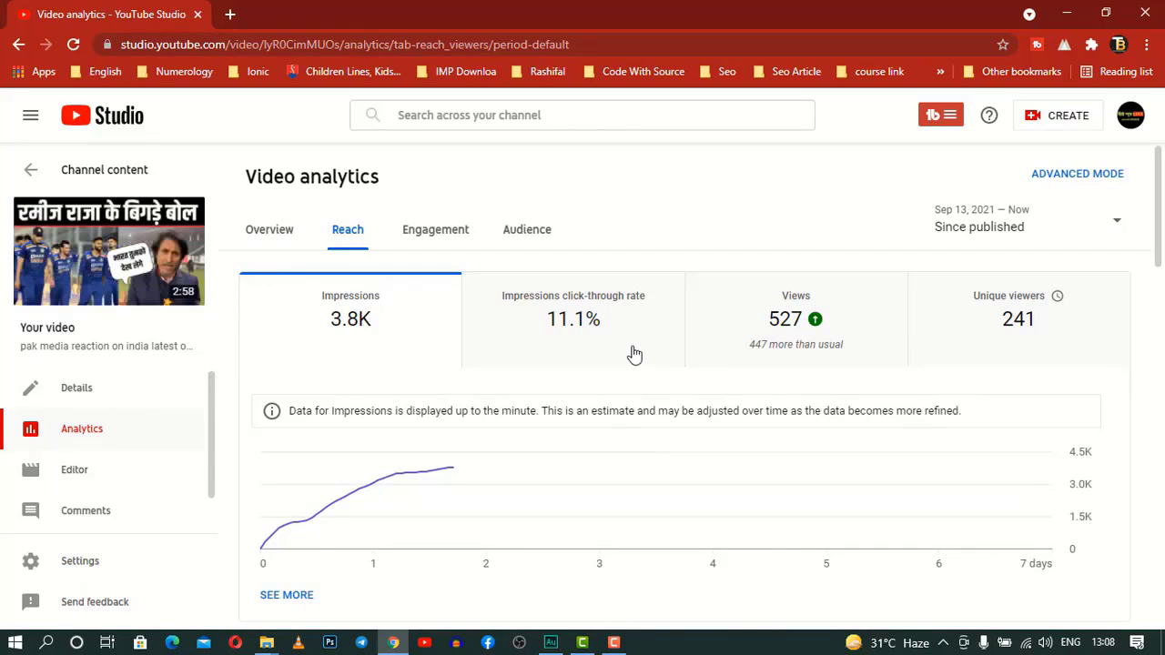
pyautogui.scroll(-10, 634, 355)
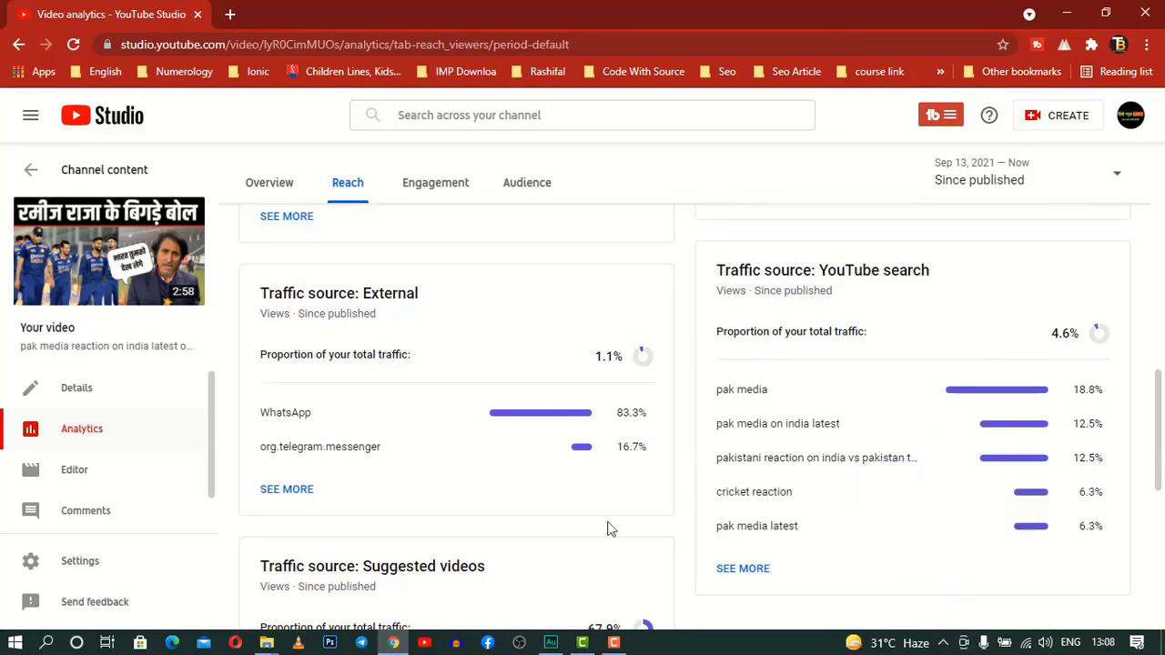
pyautogui.scroll(-3, 988, 468)
pyautogui.scroll(5, 988, 468)
pyautogui.scroll(6, 991, 468)
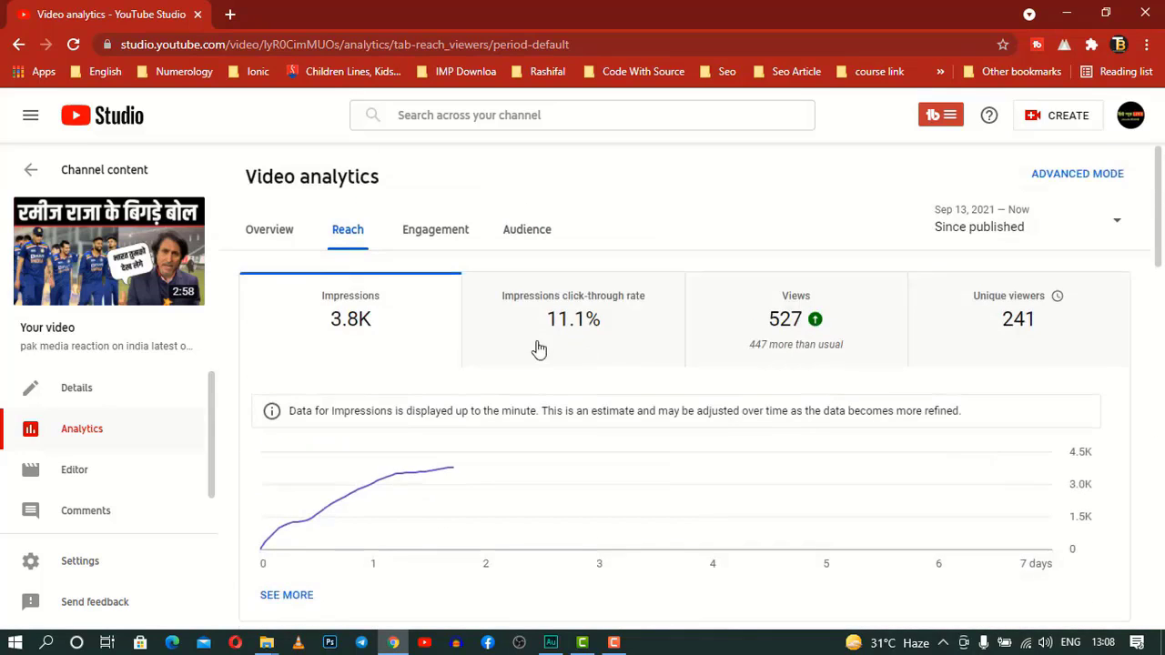
pyautogui.click(539, 349)
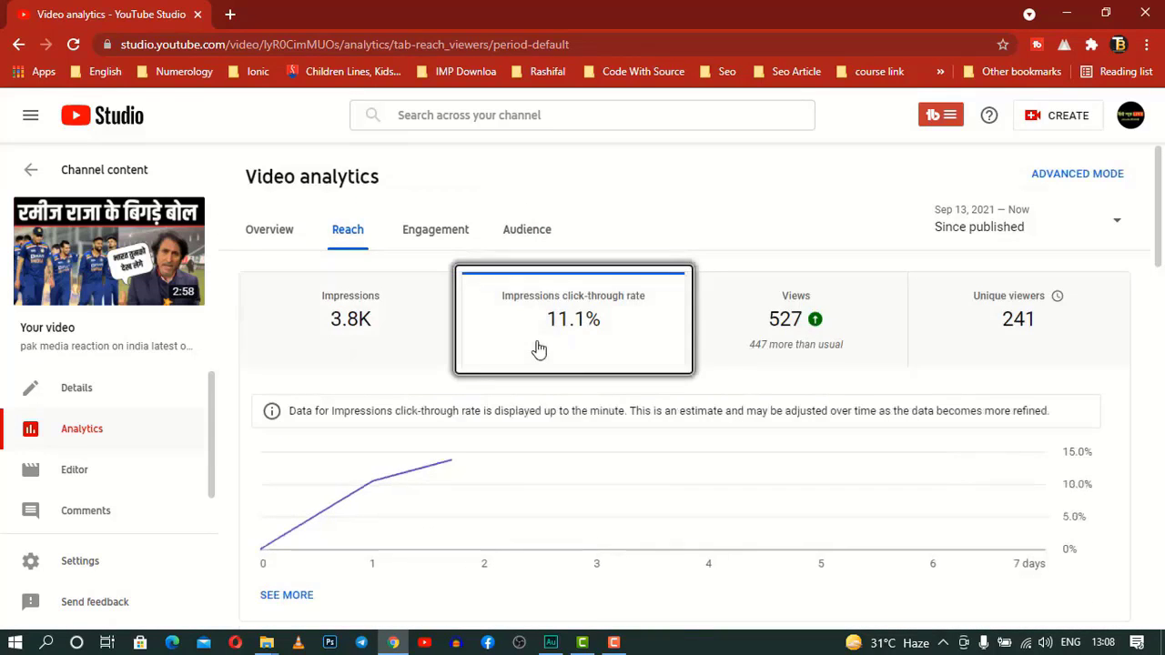
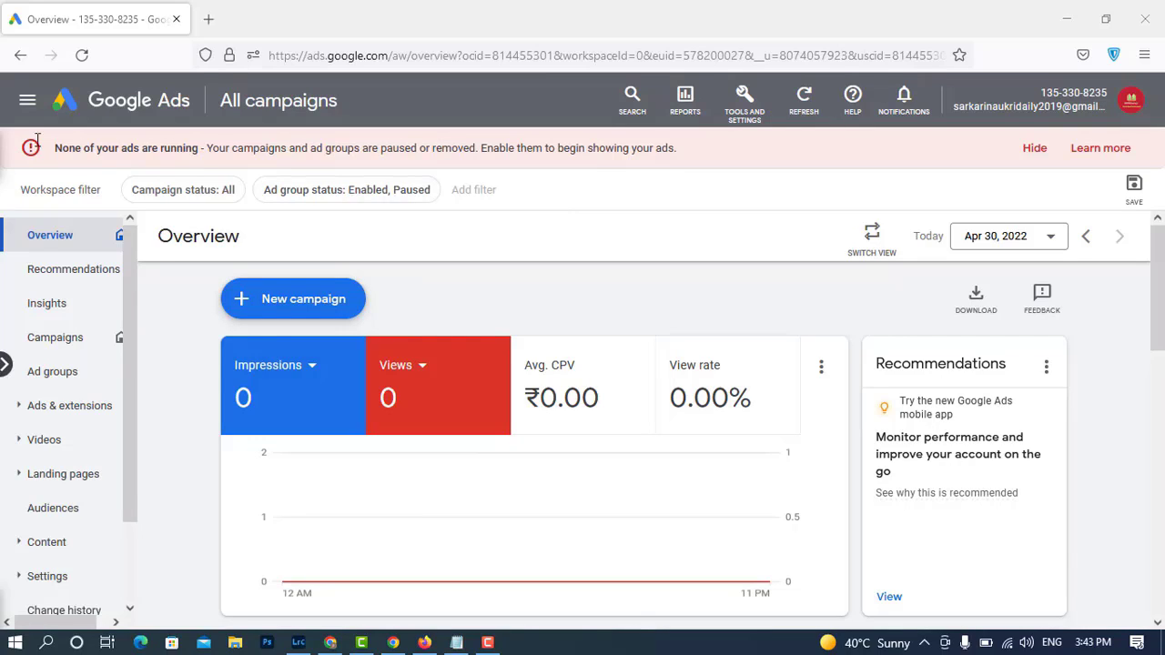
# - Start a new Google Ads campaign, hide the inactive-ads notice, and choose to create the campaign without a goal's guidance
pyautogui.click(331, 302)
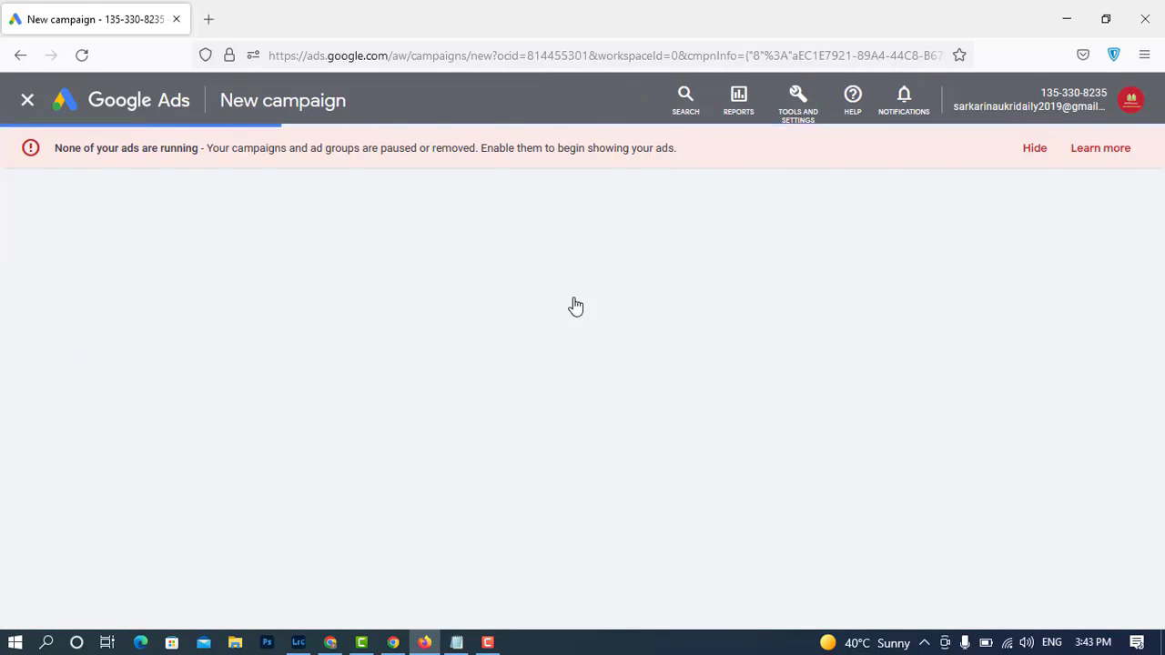
pyautogui.click(1038, 151)
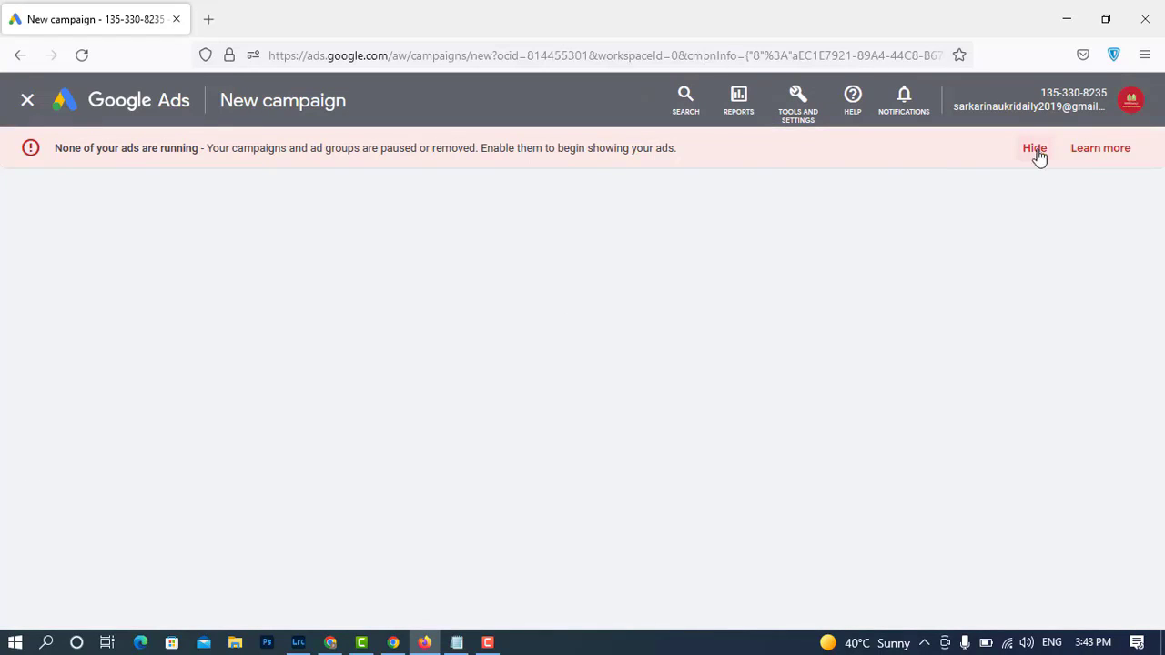
pyautogui.scroll(-2, 910, 319)
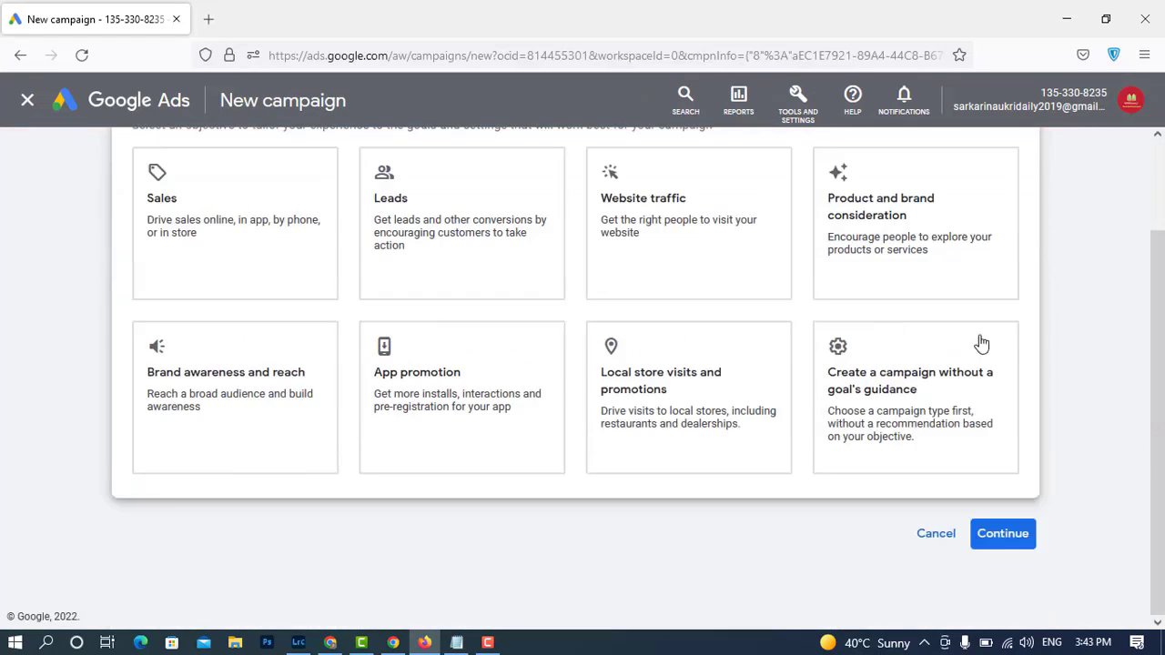
pyautogui.scroll(1, 1009, 348)
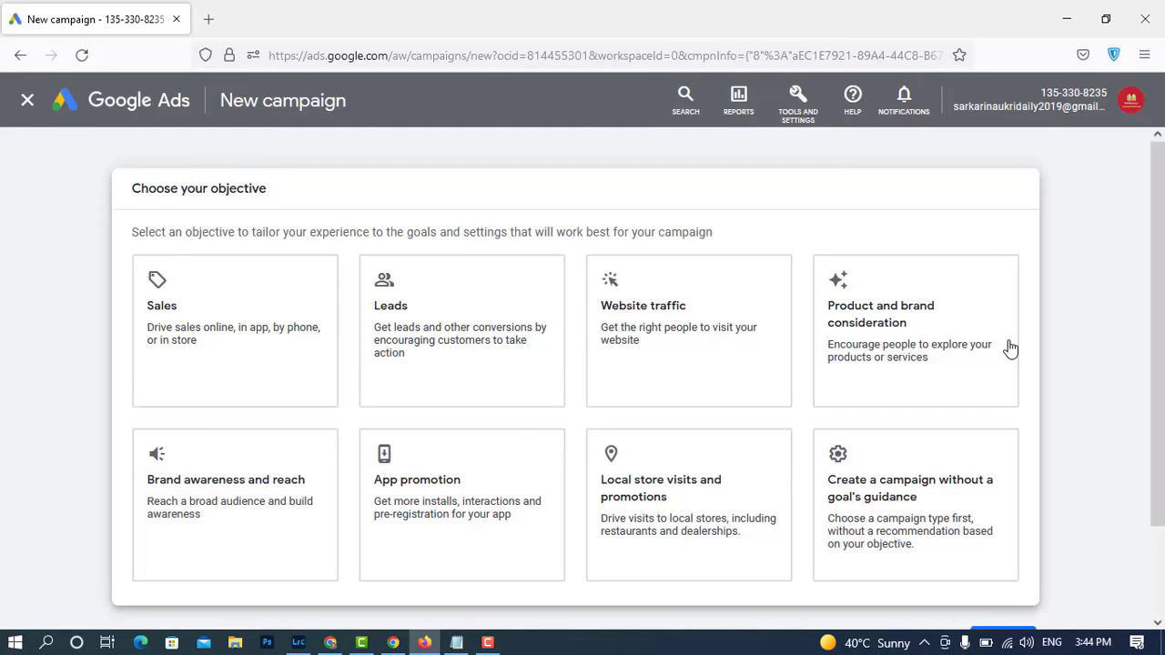
pyautogui.scroll(-2, 1009, 348)
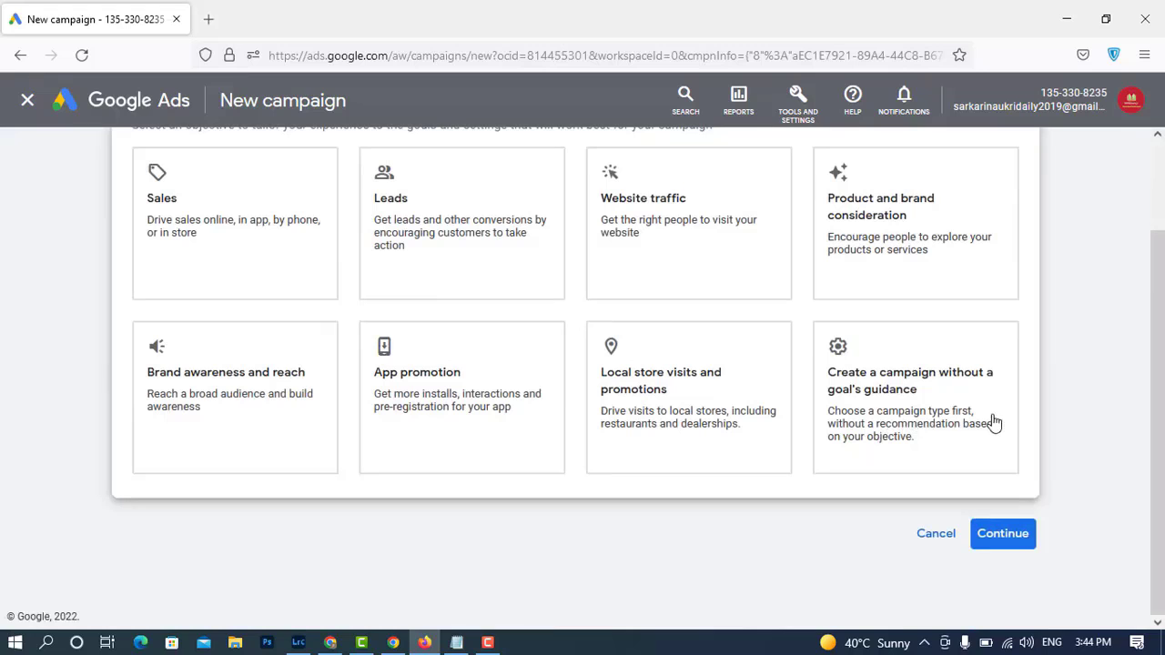
pyautogui.click(938, 370)
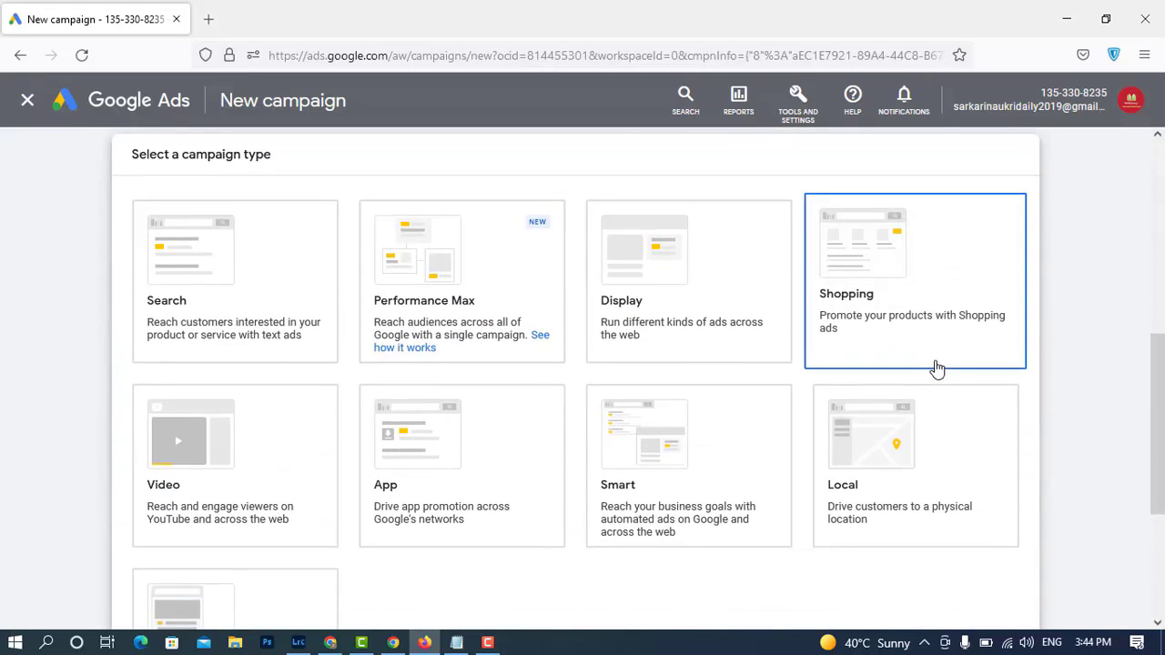
# - Review the available campaign types and select Video as the campaign type
pyautogui.scroll(-3, 937, 370)
pyautogui.scroll(3, 937, 370)
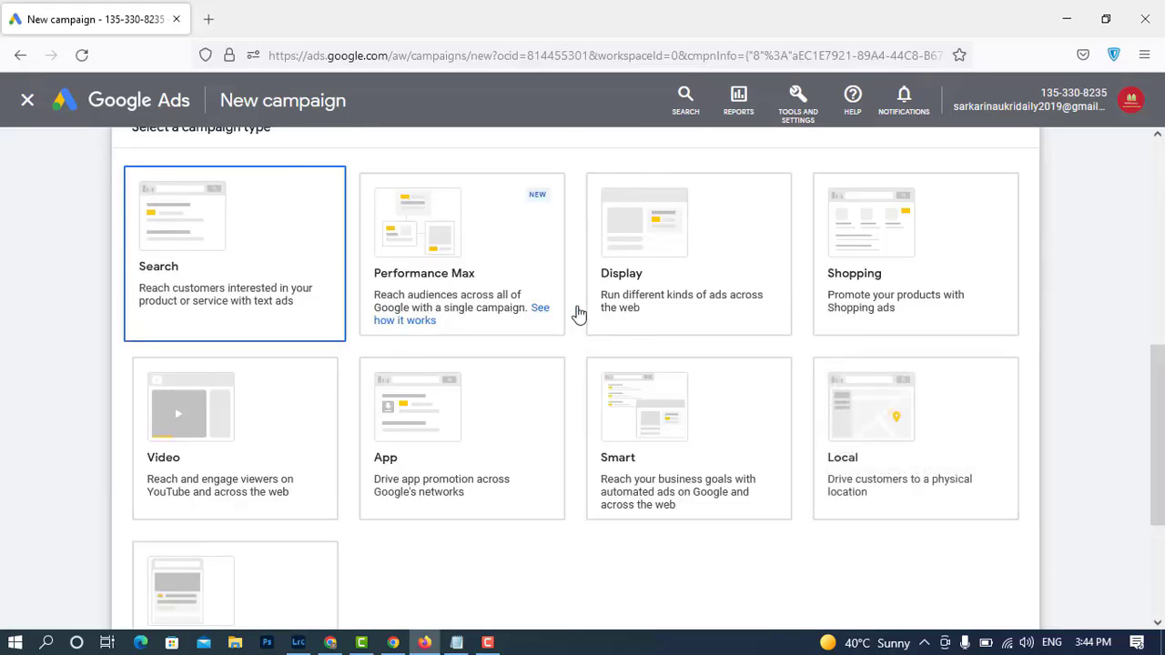
pyautogui.scroll(-3, 577, 312)
pyautogui.scroll(3, 579, 314)
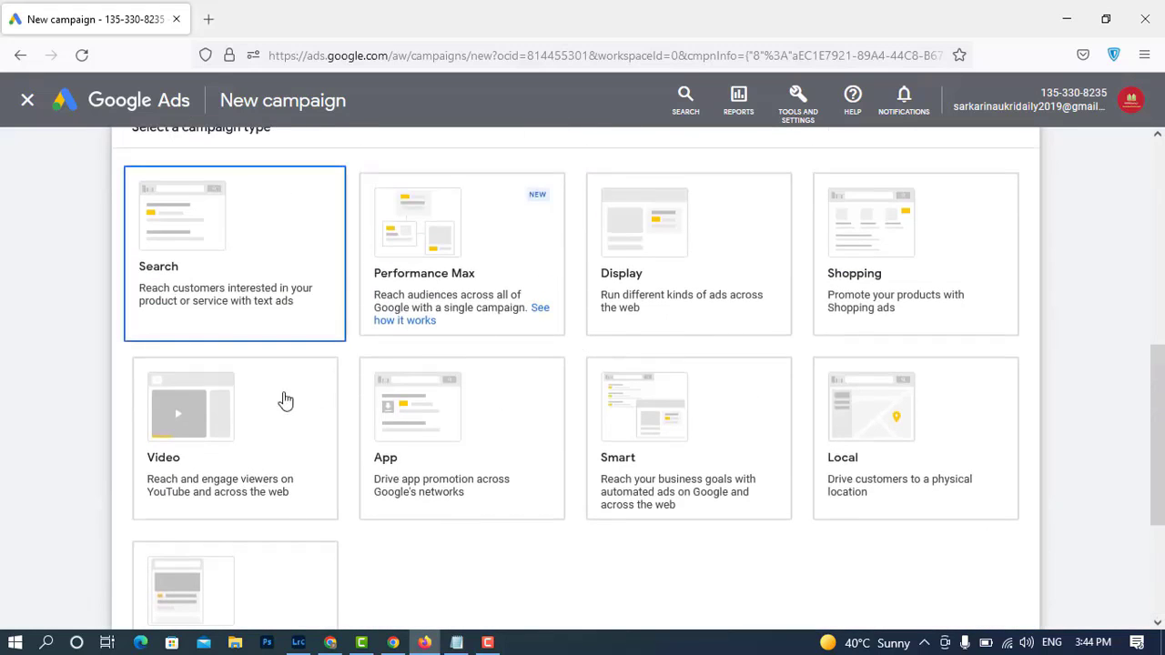
pyautogui.click(200, 429)
pyautogui.scroll(4, 470, 301)
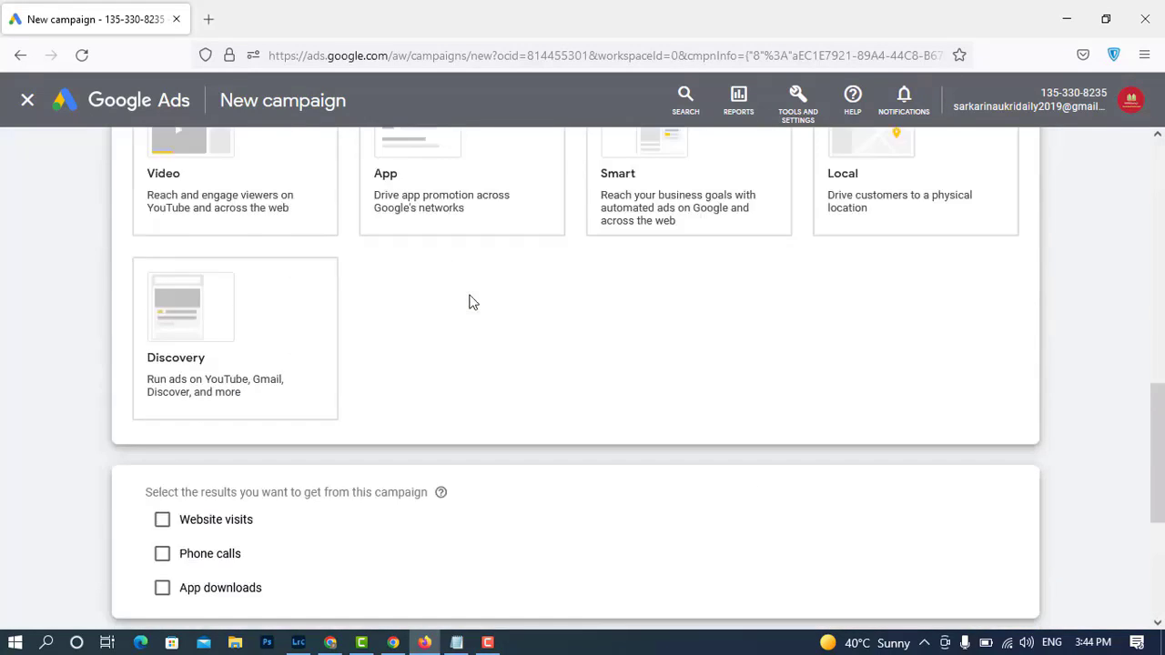
pyautogui.scroll(-3, 197, 498)
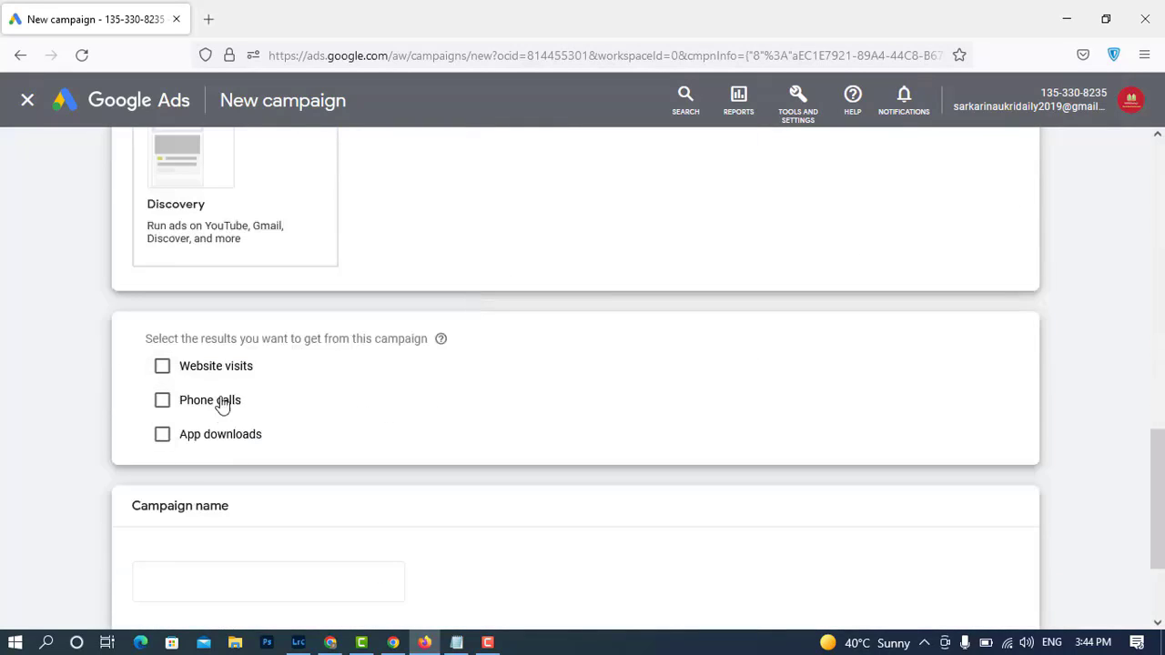
pyautogui.scroll(3, 447, 426)
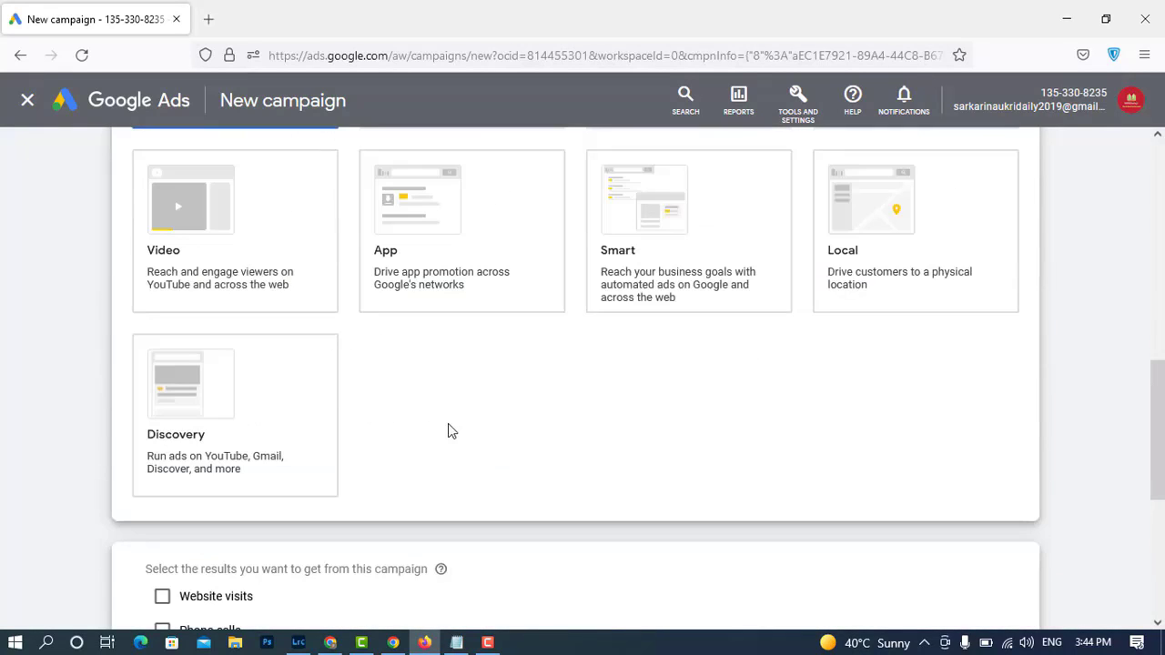
pyautogui.scroll(2, 448, 426)
pyautogui.scroll(1, 448, 428)
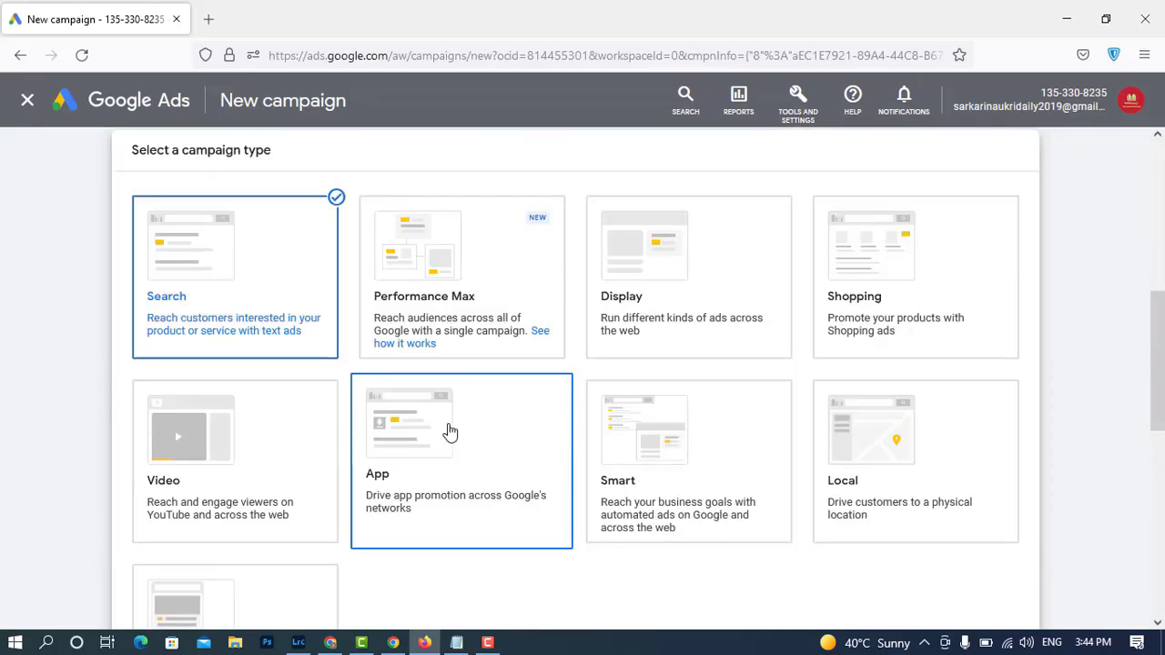
pyautogui.click(252, 464)
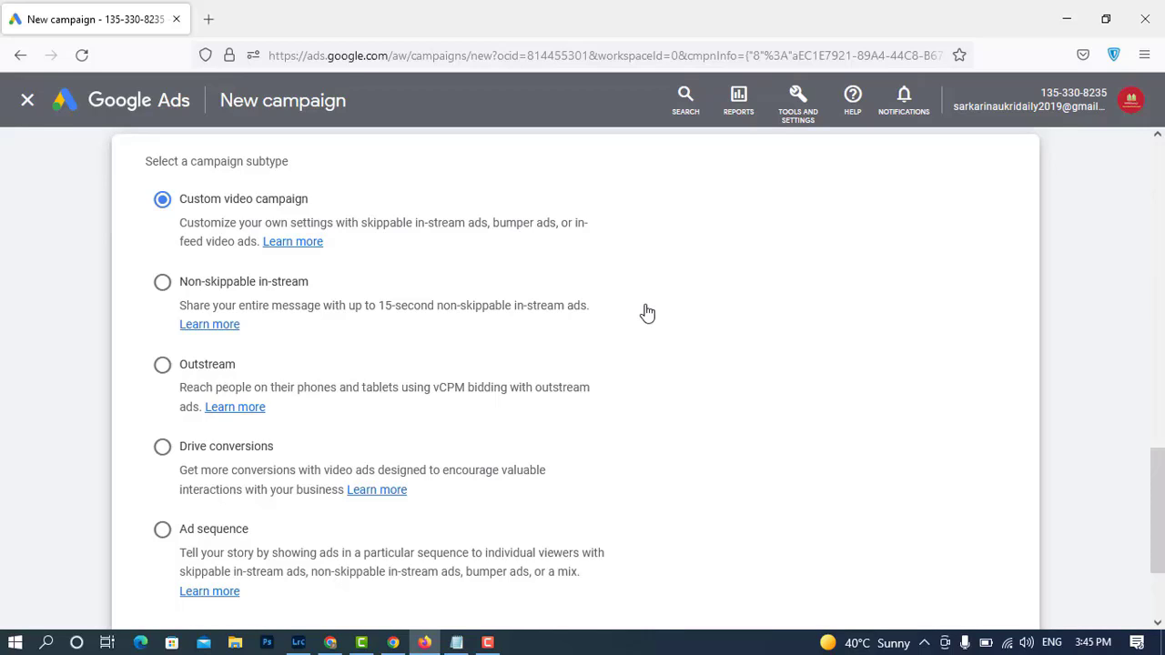
# - Review the video campaign subtypes and continue to the campaign settings with Custom video campaign
pyautogui.scroll(-2, 647, 313)
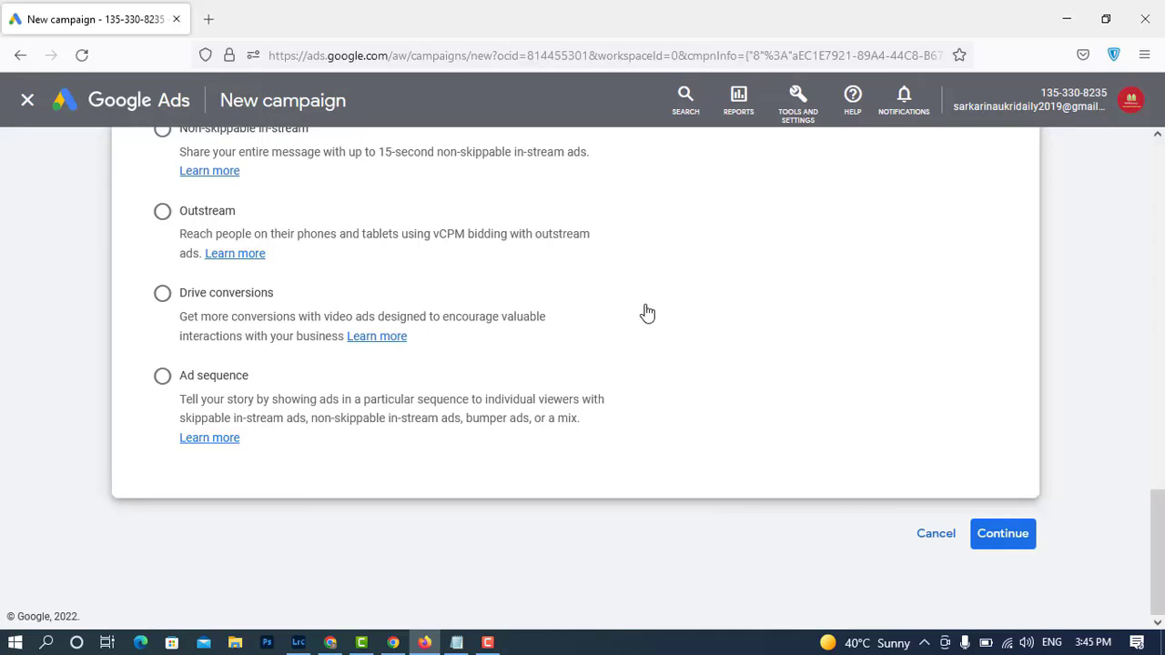
pyautogui.scroll(3, 647, 314)
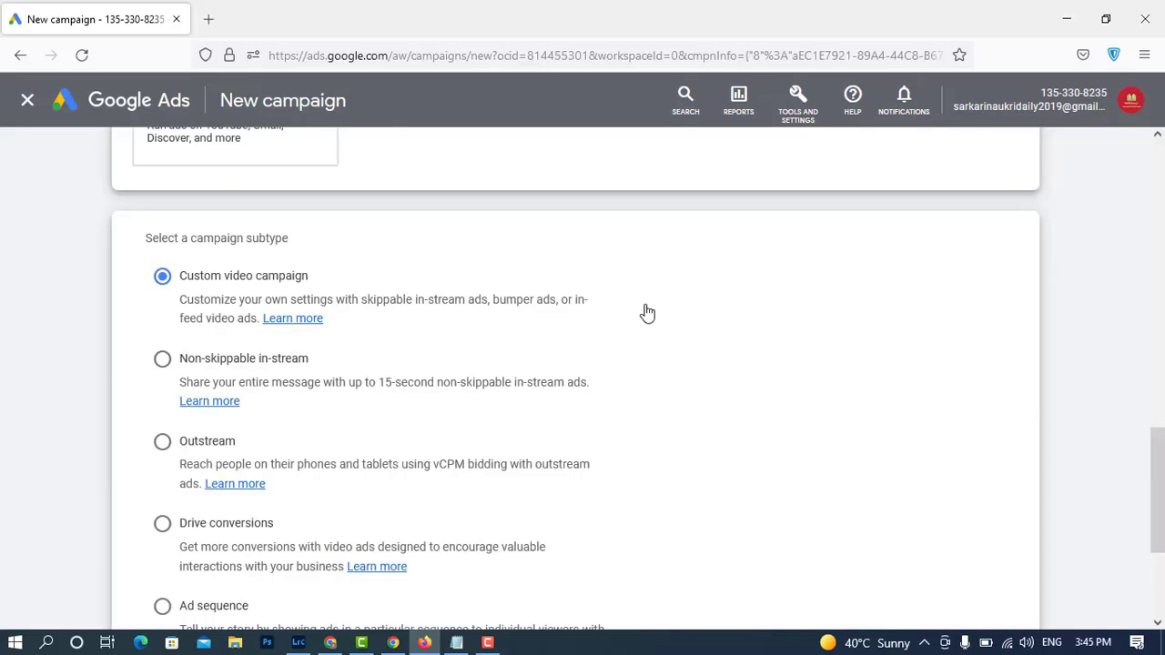
pyautogui.scroll(-2, 647, 313)
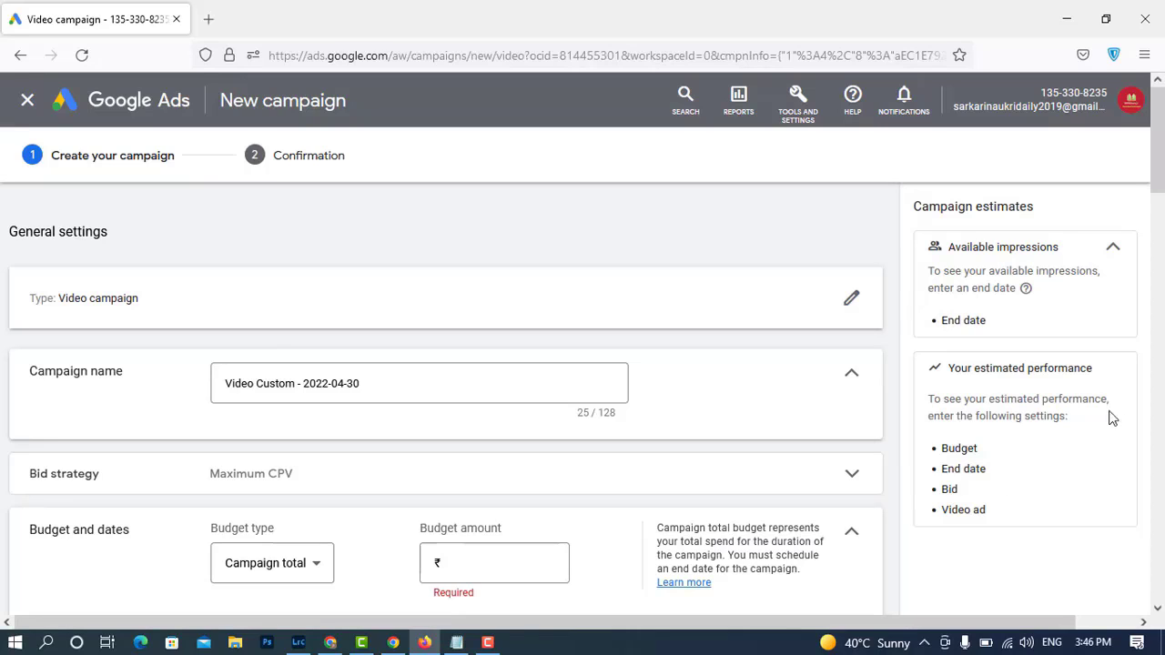
# - Replace the default campaign name with "Money Matters ads"
pyautogui.moveTo(406, 384); pyautogui.dragTo(137, 383)
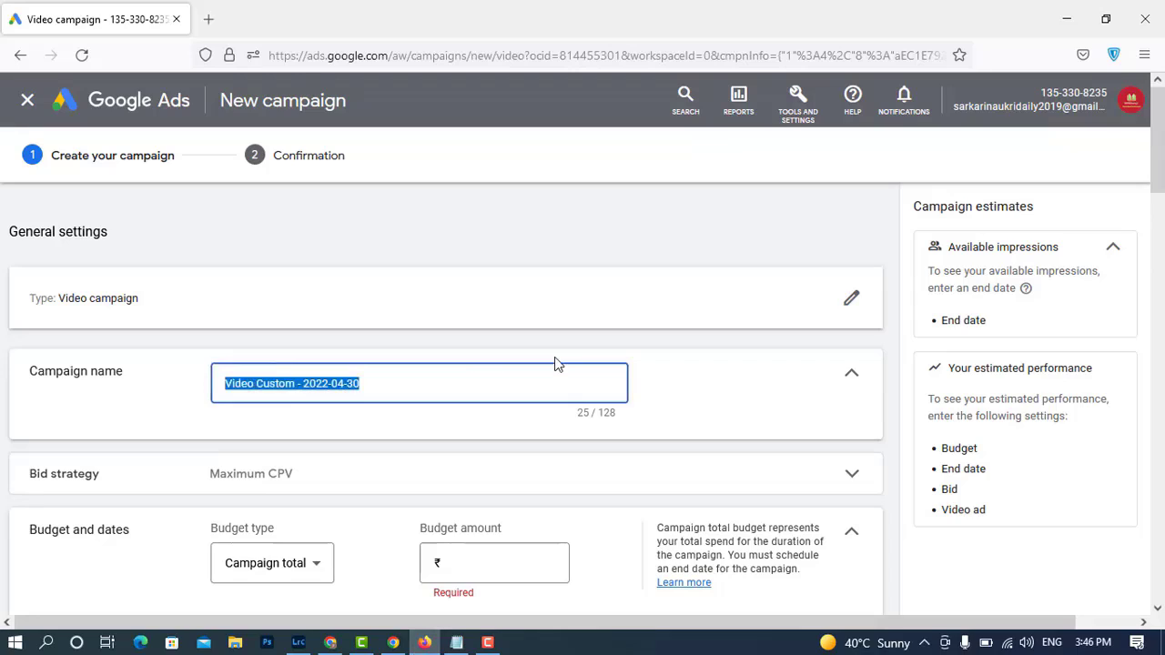
pyautogui.press('BackSpace')
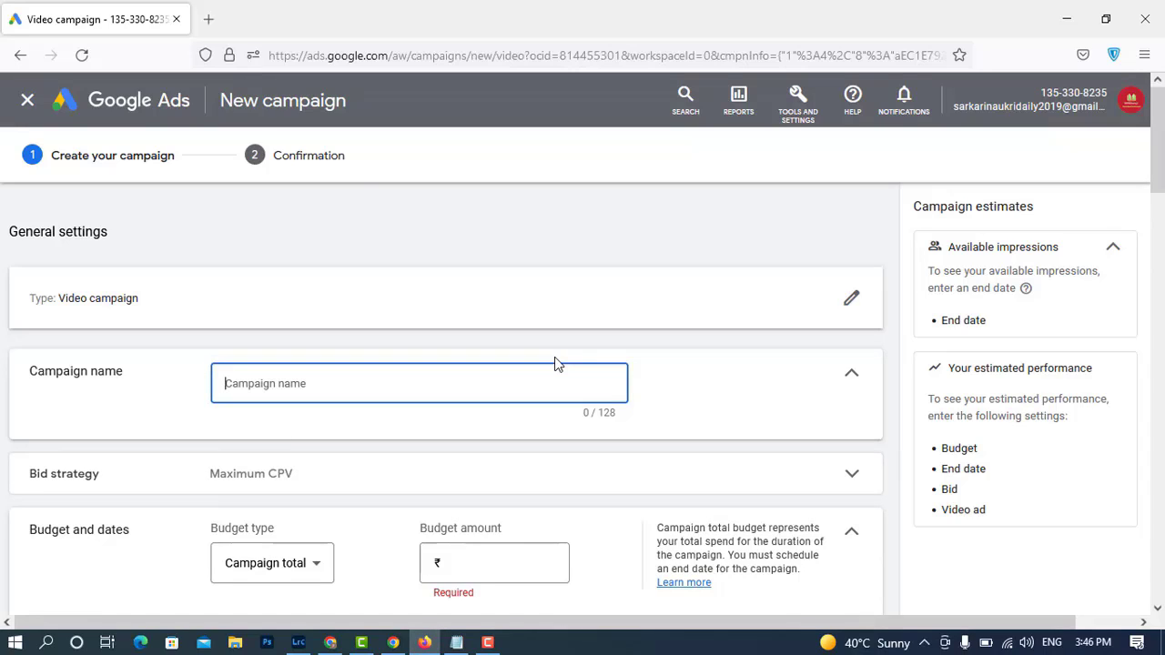
pyautogui.write('Money Matters ads')
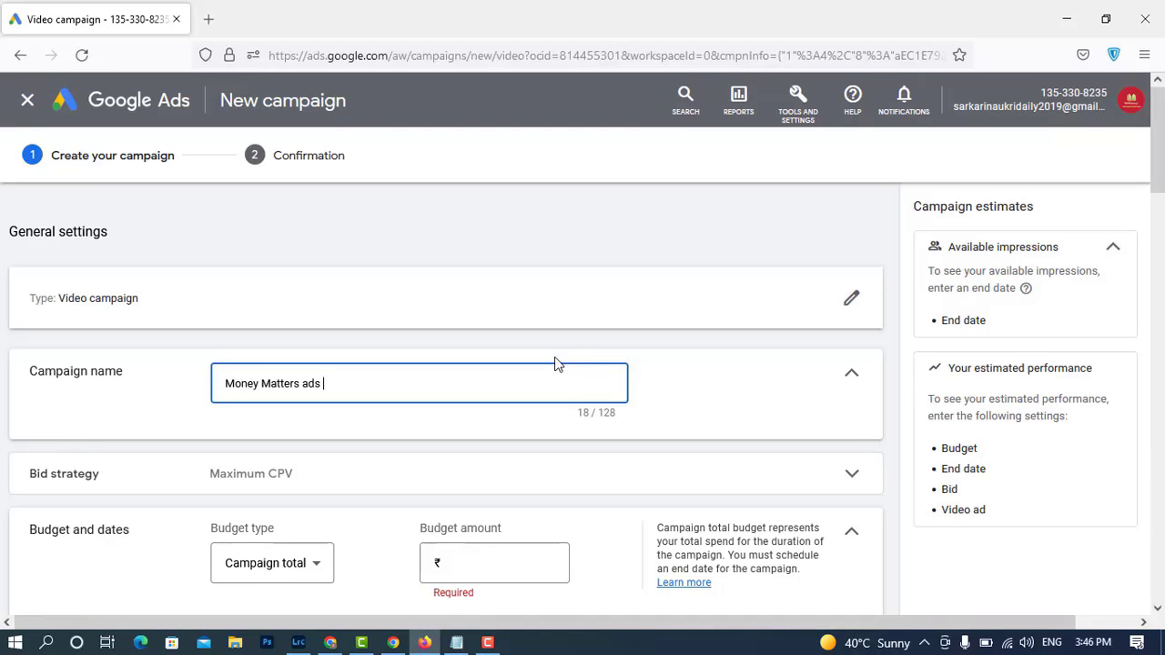
pyautogui.scroll(-3, 725, 371)
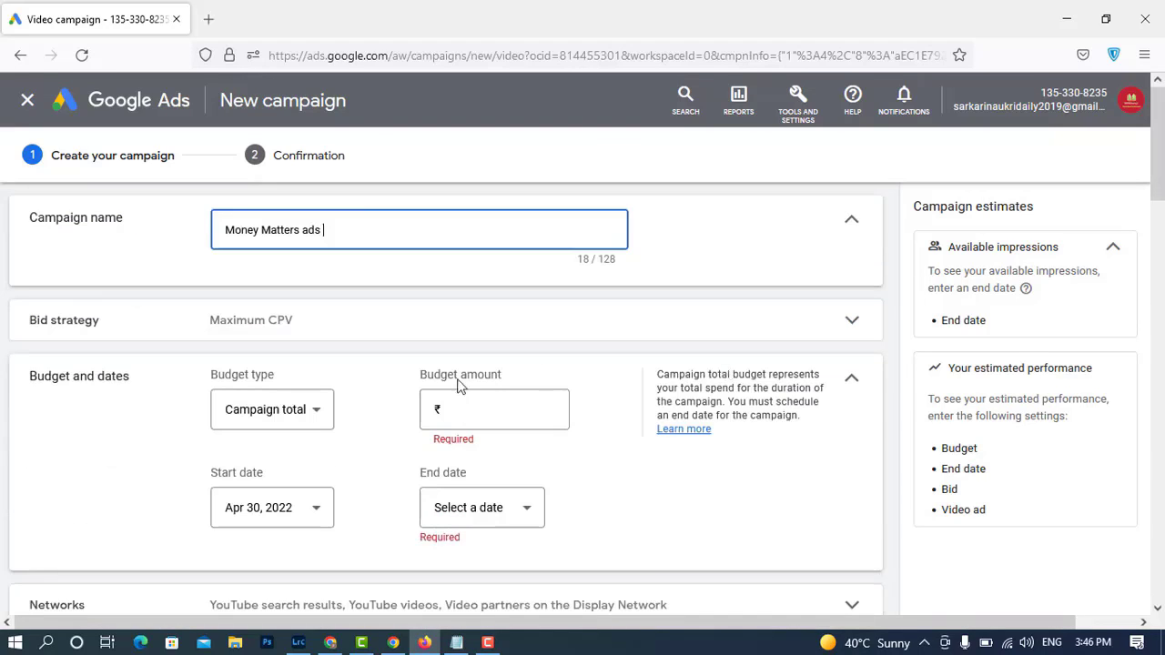
# - Try Target CPM as the campaign's bid strategy and examine its bidding settings
pyautogui.click(541, 330)
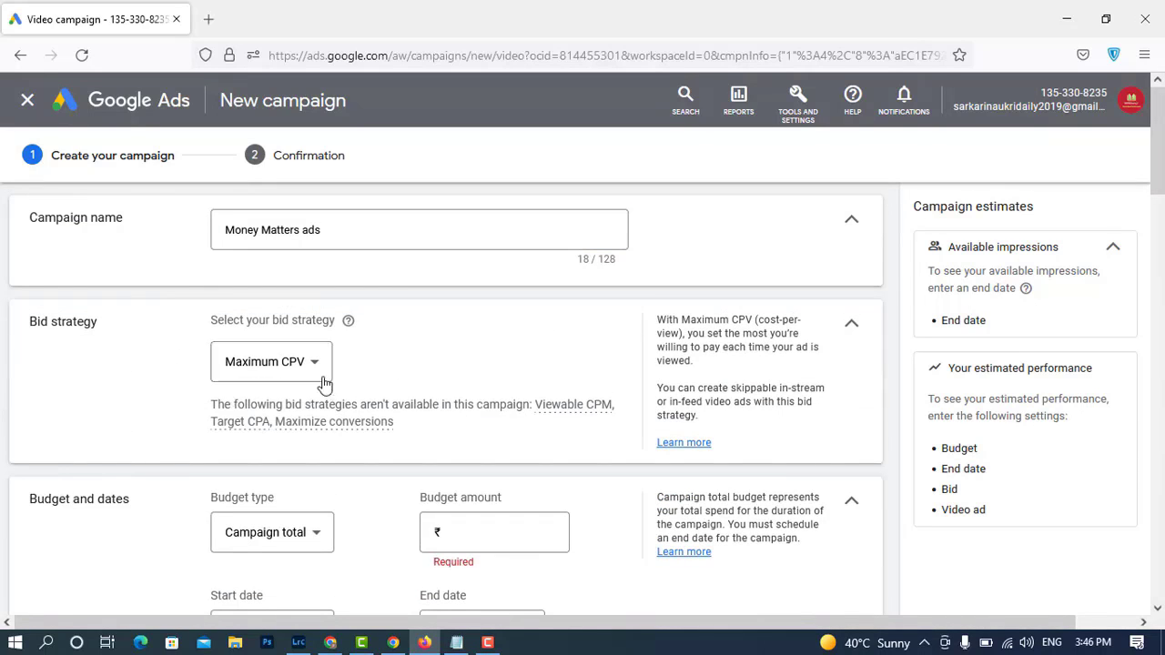
pyautogui.click(322, 378)
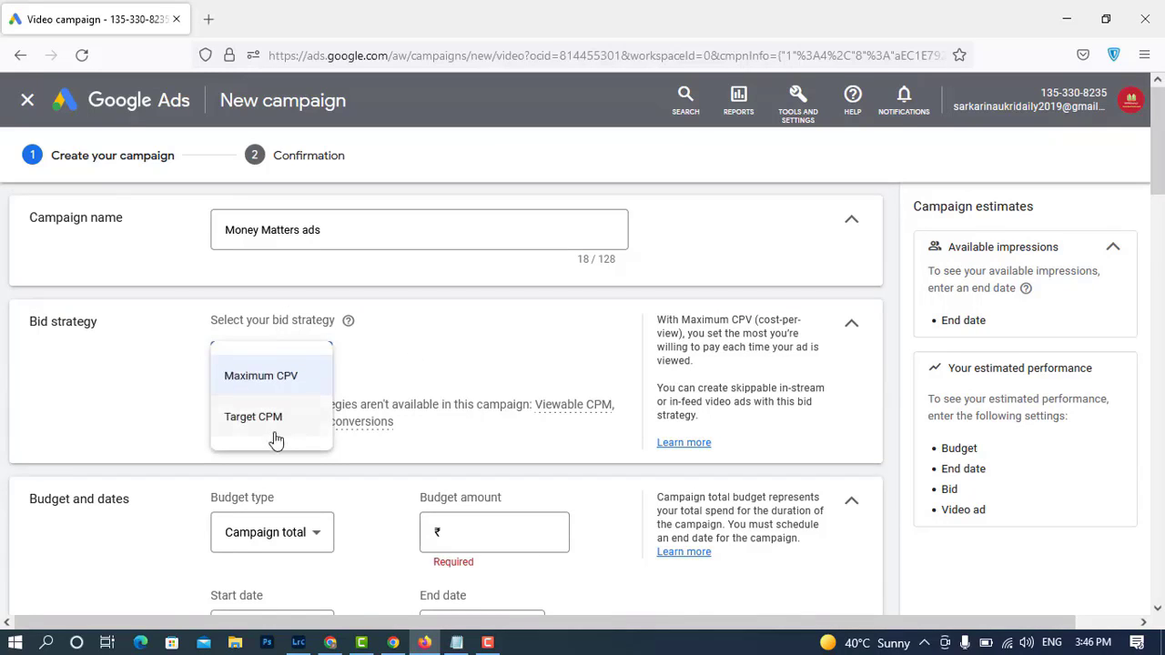
pyautogui.click(322, 414)
pyautogui.scroll(2, 533, 359)
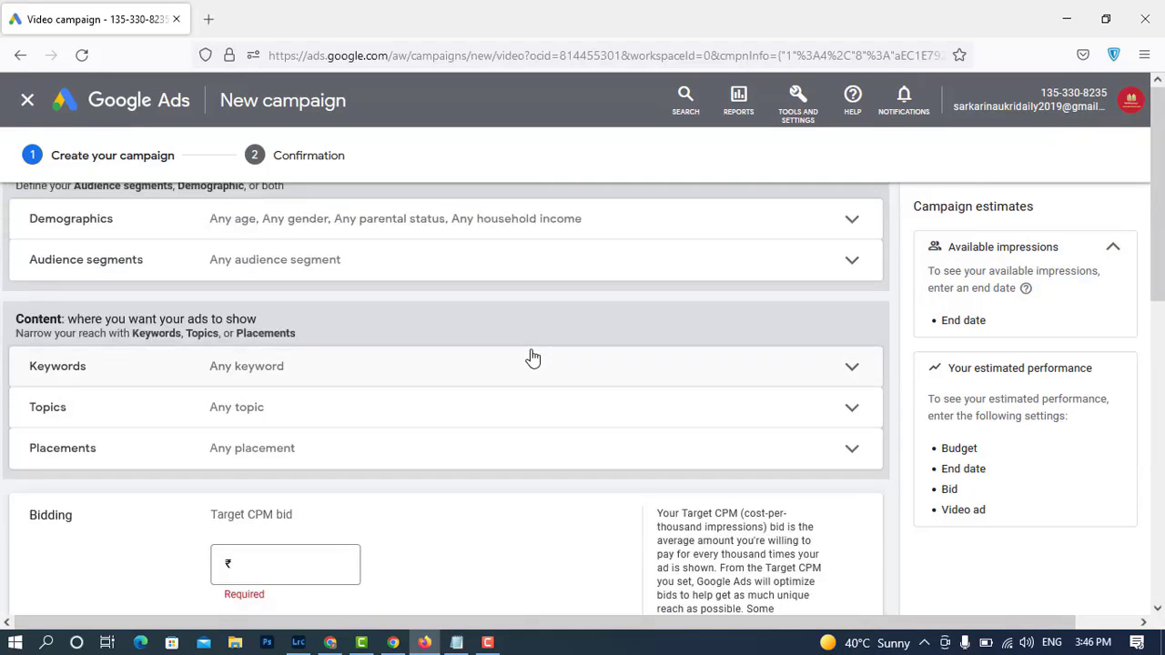
pyautogui.scroll(-2, 682, 511)
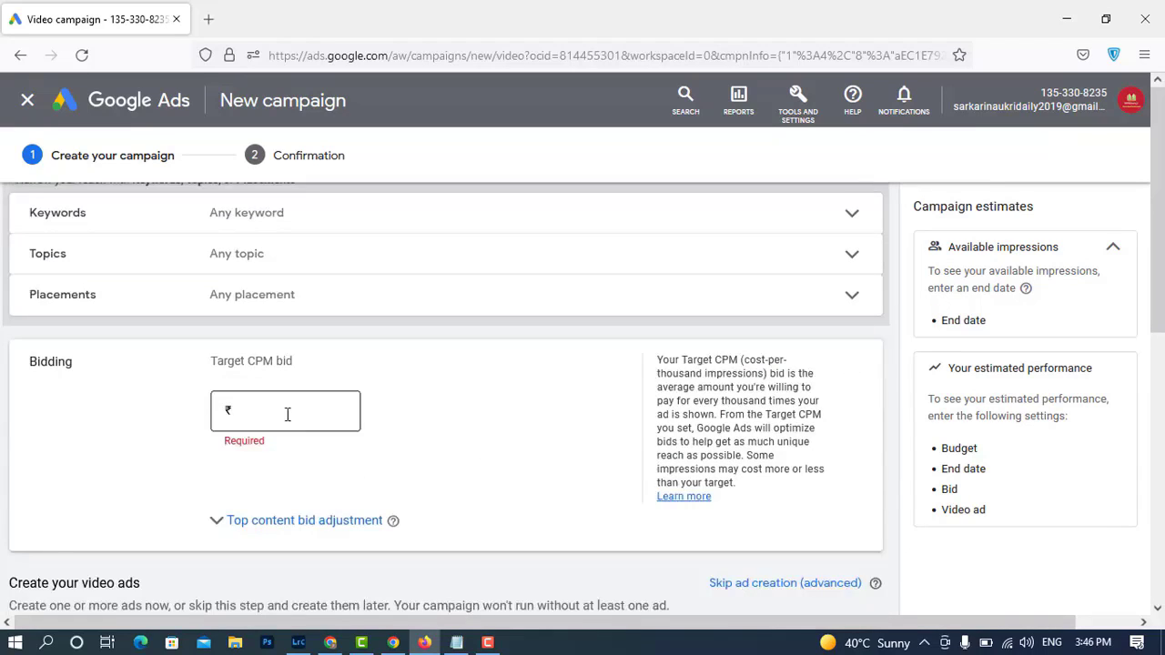
pyautogui.scroll(-4, 312, 419)
pyautogui.scroll(3, 423, 373)
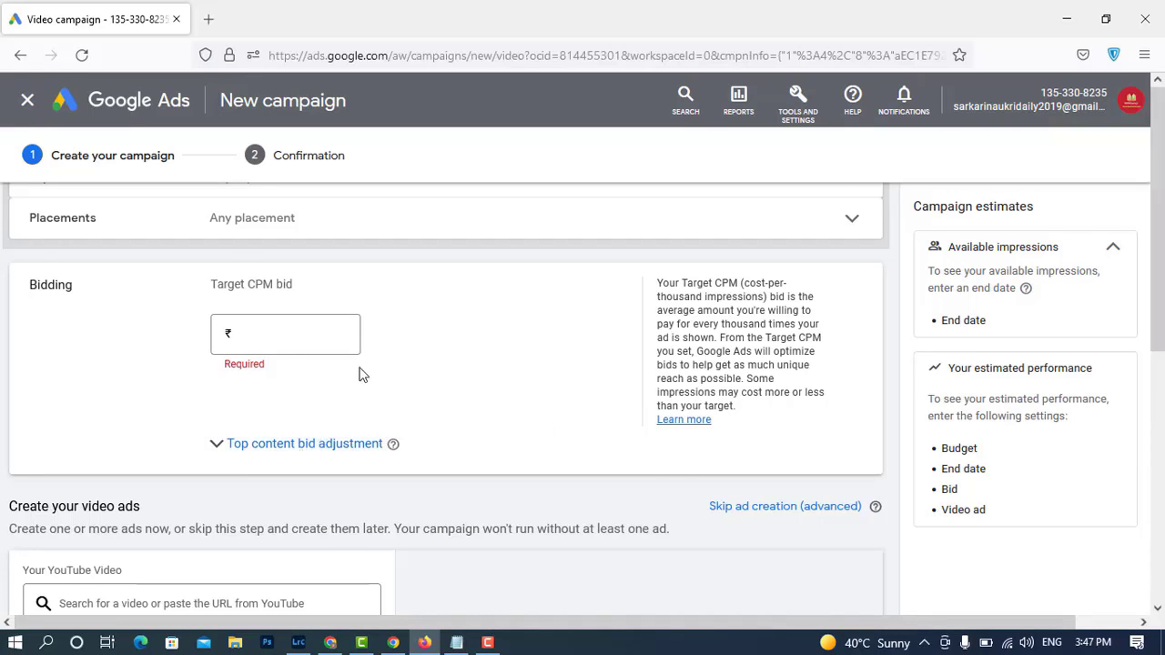
# - Set the campaign's bid strategy back to Maximum CPV and review the resulting campaign settings
pyautogui.scroll(1, 364, 375)
pyautogui.scroll(5, 405, 391)
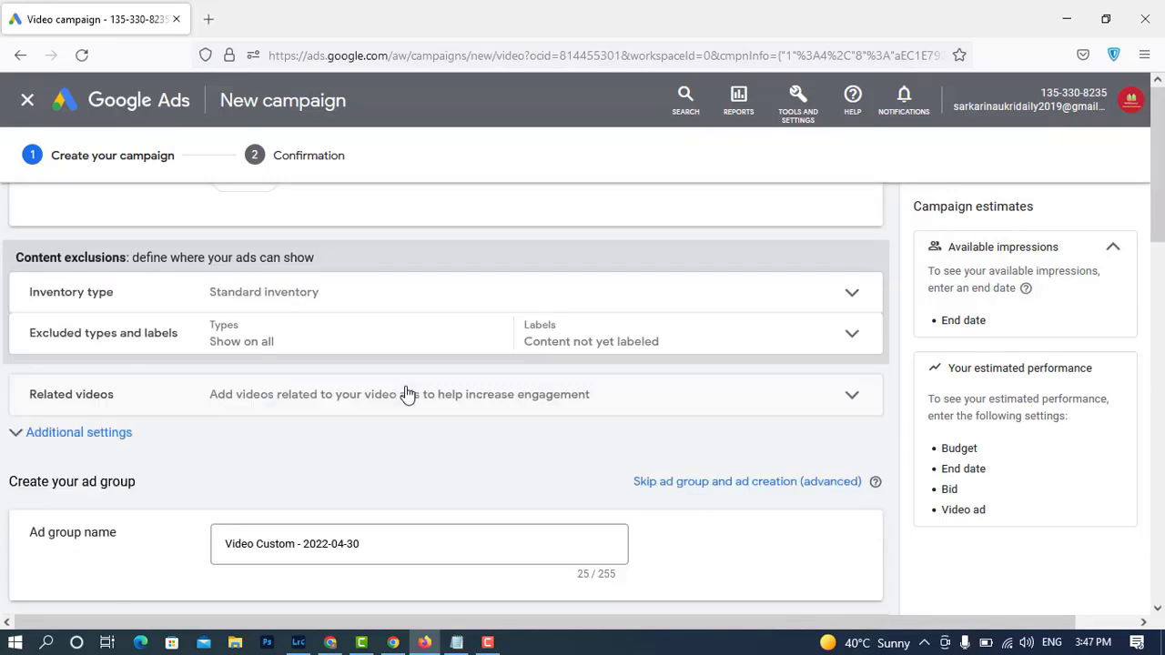
pyautogui.scroll(10, 408, 395)
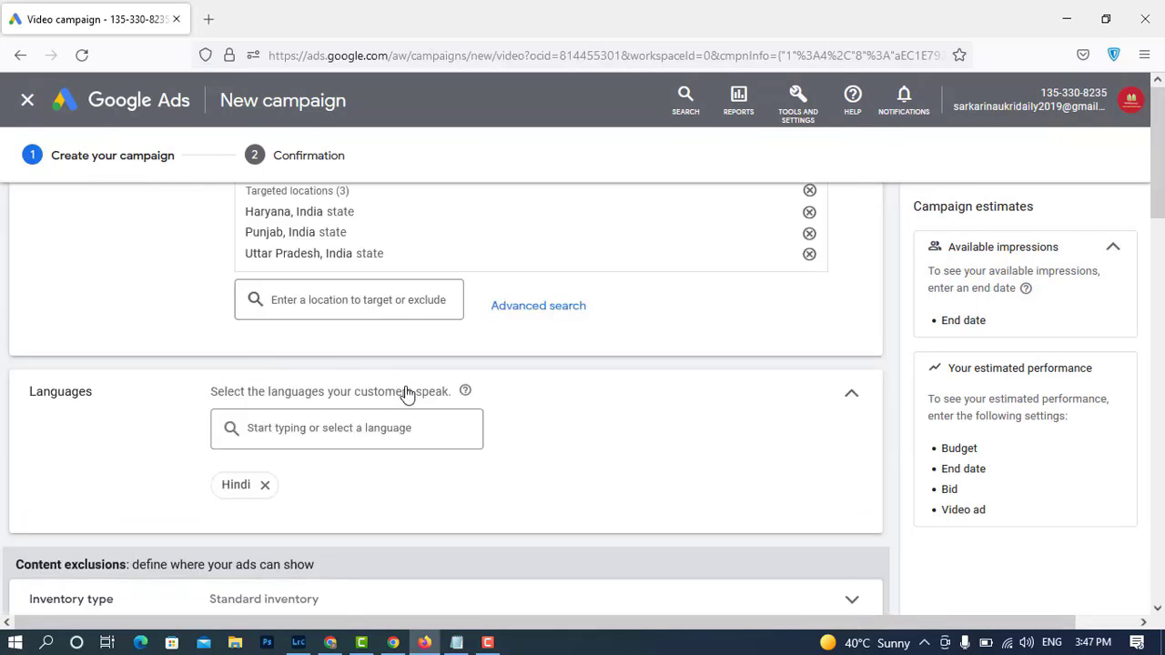
pyautogui.scroll(10, 408, 386)
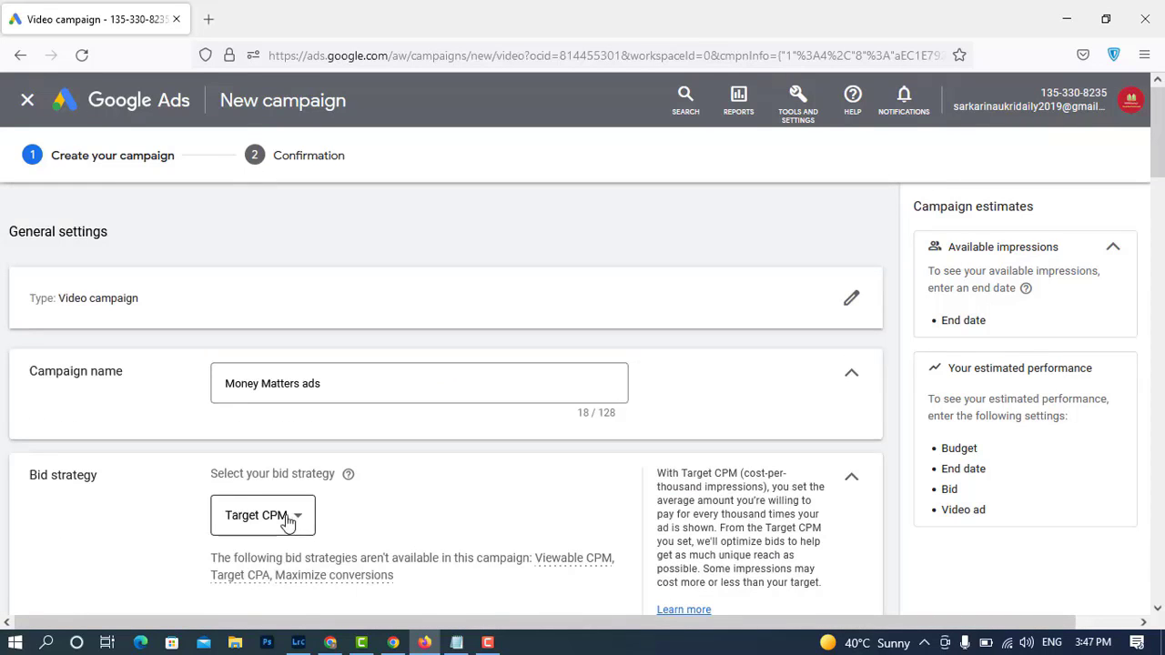
pyautogui.click(286, 517)
pyautogui.scroll(-18, 489, 502)
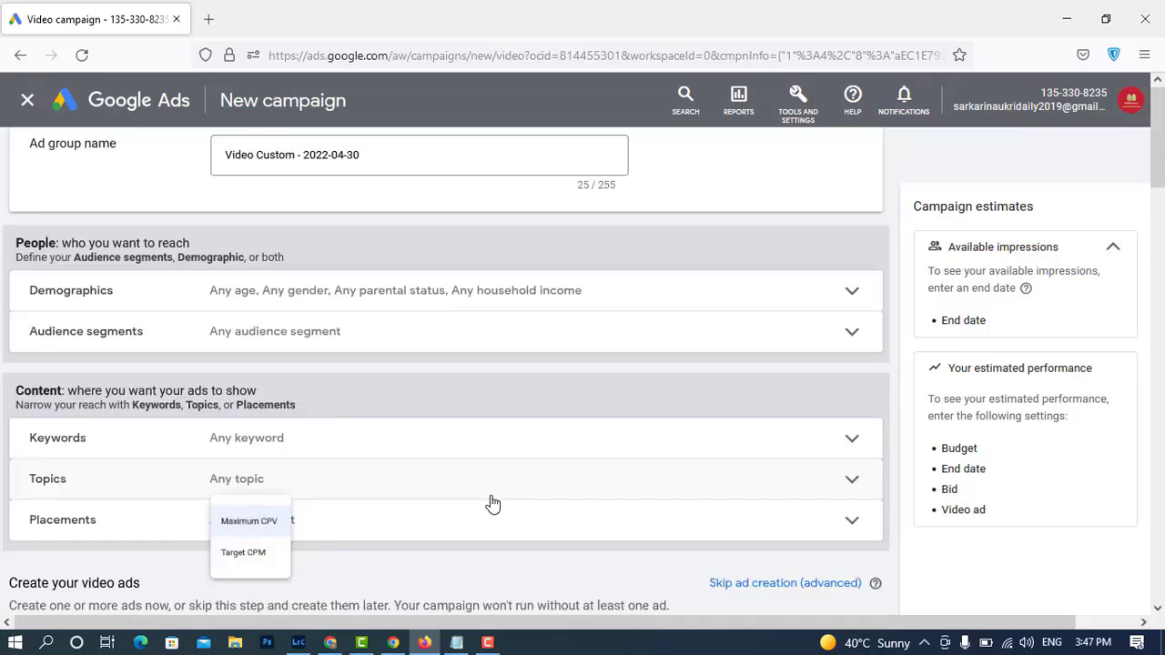
pyautogui.scroll(-5, 491, 503)
pyautogui.scroll(12, 569, 392)
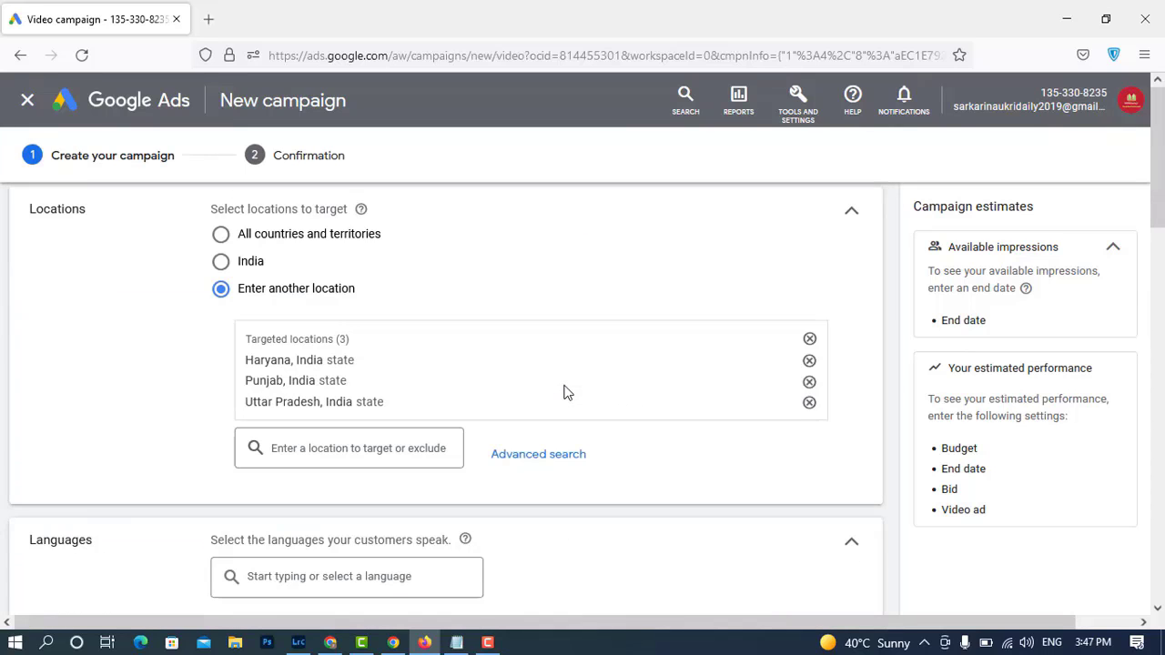
pyautogui.scroll(10, 565, 391)
# - Set the campaign's budget type to Daily with a budget amount of ₹150.00
pyautogui.scroll(-3, 565, 385)
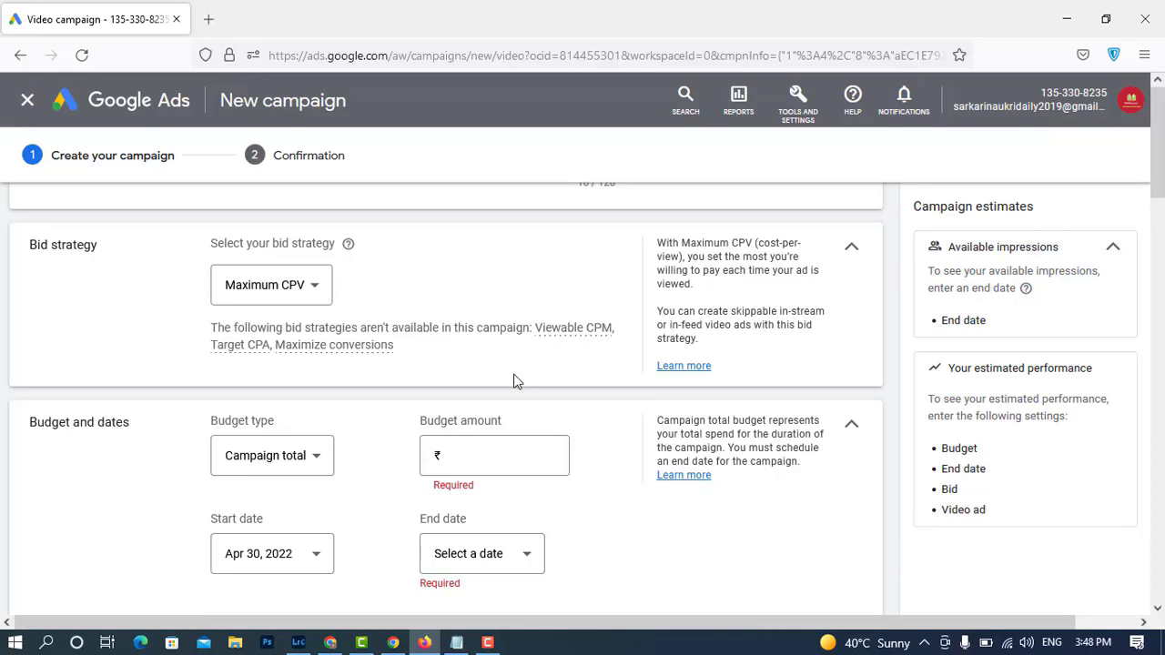
pyautogui.scroll(-2, 553, 371)
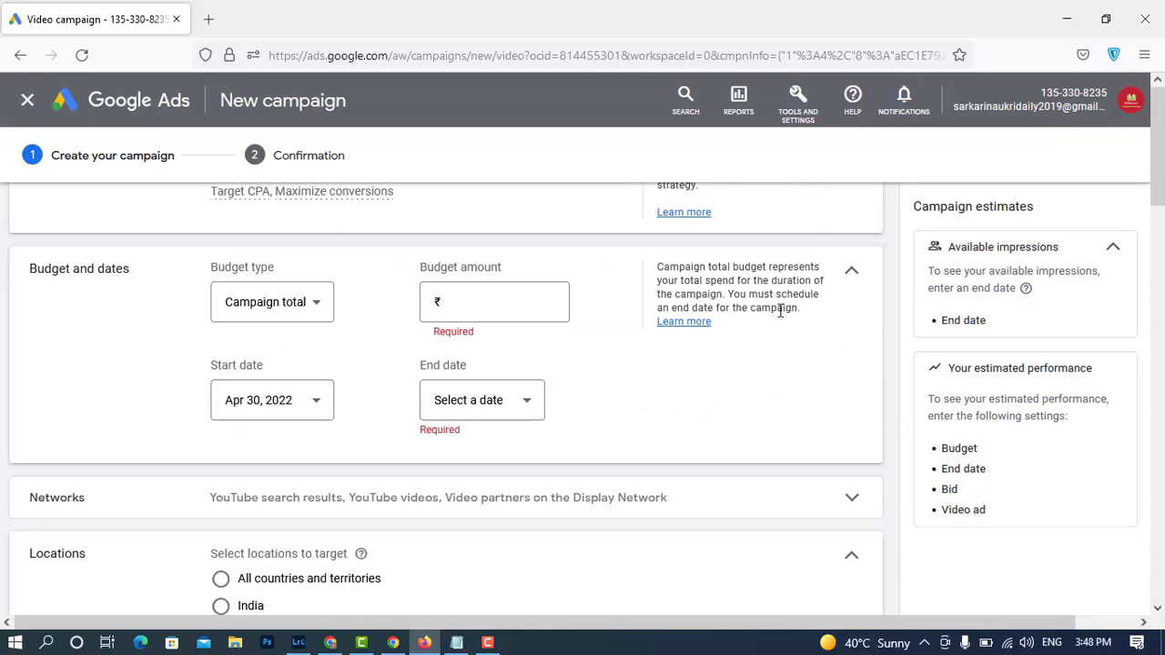
pyautogui.click(314, 304)
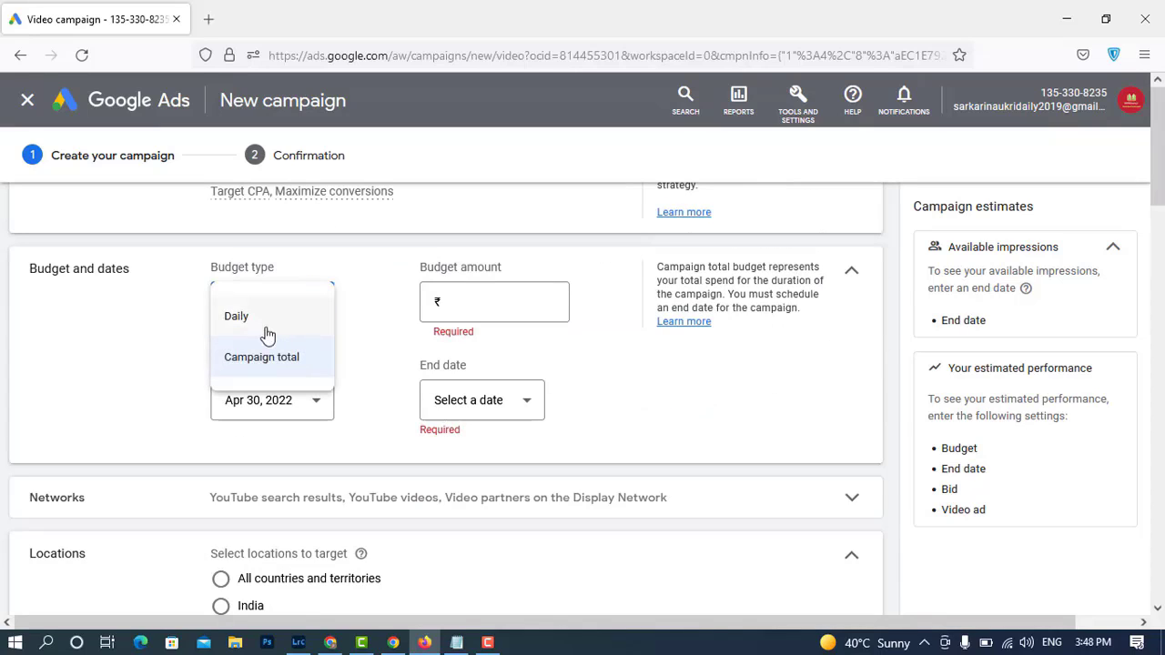
pyautogui.click(281, 326)
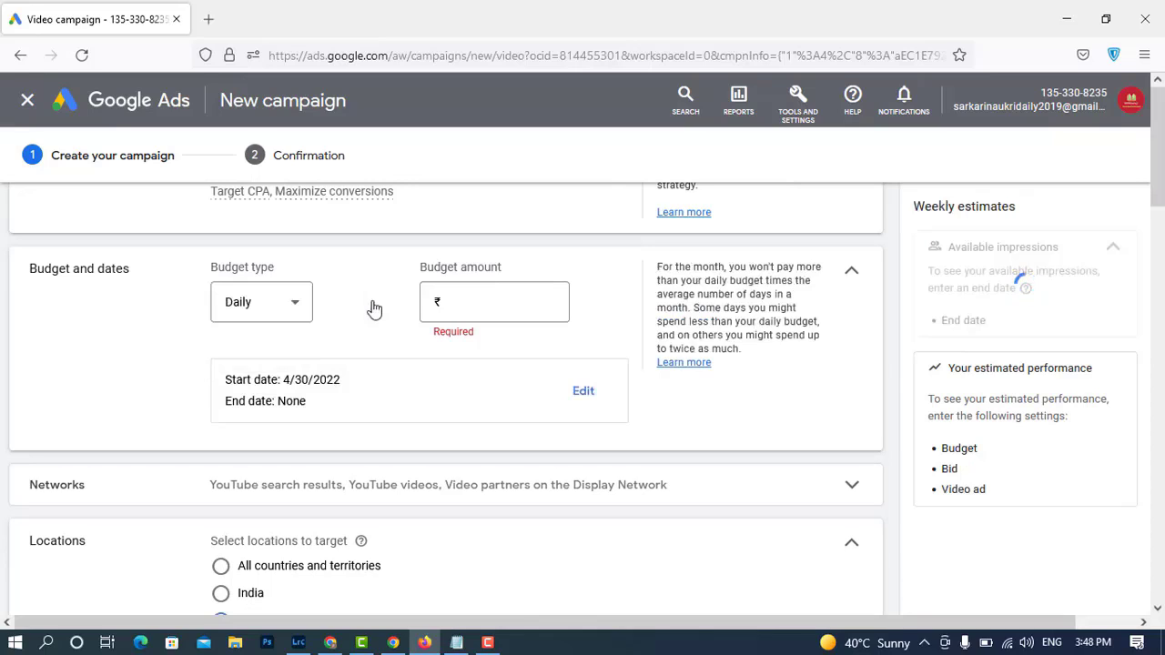
pyautogui.click(487, 300)
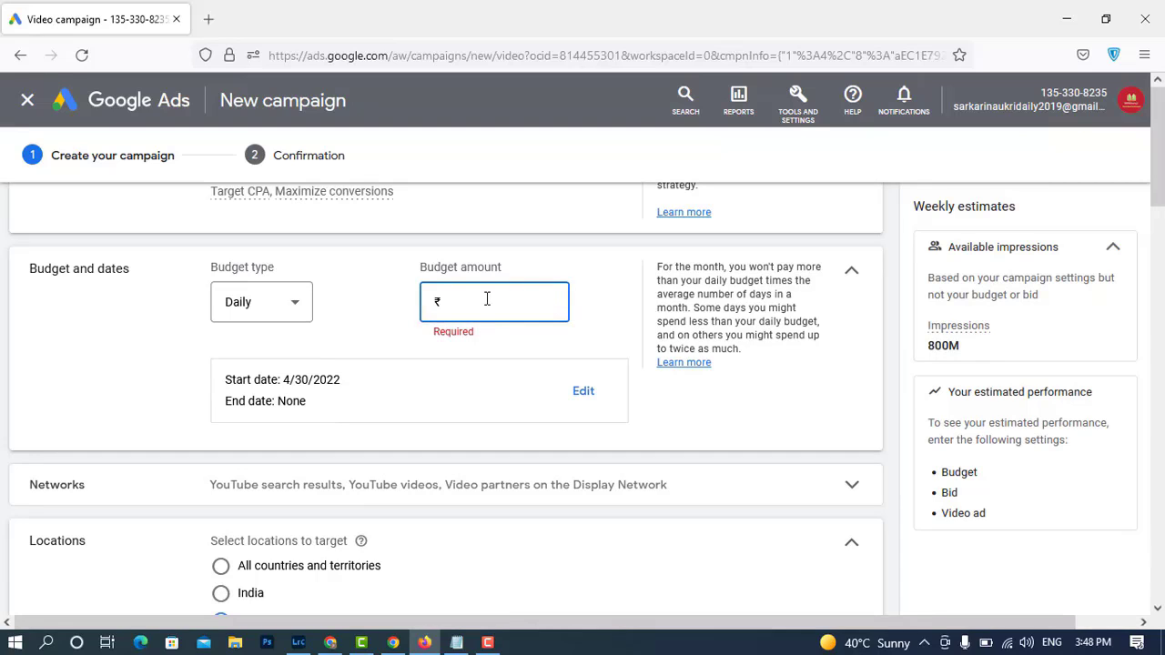
pyautogui.write('150.00')
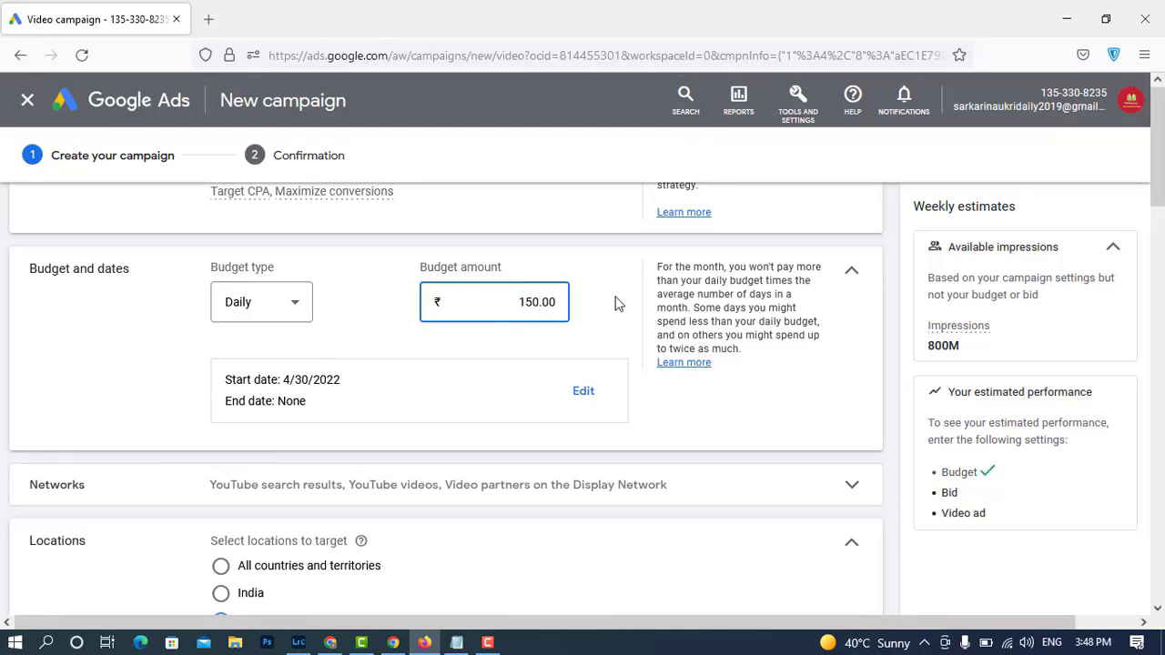
pyautogui.click(614, 303)
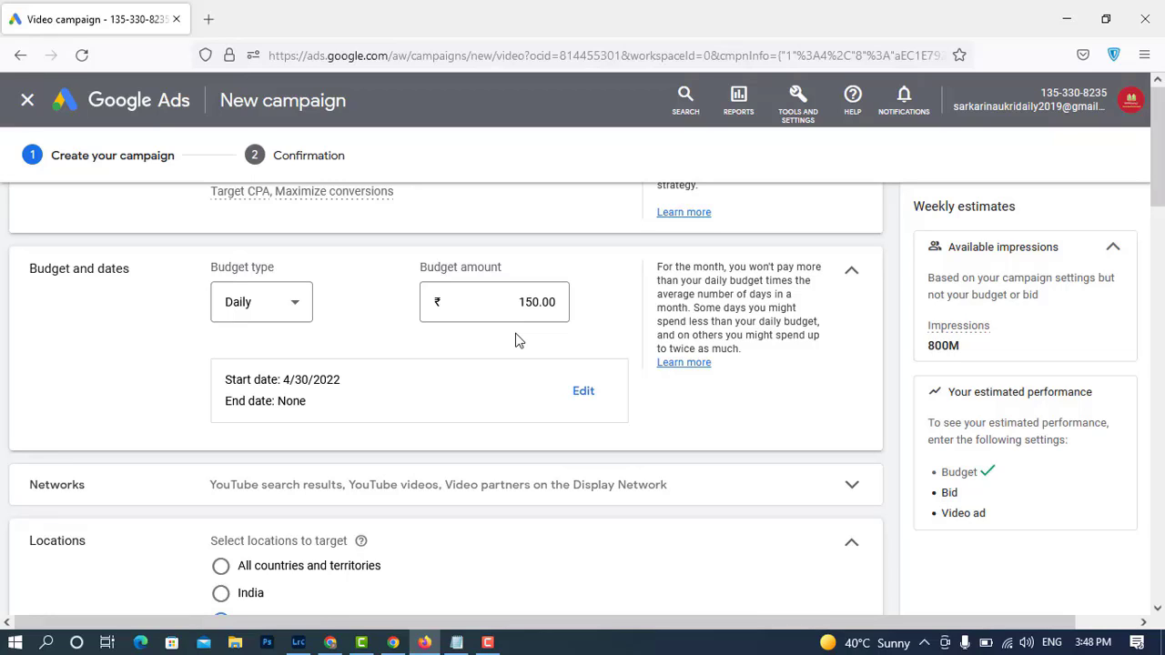
# - Exclude Video partners on the Display Network from the campaign's networks
pyautogui.scroll(-3, 517, 338)
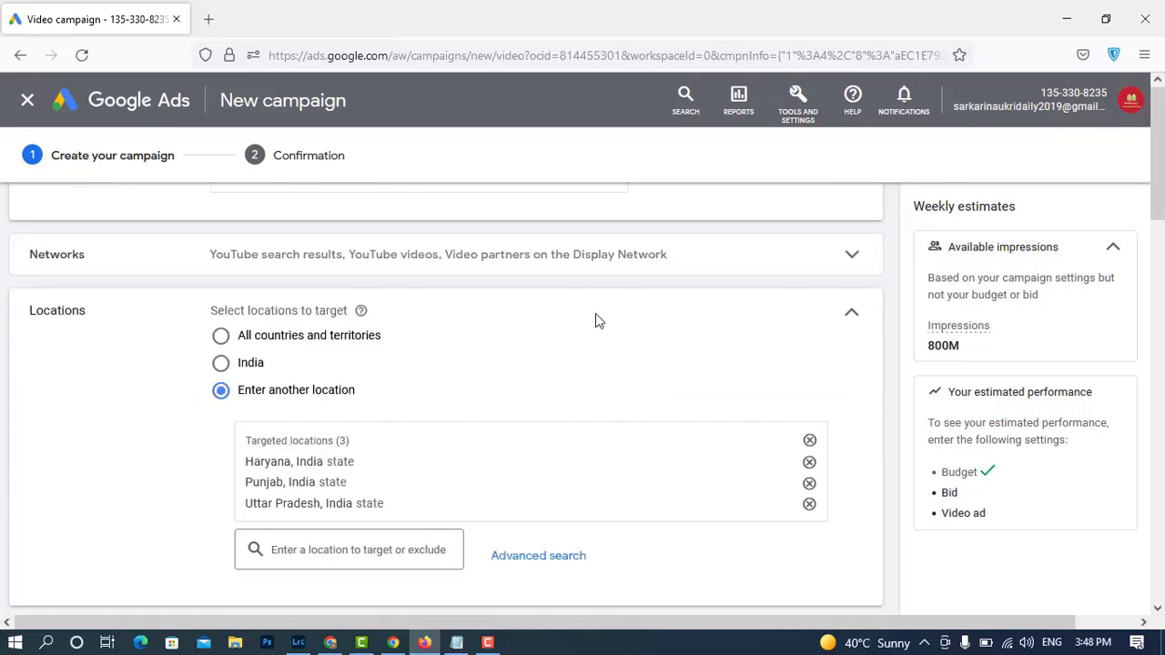
pyautogui.click(802, 258)
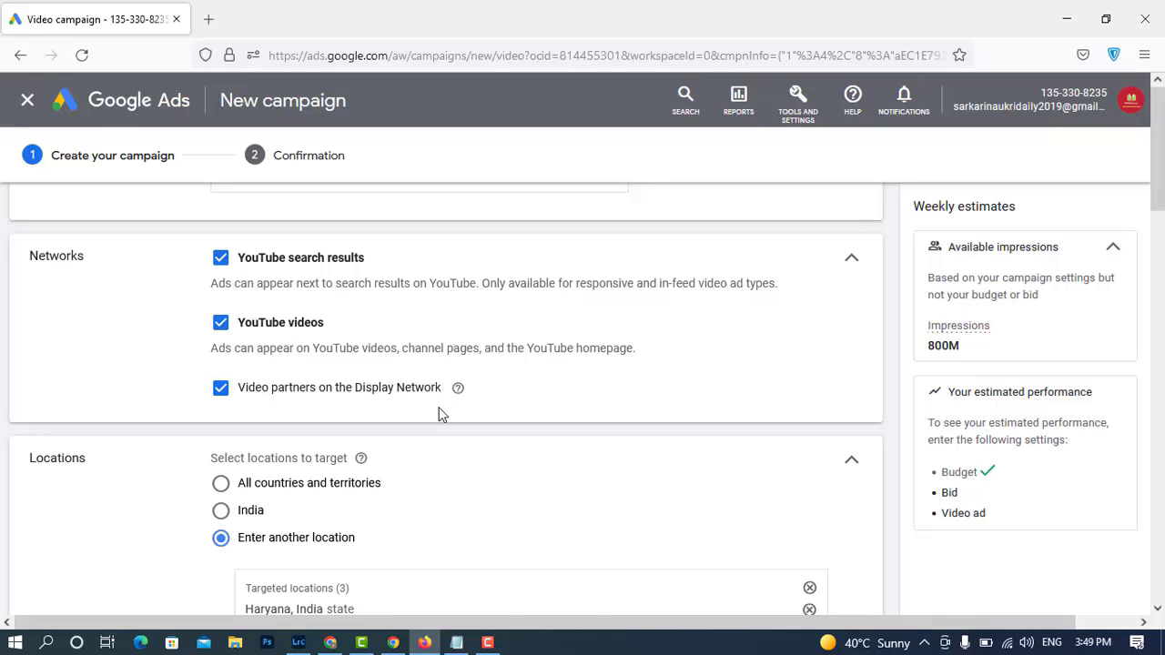
pyautogui.click(221, 392)
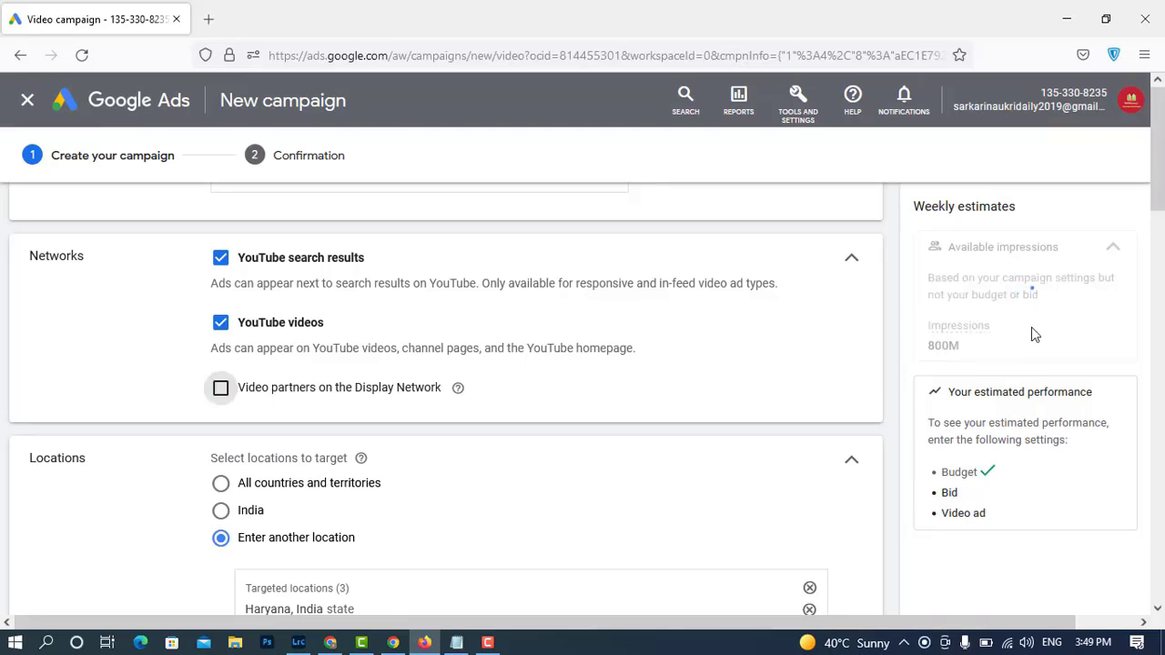
# - Set the campaign's target location to India instead of the individually listed states
pyautogui.scroll(-1, 760, 400)
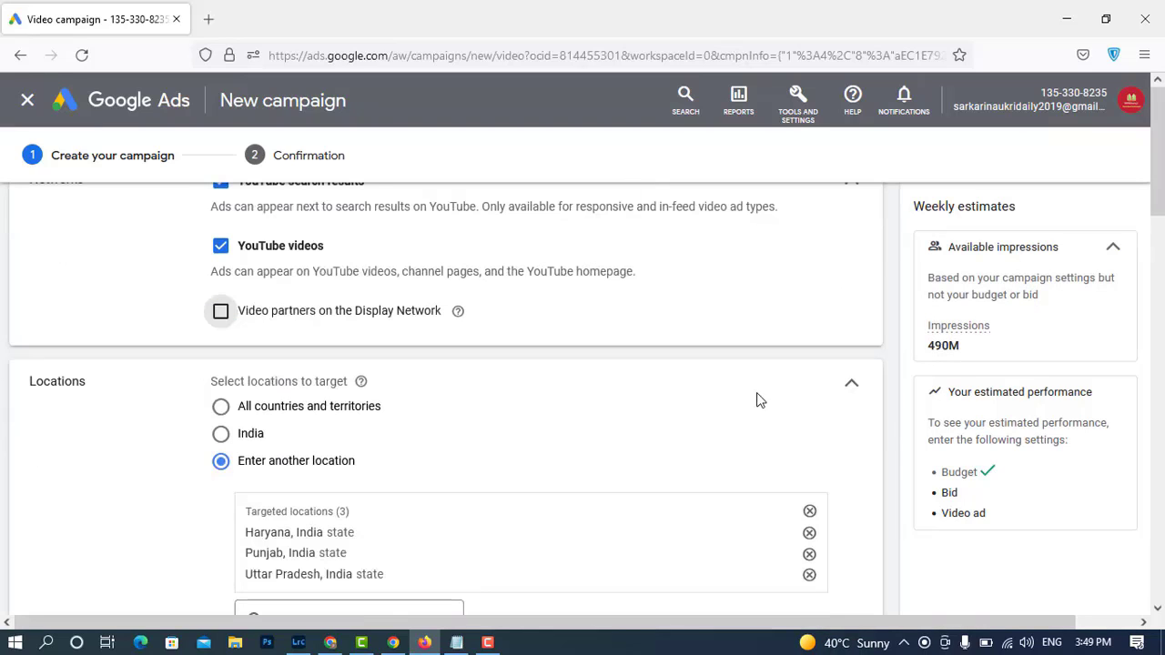
pyautogui.scroll(-2, 760, 400)
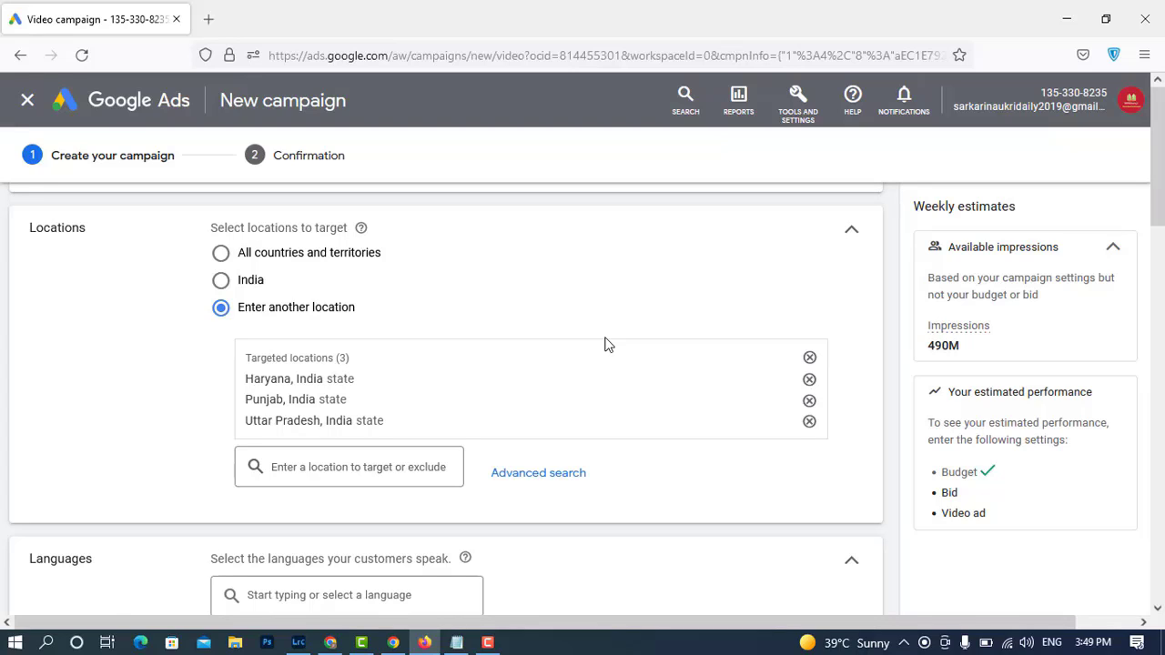
pyautogui.click(222, 284)
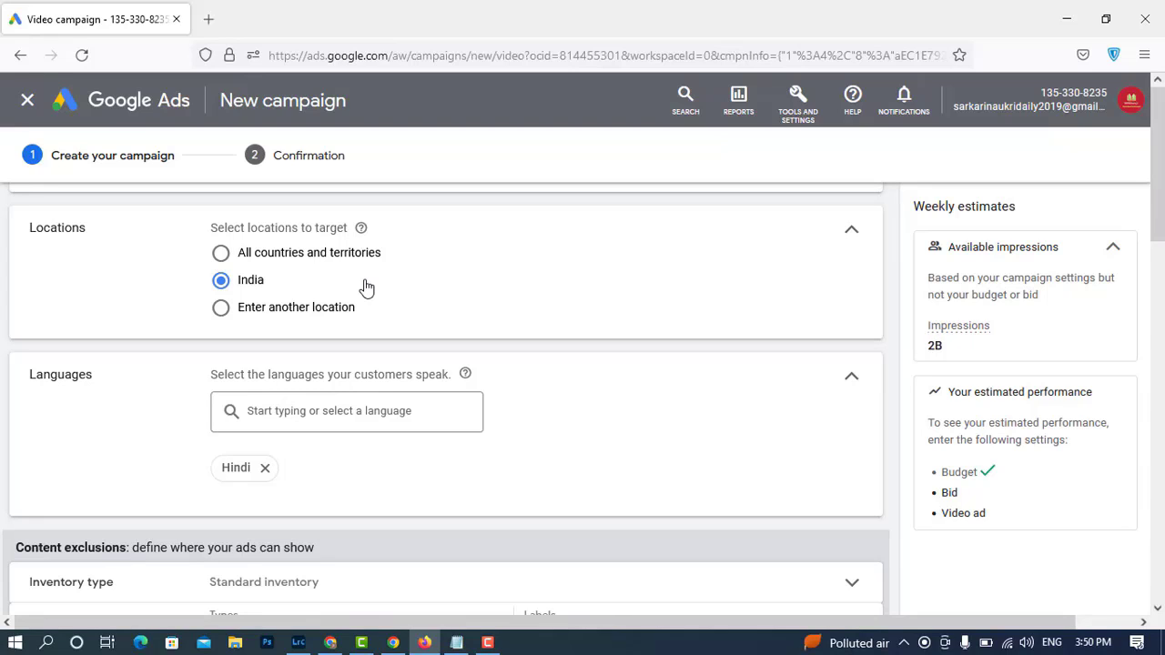
# - Expand the inventory type settings under content exclusions and review the Expanded, Standard and Limited inventory options
pyautogui.scroll(-1, 677, 405)
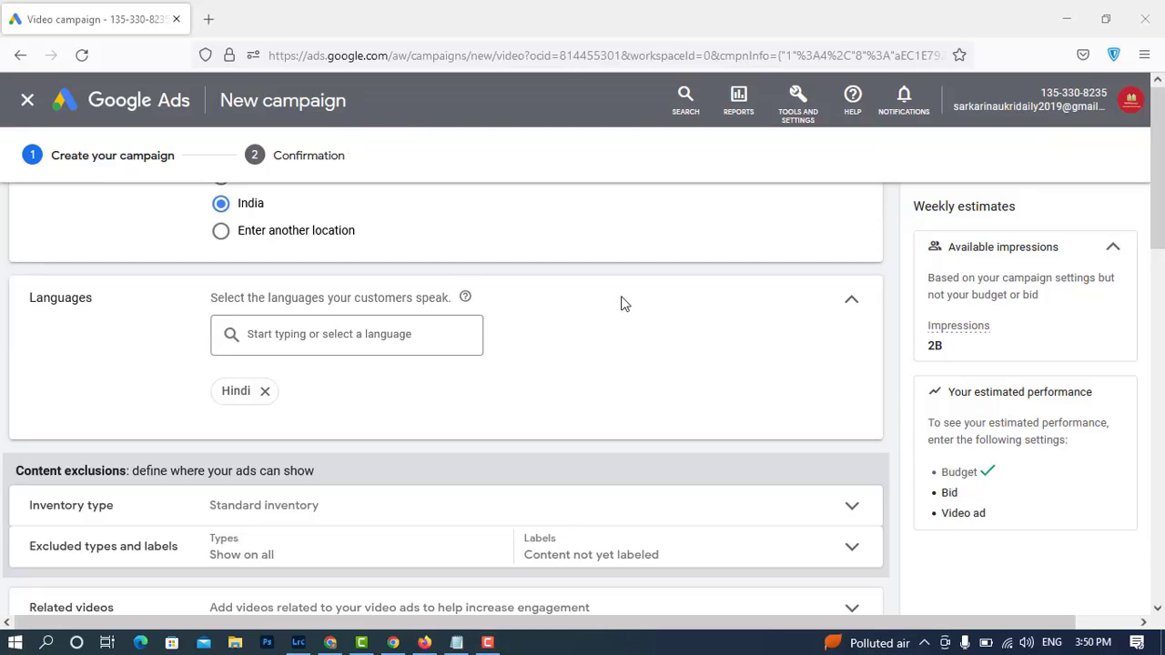
pyautogui.scroll(-3, 625, 298)
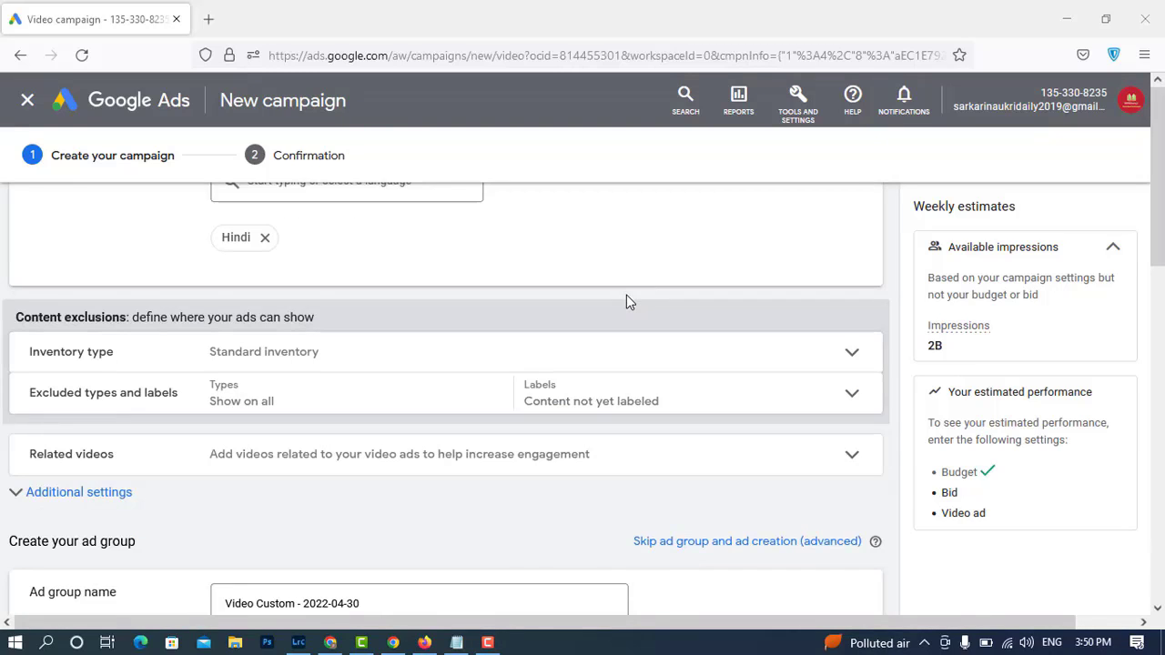
pyautogui.scroll(-2, 626, 296)
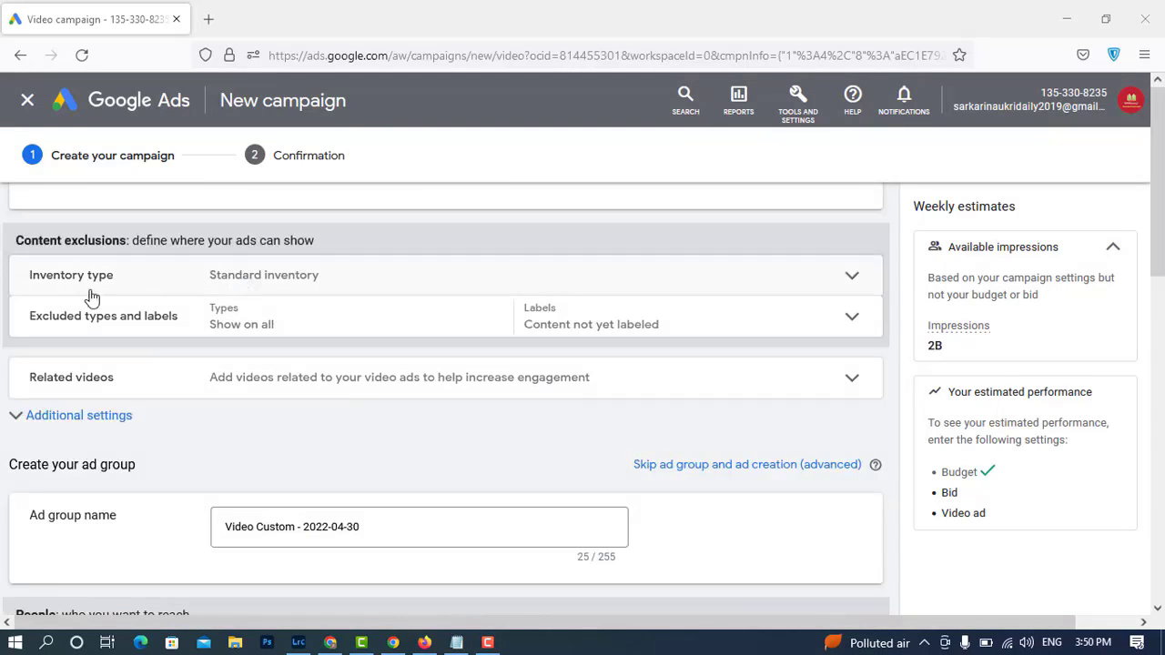
pyautogui.click(438, 286)
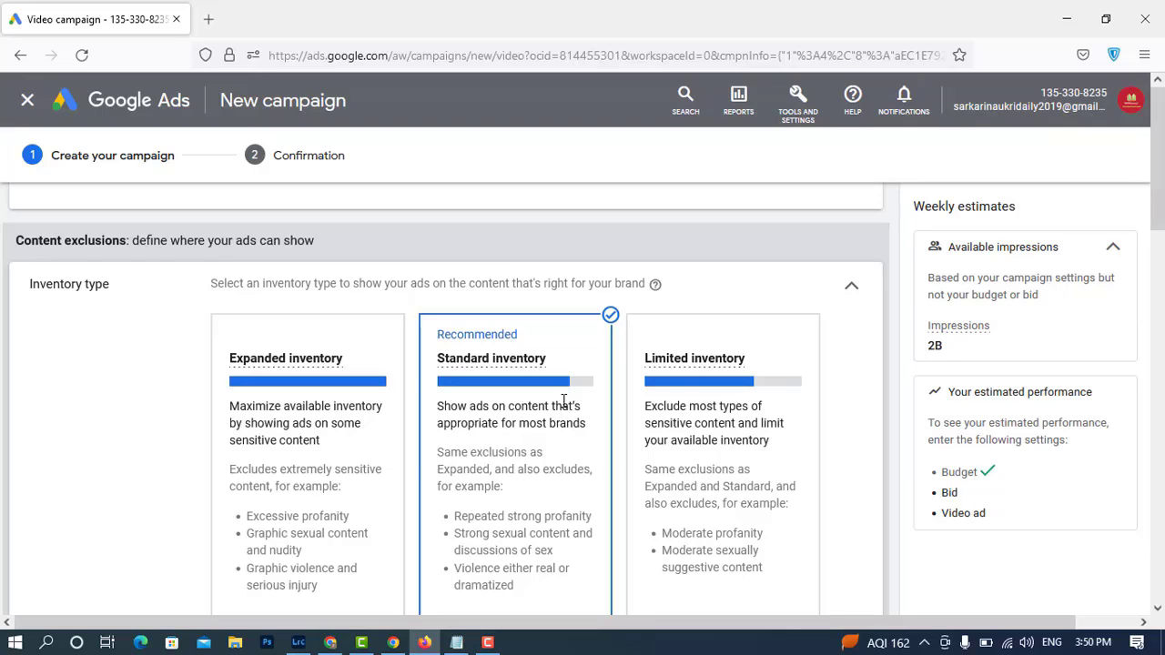
pyautogui.scroll(-3, 565, 401)
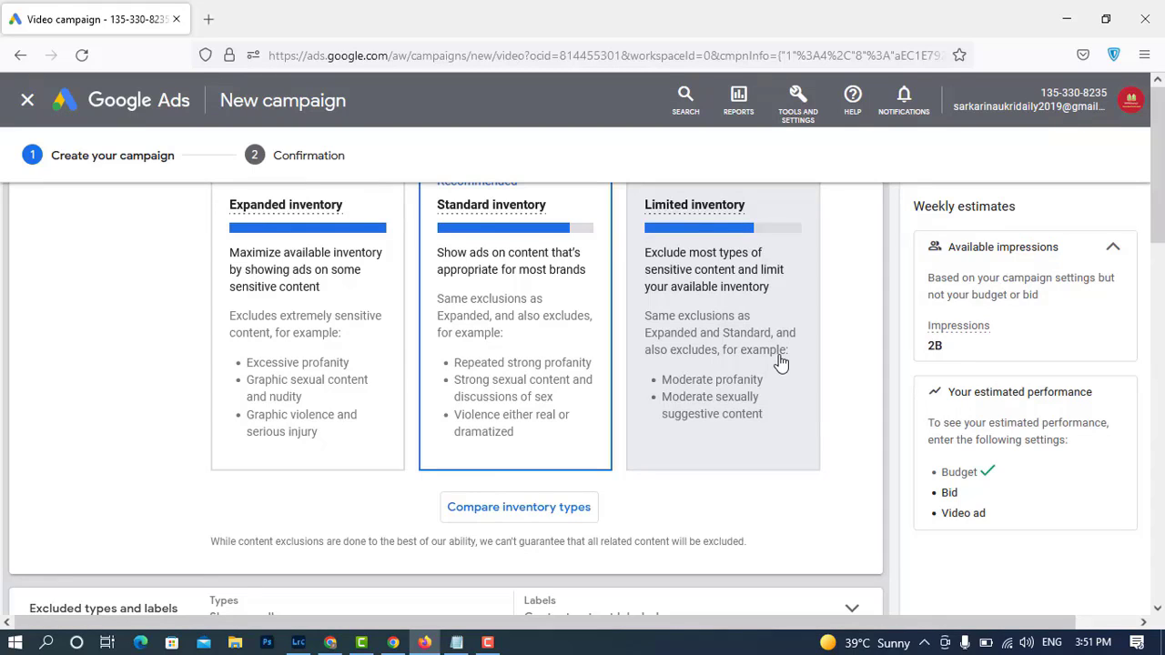
pyautogui.scroll(1, 780, 362)
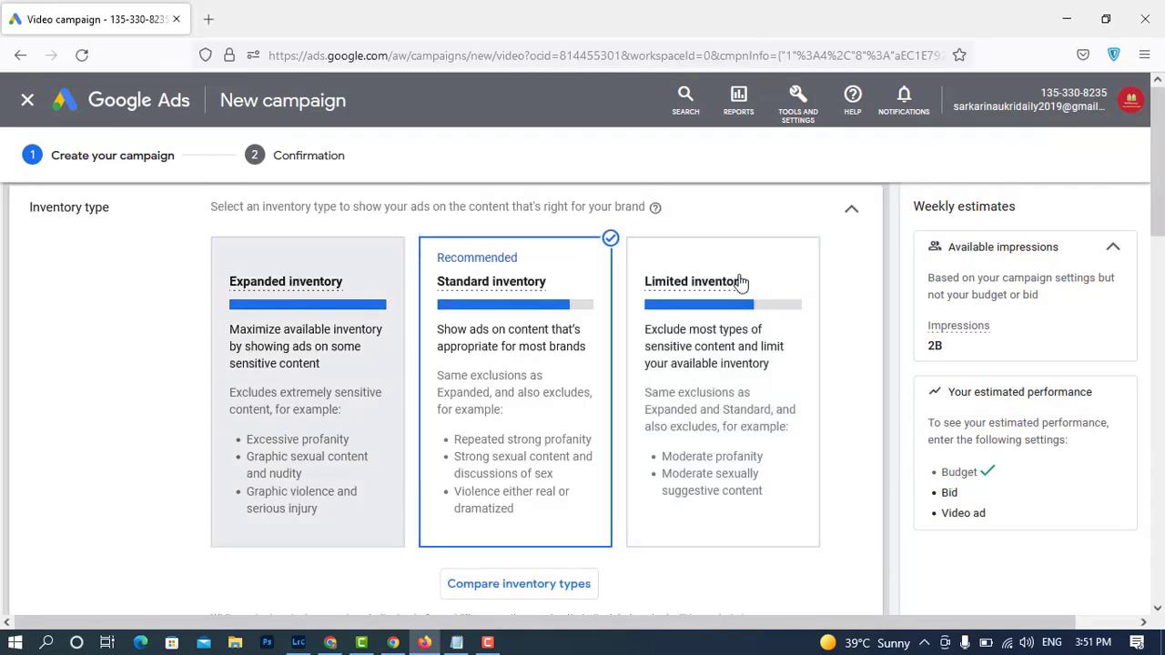
pyautogui.scroll(-3, 787, 259)
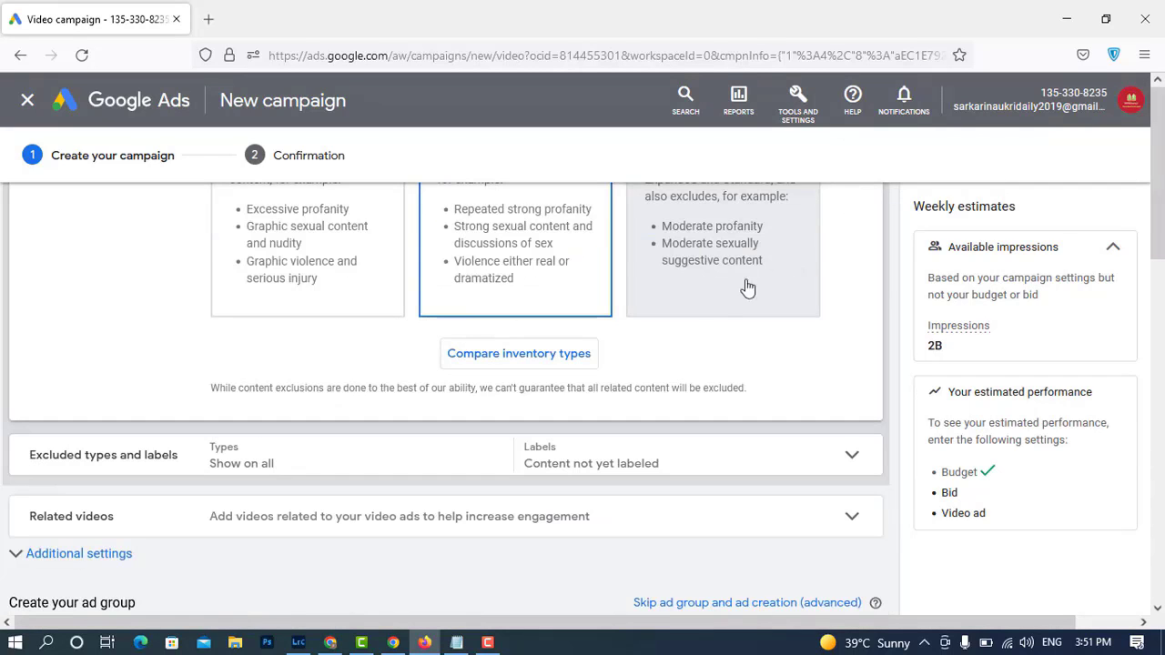
# - Open the detailed inventory type comparison, read through its content categories, and close it
pyautogui.click(540, 353)
pyautogui.scroll(-5, 643, 391)
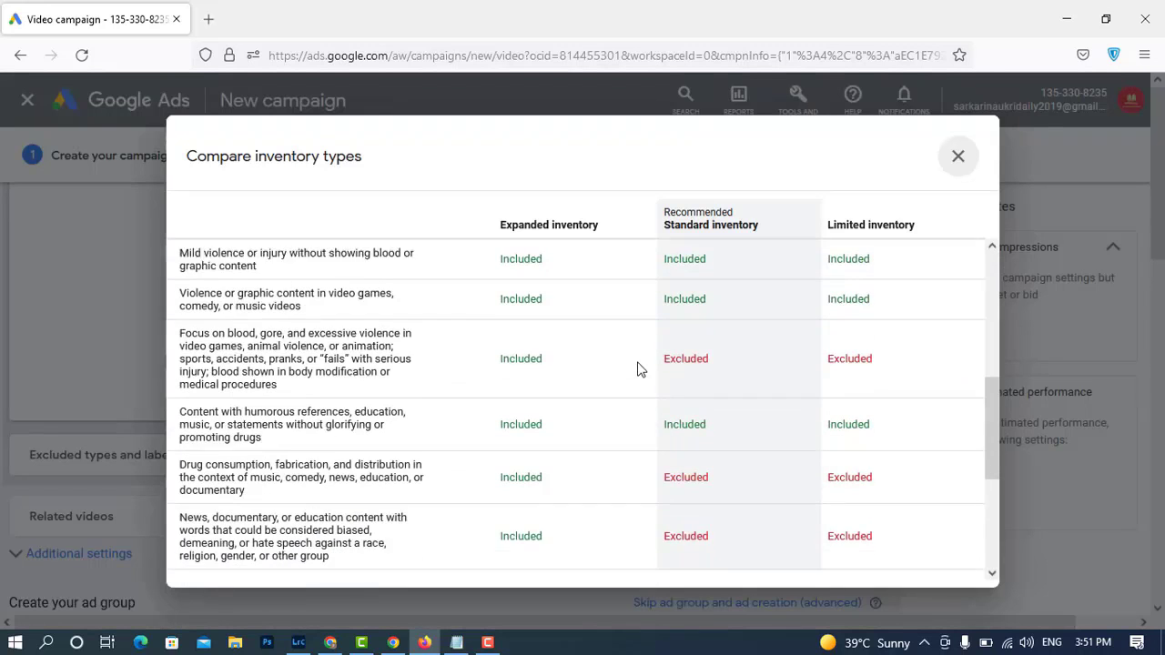
pyautogui.scroll(-3, 479, 414)
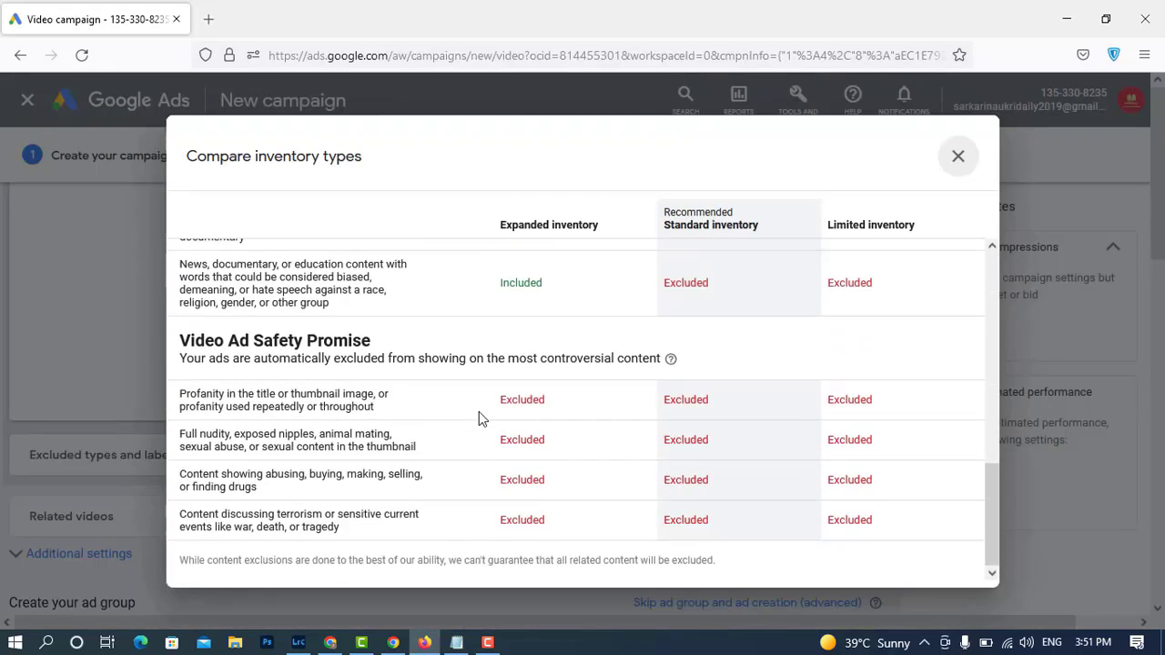
pyautogui.scroll(10, 478, 414)
pyautogui.click(955, 157)
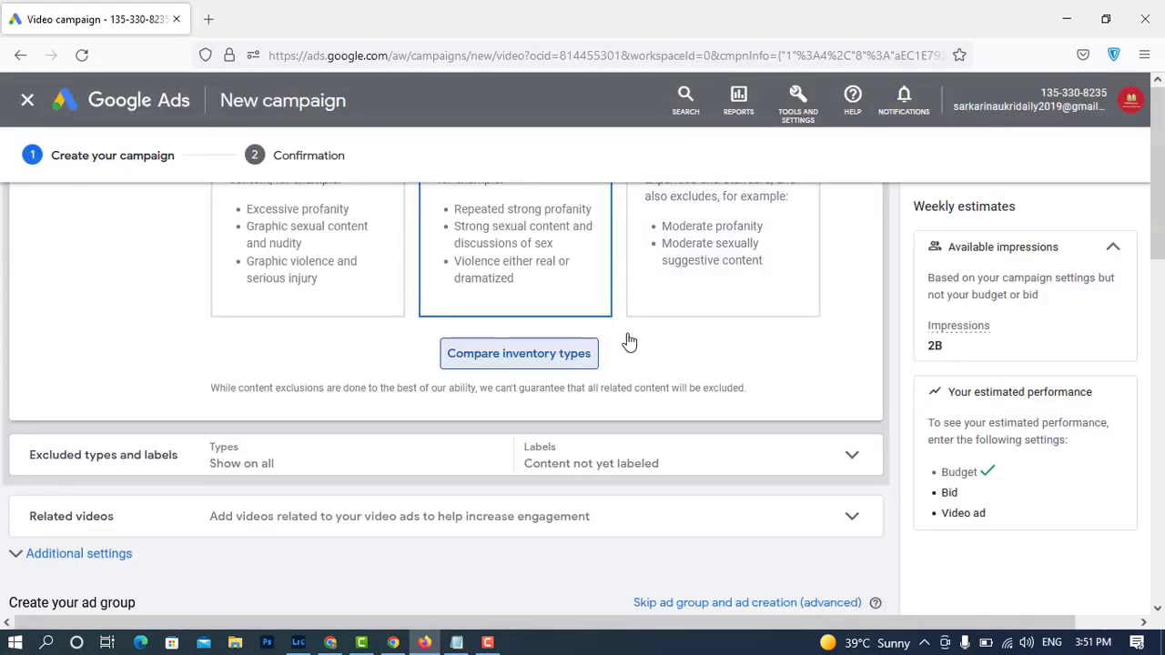
pyautogui.scroll(3, 628, 342)
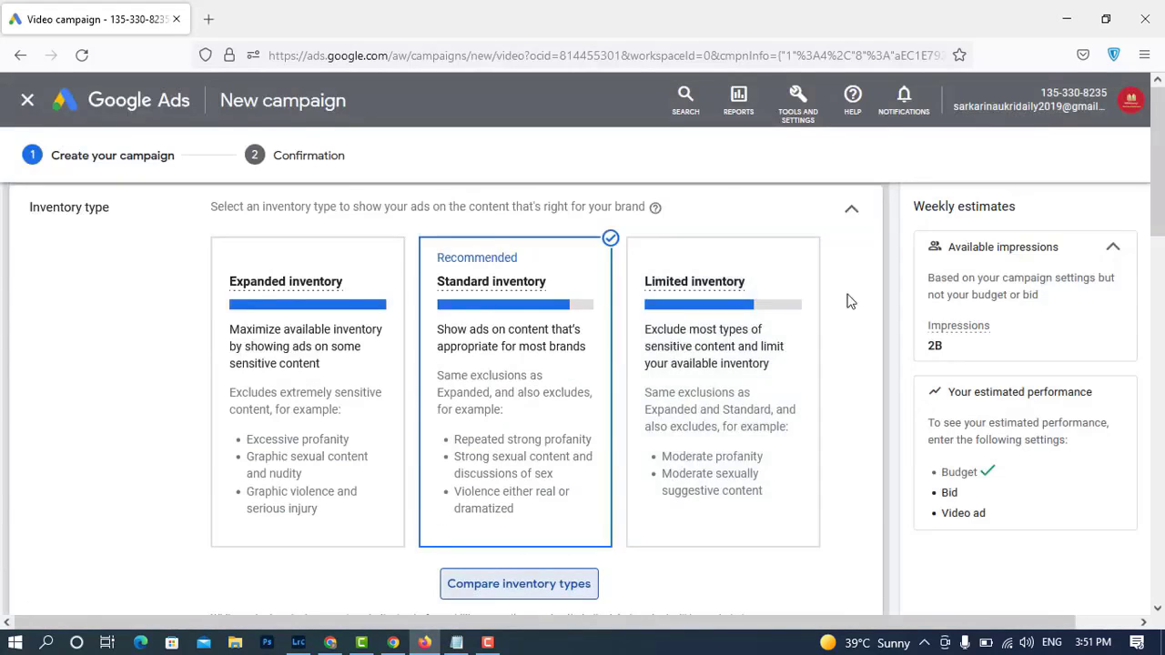
pyautogui.scroll(-4, 807, 286)
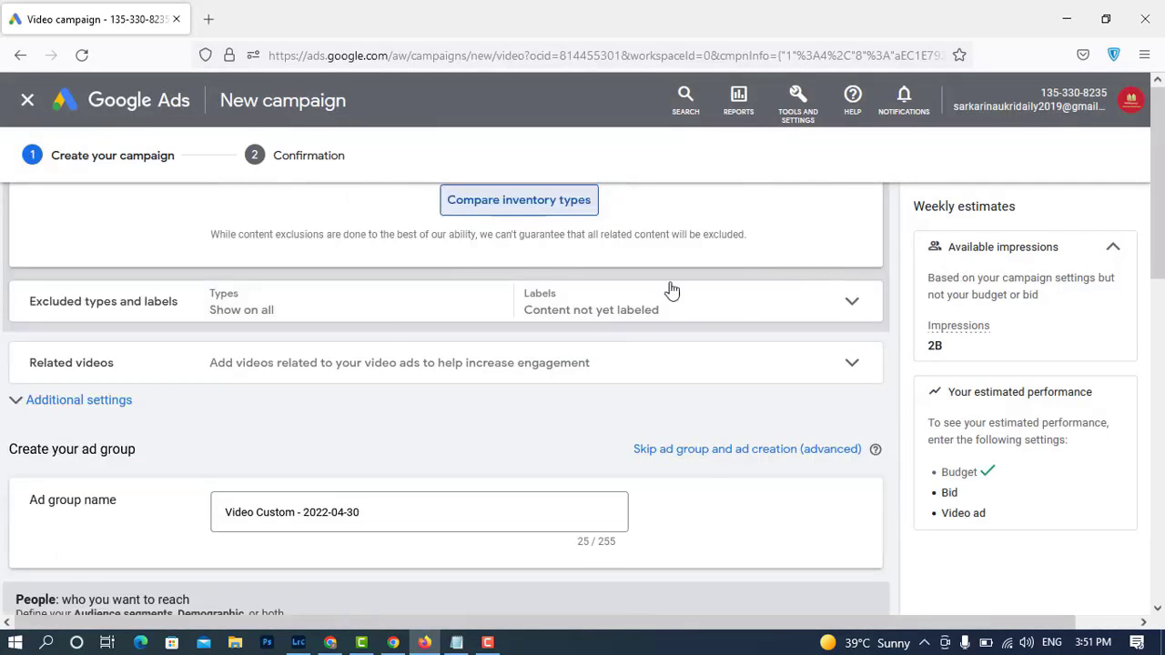
# - Collapse the inventory type settings and review the content types and digital content labels available under excluded types and labels
pyautogui.scroll(4, 510, 321)
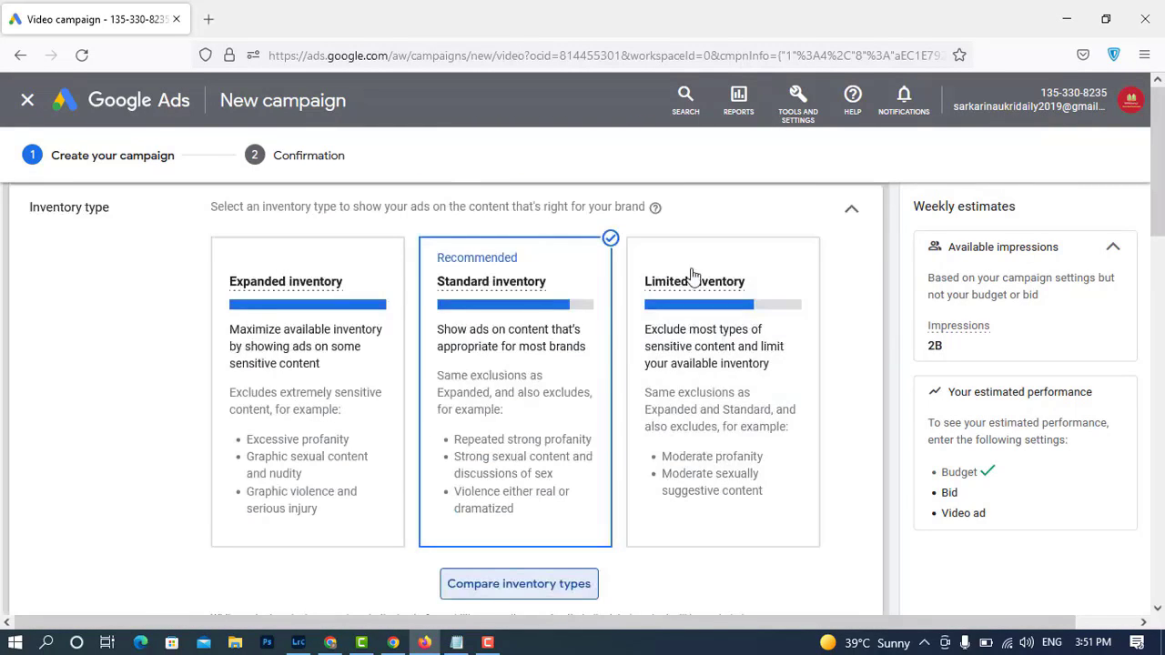
pyautogui.click(851, 209)
pyautogui.scroll(1, 488, 329)
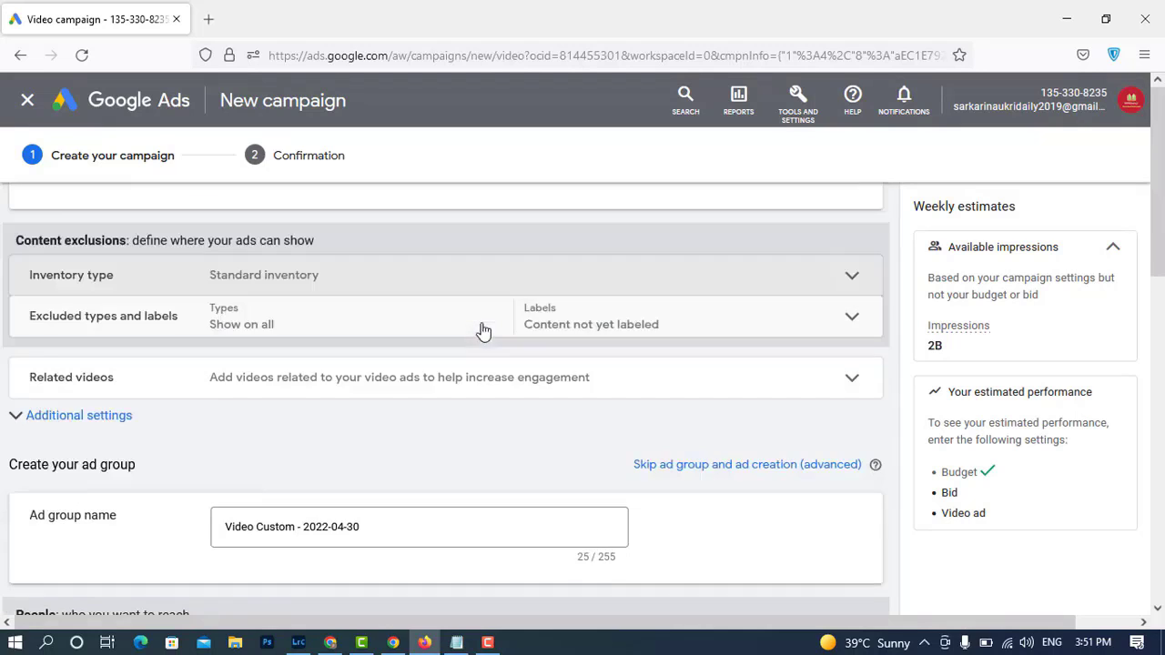
pyautogui.click(416, 331)
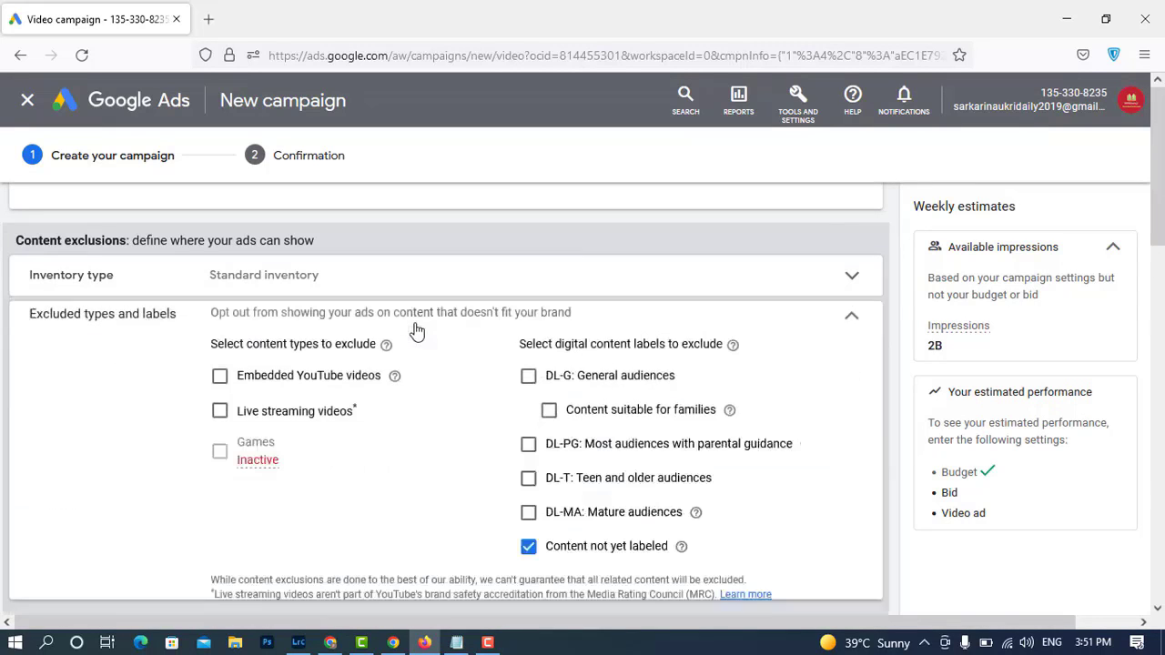
pyautogui.scroll(-1, 824, 364)
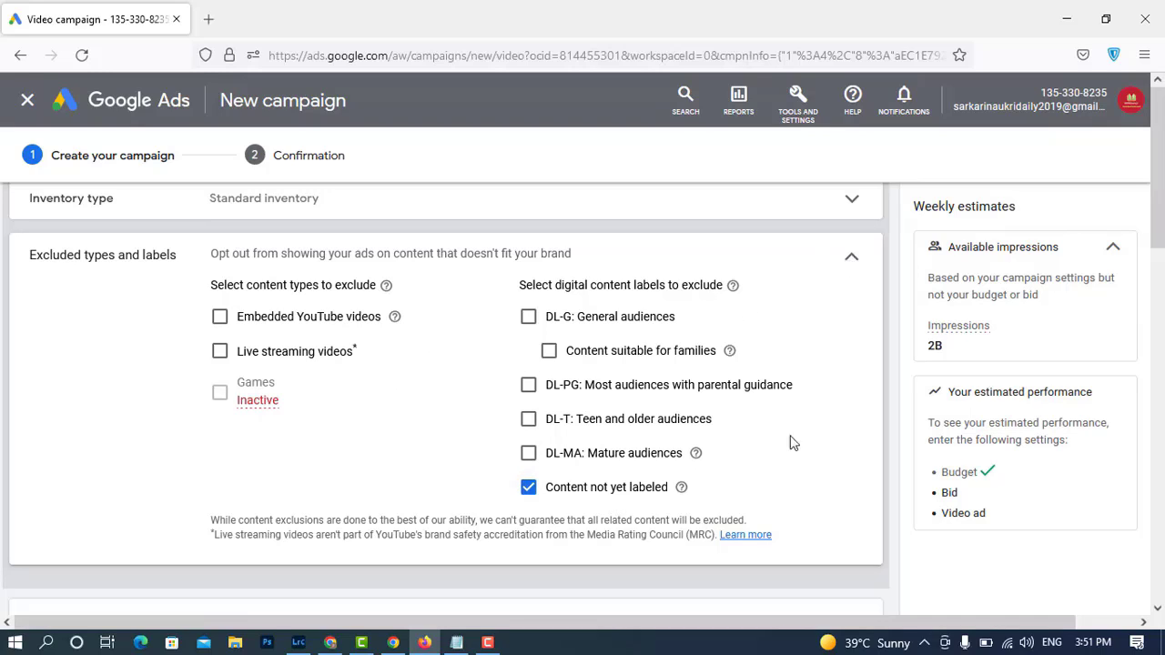
pyautogui.click(856, 269)
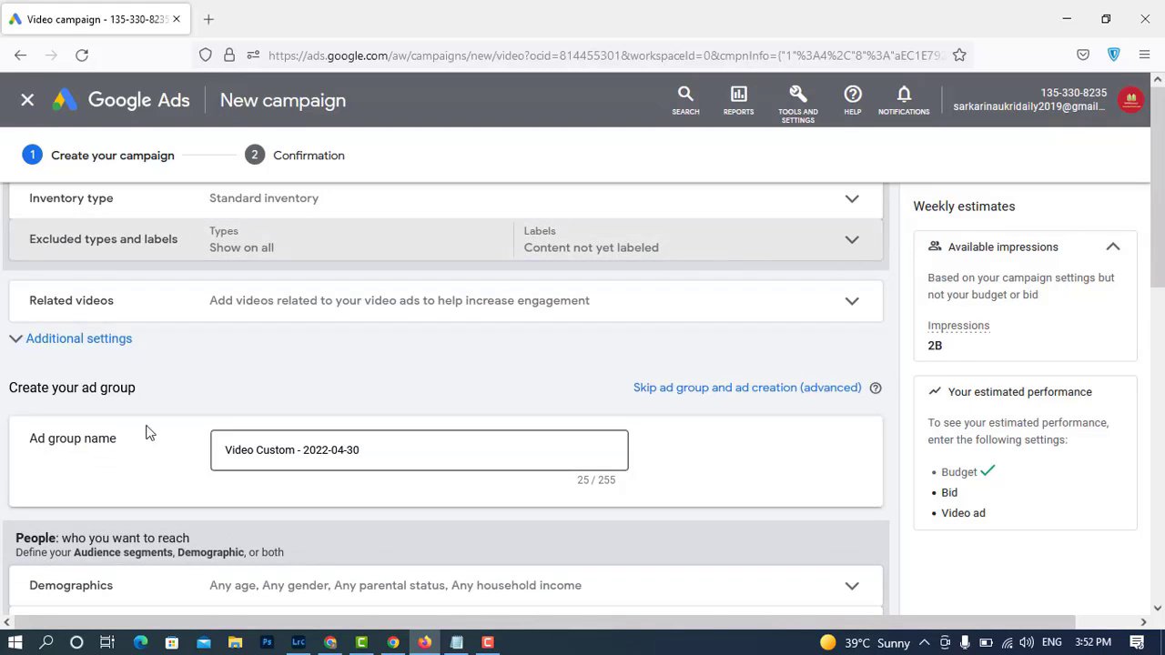
# - Expand the related videos settings, review the dialog for adding videos related to the ad, and close it without adding any
pyautogui.click(600, 310)
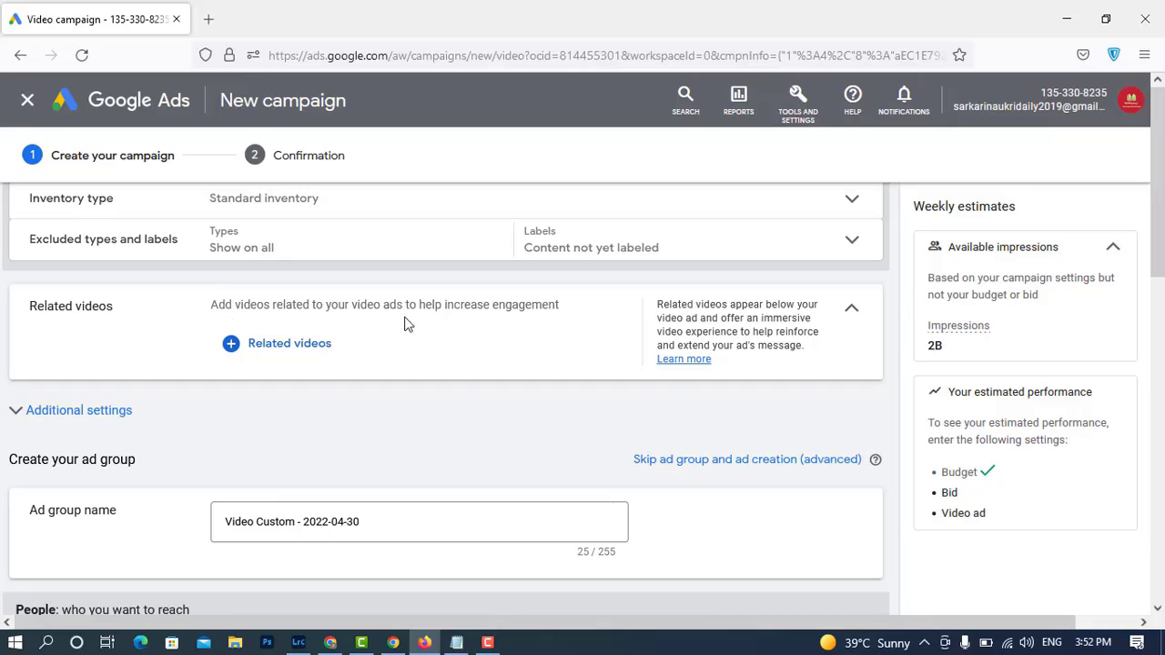
pyautogui.click(310, 347)
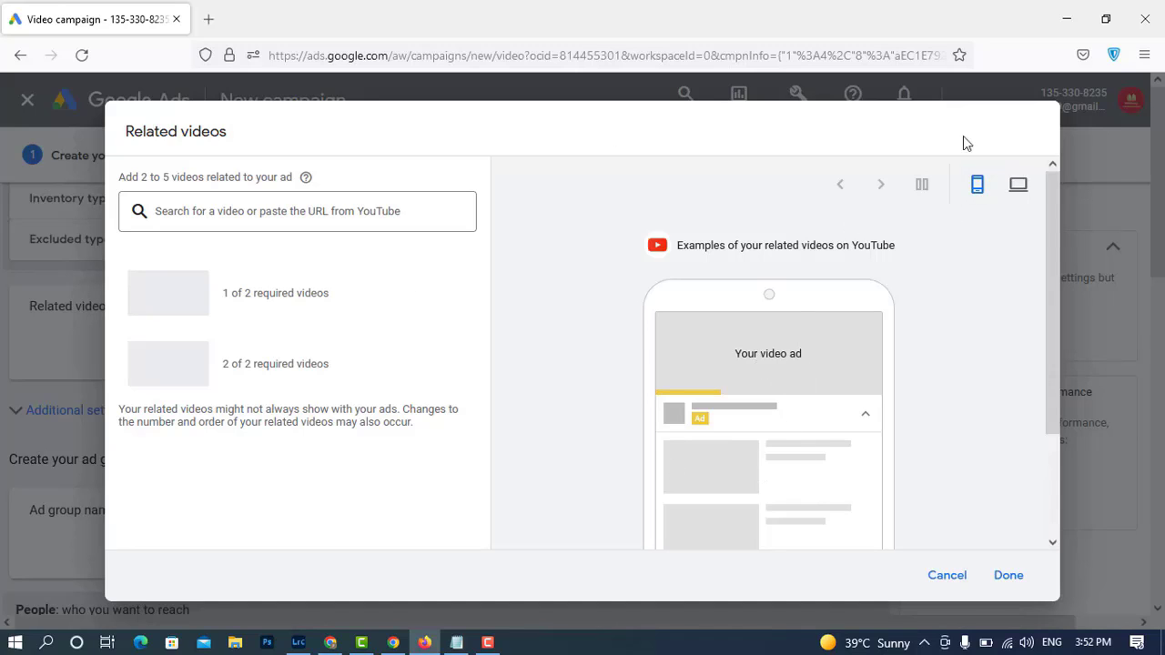
pyautogui.click(945, 579)
pyautogui.scroll(-2, 549, 405)
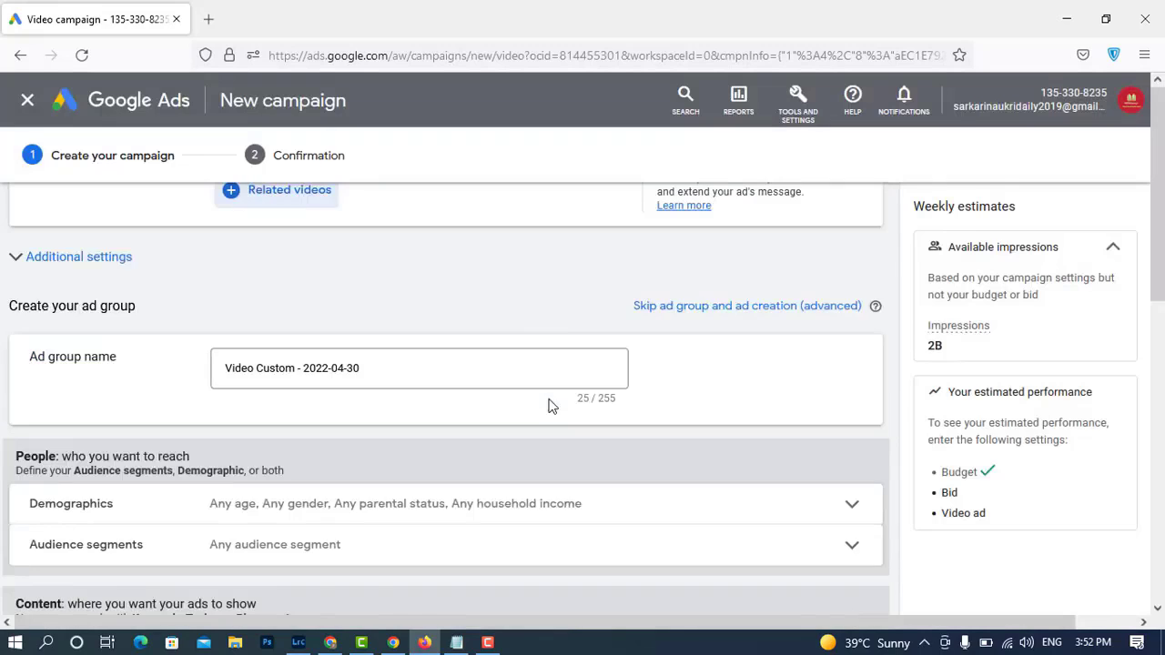
pyautogui.moveTo(405, 371); pyautogui.dragTo(179, 358)
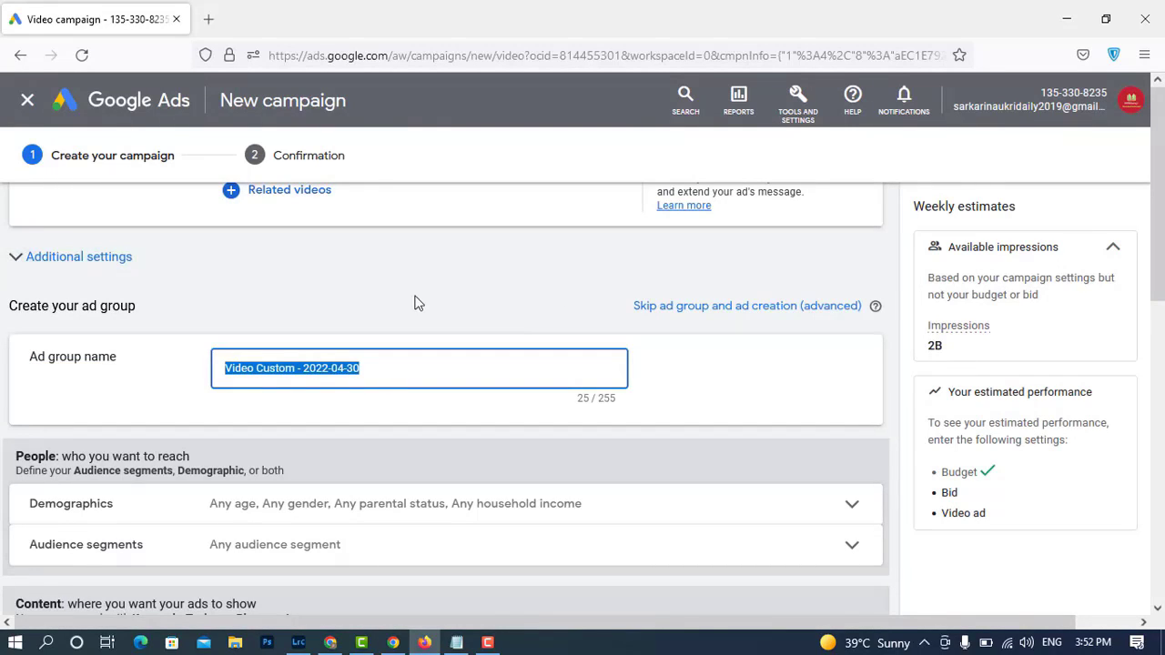
# - Set specific device targeting in the additional settings to computers, mobile phones and tablets, excluding TV screens
pyautogui.click(70, 261)
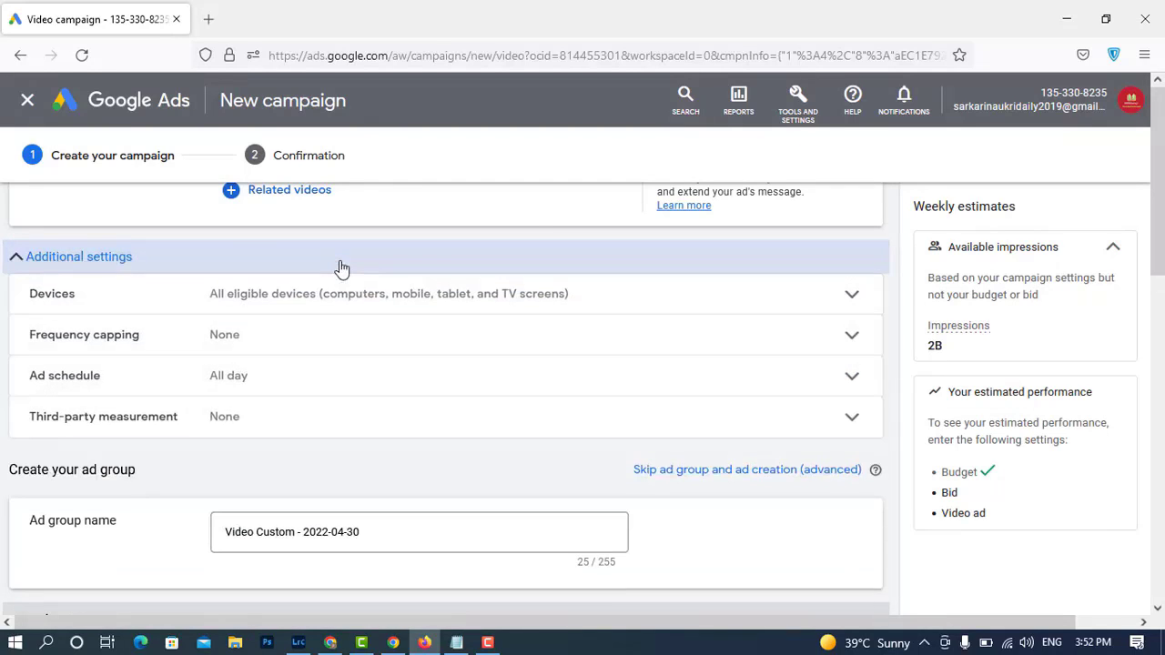
pyautogui.click(849, 296)
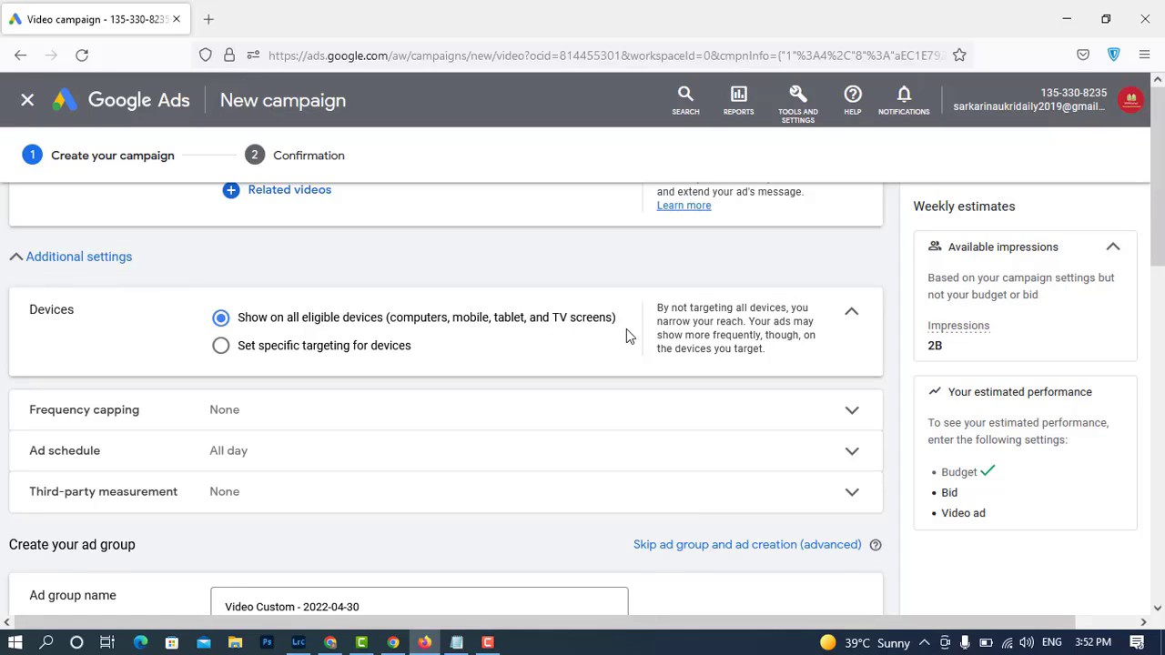
pyautogui.click(220, 346)
pyautogui.scroll(-1, 651, 383)
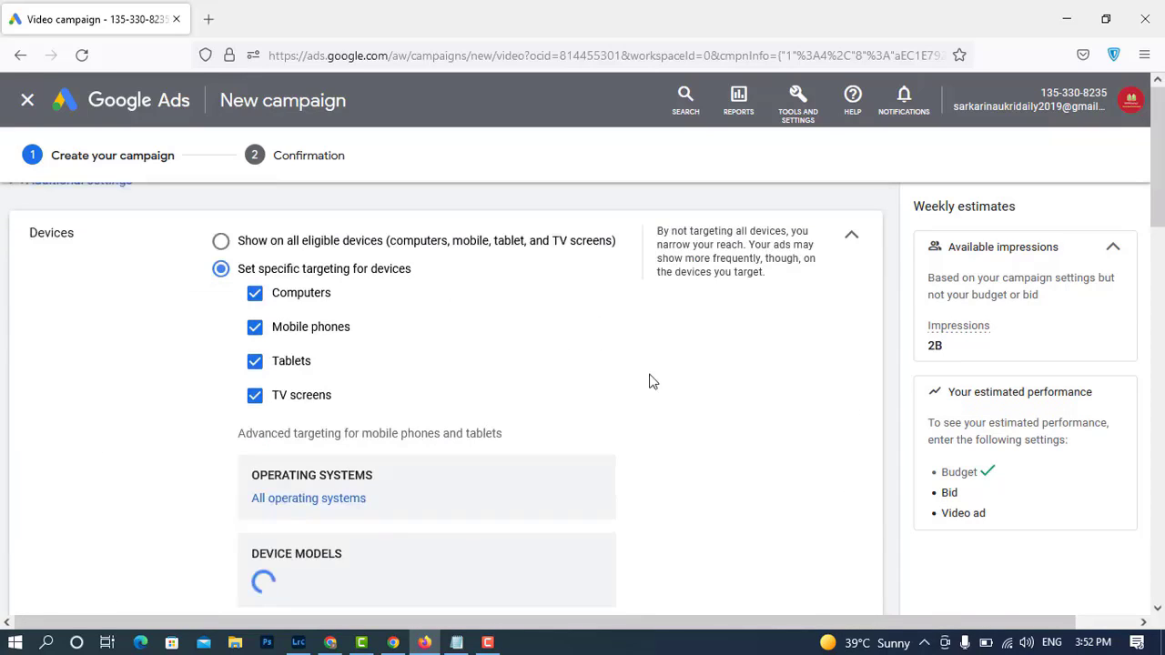
pyautogui.click(256, 295)
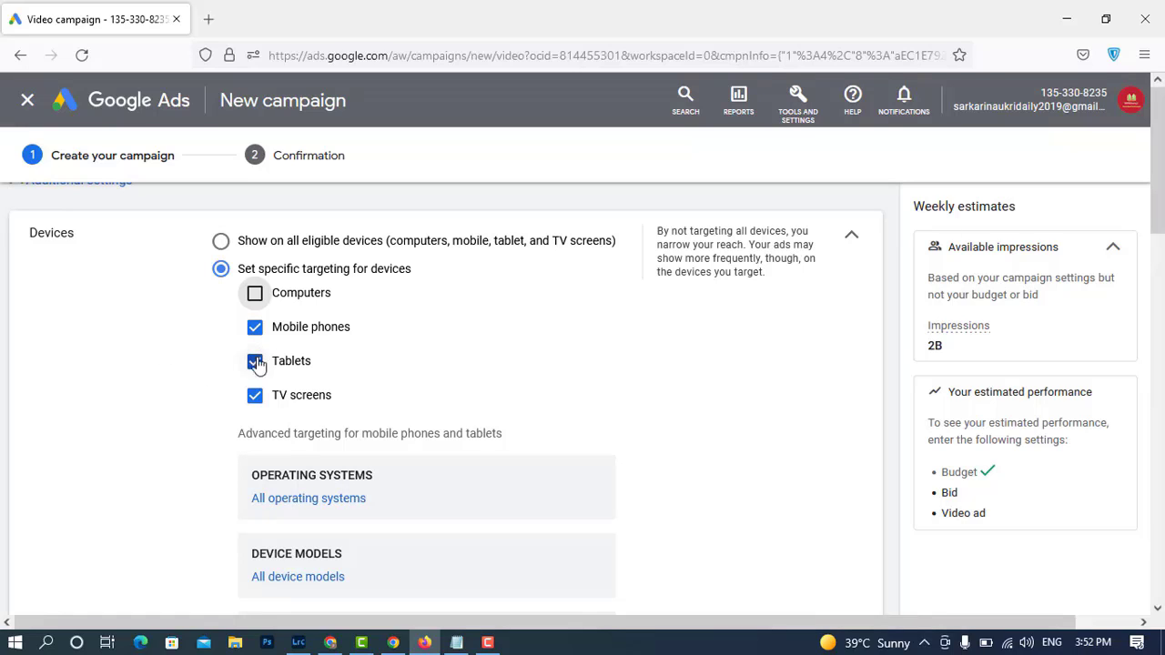
pyautogui.click(254, 294)
pyautogui.click(254, 396)
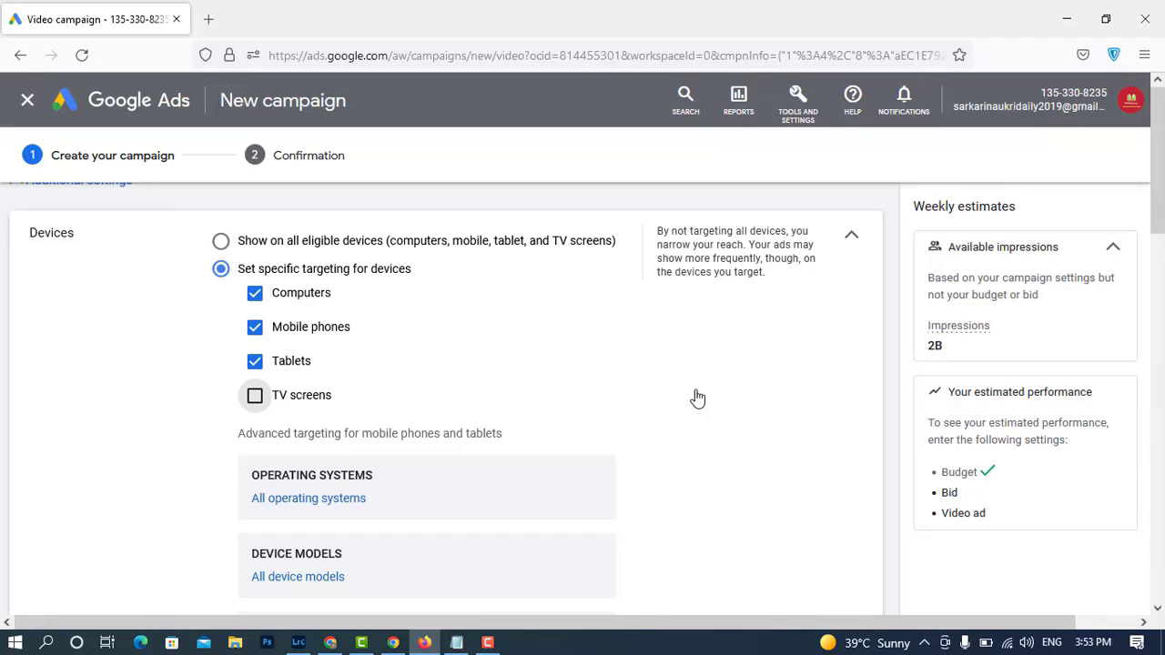
# - Try selecting Android, iOS and Windows Phone as the targeted operating systems, and discard the selection
pyautogui.scroll(-3, 697, 398)
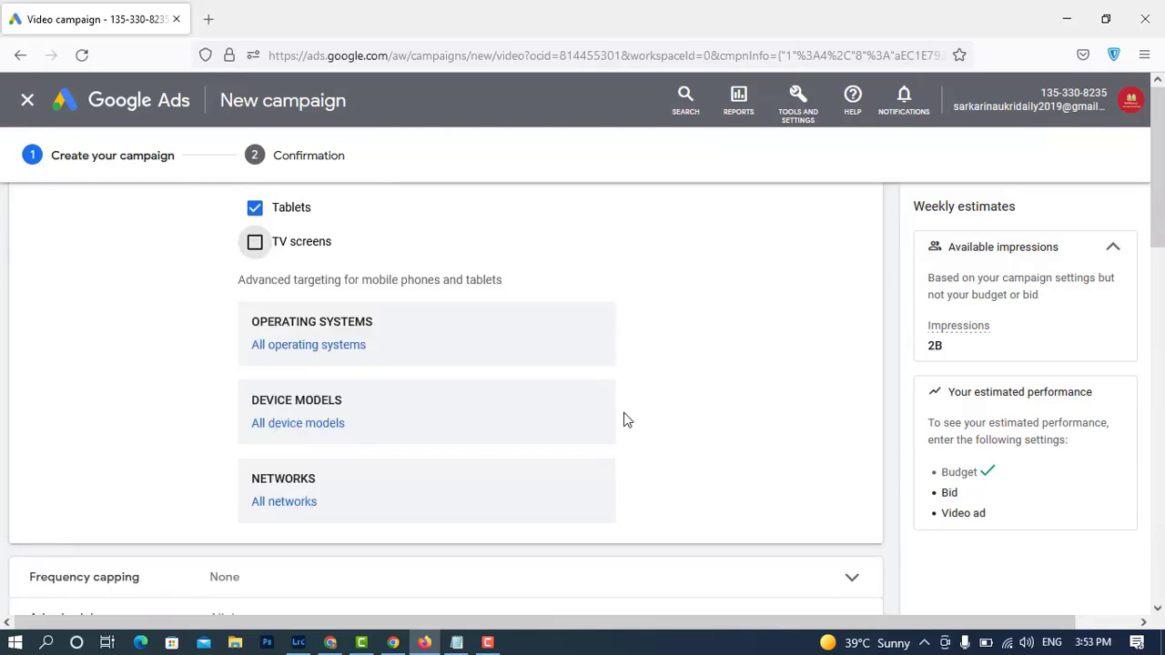
pyautogui.click(346, 346)
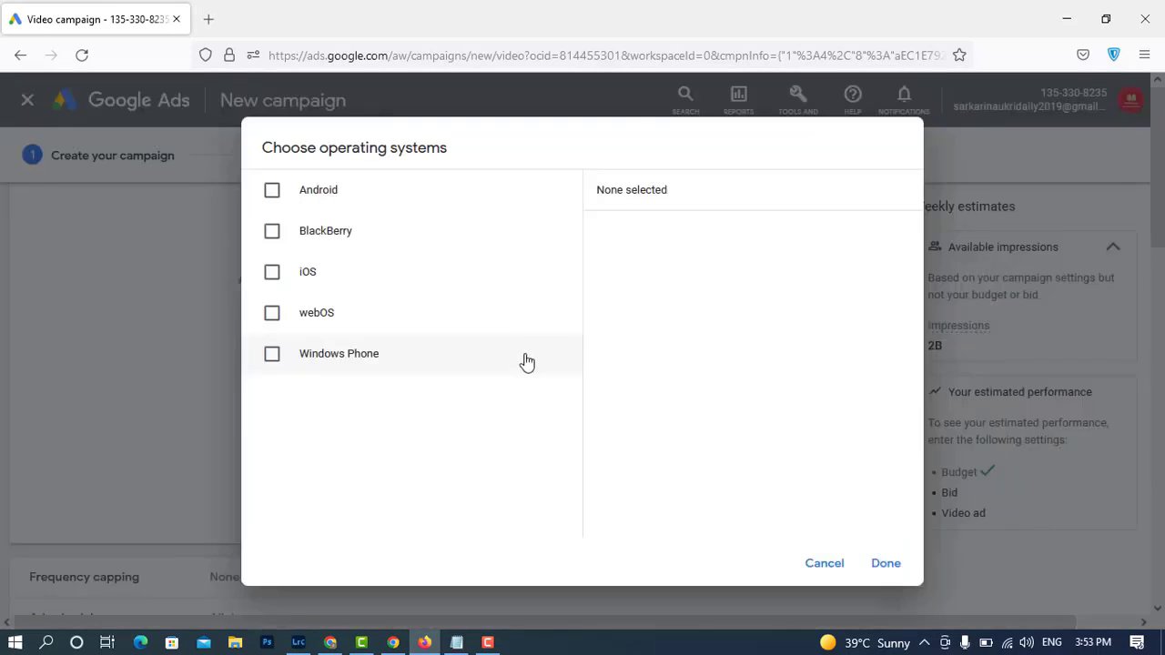
pyautogui.click(273, 193)
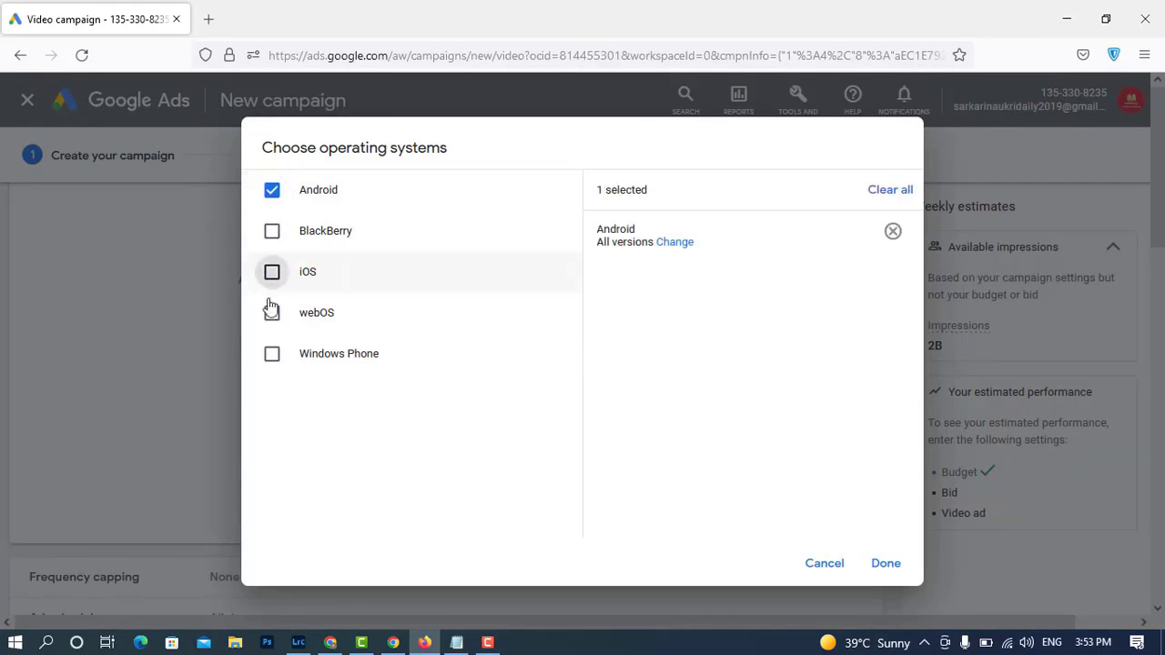
pyautogui.click(272, 273)
pyautogui.click(272, 355)
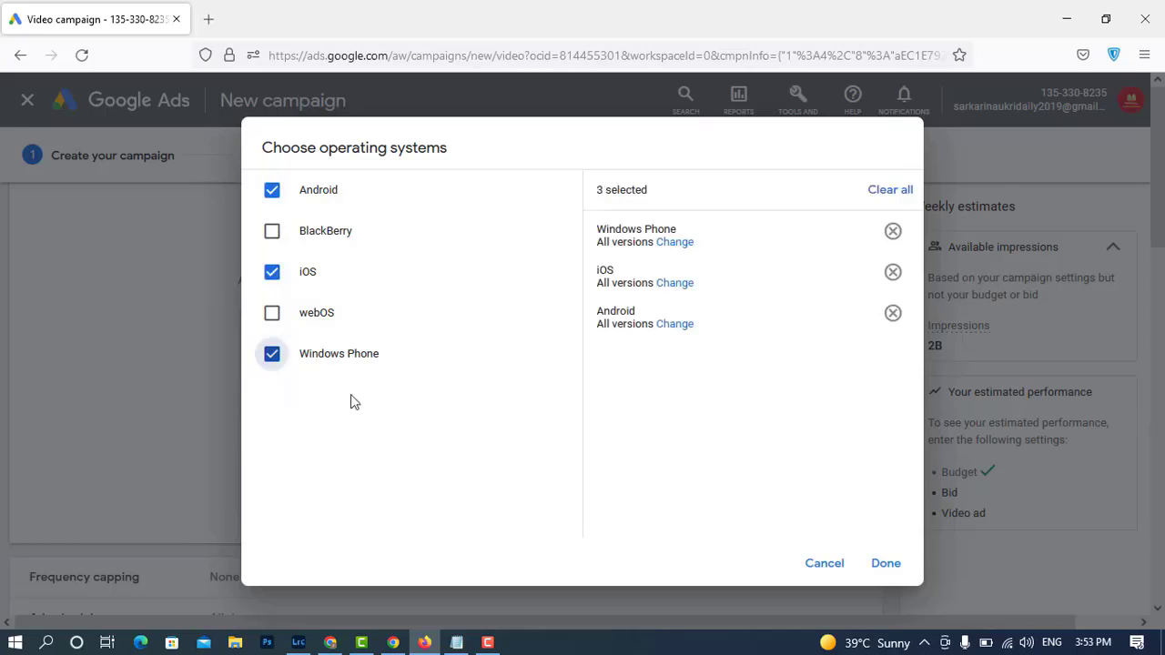
pyautogui.click(822, 564)
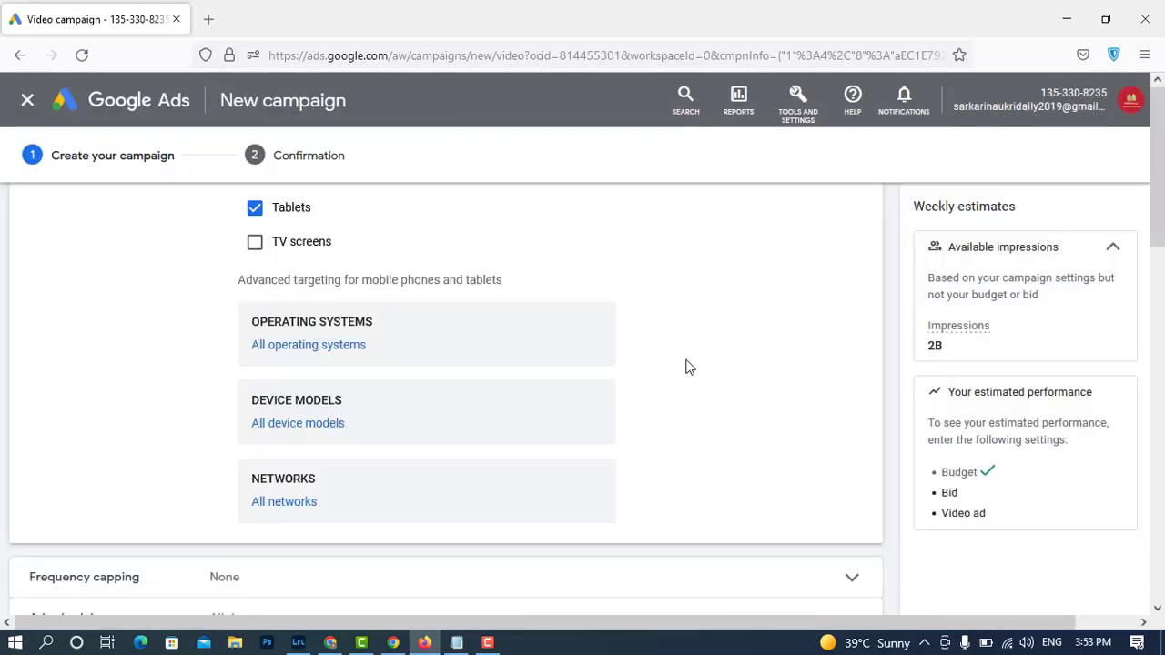
# - Examine the operating system, device model and network targeting options, including the Indian carriers, without saving changes, and collapse the Devices settings
pyautogui.click(278, 328)
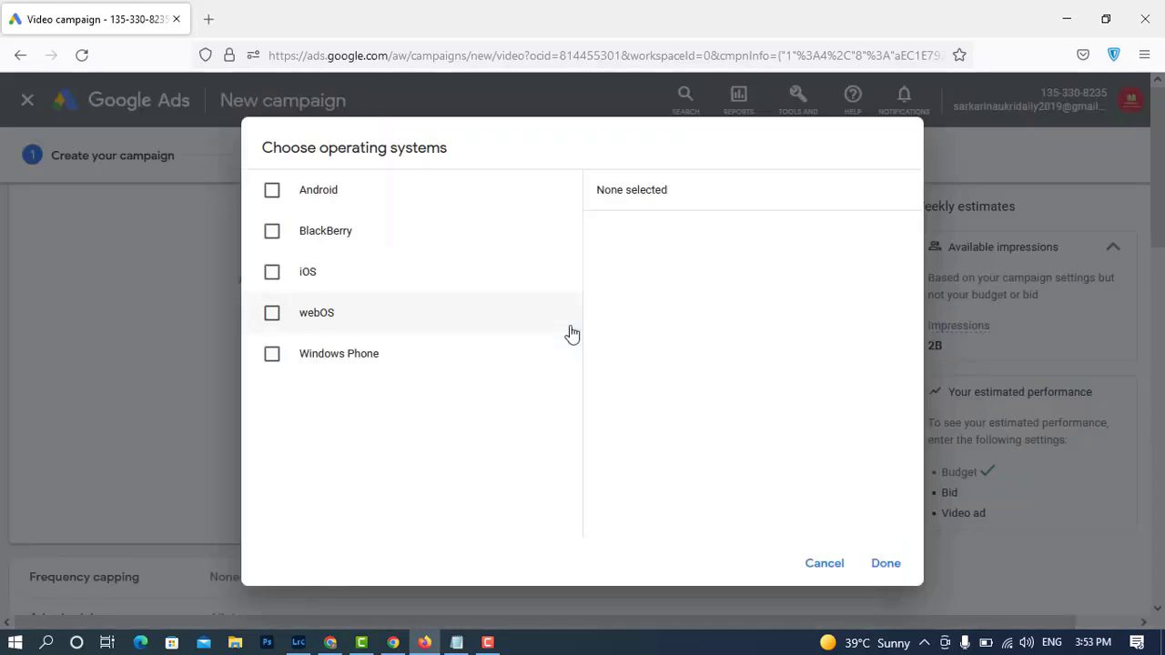
pyautogui.click(822, 564)
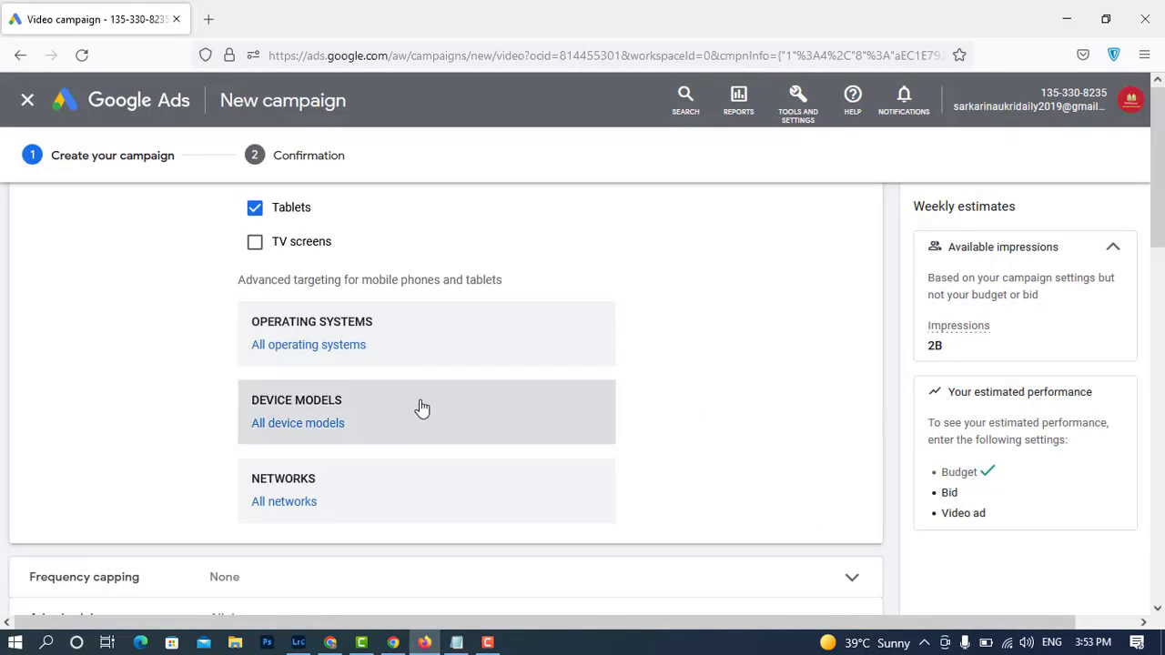
pyautogui.click(610, 406)
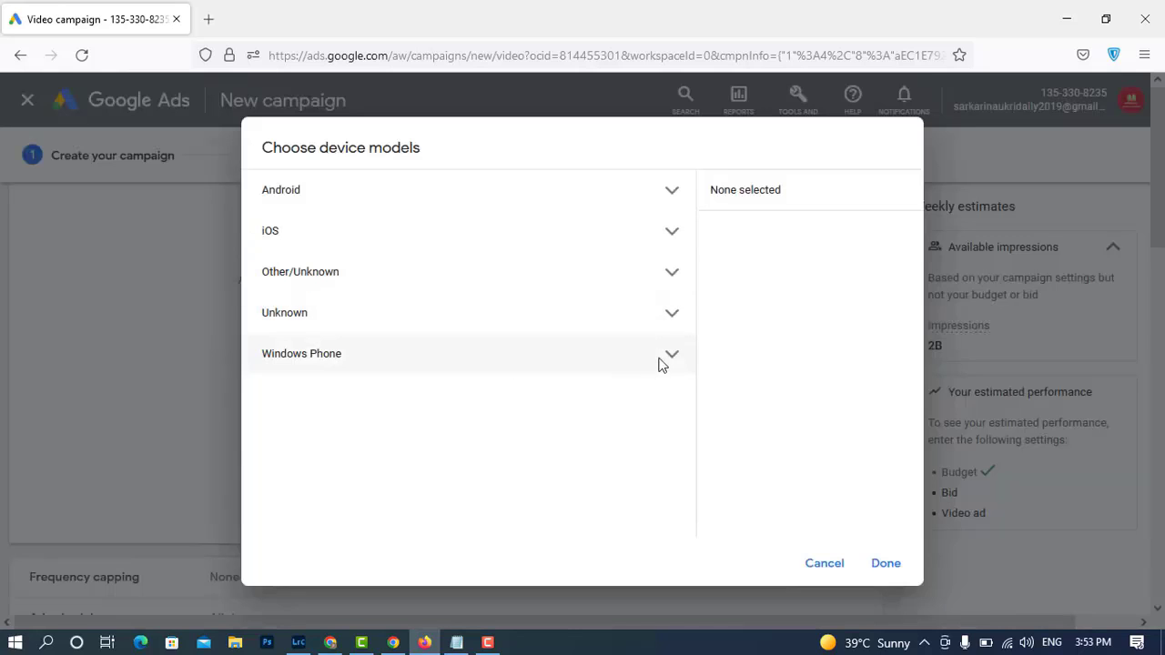
pyautogui.click(818, 570)
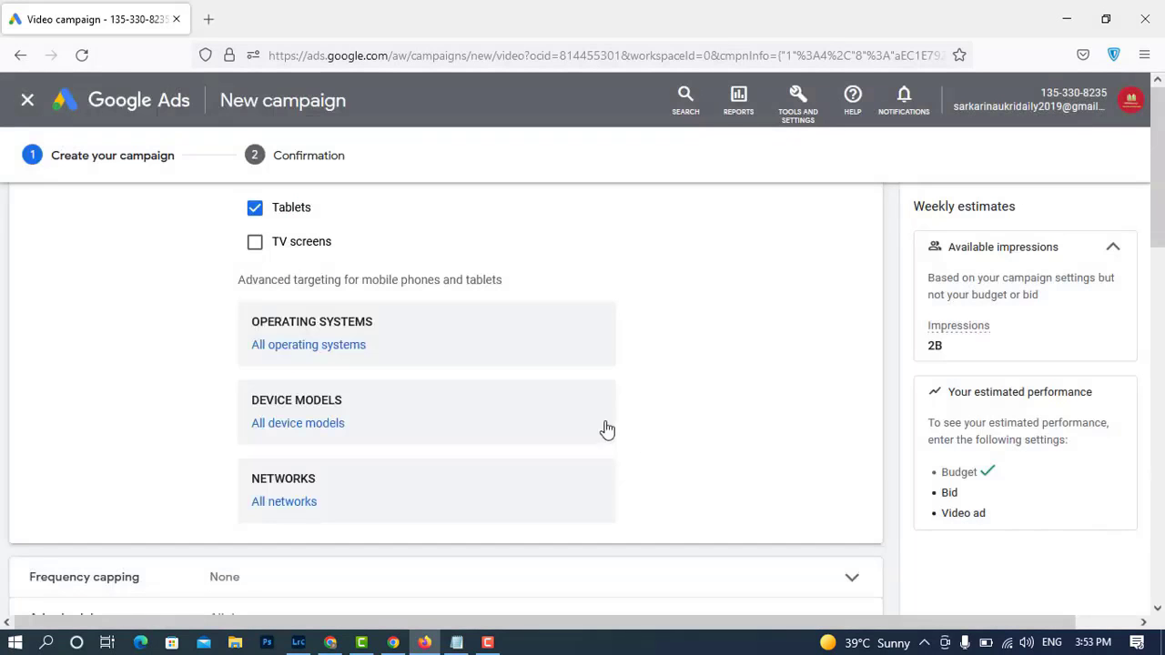
pyautogui.scroll(-2, 606, 429)
pyautogui.click(543, 410)
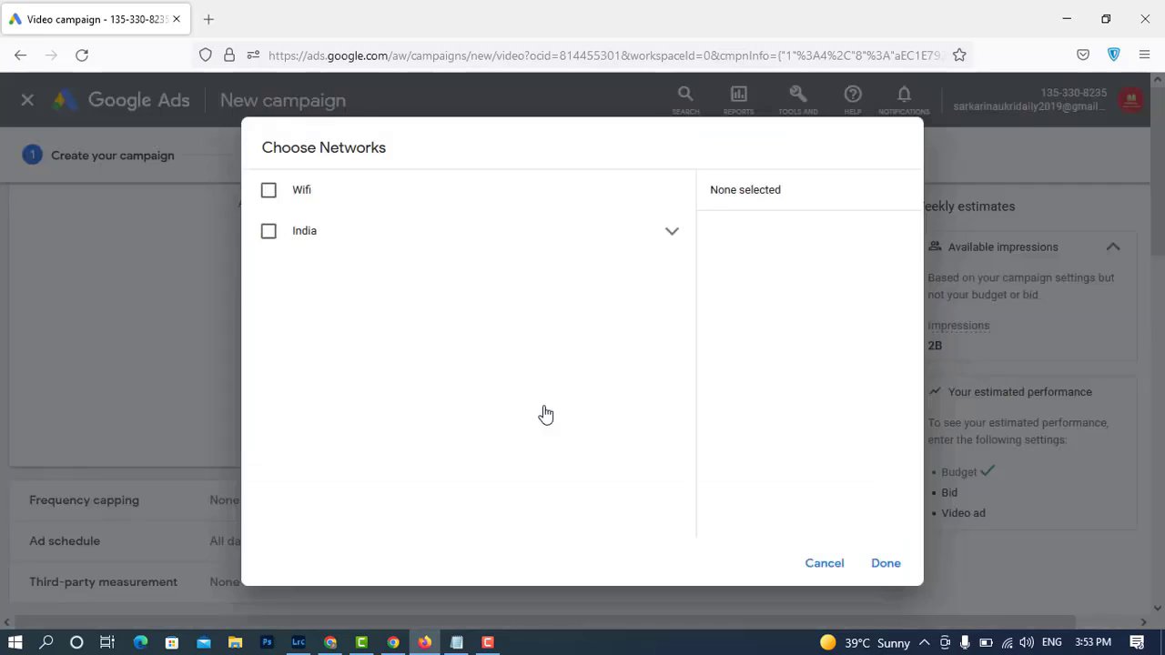
pyautogui.click(269, 195)
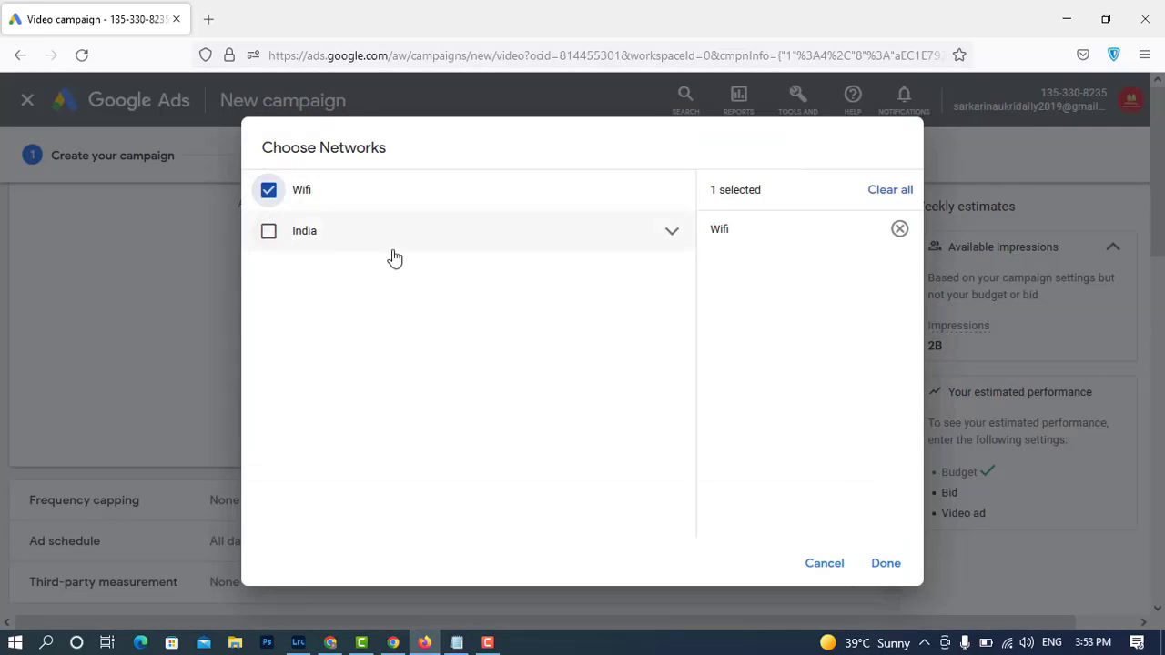
pyautogui.click(674, 233)
pyautogui.scroll(-2, 638, 338)
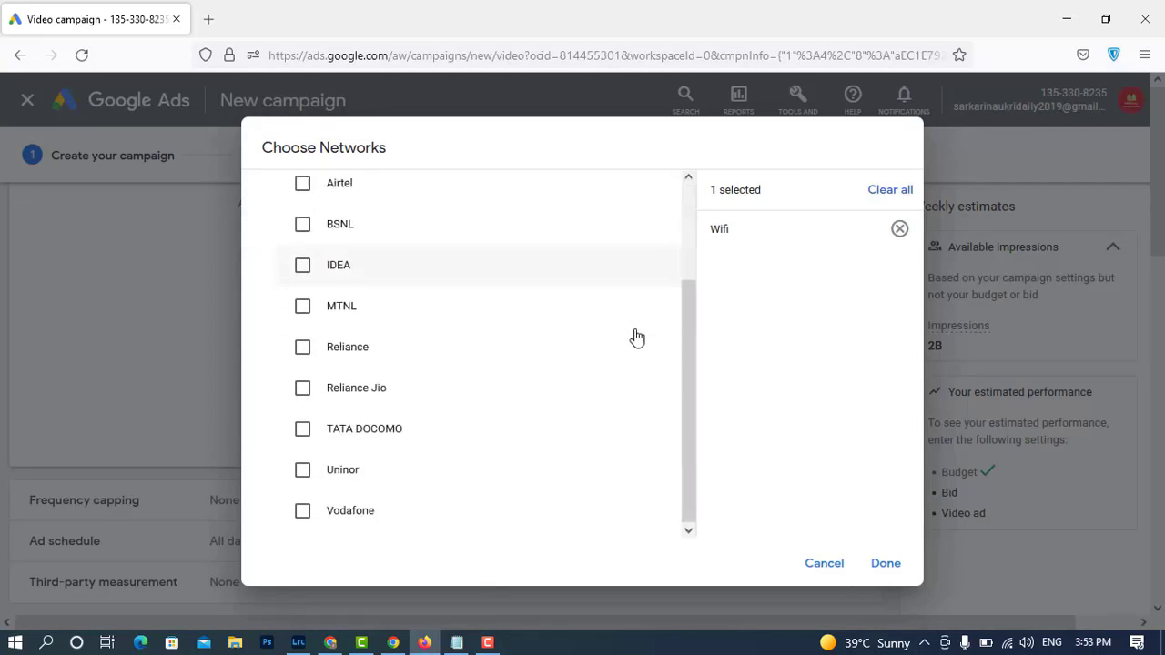
pyautogui.scroll(2, 637, 337)
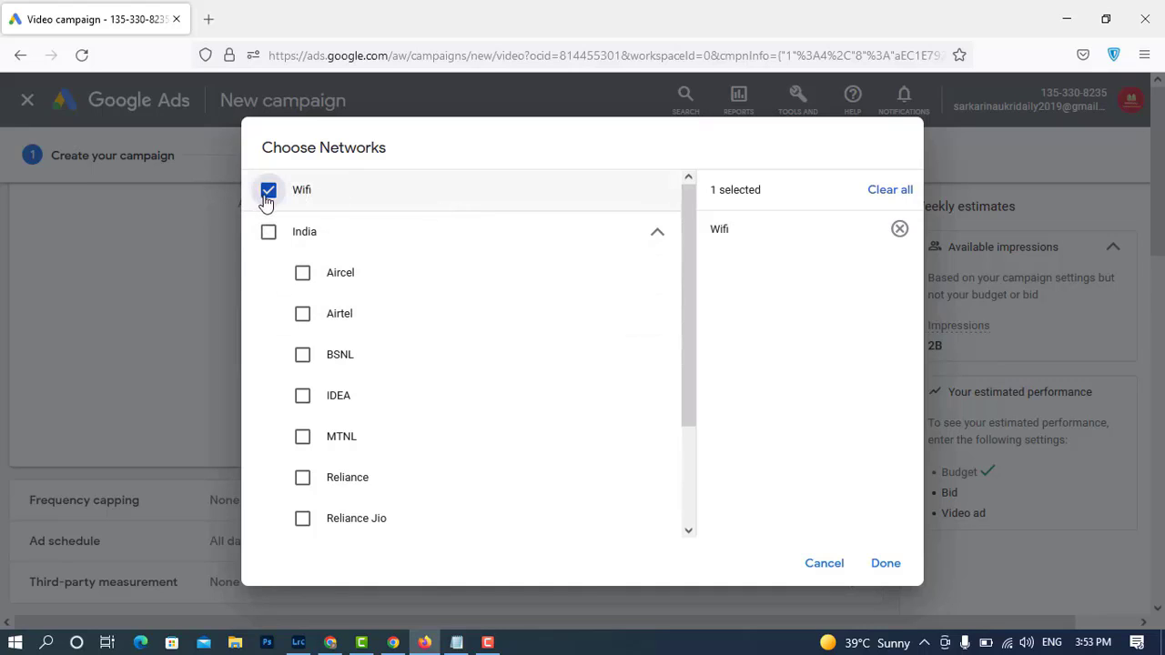
pyautogui.click(825, 564)
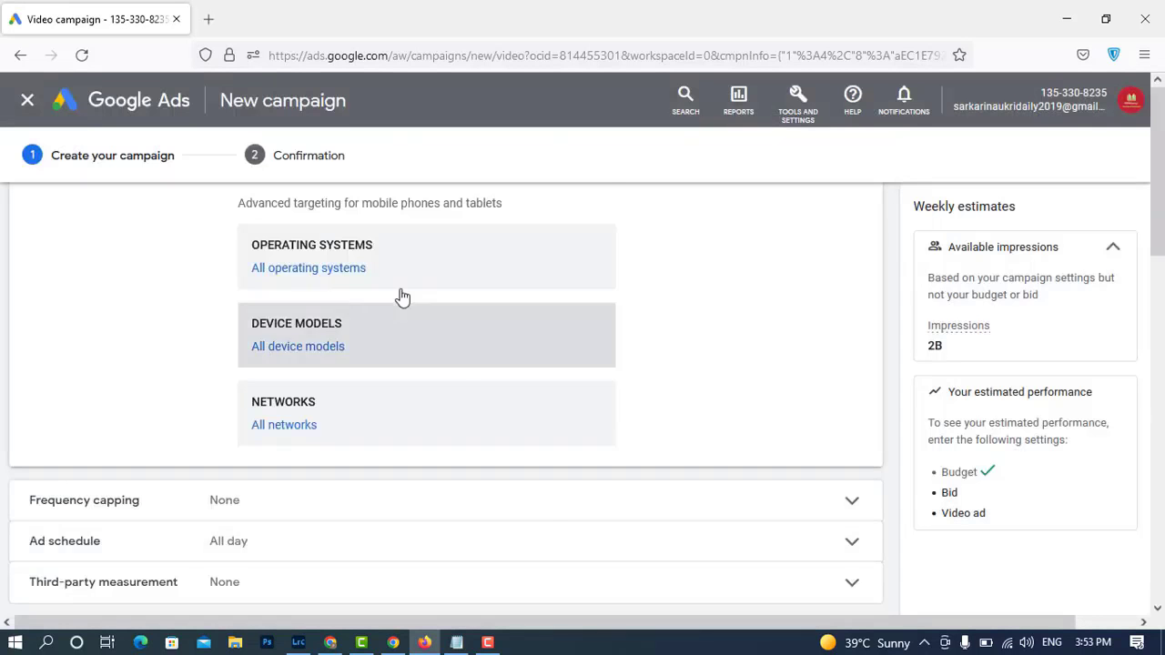
pyautogui.scroll(-3, 455, 300)
pyautogui.scroll(8, 898, 315)
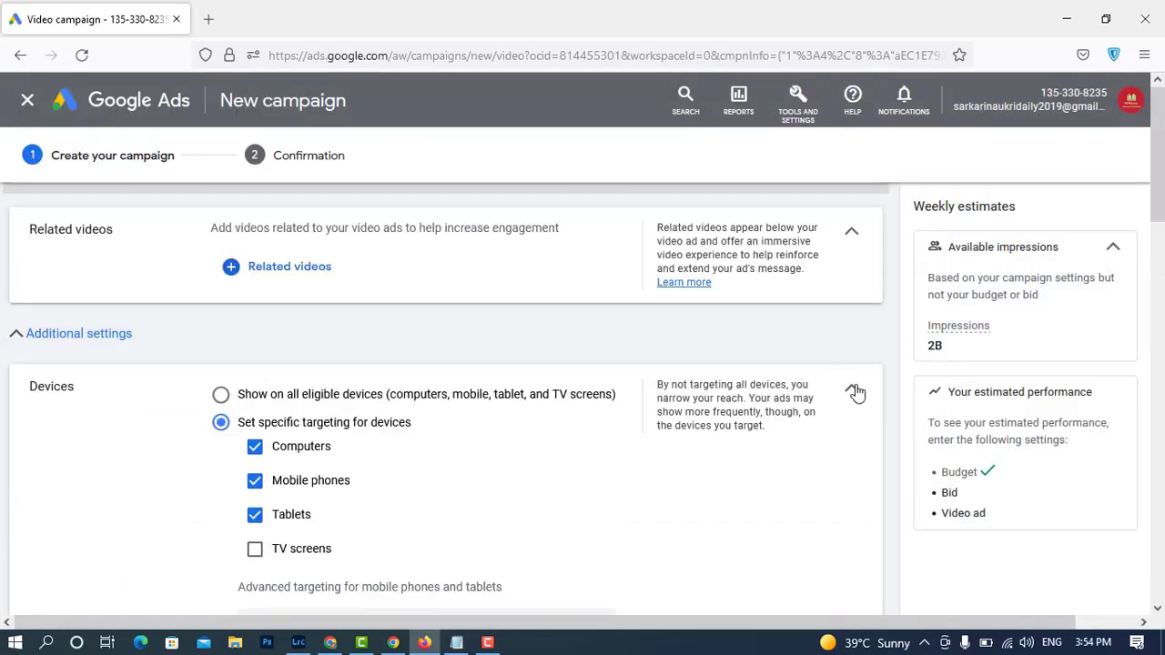
pyautogui.click(854, 387)
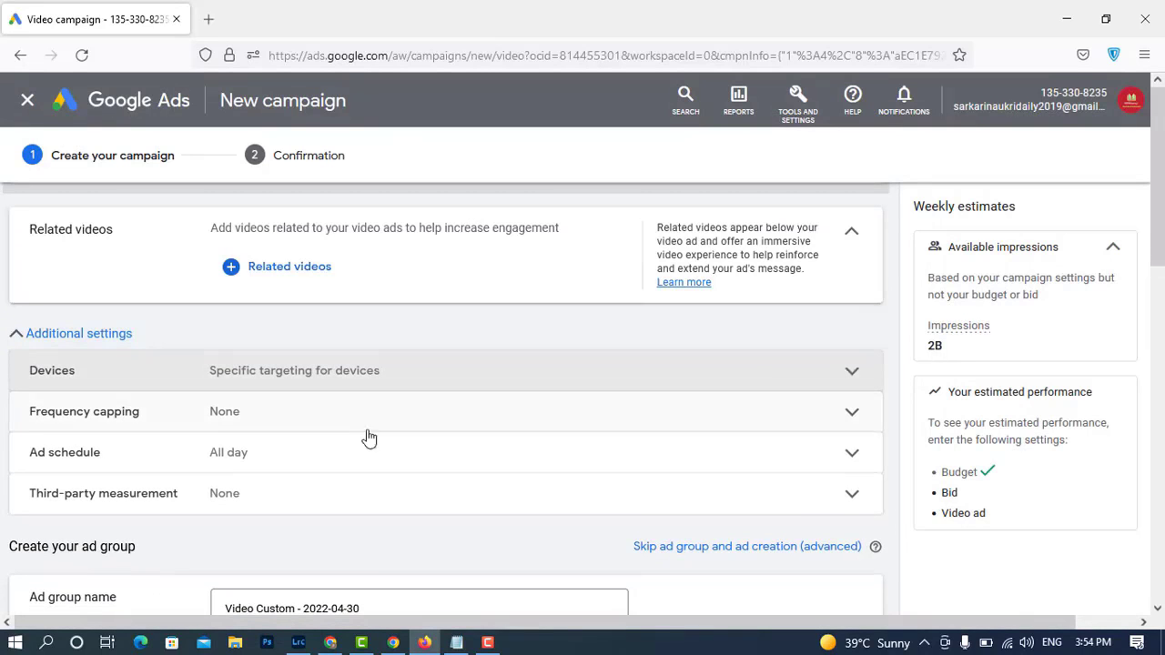
# - Enable the view frequency cap in the frequency capping settings and limit it to 2 views per day
pyautogui.click(528, 426)
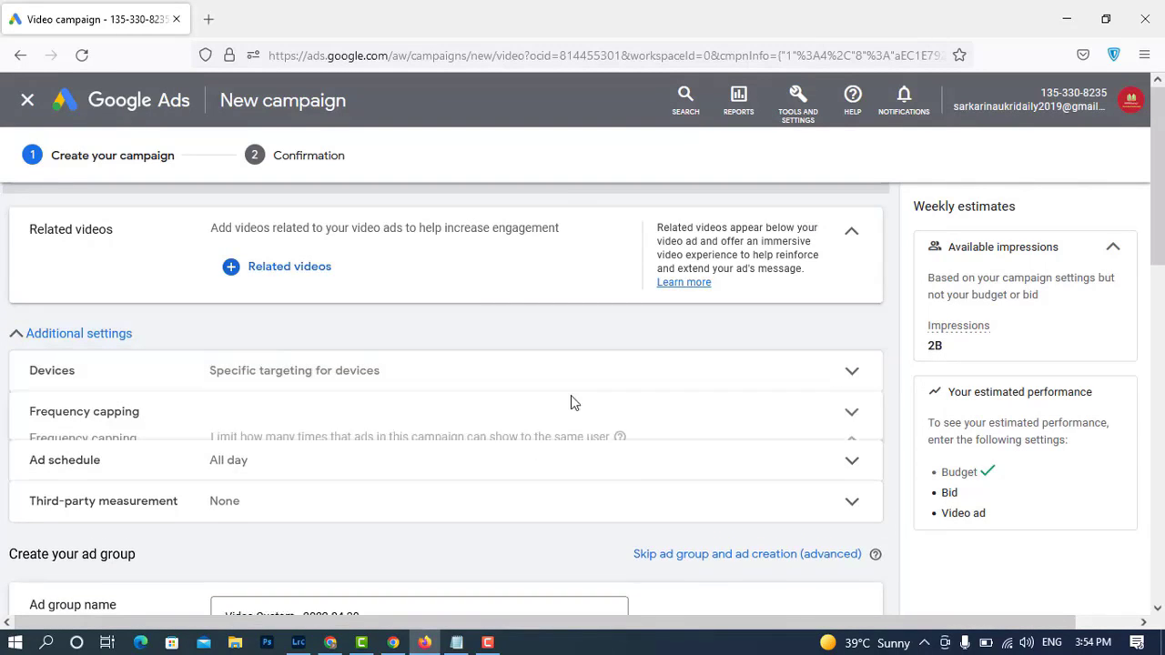
pyautogui.scroll(-1, 629, 385)
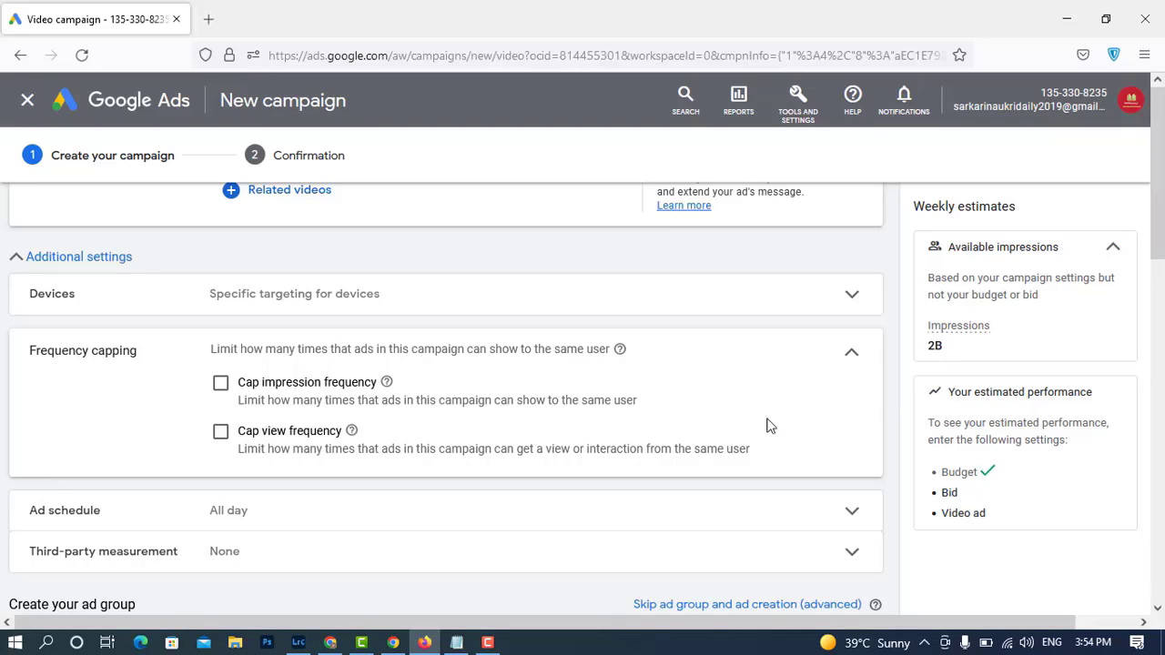
pyautogui.click(221, 432)
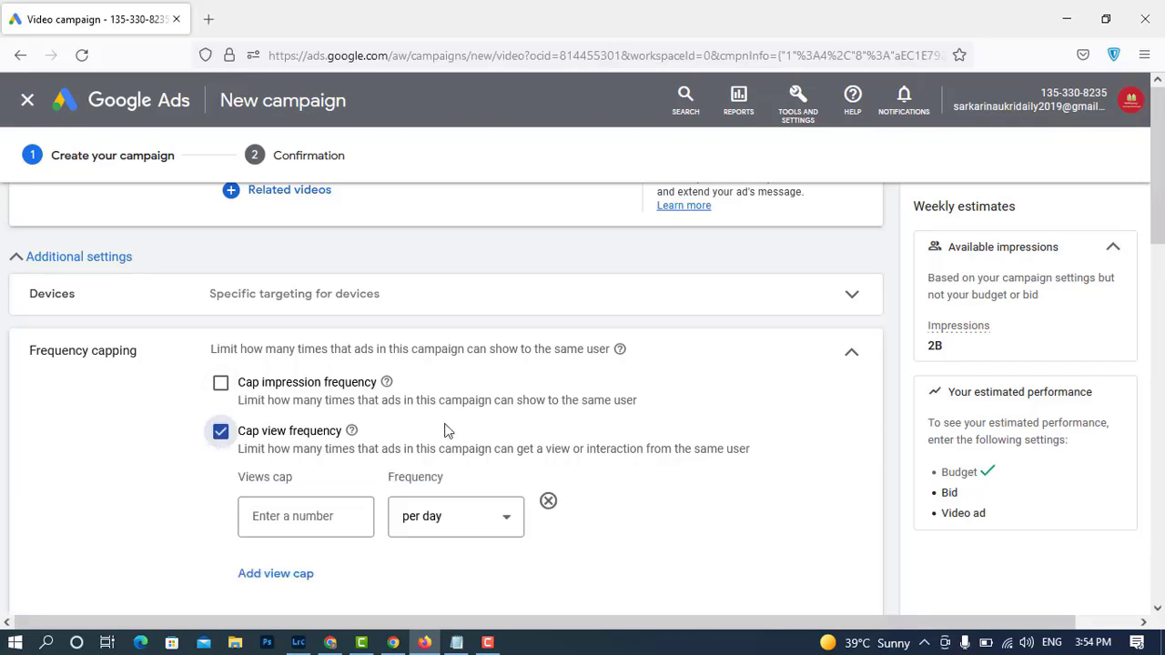
pyautogui.scroll(-2, 446, 428)
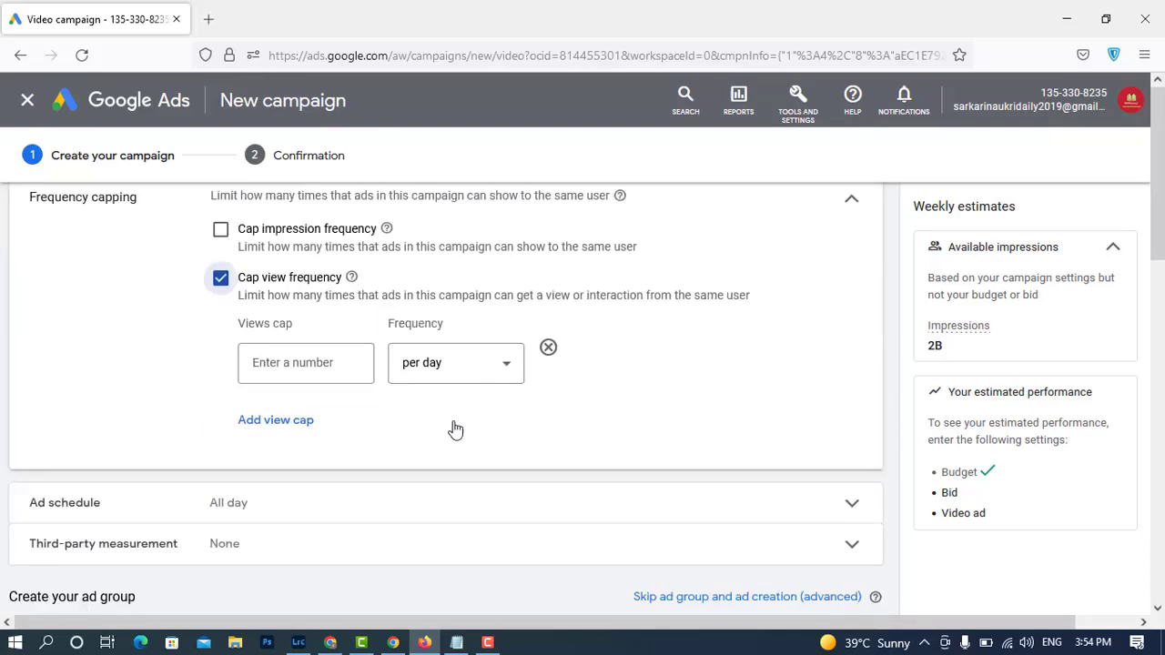
pyautogui.click(278, 365)
pyautogui.write('2')
pyautogui.click(612, 455)
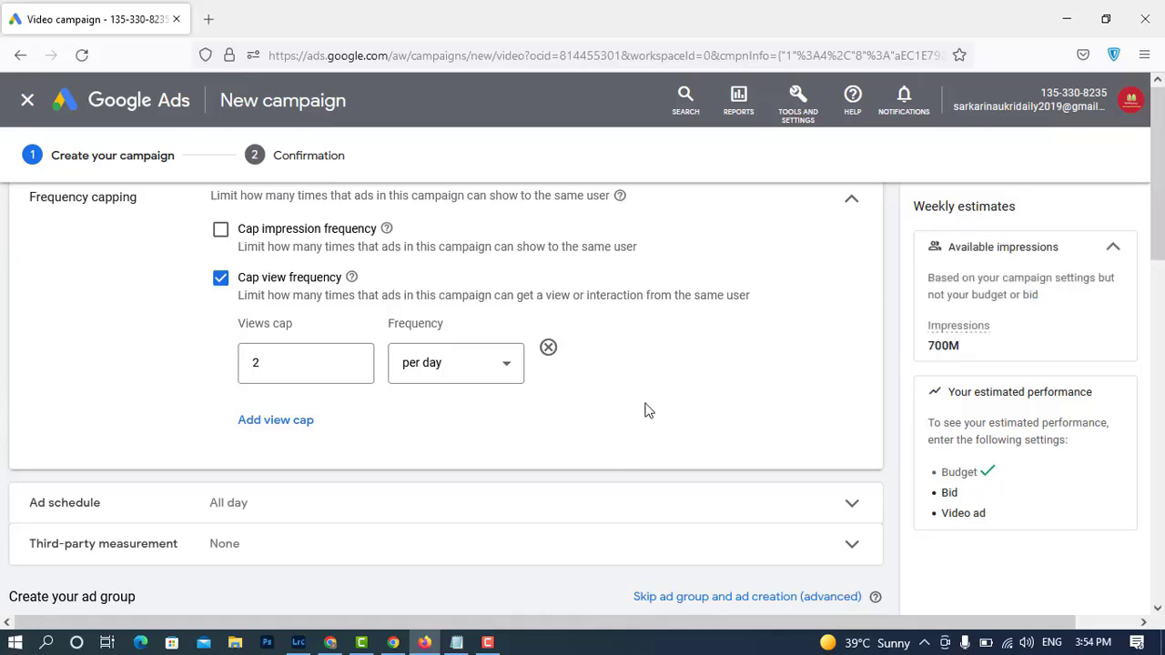
# - Try the per week frequency for the views cap and return it to per day
pyautogui.click(504, 367)
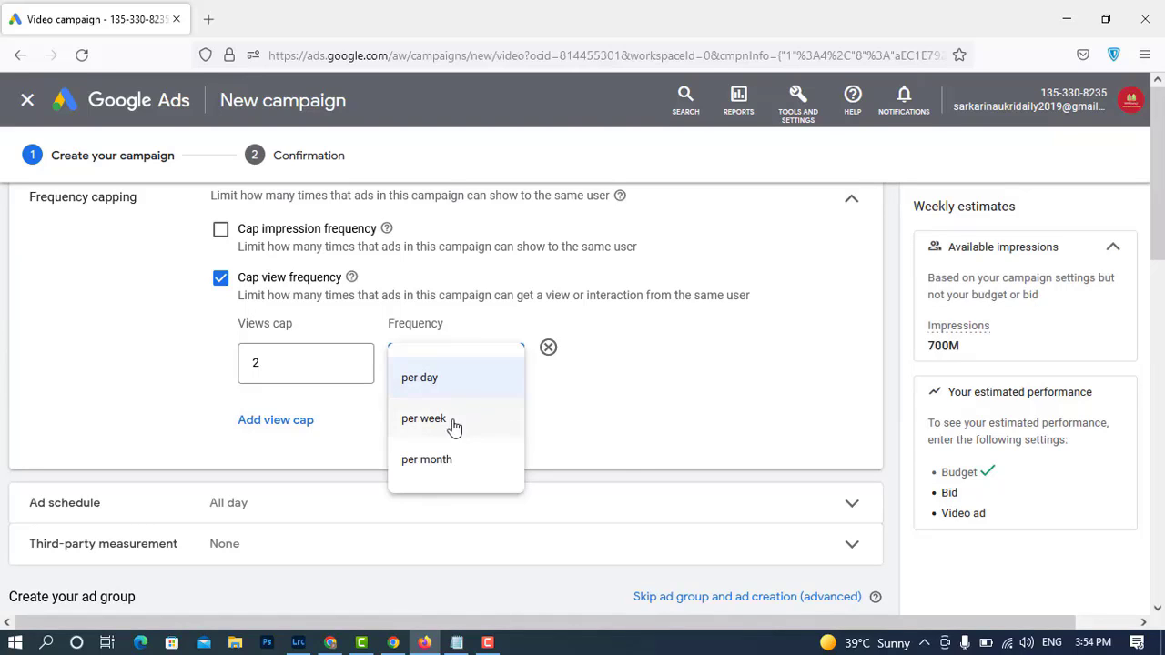
pyautogui.click(454, 421)
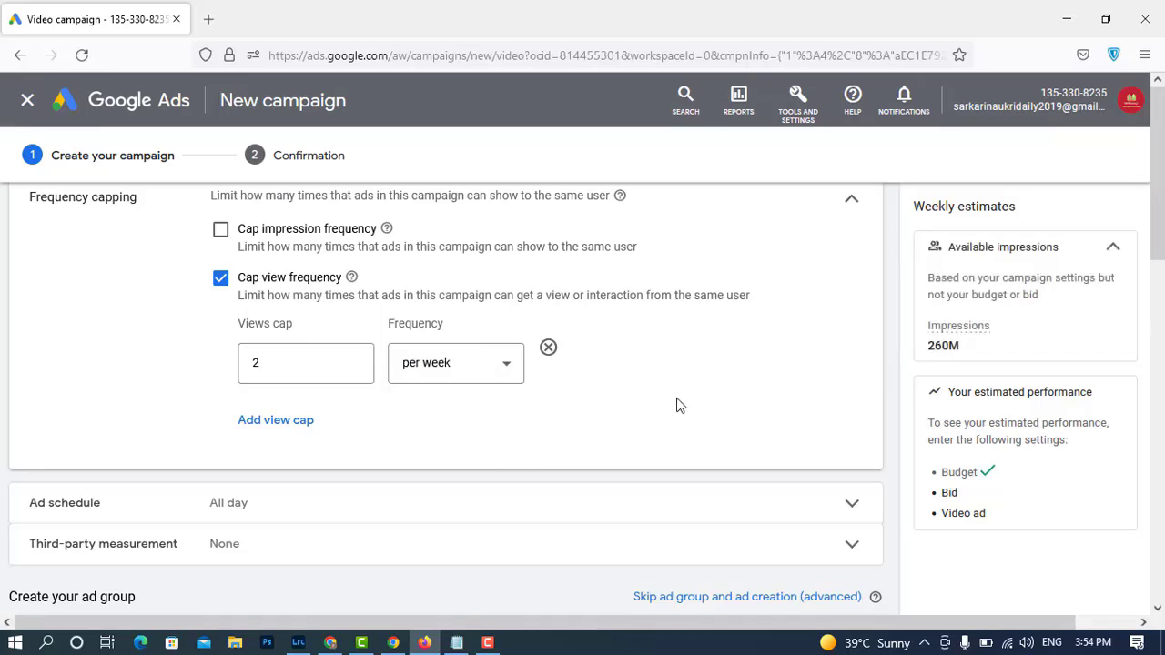
pyautogui.click(514, 371)
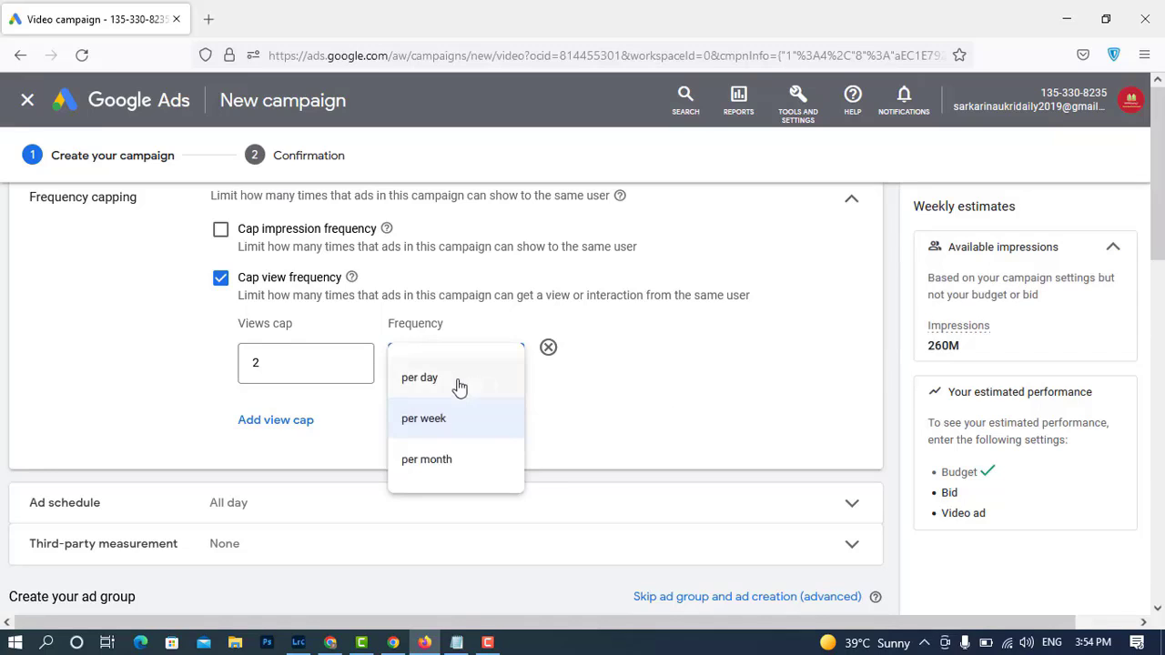
pyautogui.click(456, 379)
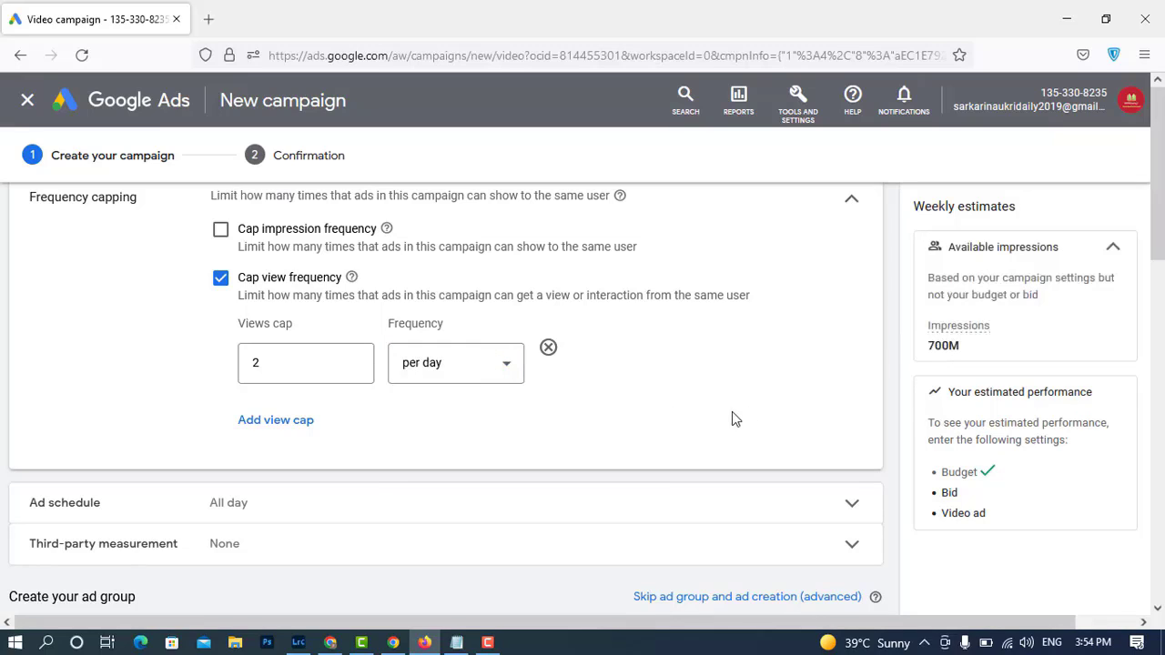
# - Enable the impression frequency cap with a limit of 2 per day and collapse the frequency capping settings
pyautogui.click(220, 229)
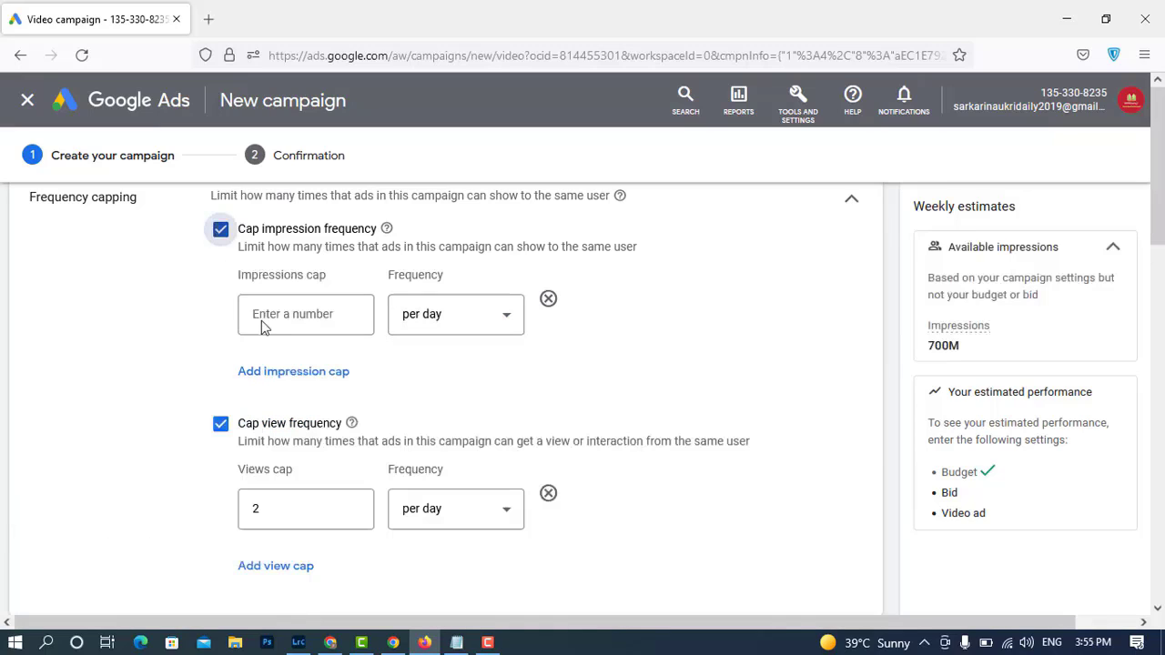
pyautogui.click(310, 314)
pyautogui.write('2')
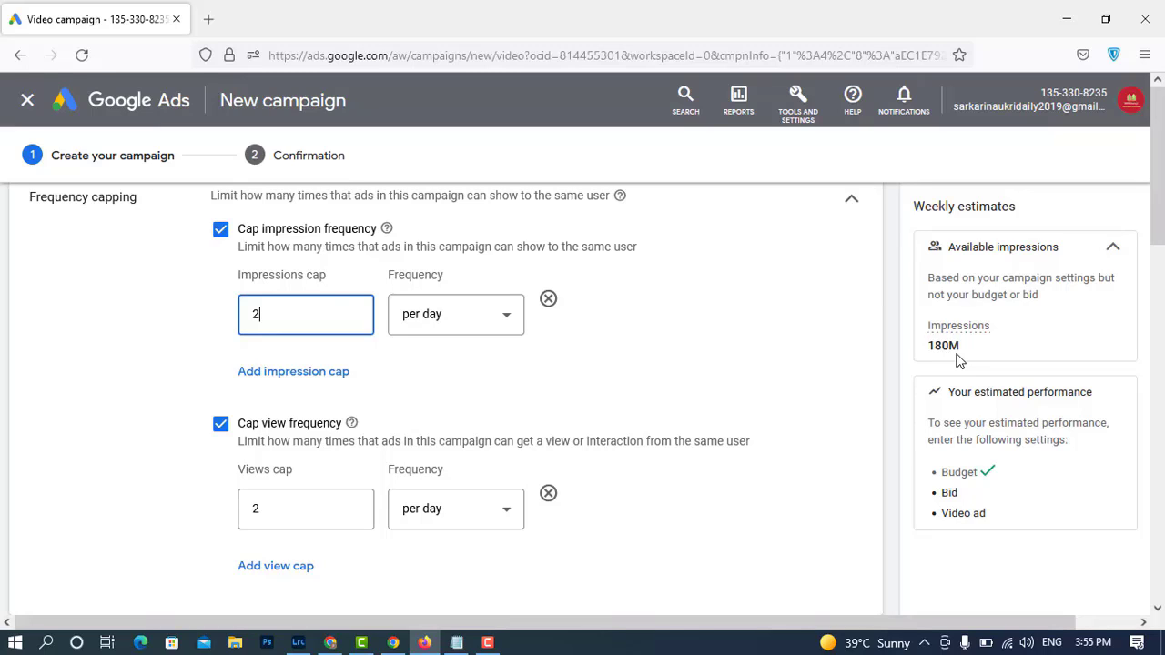
pyautogui.scroll(2, 910, 355)
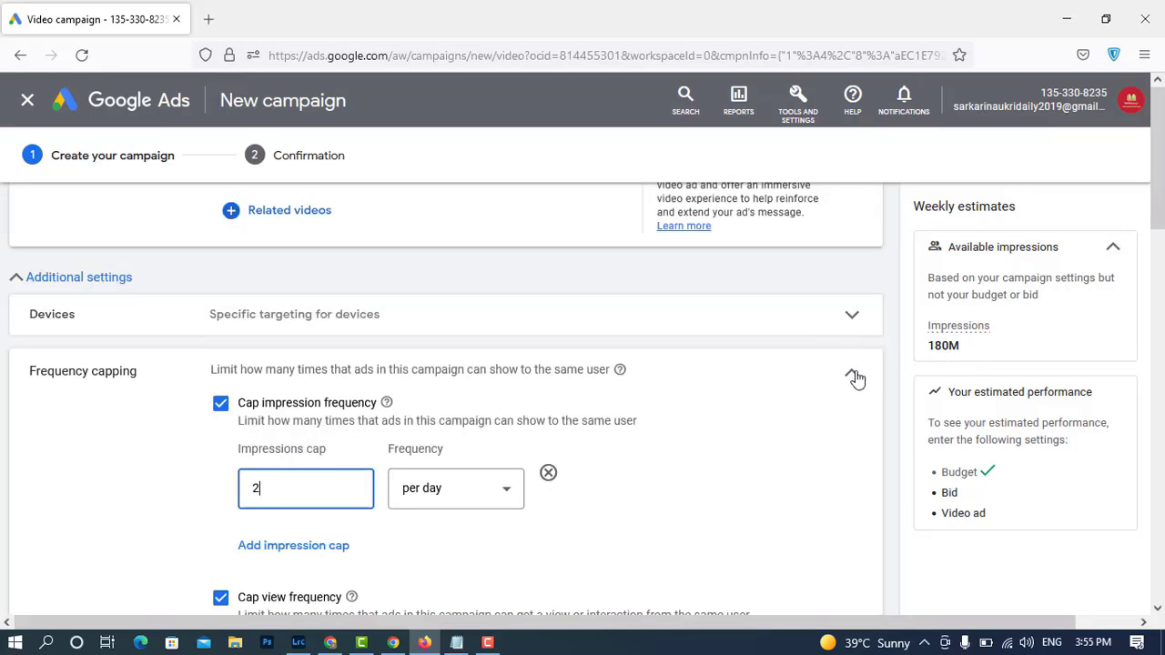
pyautogui.click(853, 374)
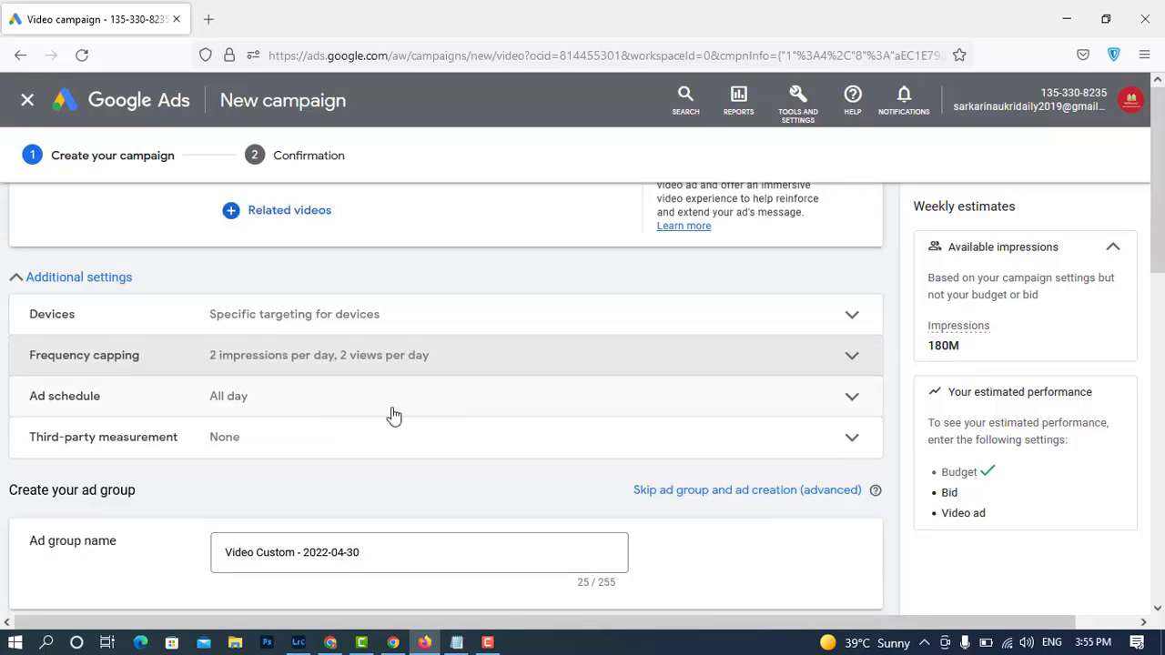
# - Limit the ad schedule to Saturdays - Sundays
pyautogui.click(393, 415)
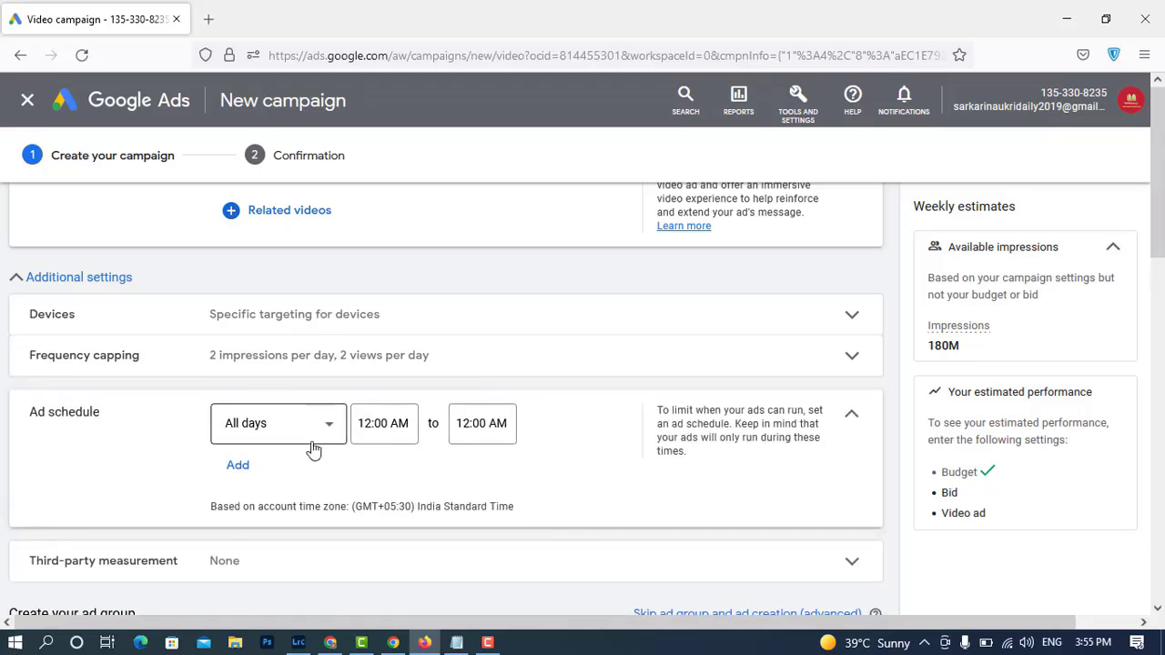
pyautogui.click(345, 439)
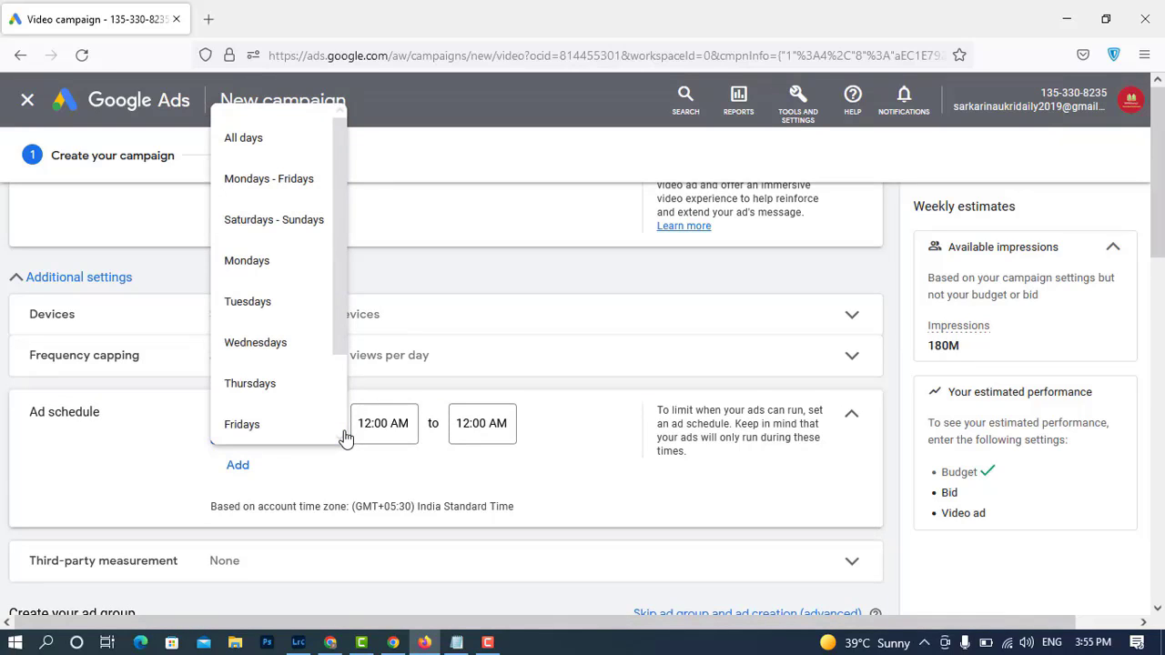
pyautogui.click(301, 234)
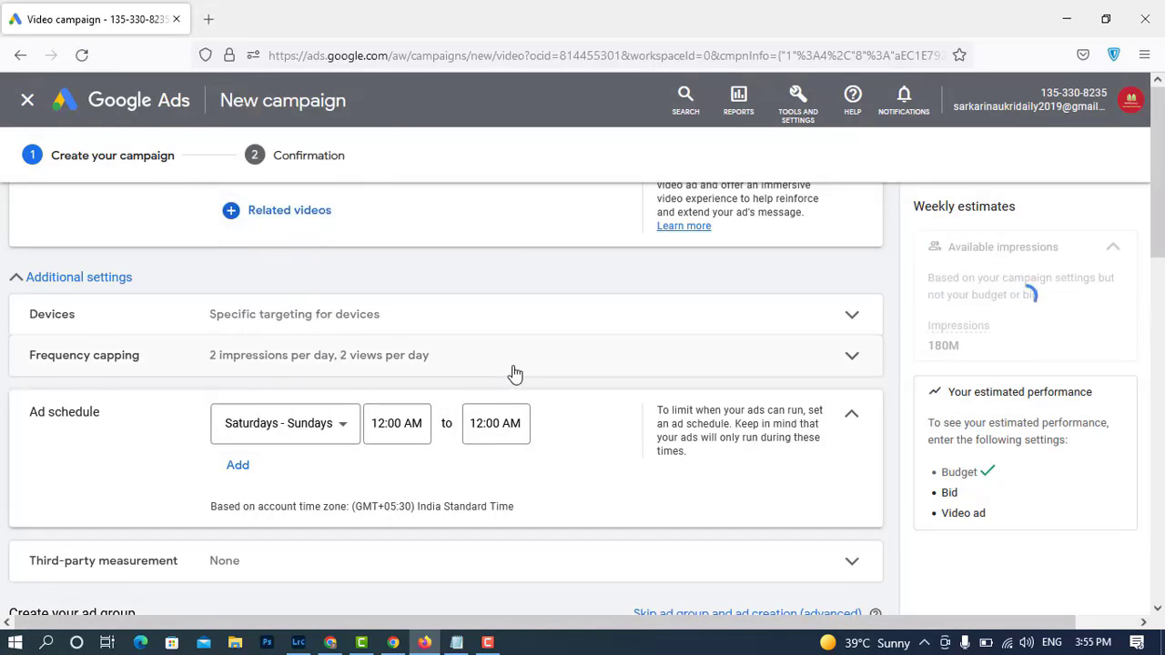
# - Set the start time of the weekend ad schedule to 5:00 PM
pyautogui.click(386, 422)
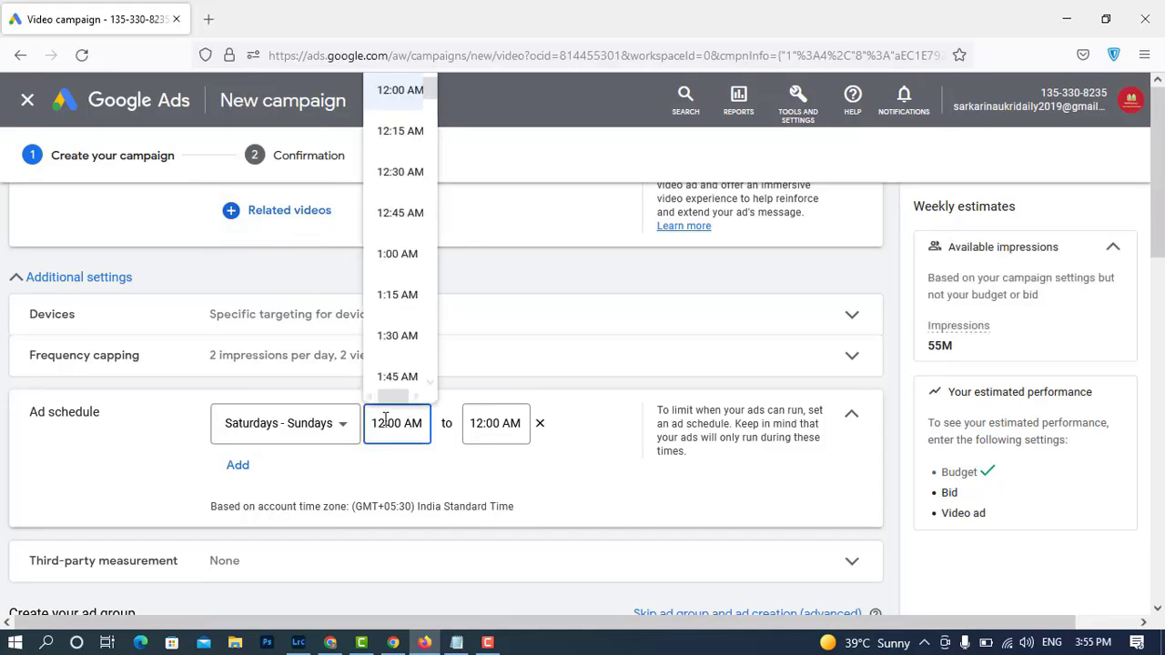
pyautogui.scroll(-8, 397, 301)
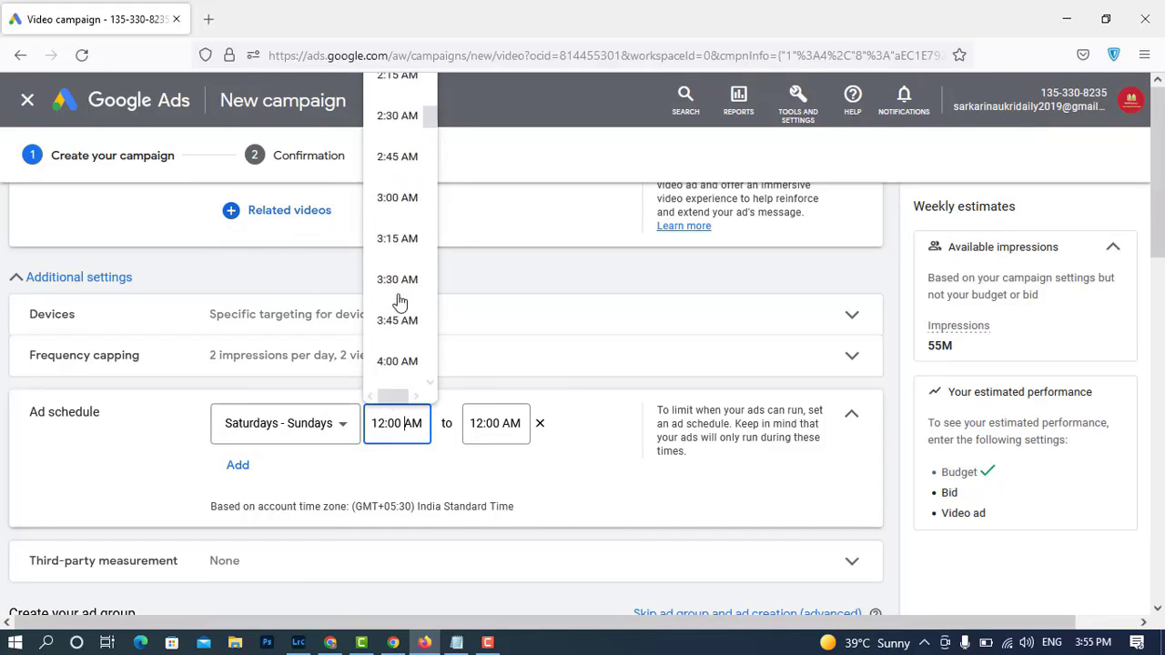
pyautogui.scroll(5, 398, 364)
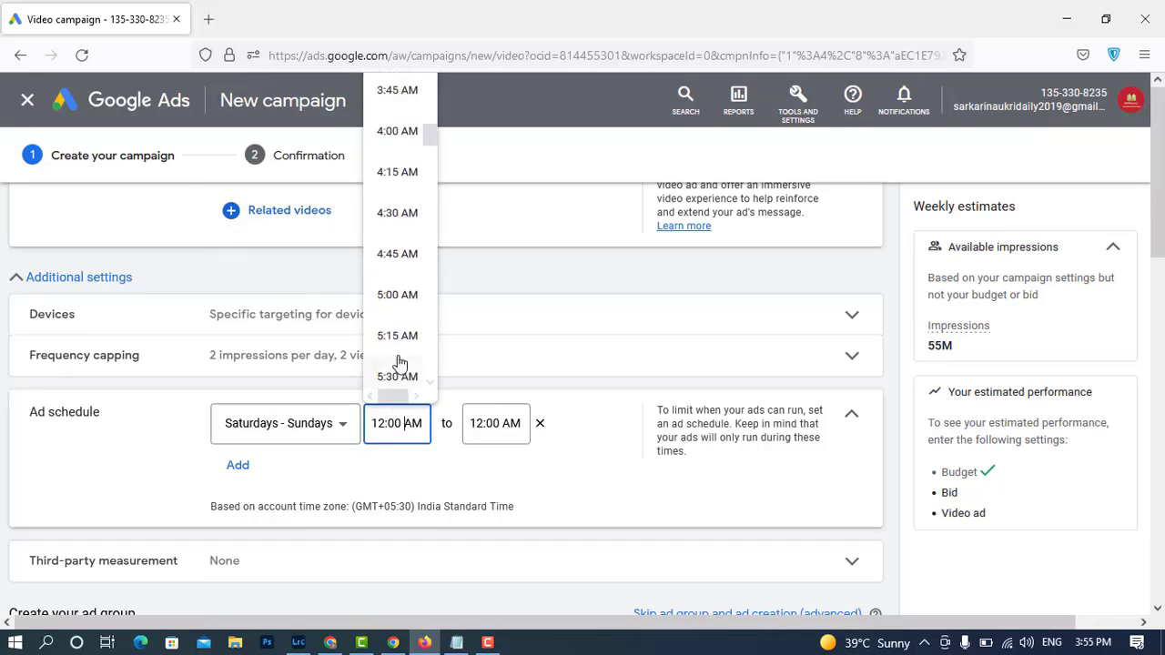
pyautogui.scroll(-2, 395, 252)
pyautogui.scroll(-20, 397, 232)
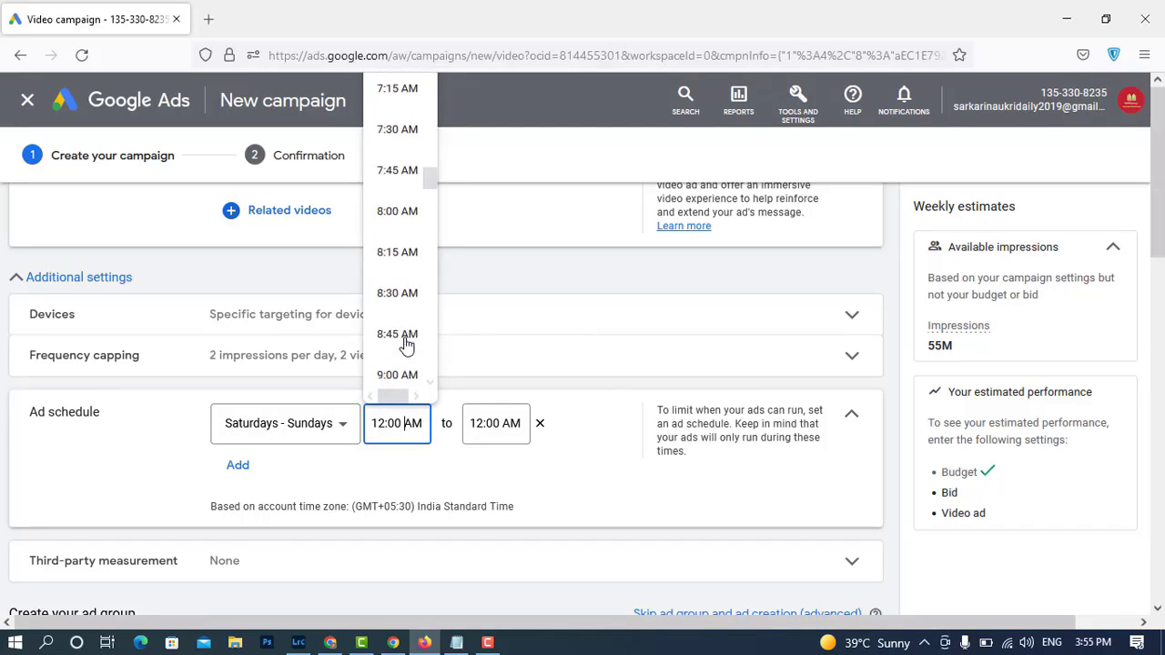
pyautogui.scroll(-6, 406, 342)
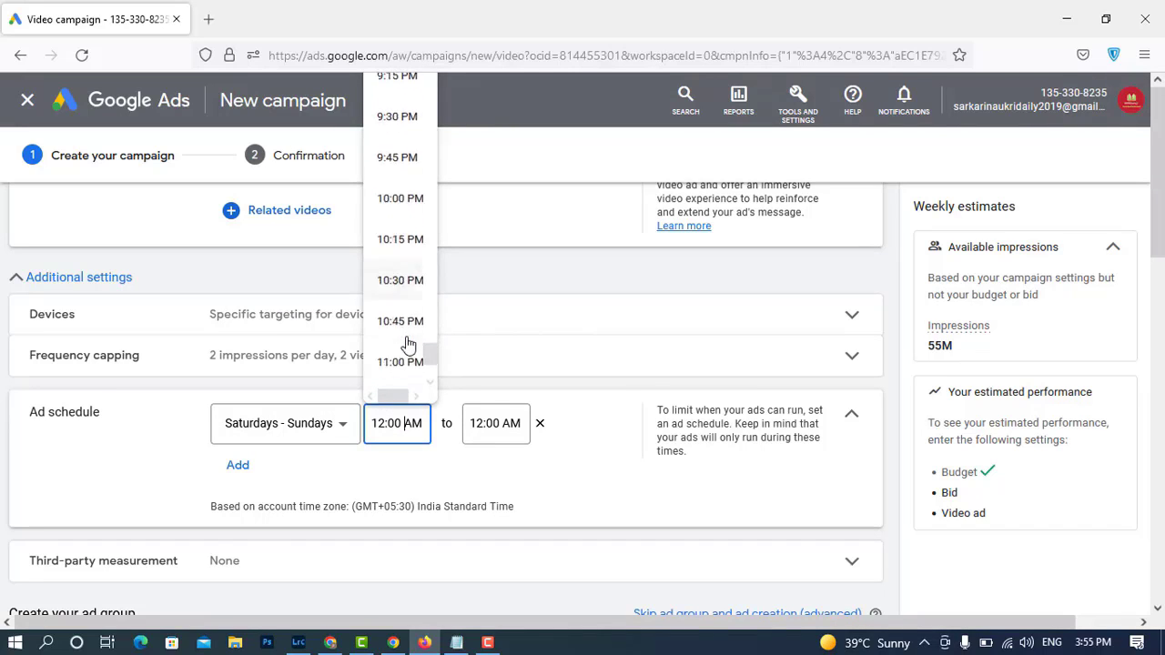
pyautogui.scroll(3, 406, 344)
pyautogui.scroll(3, 406, 344)
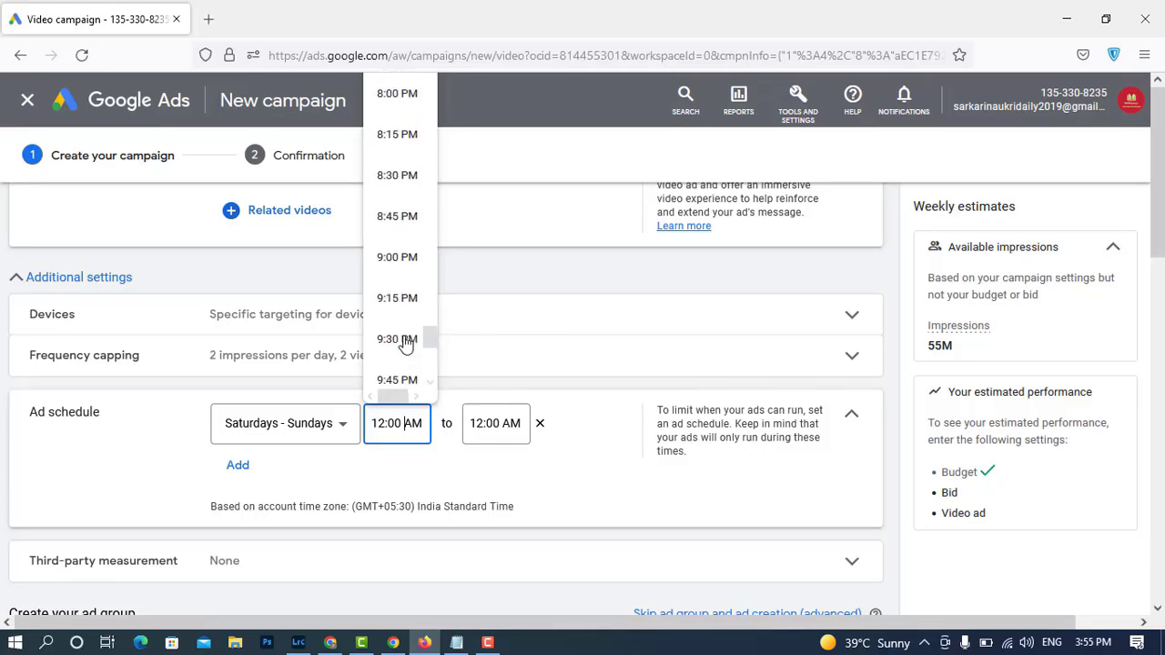
pyautogui.scroll(-3, 404, 340)
pyautogui.scroll(10, 403, 341)
pyautogui.scroll(5, 401, 224)
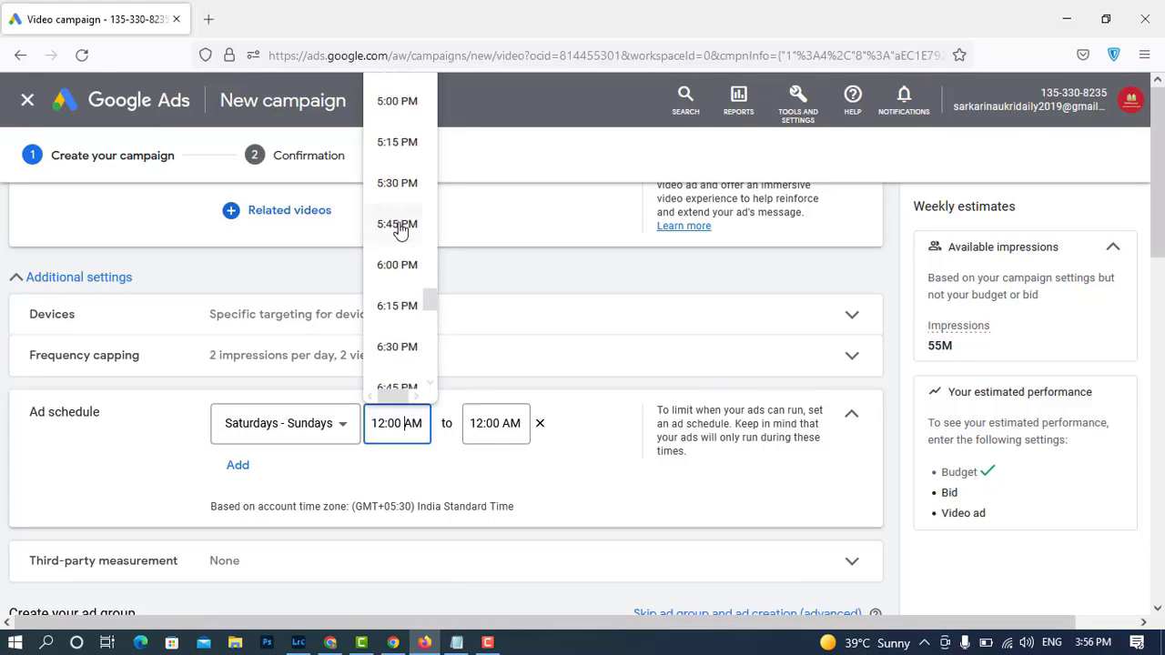
pyautogui.click(407, 109)
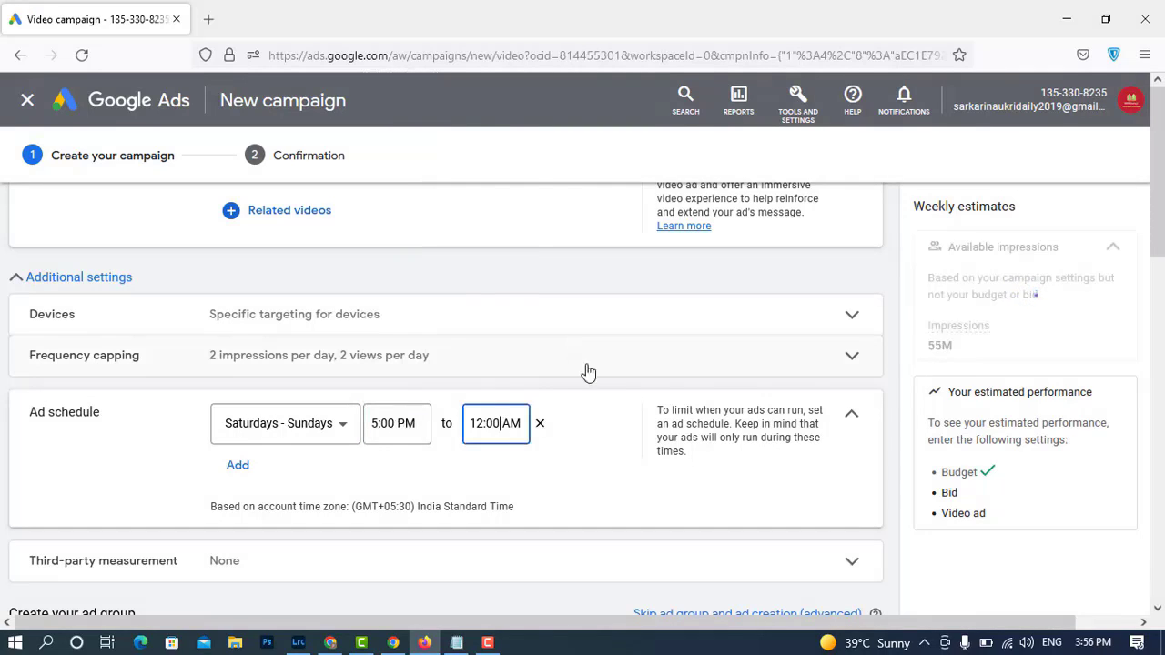
# - Change the day selection of the first ad schedule entry to Saturdays
pyautogui.click(618, 426)
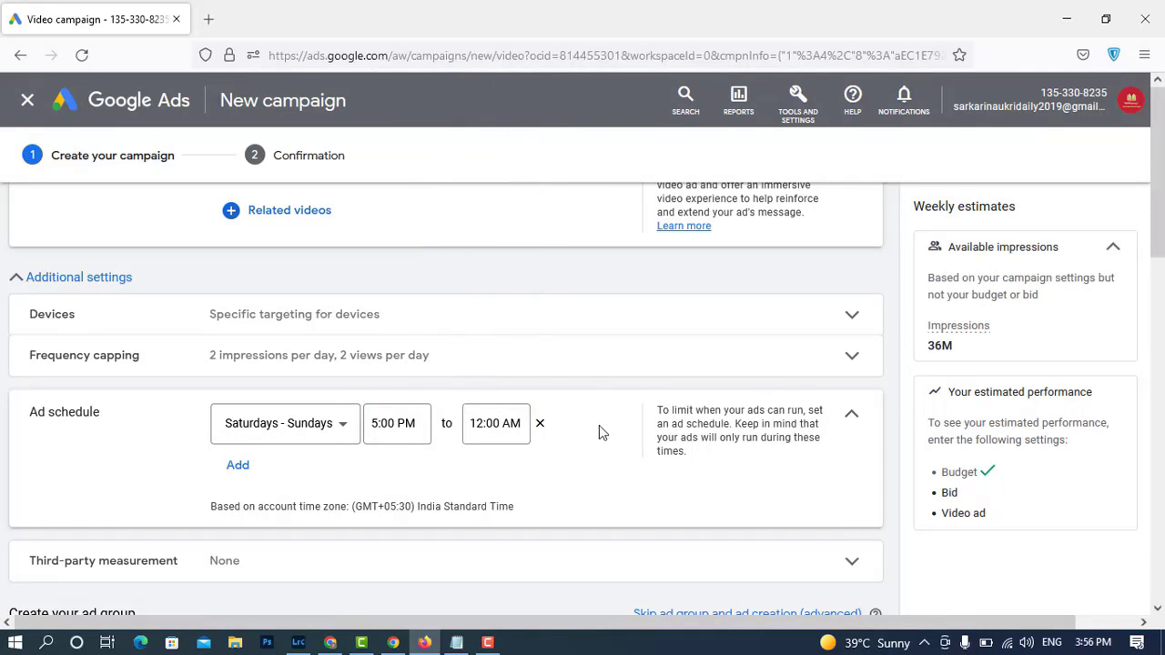
pyautogui.click(335, 428)
pyautogui.scroll(-2, 335, 430)
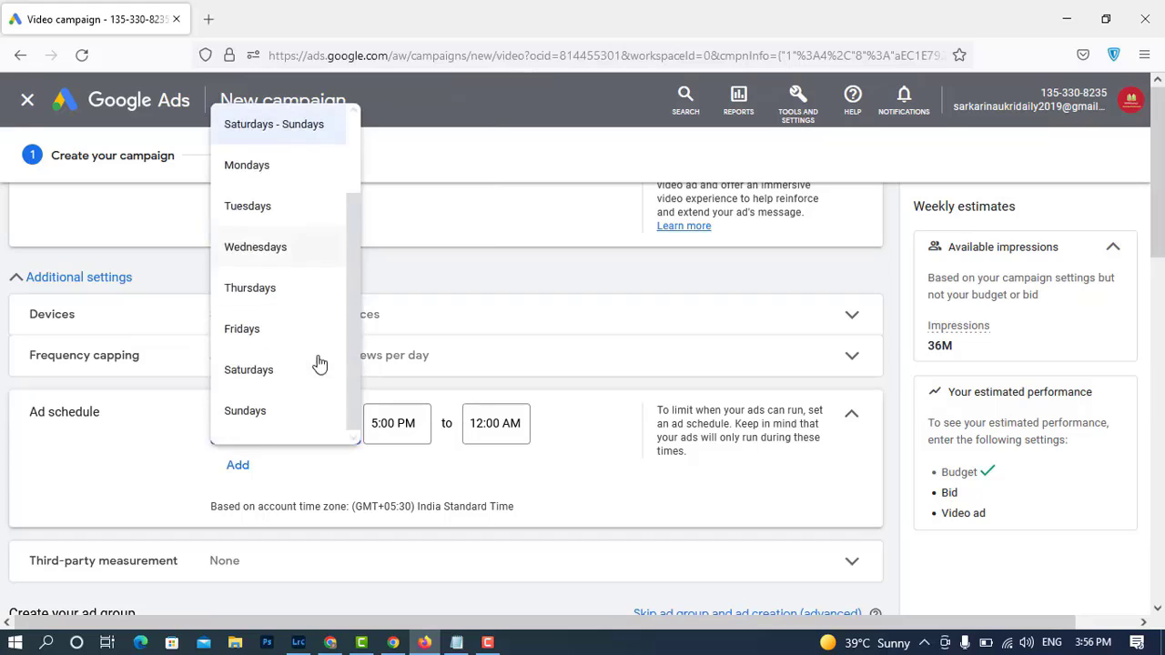
pyautogui.click(289, 382)
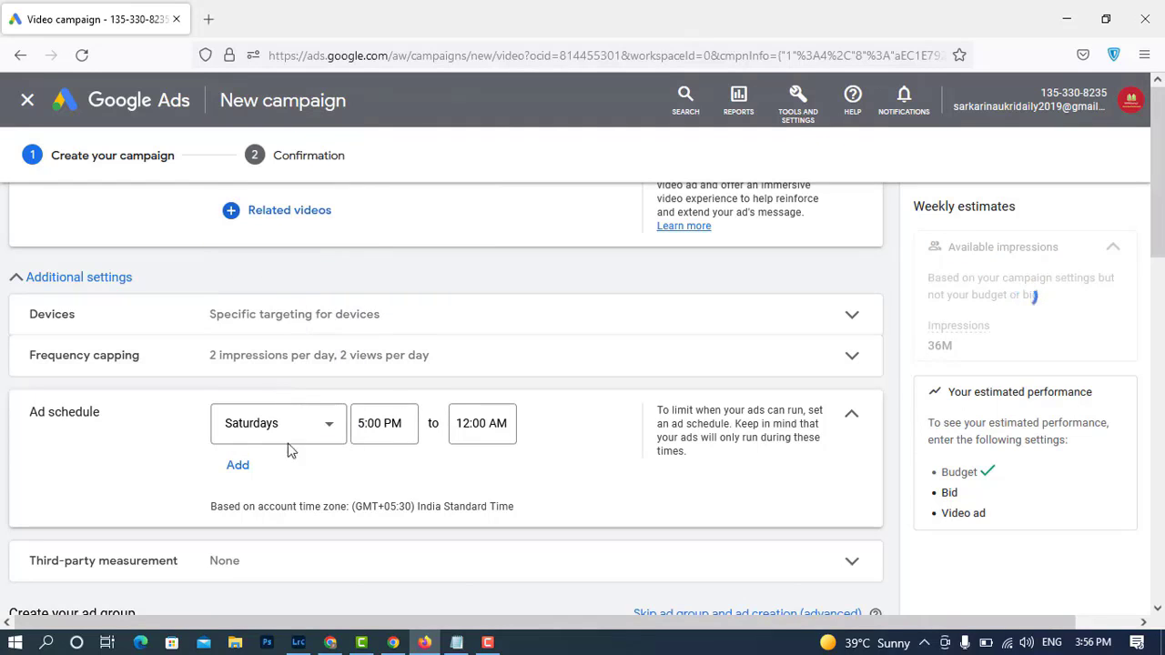
# - Add a second ad schedule entry with a start time of 8:00 AM
pyautogui.click(237, 465)
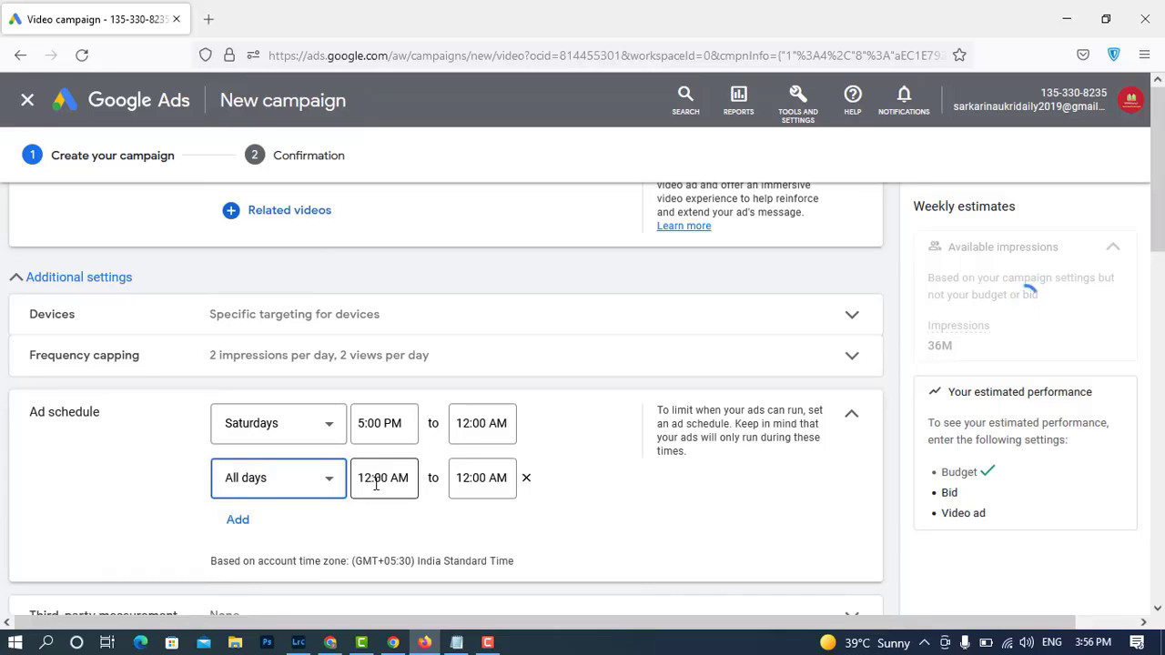
pyautogui.click(400, 475)
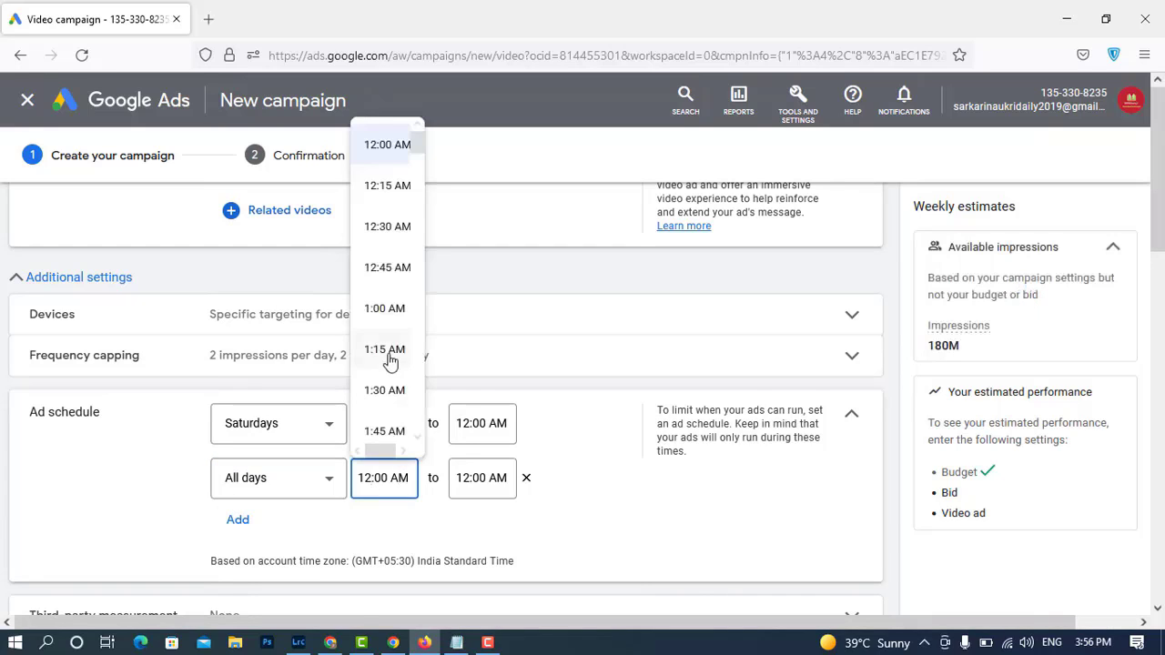
pyautogui.scroll(-5, 390, 356)
pyautogui.scroll(-3, 391, 365)
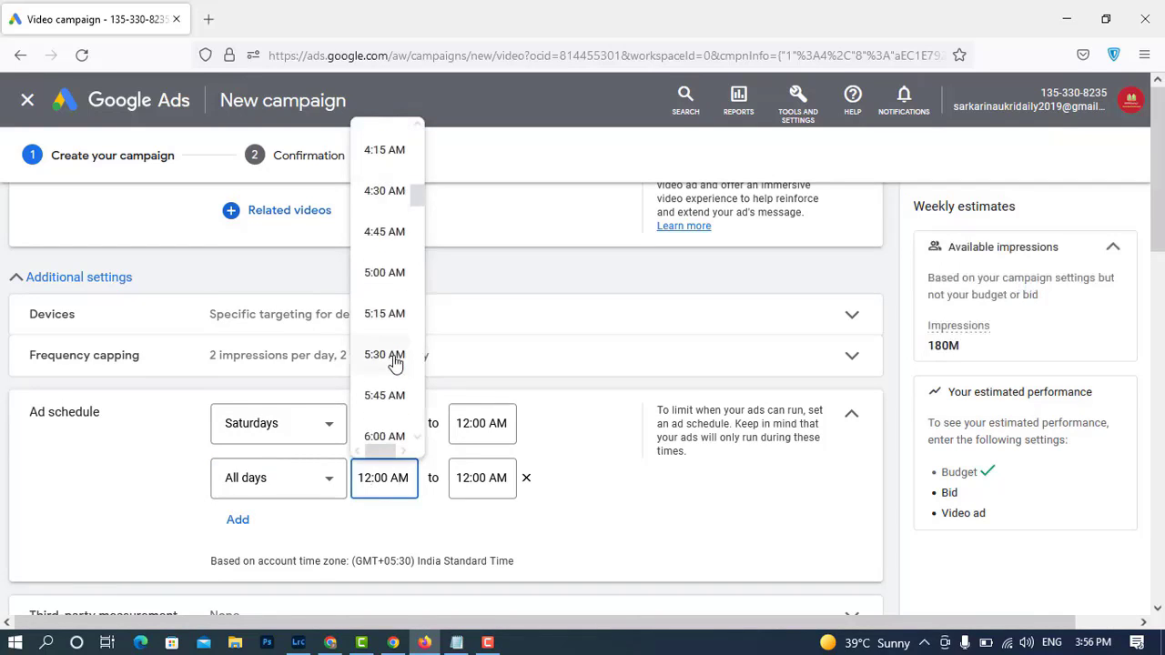
pyautogui.scroll(-2, 384, 400)
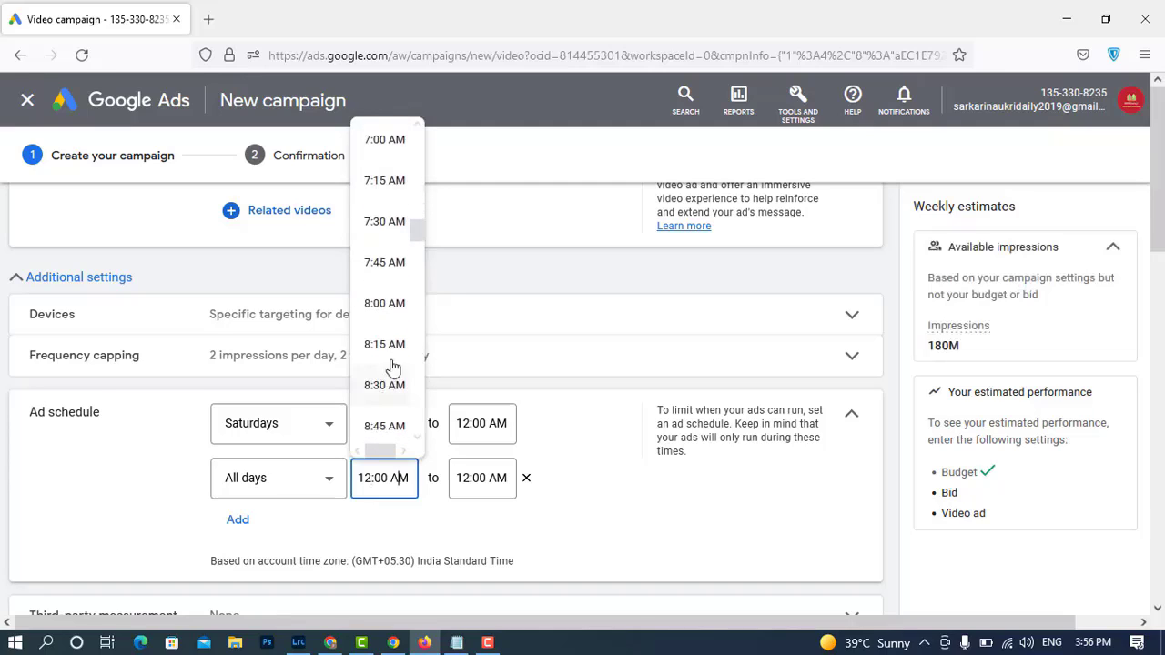
pyautogui.click(384, 302)
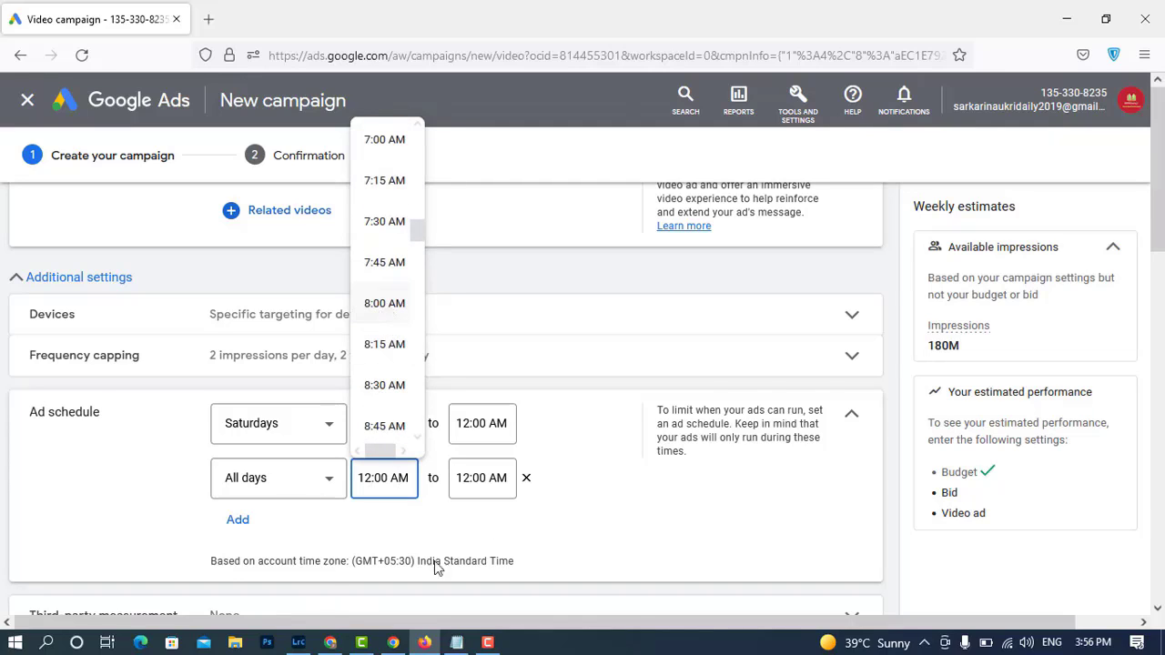
# - Set the second schedule entry's end time to 11:30 PM and its day to Sundays
pyautogui.click(466, 478)
pyautogui.scroll(-3, 480, 405)
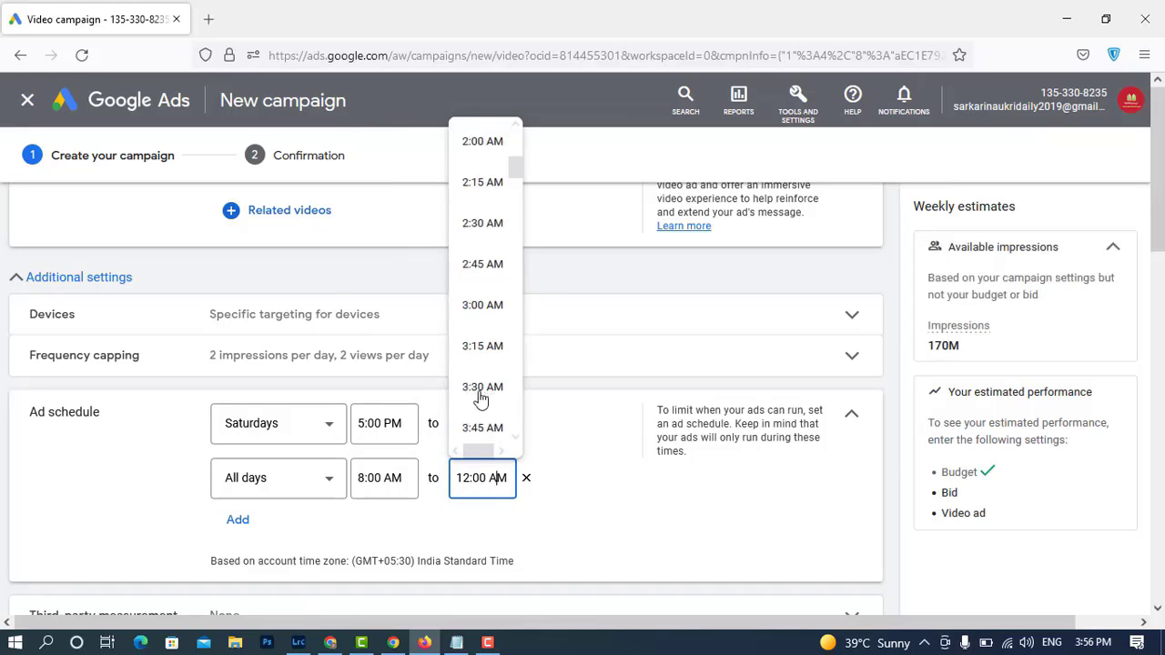
pyautogui.scroll(-20, 481, 400)
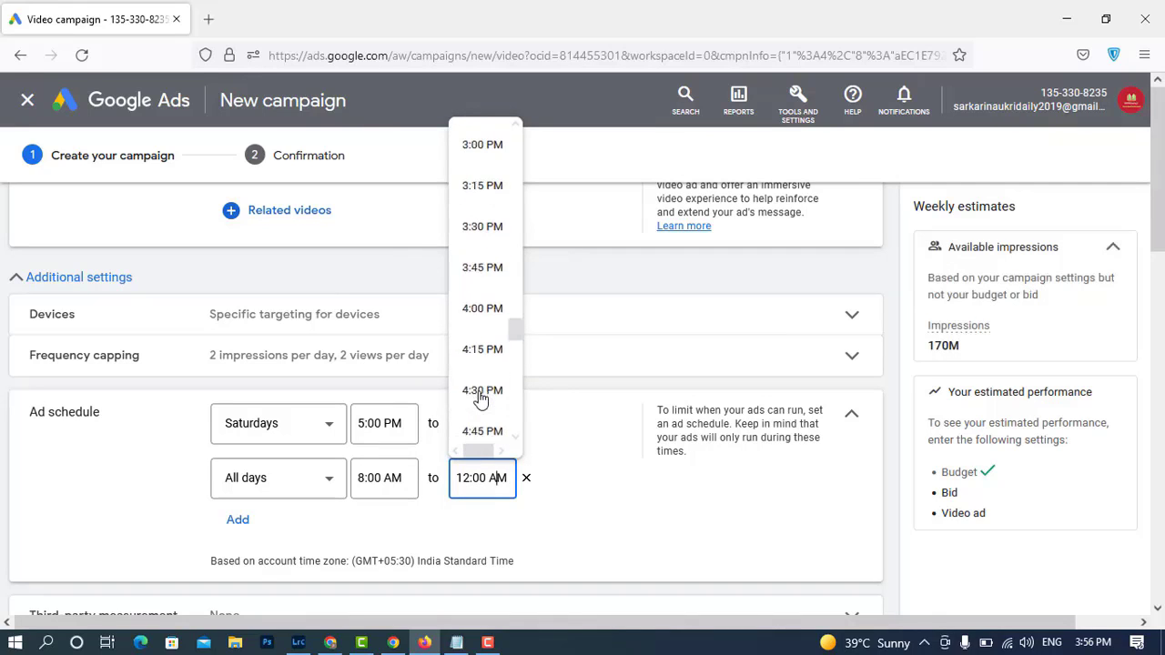
pyautogui.scroll(-10, 481, 400)
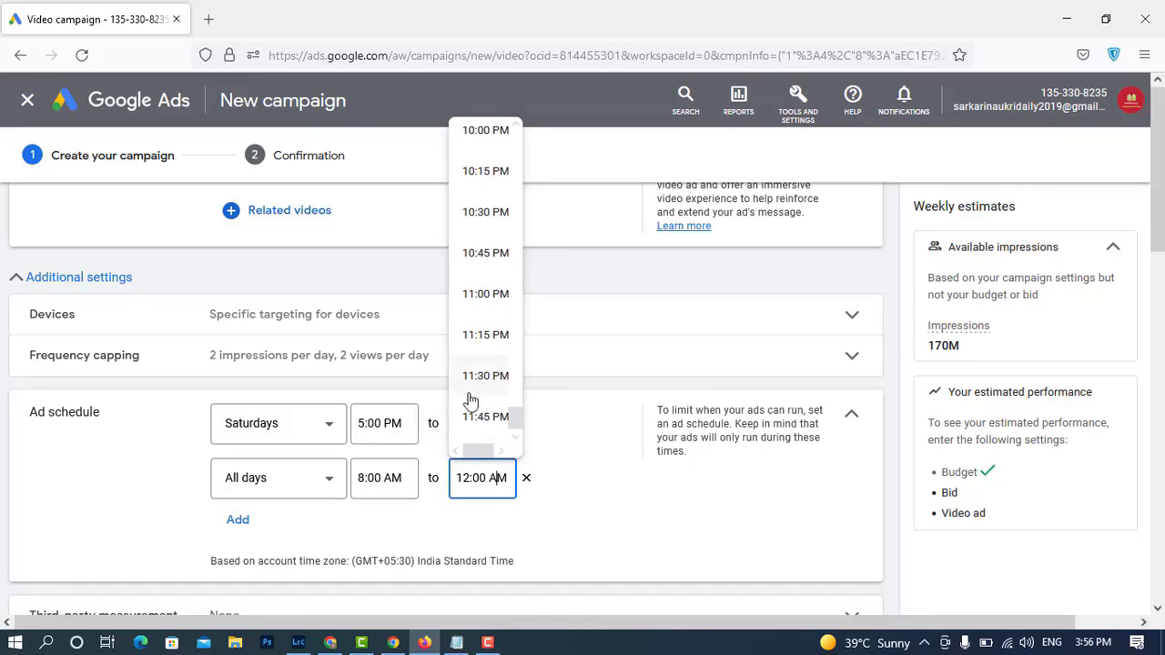
pyautogui.click(472, 380)
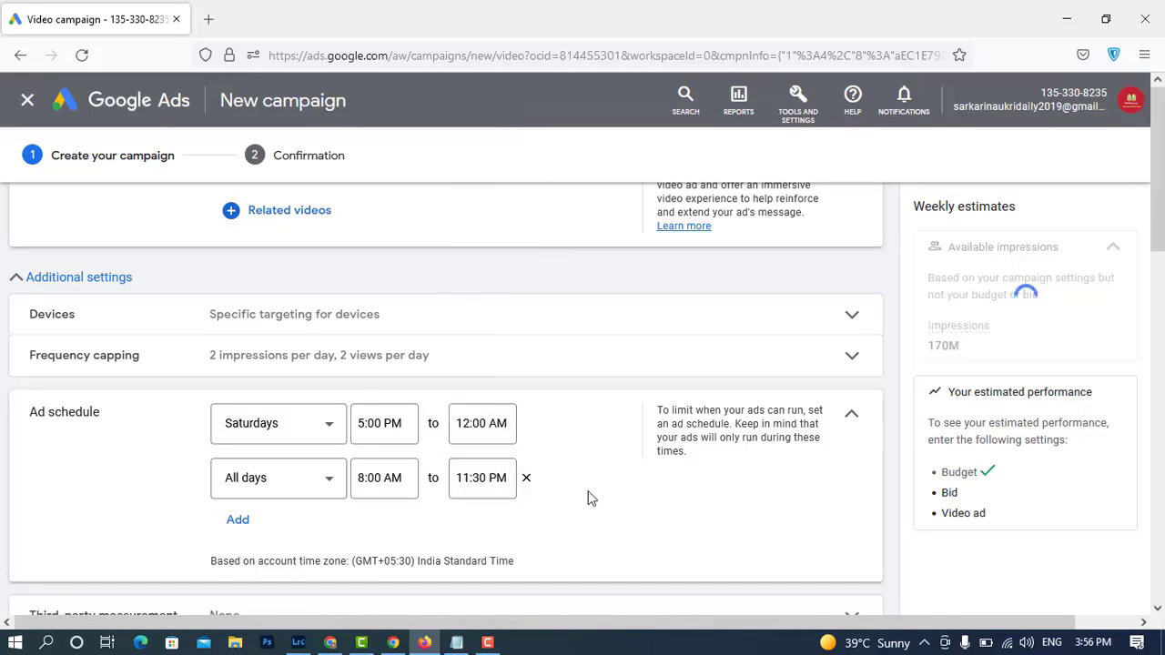
pyautogui.click(322, 485)
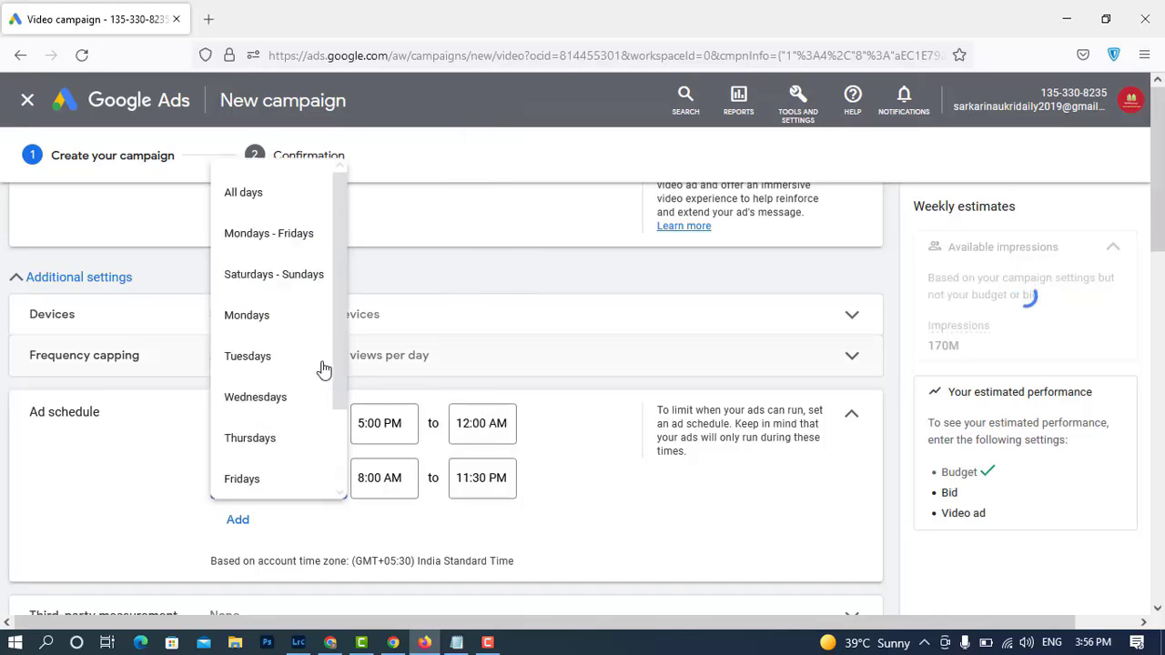
pyautogui.scroll(-2, 324, 369)
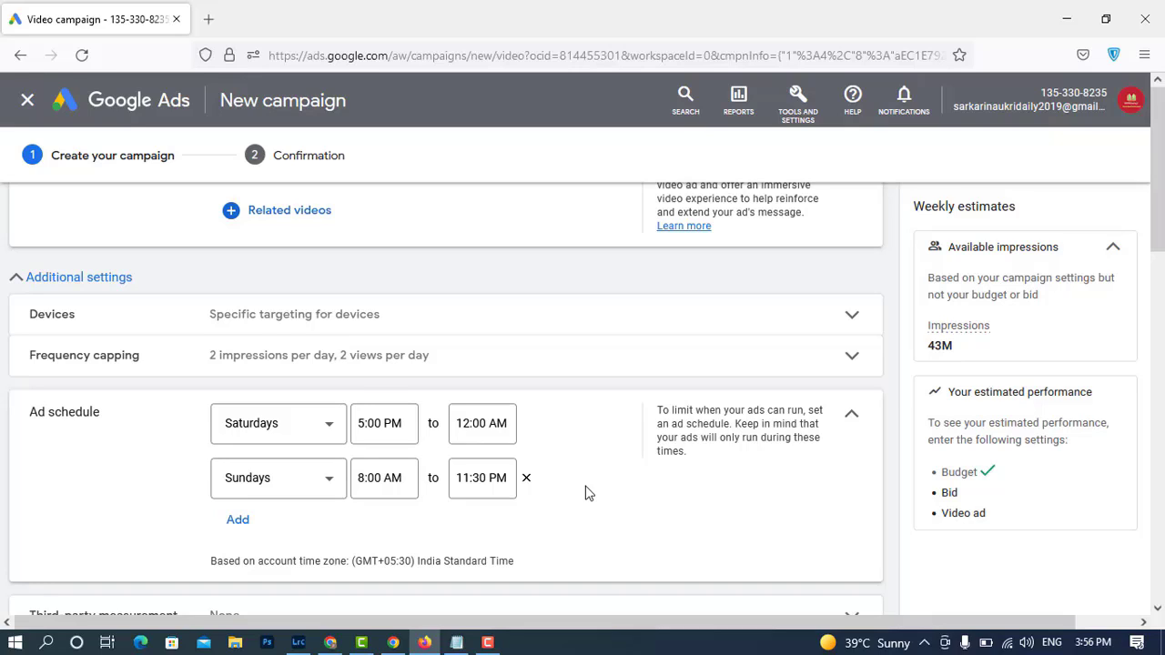
# - Add a third ad schedule entry for all days with a start time of 7:00 AM
pyautogui.click(237, 522)
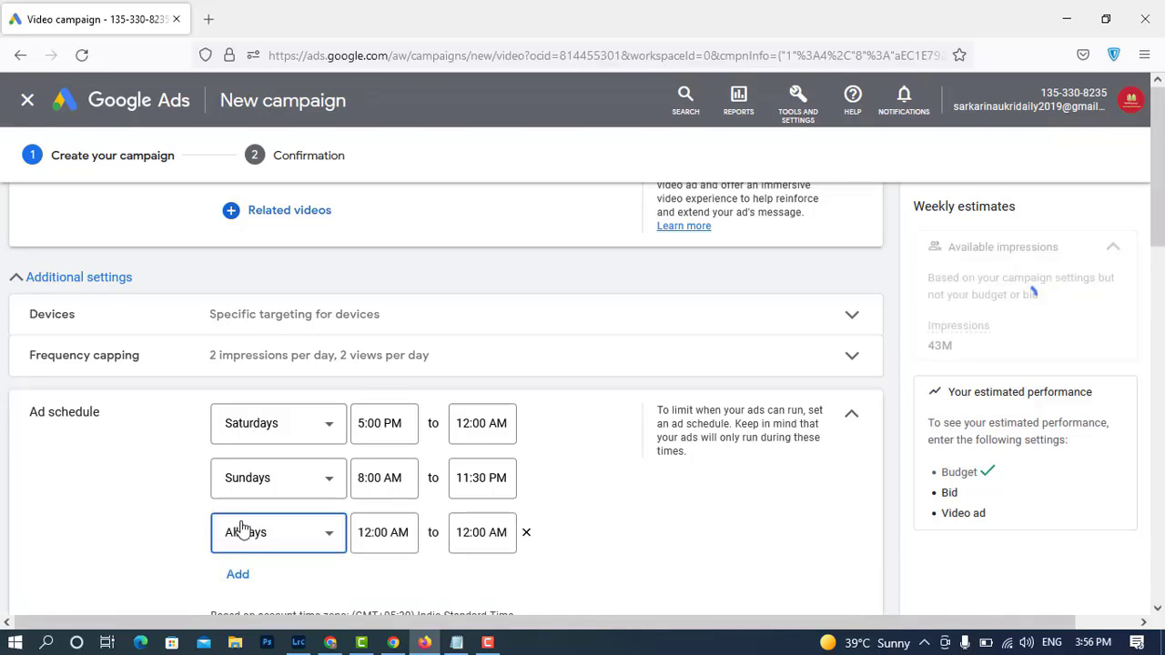
pyautogui.click(393, 534)
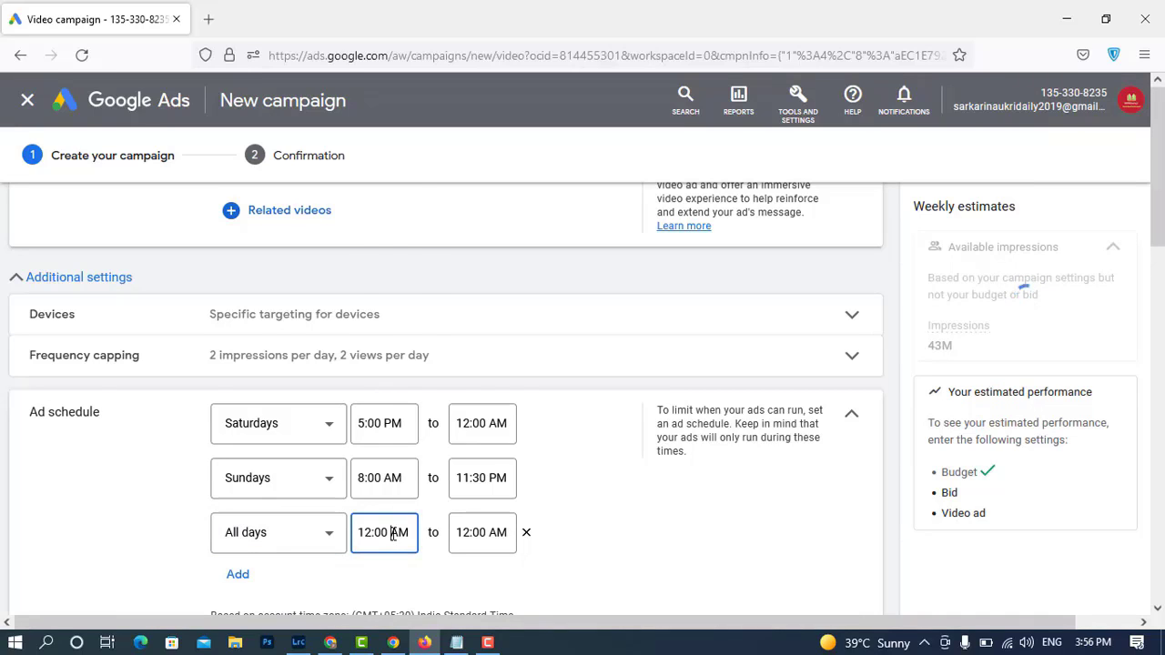
pyautogui.click(393, 534)
pyautogui.scroll(-4, 398, 369)
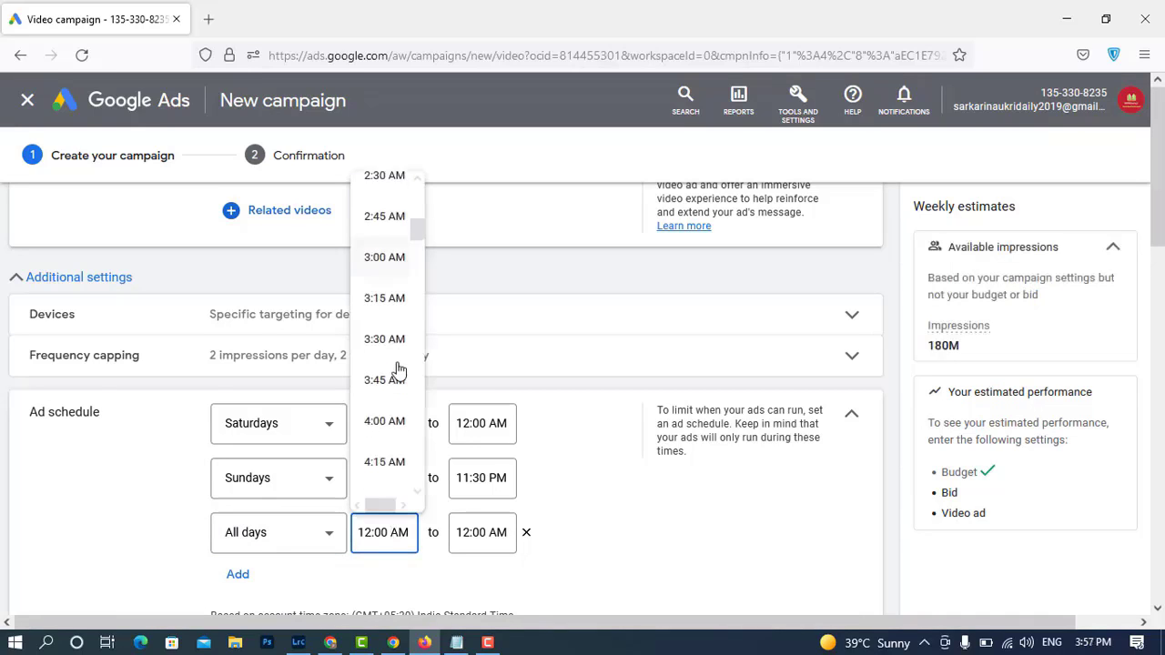
pyautogui.scroll(-5, 398, 368)
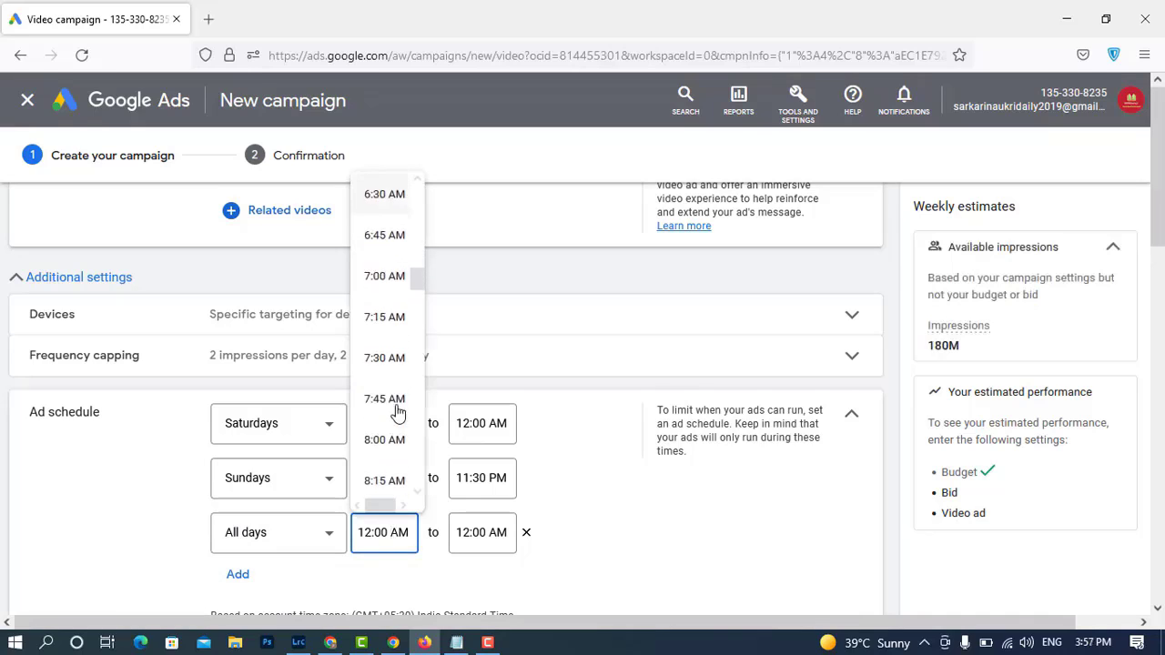
pyautogui.click(440, 535)
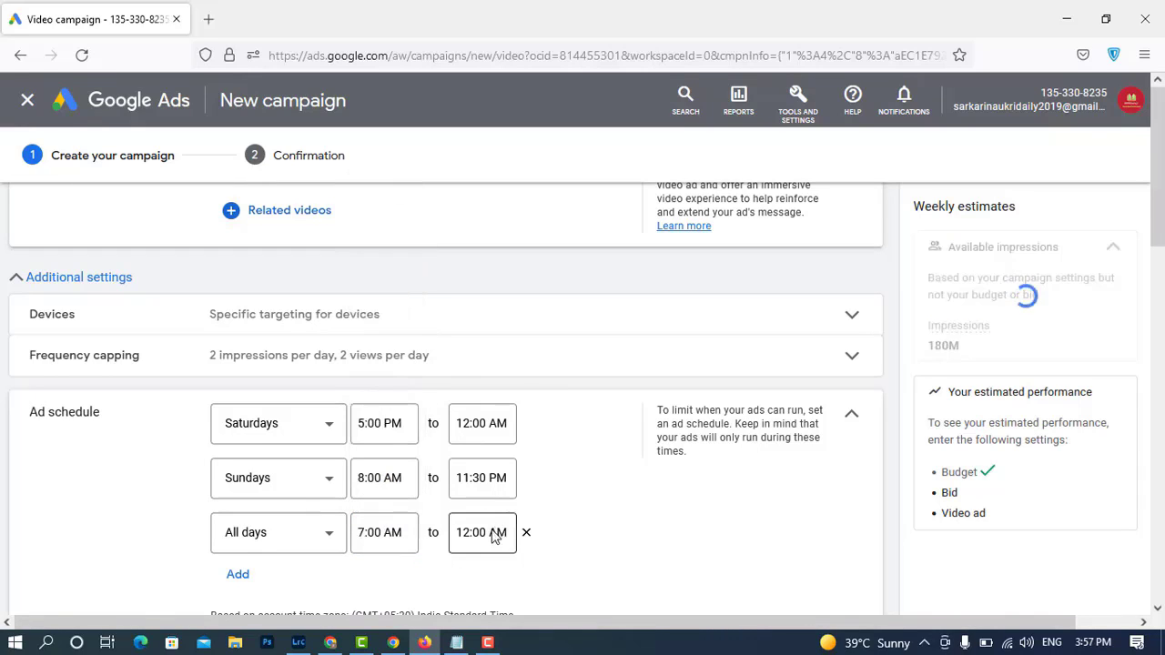
# - Set the end time of the all-days schedule entry to 11:30 PM
pyautogui.click(493, 535)
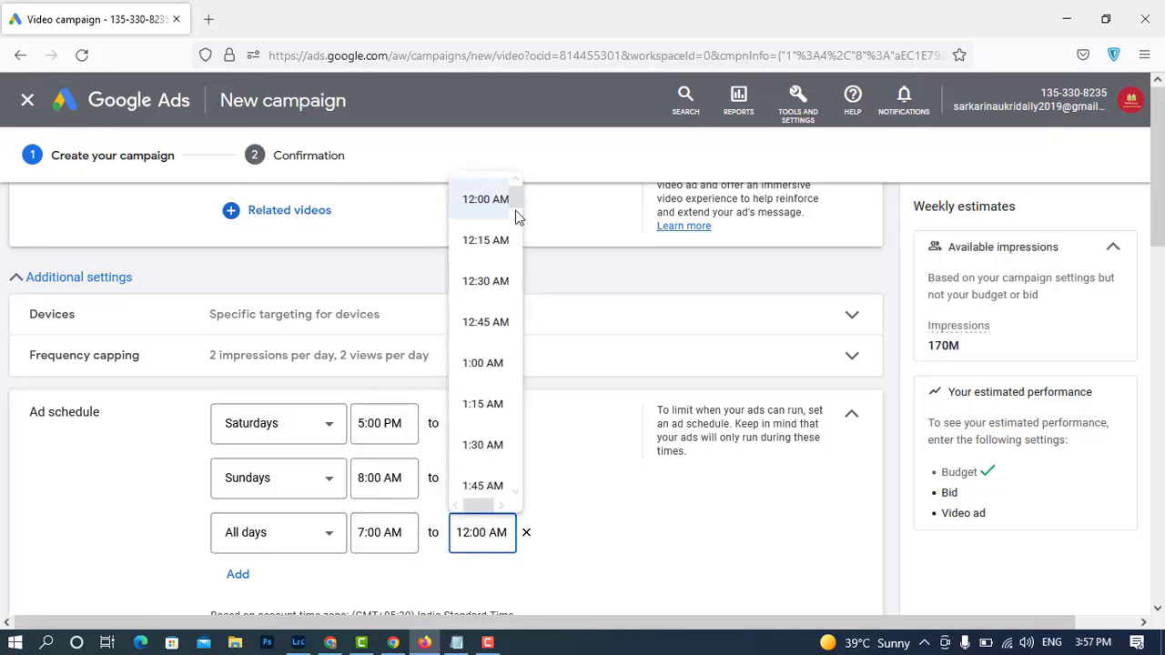
pyautogui.moveTo(517, 217); pyautogui.dragTo(516, 478)
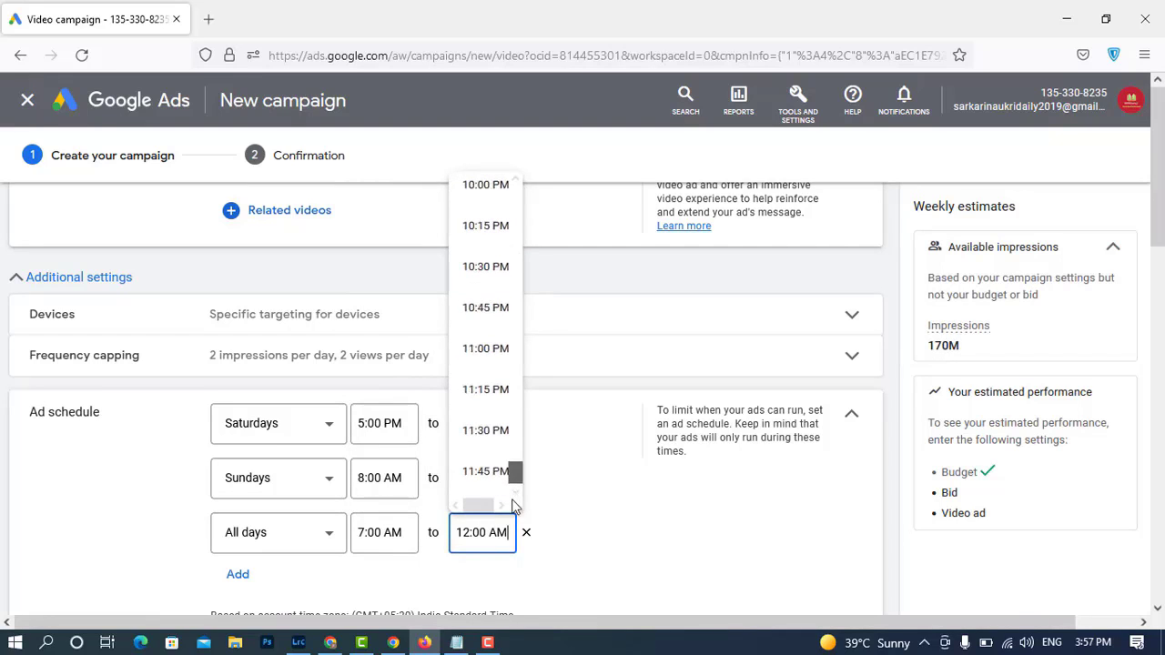
pyautogui.click(483, 450)
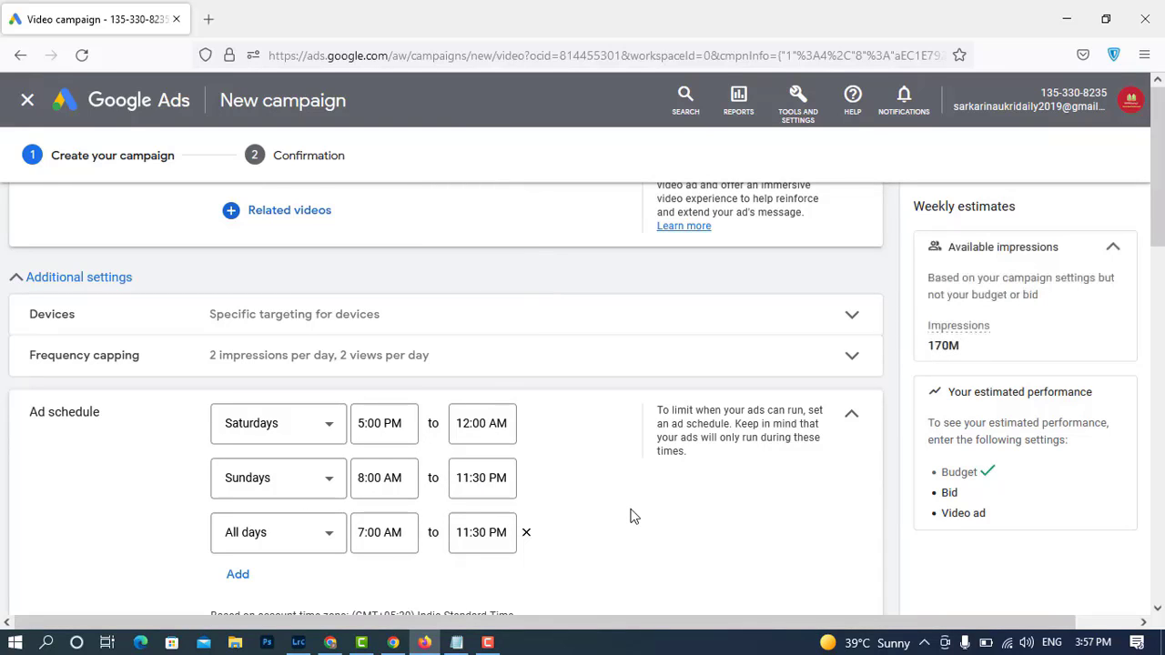
# - Collapse the ad schedule settings and examine the third-party measurement section, closing it again
pyautogui.scroll(-4, 634, 516)
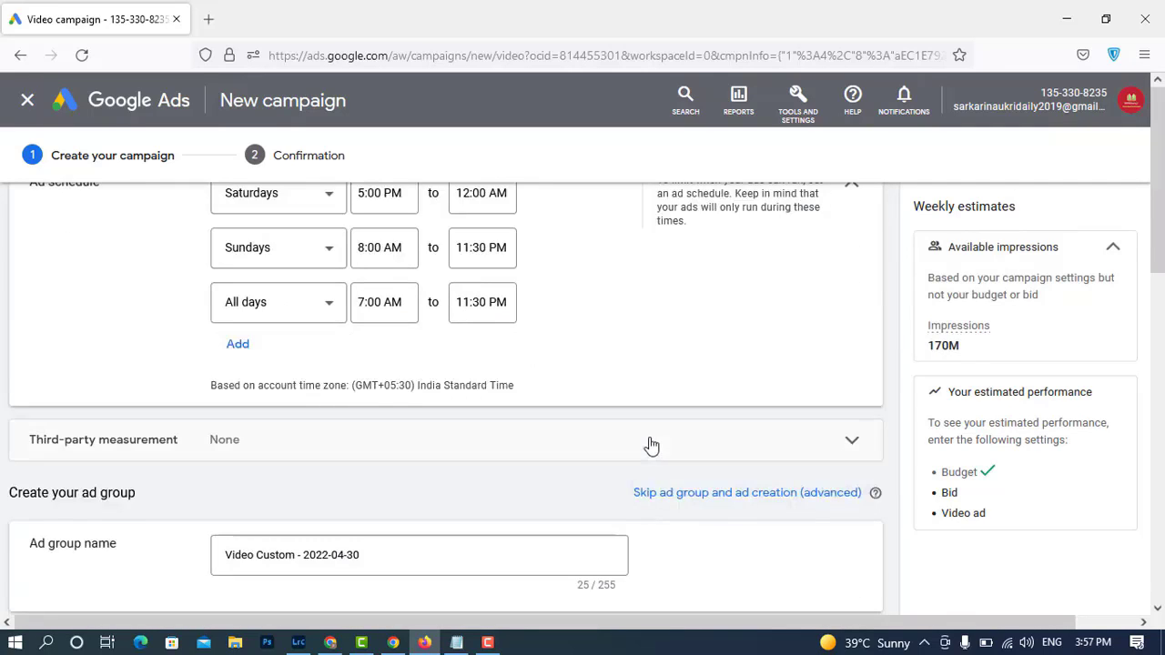
pyautogui.scroll(3, 664, 424)
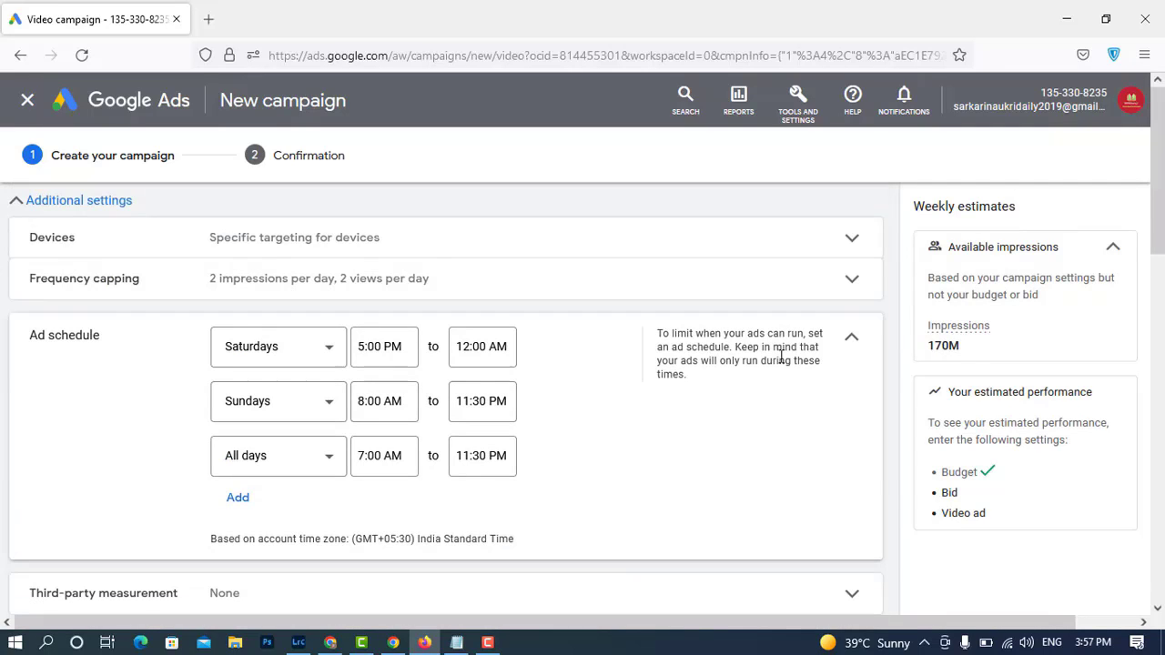
pyautogui.click(853, 340)
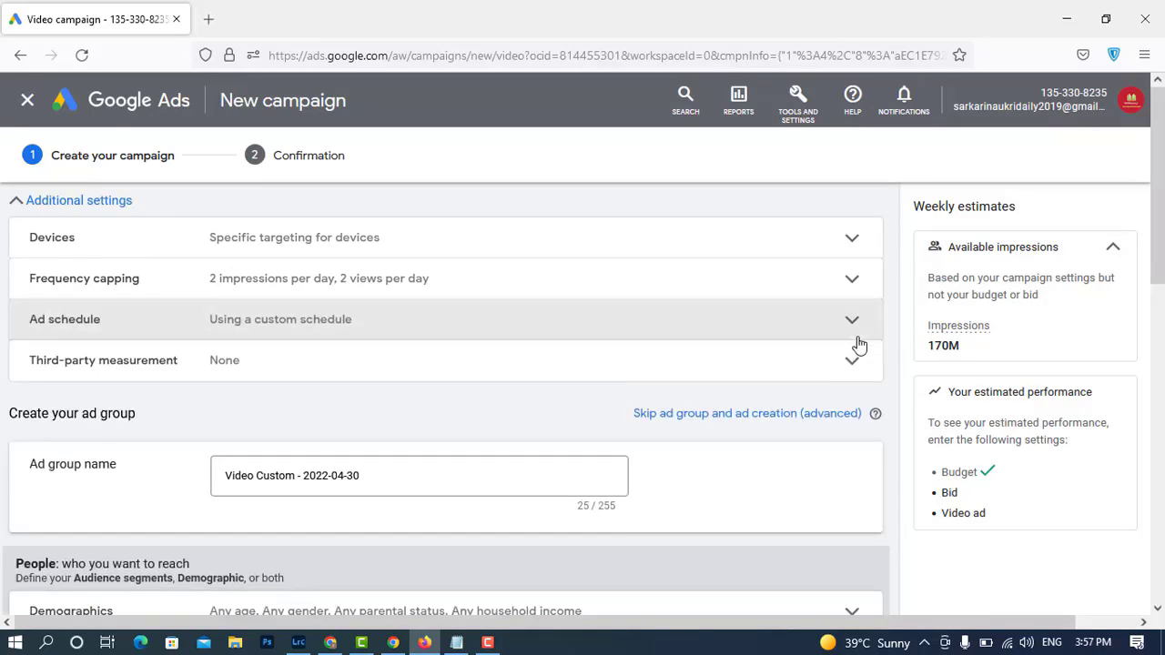
pyautogui.click(856, 371)
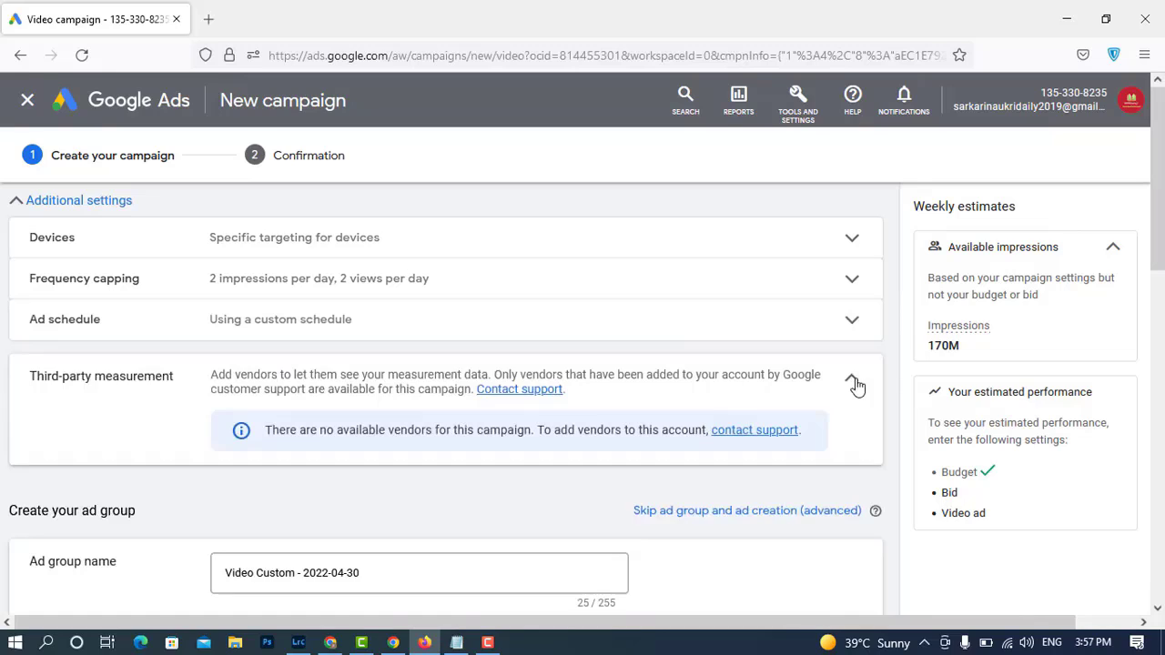
pyautogui.click(854, 380)
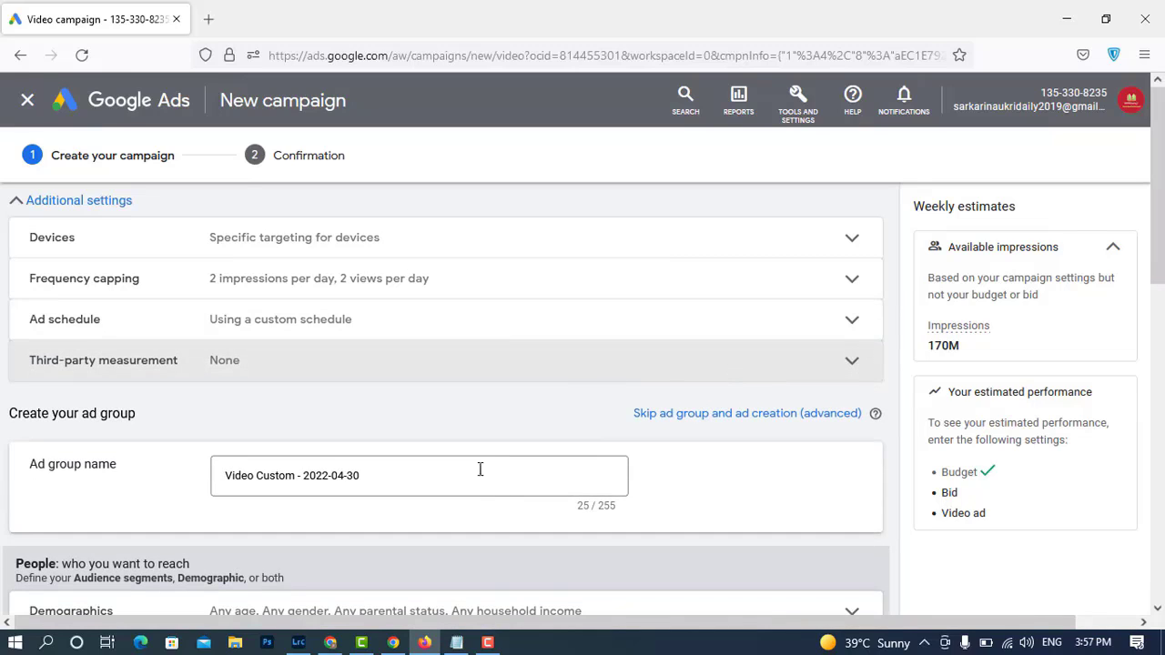
# - Rename the ad group as "Income Cetificate"
pyautogui.moveTo(369, 477); pyautogui.dragTo(163, 484)
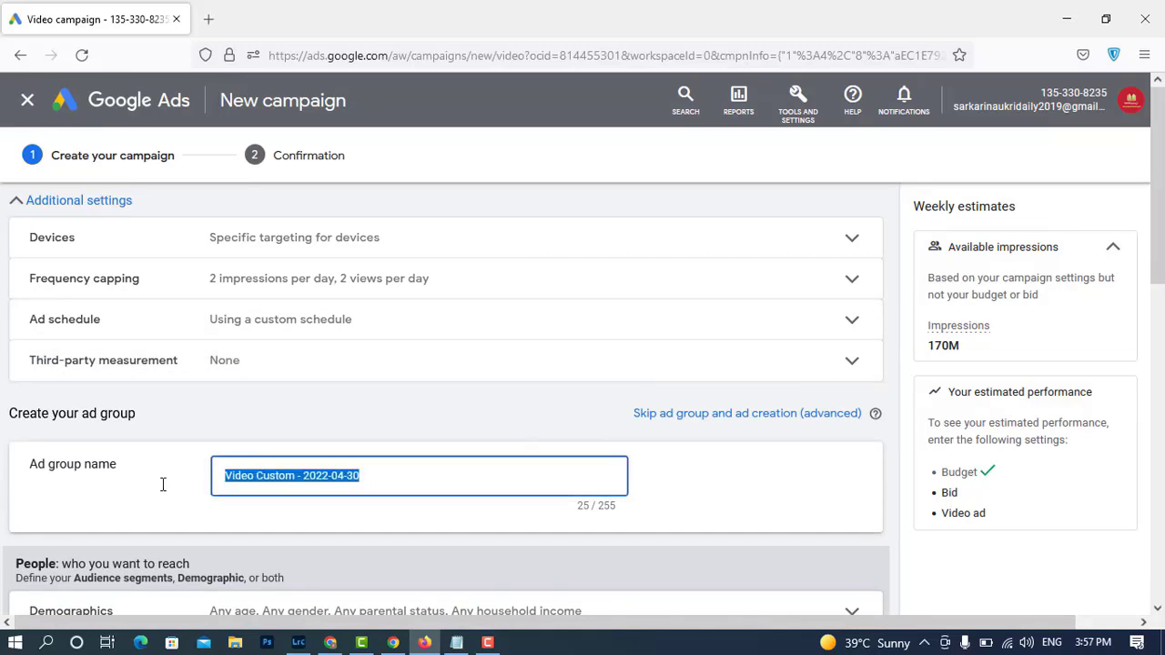
pyautogui.write('I')
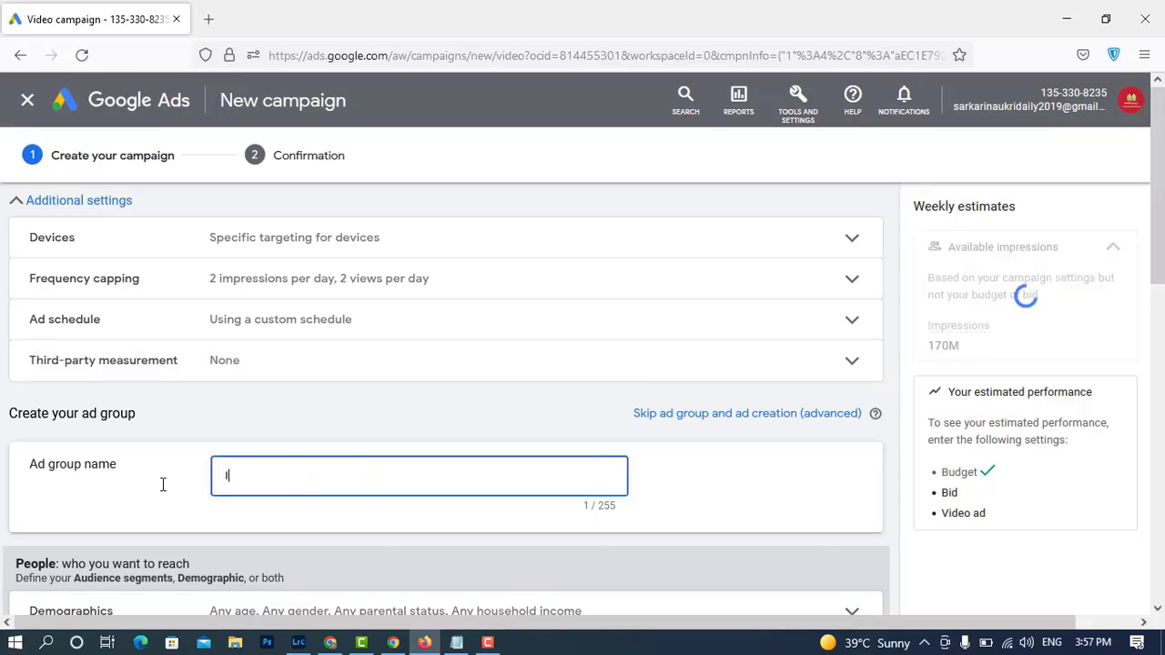
pyautogui.write('ncom')
pyautogui.write('e Cerr')
pyautogui.write('t')
pyautogui.write('ifica')
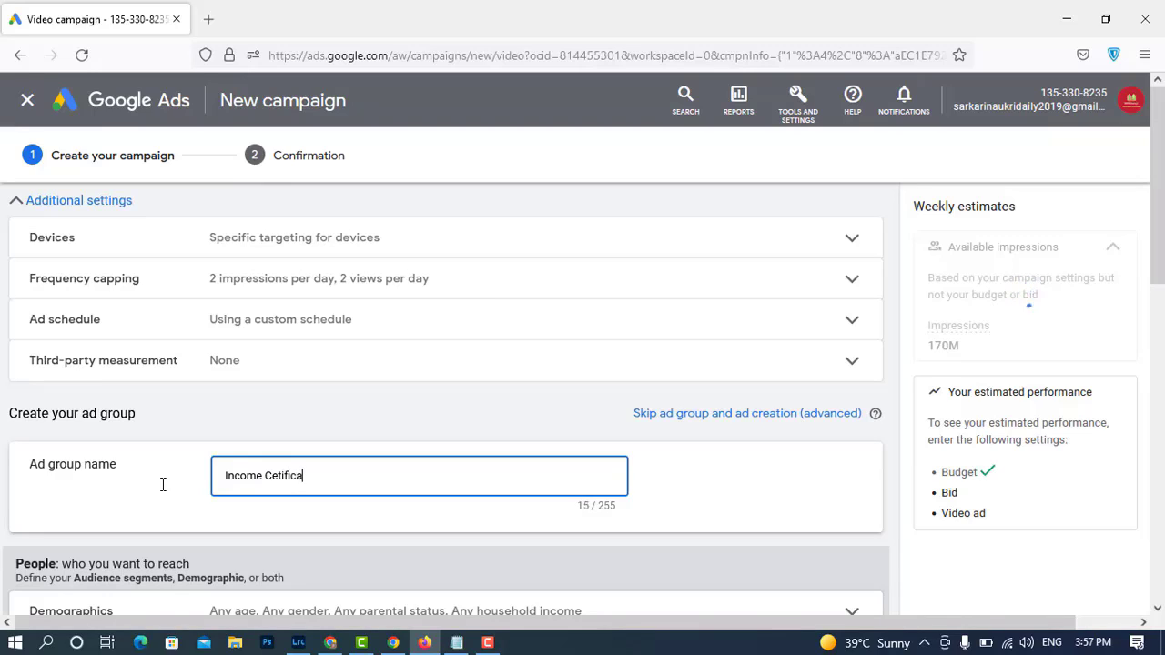
pyautogui.write('te')
# - Expand the demographic targeting and exclude the 65+ age group
pyautogui.scroll(-3, 739, 452)
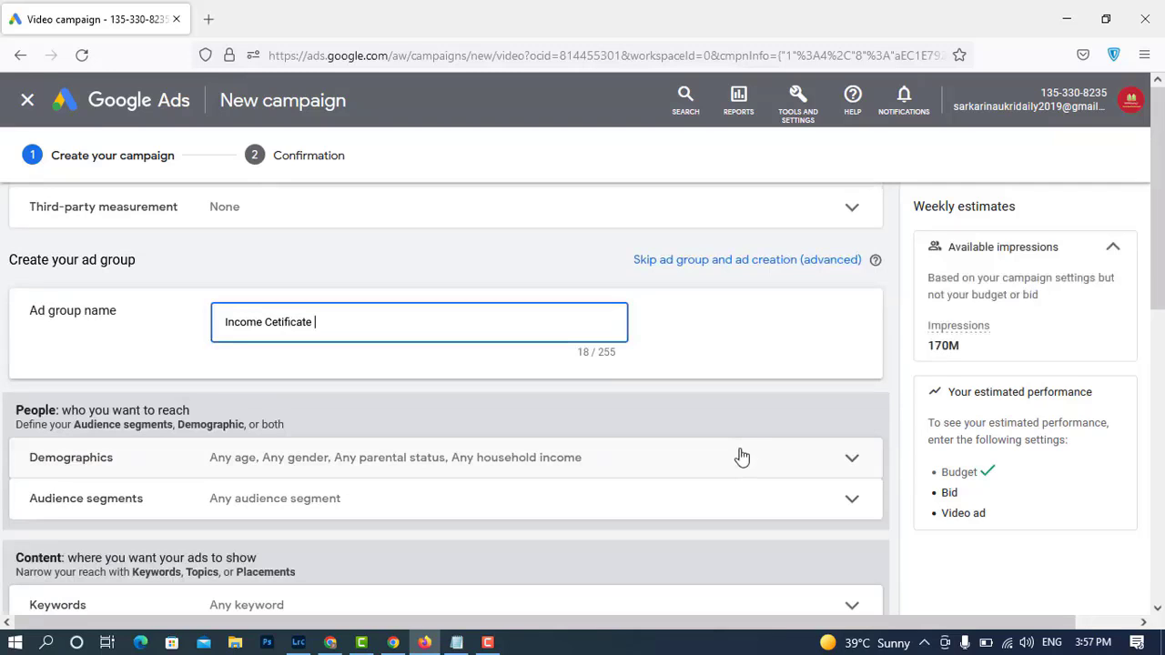
pyautogui.click(736, 469)
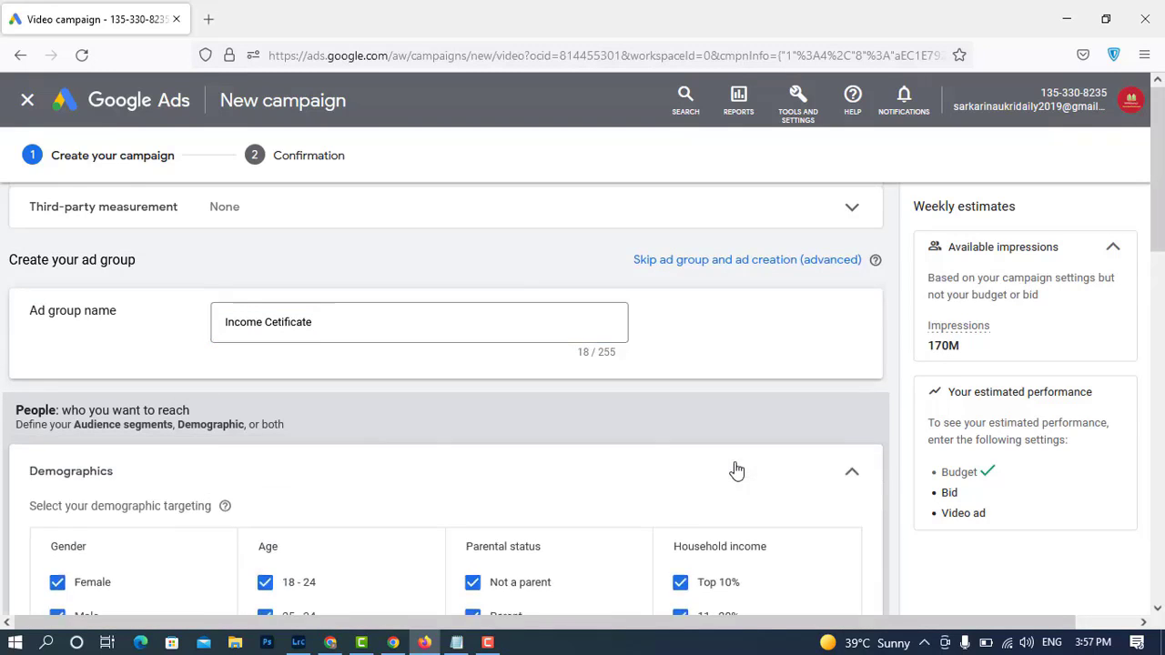
pyautogui.scroll(3, 737, 470)
pyautogui.scroll(-4, 736, 470)
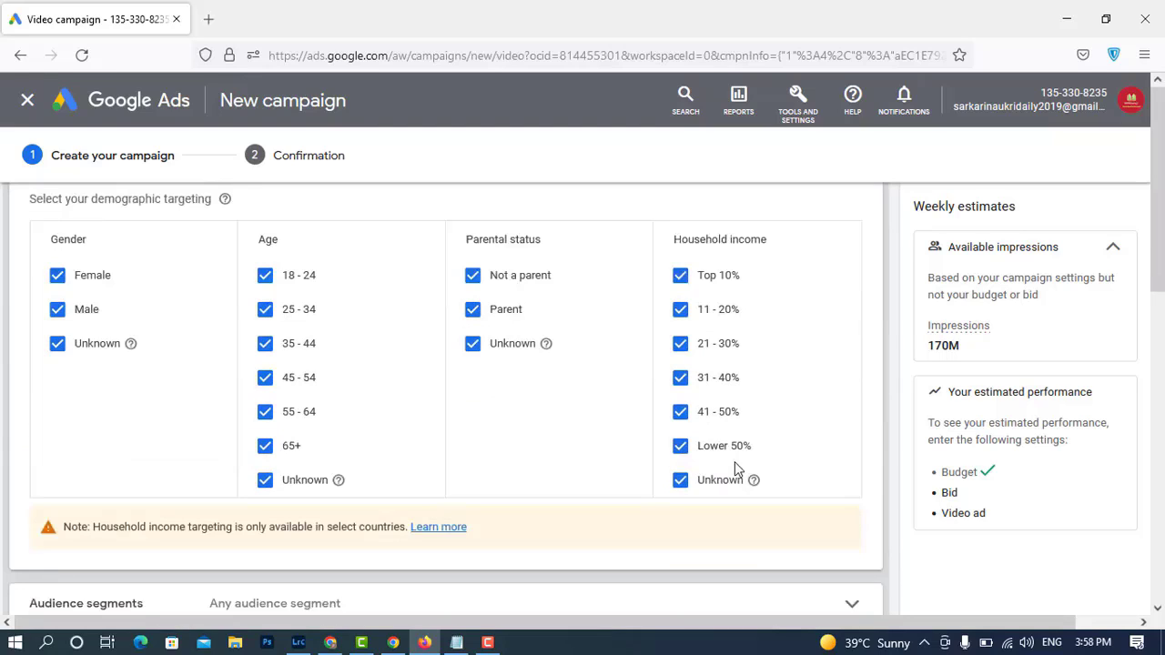
pyautogui.click(265, 446)
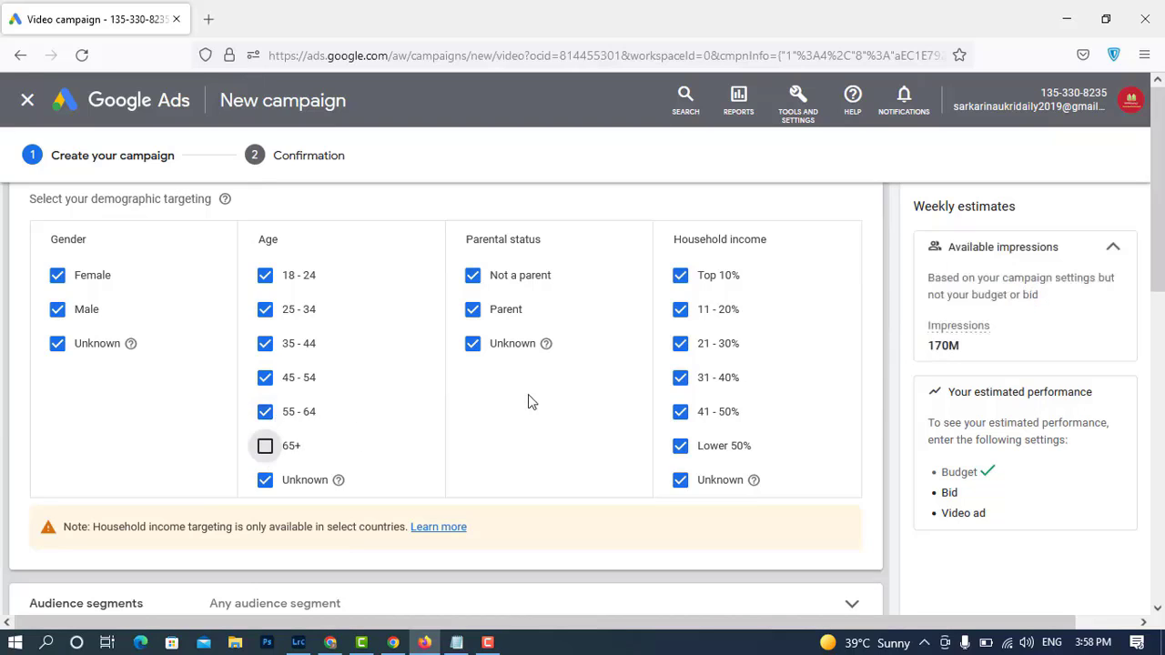
pyautogui.scroll(3, 530, 400)
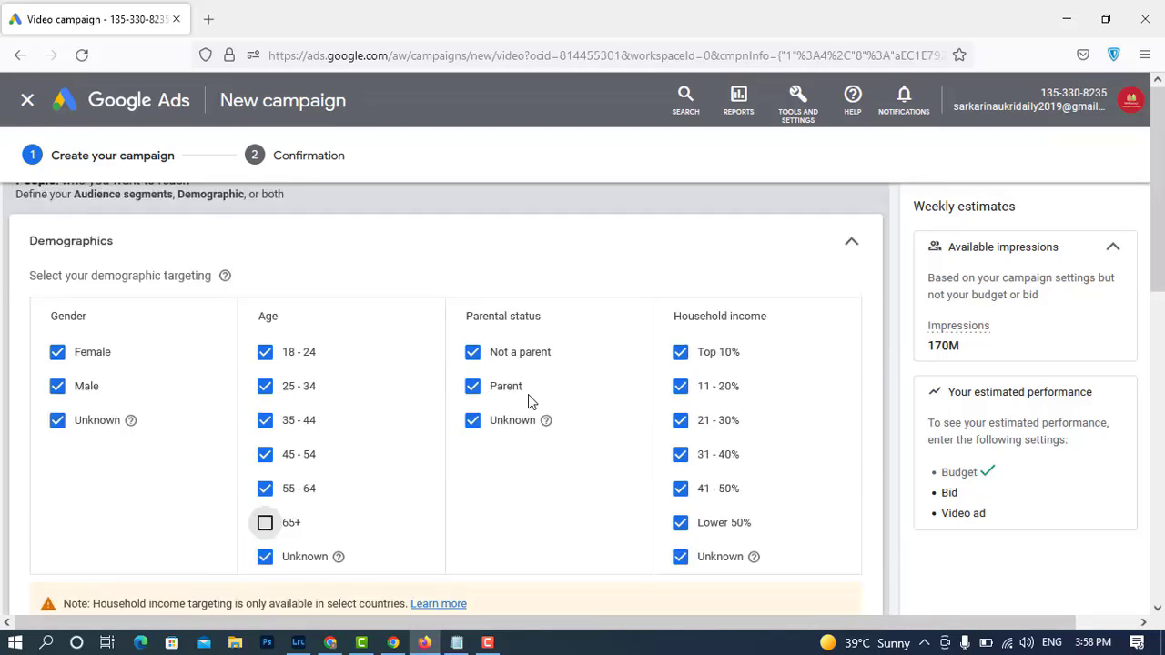
# - Collapse the demographics and examine the audience segment options, closing them again without selecting any segment
pyautogui.click(852, 324)
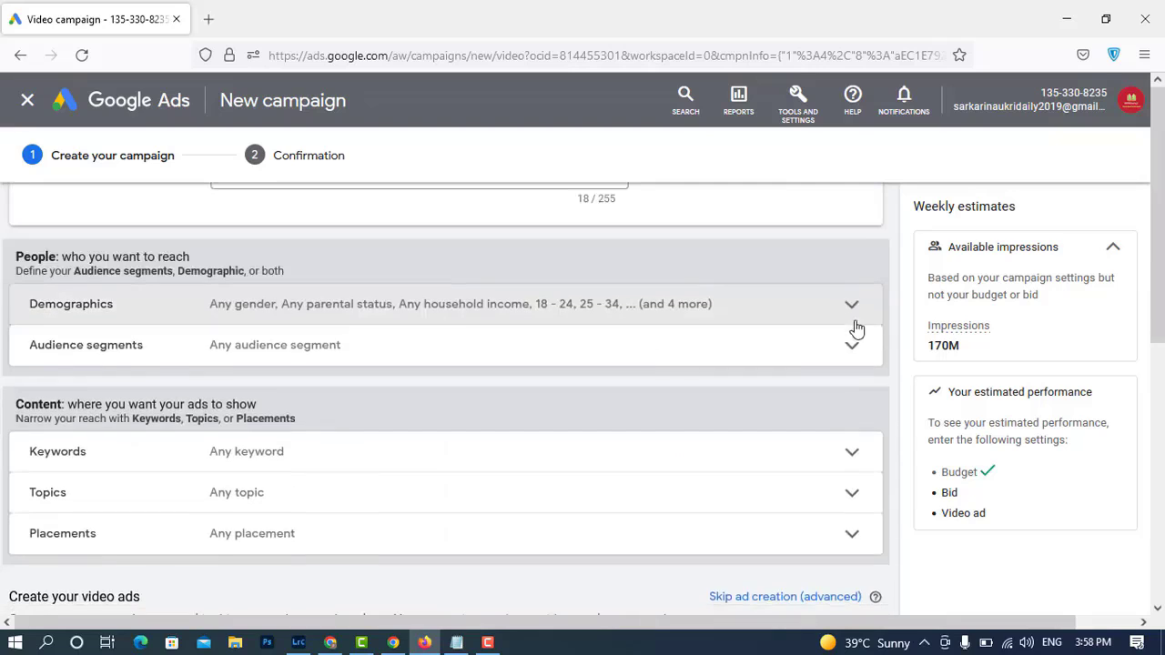
pyautogui.click(729, 363)
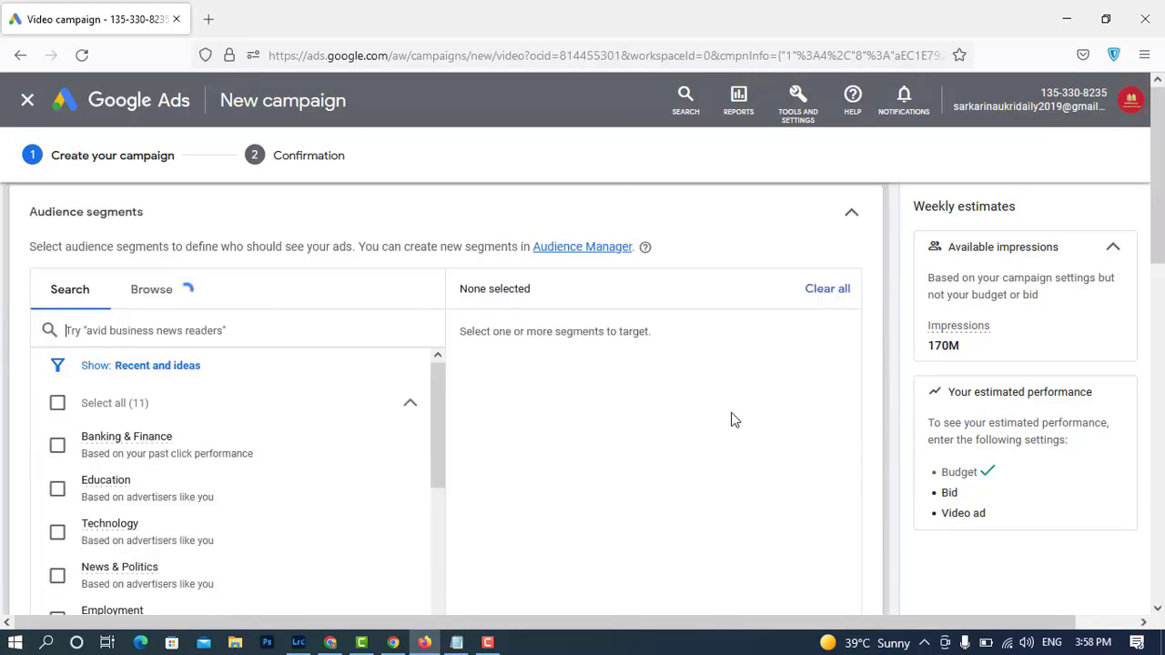
pyautogui.scroll(-1, 735, 420)
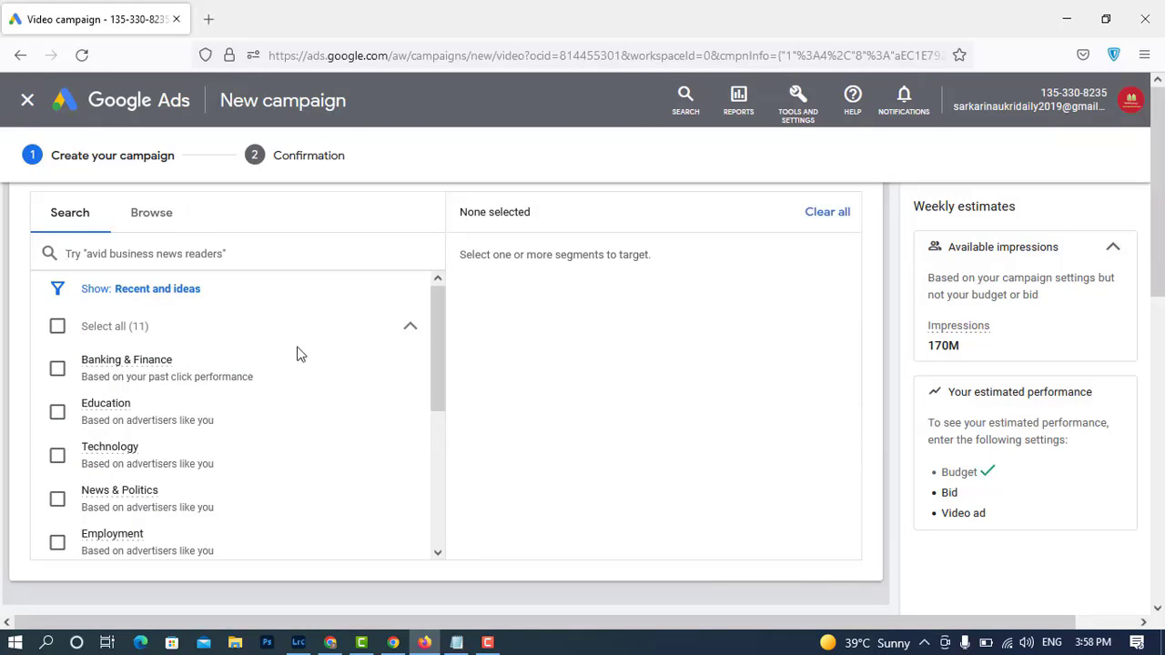
pyautogui.scroll(3, 829, 264)
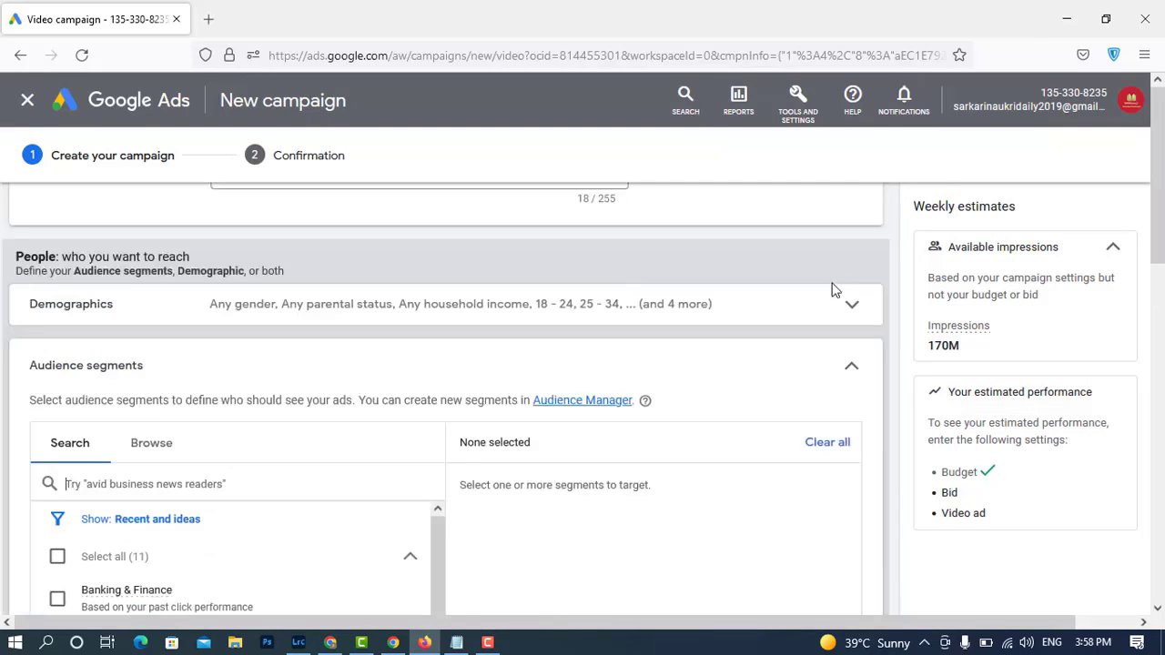
pyautogui.click(851, 365)
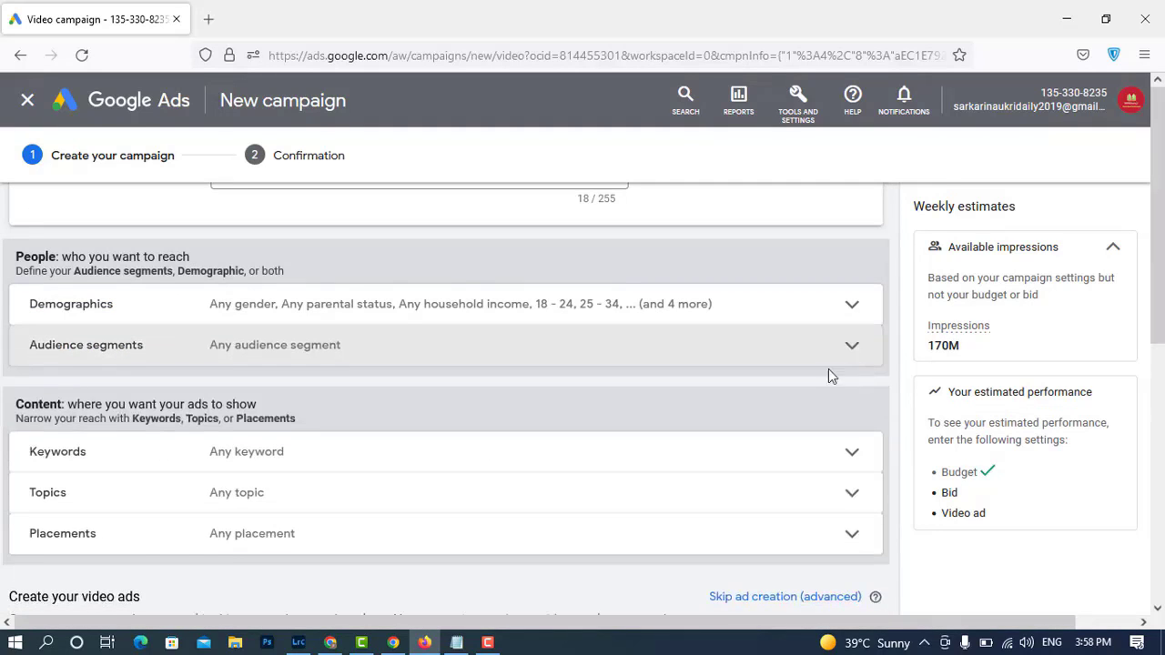
# - Expand the keyword targeting and open youtube.com in a new browser tab
pyautogui.scroll(-1, 728, 405)
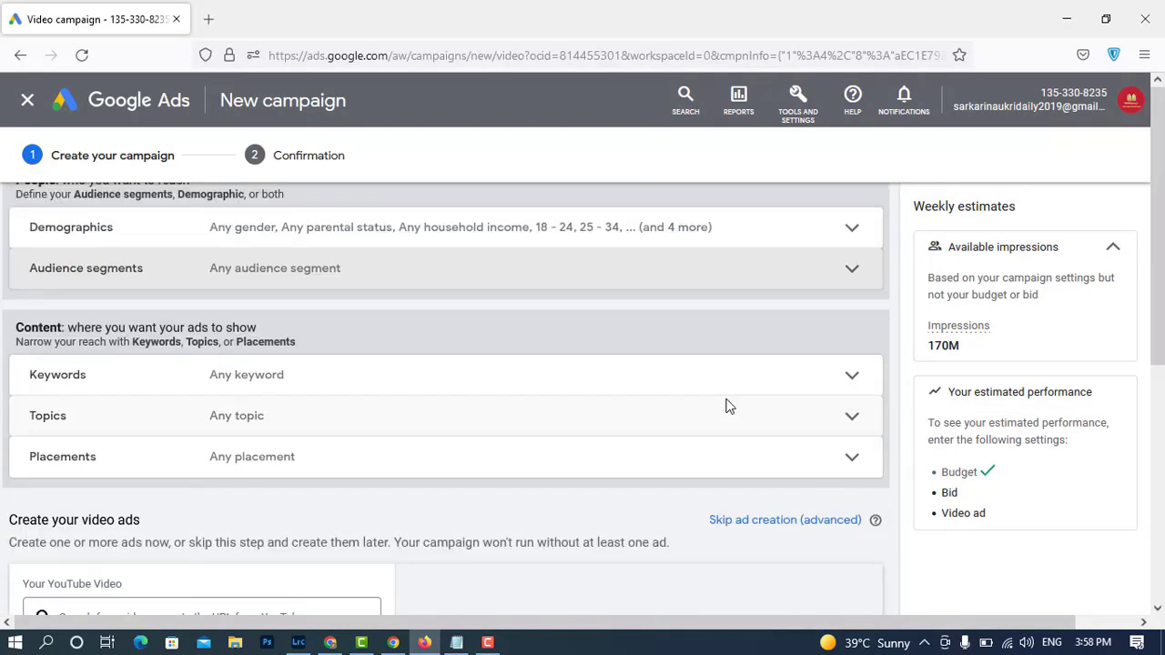
pyautogui.click(461, 383)
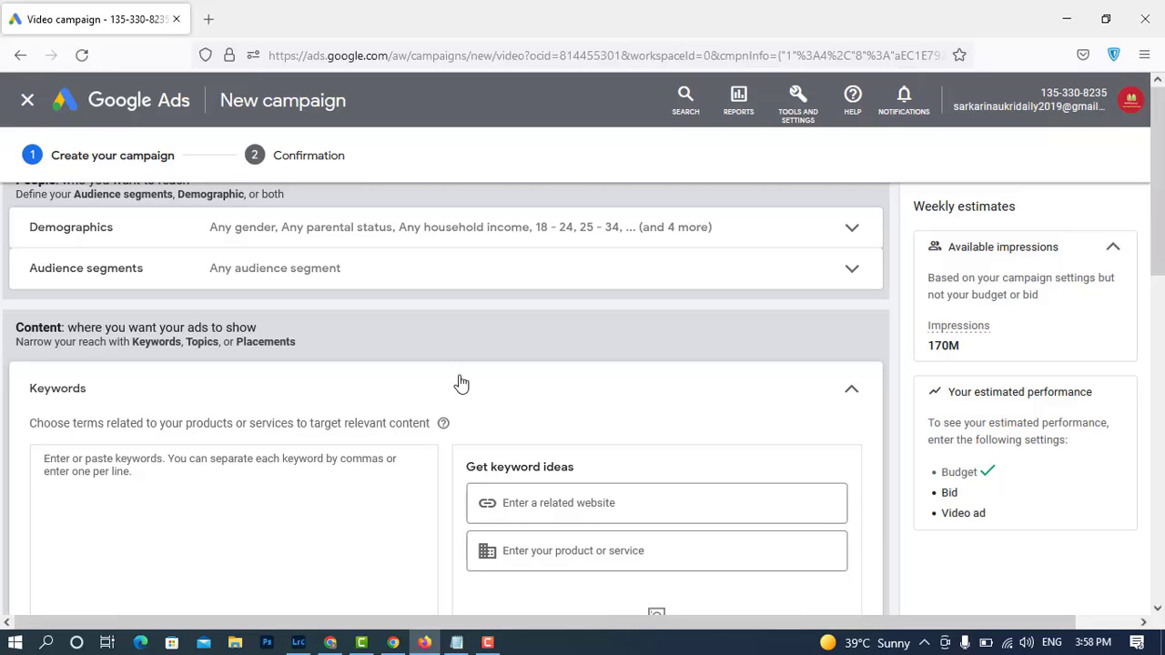
pyautogui.hotkey('ctrl', 't')
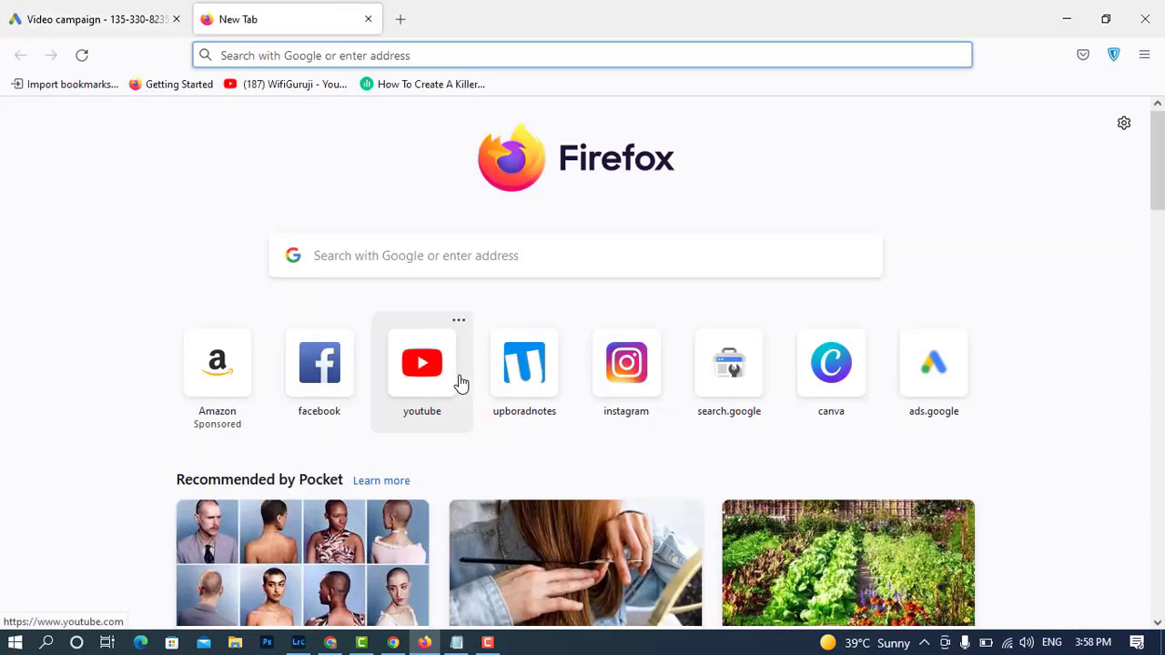
pyautogui.write('youtube.com/')
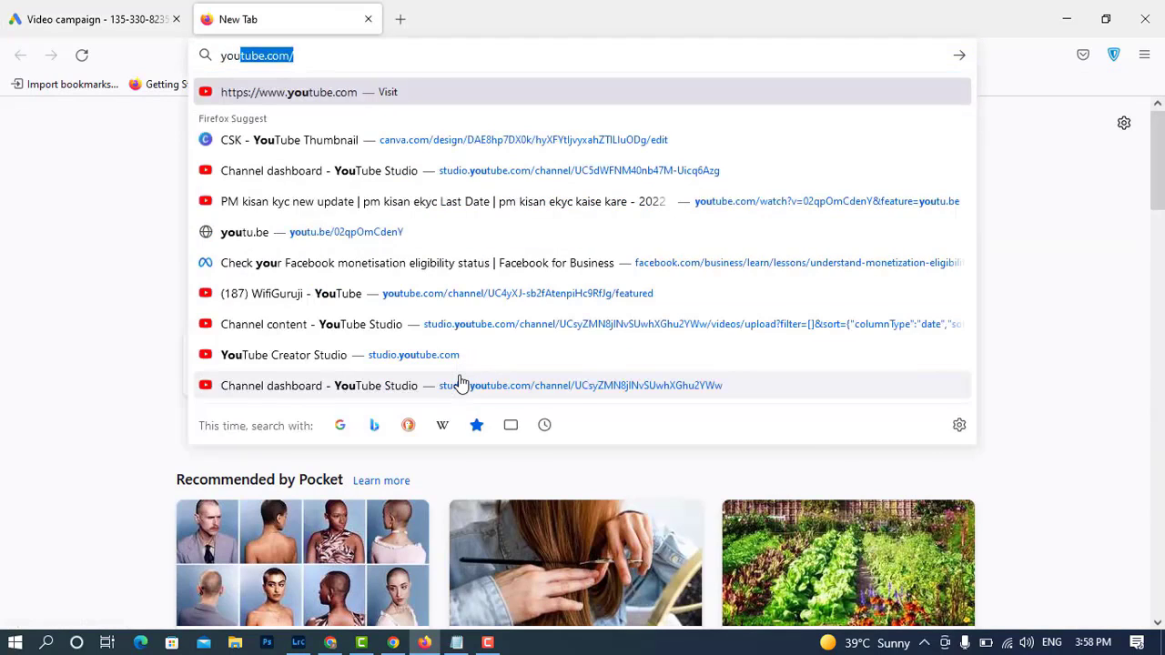
pyautogui.press('Return')
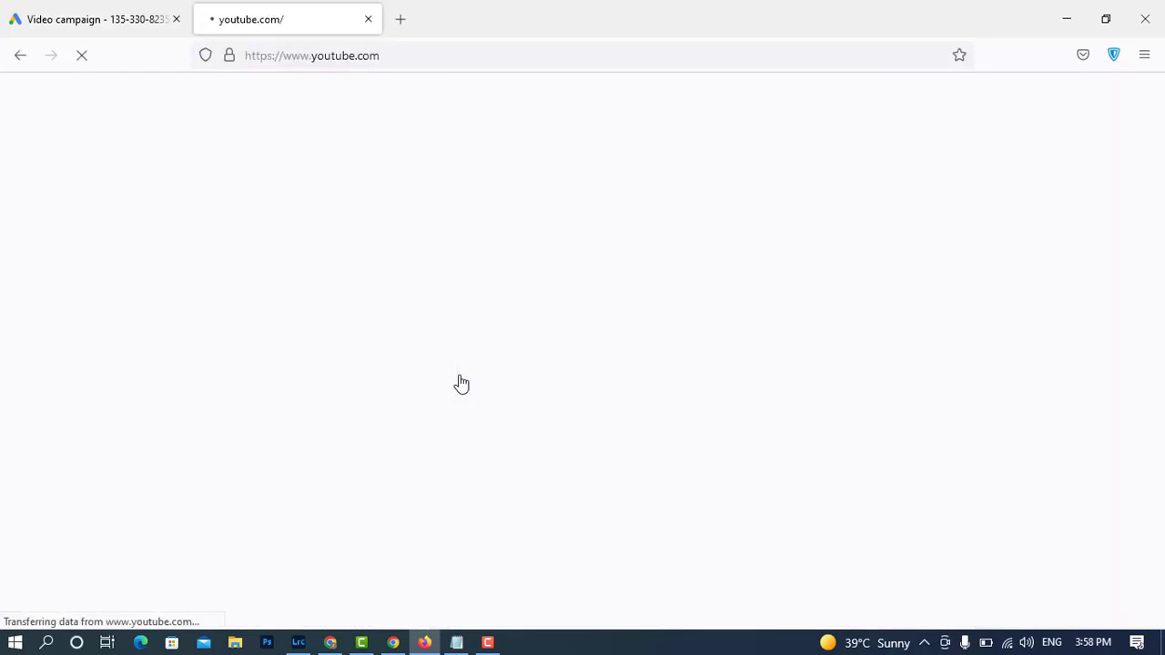
# - Search Google for "trends" in another new browser tab and open the Google Trends site
pyautogui.hotkey('ctrl', 't')
pyautogui.write('goo')
pyautogui.press('Return')
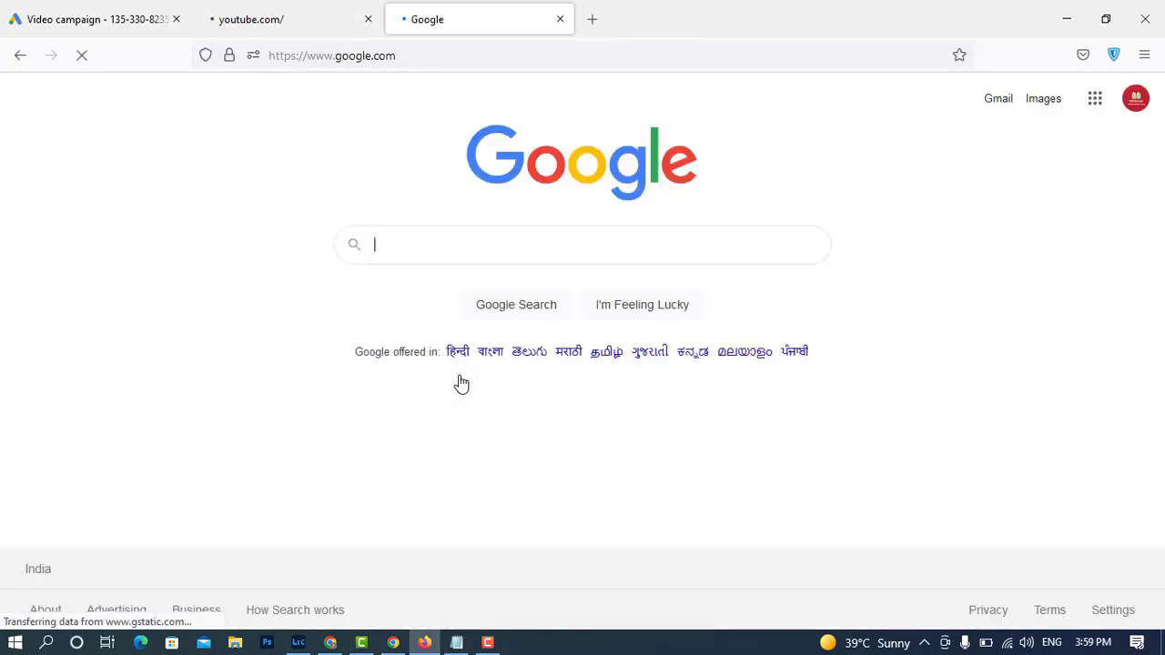
pyautogui.write('trends')
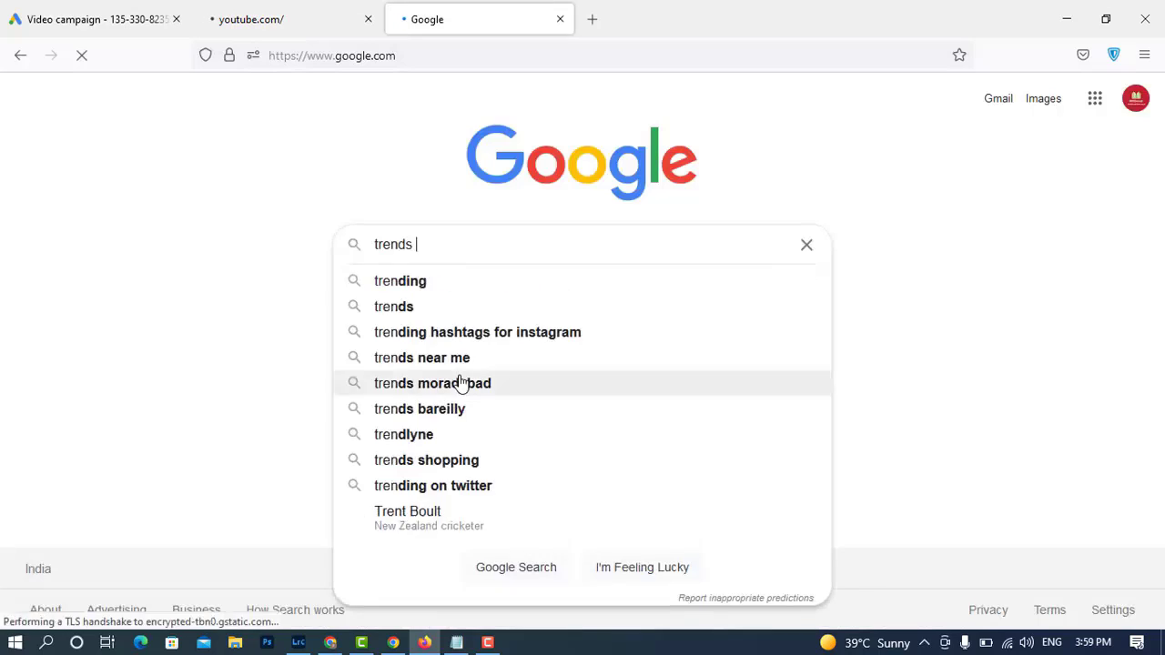
pyautogui.press('Return')
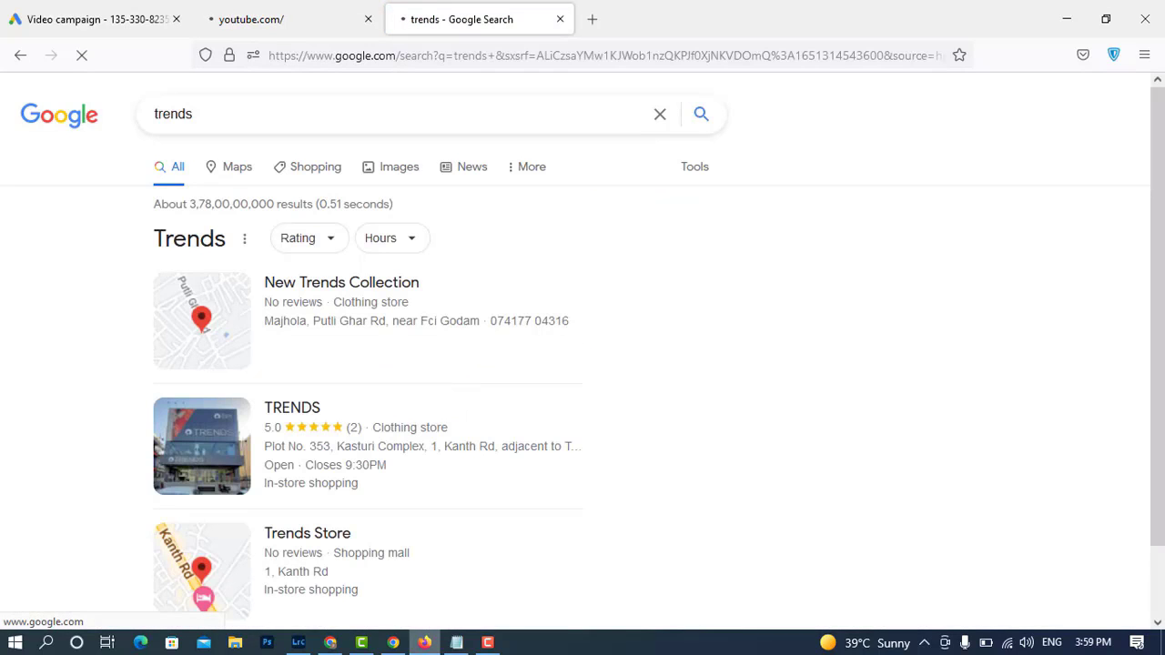
pyautogui.scroll(-5, 417, 414)
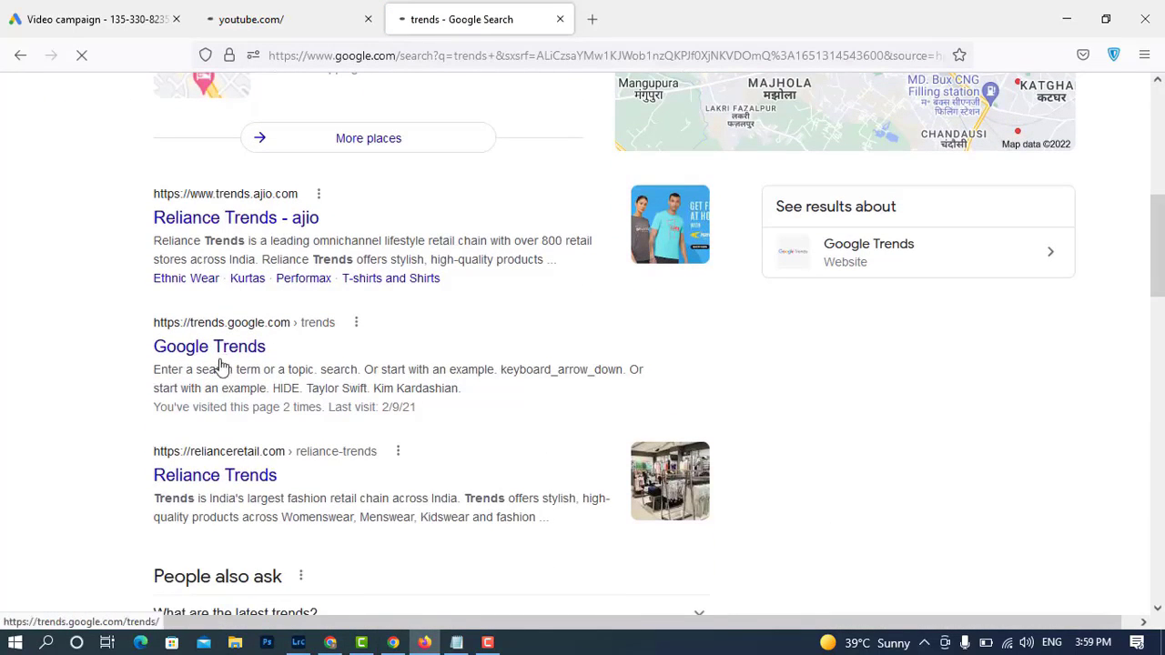
# - Switch to YouTube and bring up the search suggestions for "income certificate apply online"
pyautogui.click(267, 28)
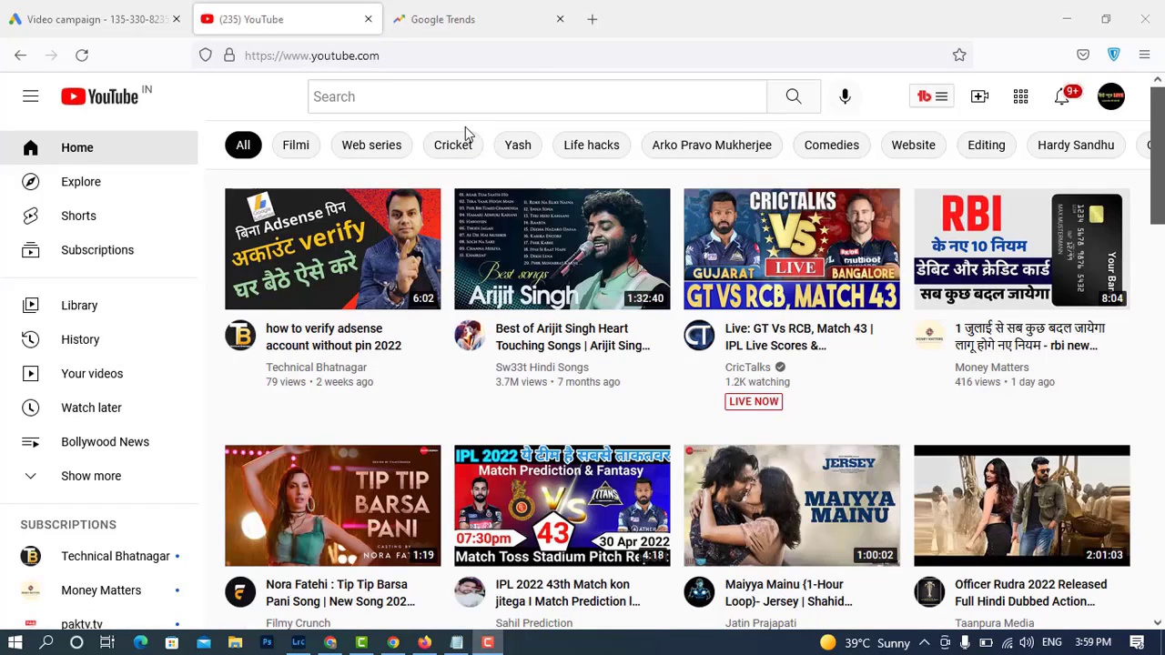
pyautogui.click(385, 97)
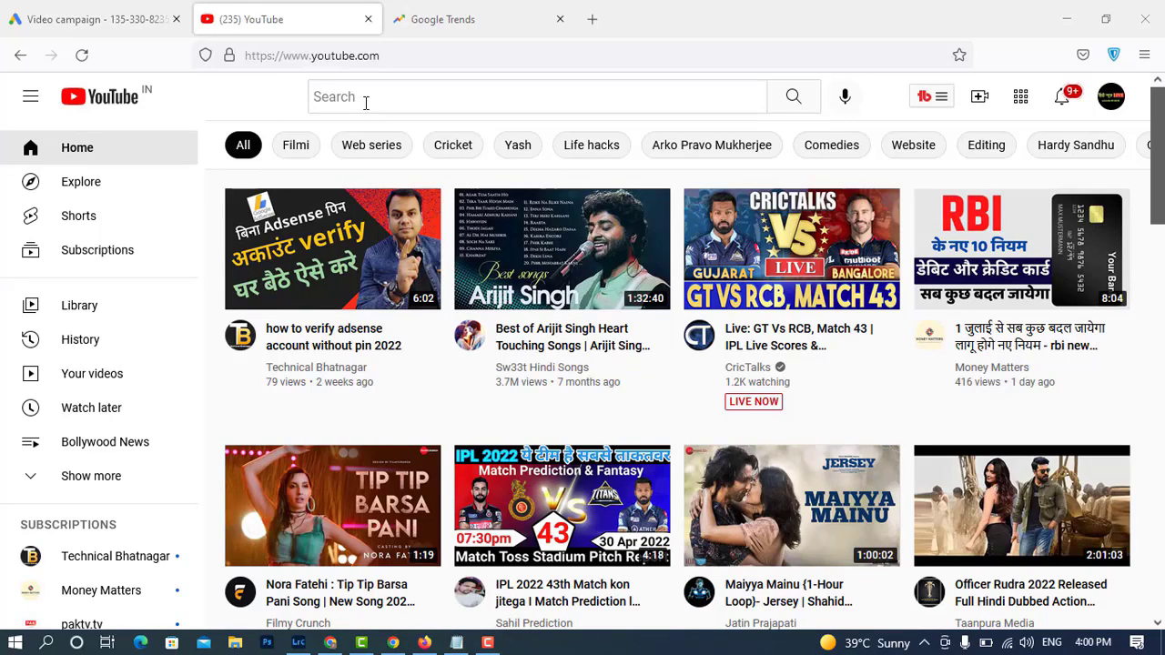
pyautogui.click(411, 98)
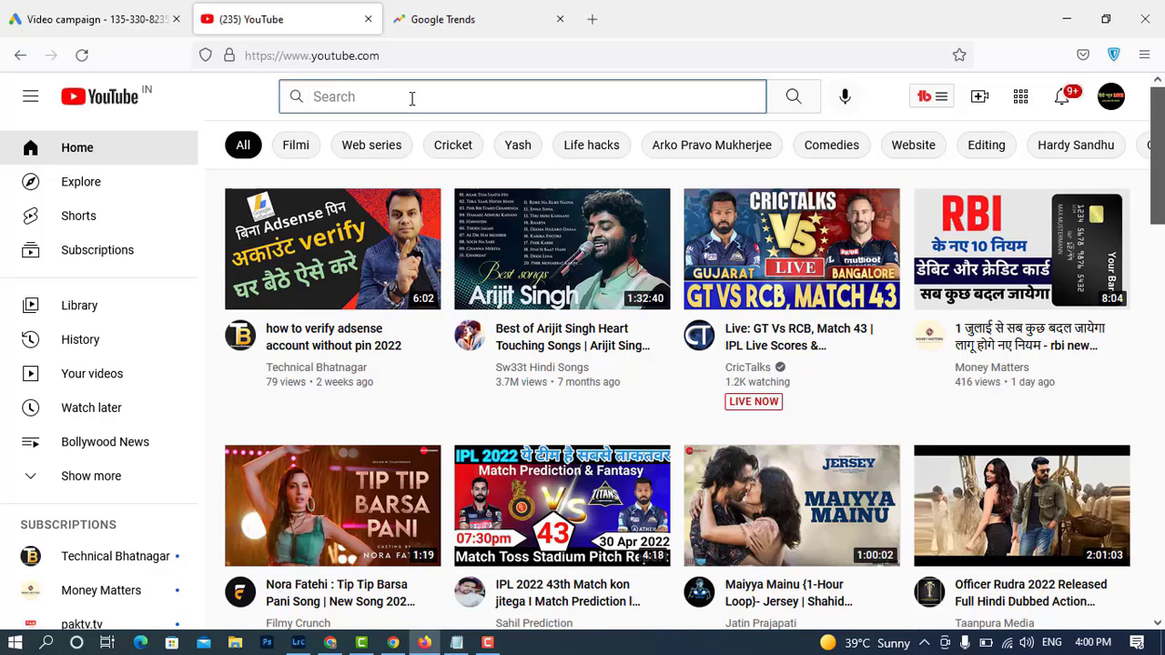
pyautogui.write('incom')
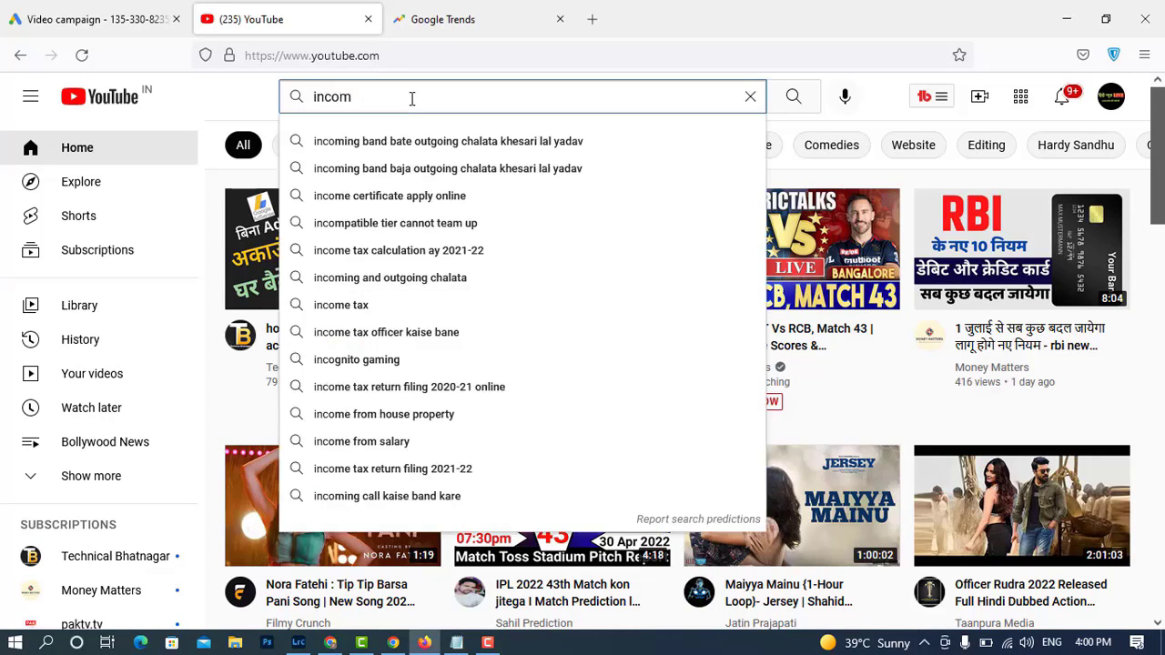
pyautogui.write('e cer')
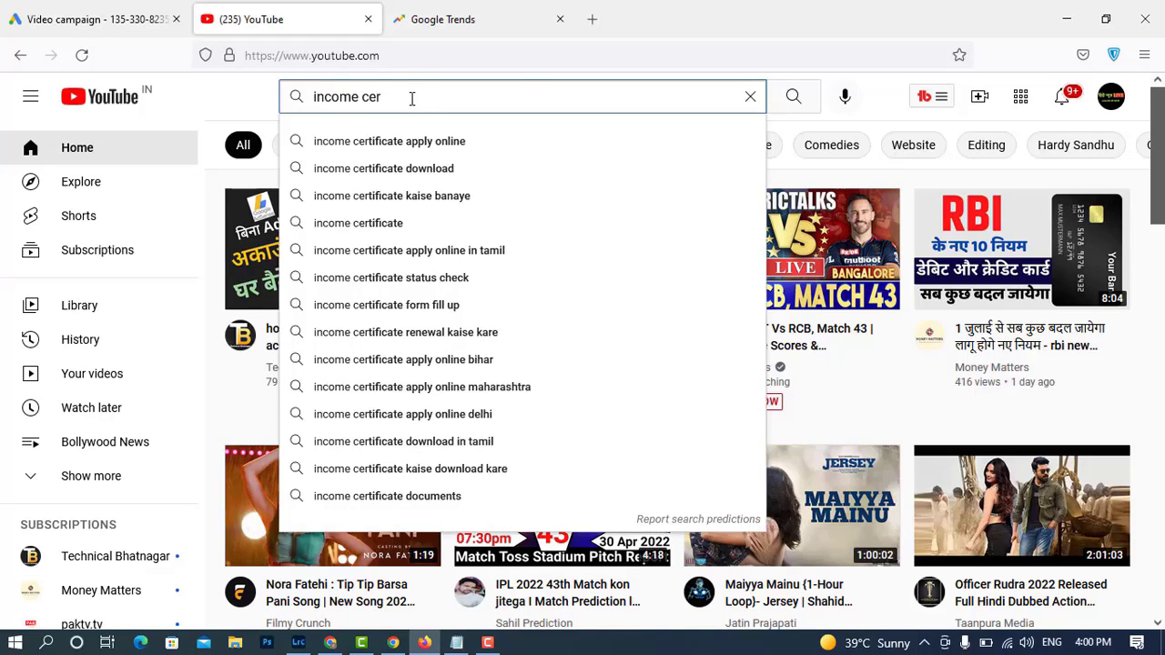
pyautogui.press('Down')
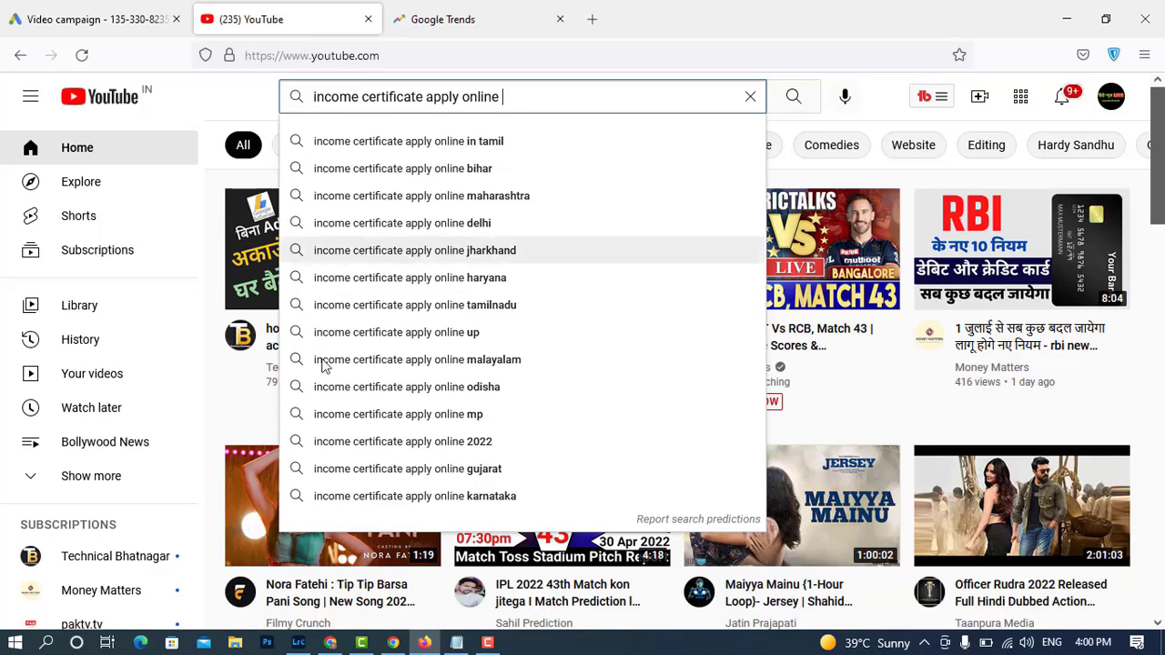
# - Open the report list of the search predictions and copy all of its suggested phrases, from tamil to karnataka
pyautogui.click(710, 520)
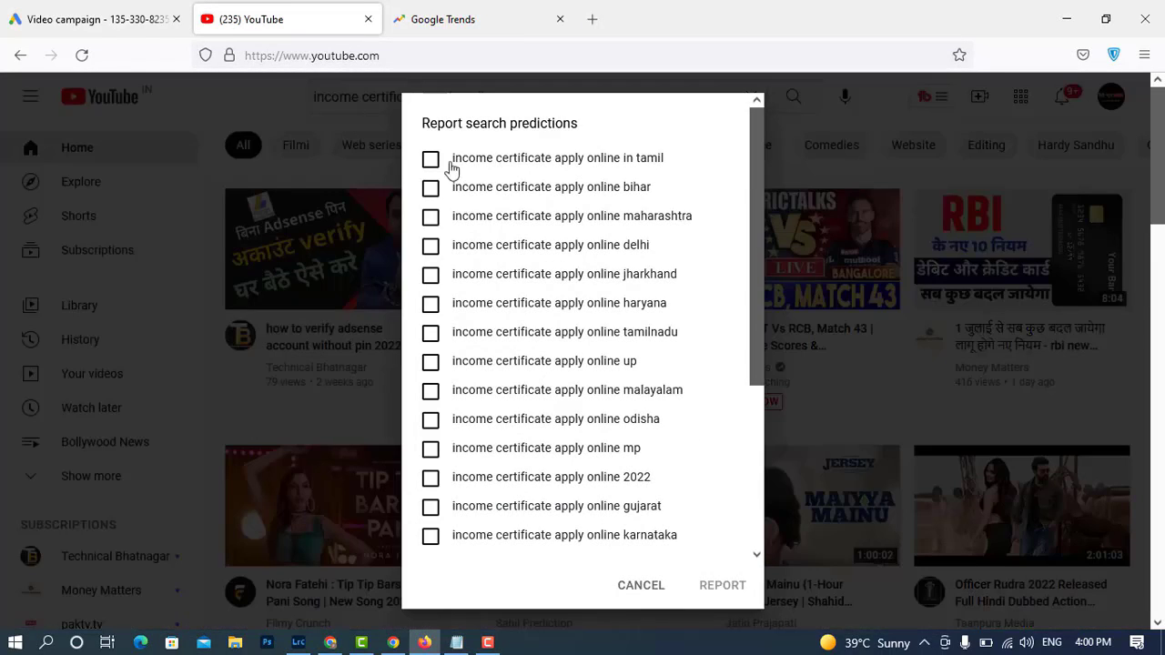
pyautogui.moveTo(451, 168); pyautogui.dragTo(683, 549)
pyautogui.hotkey('ctrl', 'c')
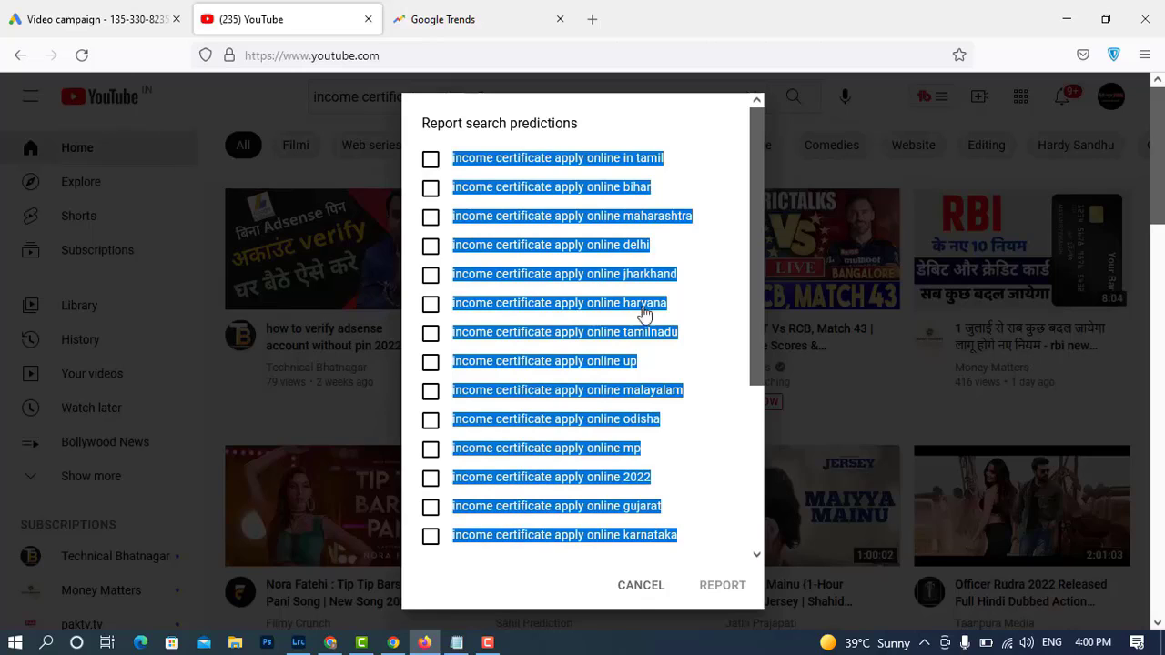
# - Switch back to the Google Ads campaign, dismissing the desktop notification and quitting Telegram
pyautogui.click(85, 24)
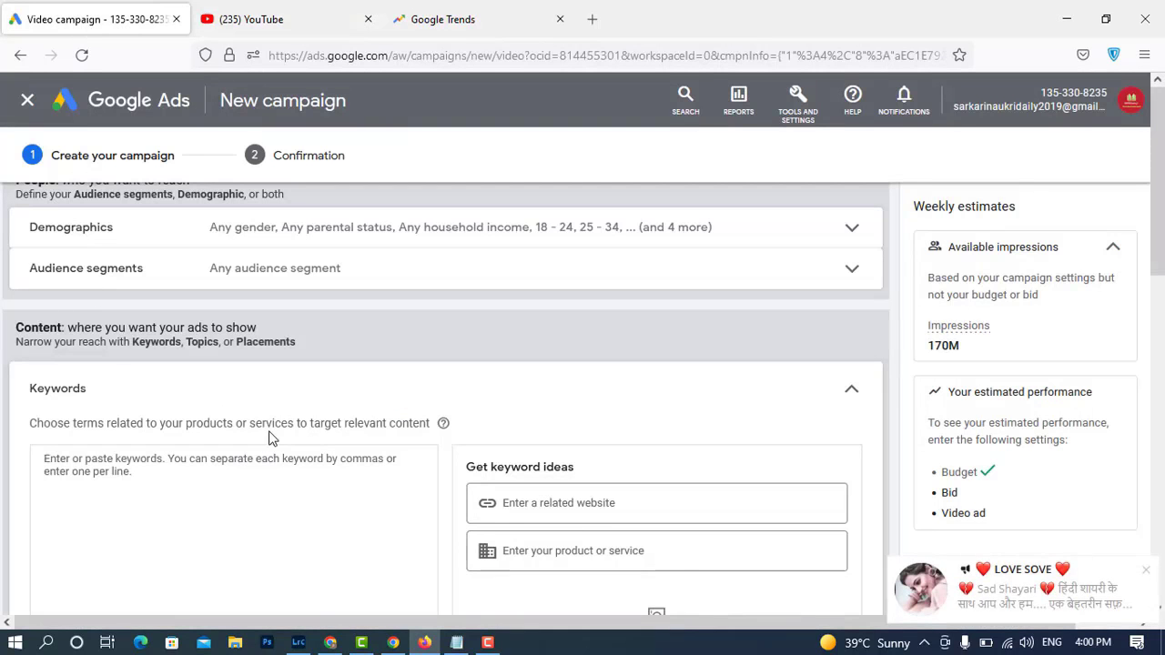
pyautogui.click(1148, 574)
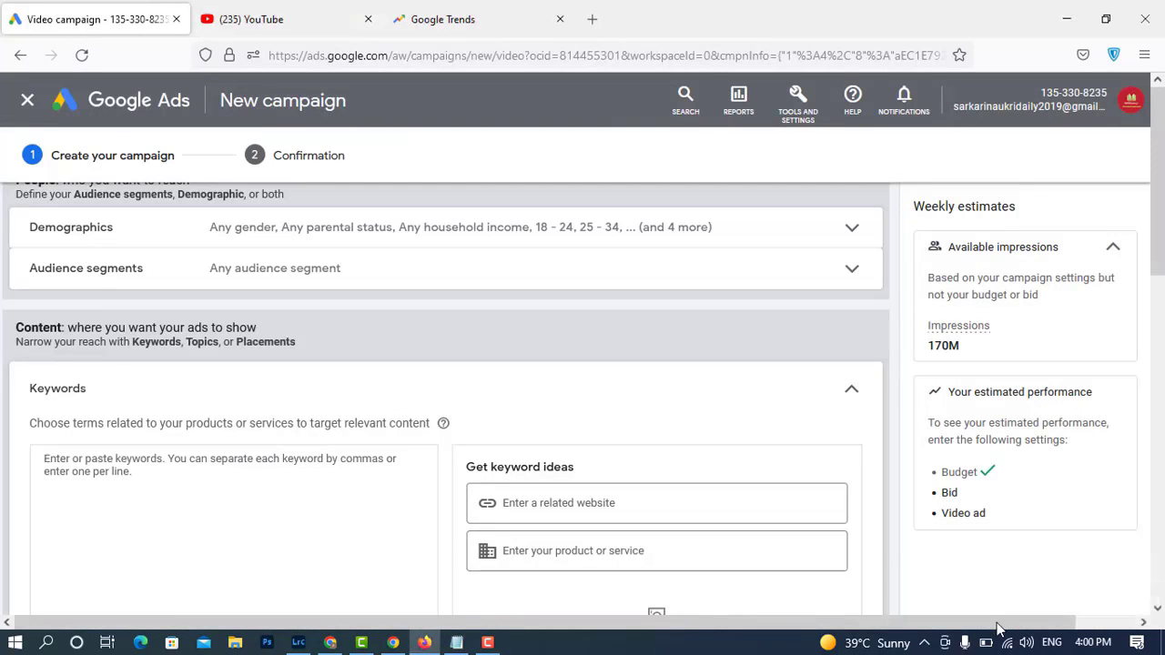
pyautogui.click(924, 642)
pyautogui.rightClick(925, 613)
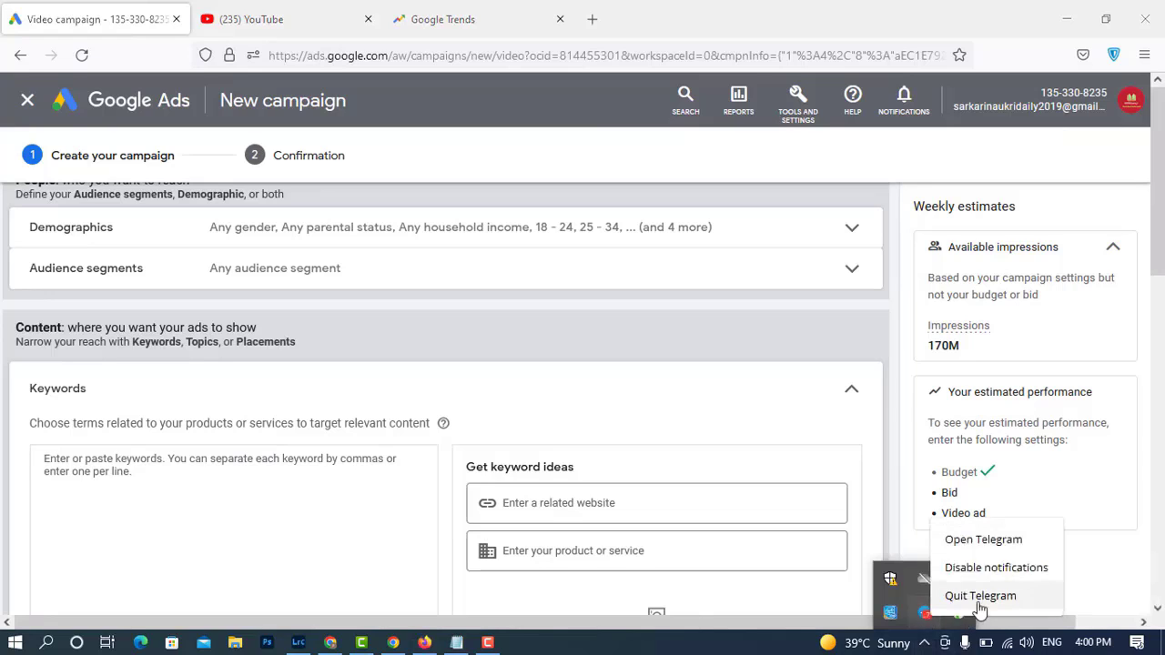
pyautogui.click(979, 593)
# - Paste the copied "income certificate apply online" phrases into the ad group's keyword list
pyautogui.click(179, 481)
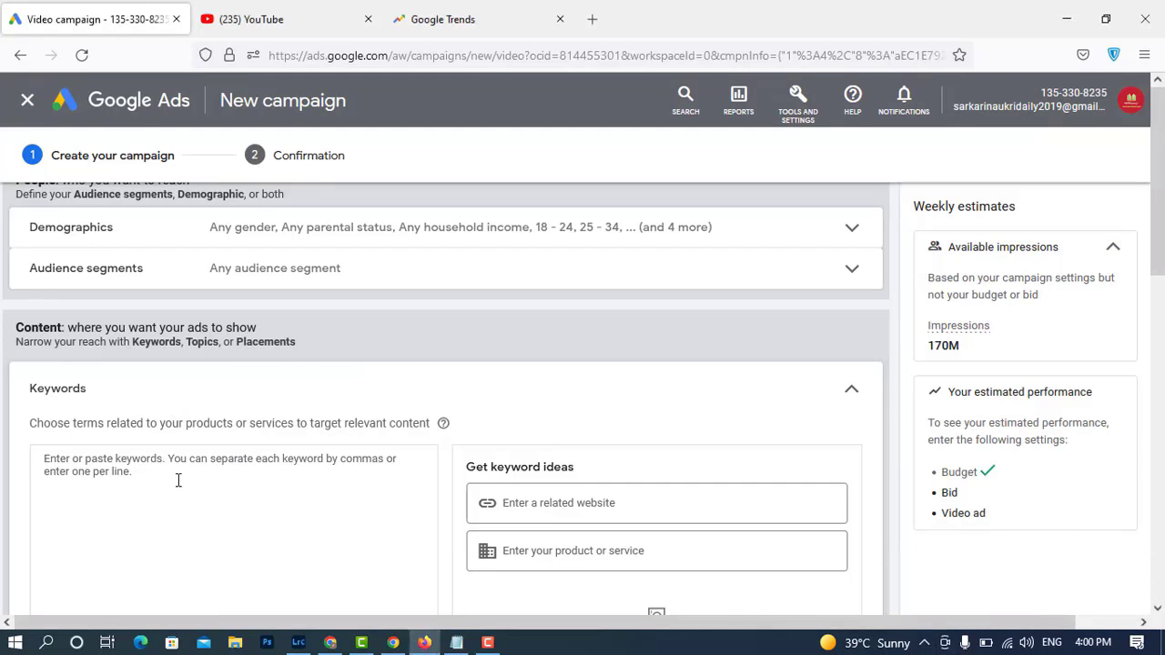
pyautogui.click(178, 481)
pyautogui.hotkey('ctrl', 'v')
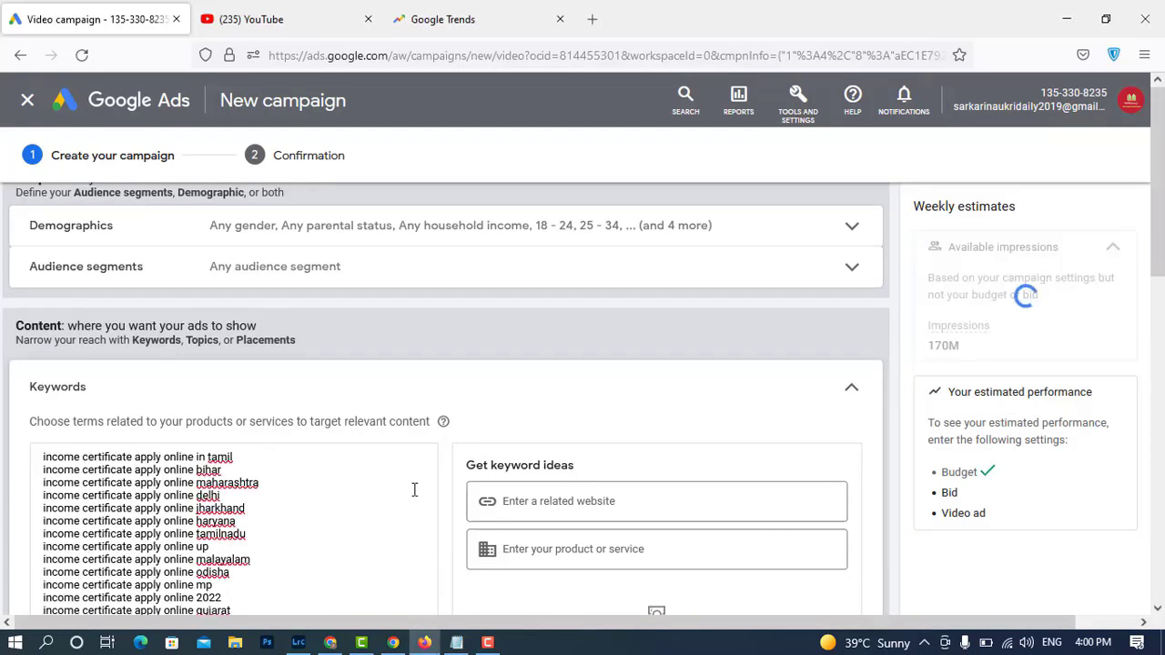
pyautogui.scroll(-3, 413, 486)
pyautogui.scroll(5, 360, 396)
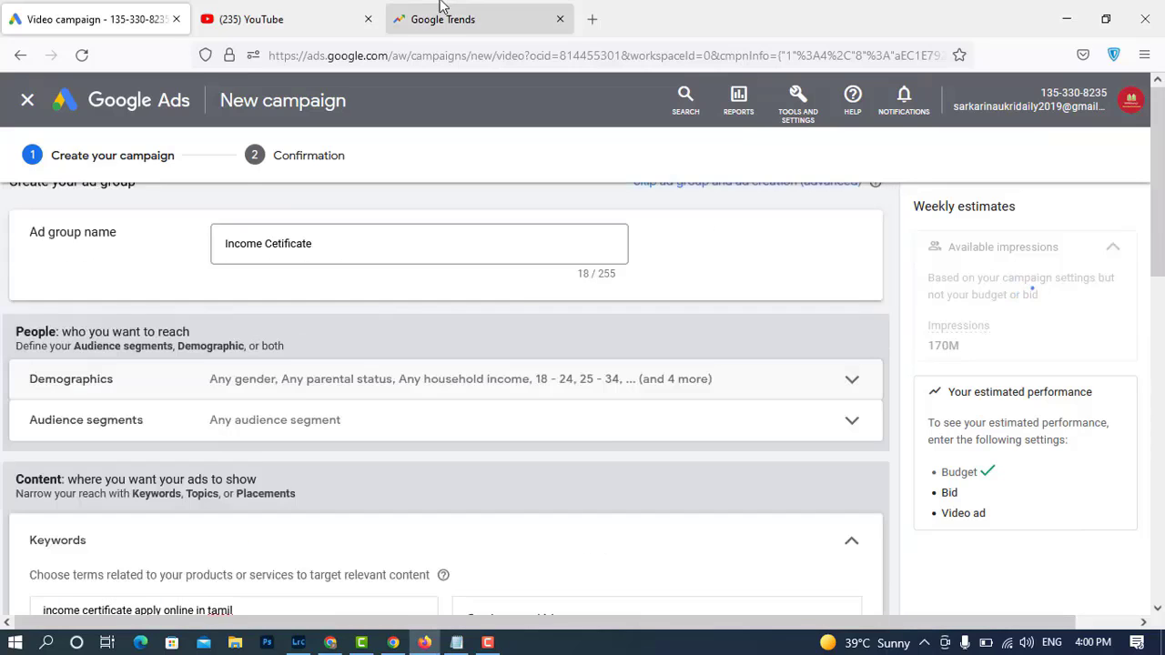
# - Close YouTube's search prediction report and copy the search phrase "income certificate apply online"
pyautogui.click(445, 19)
pyautogui.click(282, 7)
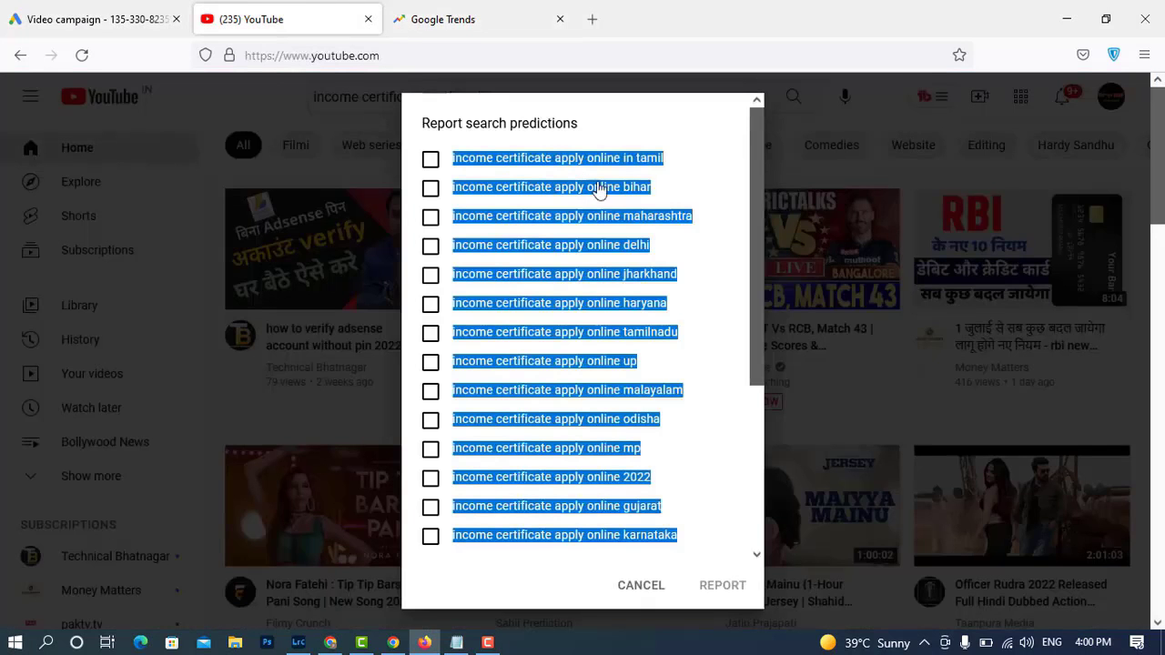
pyautogui.click(891, 174)
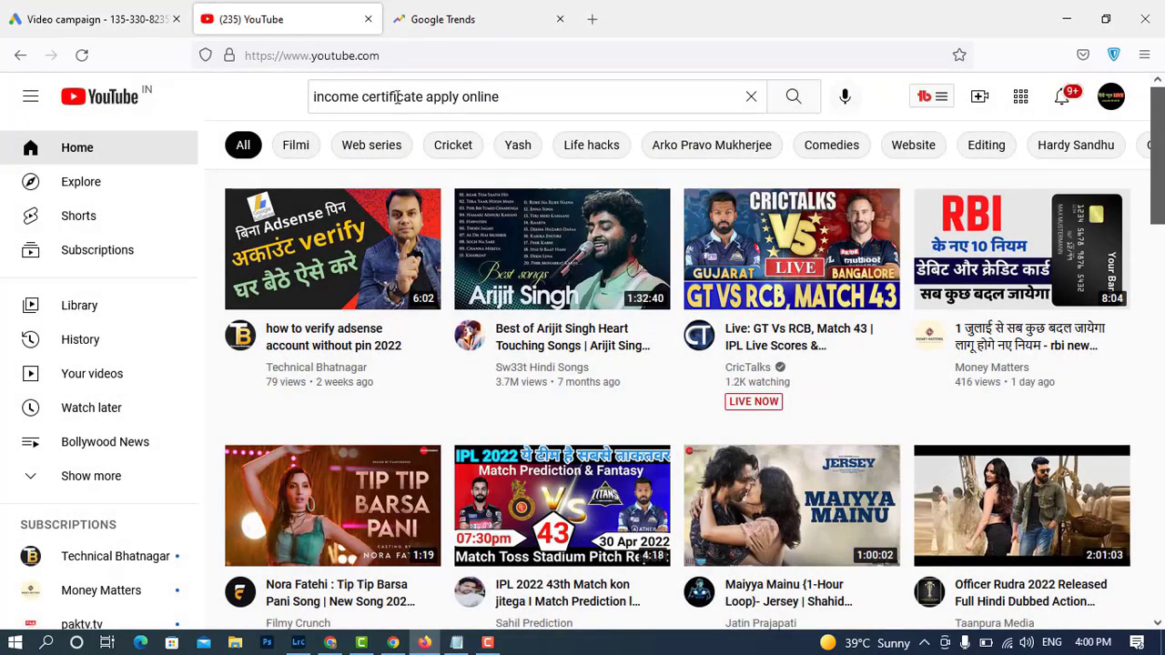
pyautogui.moveTo(504, 97); pyautogui.dragTo(309, 96)
pyautogui.hotkey('ctrl', 'c')
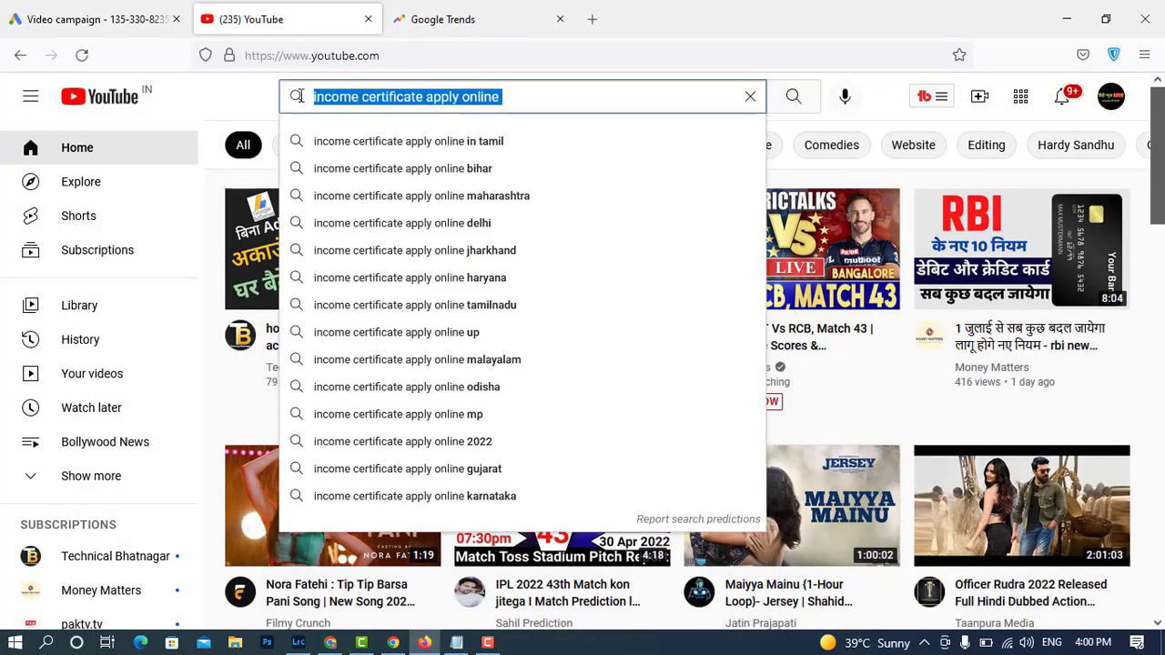
# - Look up "income certificate apply online" in Google Trends and switch back to YouTube
pyautogui.click(471, 17)
pyautogui.scroll(-4, 385, 343)
pyautogui.scroll(4, 385, 354)
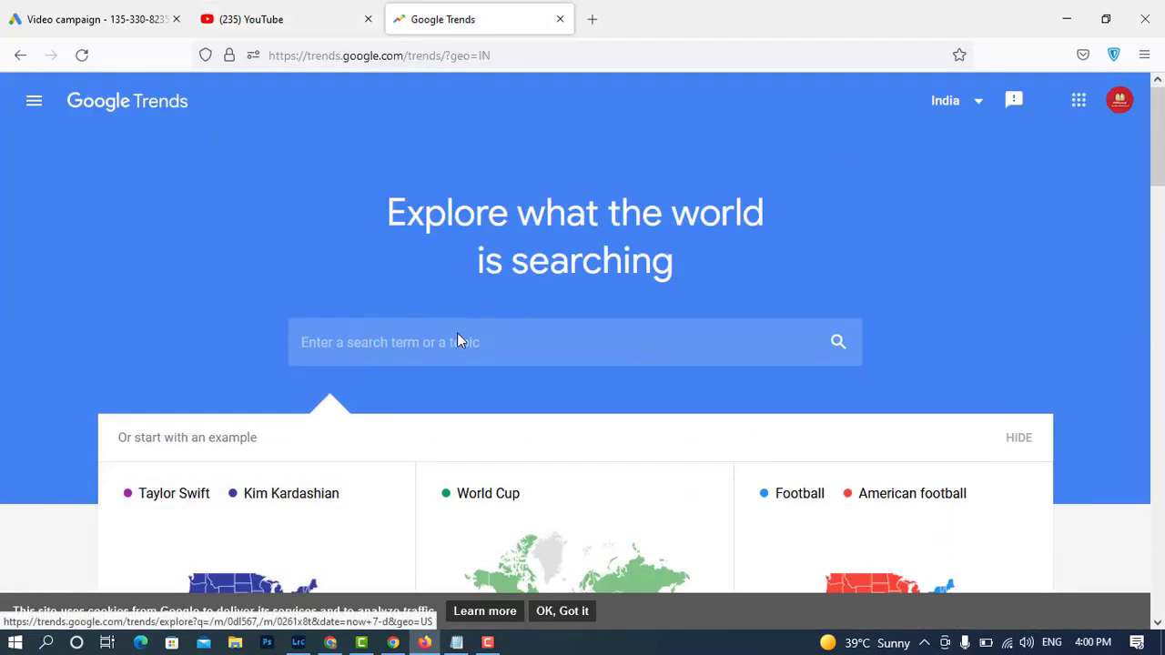
pyautogui.click(457, 344)
pyautogui.hotkey('ctrl', 'v')
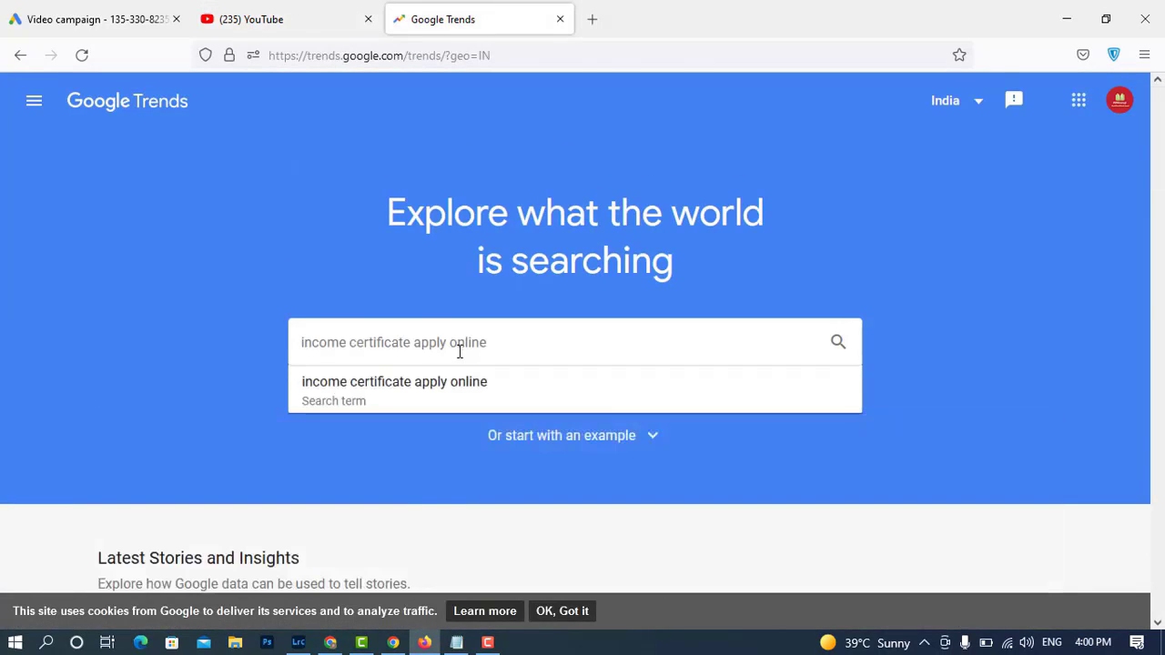
pyautogui.press('Return')
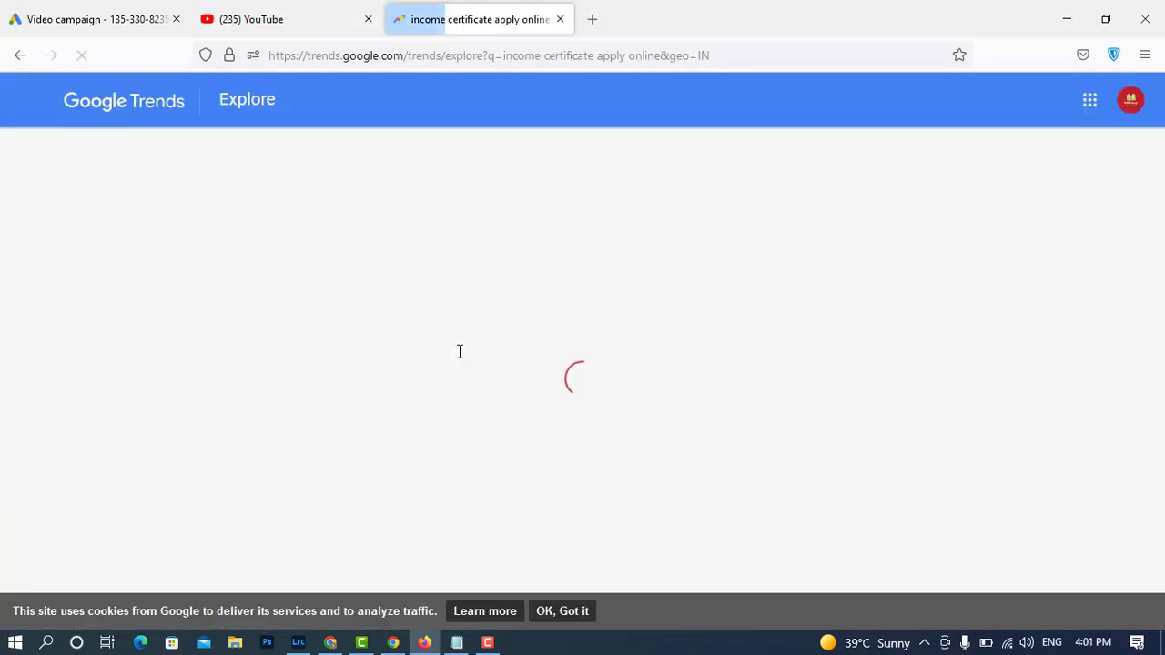
pyautogui.click(251, 19)
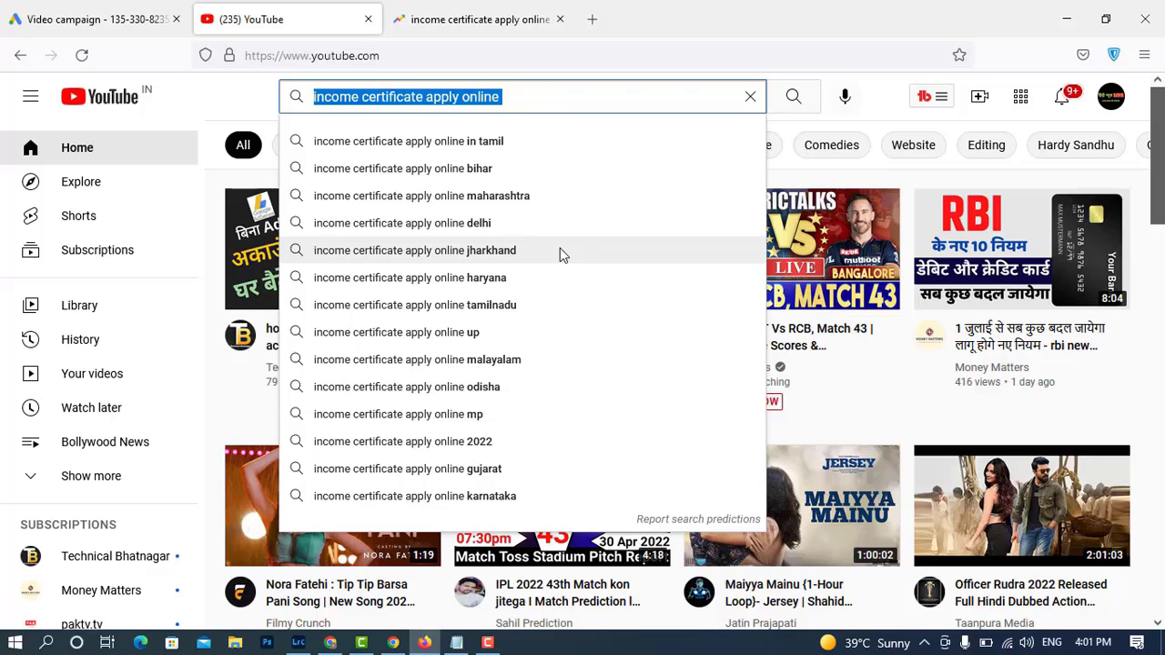
# - Switch to Google Trends, set "income certificate apply online" to YouTube Search and examine the latest points of the interest graph
pyautogui.click(442, 19)
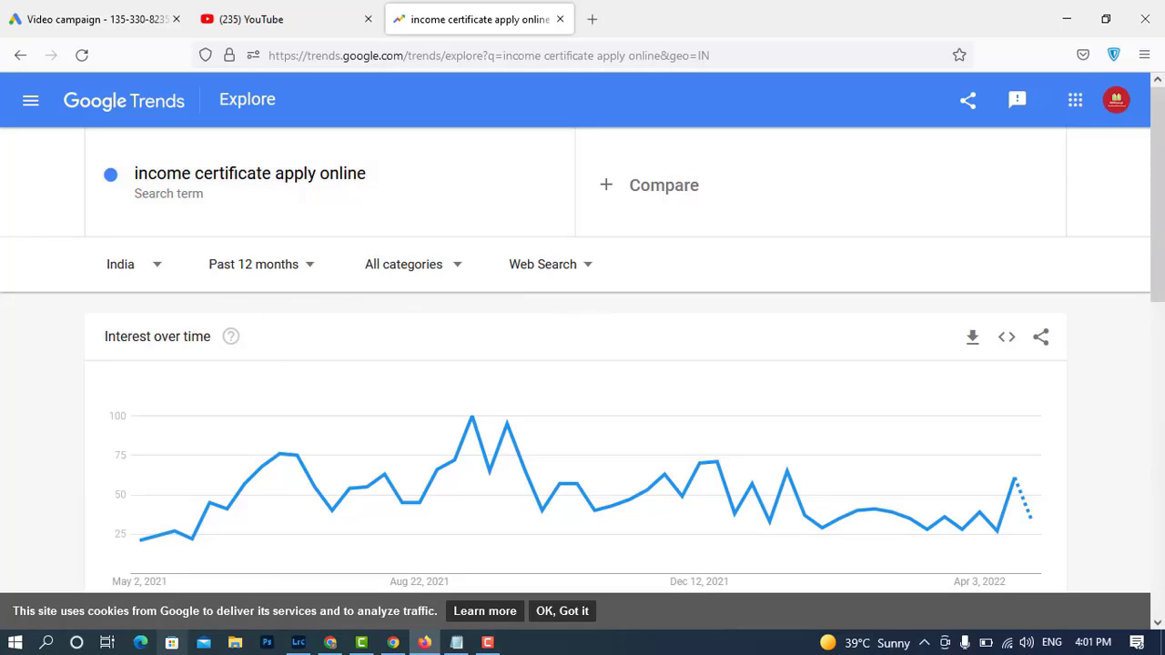
pyautogui.click(593, 275)
pyautogui.click(573, 445)
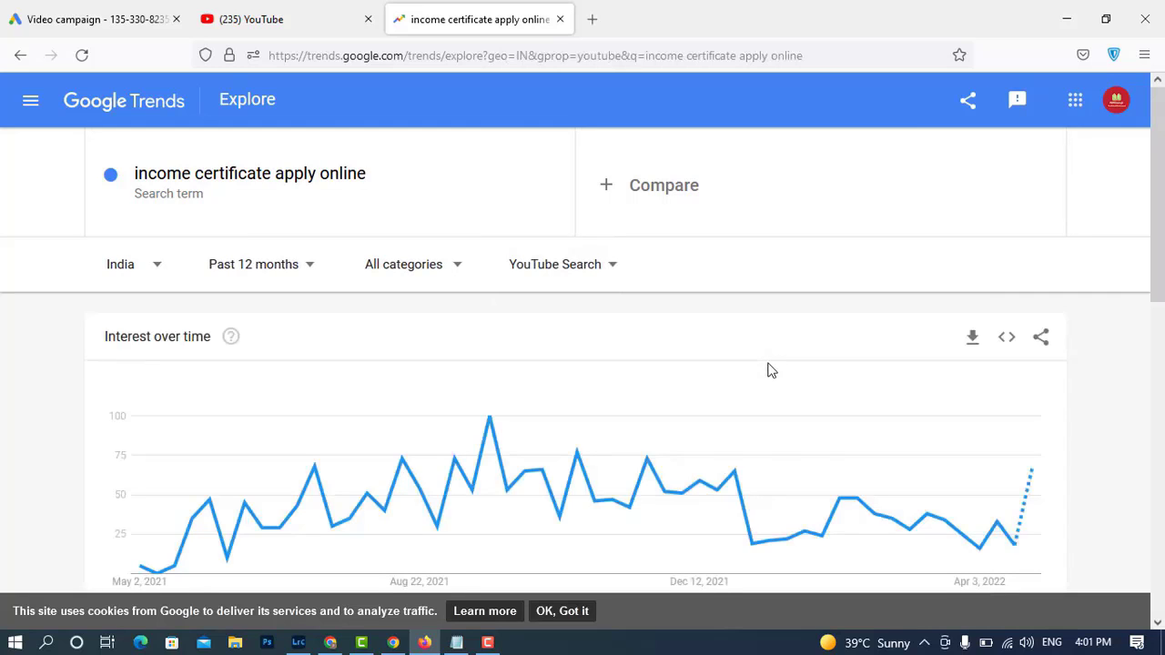
pyautogui.moveTo(1029, 474)
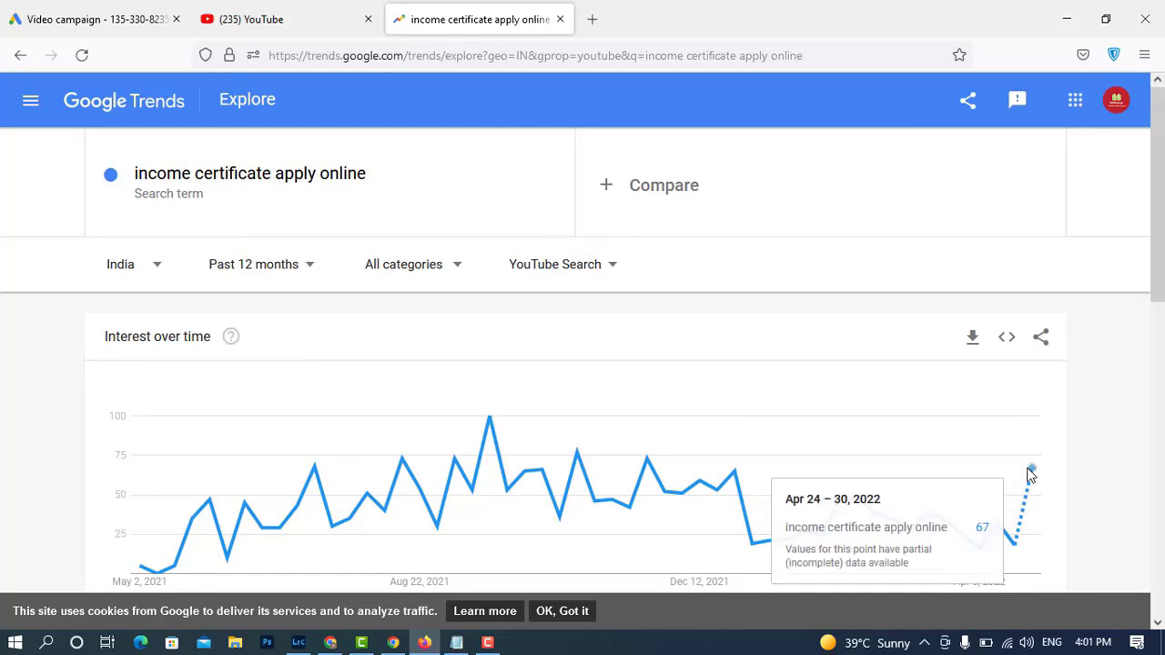
pyautogui.moveTo(1018, 550)
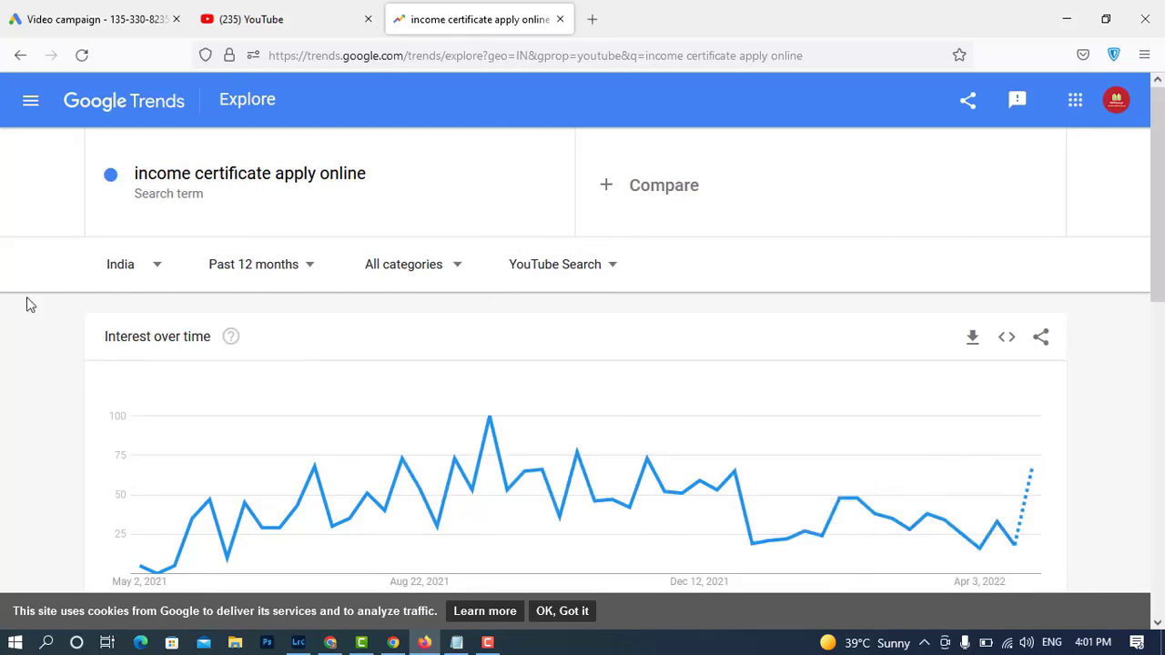
# - Return to the Google Ads campaign, append "income certificate apply online" as the last keyword and collapse the Keywords section
pyautogui.click(57, 13)
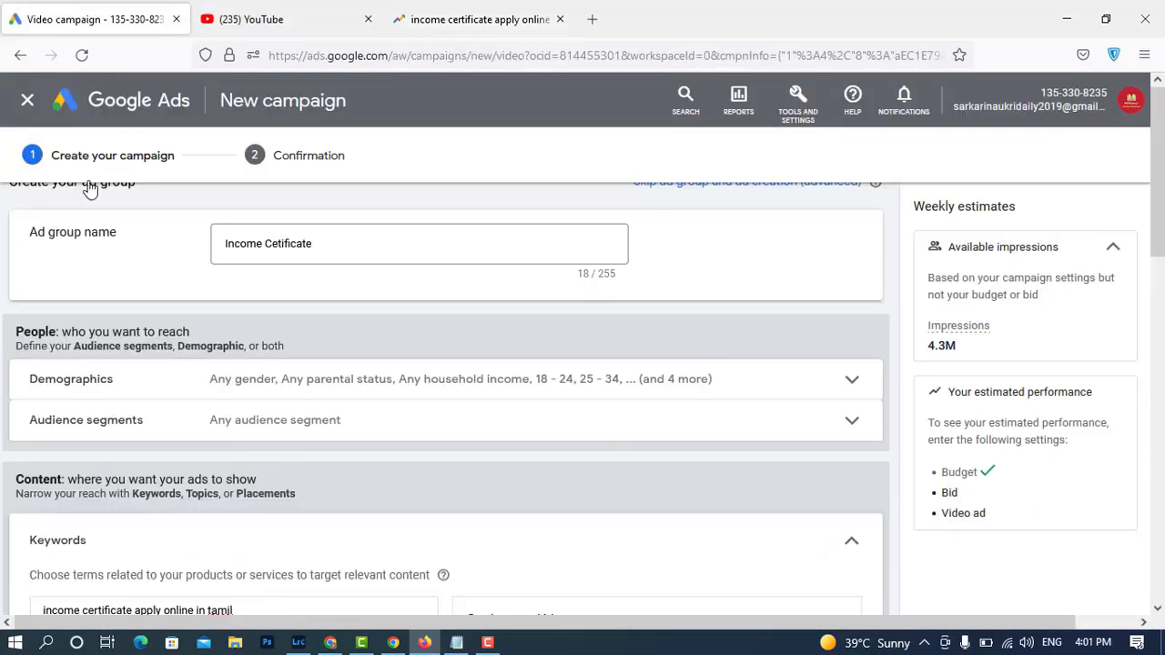
pyautogui.scroll(3, 375, 414)
pyautogui.scroll(-6, 377, 405)
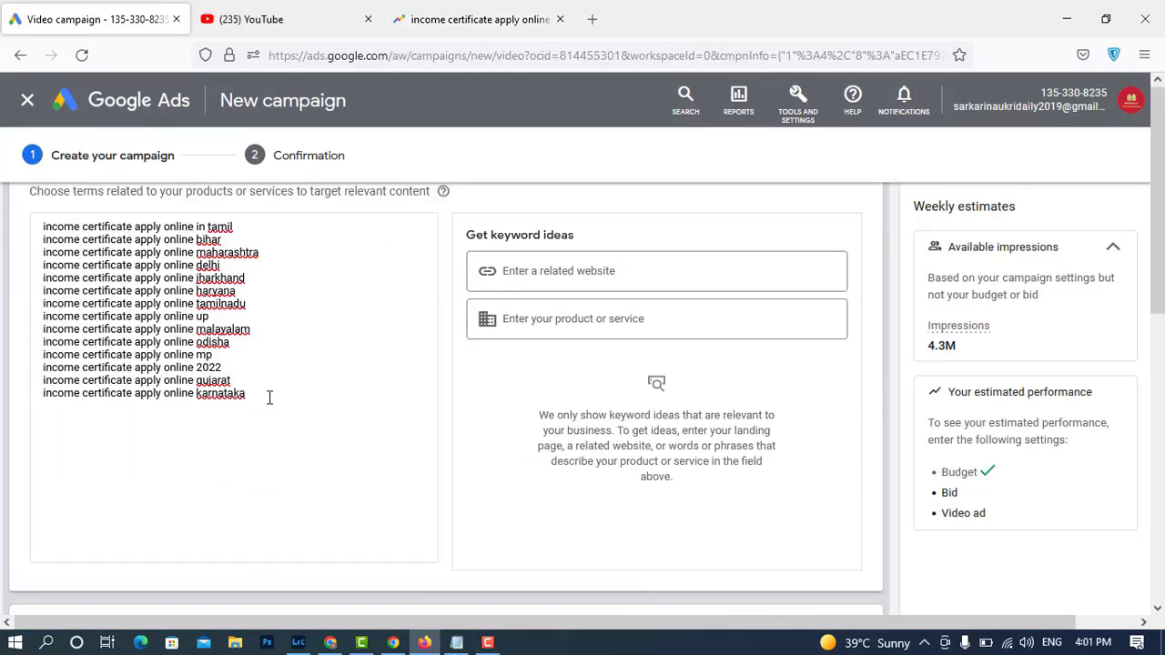
pyautogui.click(269, 397)
pyautogui.press('Return')
pyautogui.hotkey('ctrl', 'v')
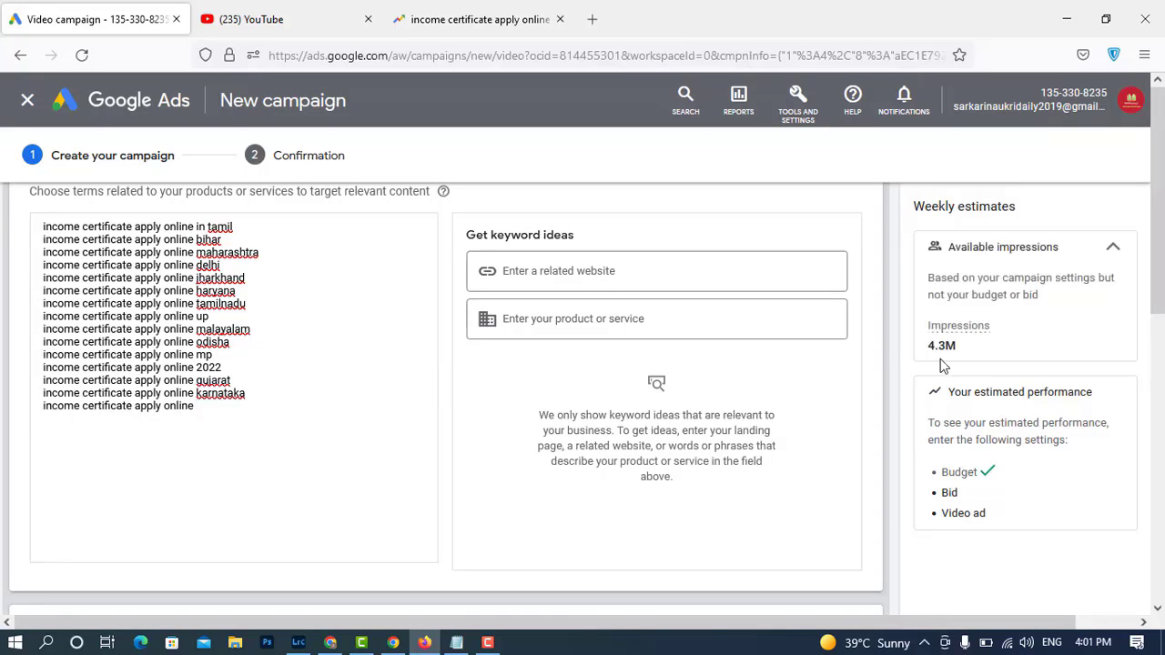
pyautogui.scroll(-3, 750, 392)
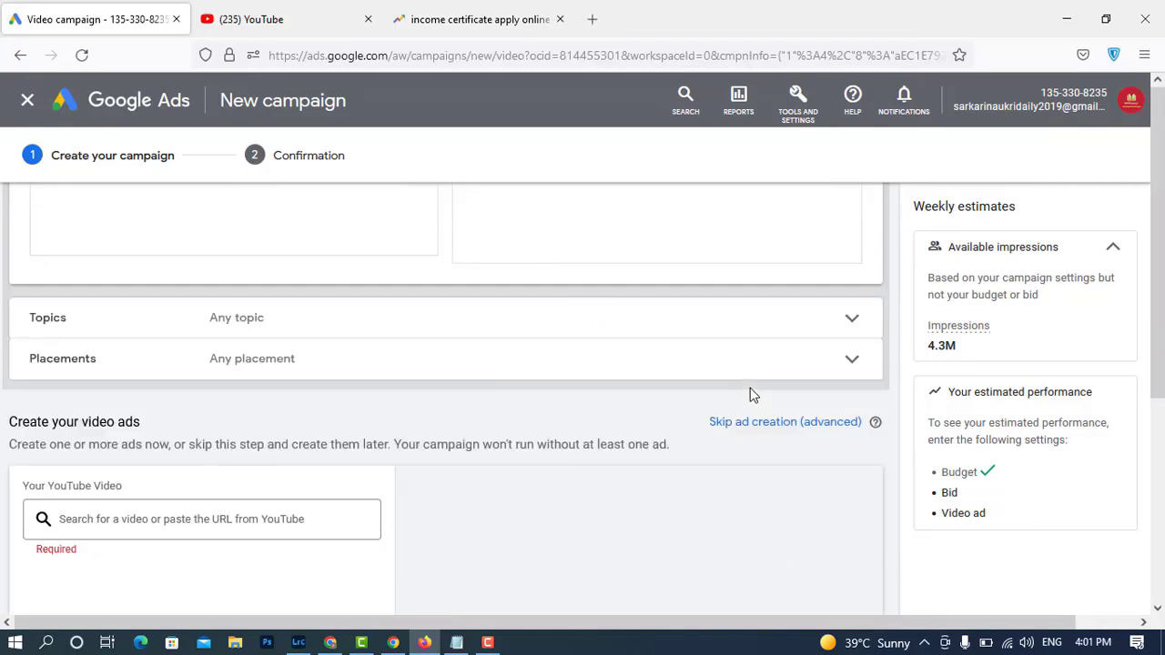
pyautogui.scroll(4, 750, 392)
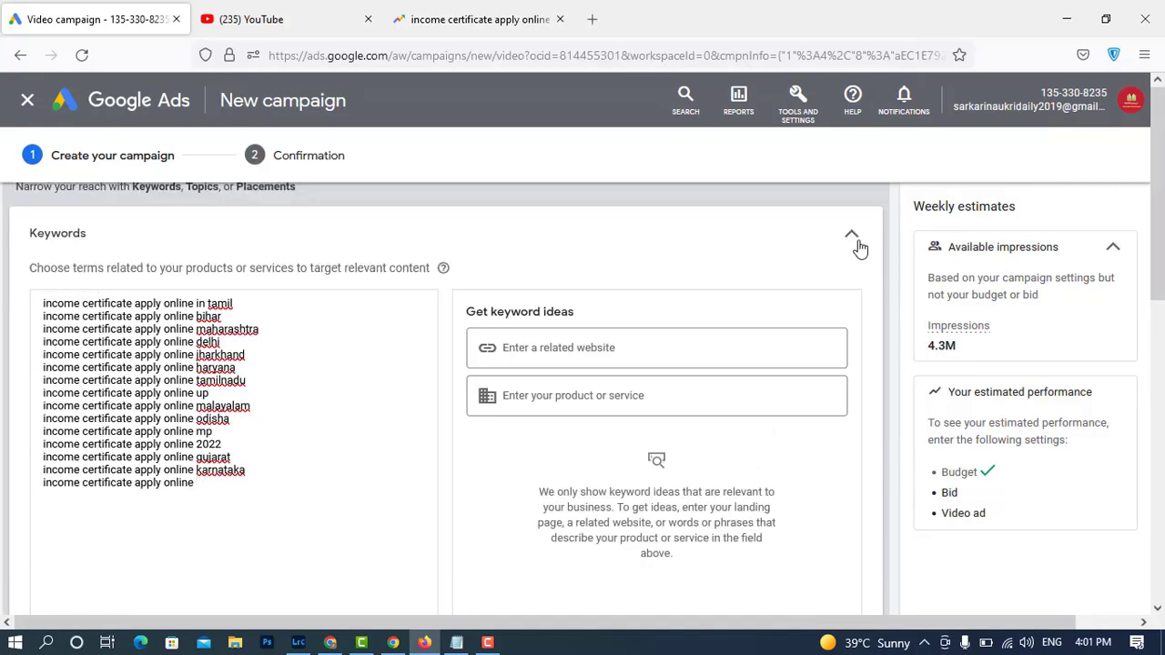
pyautogui.click(852, 235)
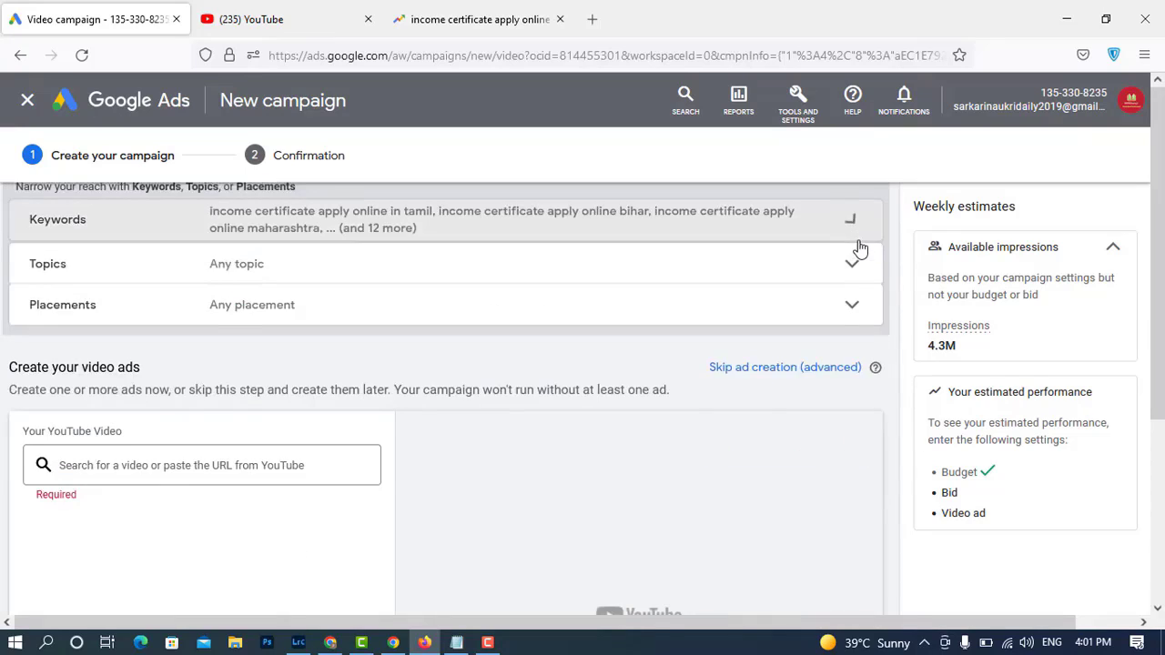
# - Look briefly into the ad group's Topics section without selecting a topic, and expand the Placements targeting section
pyautogui.click(394, 274)
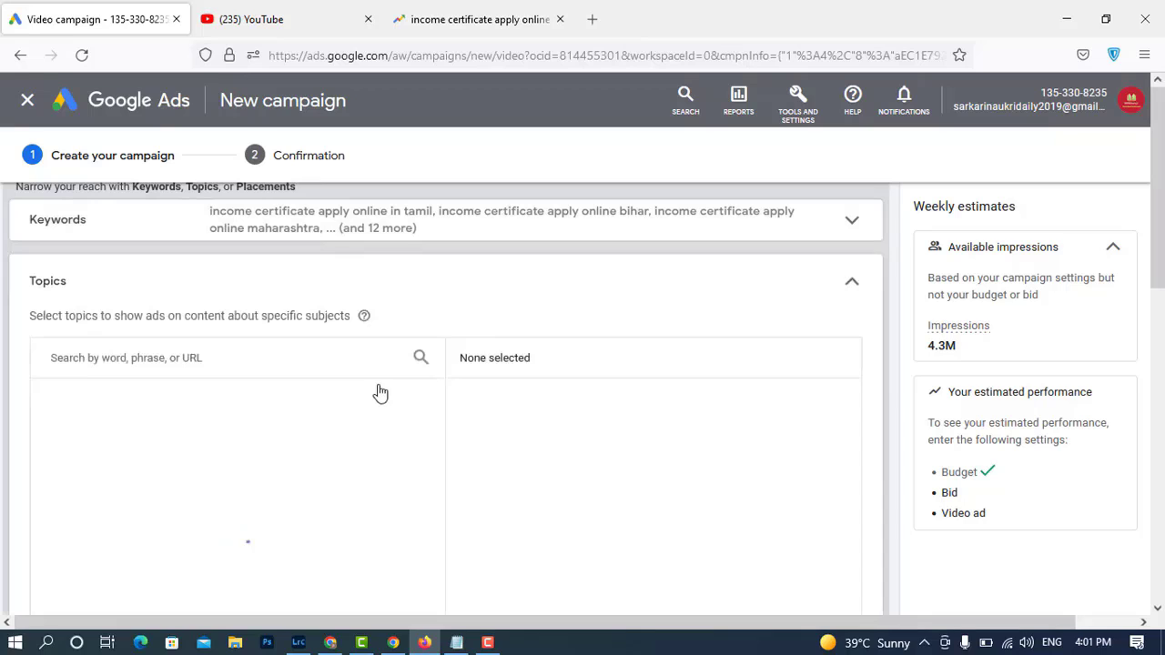
pyautogui.click(852, 285)
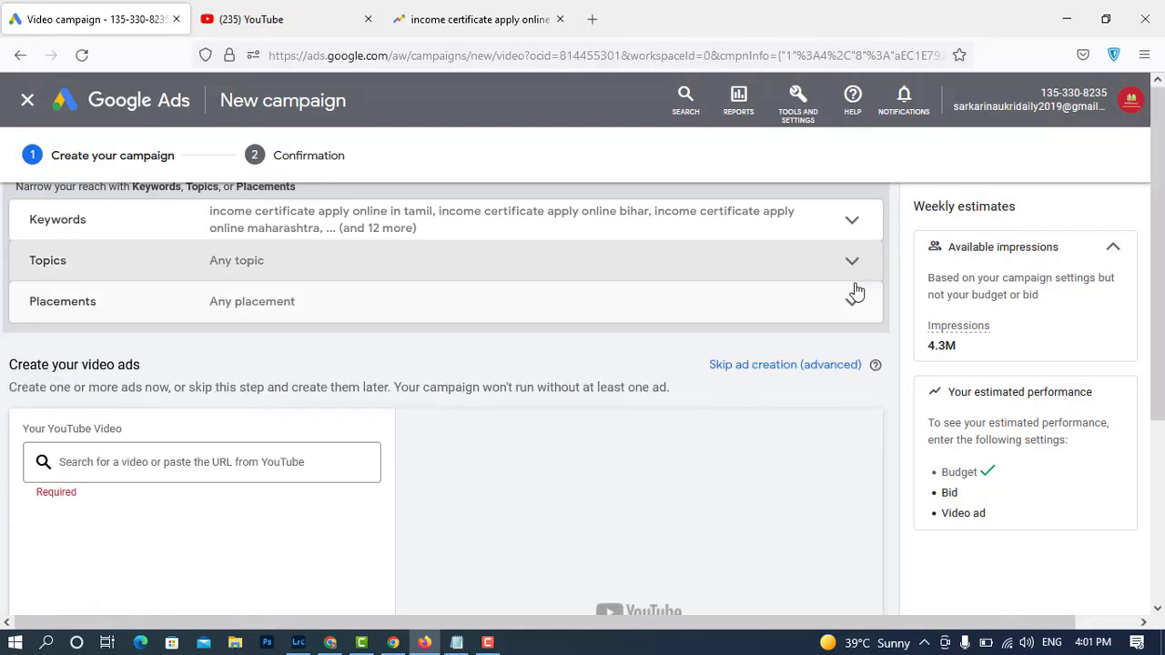
pyautogui.click(633, 312)
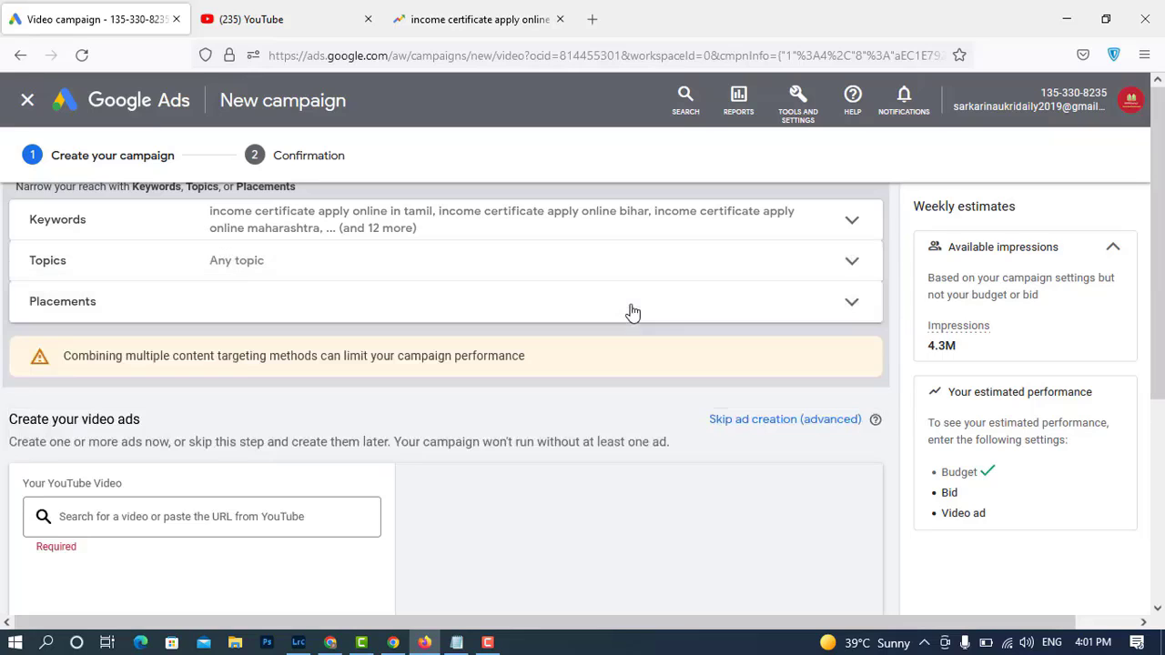
pyautogui.scroll(-2, 632, 370)
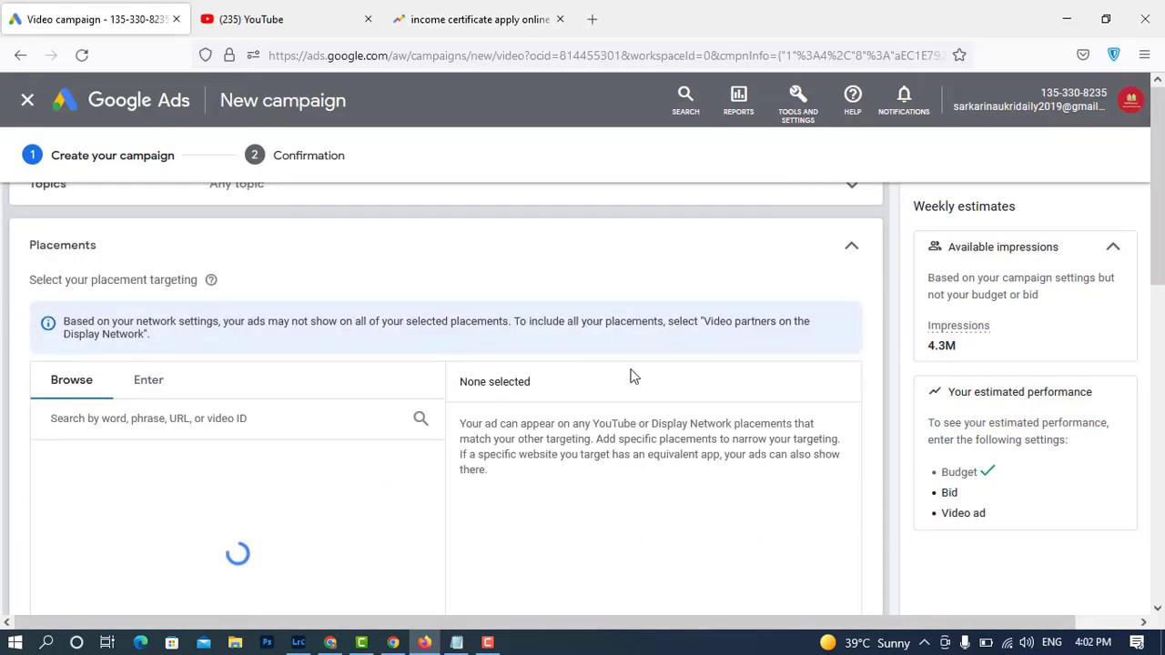
pyautogui.scroll(2, 633, 369)
pyautogui.scroll(2, 632, 369)
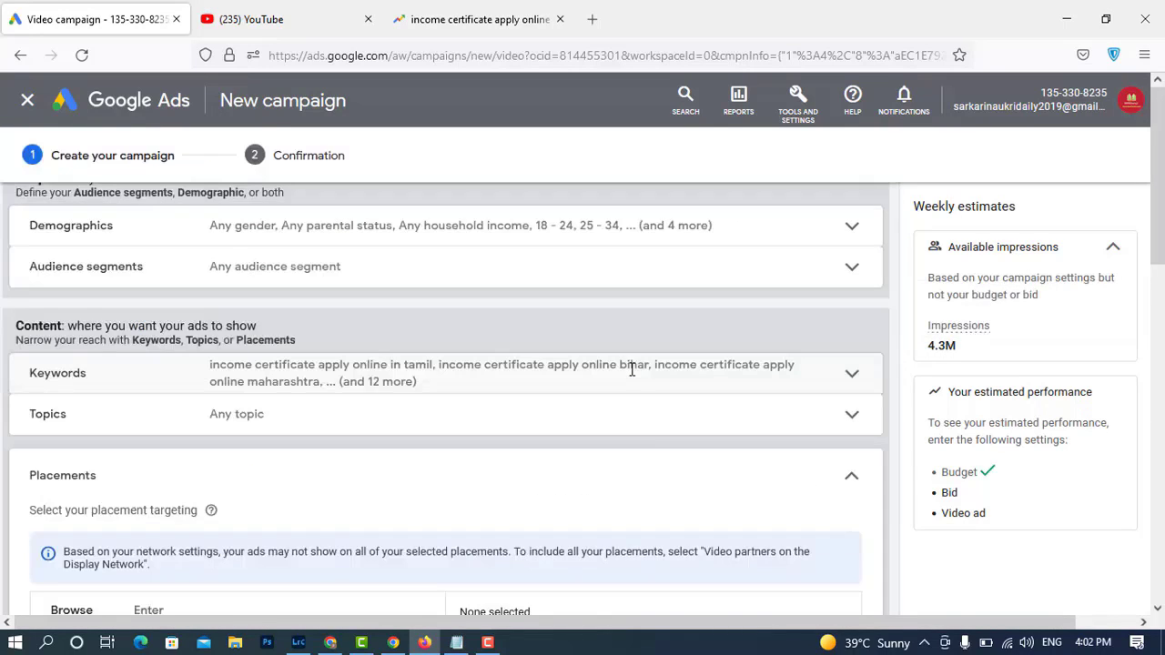
pyautogui.scroll(-1, 632, 377)
pyautogui.scroll(-6, 633, 377)
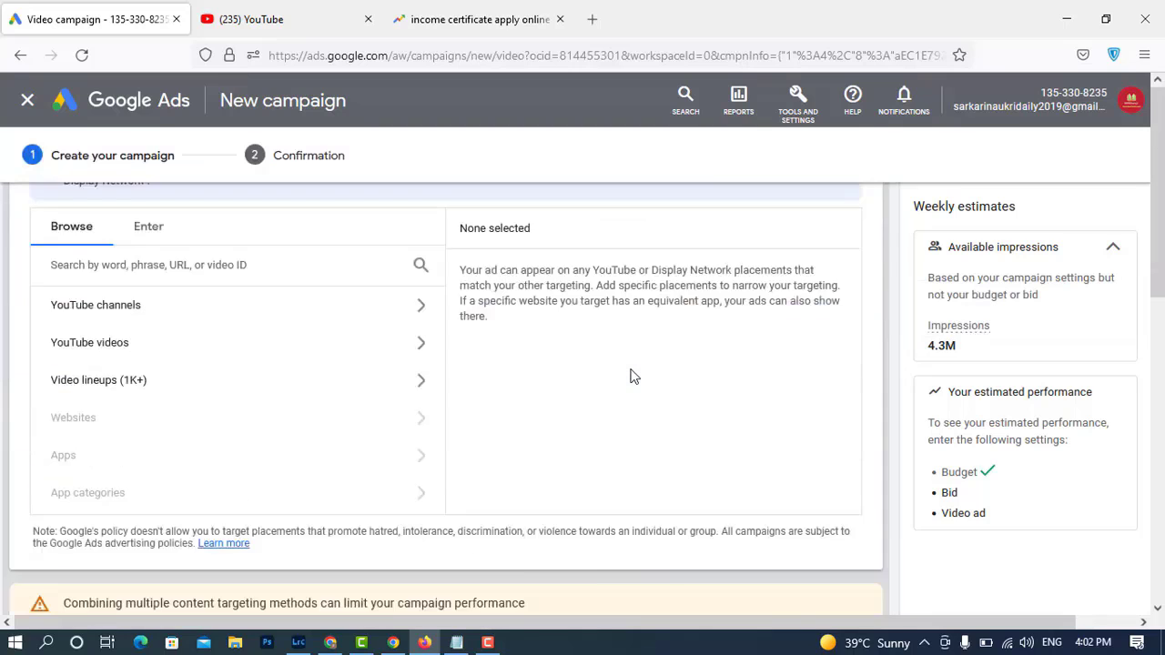
pyautogui.scroll(5, 634, 376)
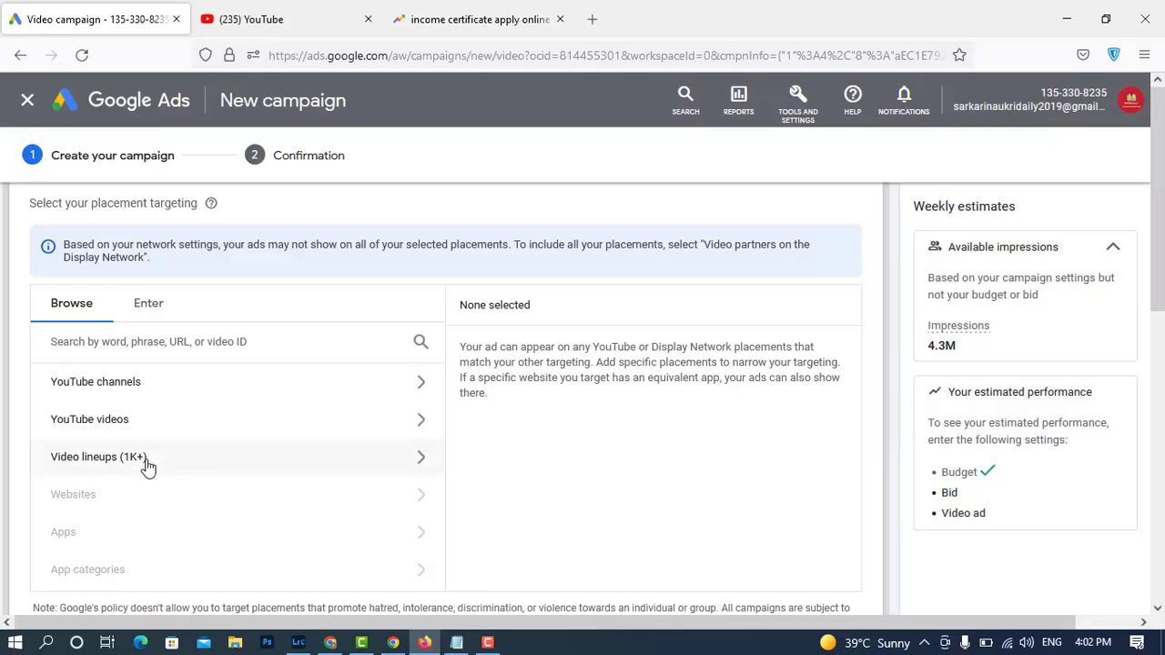
# - Browse the Content for India entries under Video lineups and return to the list of placement types
pyautogui.click(267, 457)
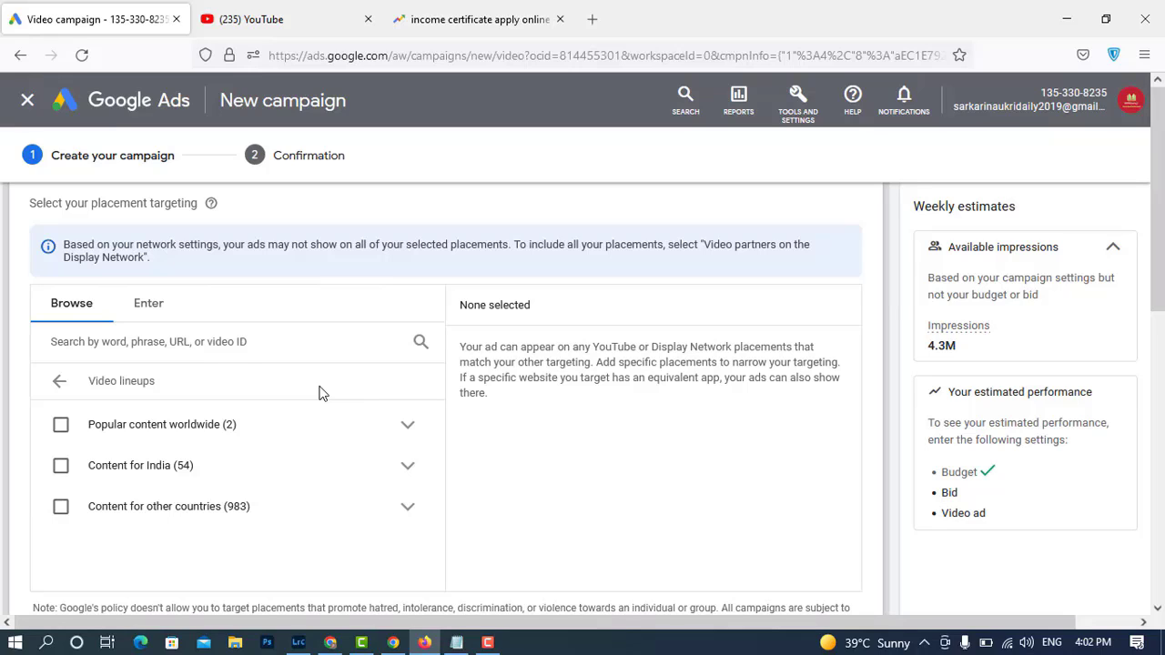
pyautogui.click(406, 466)
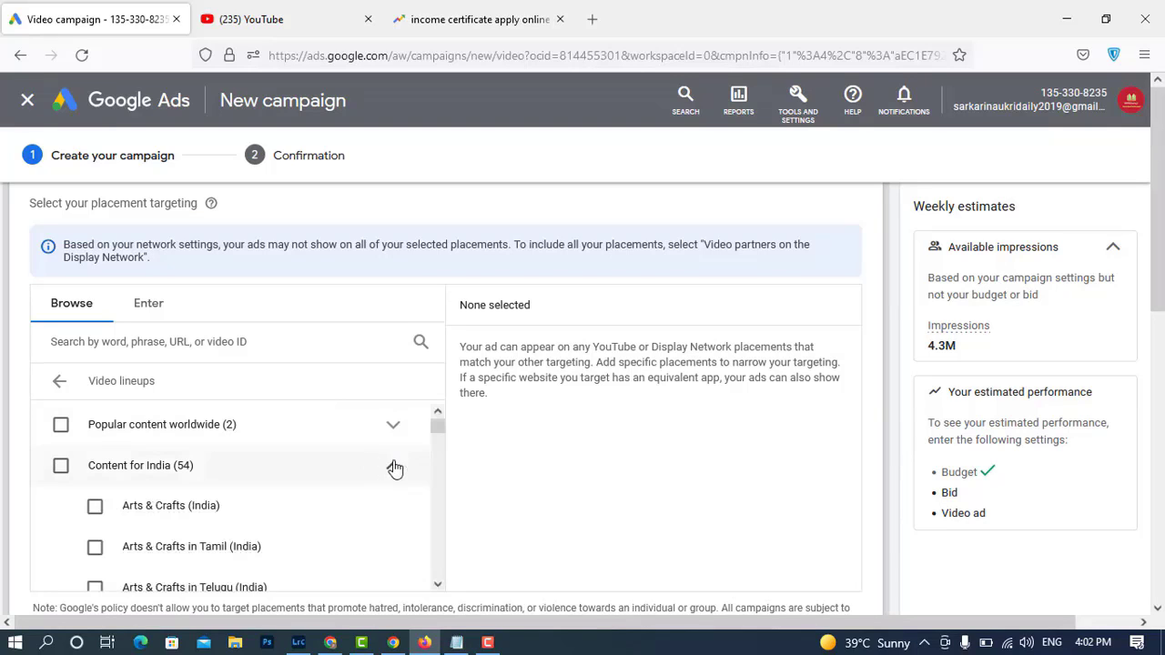
pyautogui.scroll(-5, 396, 467)
pyautogui.scroll(-3, 396, 467)
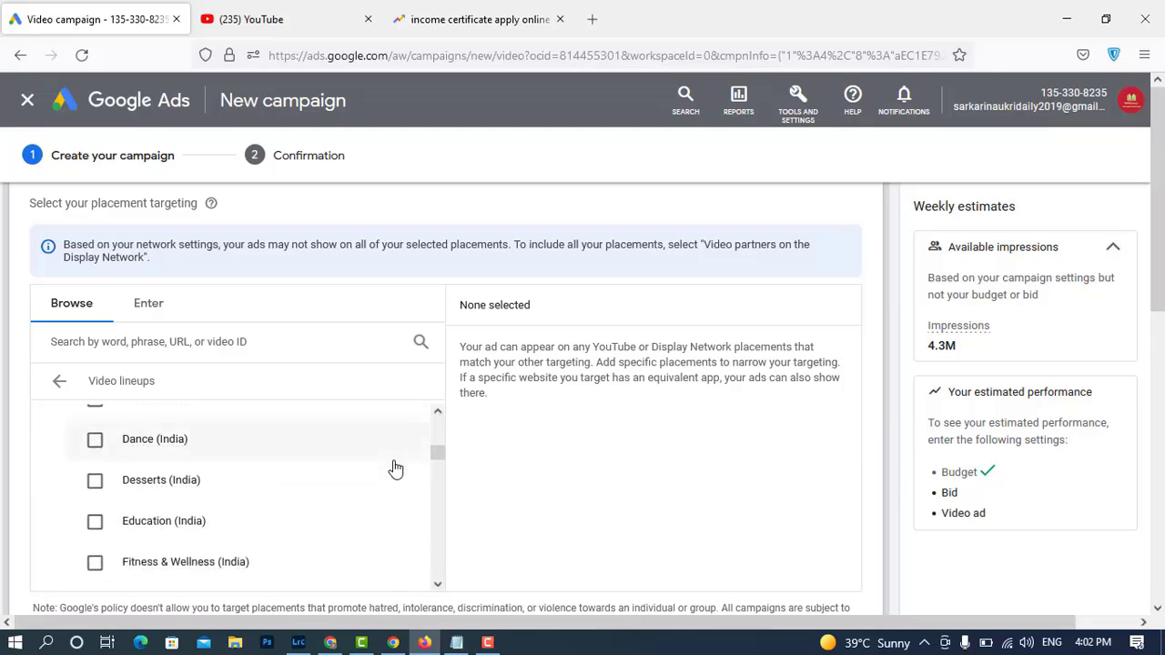
pyautogui.scroll(10, 396, 467)
pyautogui.scroll(3, 396, 467)
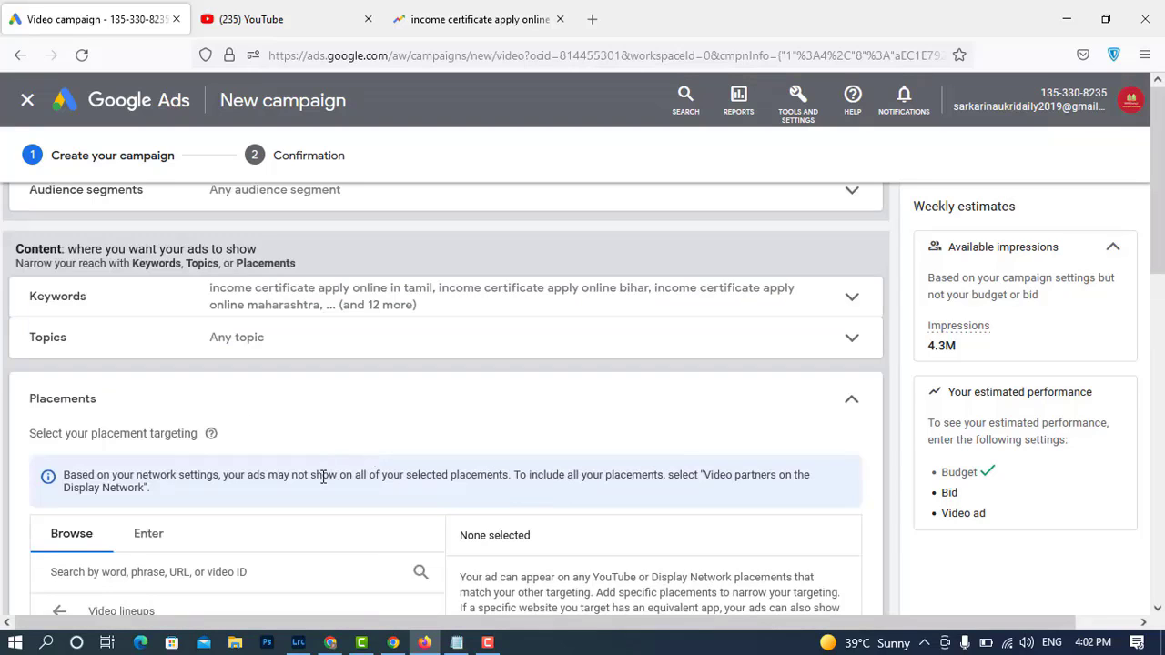
pyautogui.scroll(-3, 354, 463)
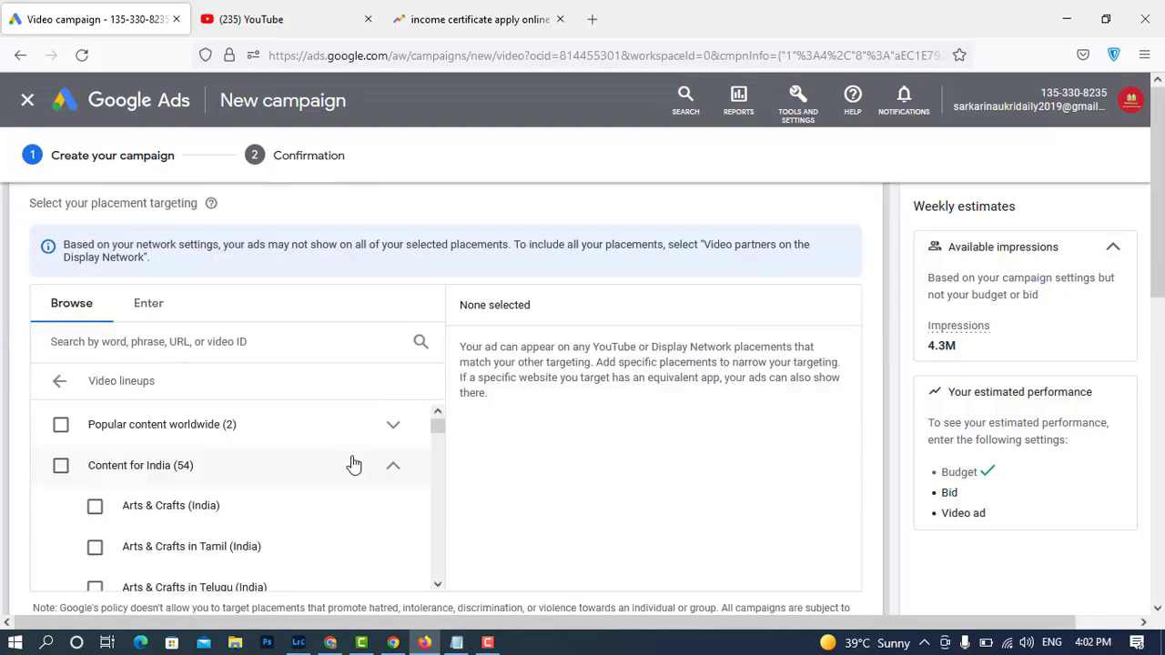
pyautogui.click(58, 382)
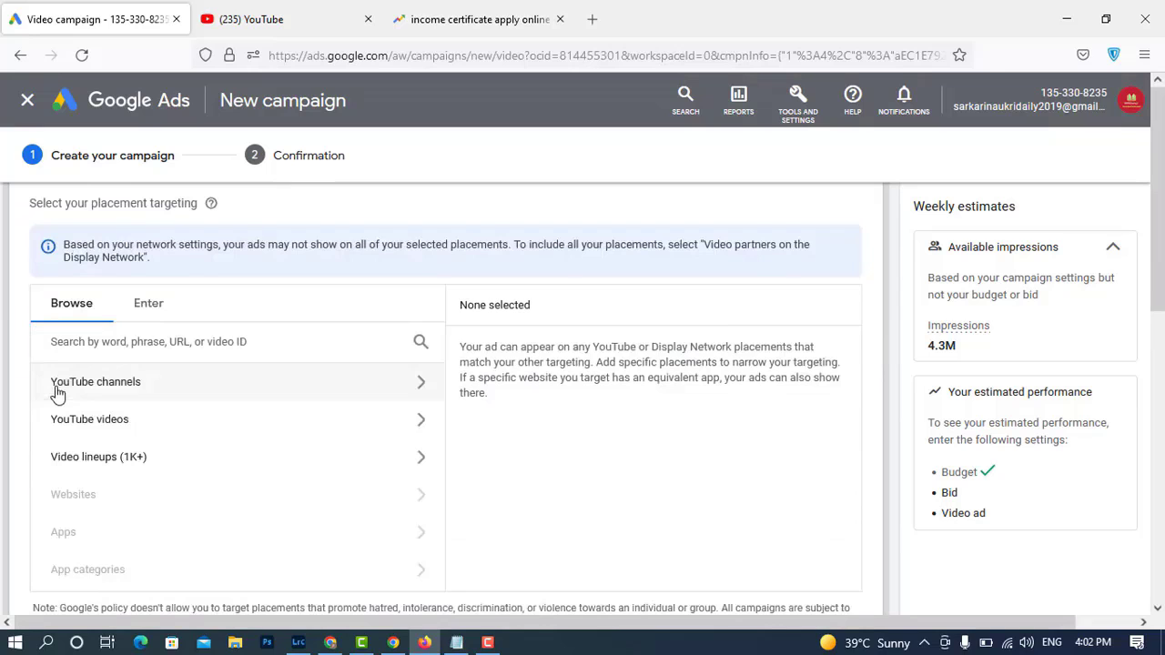
# - Open the YouTube channels placement type, switch to YouTube and search for "income certificate apply online"
pyautogui.click(256, 391)
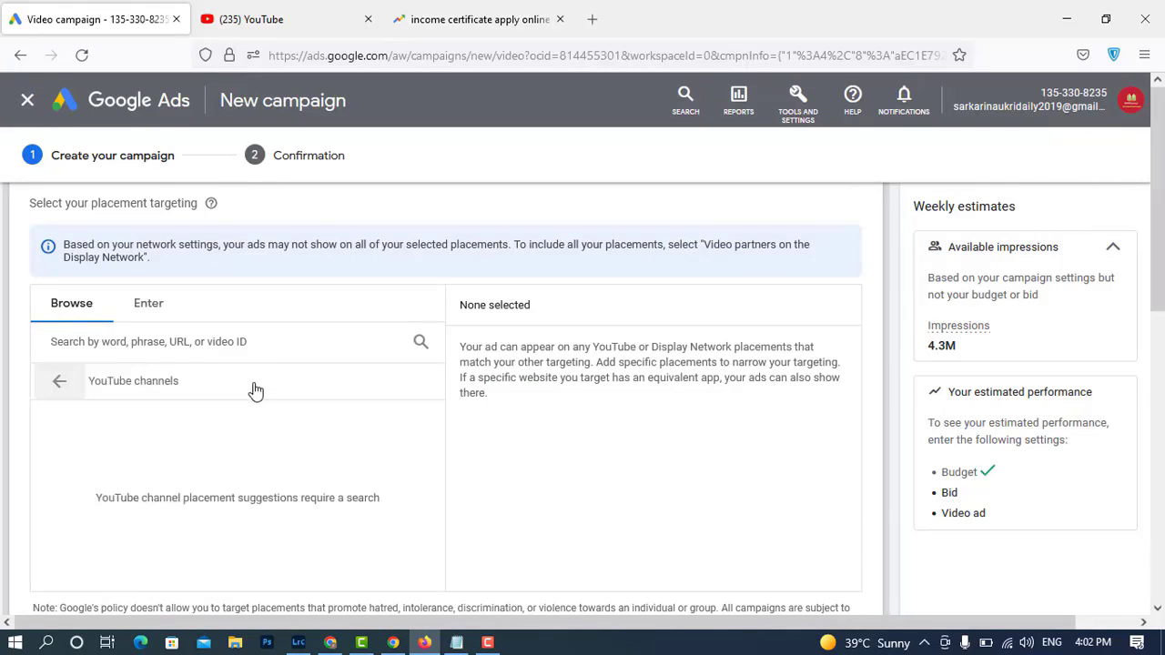
pyautogui.click(298, 19)
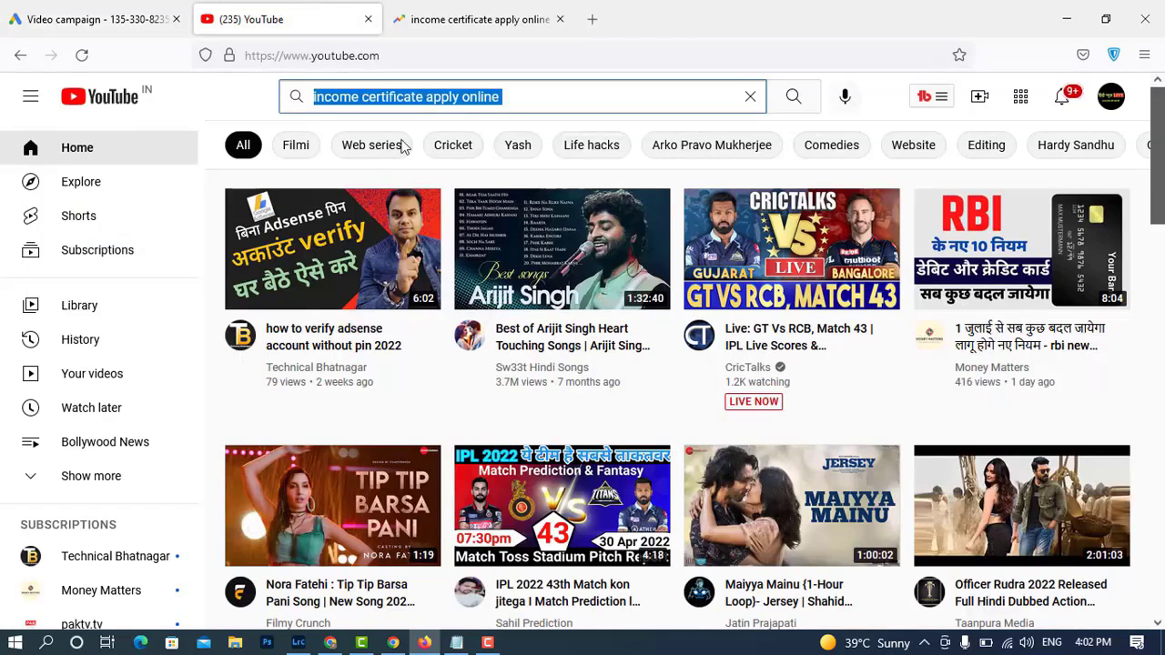
pyautogui.click(577, 101)
pyautogui.click(577, 101)
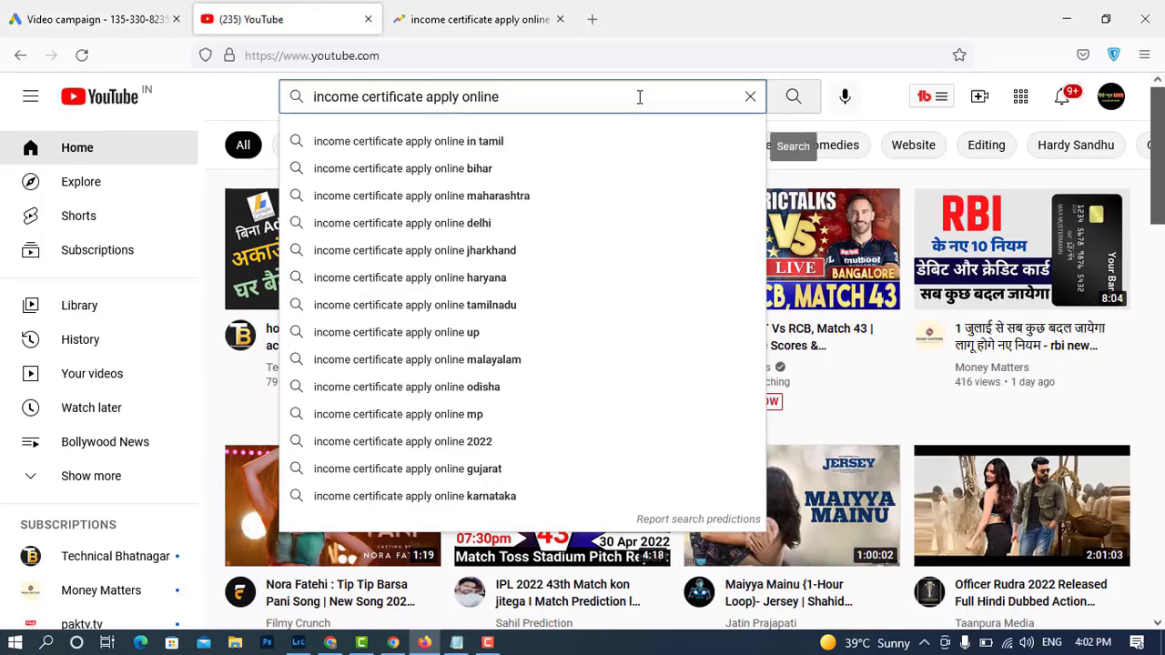
pyautogui.click(798, 97)
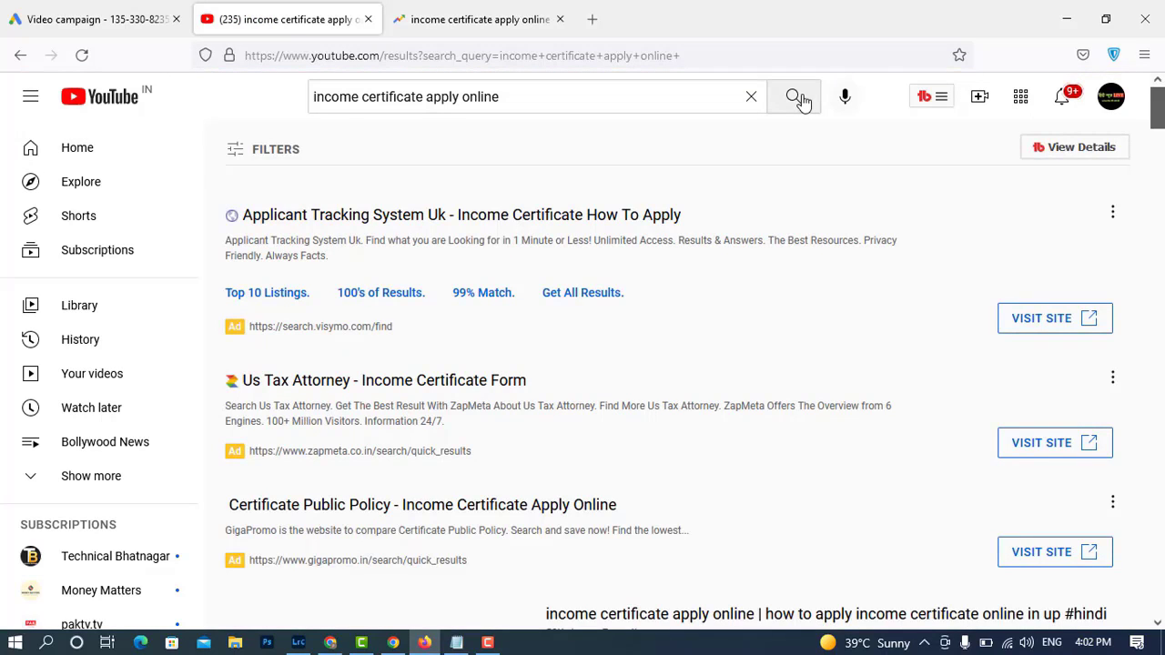
# - Review the video results and copy the channel link of the first non-ad video about applying for an income certificate online
pyautogui.scroll(-3, 754, 209)
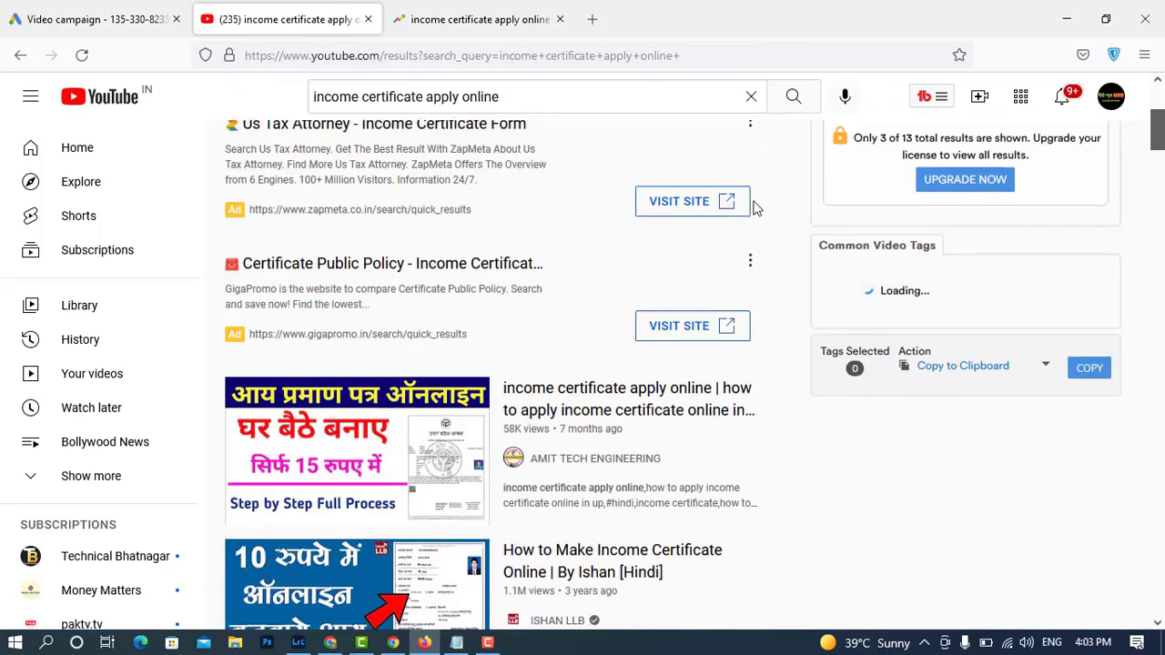
pyautogui.scroll(-2, 764, 242)
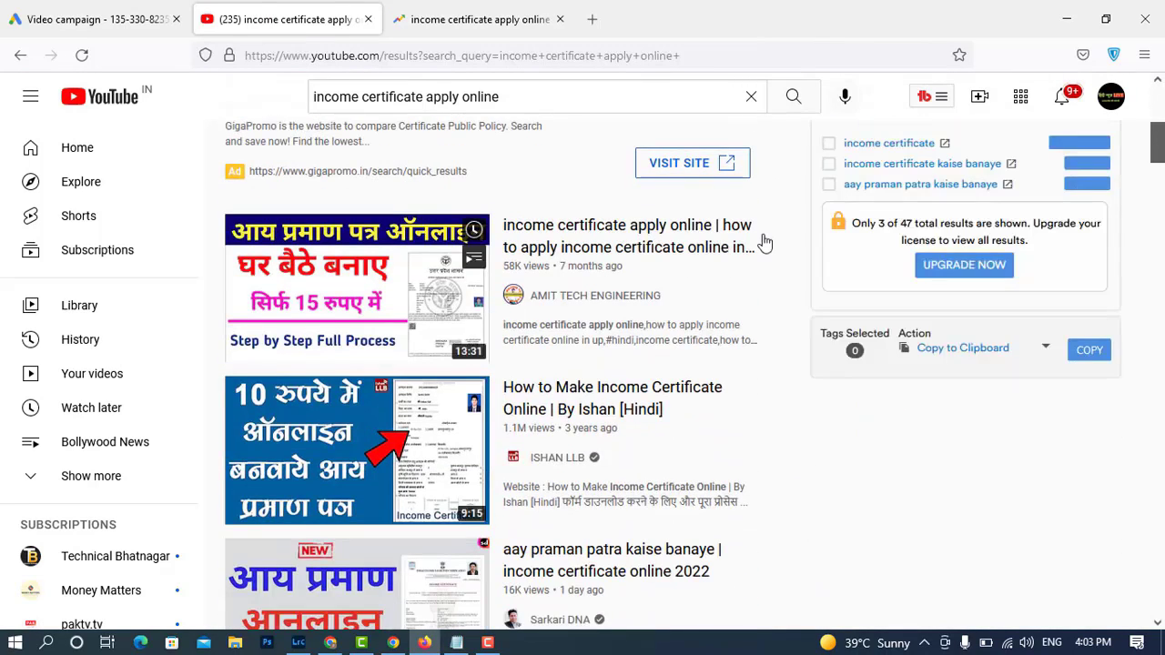
pyautogui.moveTo(765, 242)
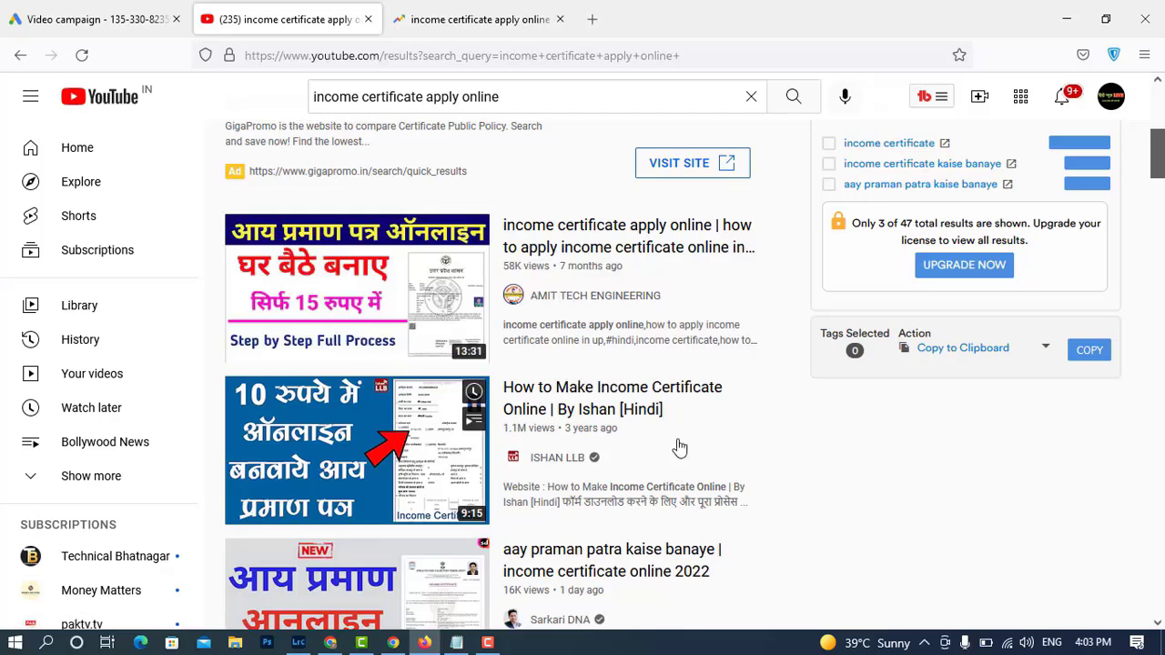
pyautogui.scroll(-3, 685, 440)
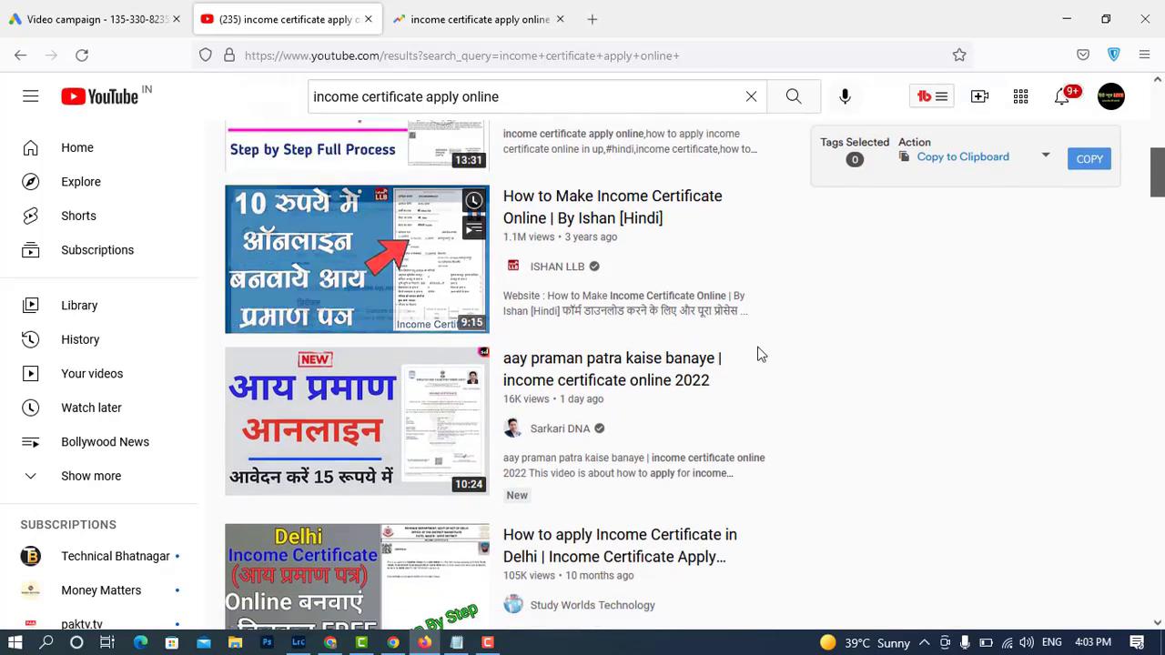
pyautogui.scroll(-3, 574, 302)
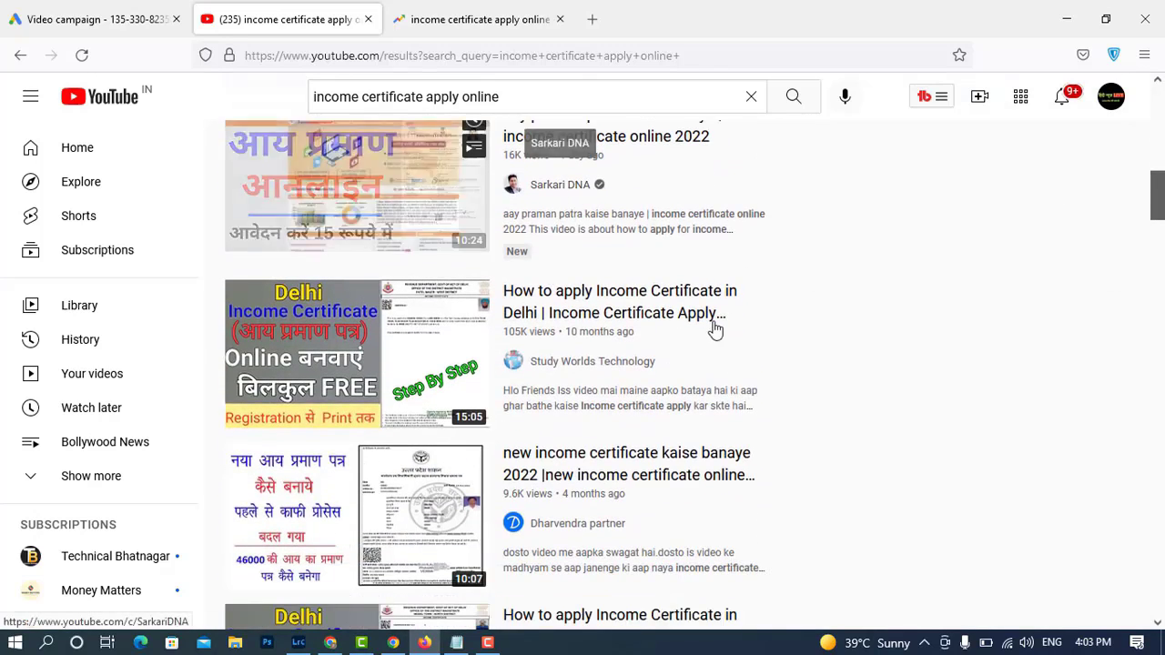
pyautogui.scroll(4, 715, 330)
pyautogui.scroll(5, 715, 330)
pyautogui.scroll(-3, 716, 330)
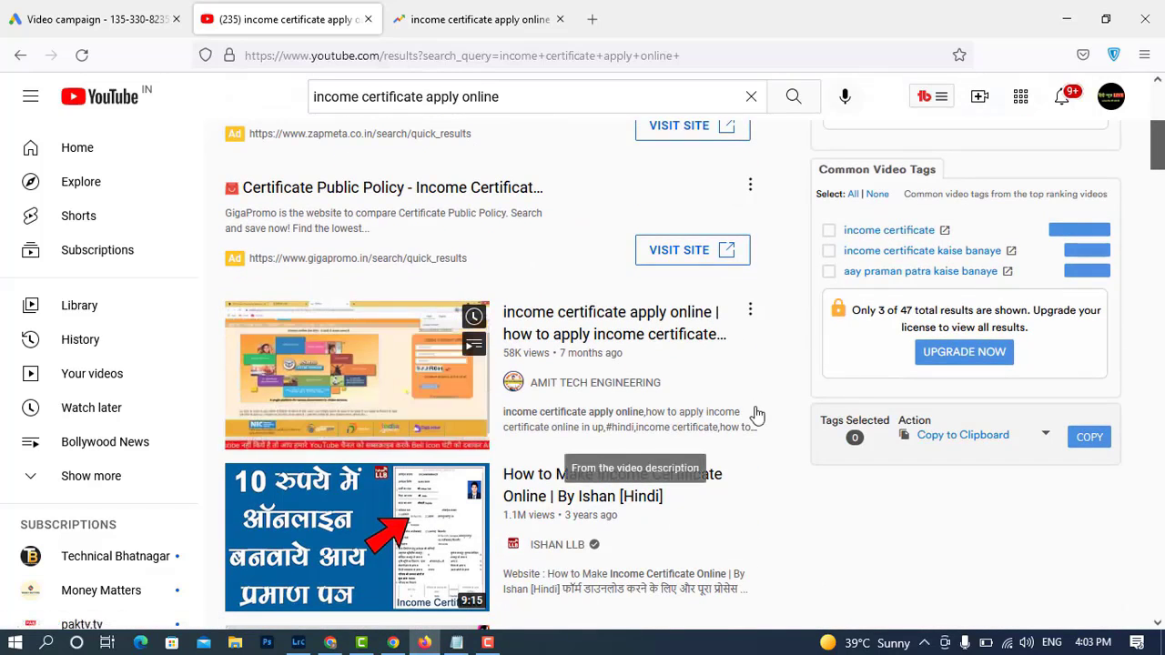
pyautogui.rightClick(615, 389)
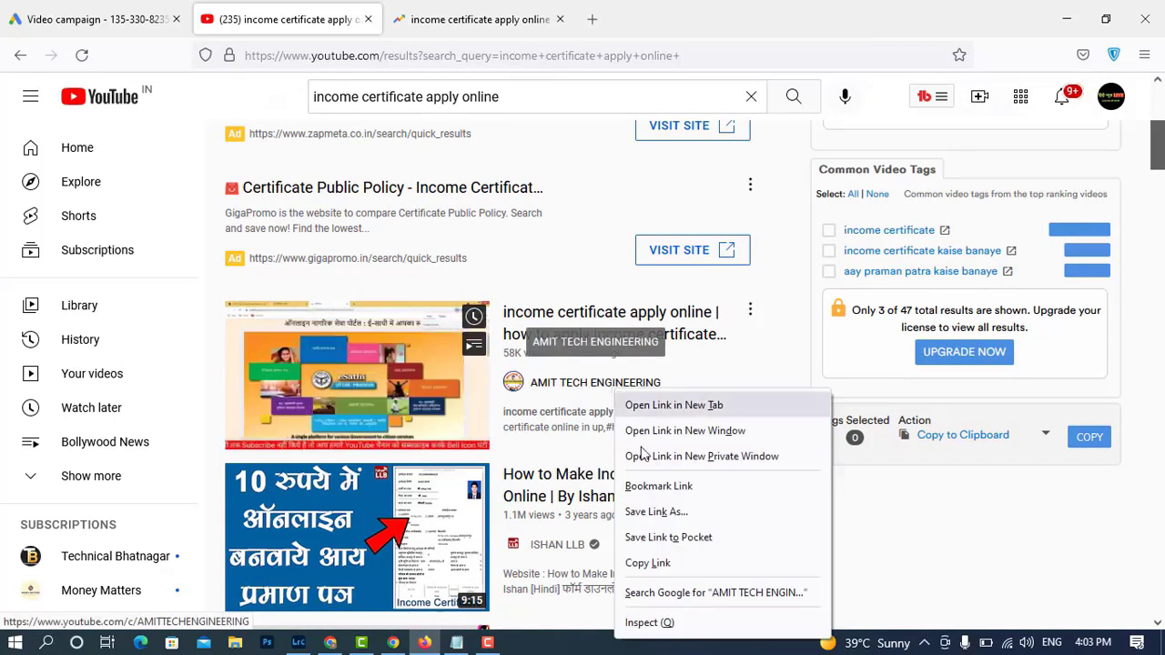
pyautogui.click(678, 564)
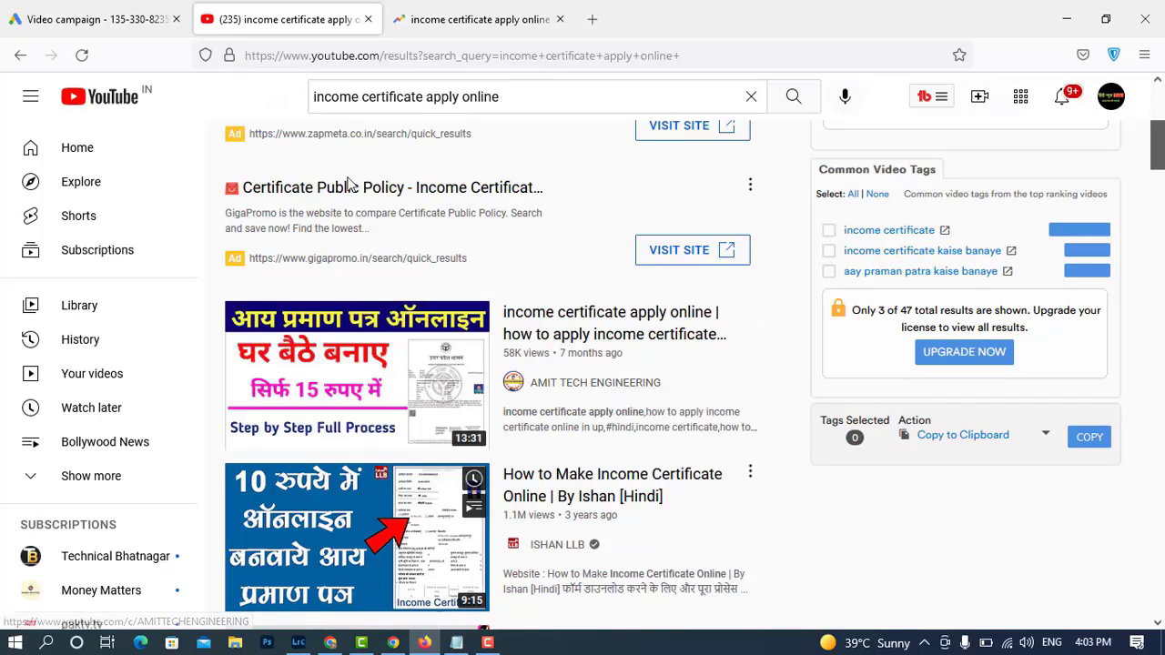
# - Switch to Google Ads, find the copied channel link among YouTube channels, and select AMIT TECH ENGINEERING as a placement
pyautogui.click(143, 19)
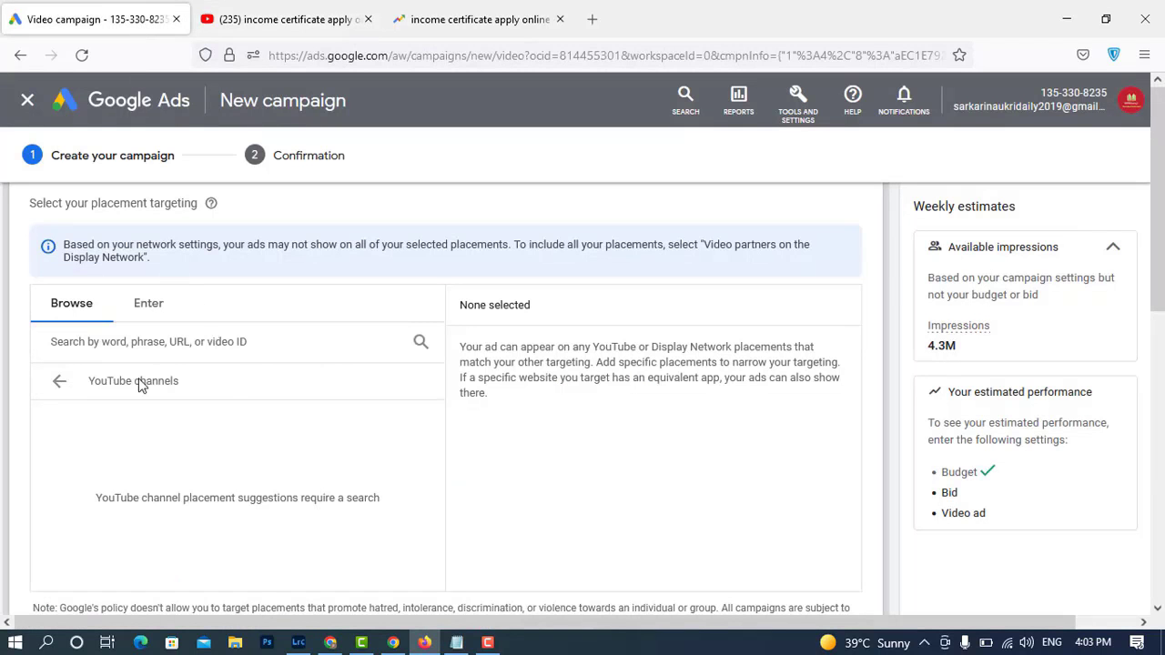
pyautogui.click(158, 346)
pyautogui.hotkey('ctrl', 'v')
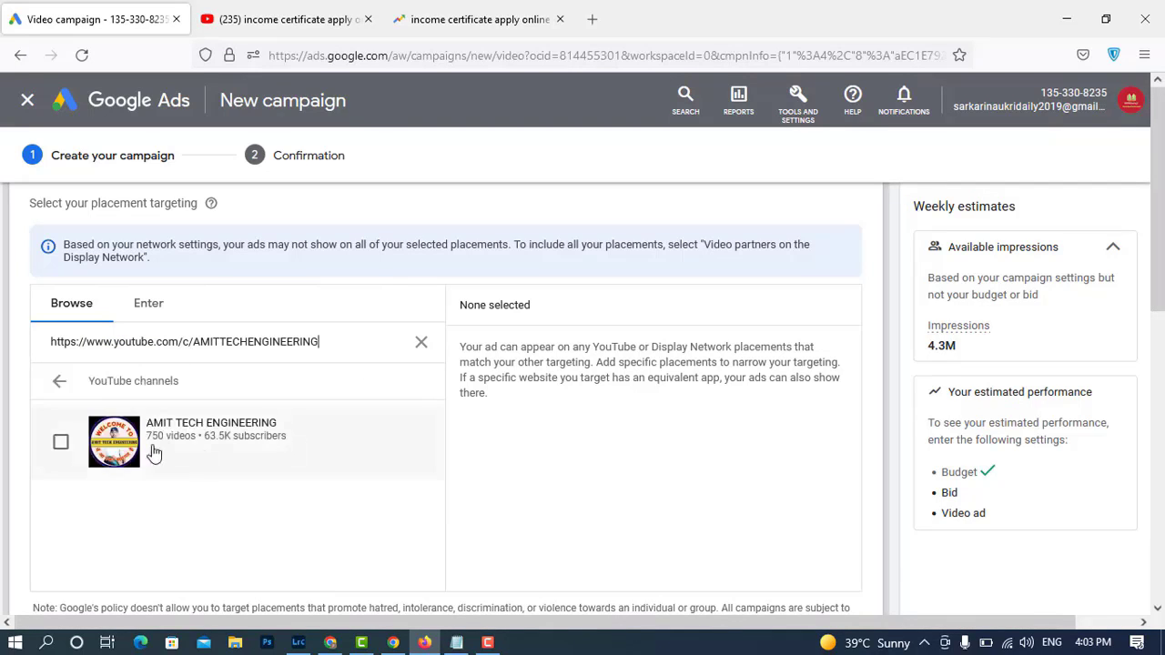
pyautogui.click(61, 443)
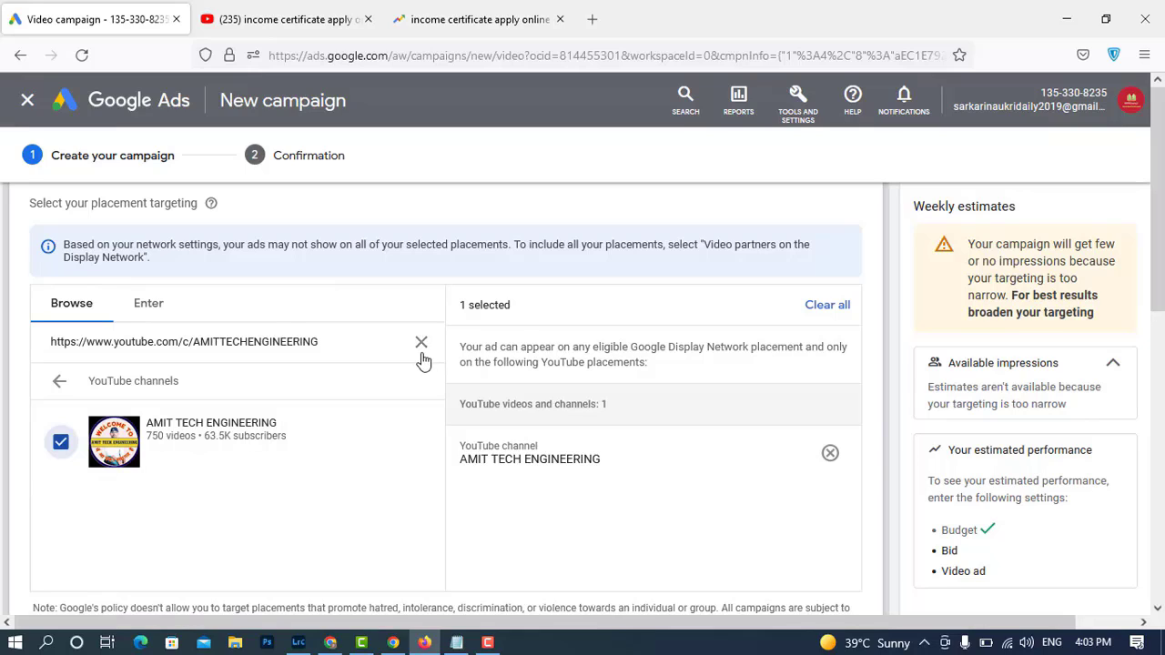
pyautogui.click(58, 386)
# - Glance at the YouTube search results and open the YouTube videos matching the AMIT TECH ENGINEERING link in the placement search
pyautogui.click(475, 20)
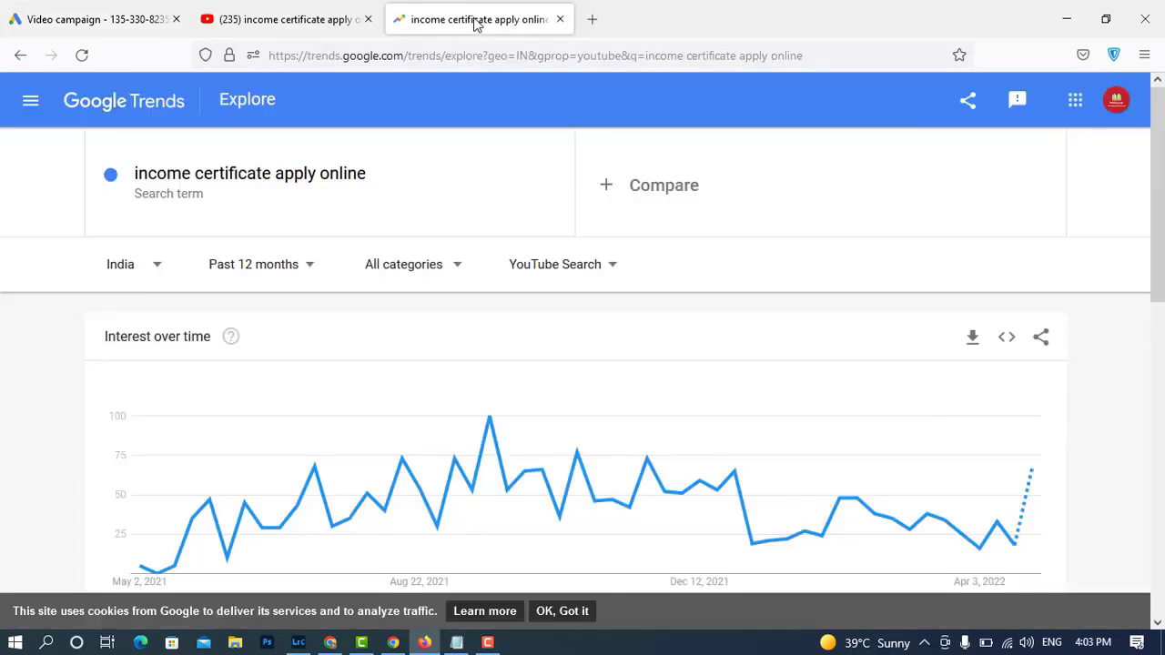
pyautogui.click(298, 9)
pyautogui.scroll(-2, 628, 355)
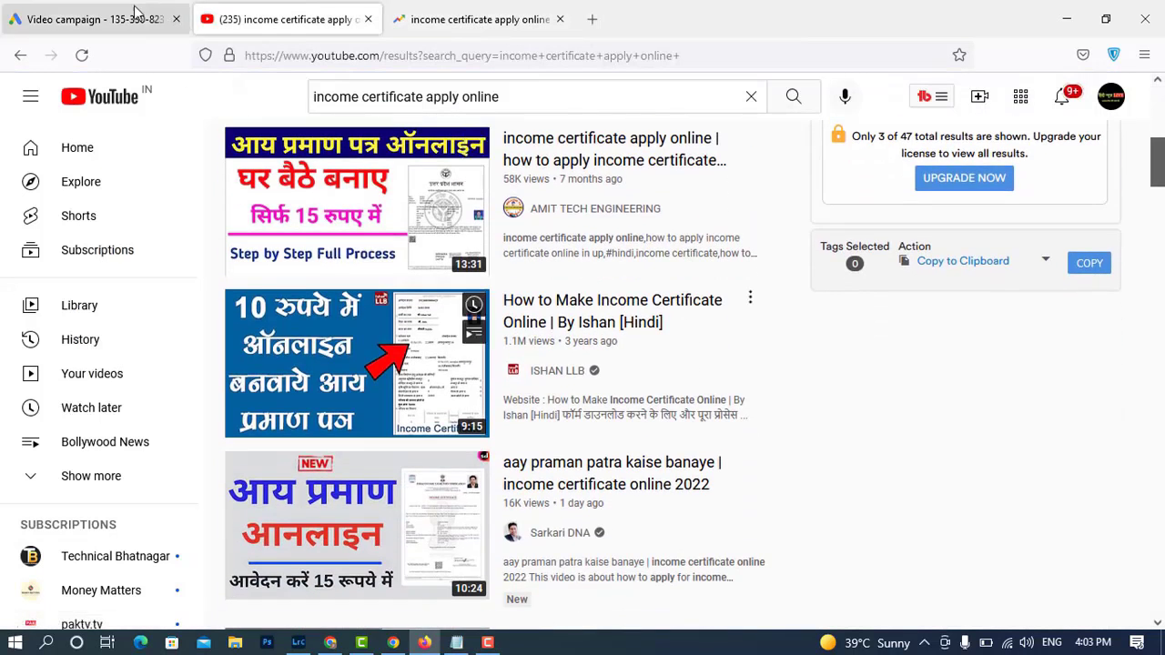
pyautogui.click(136, 18)
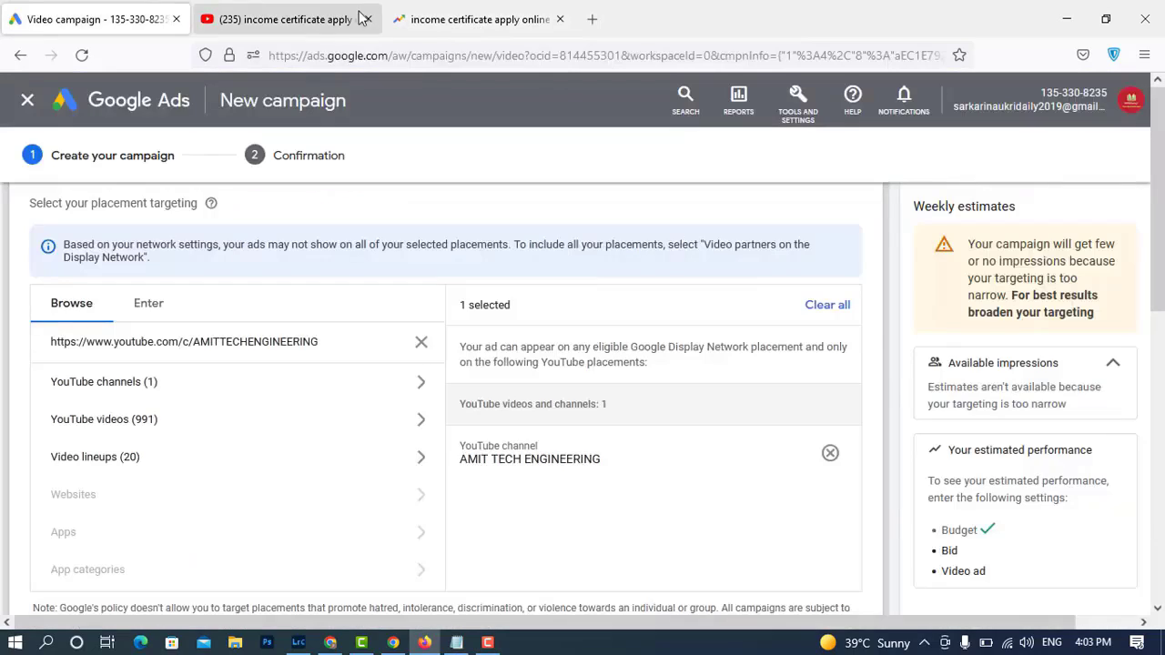
pyautogui.click(160, 424)
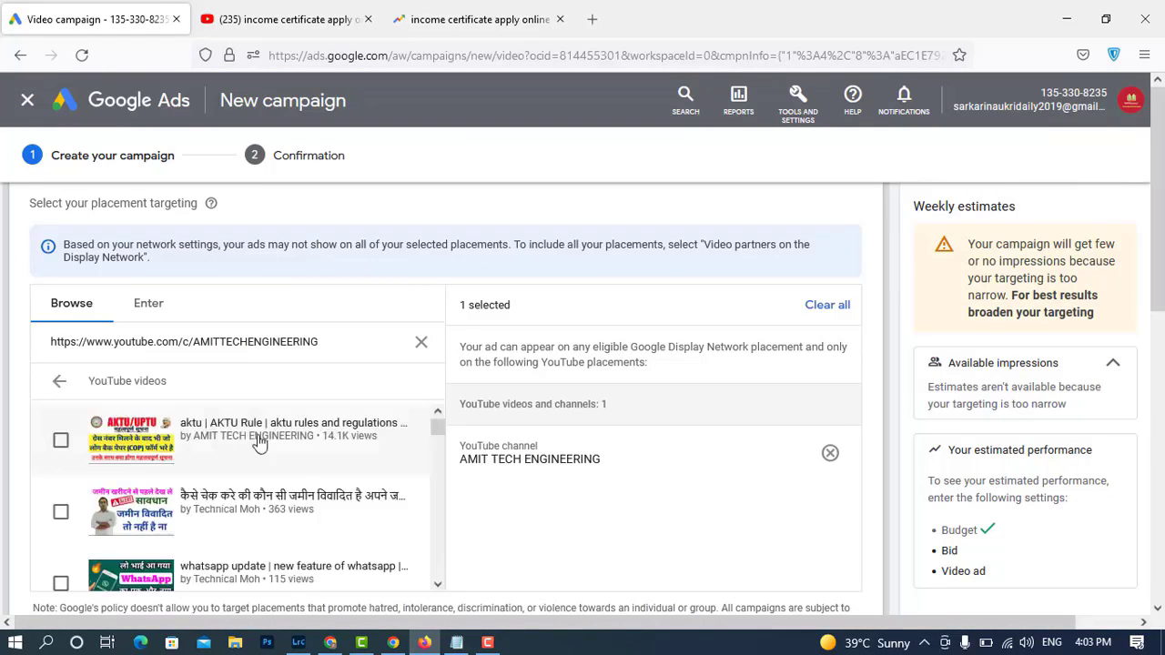
# - Copy the search phrase from YouTube and search the placements for "income certificate apply online" instead of the channel link
pyautogui.click(421, 344)
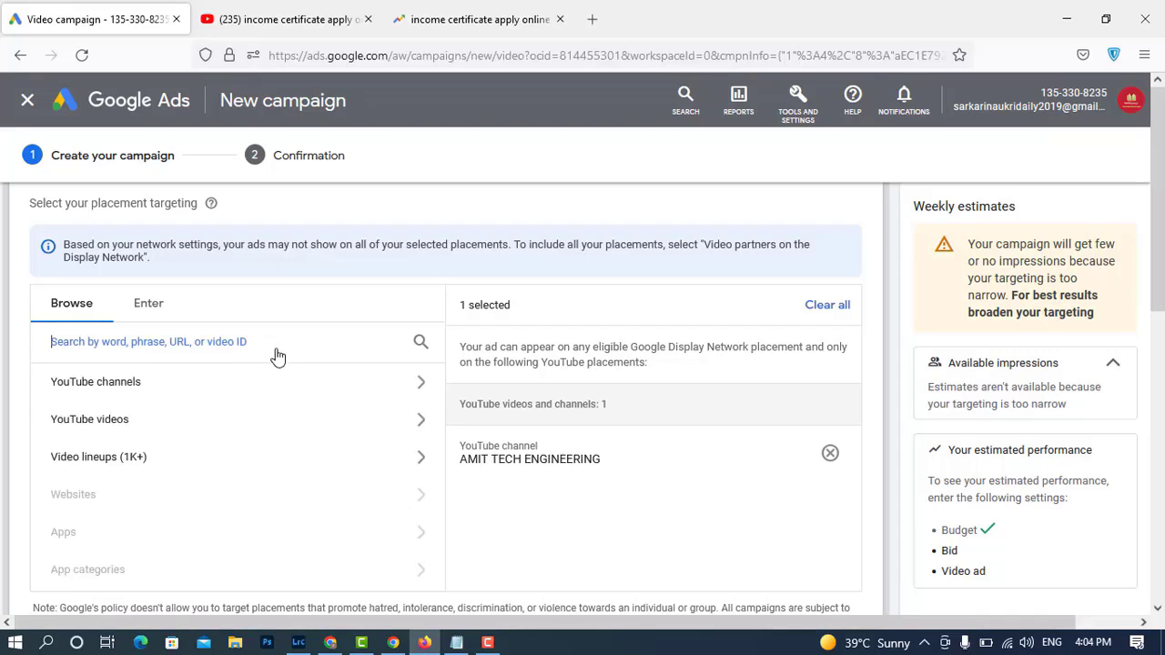
pyautogui.hotkey('ctrl', 'v')
pyautogui.press('Return')
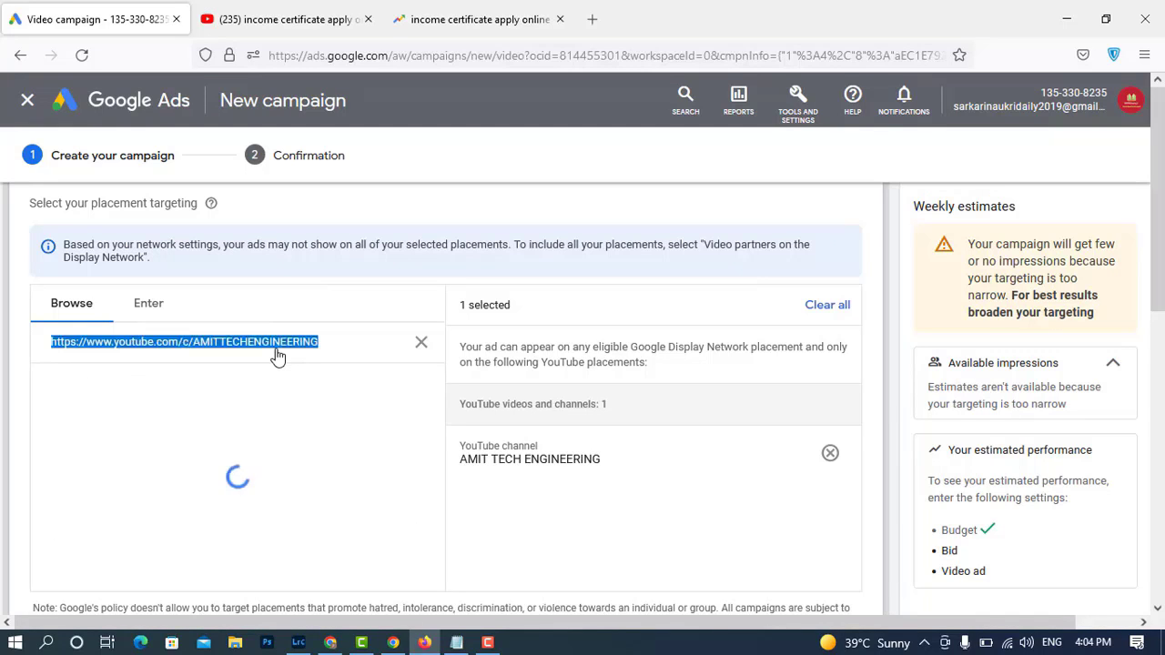
pyautogui.click(428, 20)
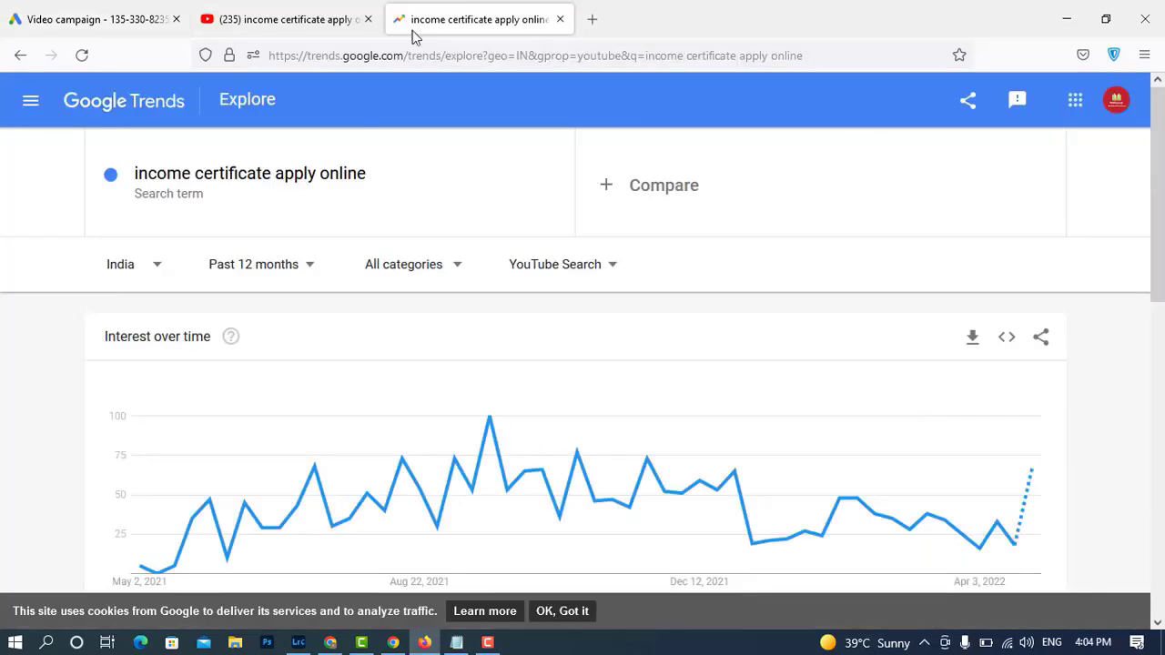
pyautogui.click(307, 16)
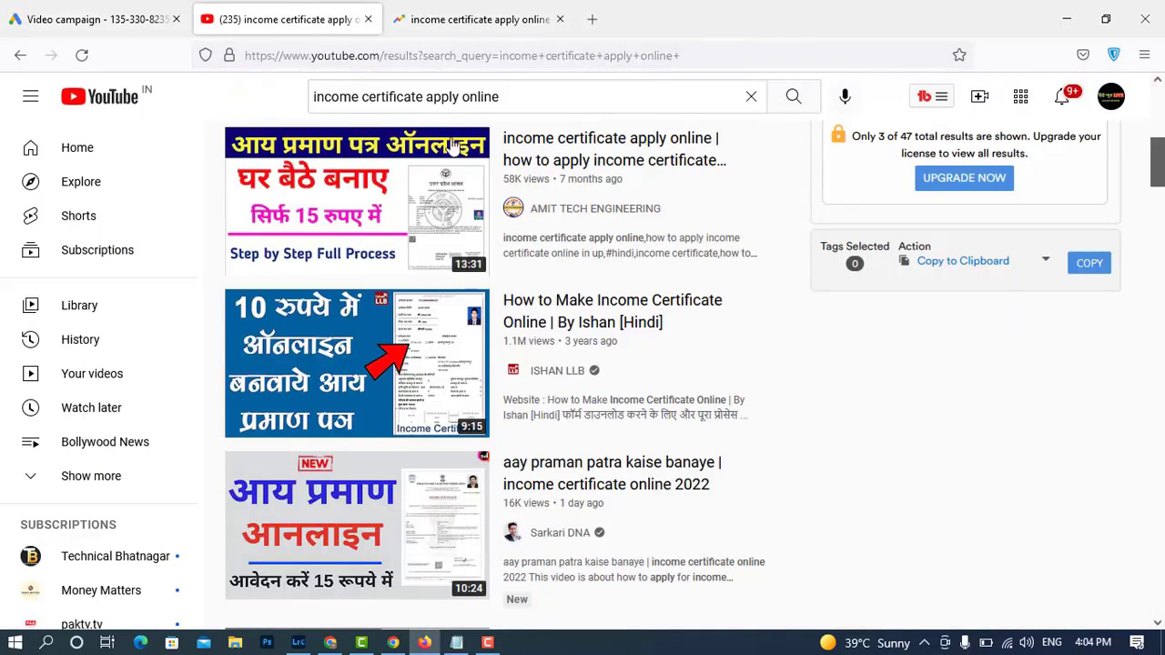
pyautogui.click(517, 100)
pyautogui.tripleClick(518, 101)
pyautogui.hotkey('ctrl', 'c')
pyautogui.click(91, 19)
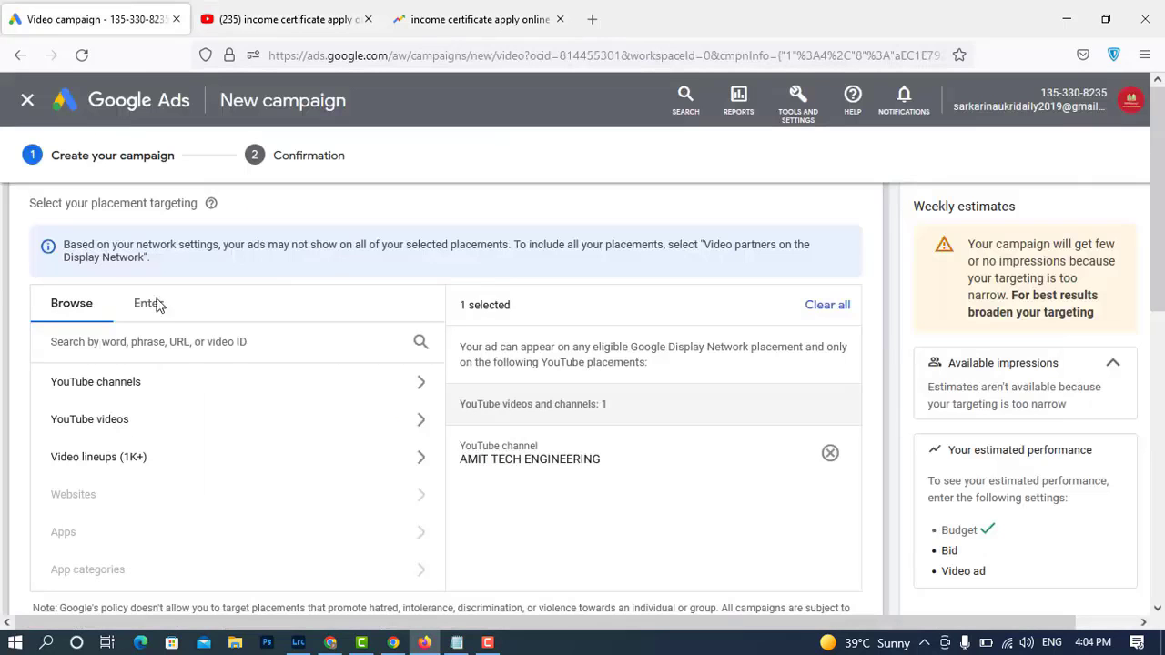
pyautogui.hotkey('ctrl', 'v')
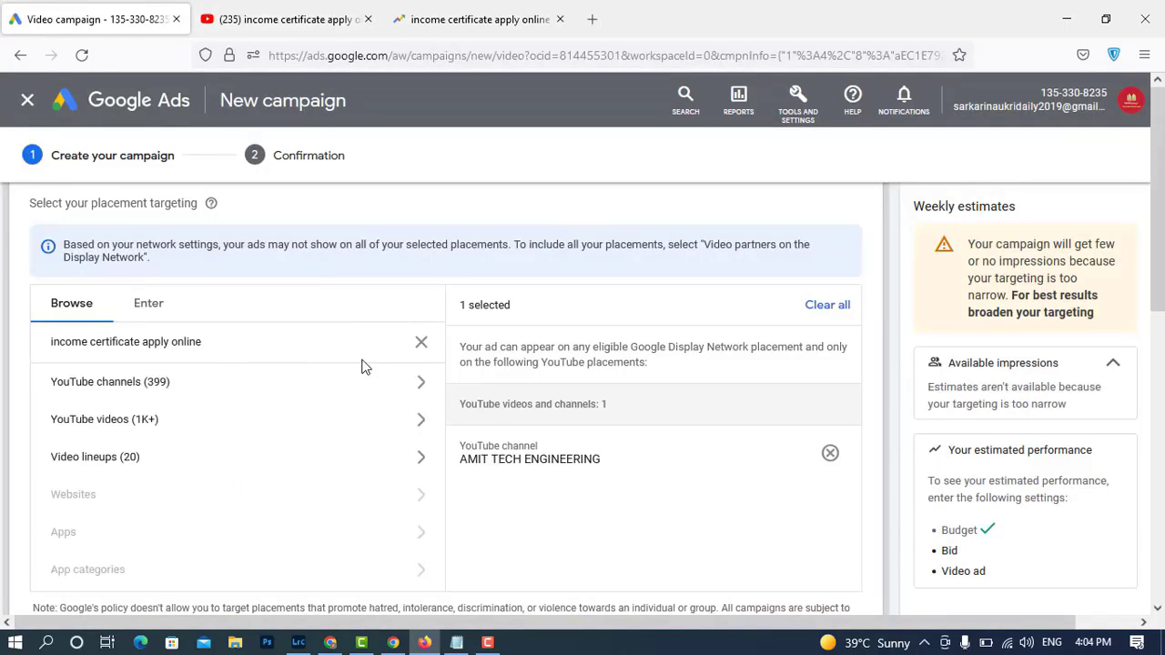
# - Examine the YouTube videos offered as placements for "income certificate apply online" without selecting any
pyautogui.click(312, 419)
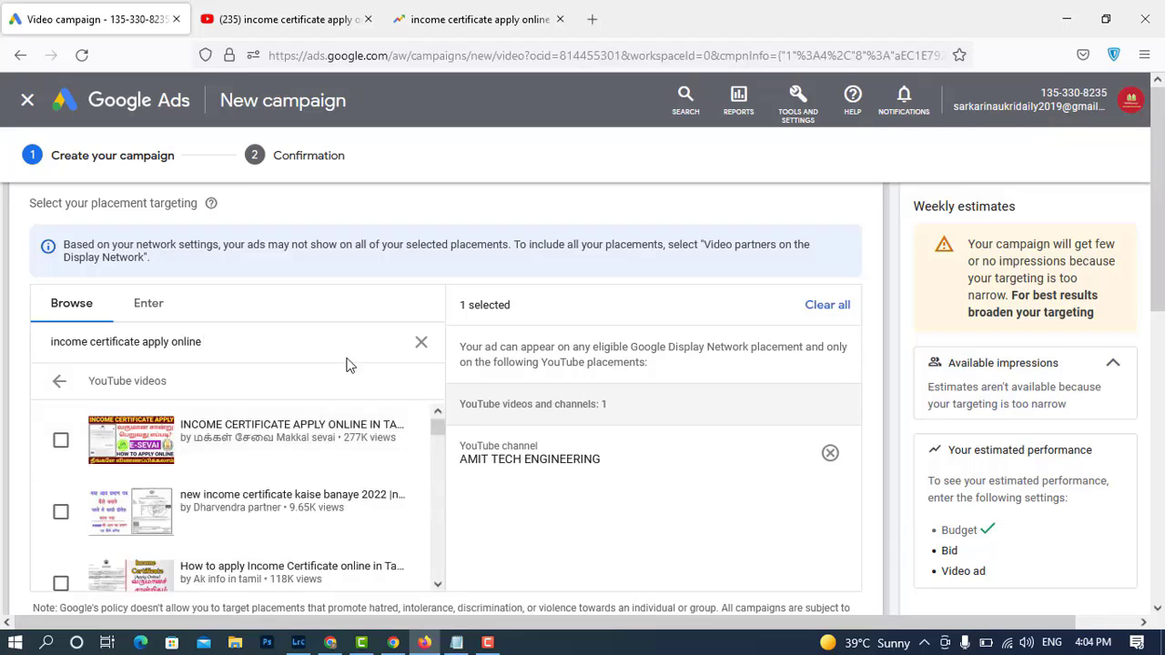
pyautogui.scroll(-1, 352, 437)
pyautogui.scroll(-2, 369, 395)
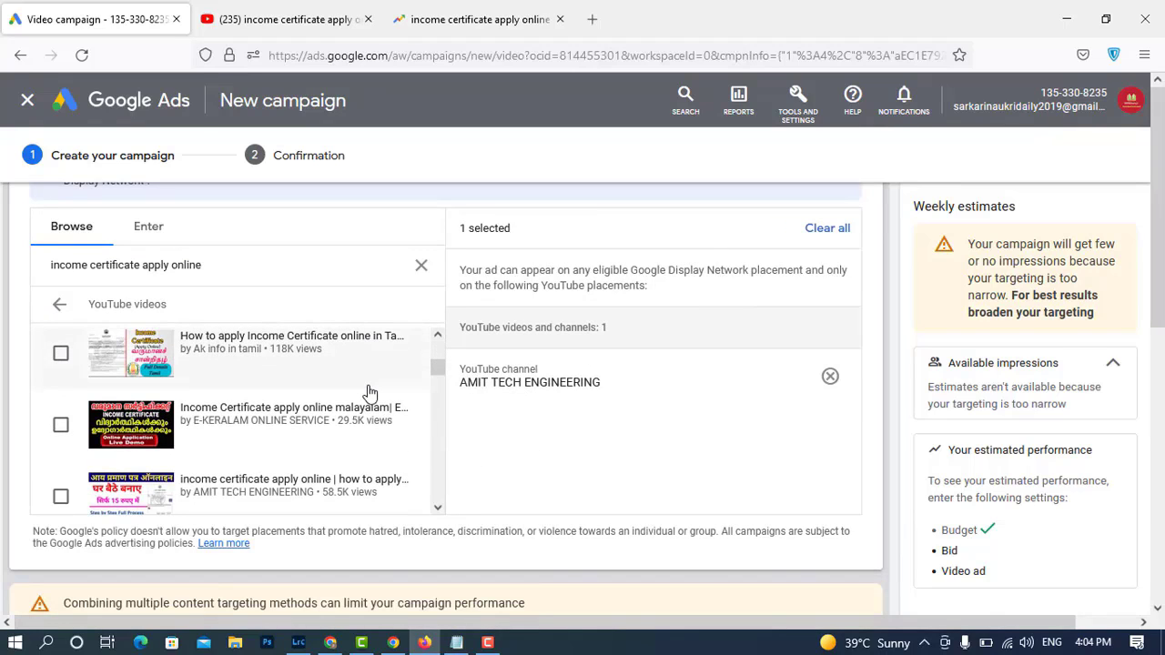
pyautogui.scroll(-2, 369, 392)
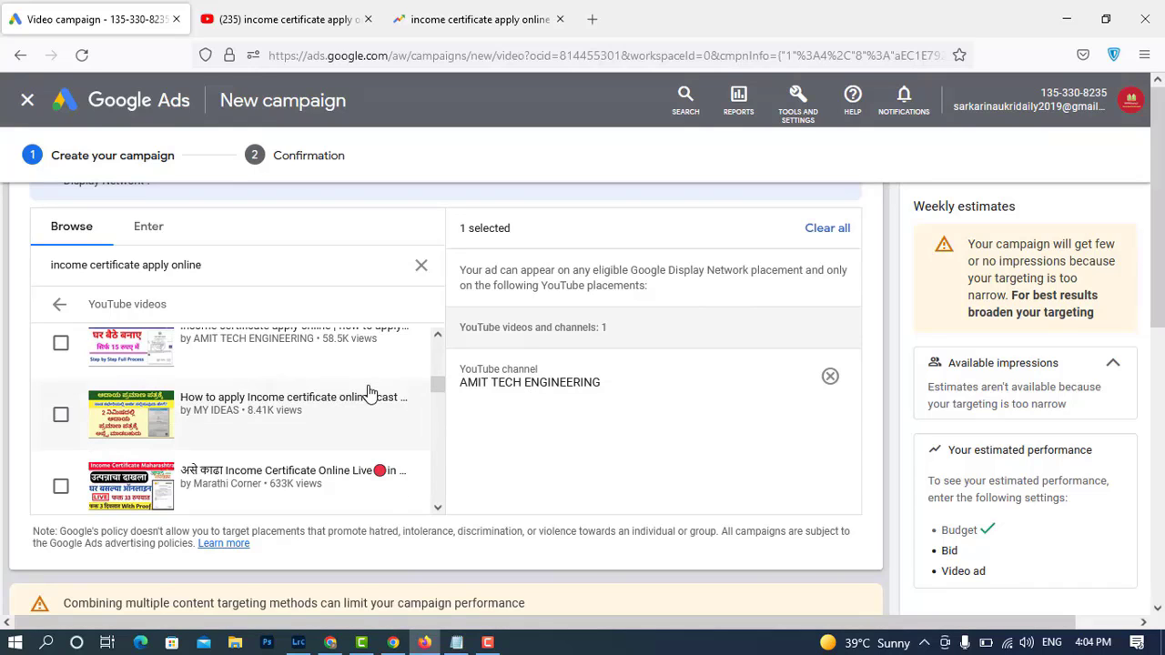
pyautogui.scroll(4, 369, 392)
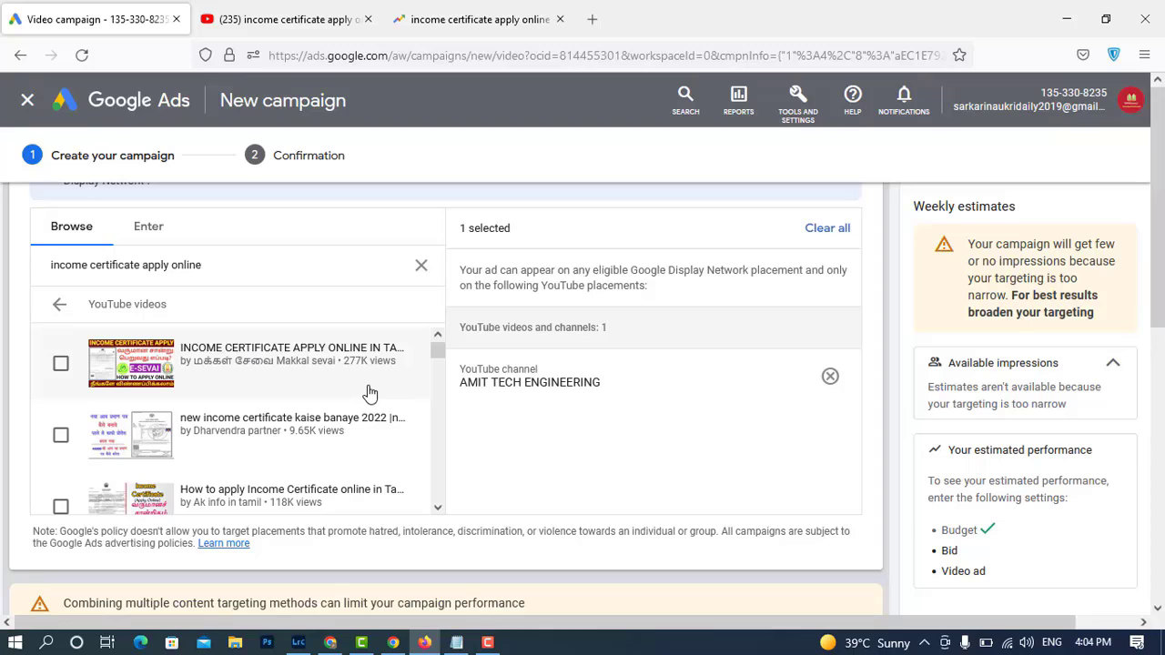
pyautogui.scroll(-3, 370, 393)
pyautogui.scroll(6, 373, 395)
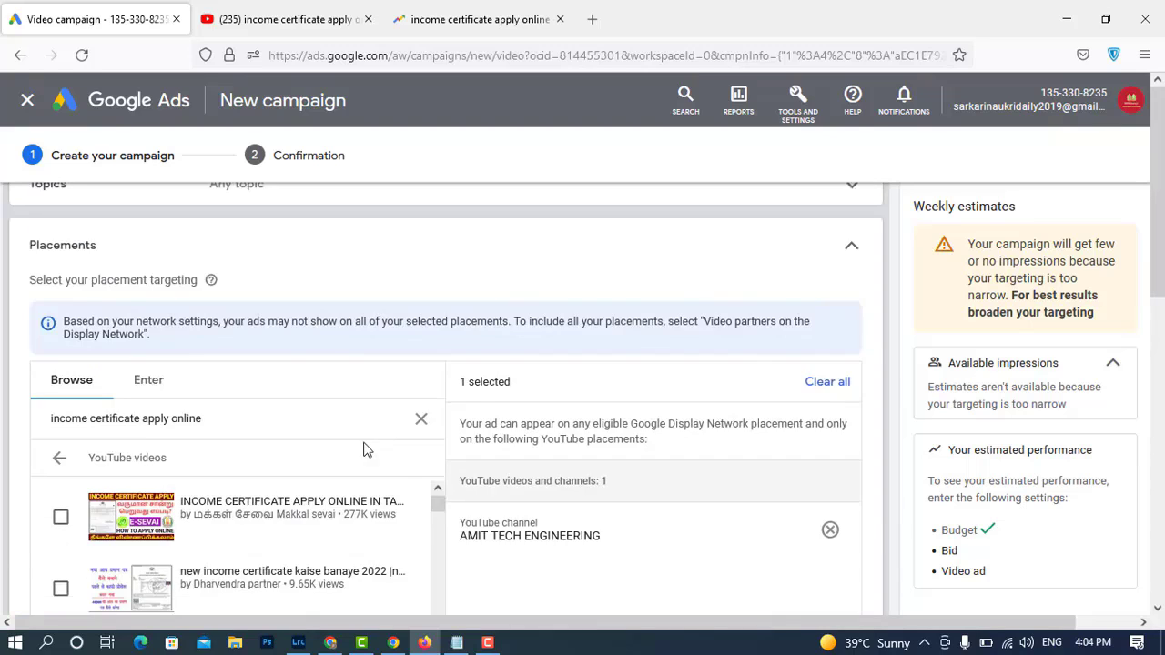
pyautogui.scroll(-5, 364, 450)
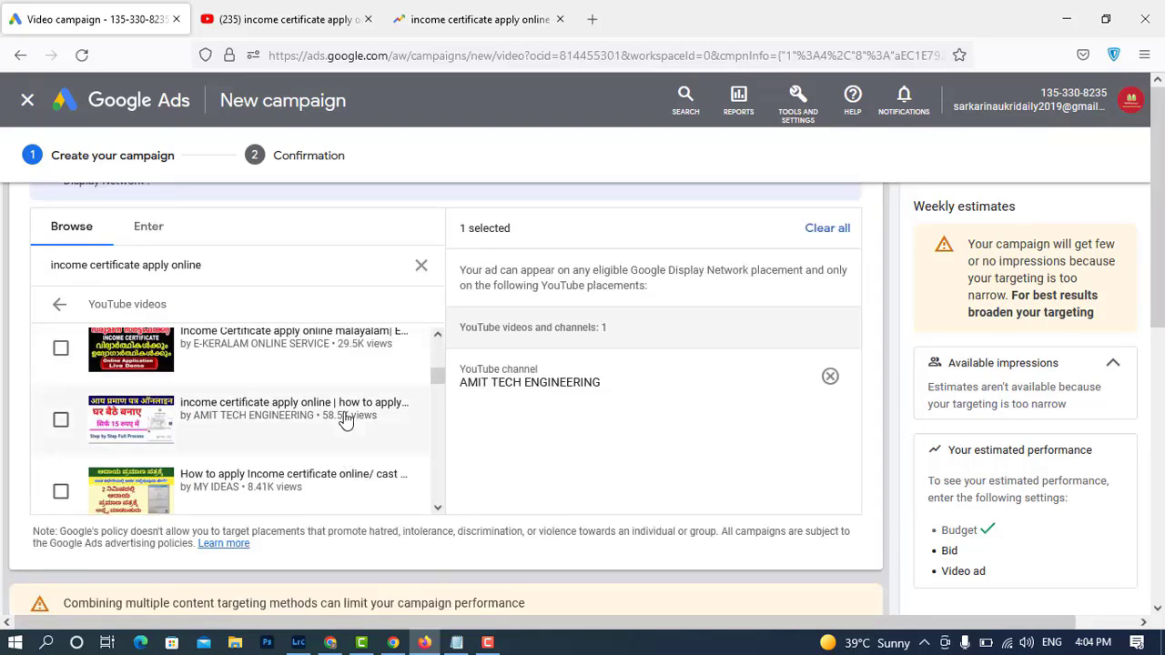
pyautogui.scroll(-2, 346, 418)
pyautogui.scroll(4, 346, 416)
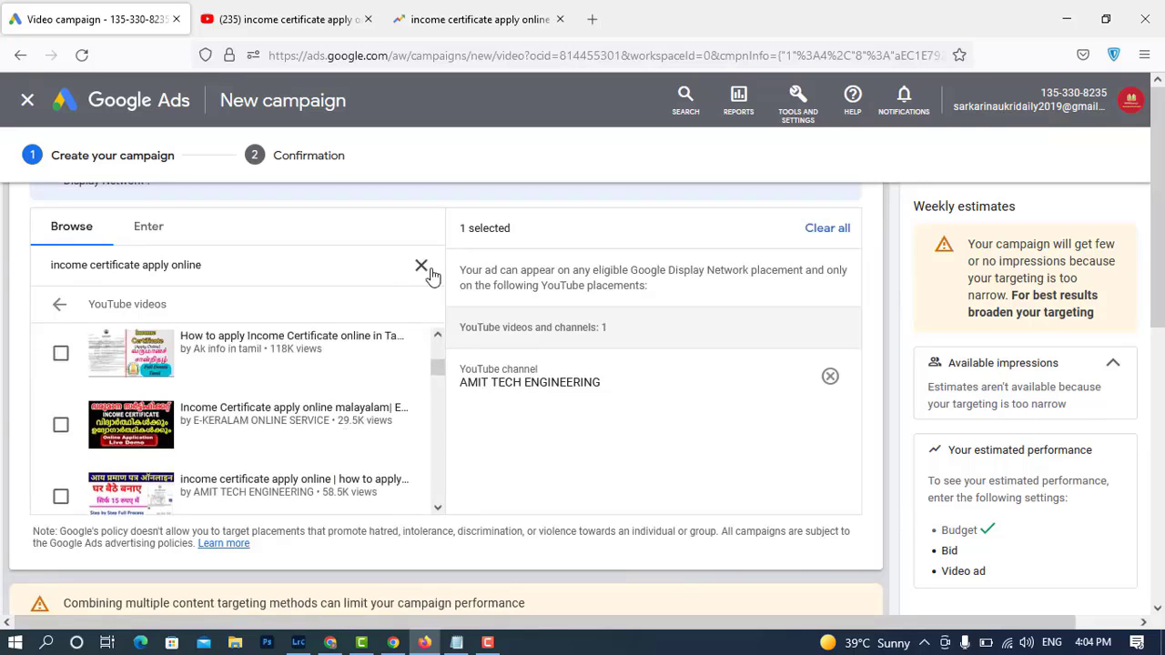
# - Return to the YouTube results and copy the Sarkari DNA channel link from the "aay praman patra kaise banaye" video
pyautogui.click(306, 20)
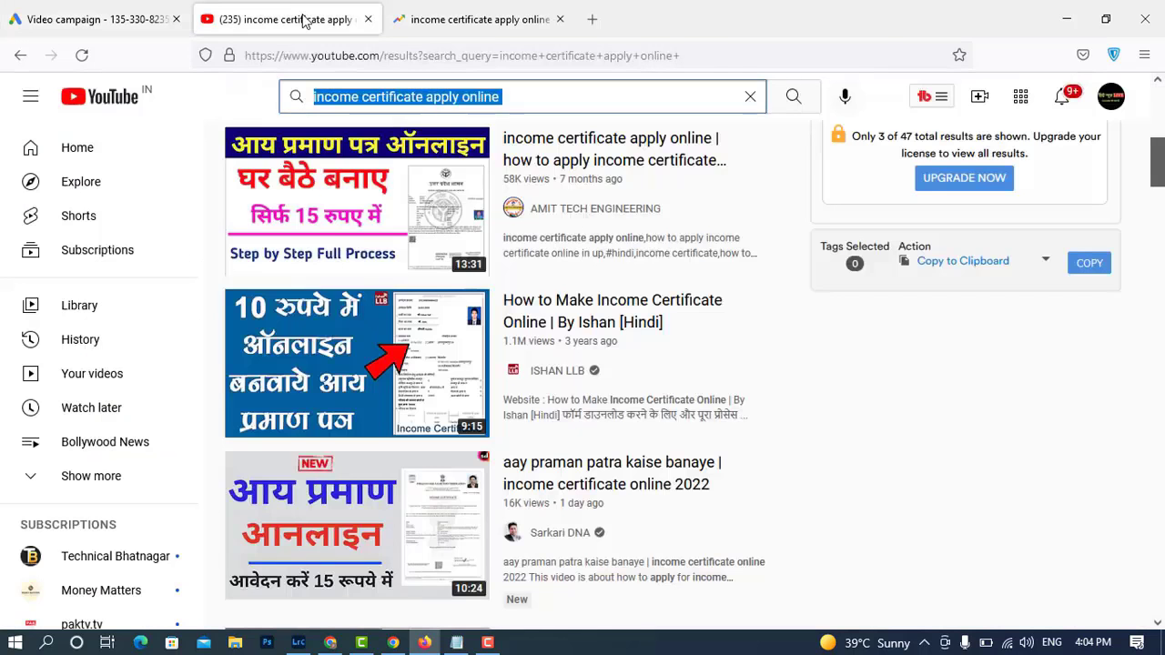
pyautogui.scroll(4, 892, 411)
pyautogui.click(800, 285)
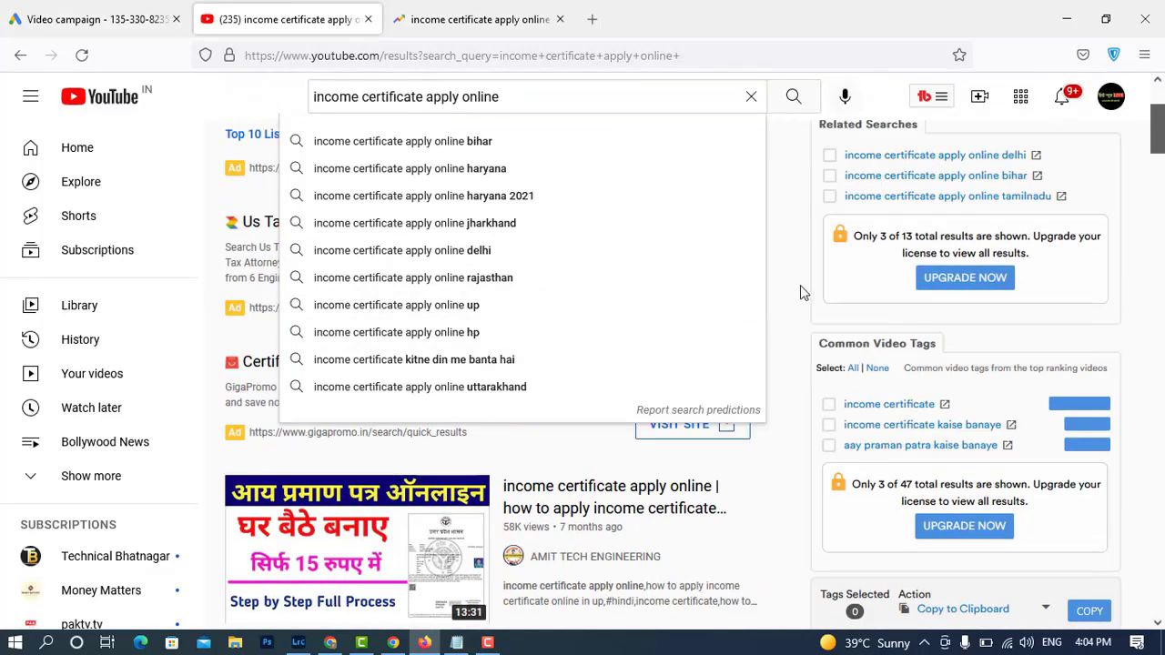
pyautogui.scroll(-2, 792, 359)
pyautogui.scroll(-4, 789, 366)
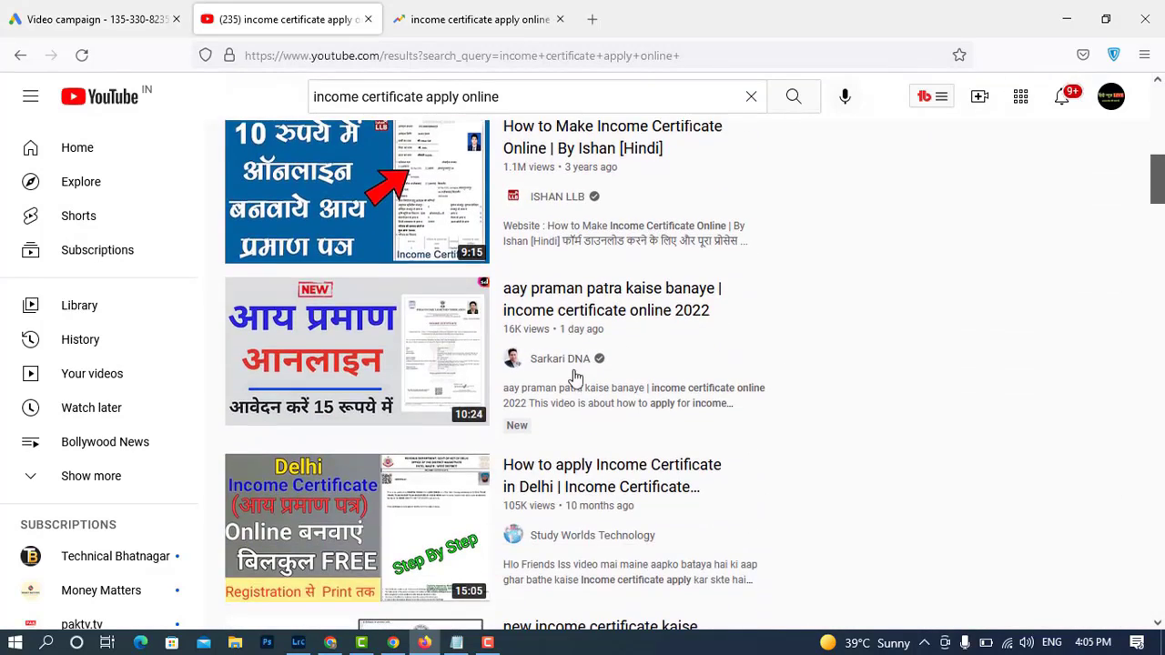
pyautogui.rightClick(577, 368)
pyautogui.click(629, 543)
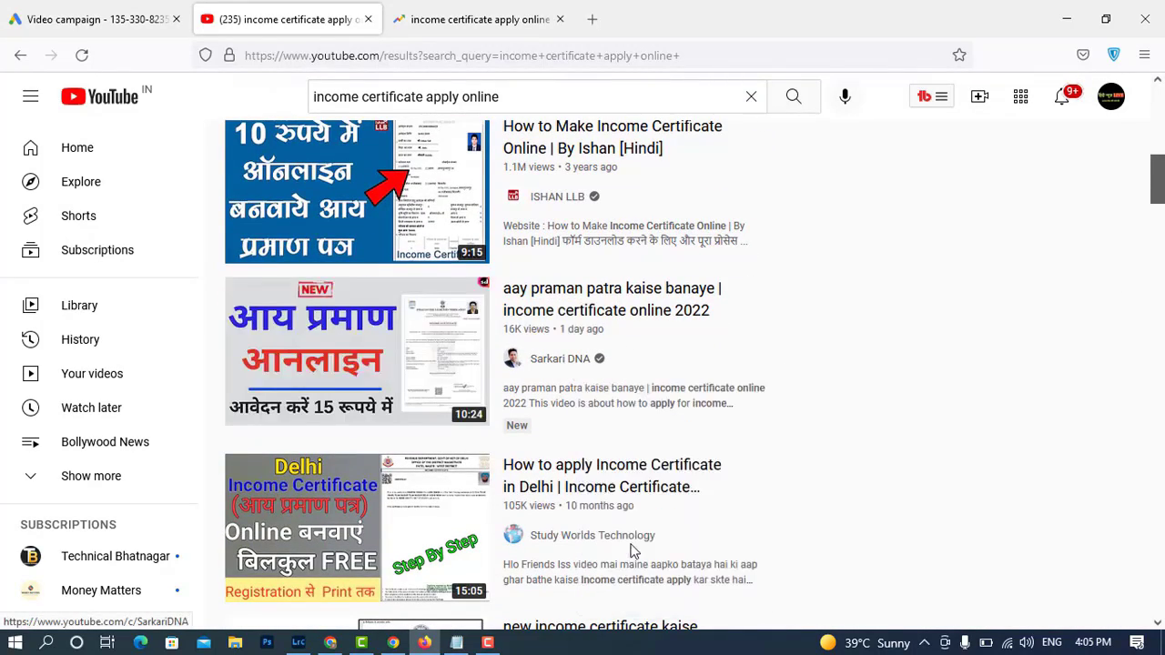
# - Search the Google Ads placements for the copied link and select the Sarkari DNA YouTube channel
pyautogui.click(100, 19)
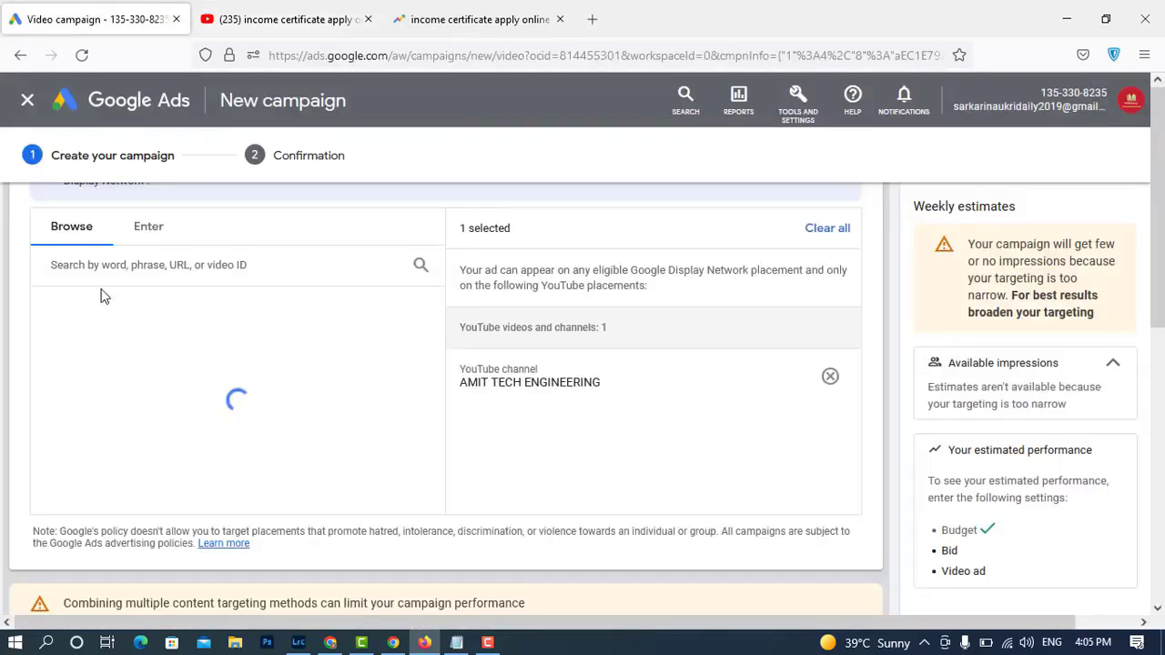
pyautogui.scroll(3, 172, 293)
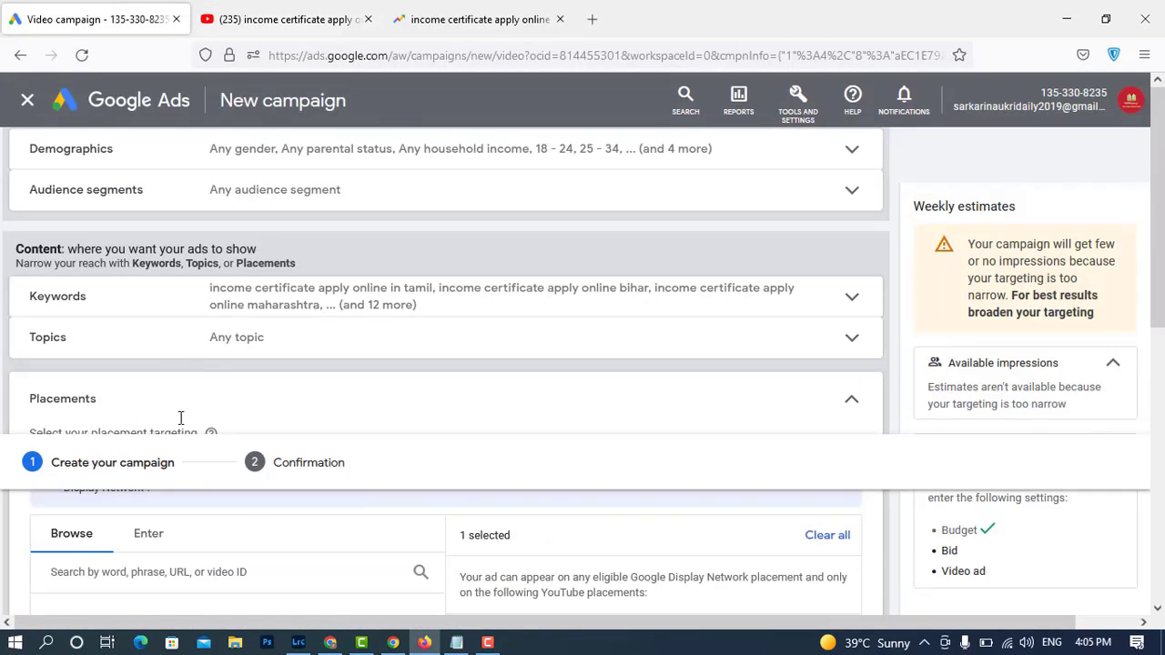
pyautogui.scroll(-2, 179, 426)
pyautogui.scroll(4, 175, 433)
pyautogui.scroll(-1, 170, 469)
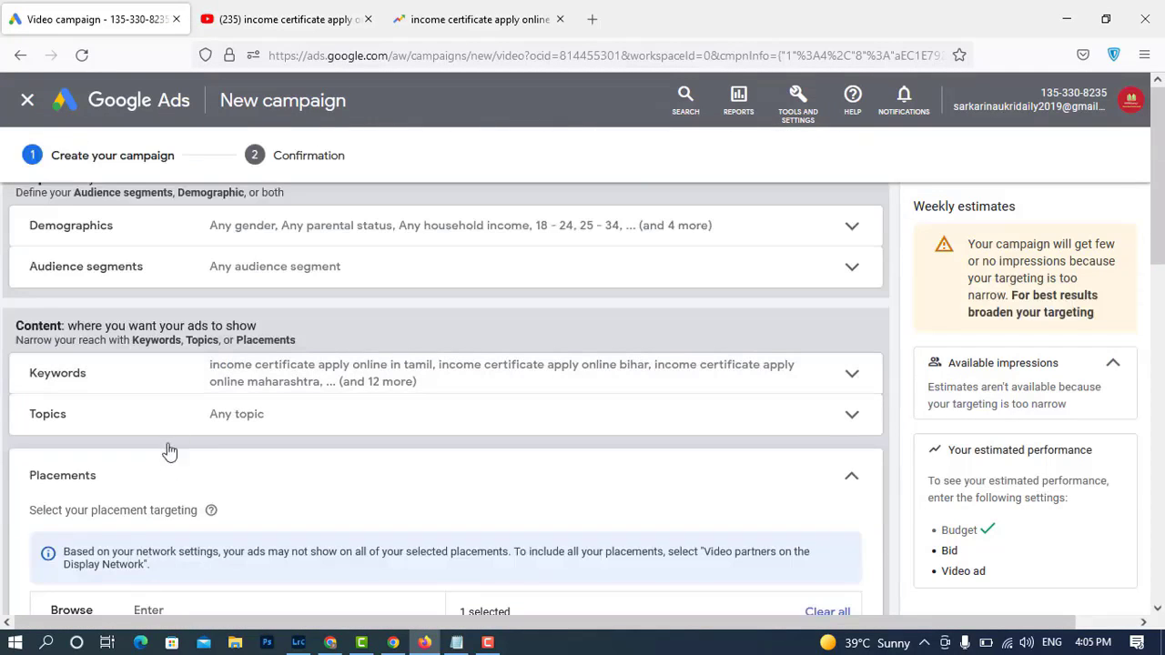
pyautogui.scroll(-3, 235, 424)
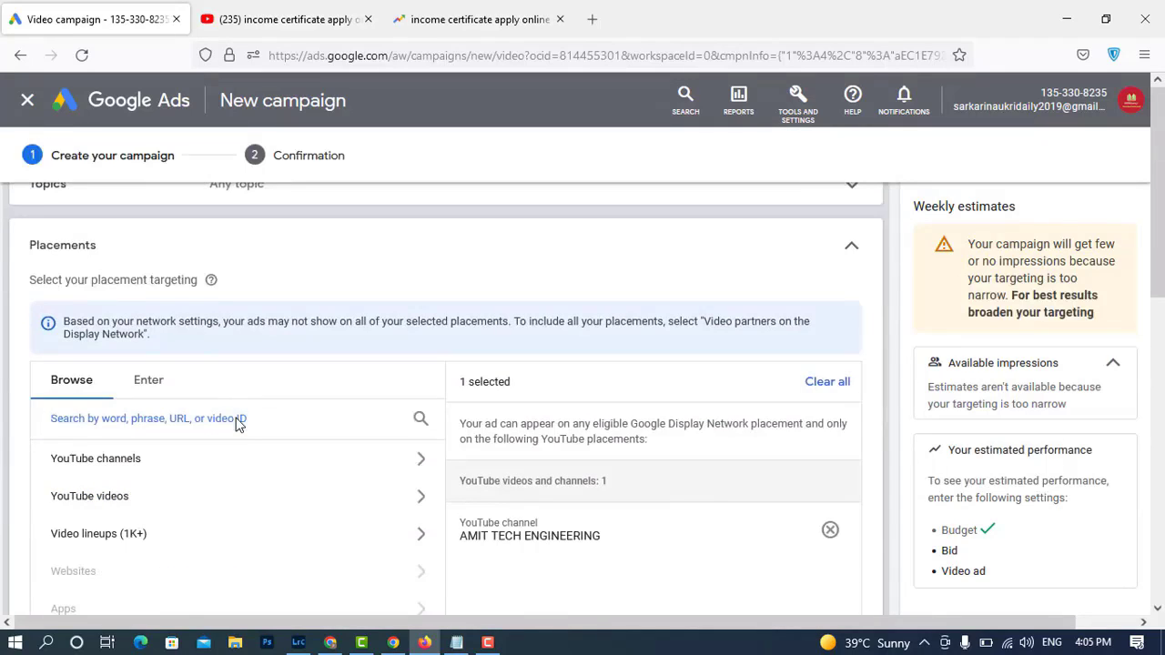
pyautogui.click(238, 418)
pyautogui.hotkey('ctrl', 'v')
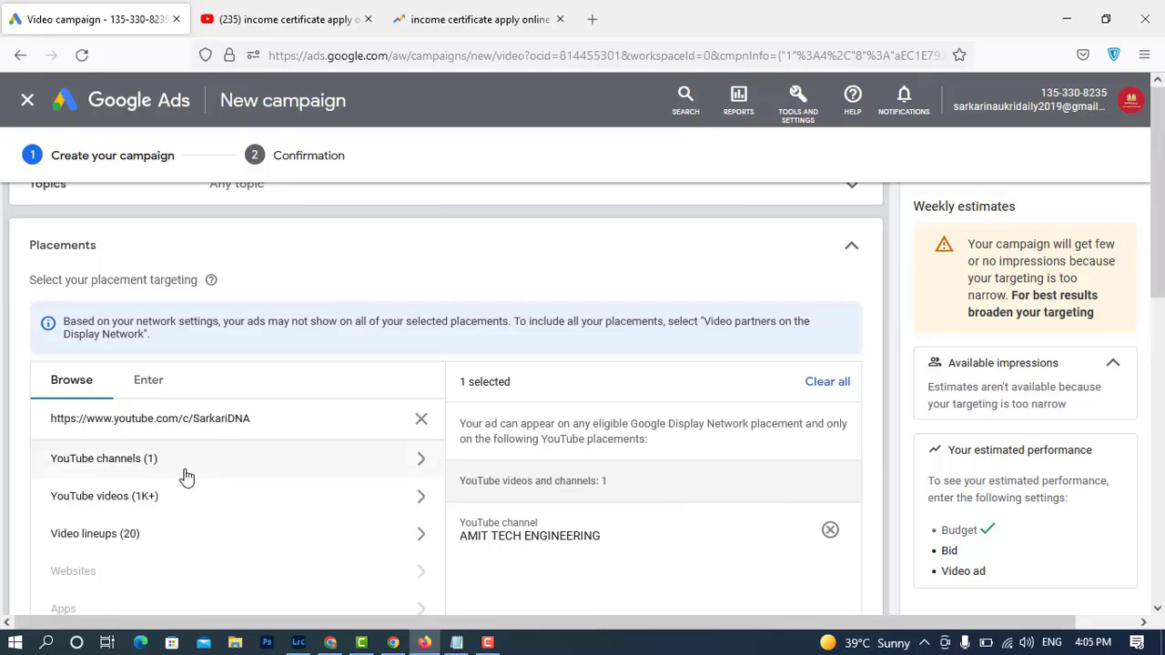
pyautogui.click(186, 475)
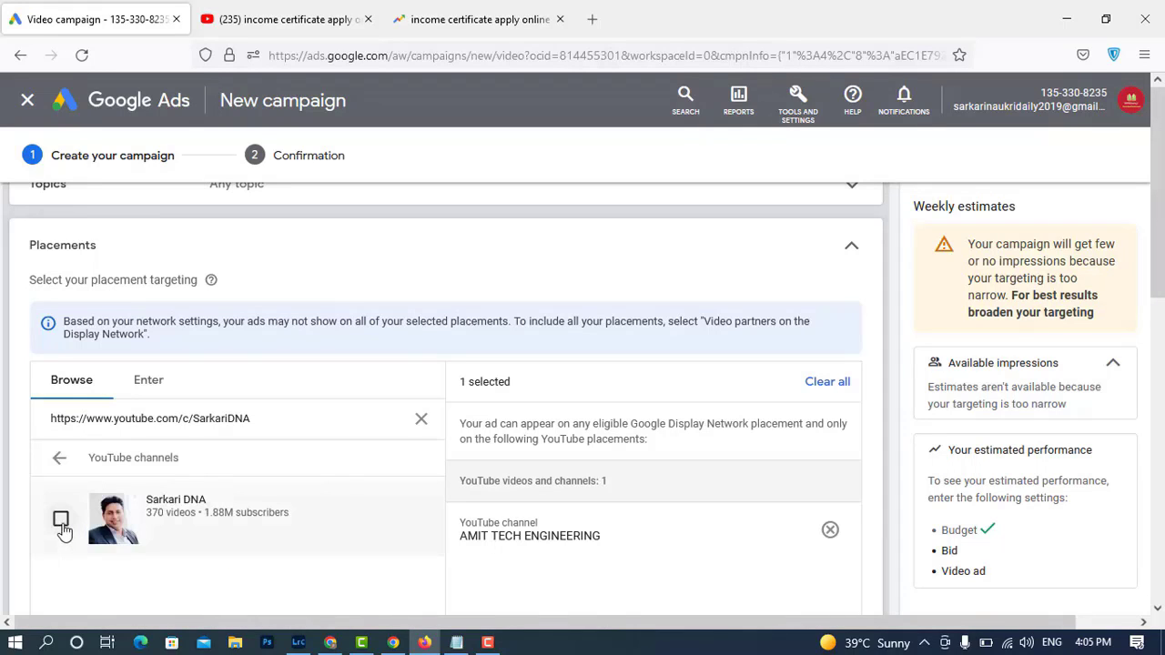
pyautogui.click(347, 494)
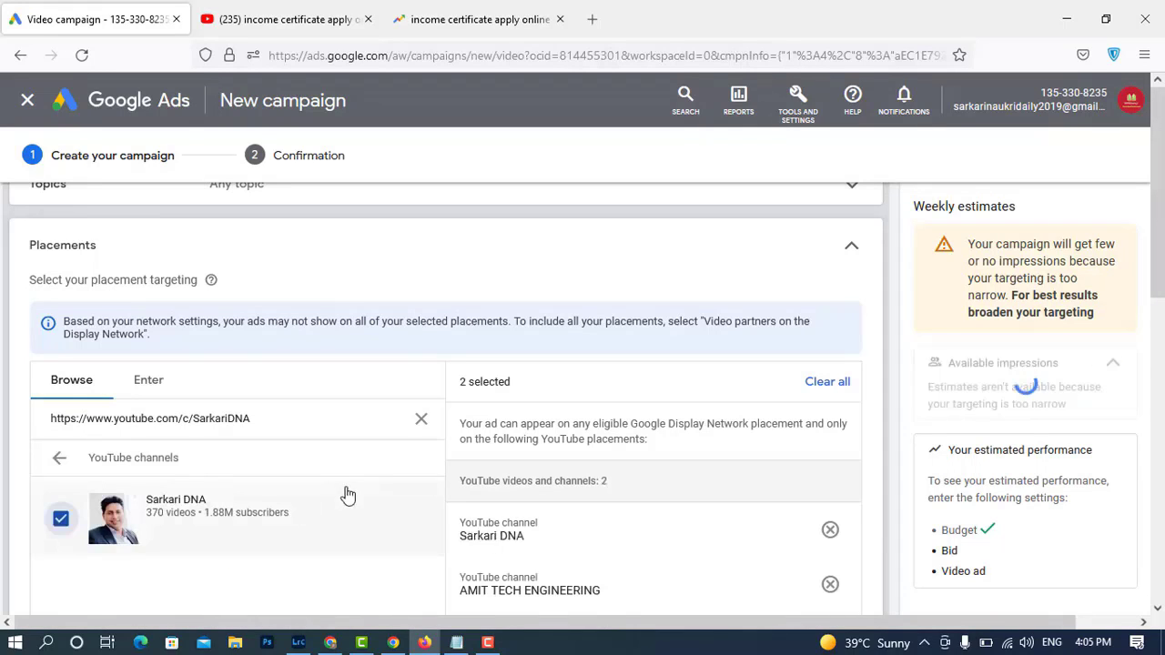
# - Back in the YouTube results, copy the channel link of the "How to Make Income Certificate Online" video by ISHAN LLB
pyautogui.click(316, 10)
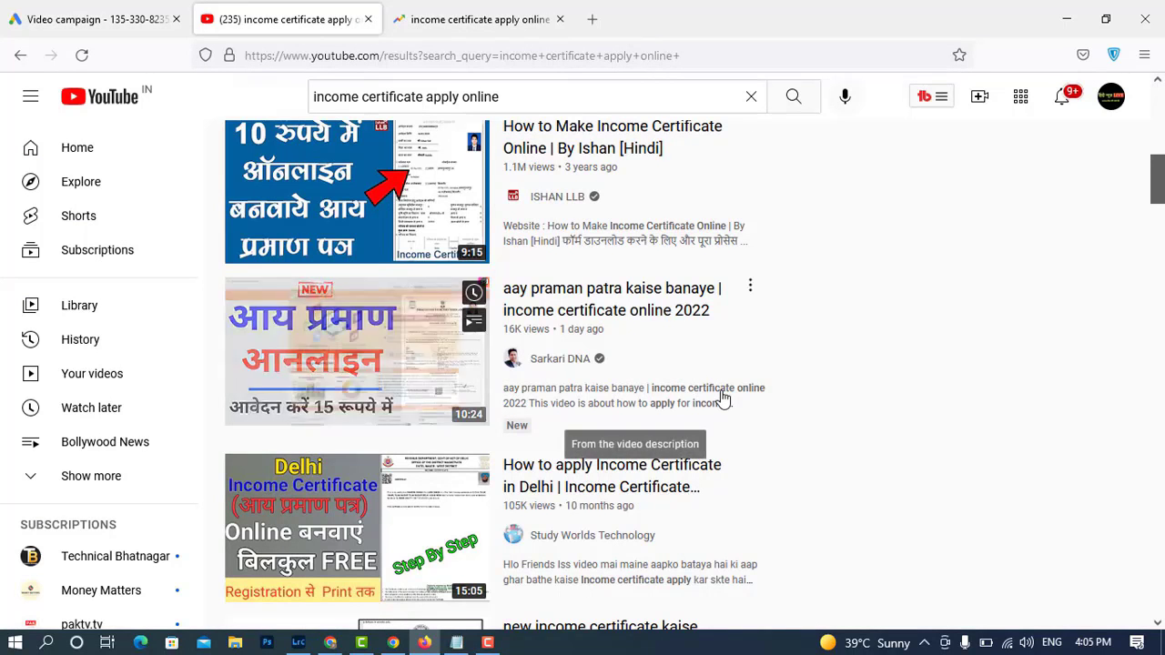
pyautogui.scroll(-2, 827, 377)
pyautogui.scroll(4, 830, 369)
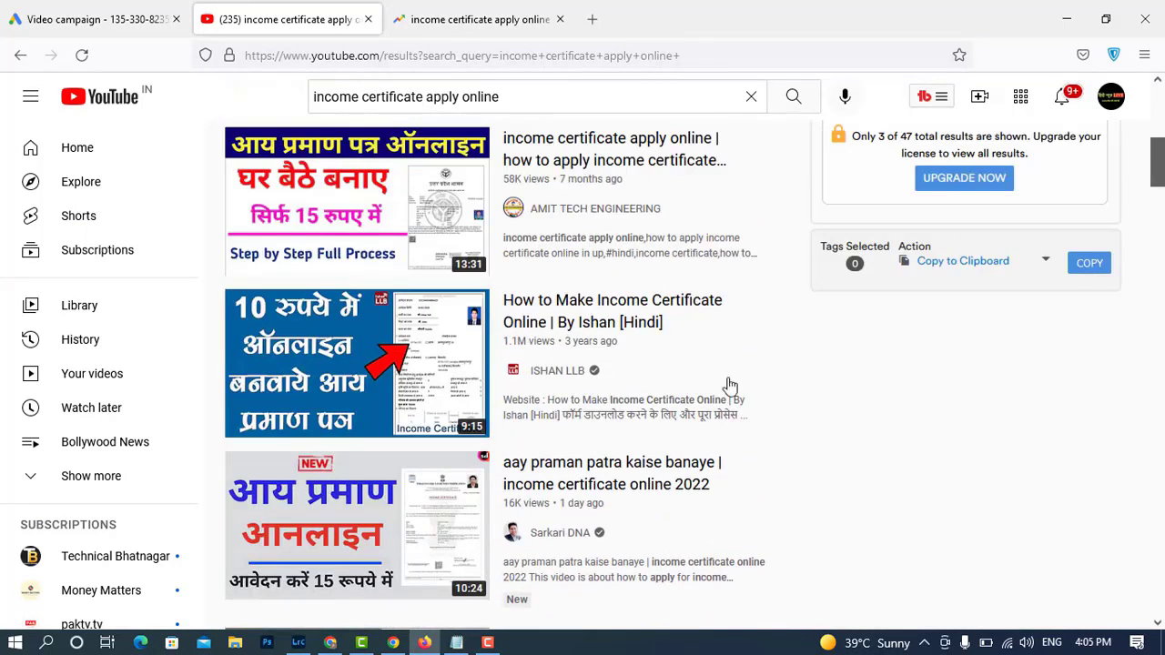
pyautogui.rightClick(578, 375)
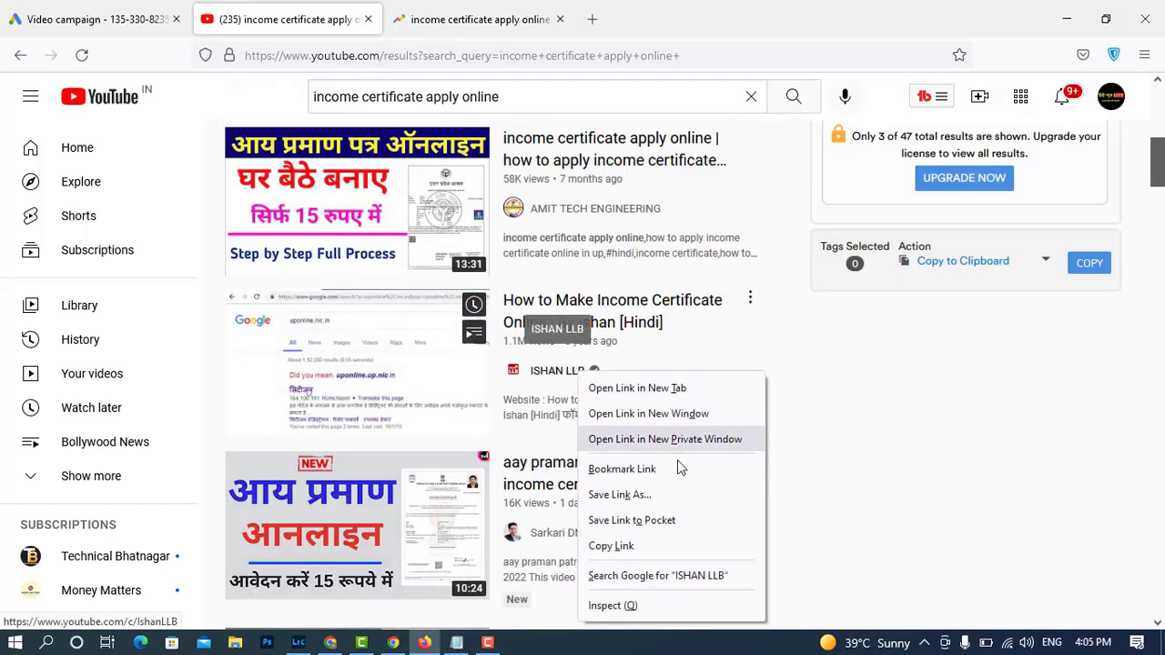
pyautogui.click(652, 547)
pyautogui.click(455, 19)
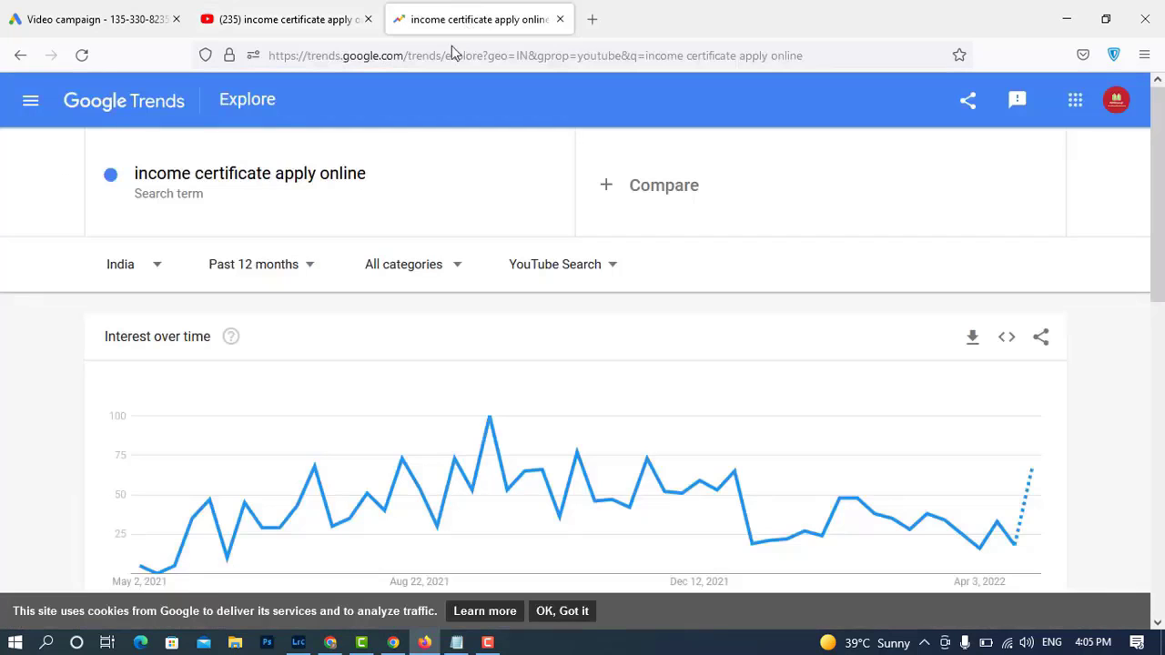
# - Search the Google Ads placements for the copied channel link and select the ISHAN LLB YouTube channel
pyautogui.click(166, 9)
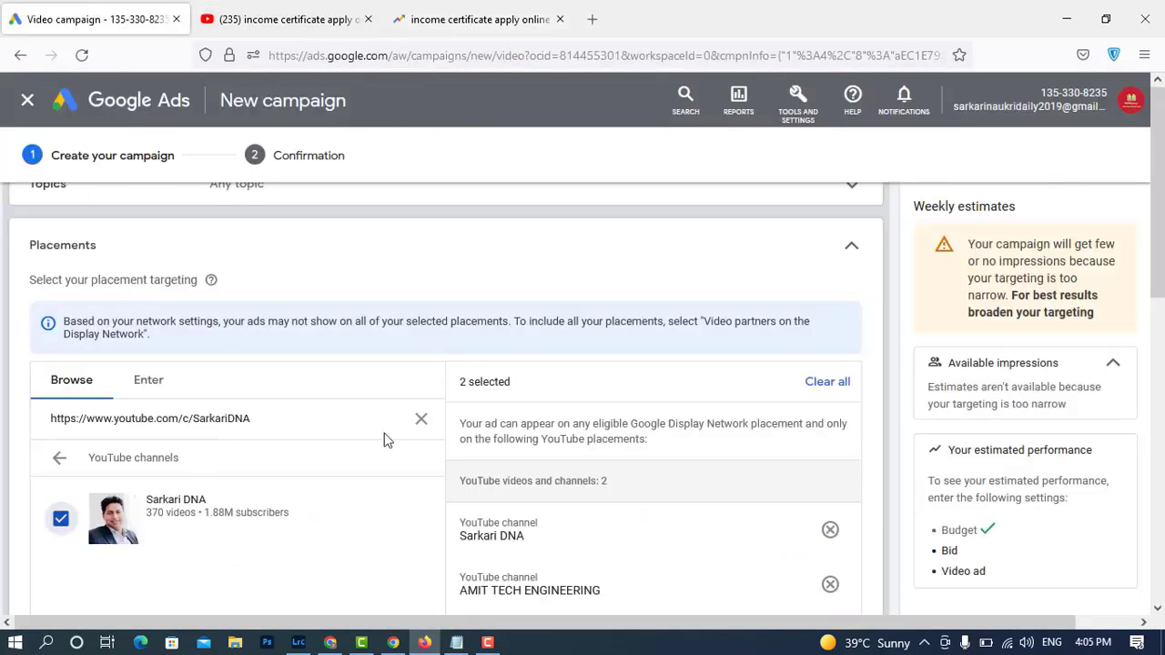
pyautogui.click(421, 422)
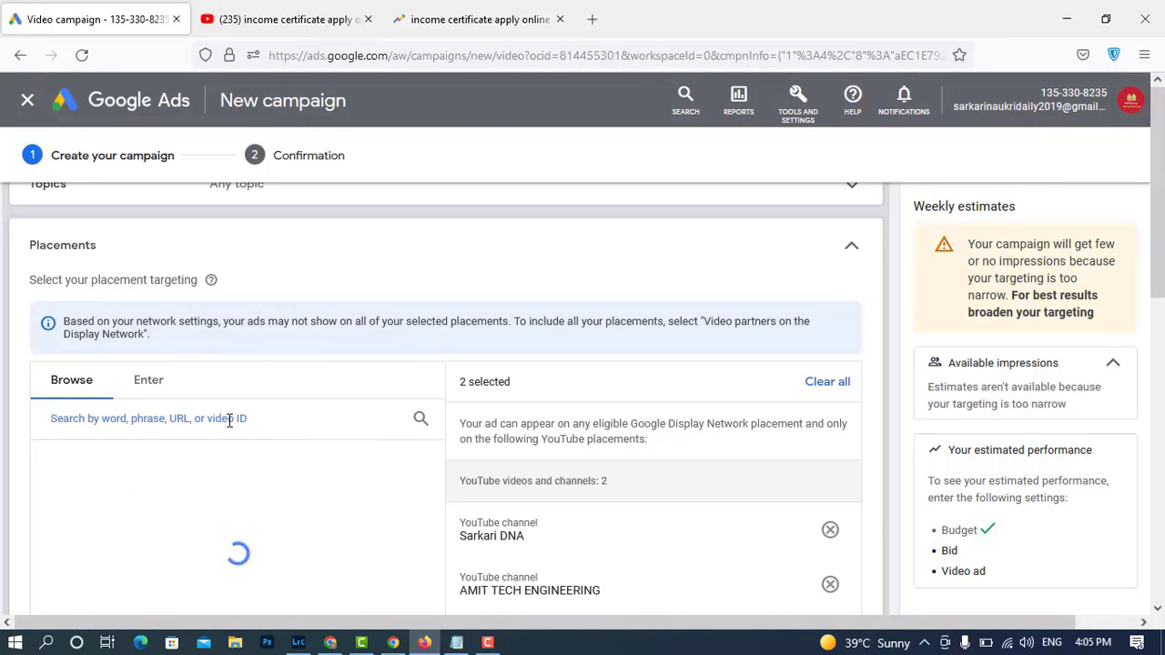
pyautogui.hotkey('ctrl', 'v')
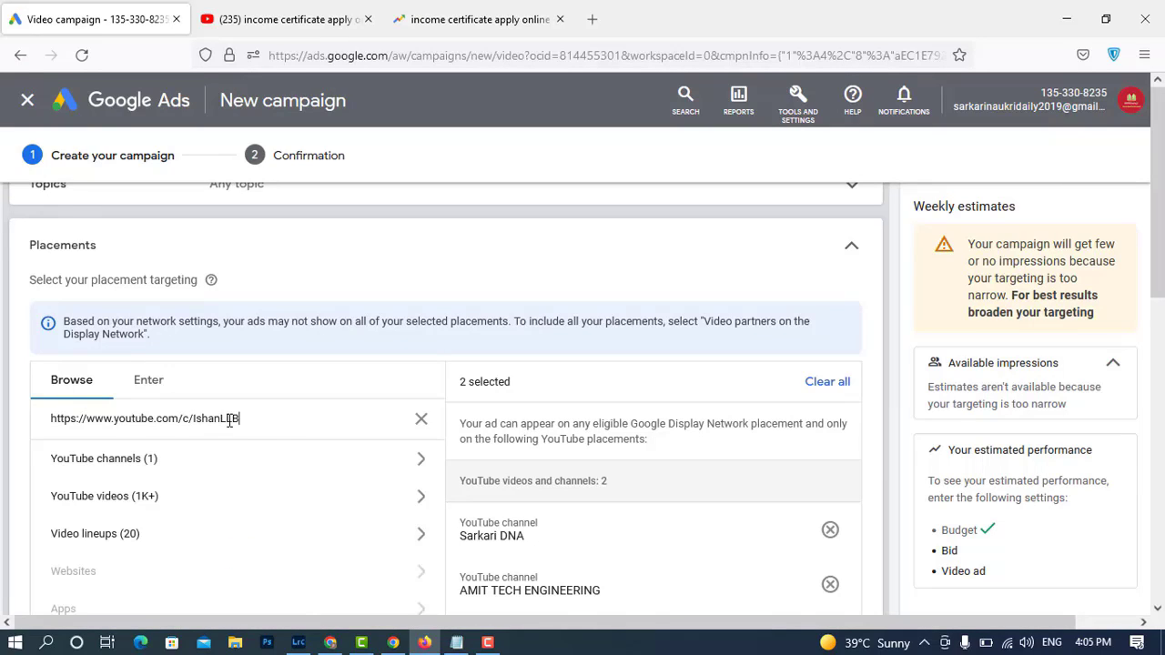
pyautogui.click(212, 464)
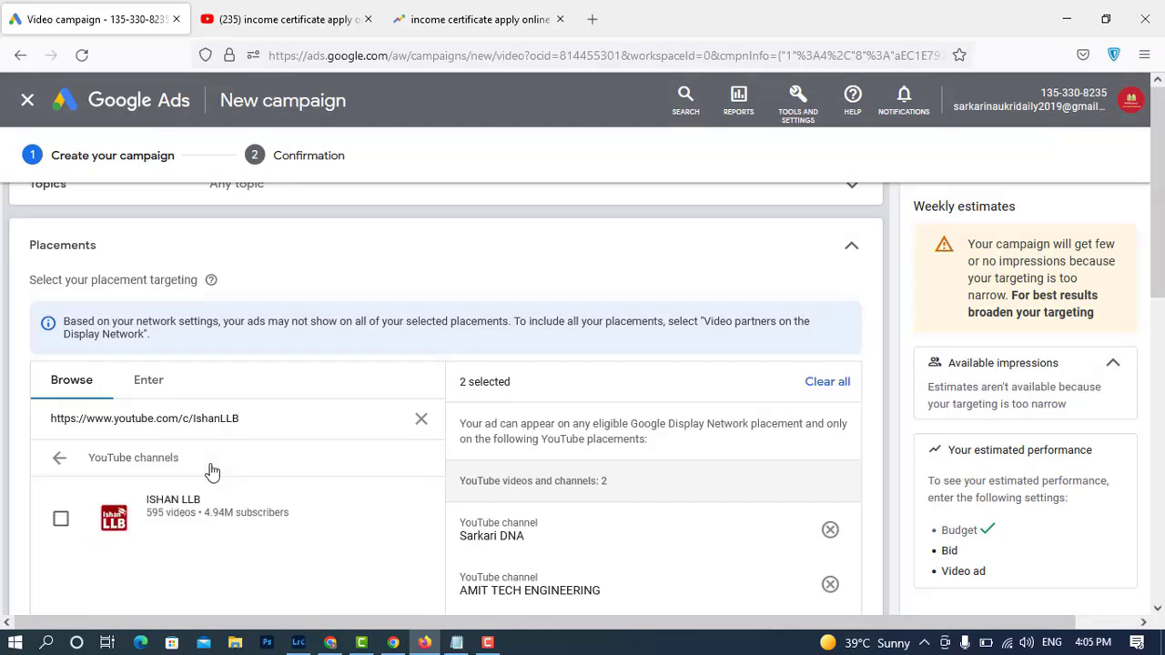
pyautogui.click(60, 519)
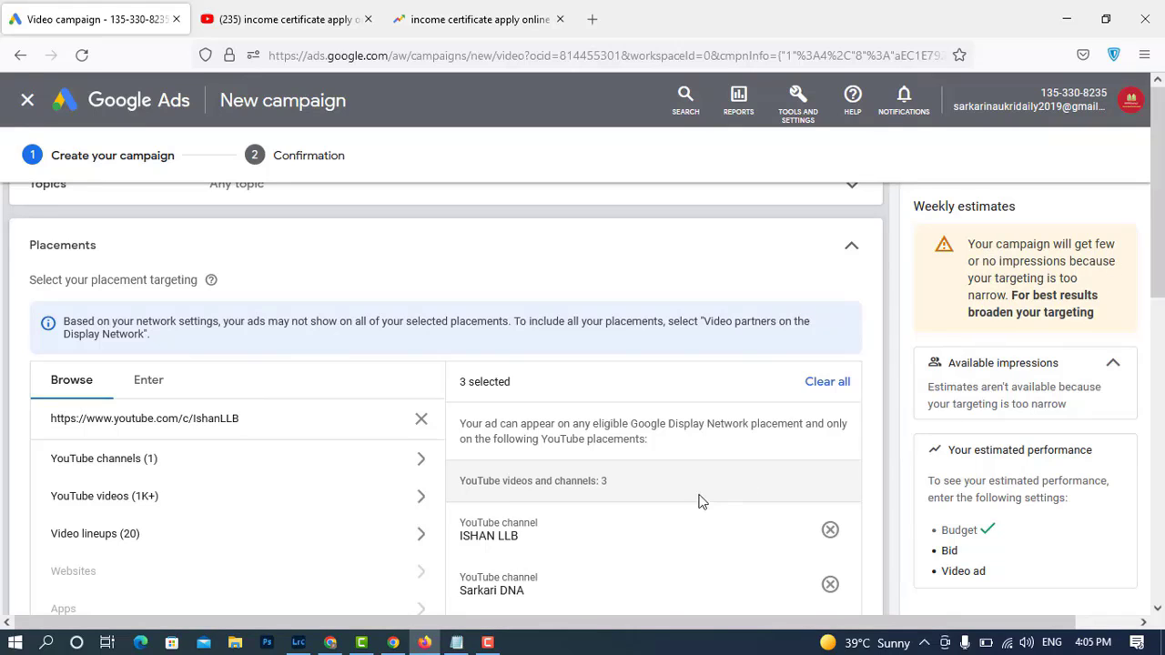
# - Examine the video lineups and YouTube videos offered as placements for the ISHAN LLB channel link without selecting any
pyautogui.scroll(-2, 699, 500)
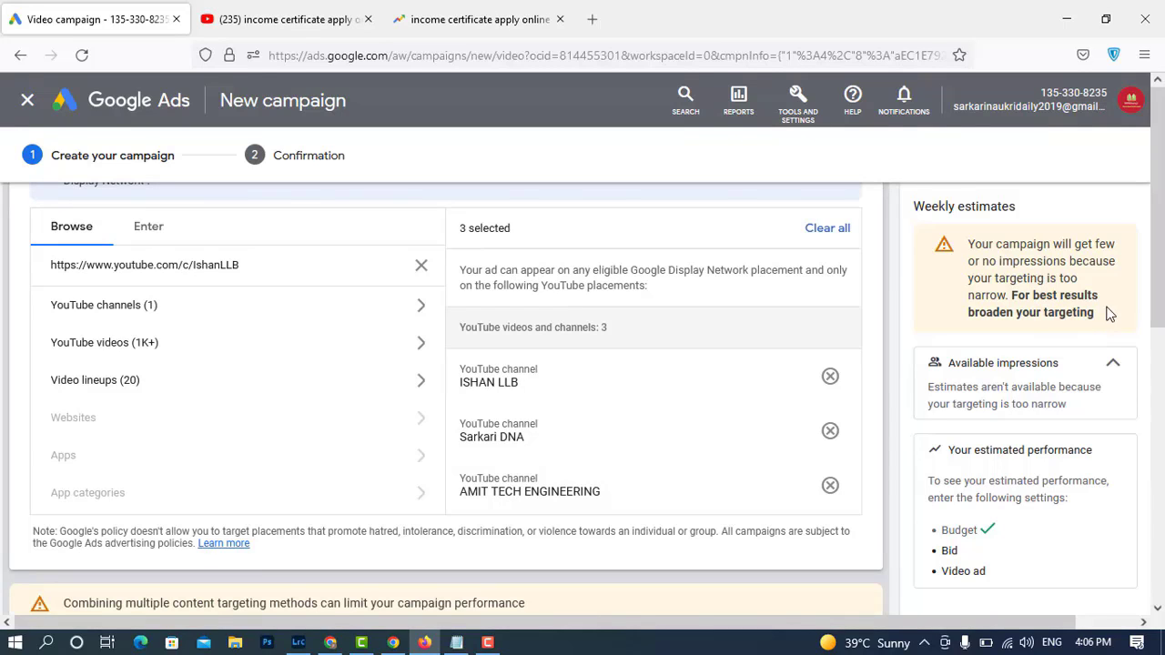
pyautogui.click(115, 394)
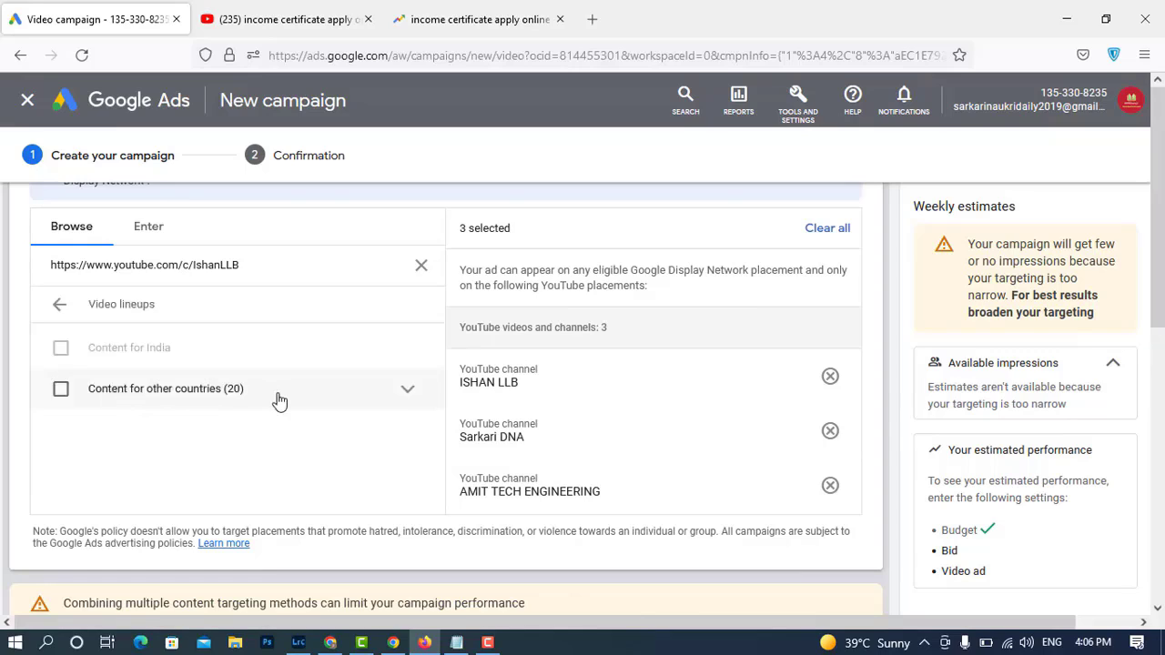
pyautogui.click(60, 305)
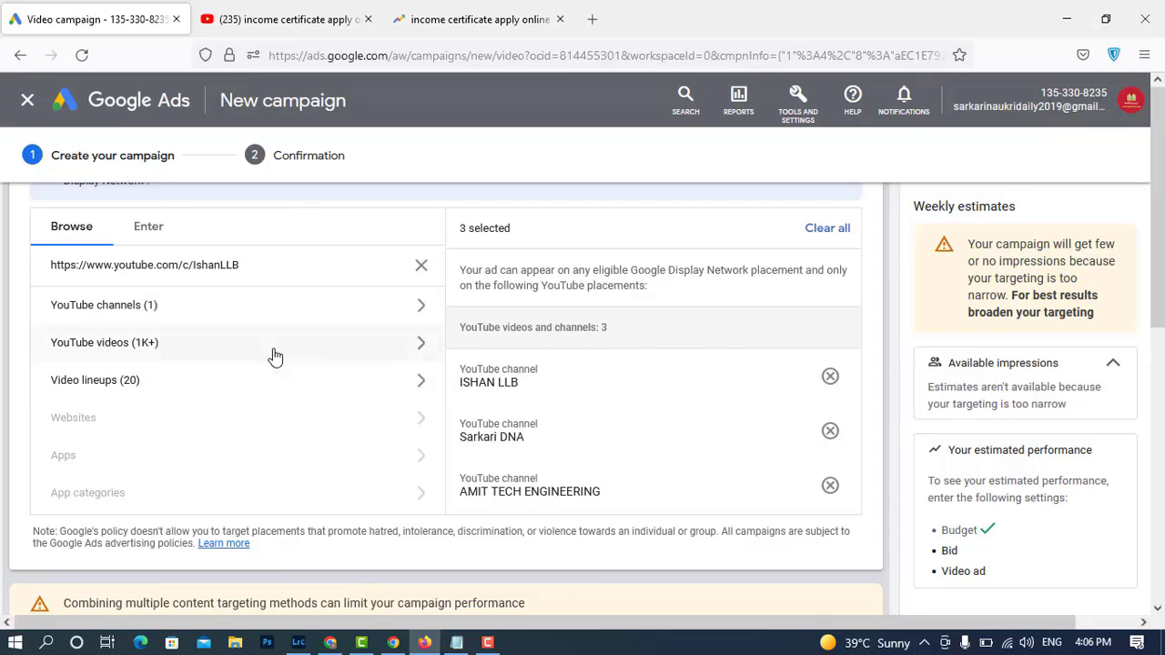
pyautogui.scroll(-2, 556, 411)
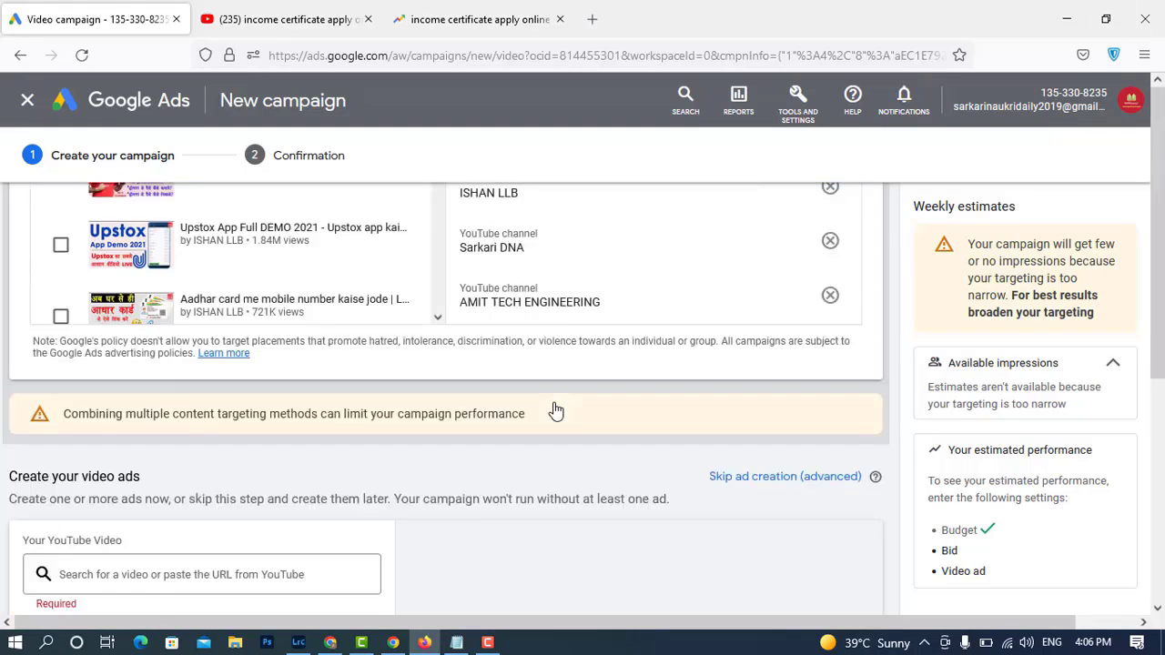
pyautogui.scroll(2, 358, 293)
pyautogui.scroll(3, 358, 293)
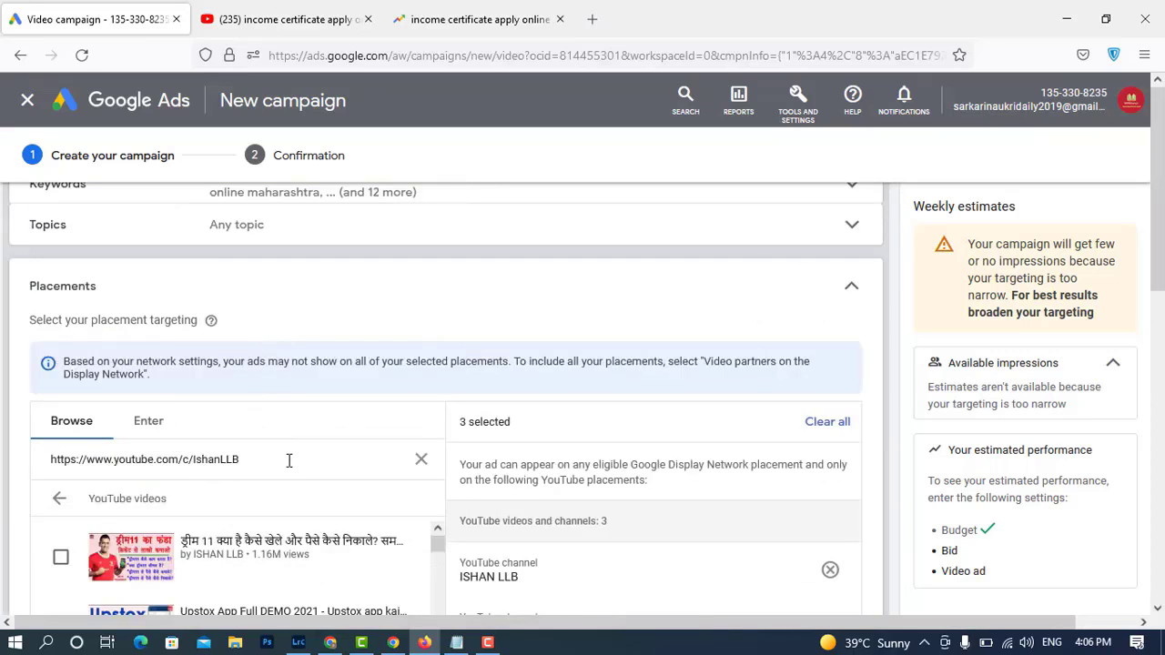
# - Copy the term "income certificate apply online" from Google Trends and search the Google Ads placements for it
pyautogui.click(474, 25)
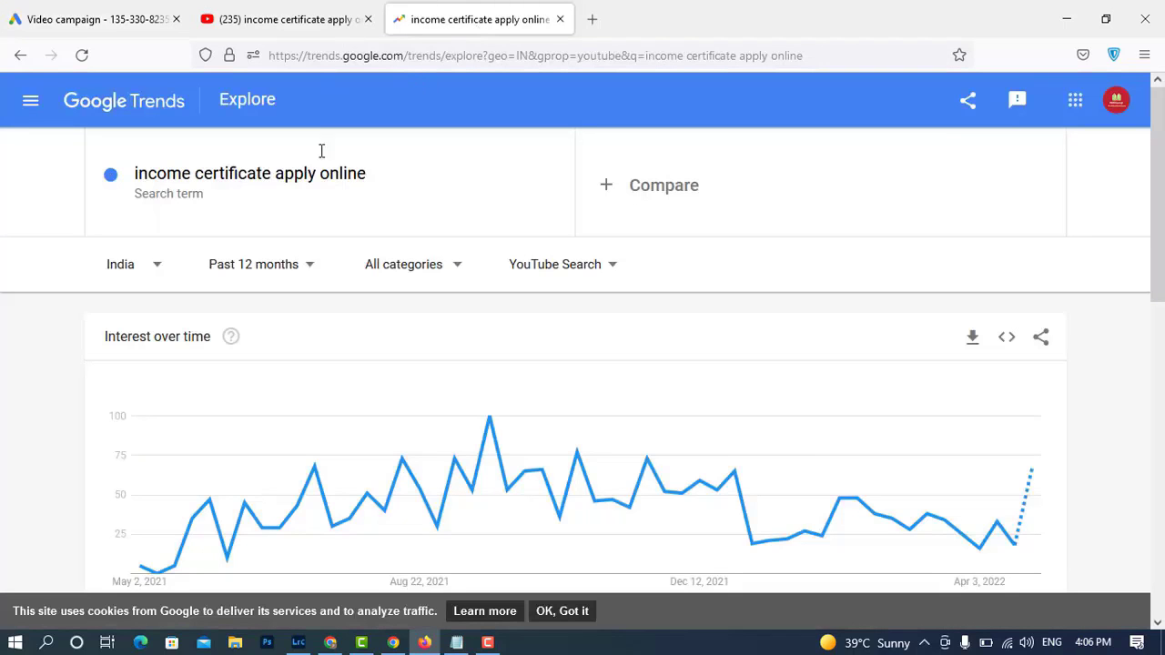
pyautogui.click(357, 175)
pyautogui.hotkey('ctrl', 'c')
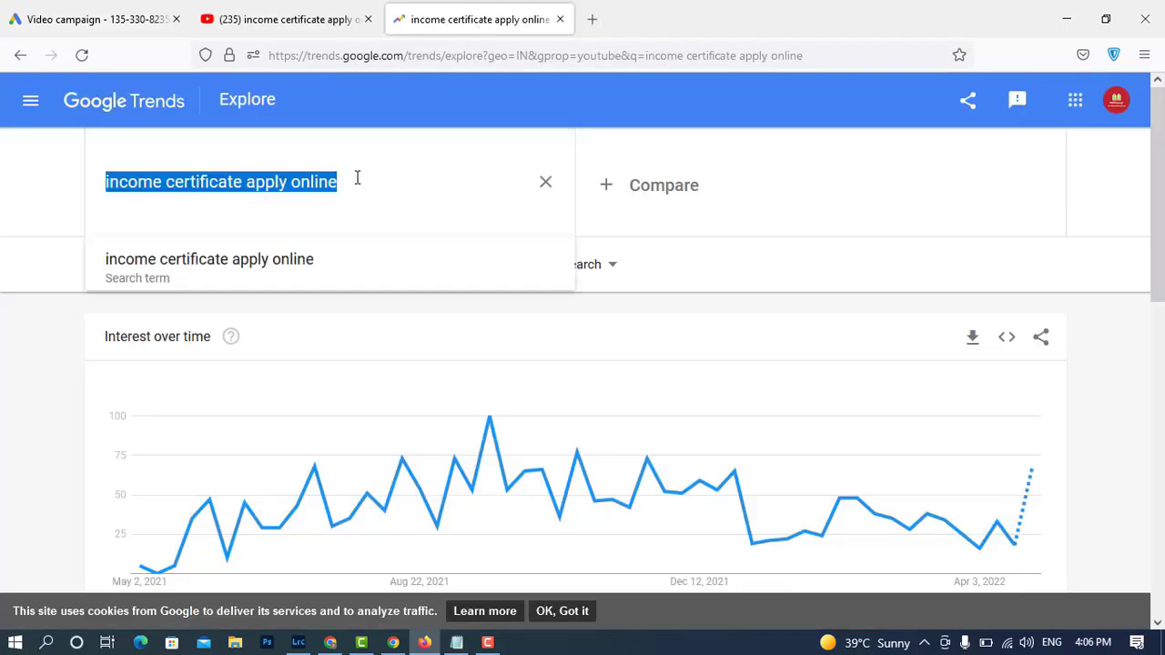
pyautogui.click(112, 20)
pyautogui.click(273, 21)
pyautogui.click(101, 20)
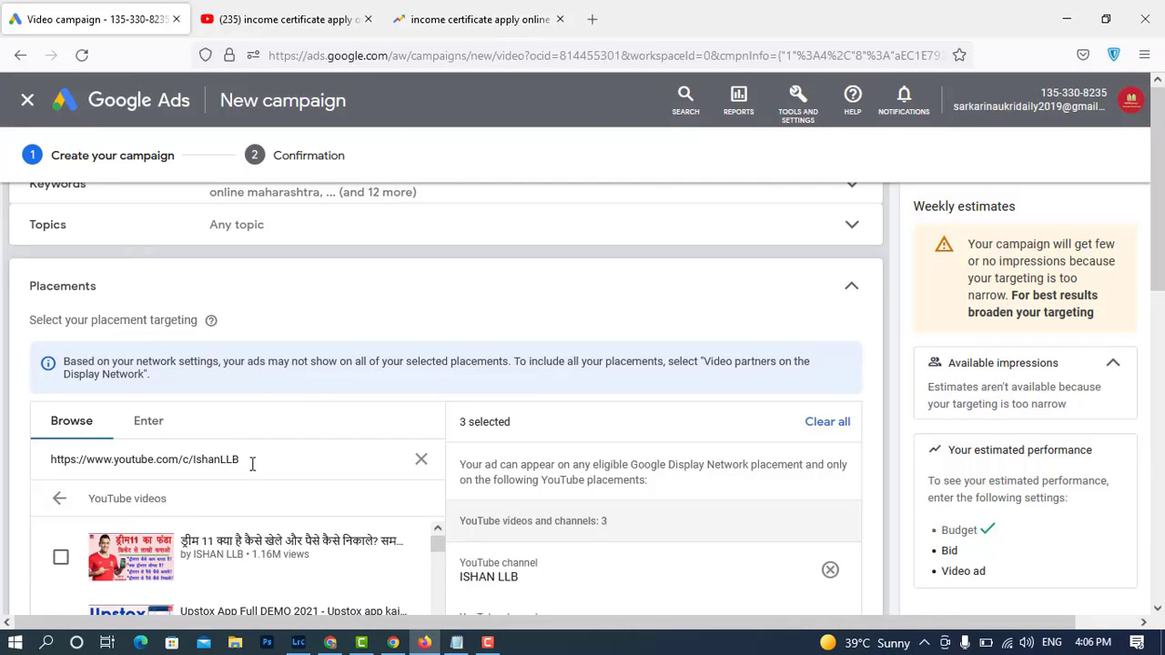
pyautogui.moveTo(252, 464); pyautogui.dragTo(42, 460)
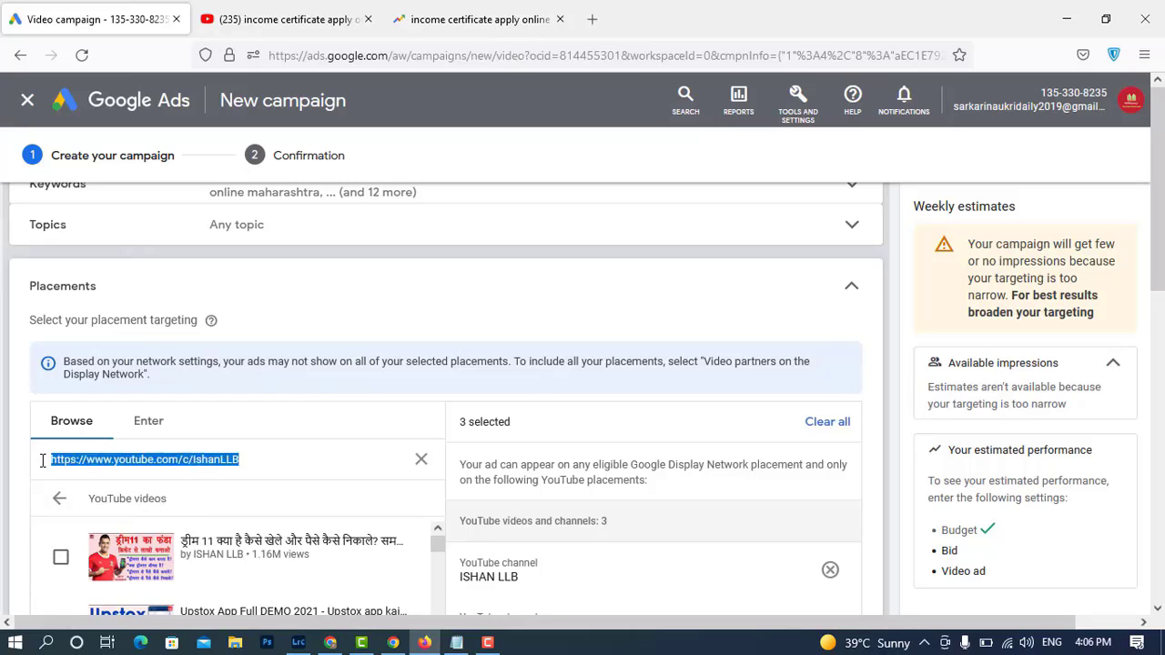
pyautogui.hotkey('ctrl', 'v')
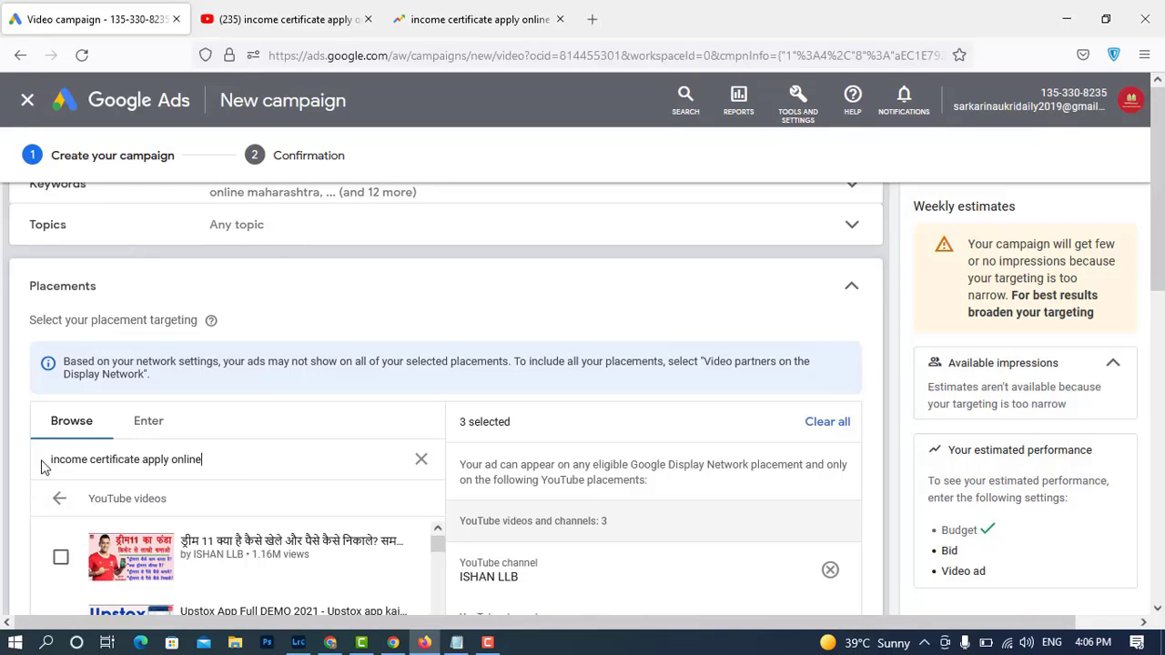
pyautogui.press('Return')
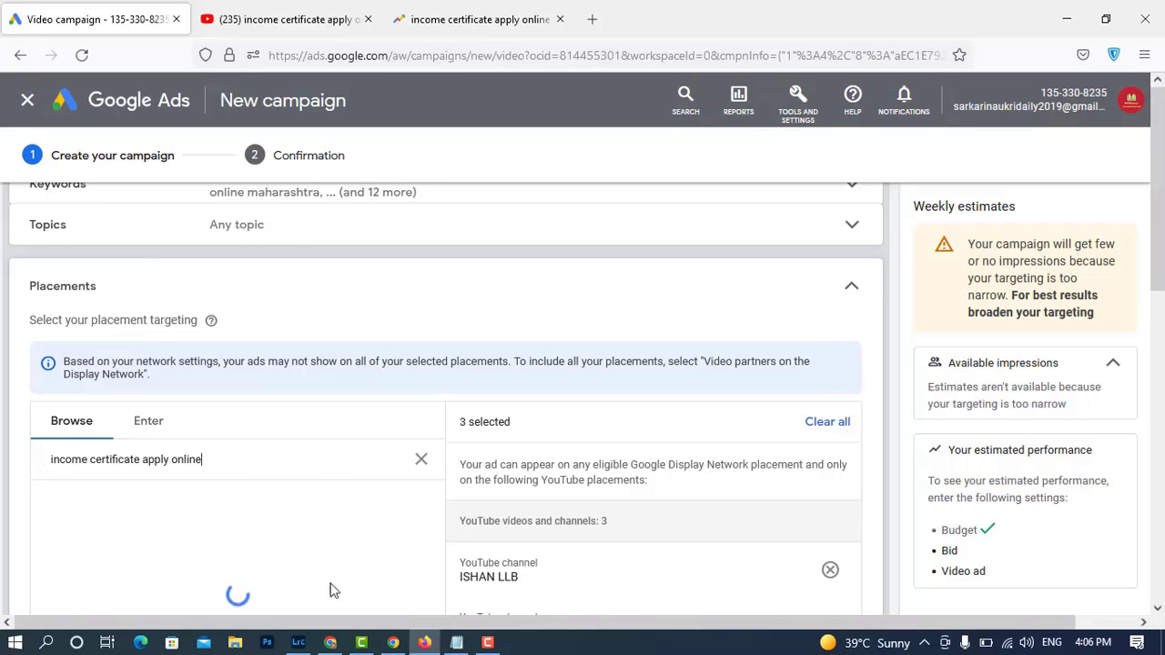
pyautogui.click(484, 645)
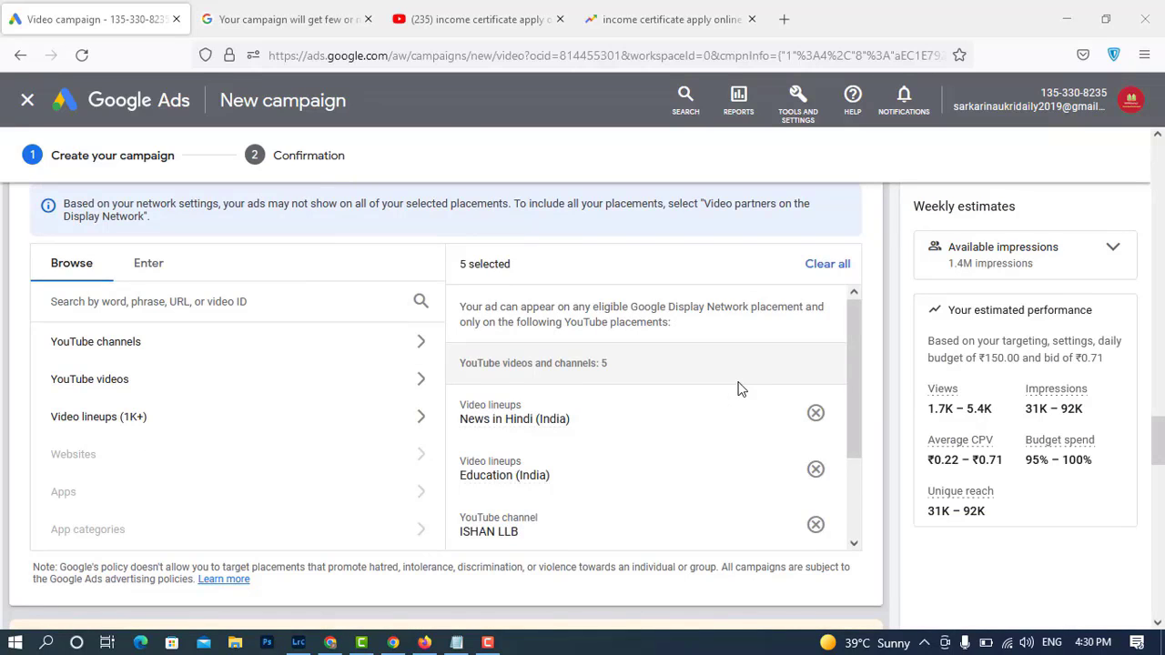
# - Review the selected placements, the video lineup categories and the expanded available impressions estimate
pyautogui.scroll(-3, 738, 389)
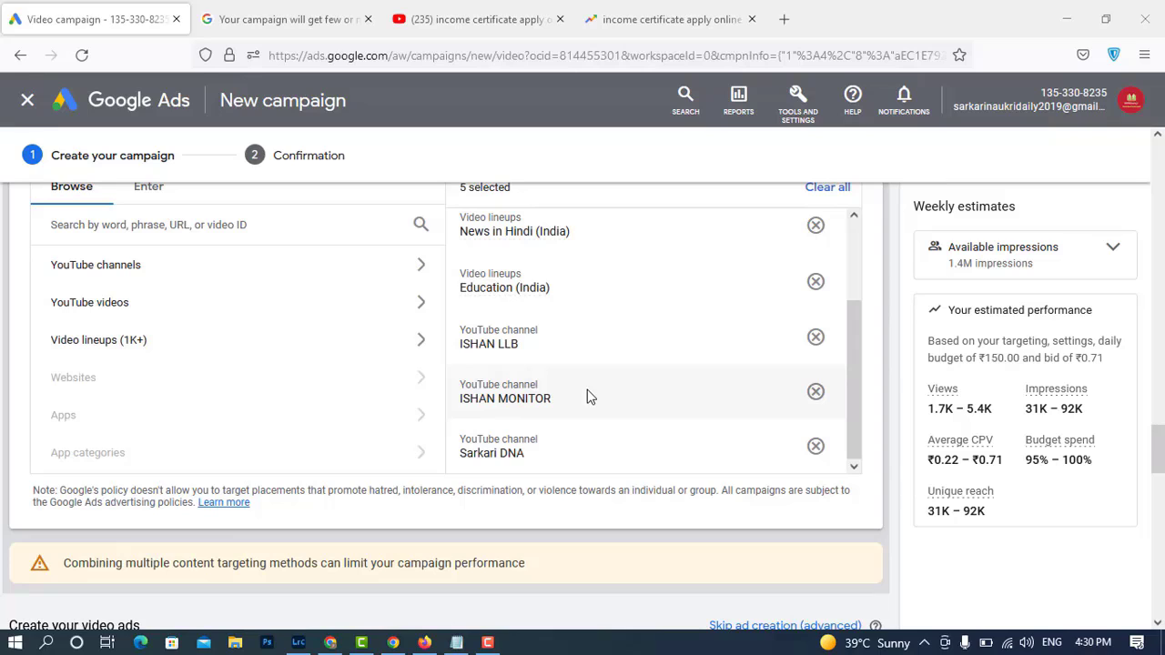
pyautogui.scroll(2, 587, 396)
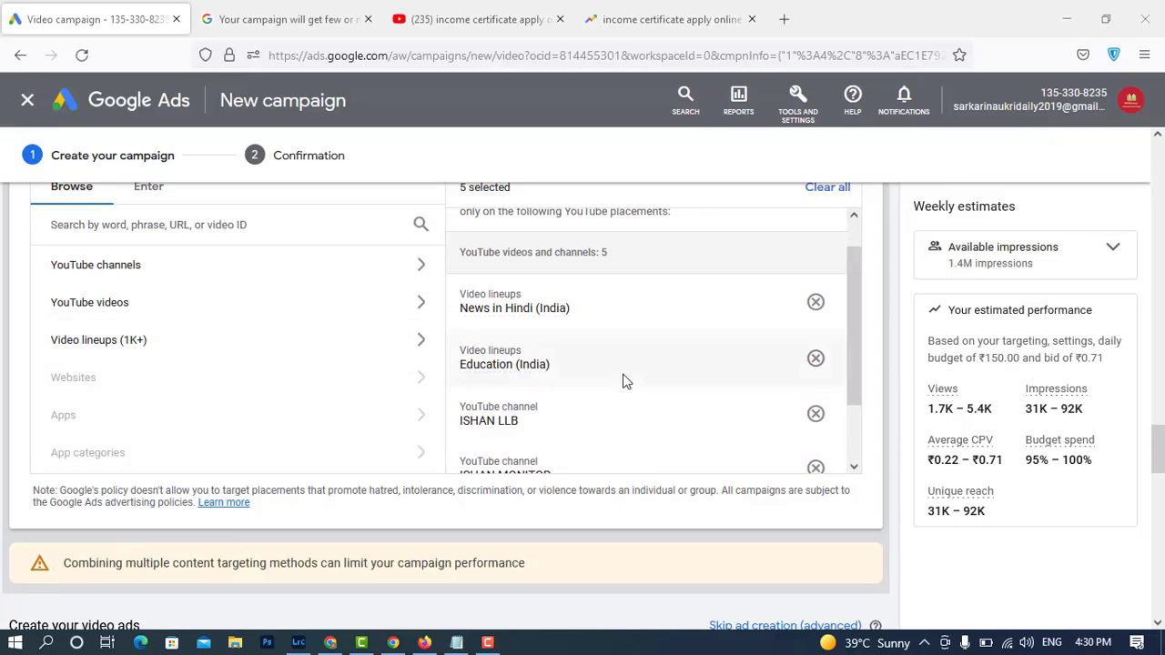
pyautogui.click(206, 344)
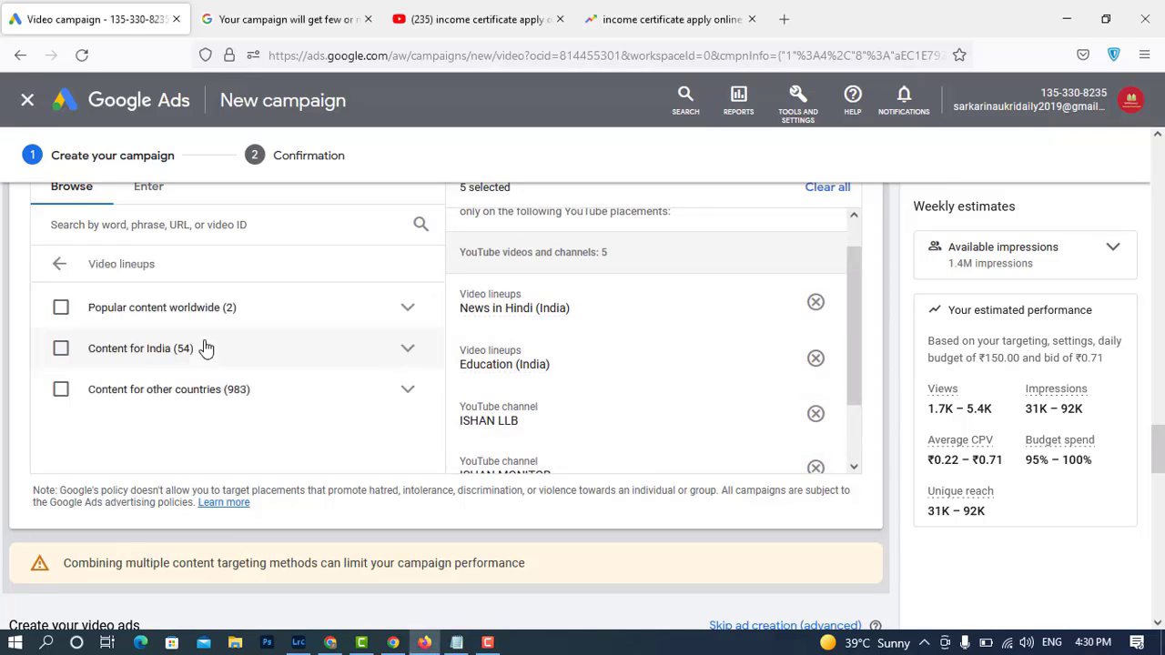
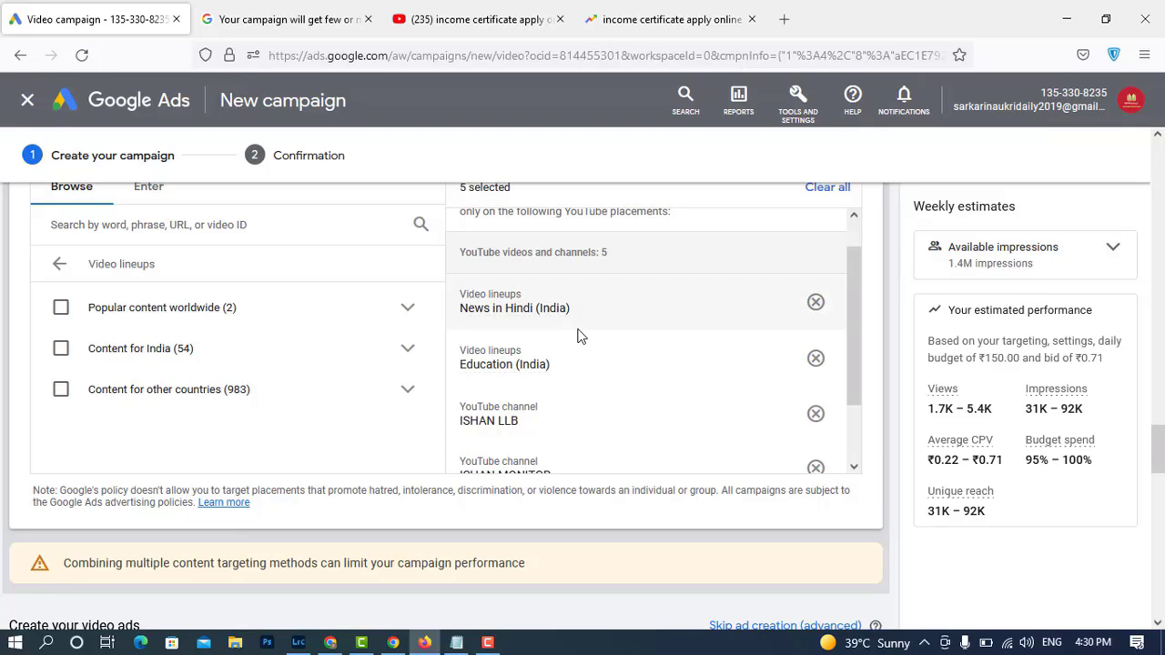
pyautogui.click(1097, 264)
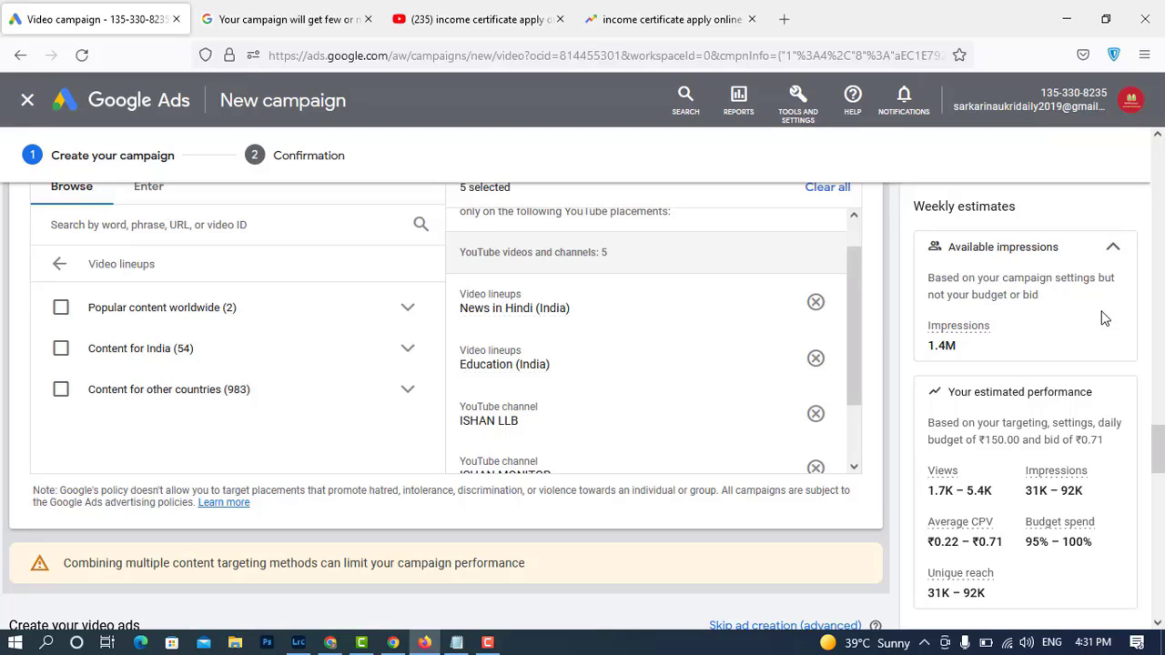
# - Search the YouTube video placements for "income certificate" and select the "aay praman patra kaise banaye" video by Sarkari DNA
pyautogui.click(59, 264)
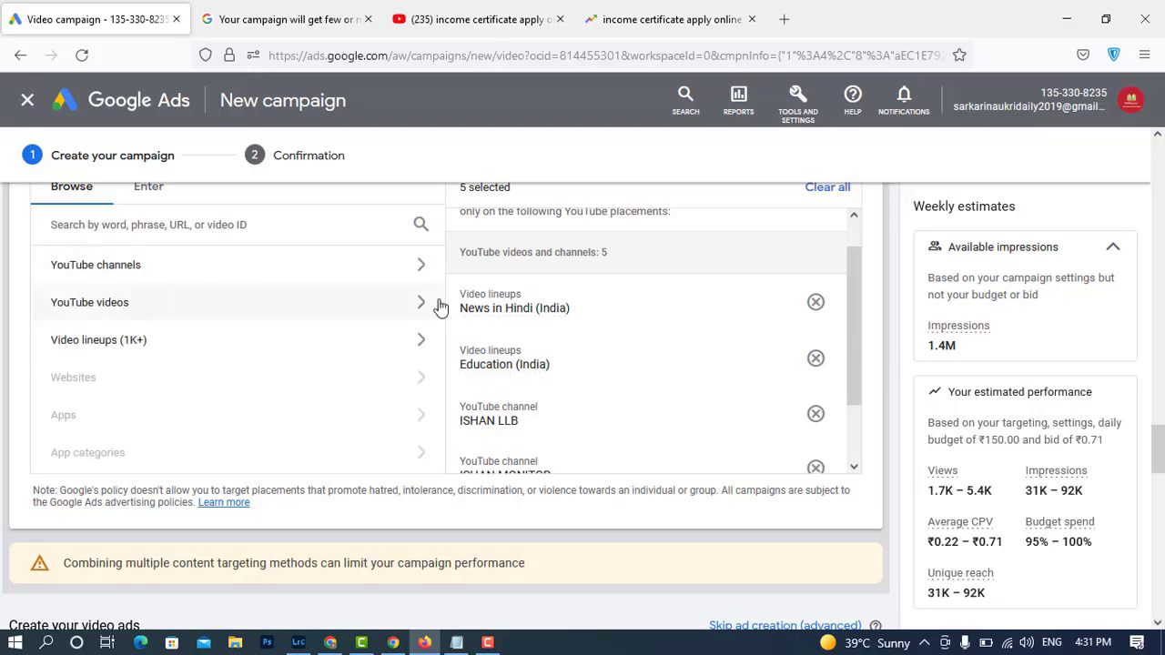
pyautogui.click(194, 315)
pyautogui.click(271, 221)
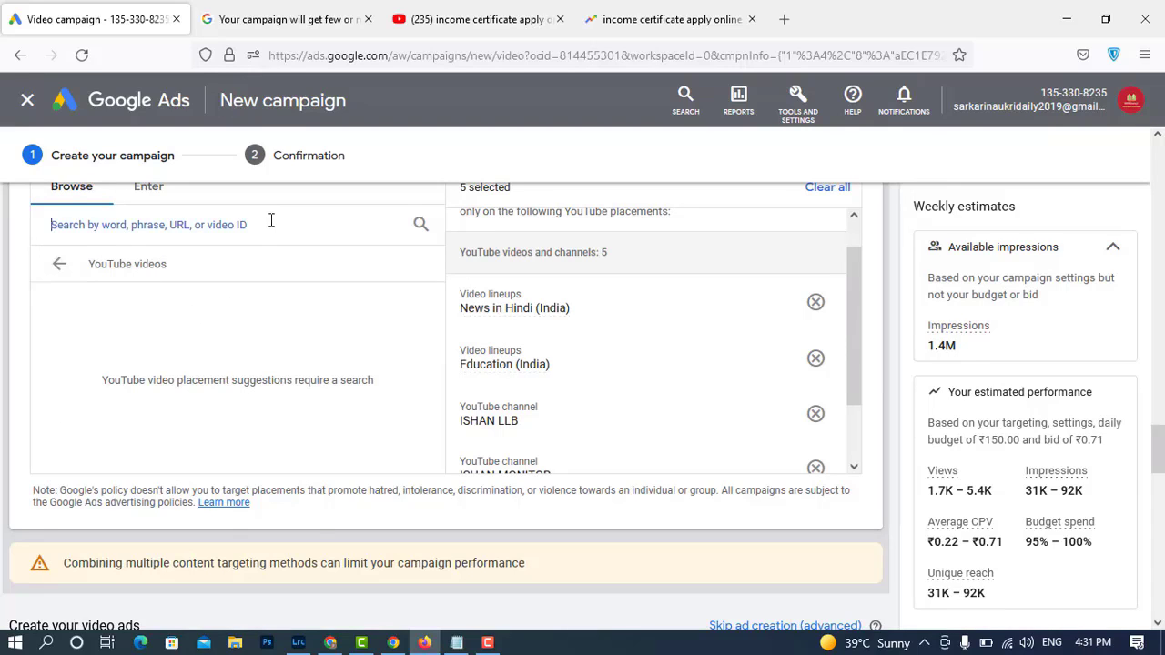
pyautogui.write('income')
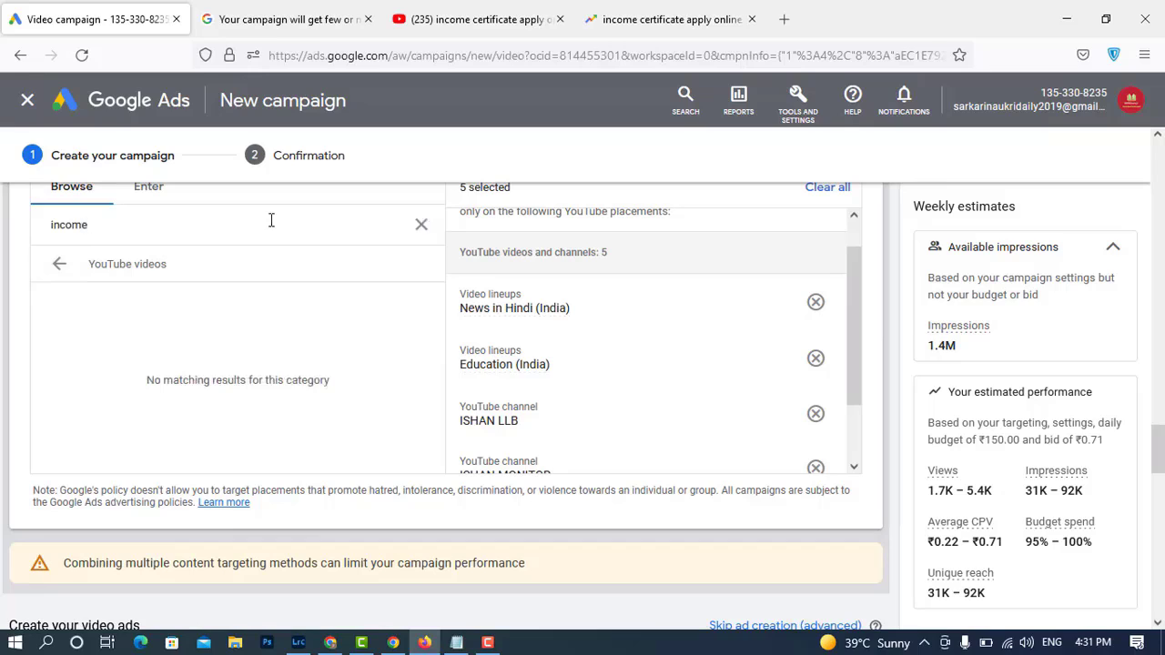
pyautogui.write(' cer')
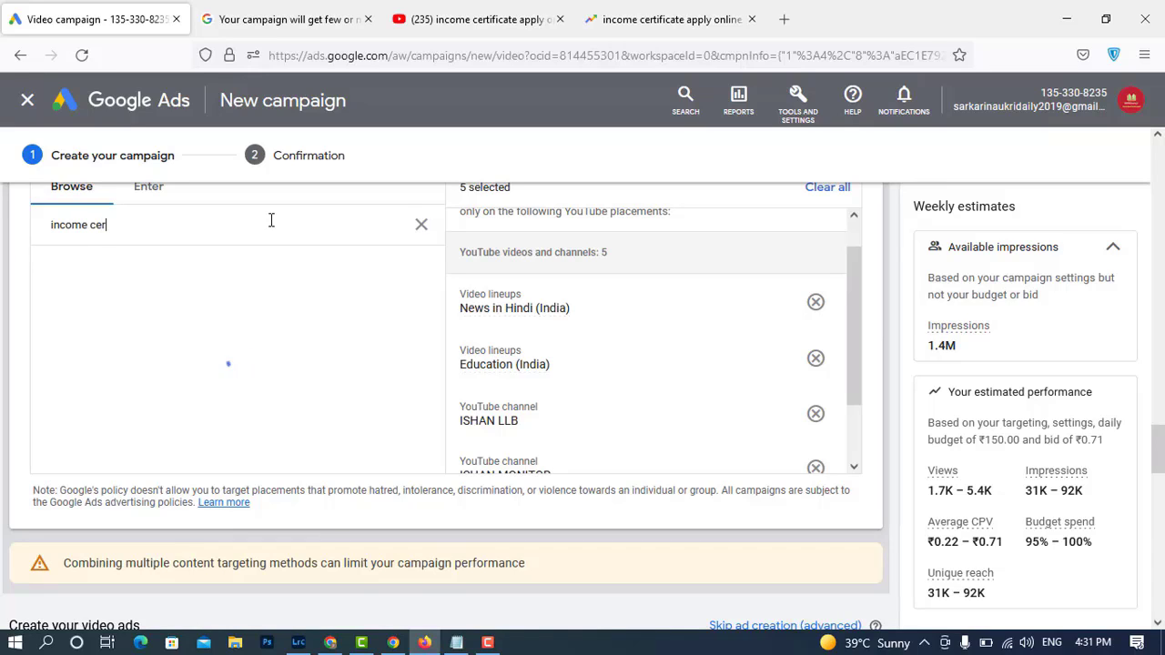
pyautogui.write('tificate')
pyautogui.click(60, 324)
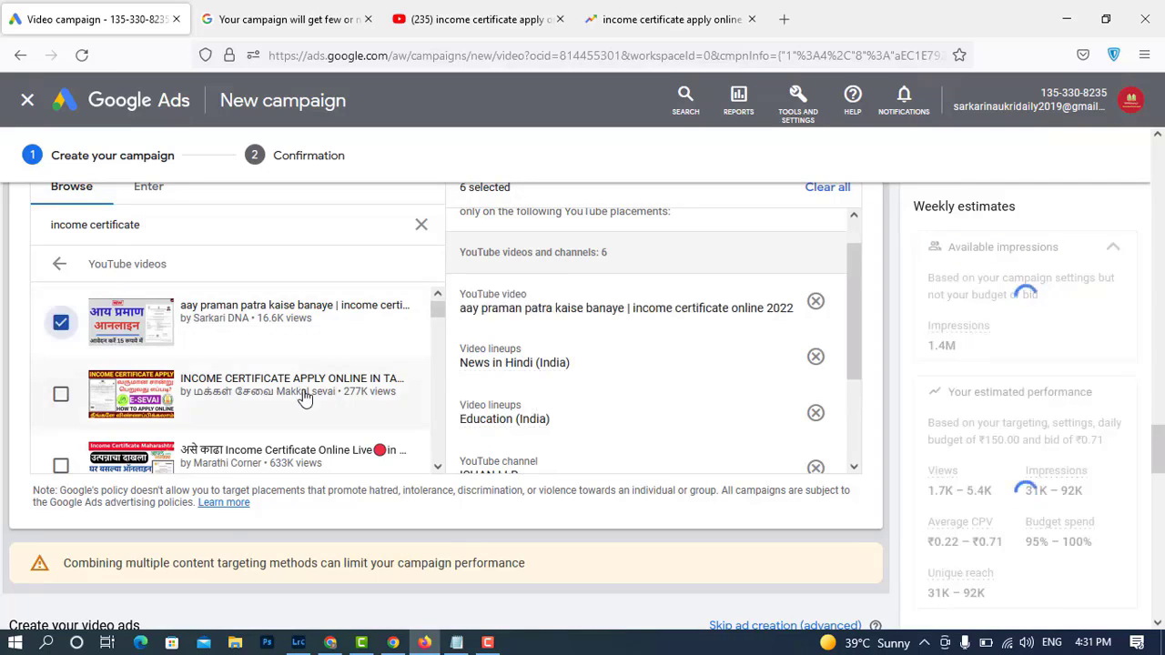
# - Select the income certificate videos by Marathi Corner, Makkal sevai, ISHAN LLB, Ak info in tamil and Gujju Gyan as placements
pyautogui.scroll(-1, 150, 382)
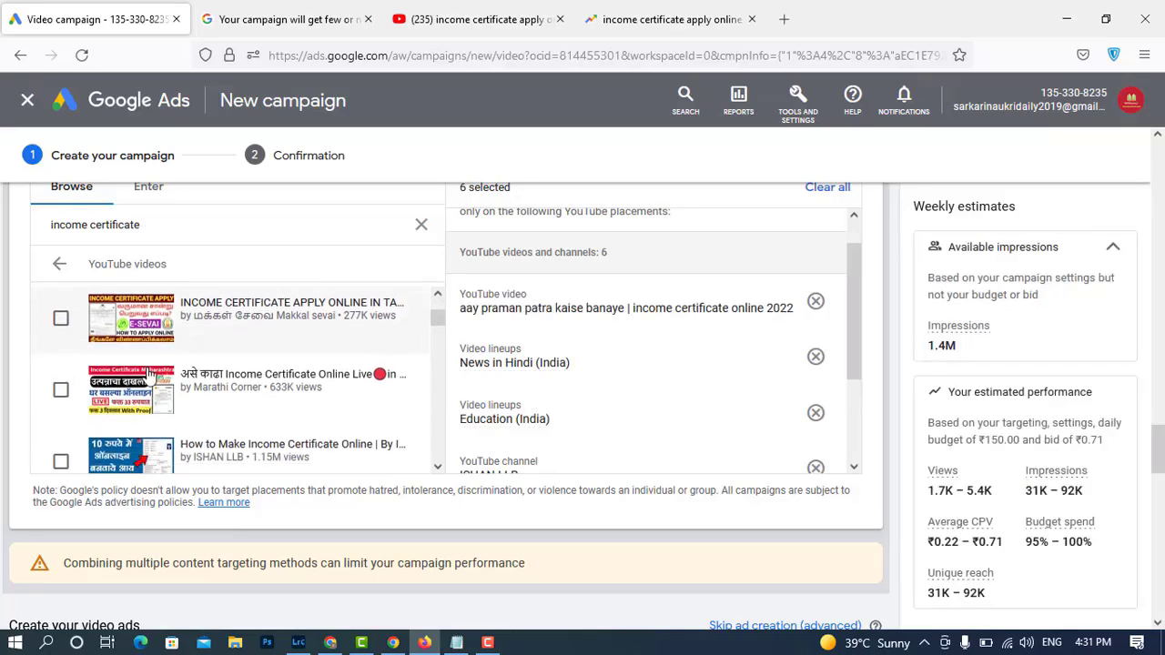
pyautogui.click(61, 390)
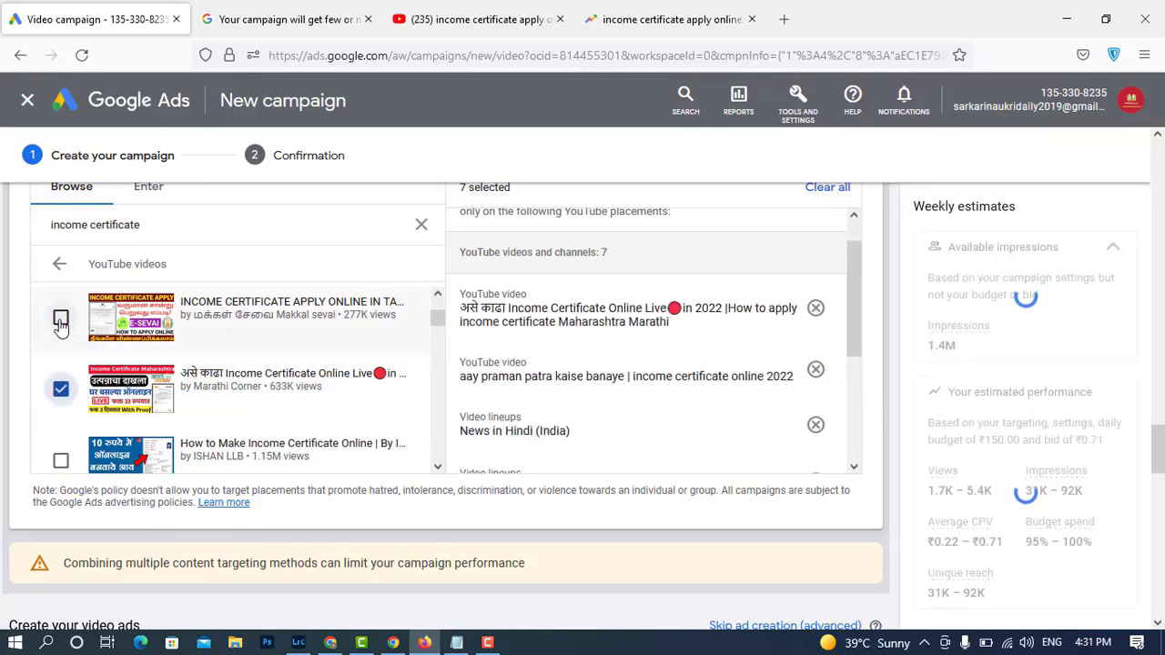
pyautogui.click(60, 316)
pyautogui.scroll(-1, 100, 446)
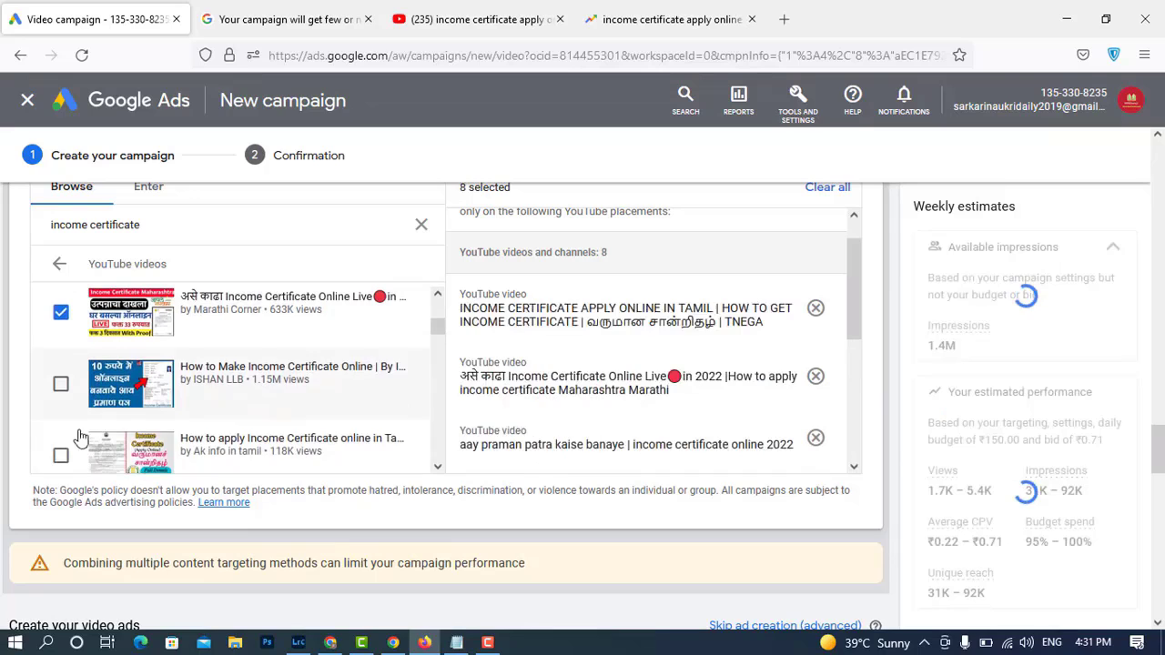
pyautogui.click(59, 384)
pyautogui.scroll(-1, 64, 355)
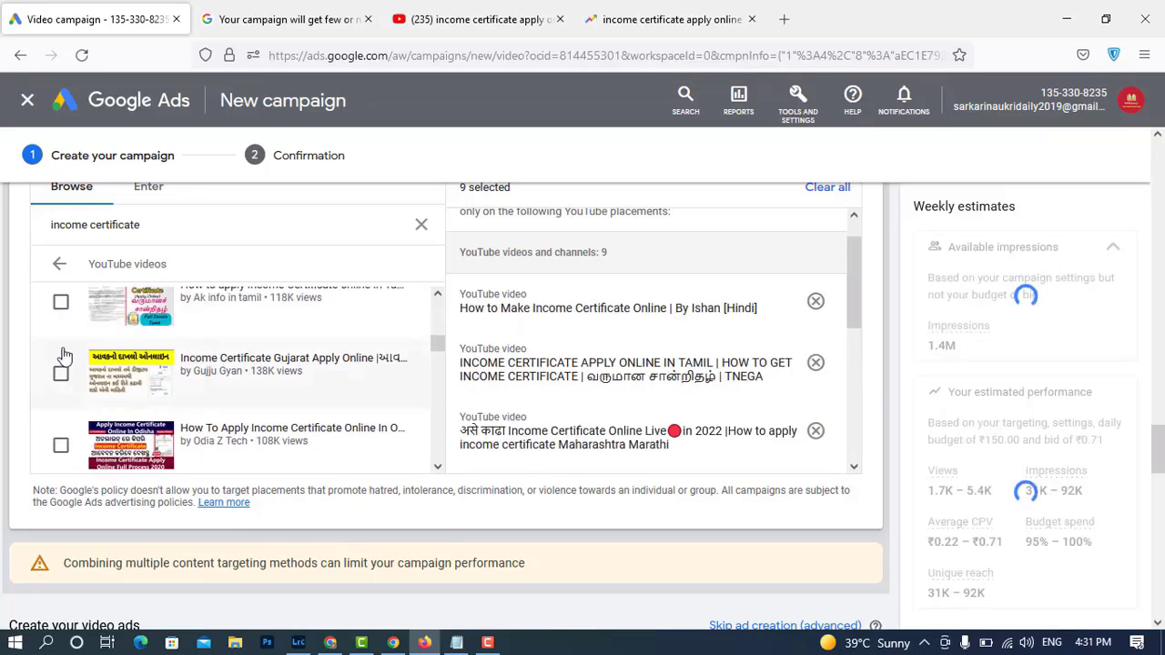
pyautogui.click(61, 303)
pyautogui.click(283, 377)
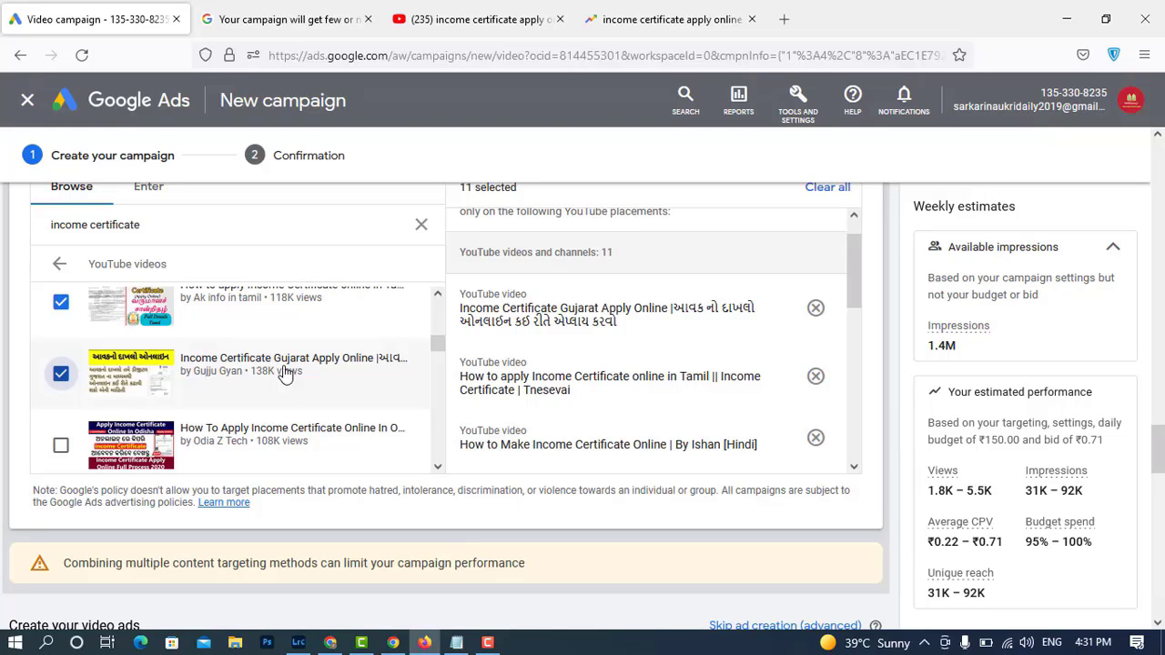
pyautogui.scroll(-3, 285, 376)
pyautogui.scroll(-4, 554, 502)
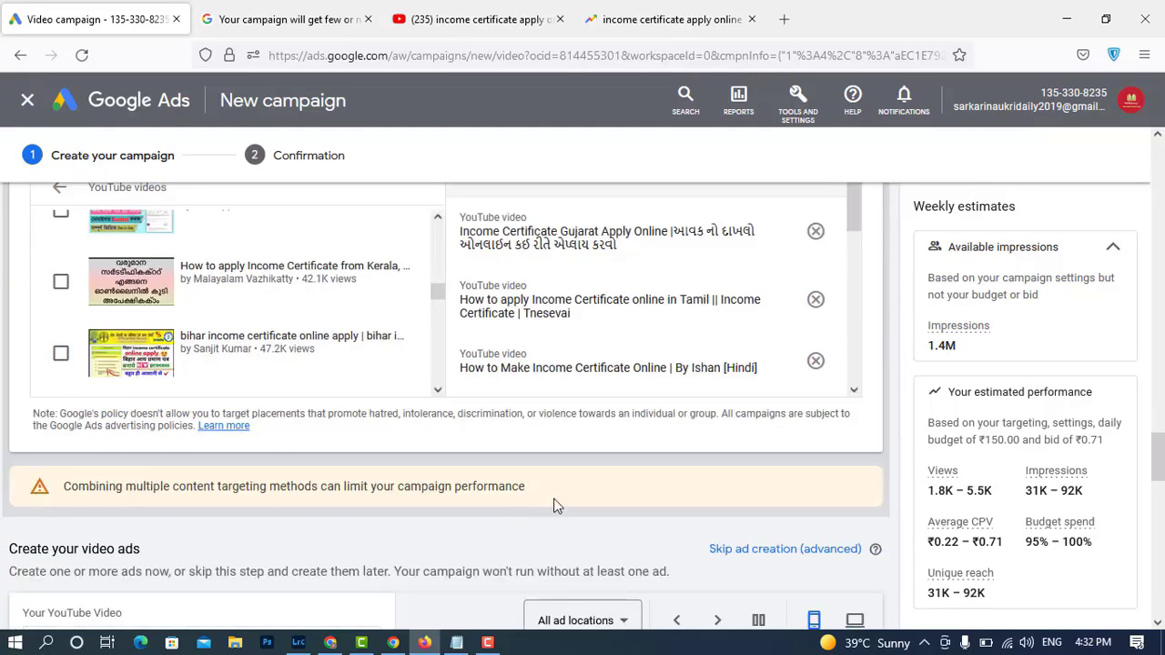
pyautogui.scroll(1, 573, 428)
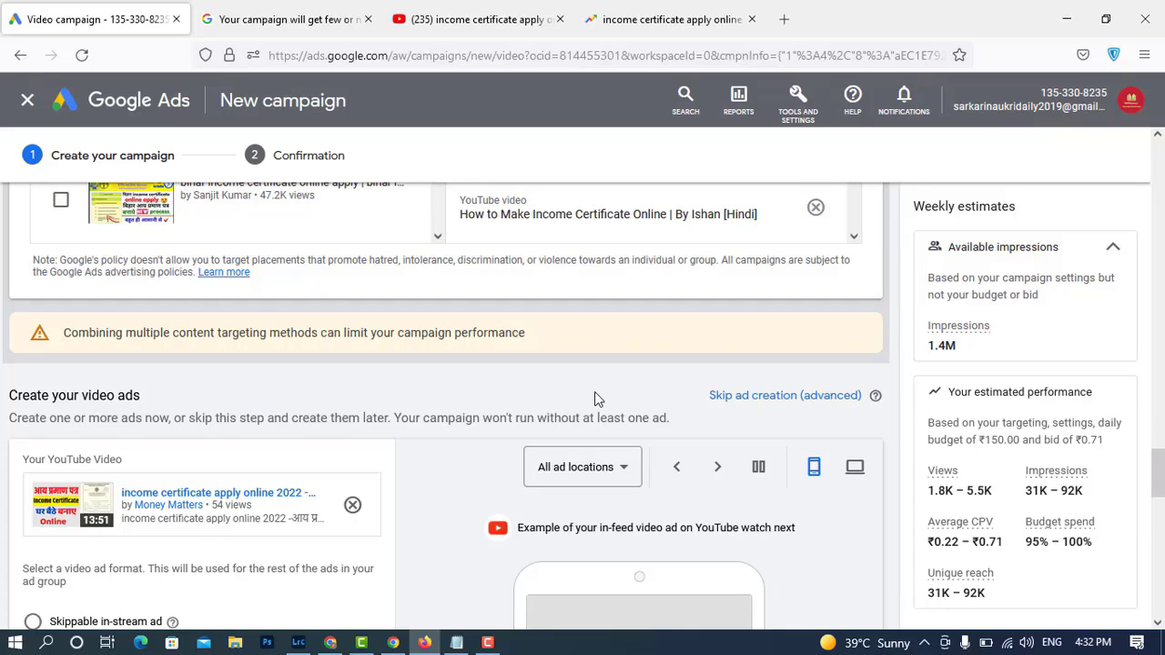
pyautogui.scroll(5, 595, 398)
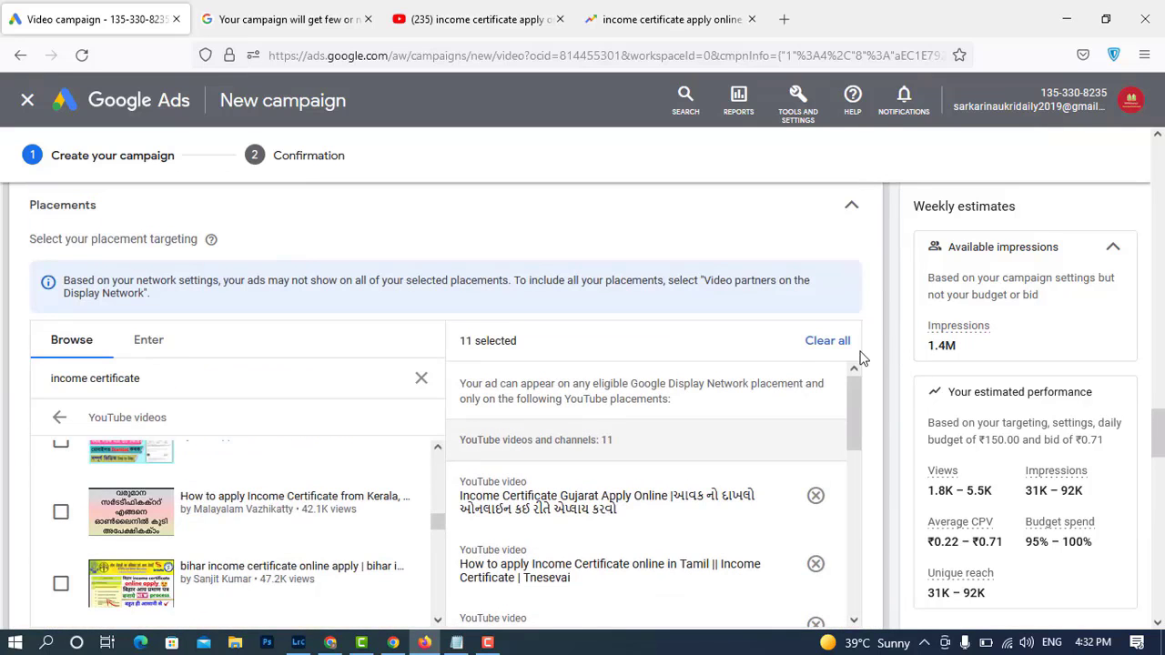
# - Re-add the Money Matters video "income certificate apply online 2022" to the ad by its YouTube URL as an in-feed video ad
pyautogui.scroll(-10, 862, 357)
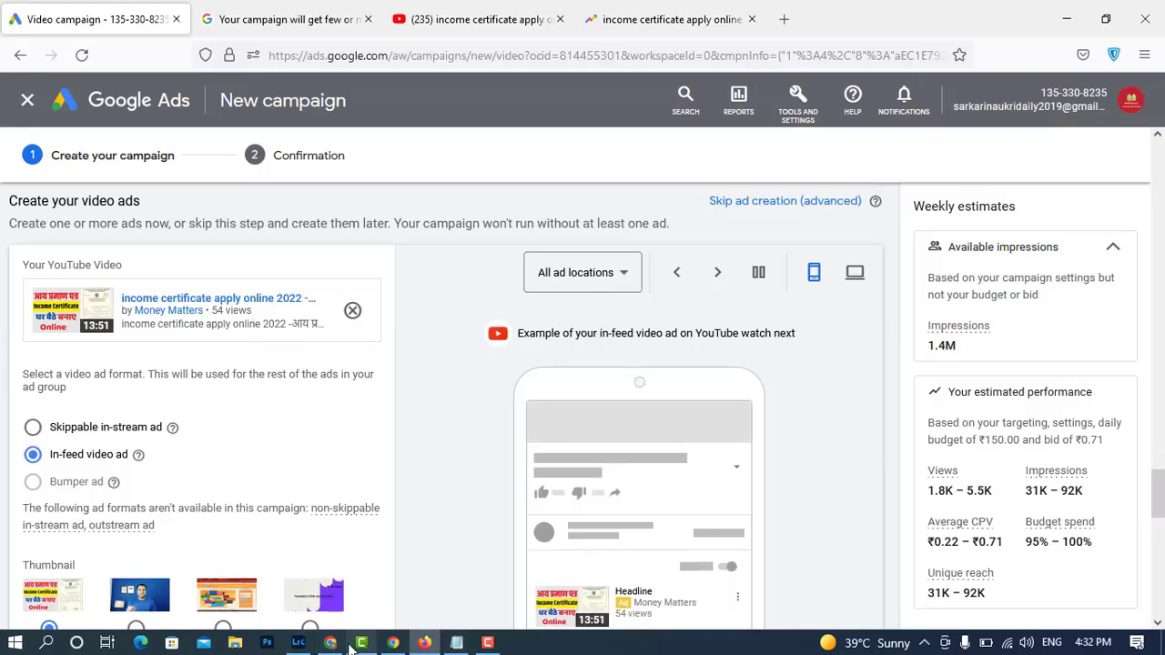
pyautogui.click(353, 311)
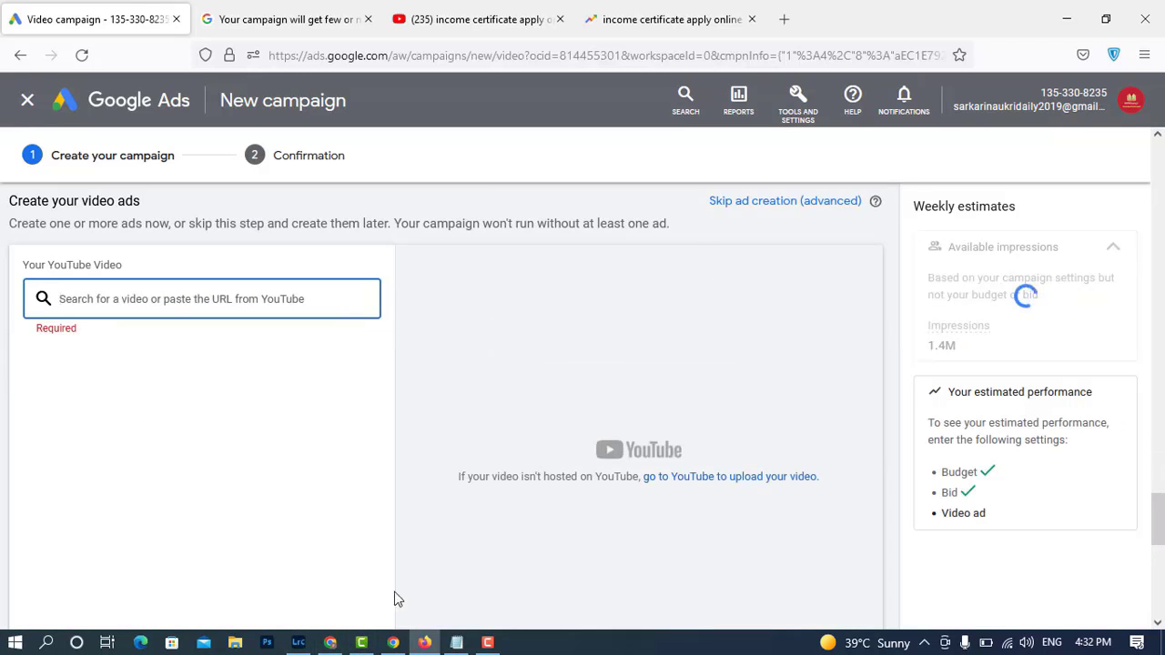
pyautogui.click(324, 644)
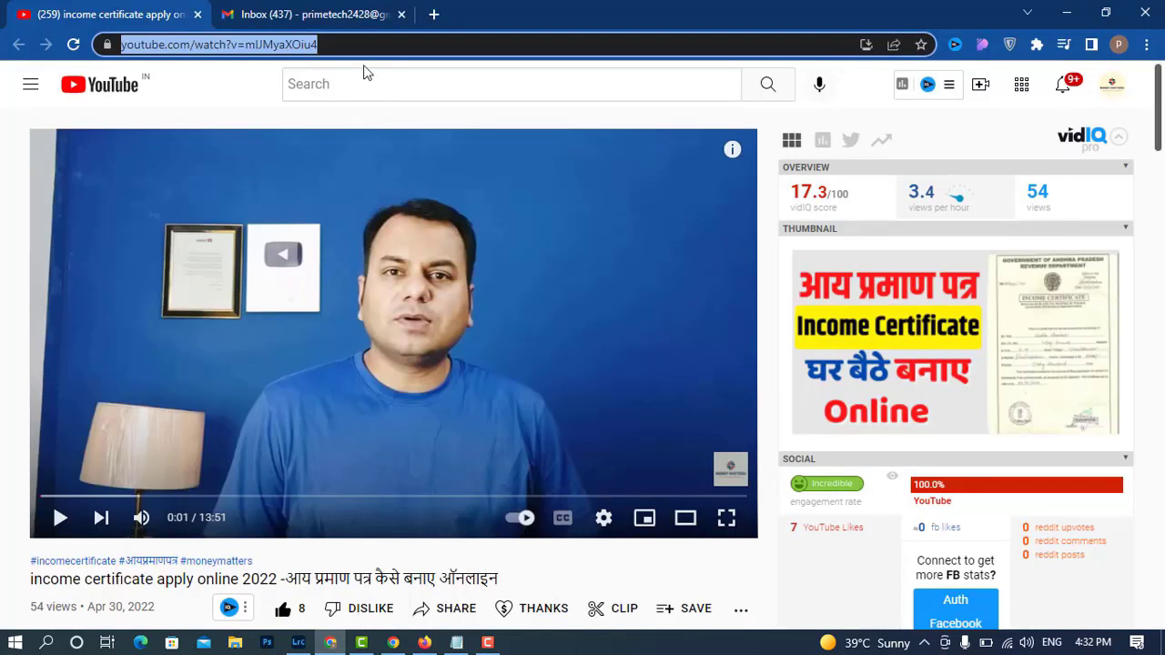
pyautogui.click(425, 642)
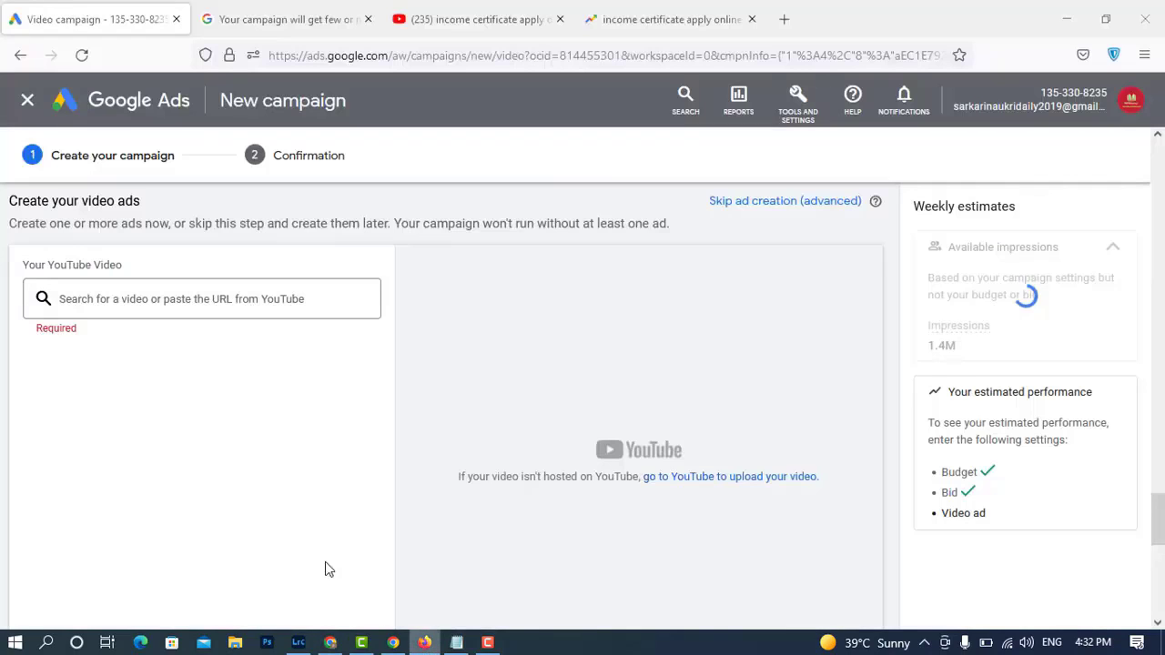
pyautogui.click(215, 301)
pyautogui.write('https://www.youtube.com/watch?v=mIJMyaXOiu4')
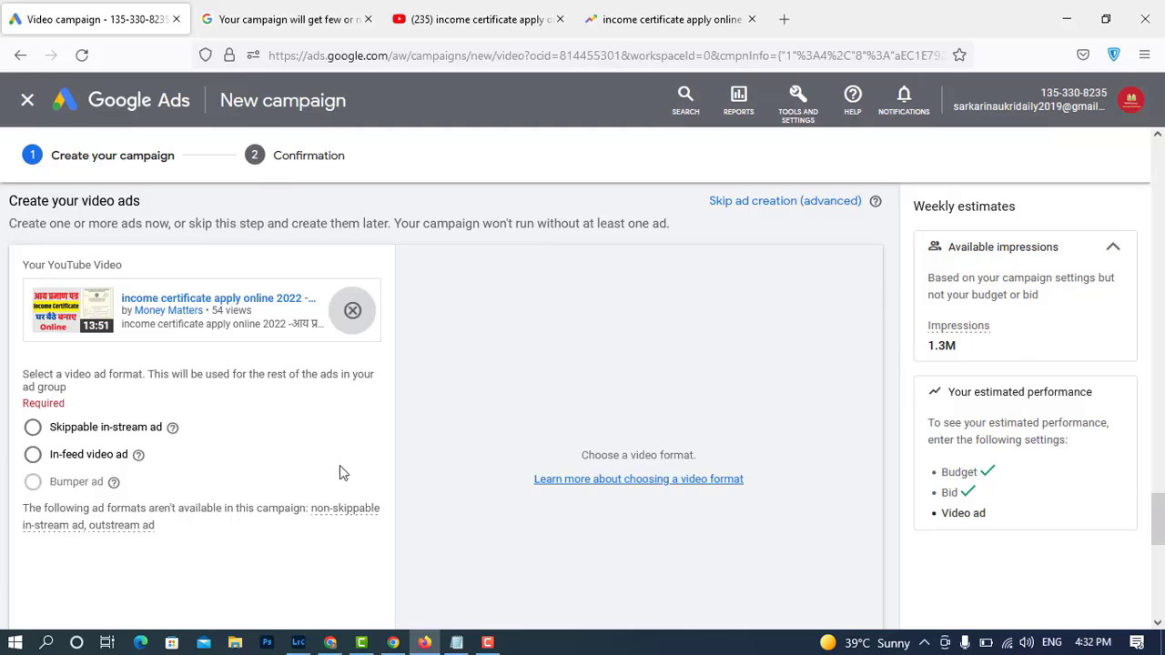
pyautogui.click(33, 454)
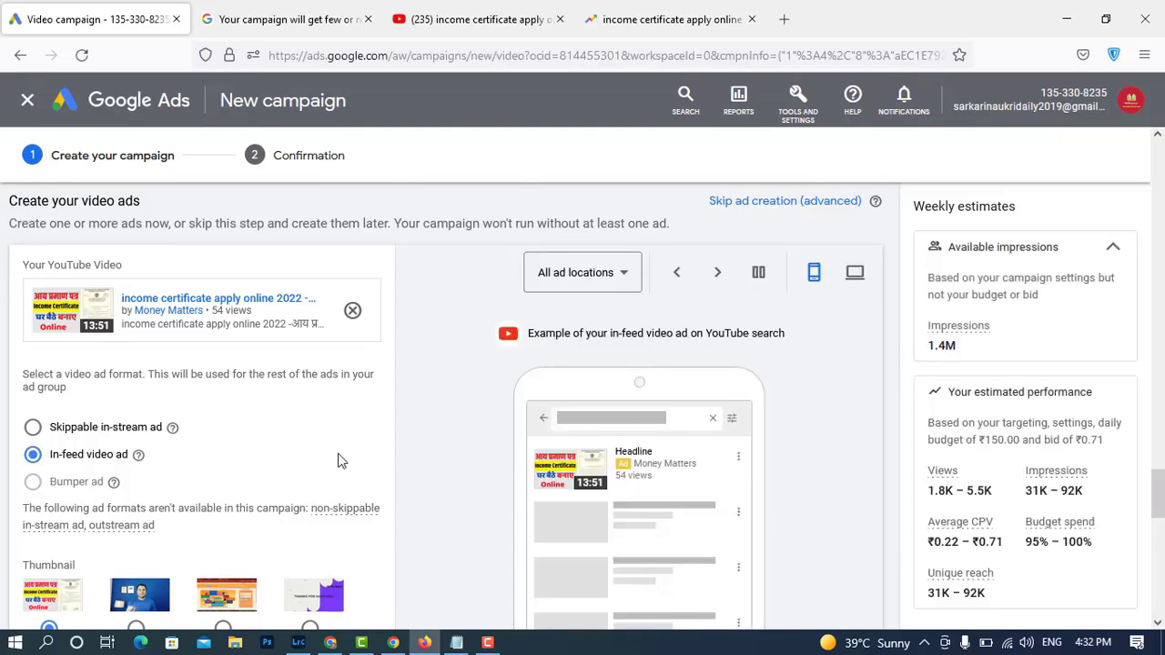
# - Copy "आय प्रमाण पत्र कैसे बनाए ऑनलाइन" from the YouTube video's title and use it as the ad's headline
pyautogui.scroll(-4, 338, 459)
pyautogui.scroll(3, 338, 460)
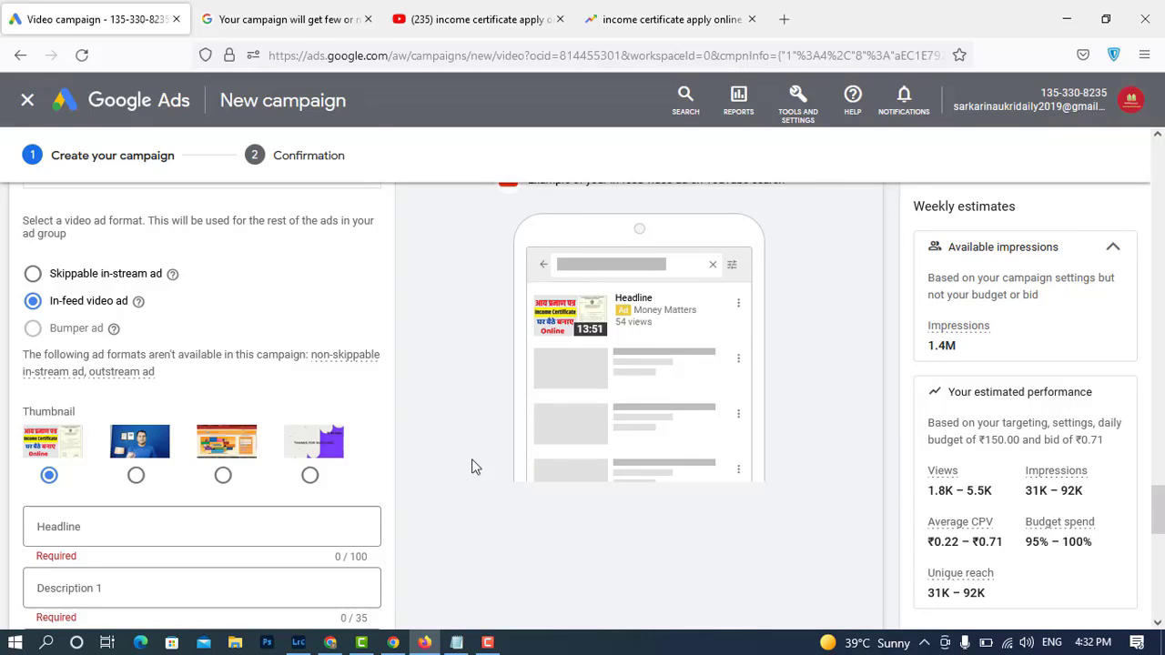
pyautogui.click(258, 523)
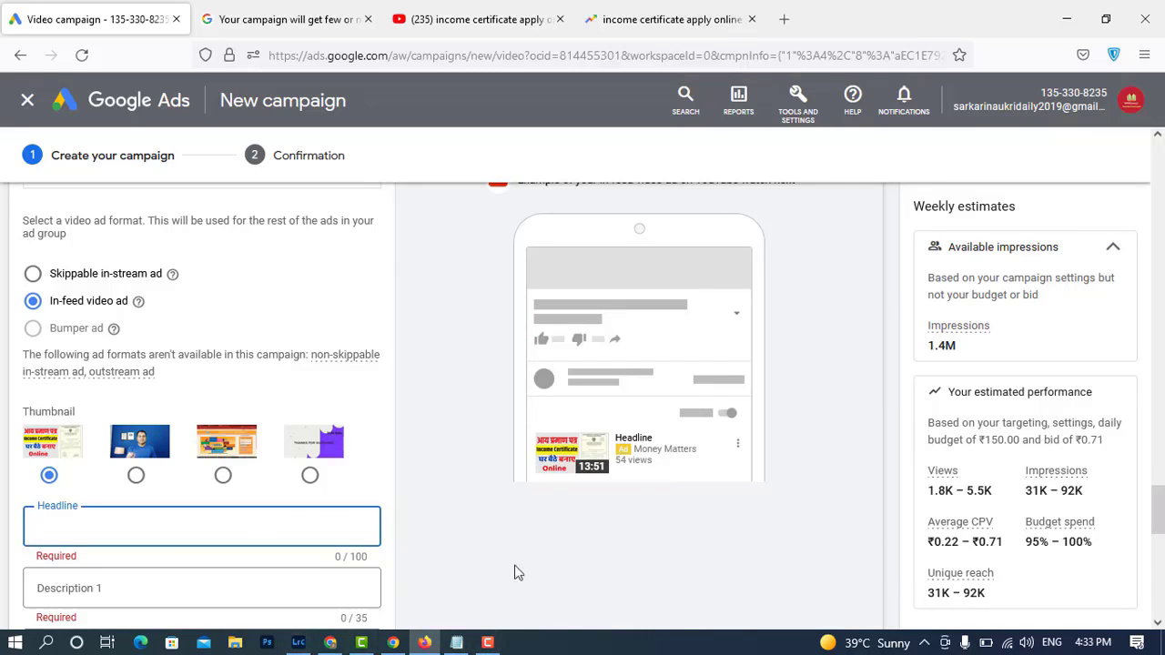
pyautogui.click(330, 642)
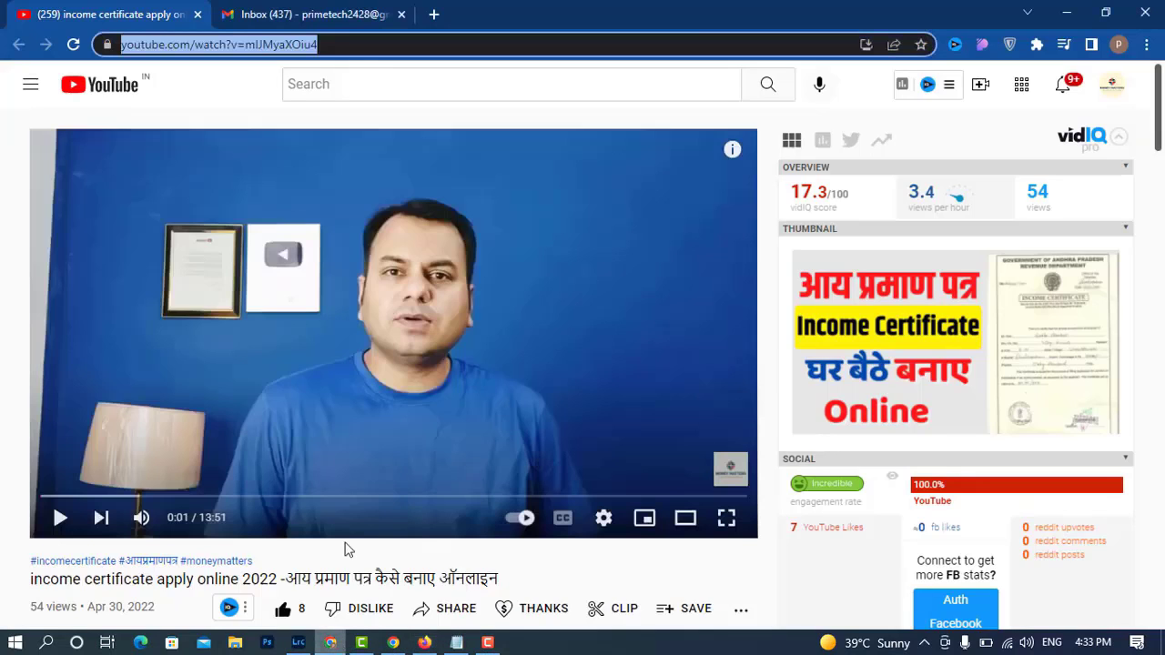
pyautogui.scroll(-2, 355, 537)
pyautogui.moveTo(286, 408); pyautogui.dragTo(498, 408)
pyautogui.hotkey('ctrl', 'c')
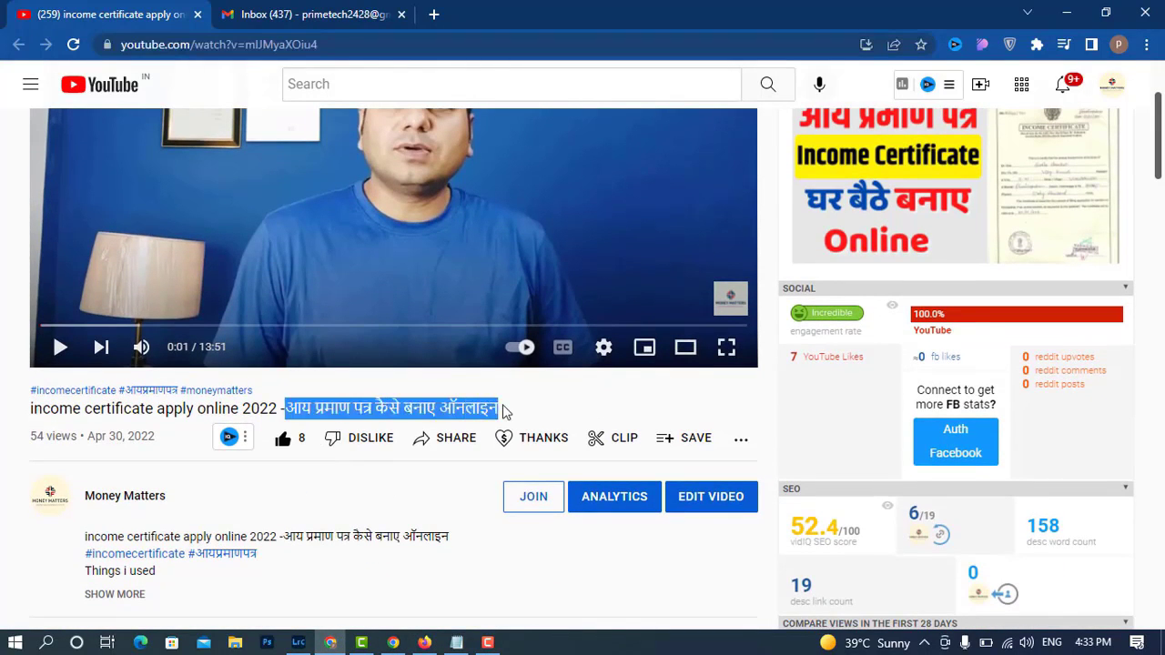
pyautogui.click(424, 643)
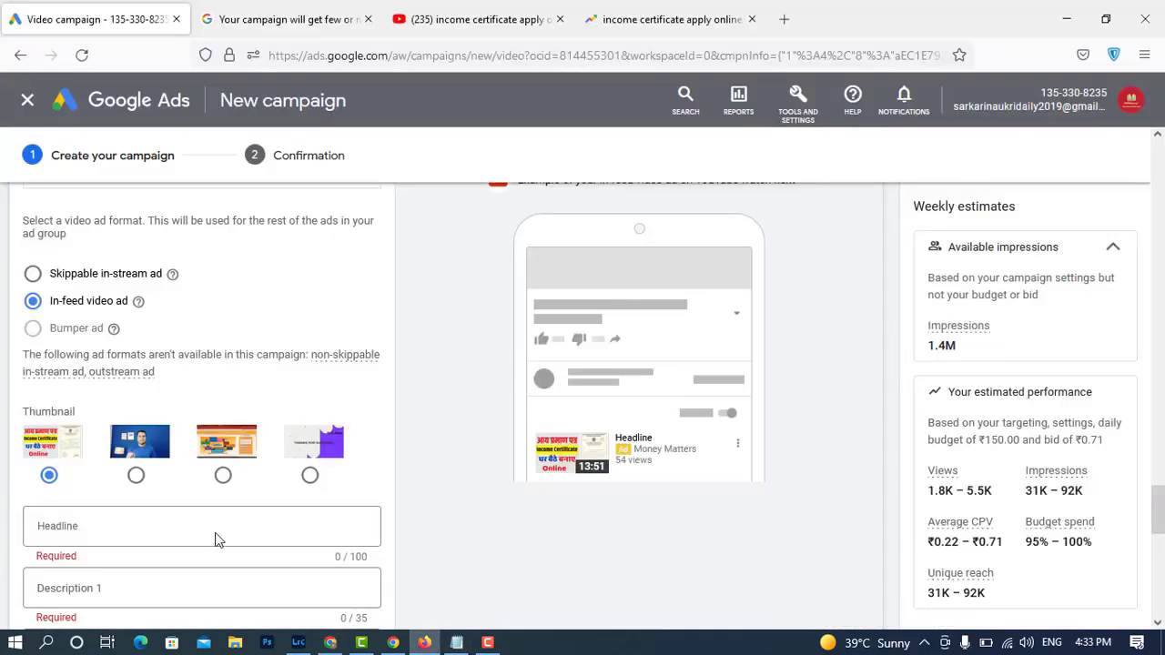
pyautogui.click(219, 531)
pyautogui.hotkey('ctrl', 'v')
# - Enter "How to make income certificate" as the ad's Description 1
pyautogui.scroll(-3, 254, 518)
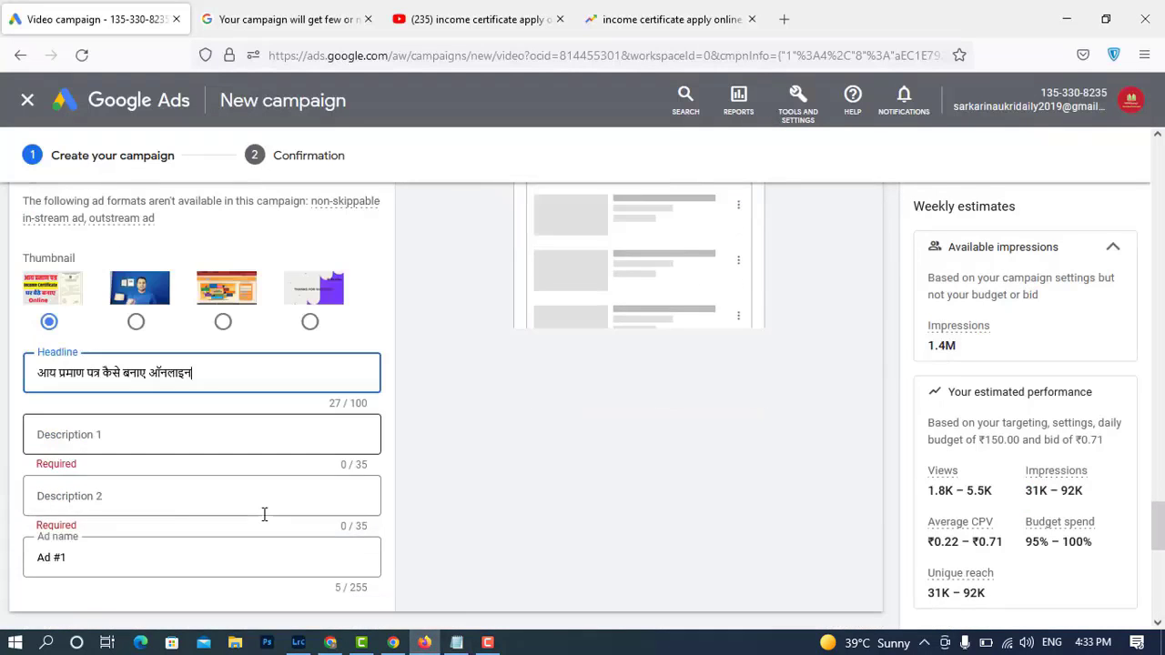
pyautogui.click(159, 434)
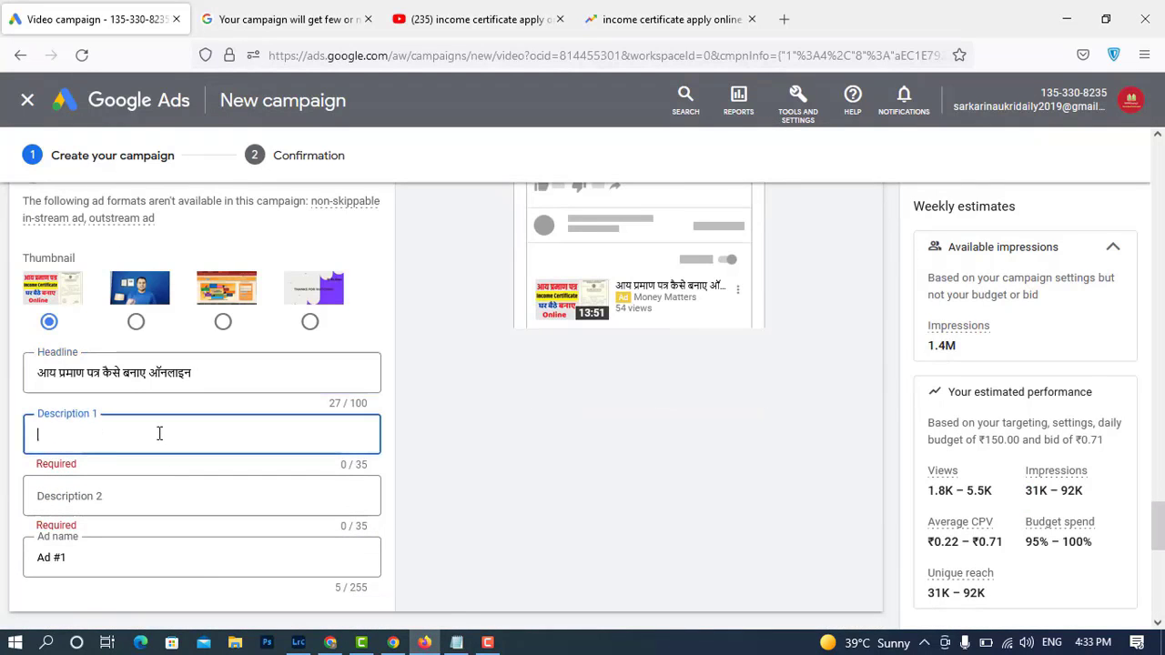
pyautogui.write('How to')
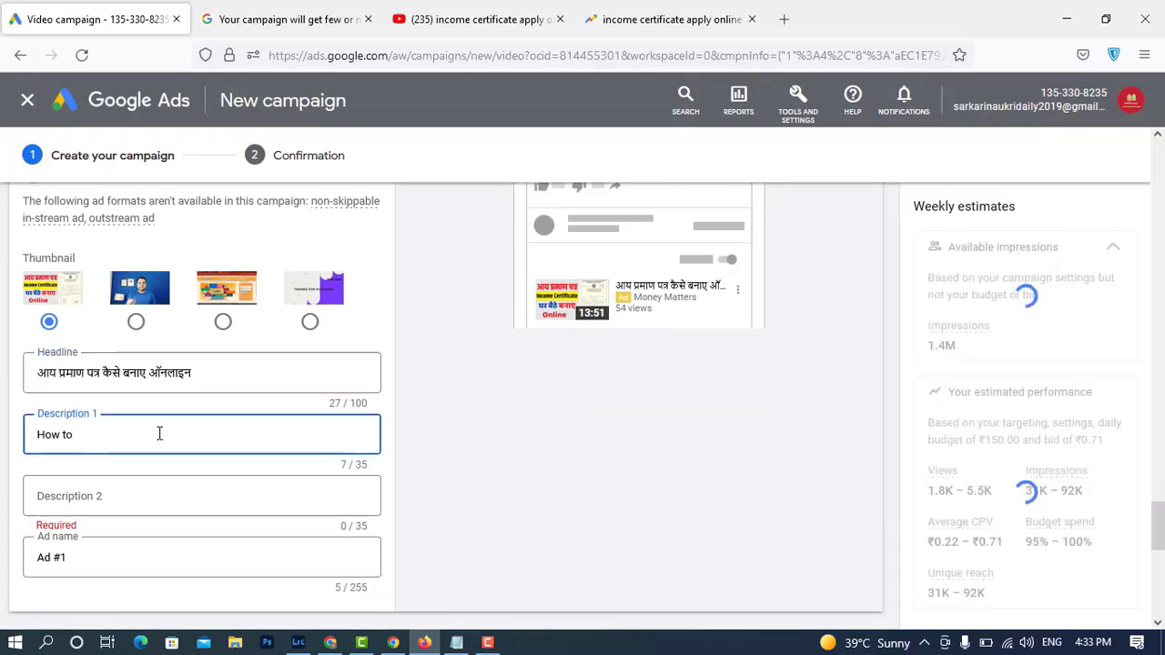
pyautogui.write('make ')
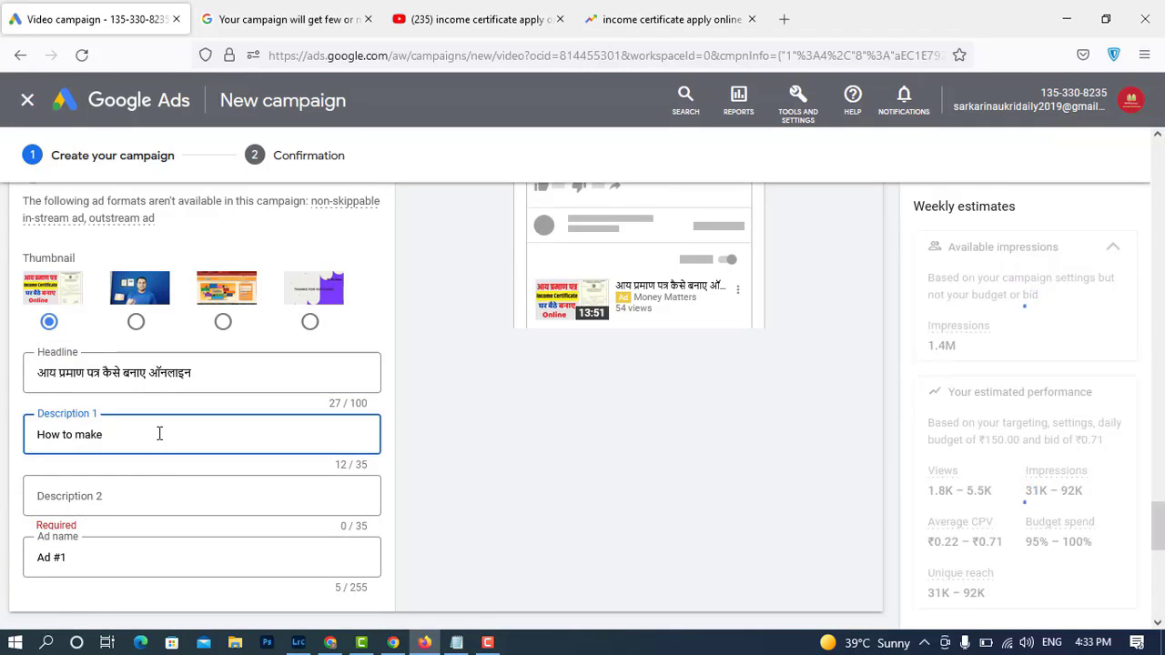
pyautogui.write('income ')
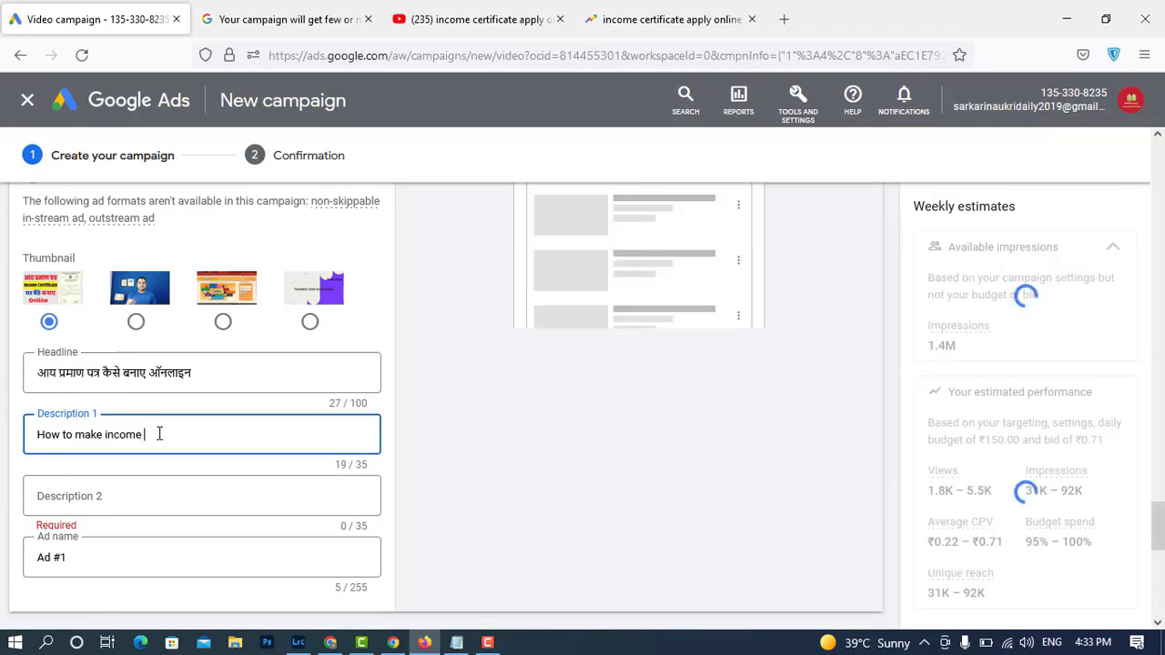
pyautogui.write('certificate onlone')
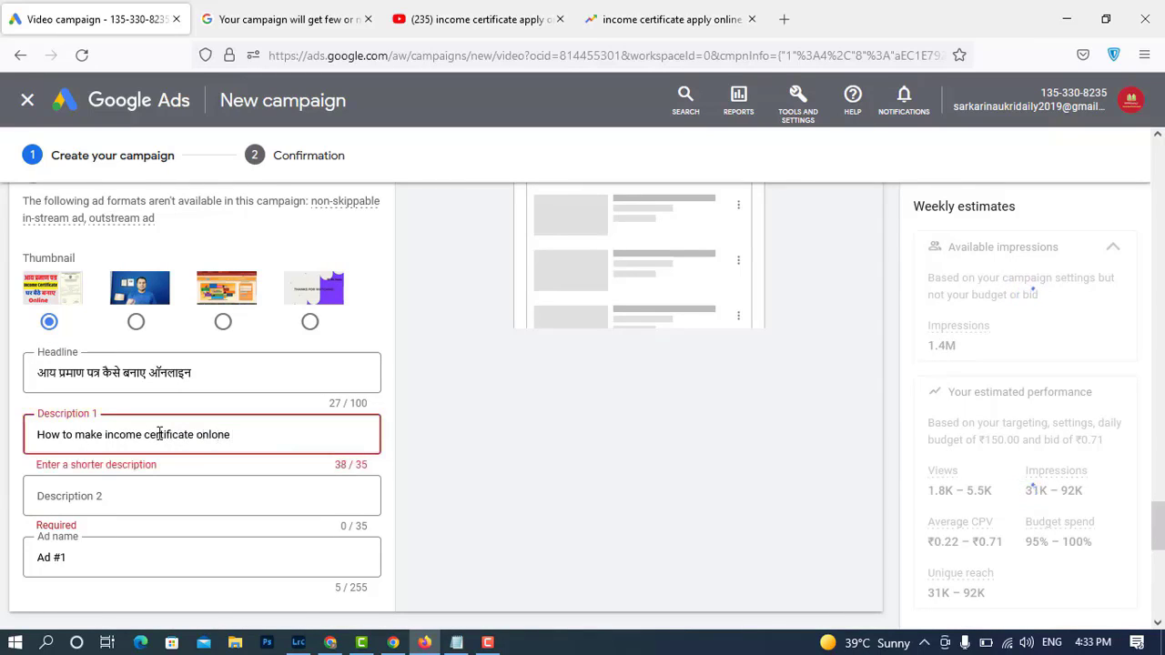
pyautogui.press('BackSpace')
pyautogui.press('BackSpace')
pyautogui.press('BackSpace')
pyautogui.press('BackSpace')
pyautogui.press('BackSpace')
pyautogui.press('BackSpace')
pyautogui.press('BackSpace')
pyautogui.press('BackSpace')
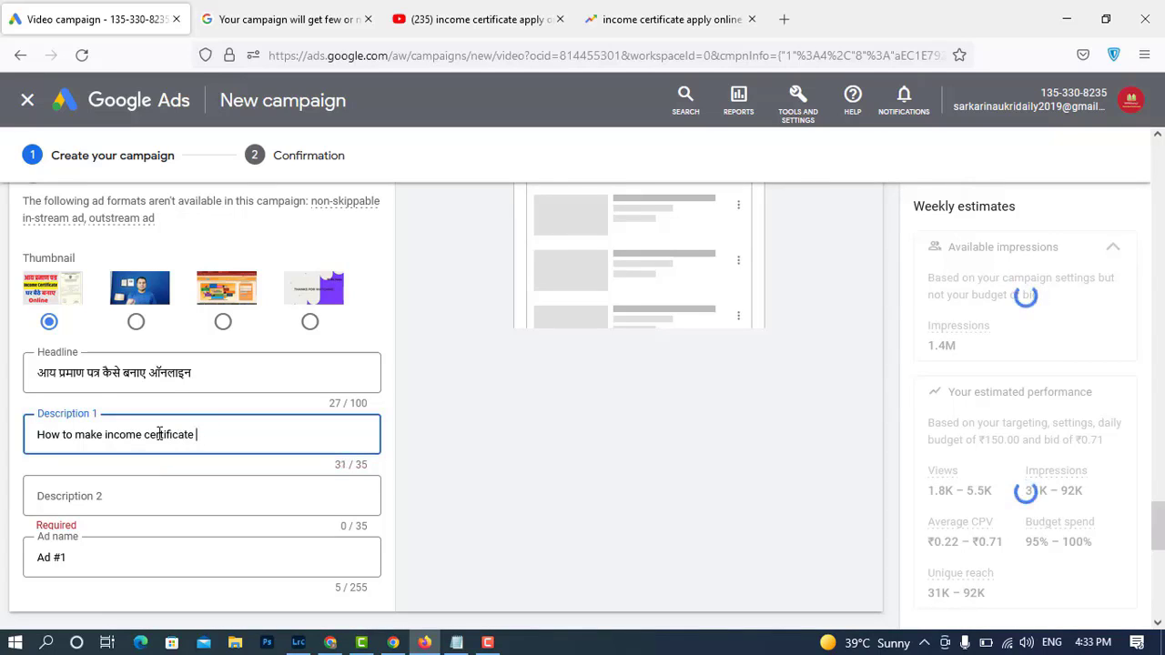
# - Fill in Description 2 as "Online income certificate", reusing the words "income certificate" from Description 1
pyautogui.click(142, 498)
pyautogui.write('Online')
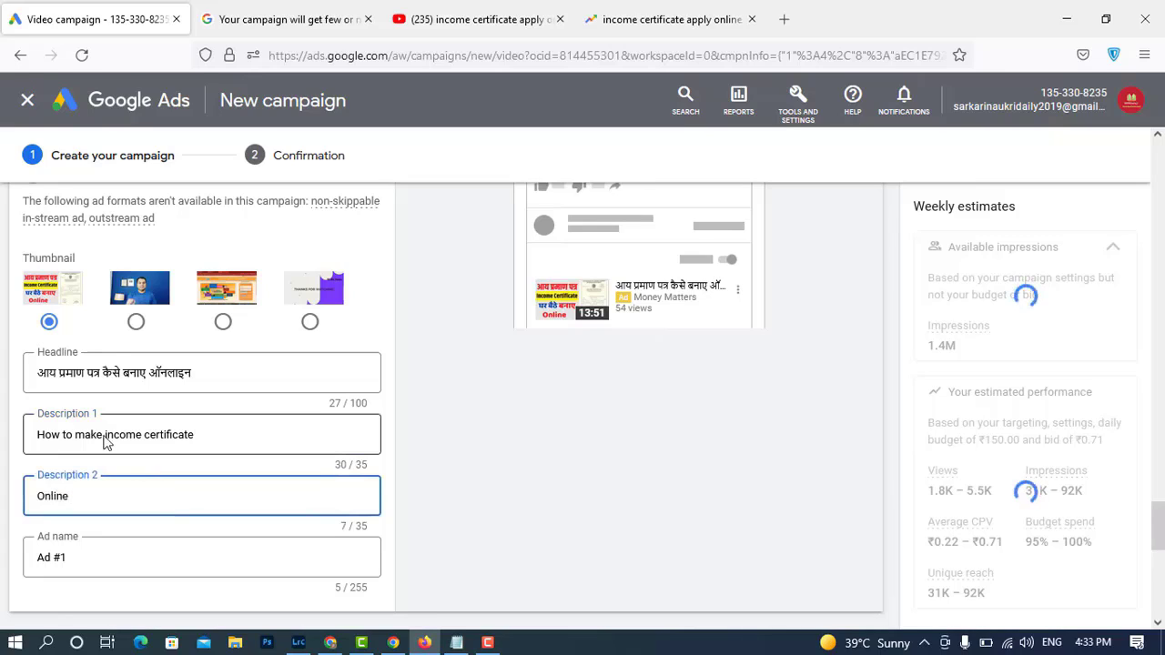
pyautogui.moveTo(104, 435); pyautogui.dragTo(201, 435)
pyautogui.hotkey('ctrl', 'c')
pyautogui.click(156, 495)
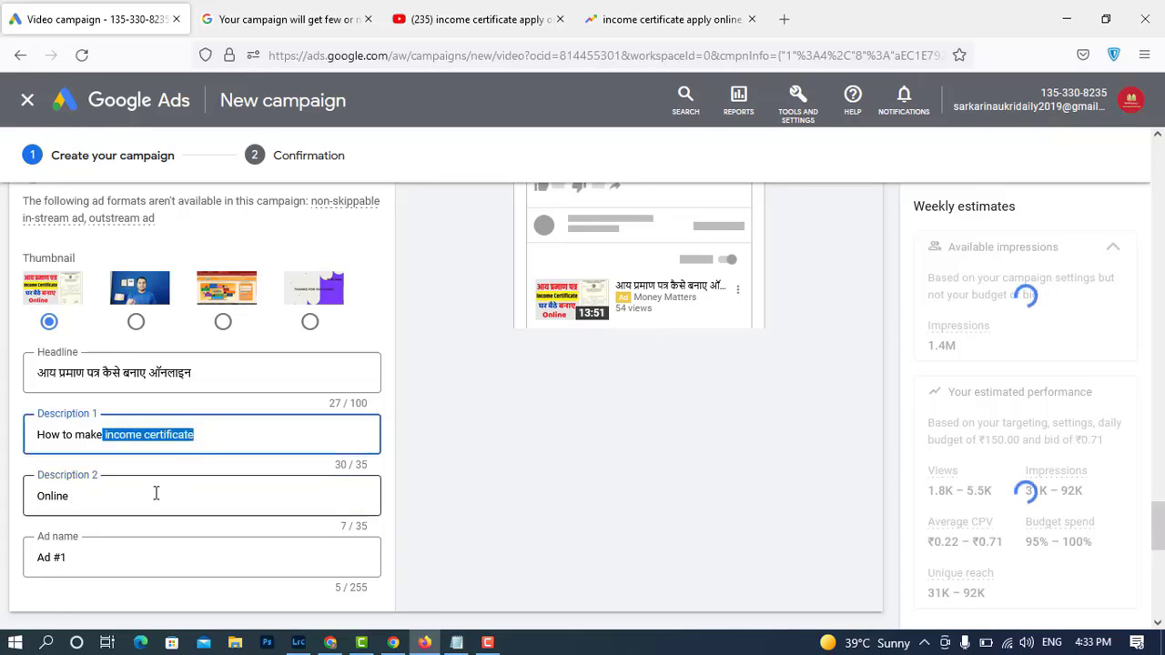
pyautogui.hotkey('ctrl', 'v')
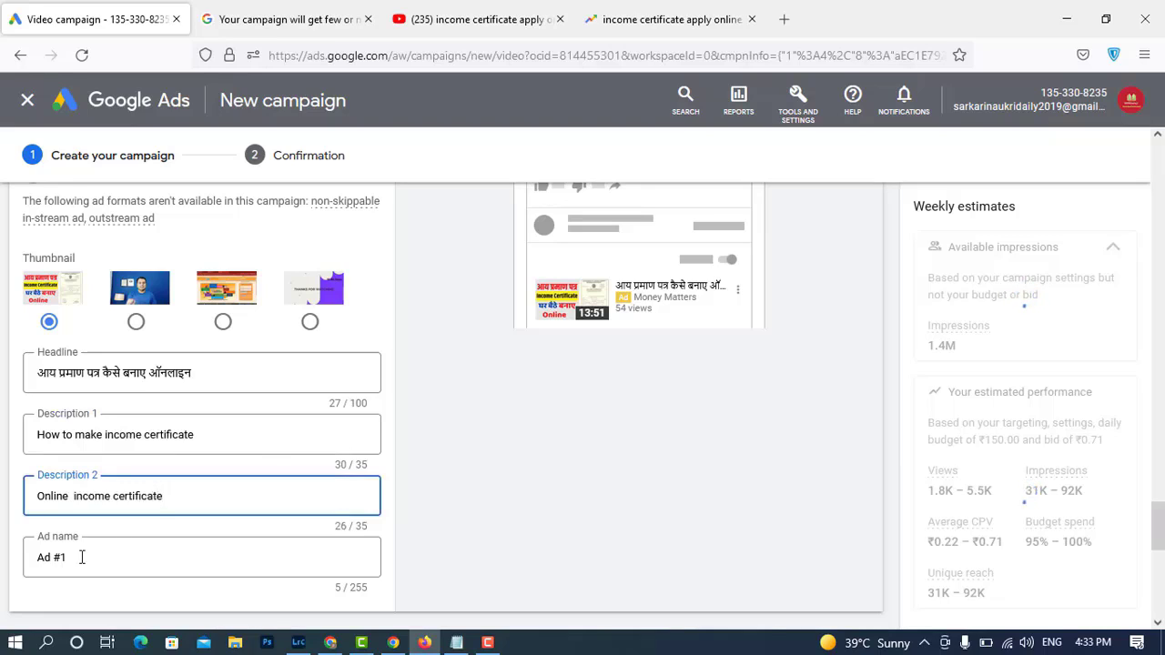
# - Rename the ad as "mmincome"
pyautogui.tripleClick(34, 562)
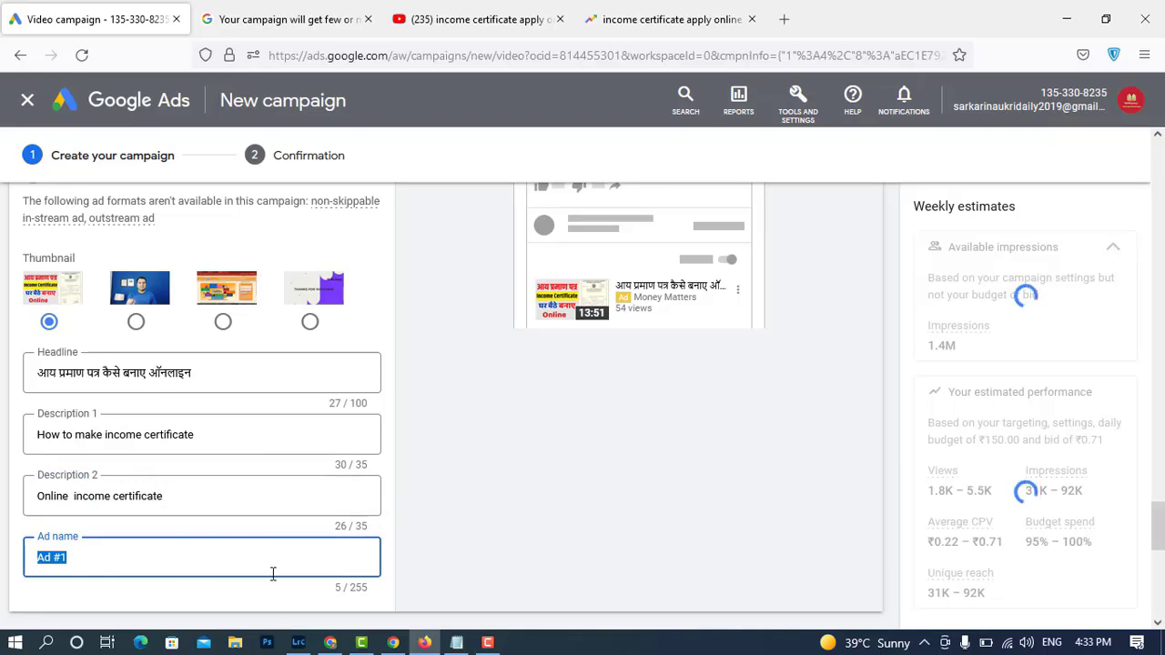
pyautogui.press('BackSpace')
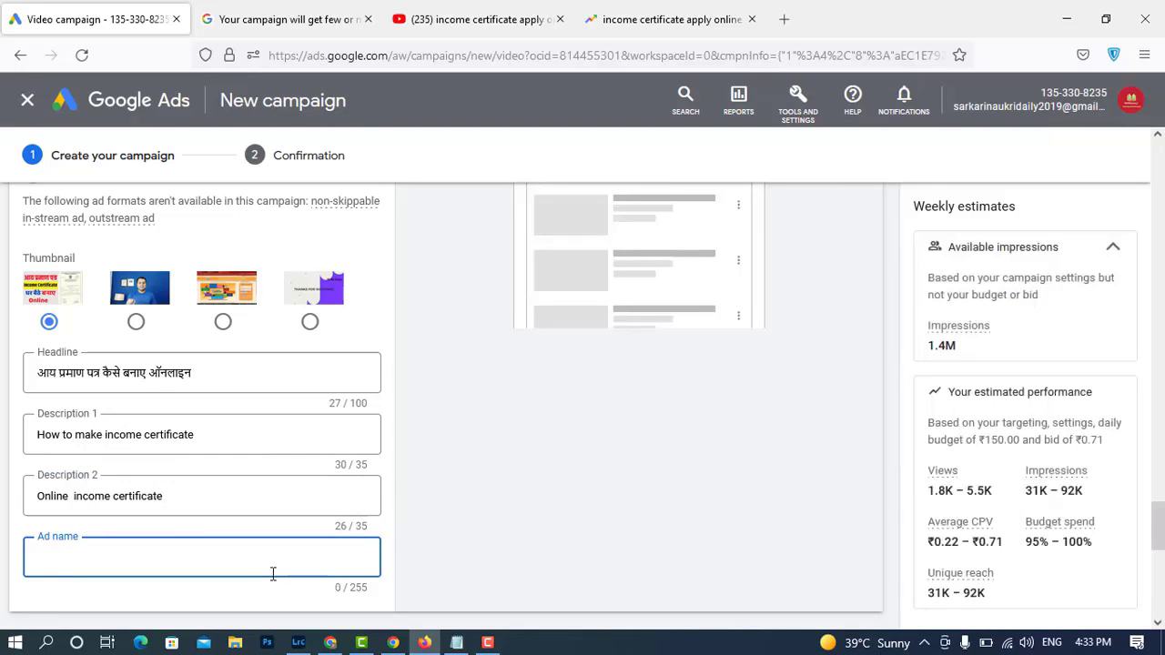
pyautogui.write('mmin')
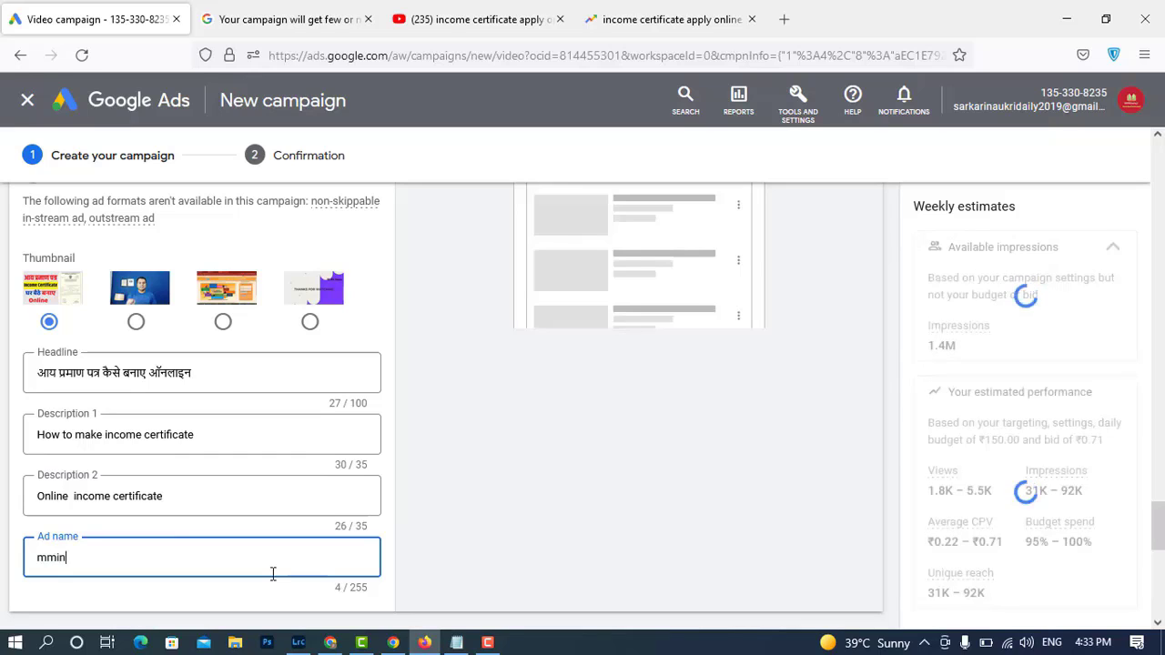
pyautogui.write('come')
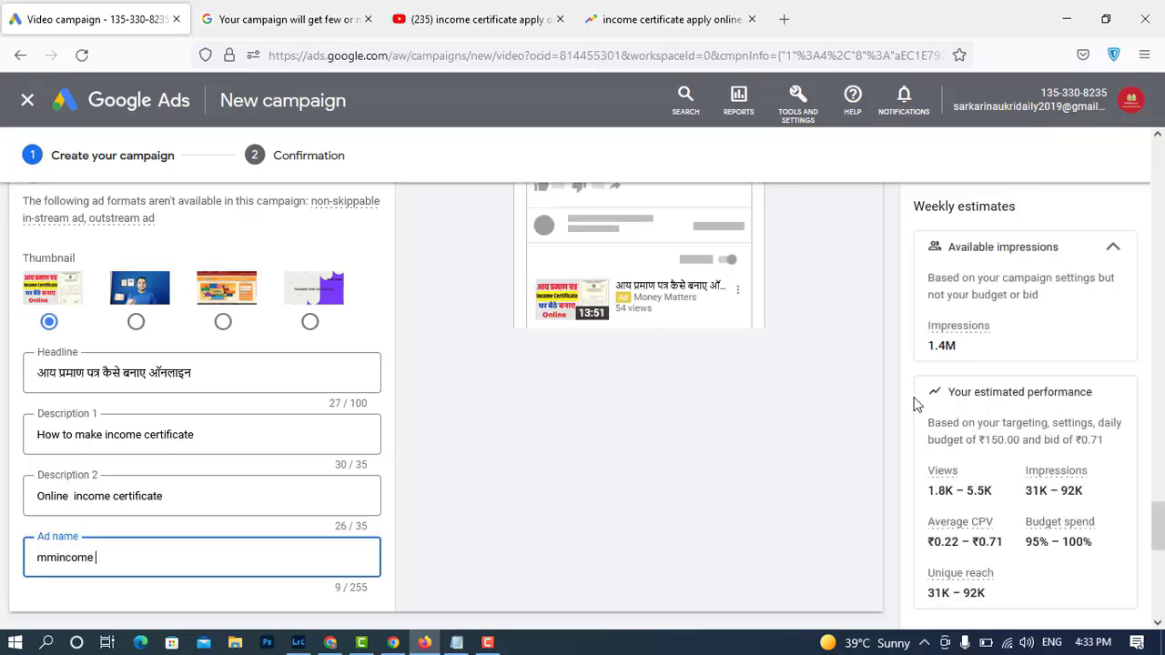
# - Check the ad details and the ad group's maximum CPV bid, and submit the campaign for creation
pyautogui.scroll(-3, 797, 357)
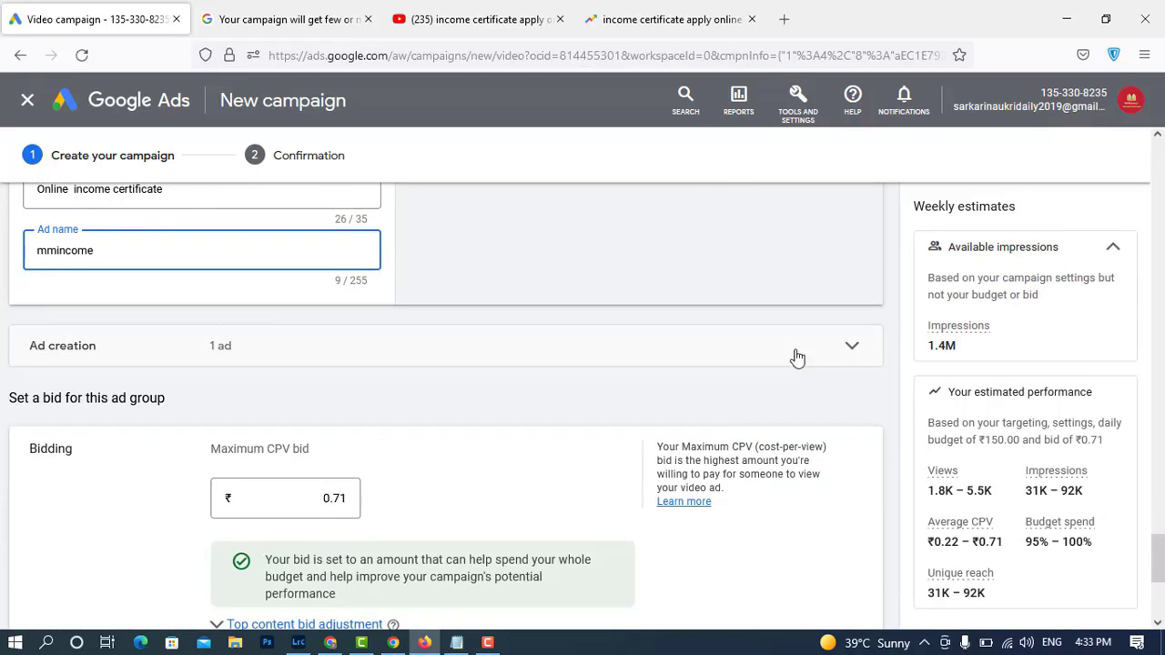
pyautogui.scroll(2, 797, 357)
pyautogui.scroll(-1, 1026, 394)
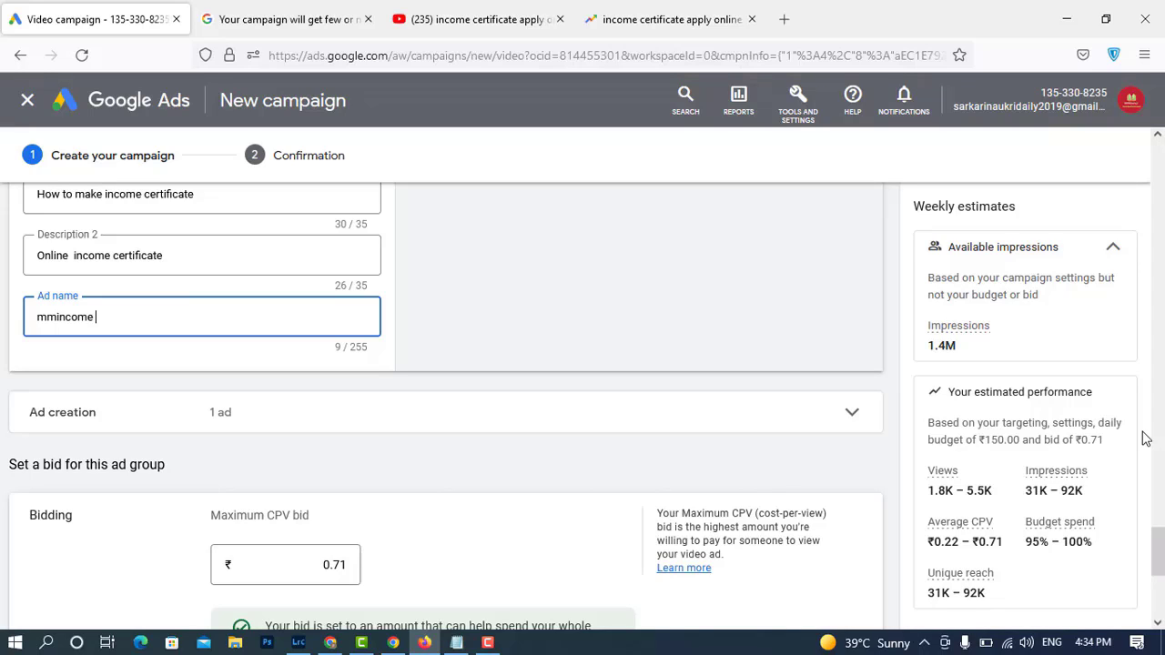
pyautogui.scroll(-2, 1099, 531)
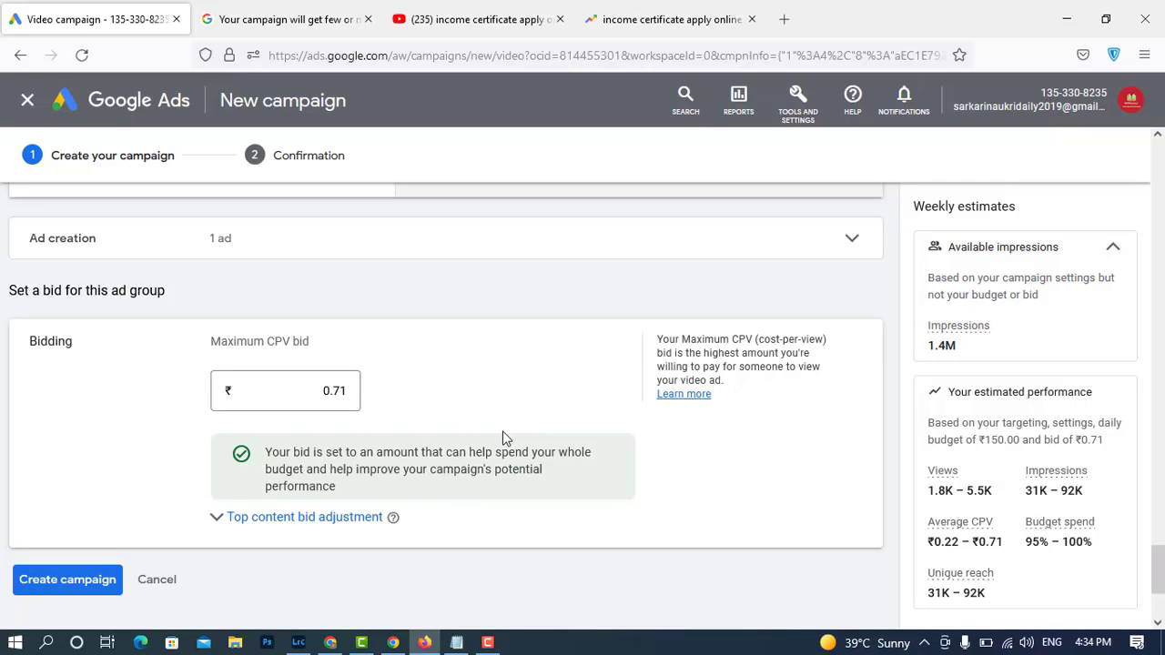
pyautogui.click(64, 583)
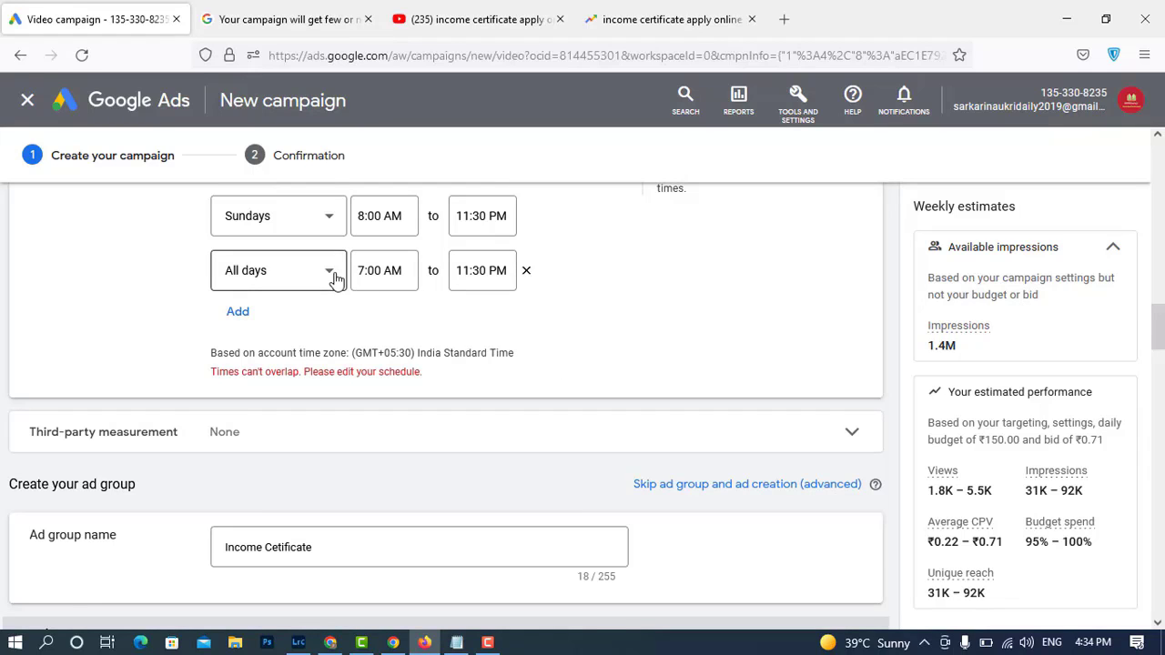
# - Remove the All days 7:00 AM to 11:30 PM entry from the ad schedule and review the campaign's targeting and weekly estimates
pyautogui.scroll(2, 335, 278)
pyautogui.click(527, 423)
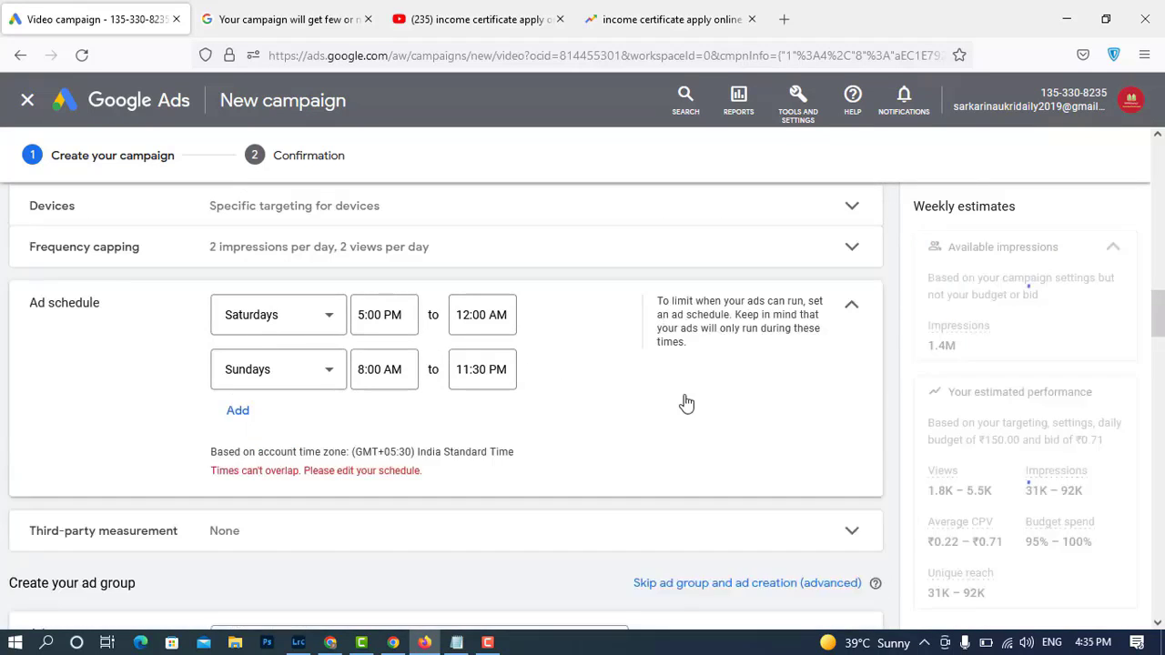
pyautogui.scroll(-6, 681, 474)
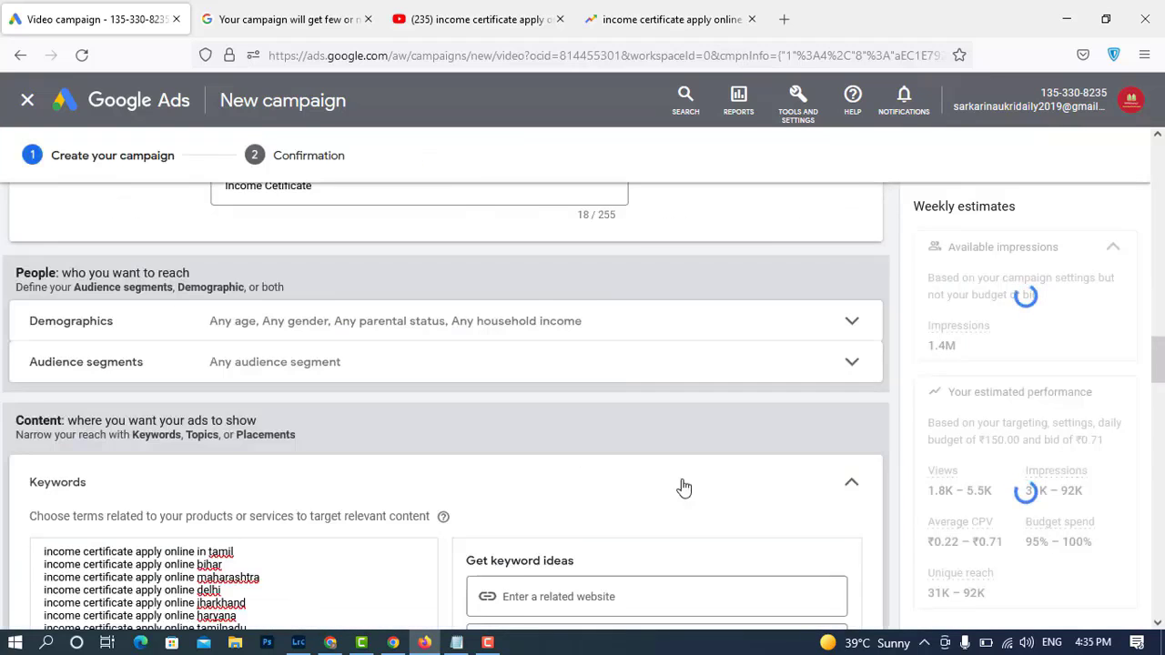
pyautogui.scroll(-15, 683, 489)
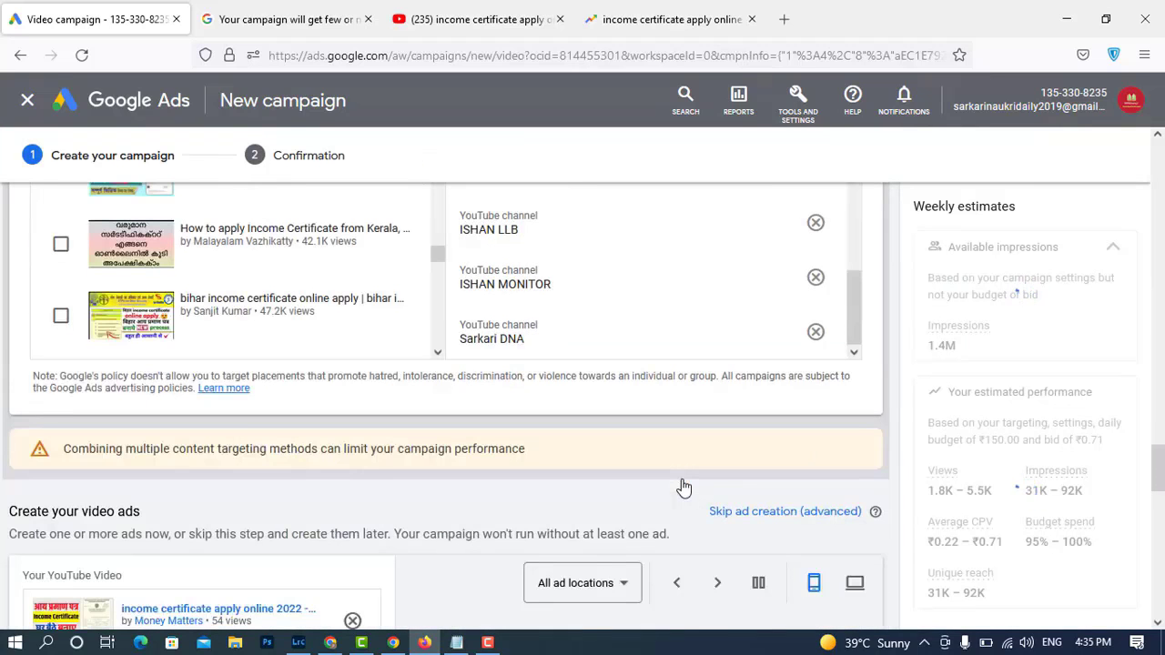
pyautogui.scroll(5, 684, 492)
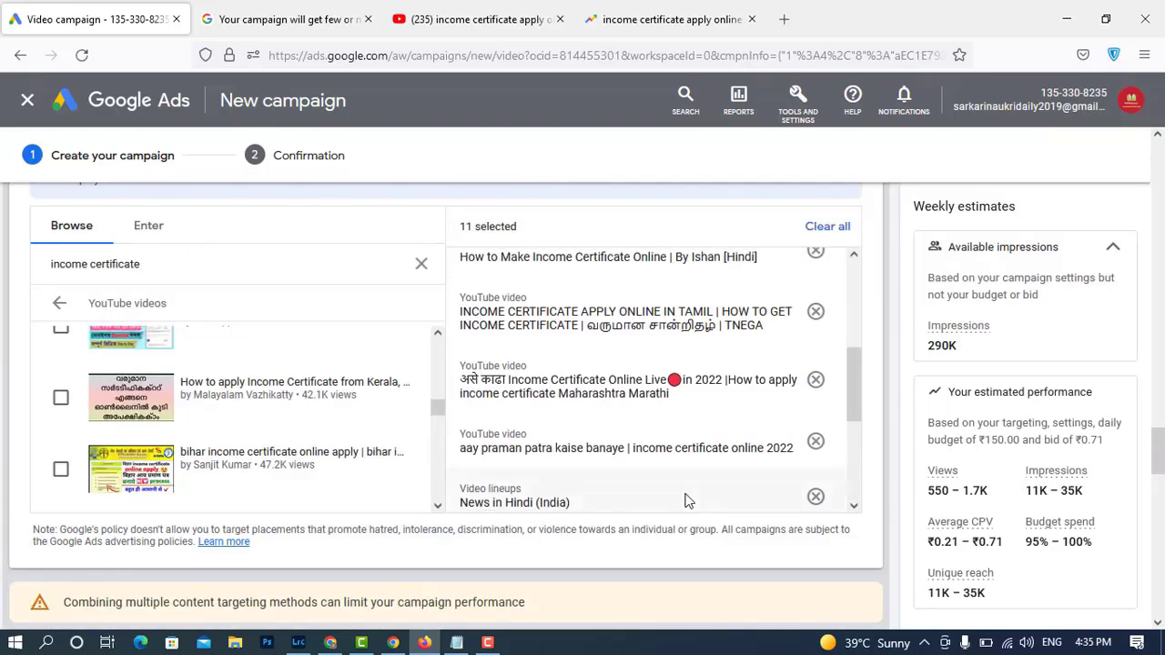
pyautogui.scroll(6, 883, 391)
pyautogui.scroll(15, 892, 393)
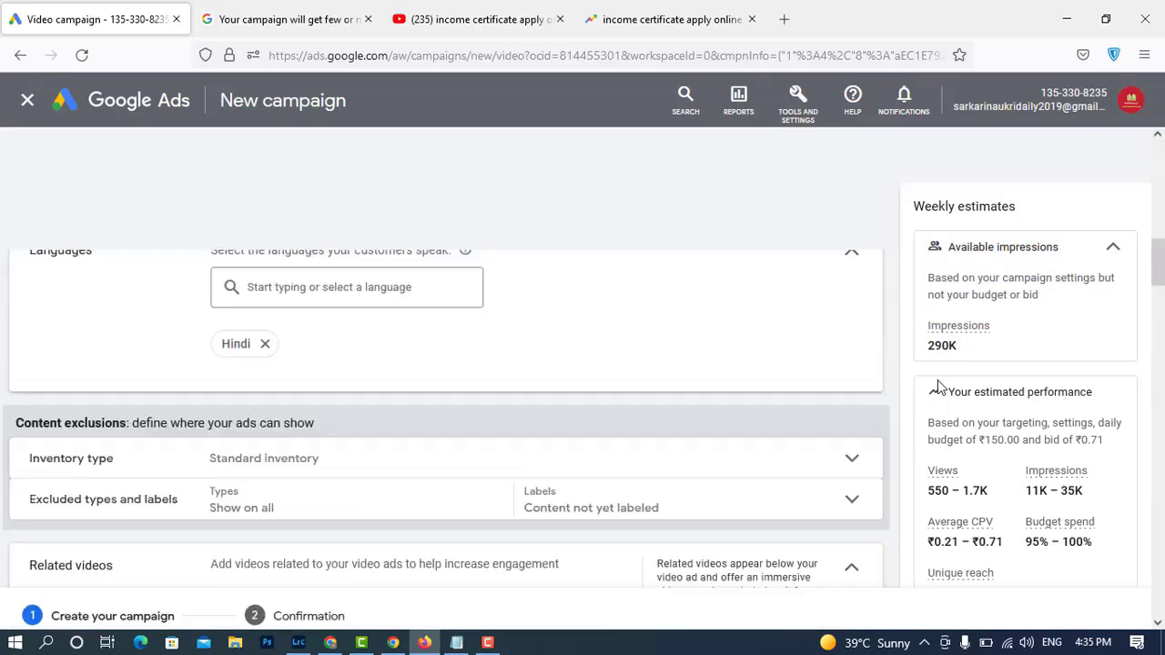
pyautogui.scroll(-7, 589, 470)
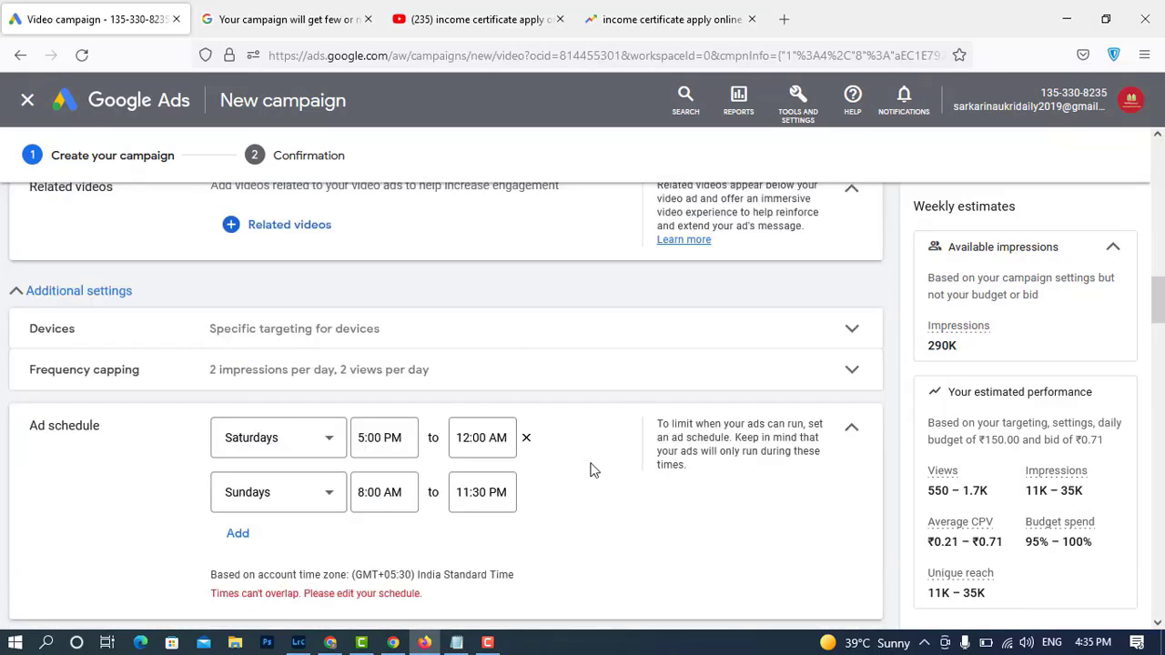
# - Remove the Saturdays entry from the ad schedule and change the remaining Sundays entry to All days
pyautogui.click(526, 438)
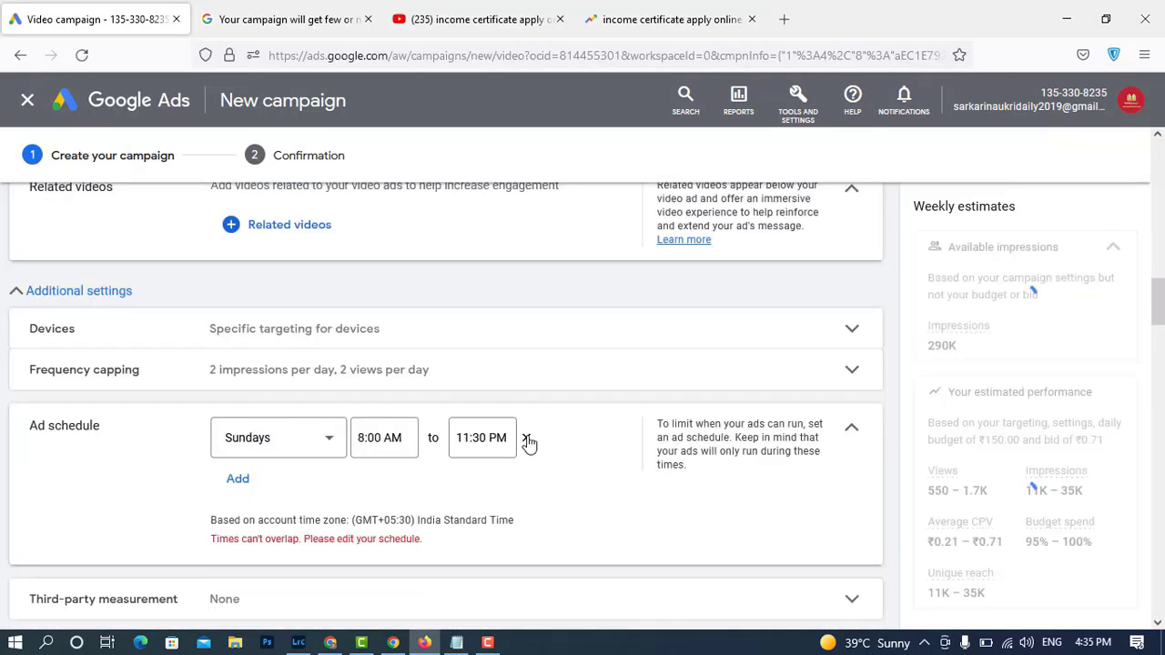
pyautogui.click(330, 438)
pyautogui.scroll(-2, 305, 432)
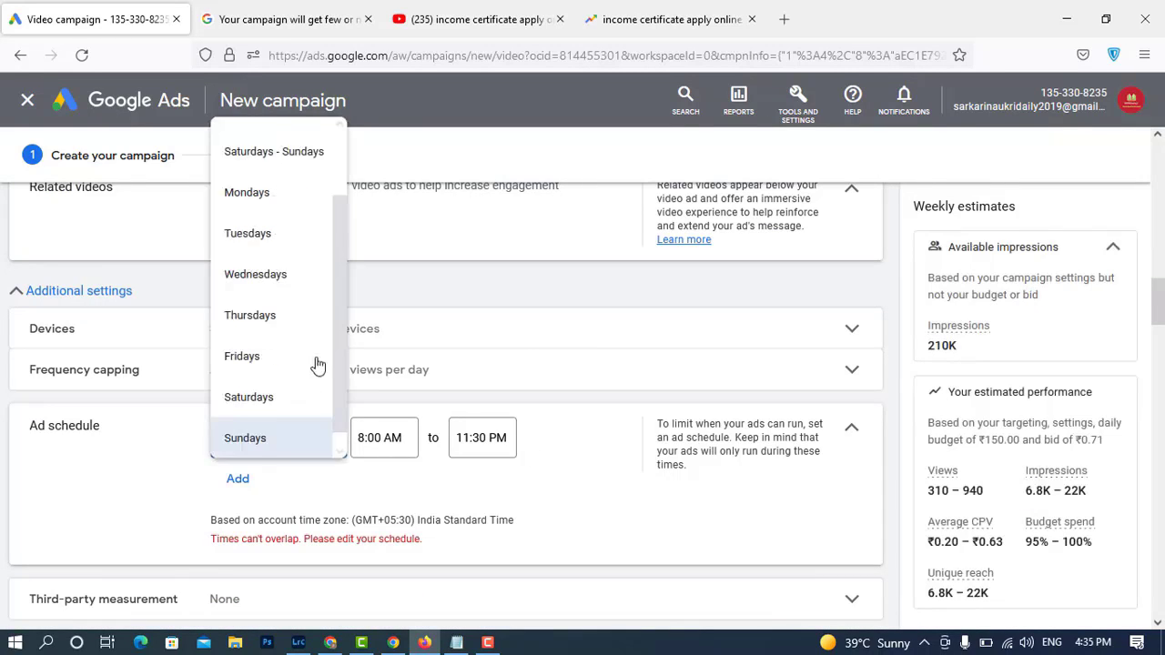
pyautogui.scroll(2, 300, 274)
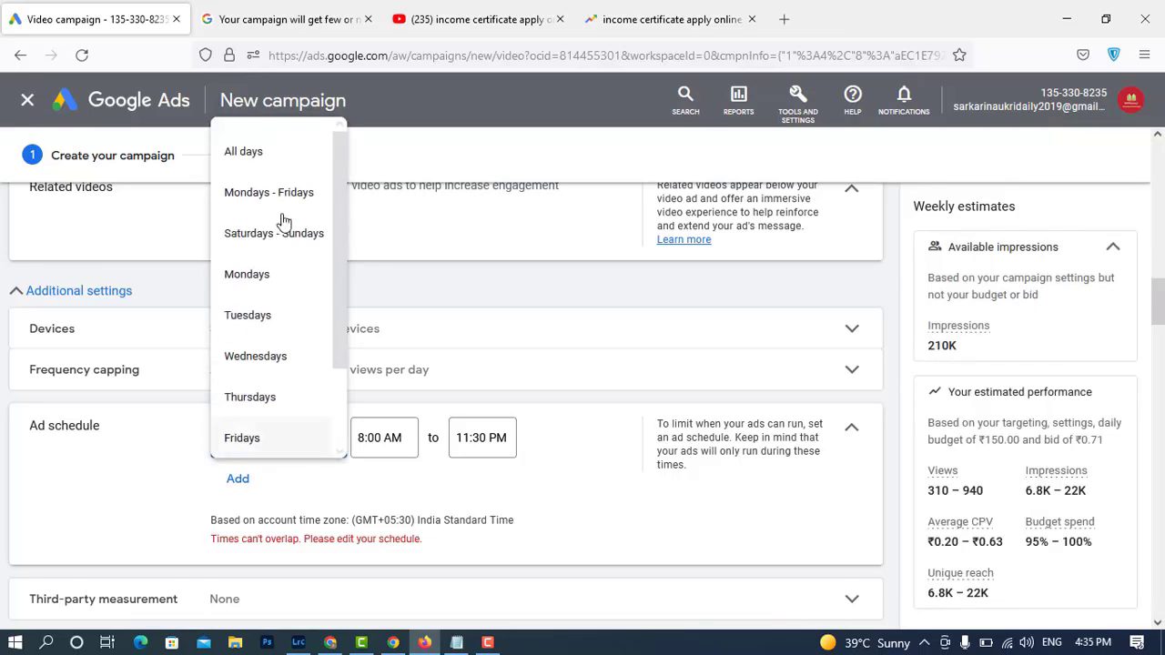
pyautogui.click(277, 155)
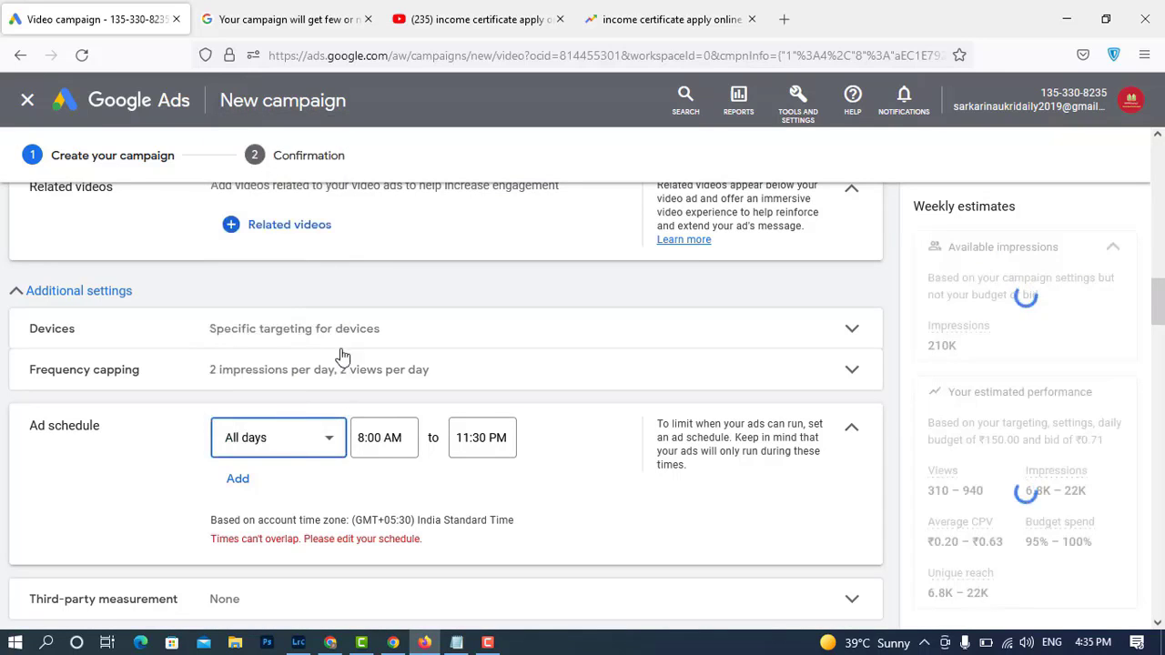
# - Set the start time of the All days ad schedule entry to 7:00 AM
pyautogui.click(411, 442)
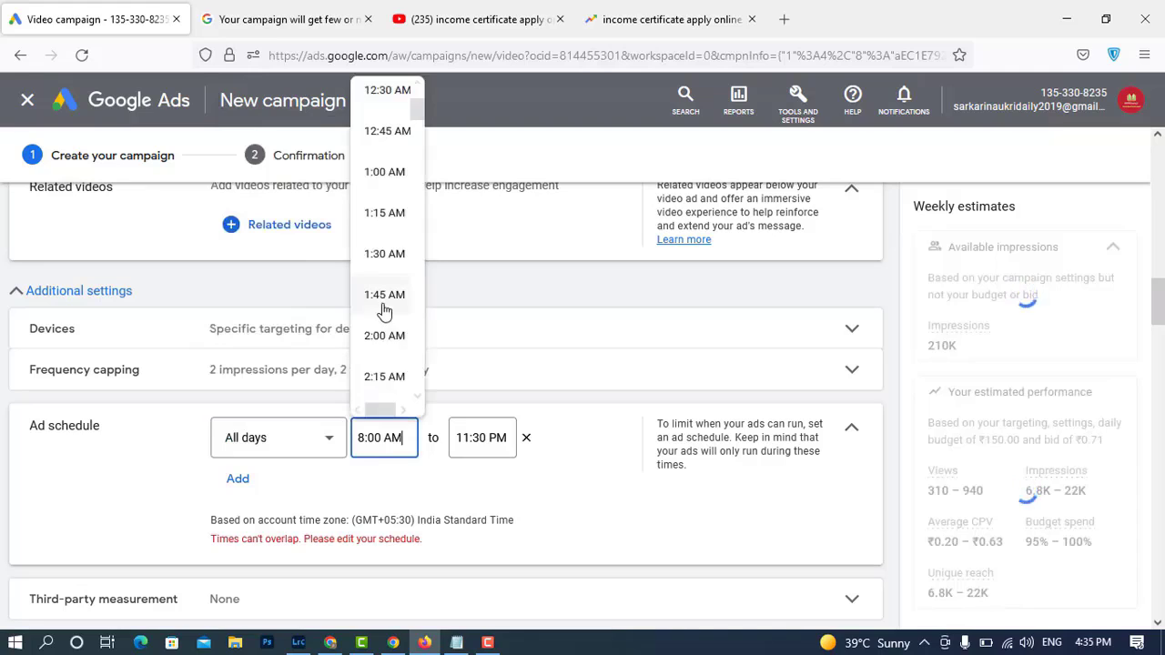
pyautogui.scroll(-3, 383, 309)
pyautogui.scroll(-4, 384, 318)
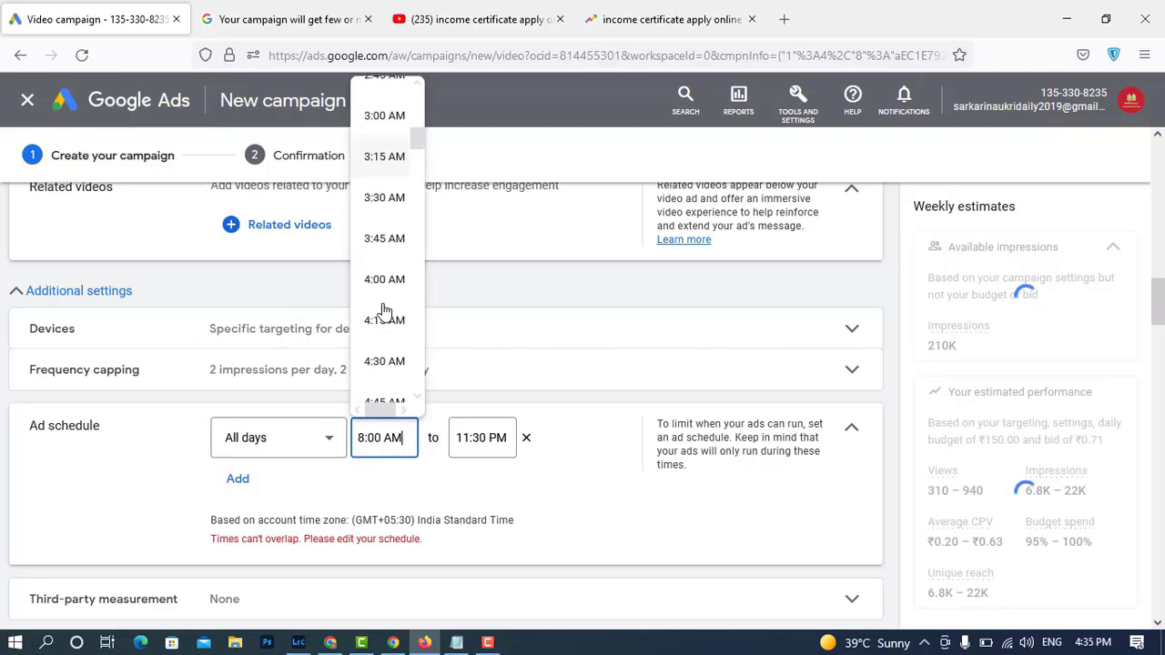
pyautogui.scroll(-4, 385, 346)
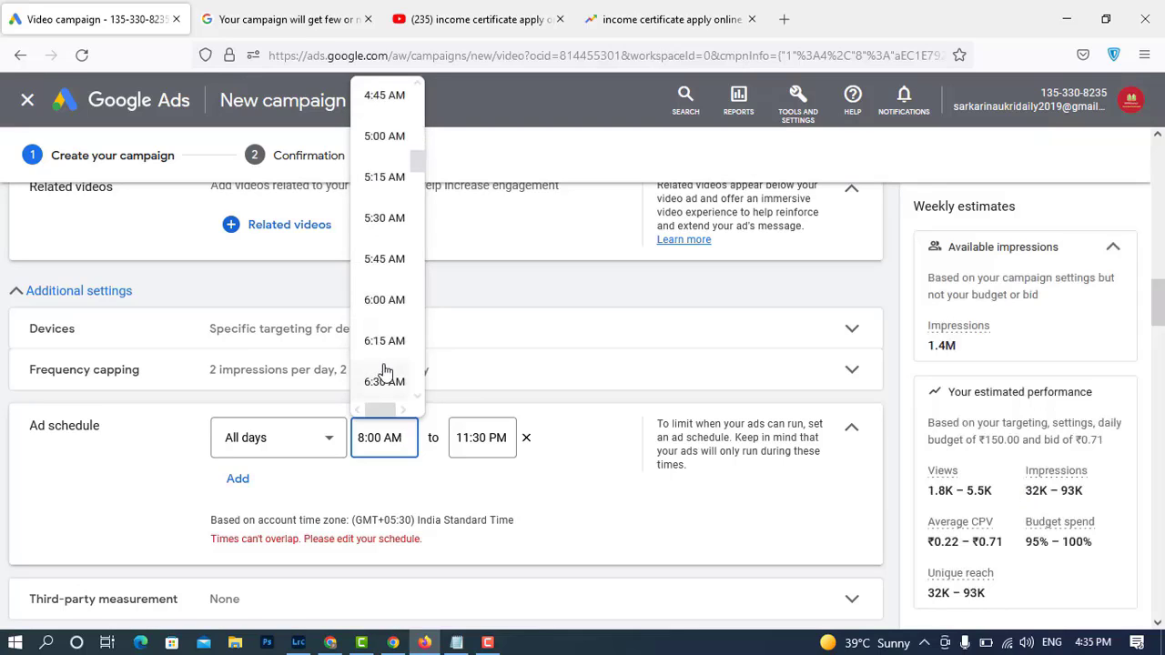
pyautogui.scroll(-3, 383, 373)
pyautogui.click(385, 328)
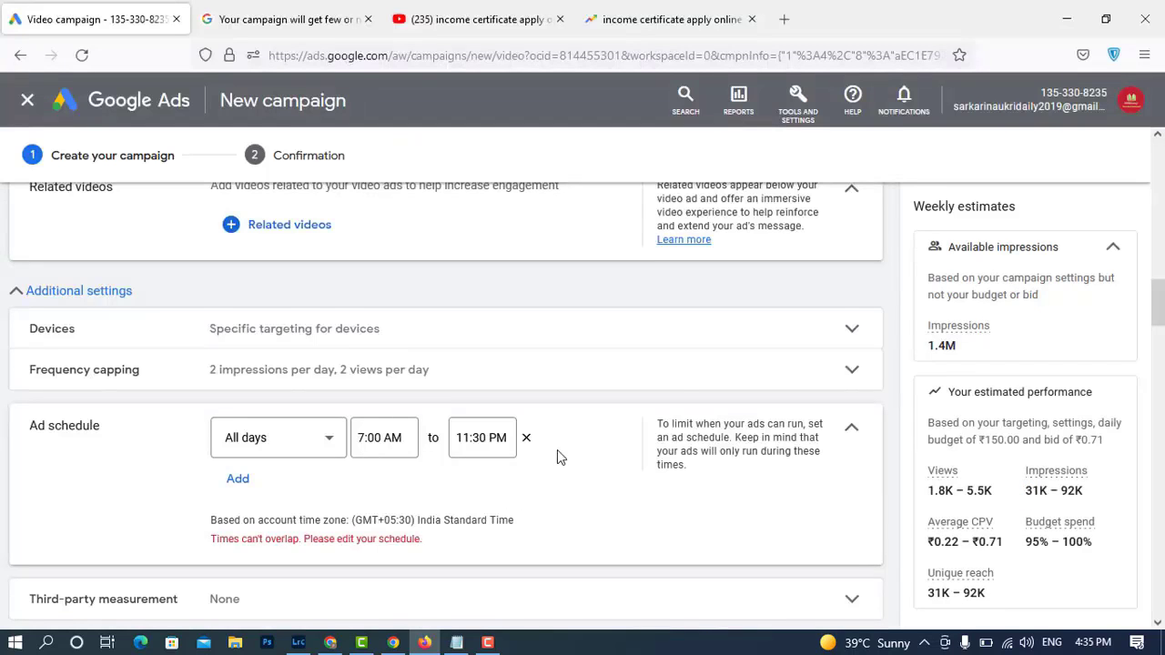
# - Check the placements and the maximum CPV bid, and submit the campaign for creation again
pyautogui.scroll(-10, 560, 455)
pyautogui.scroll(-15, 567, 488)
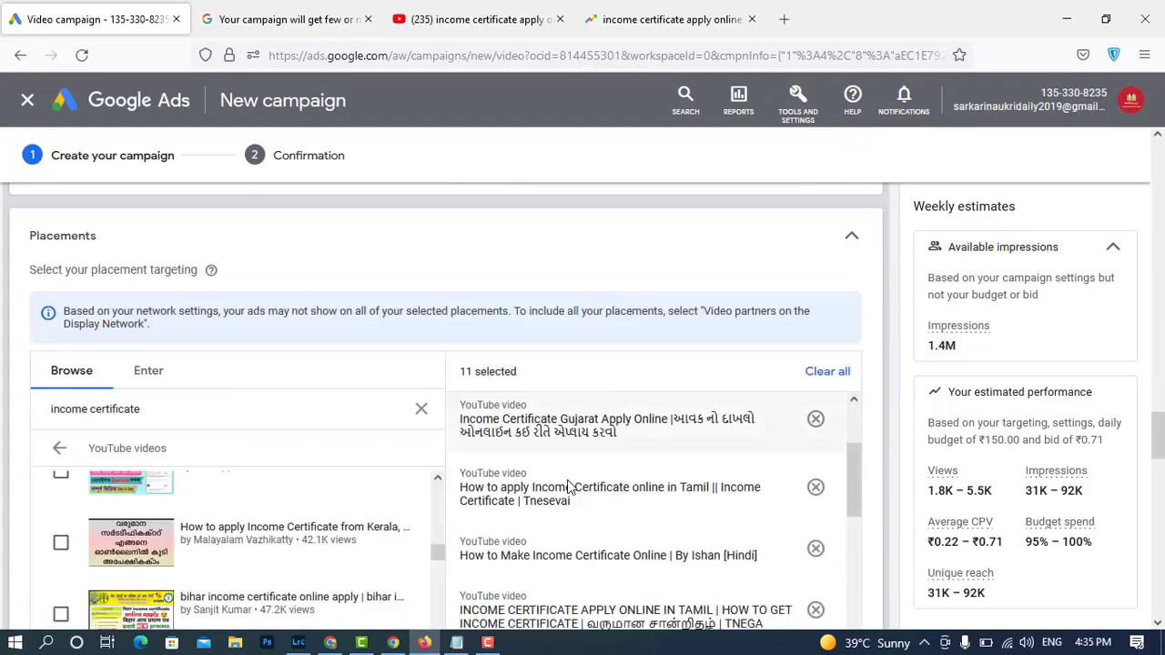
pyautogui.scroll(-10, 1052, 527)
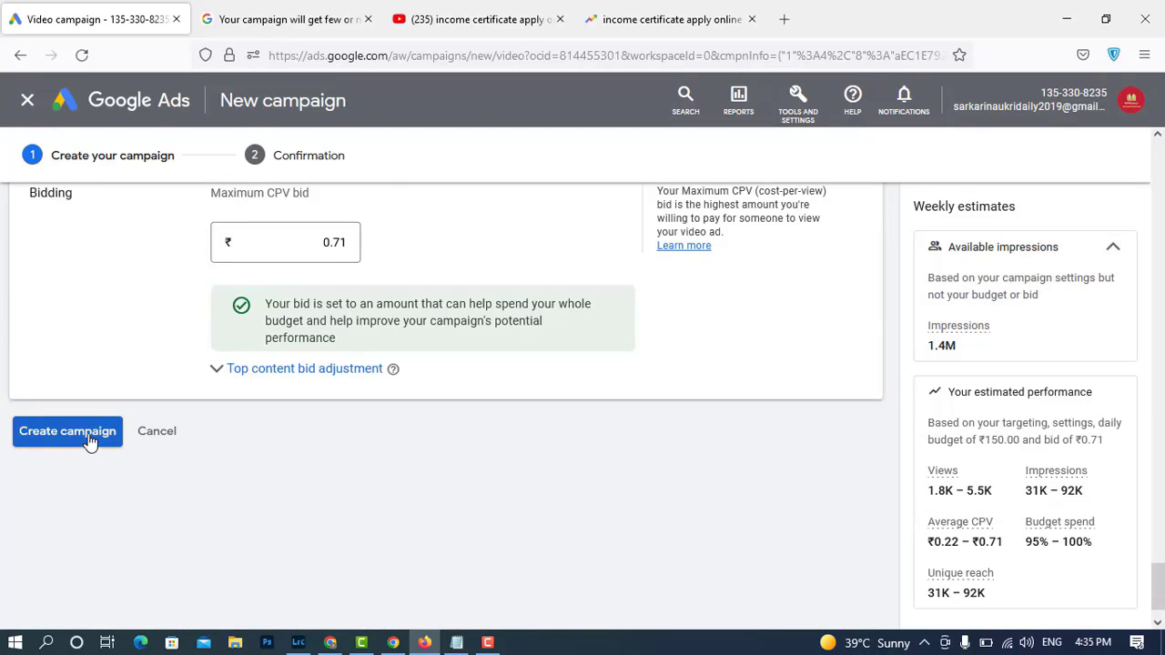
pyautogui.click(89, 438)
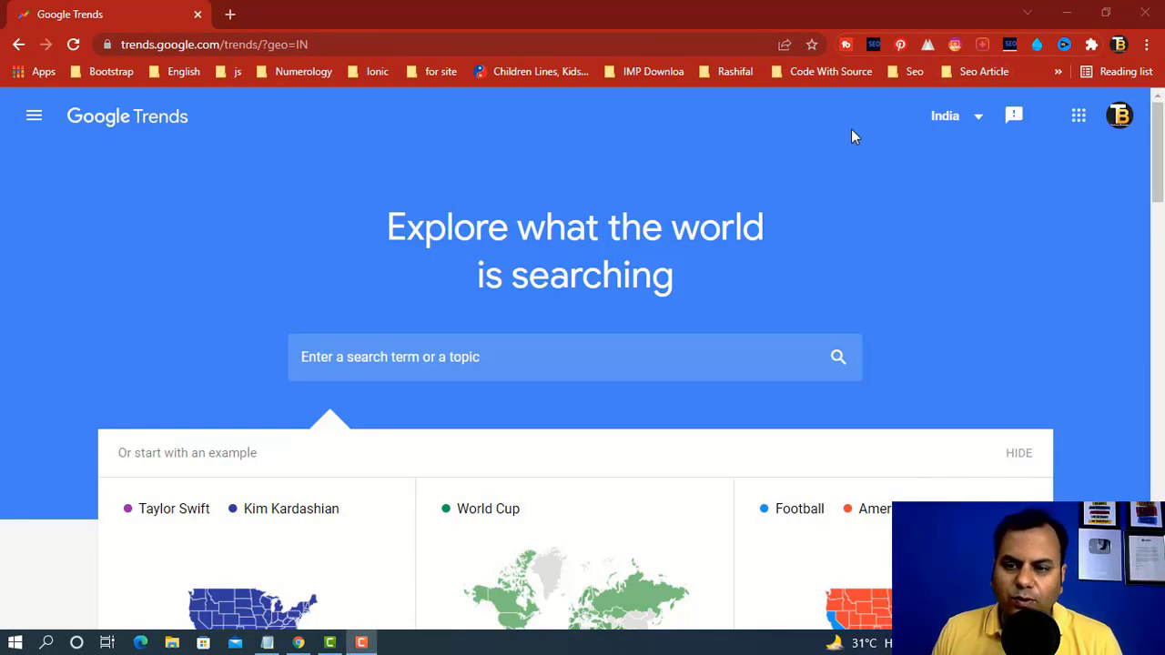
# - In Google Trends, search for "digital mar" and open the suggested Digital marketing plan topic for India
pyautogui.scroll(-1, 314, 407)
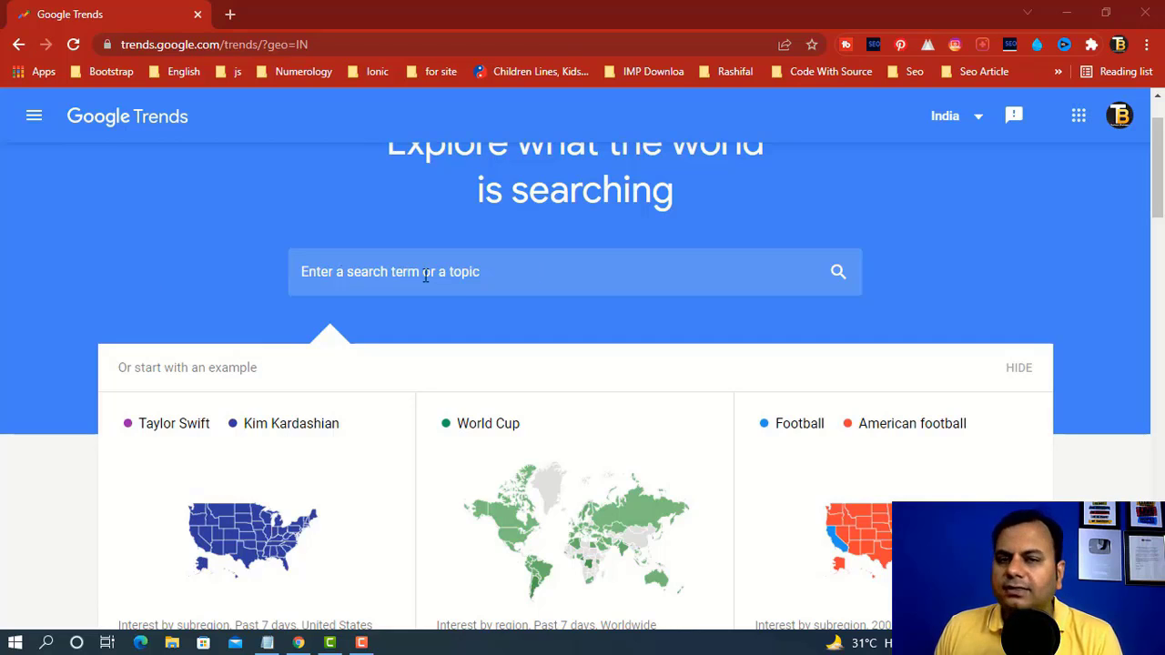
pyautogui.click(478, 277)
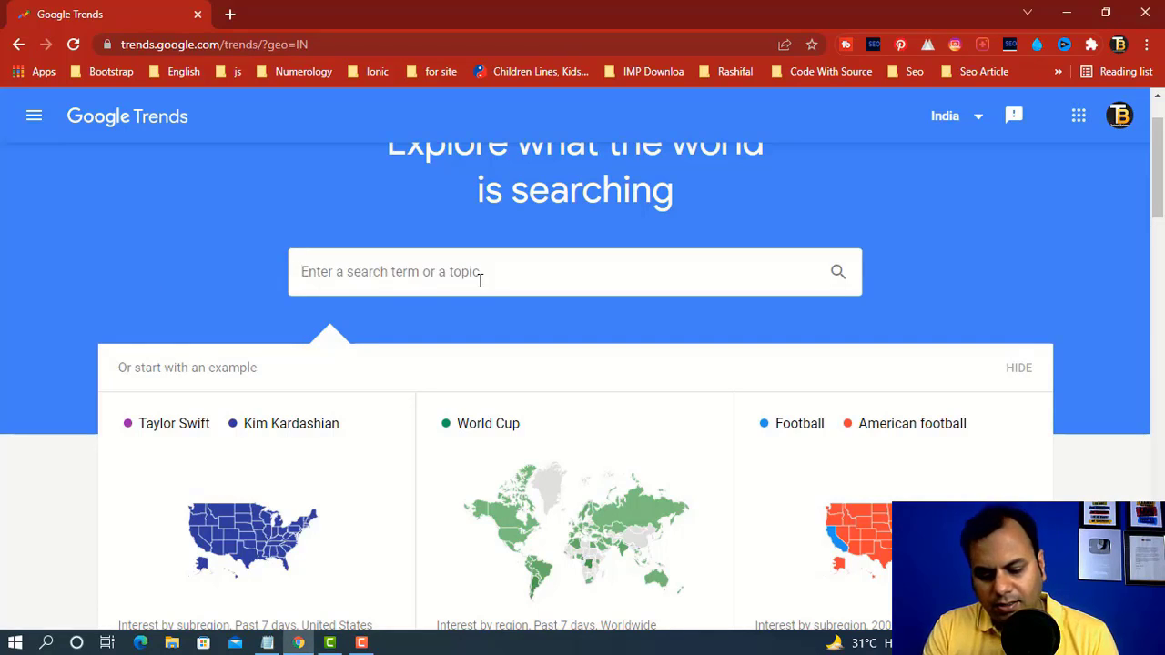
pyautogui.write('digi')
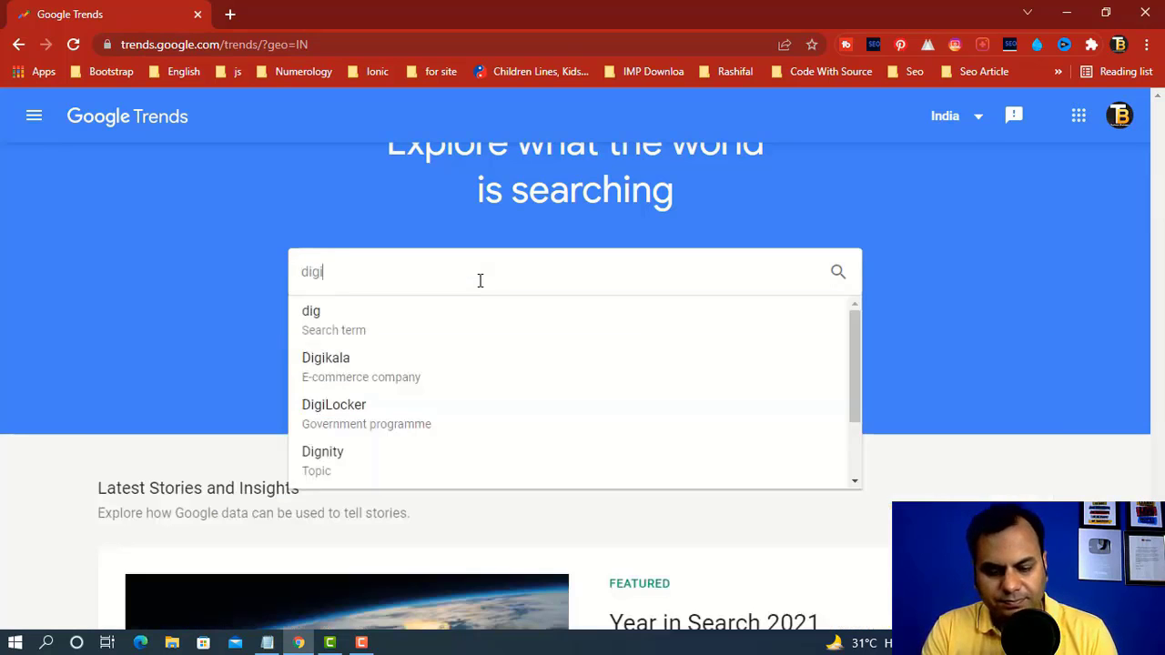
pyautogui.write('tal')
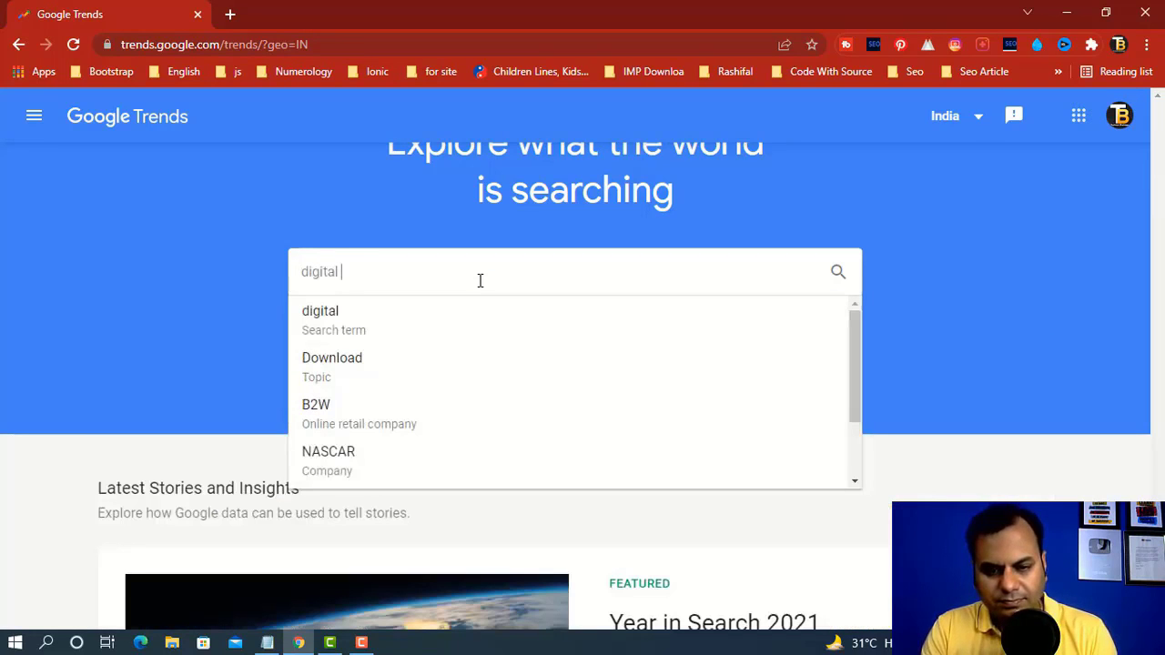
pyautogui.write(' mar')
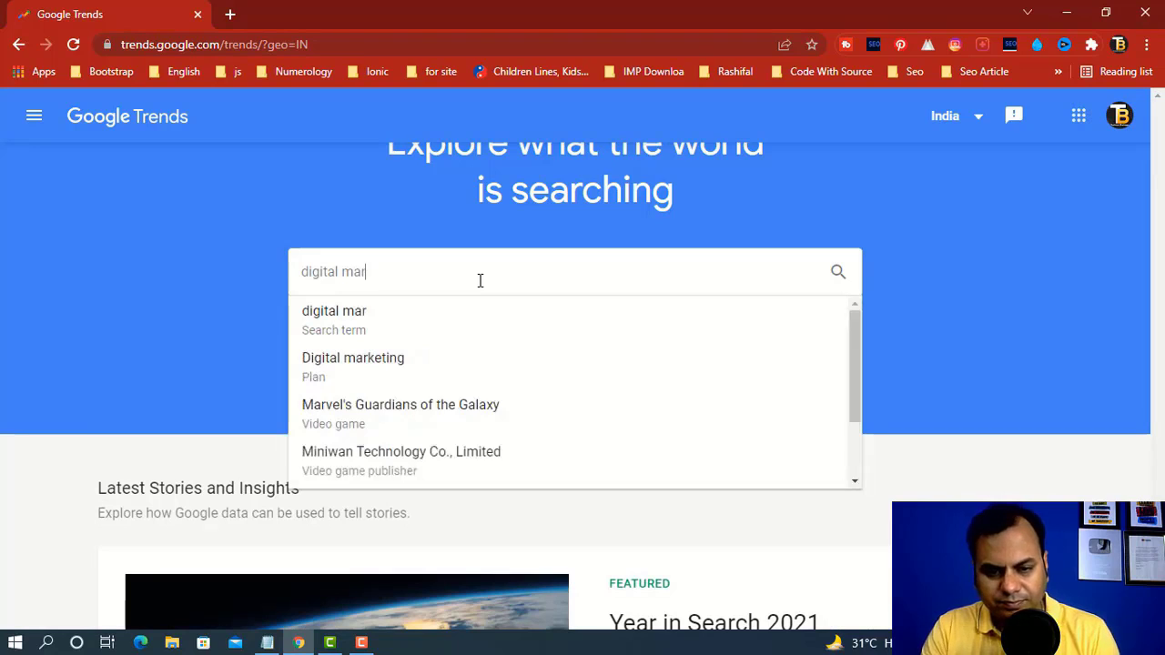
pyautogui.click(422, 382)
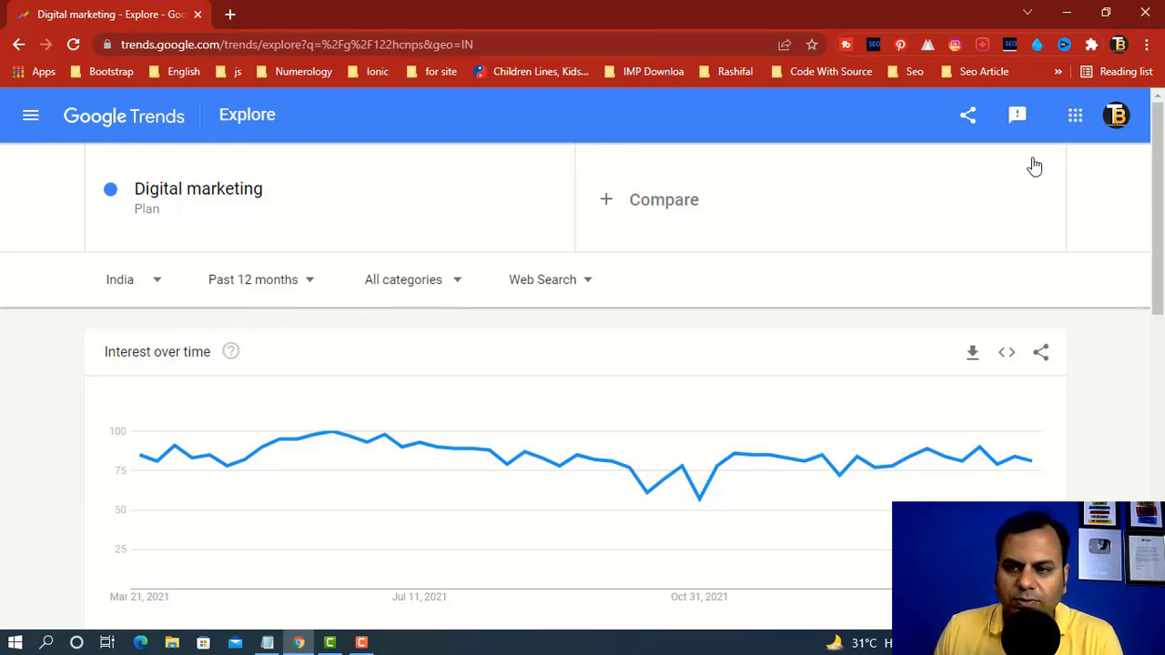
# - Circle the Past 12 months and Web Search filters with the pencil annotation tool, and exit the annotation mode
pyautogui.click(1039, 44)
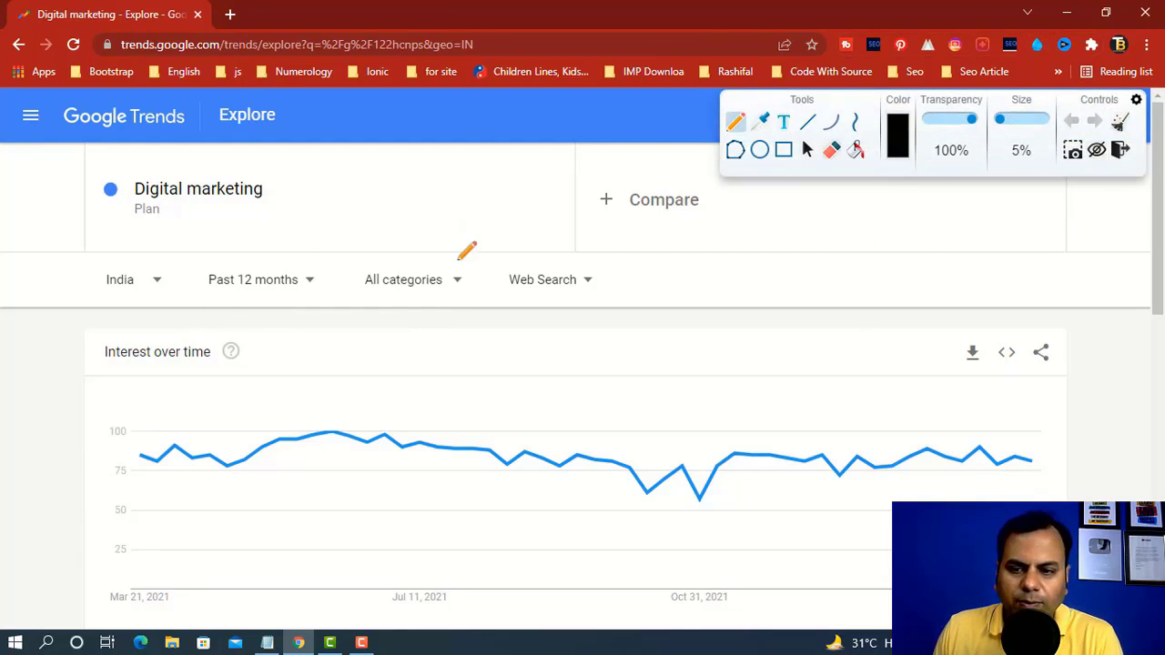
pyautogui.scroll(-1, 191, 234)
pyautogui.moveTo(190, 234)
pyautogui.mouseDown()
pyautogui.moveTo(195, 293)
pyautogui.moveTo(252, 299)
pyautogui.mouseUp()
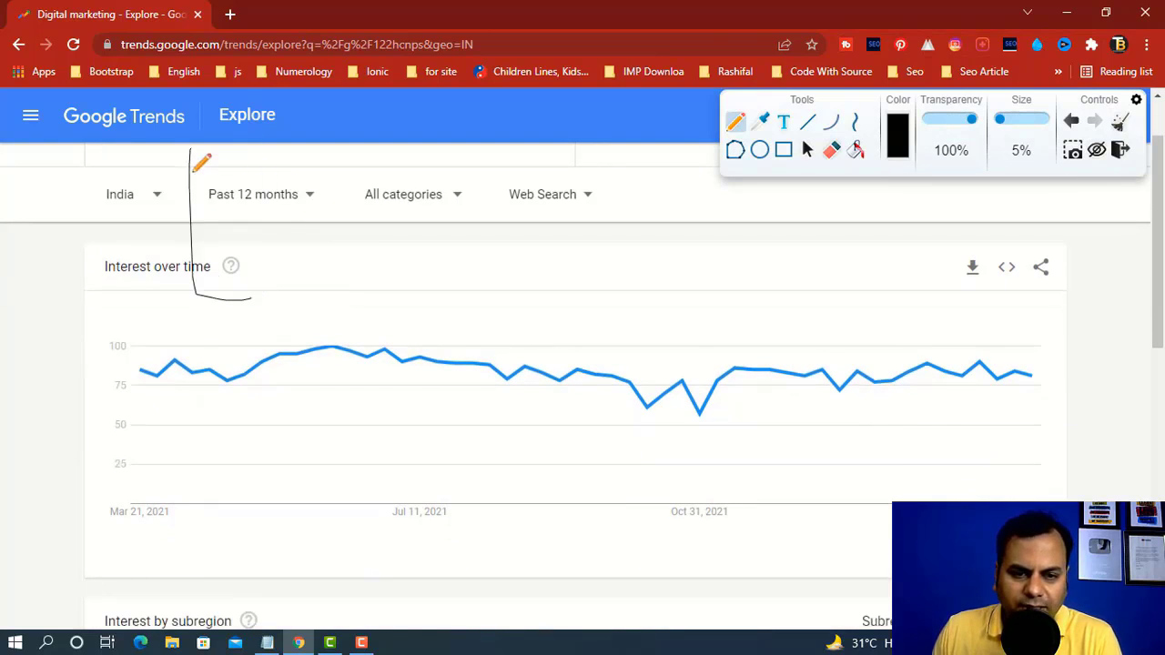
pyautogui.moveTo(194, 170)
pyautogui.mouseDown()
pyautogui.moveTo(330, 209)
pyautogui.moveTo(213, 168)
pyautogui.mouseUp()
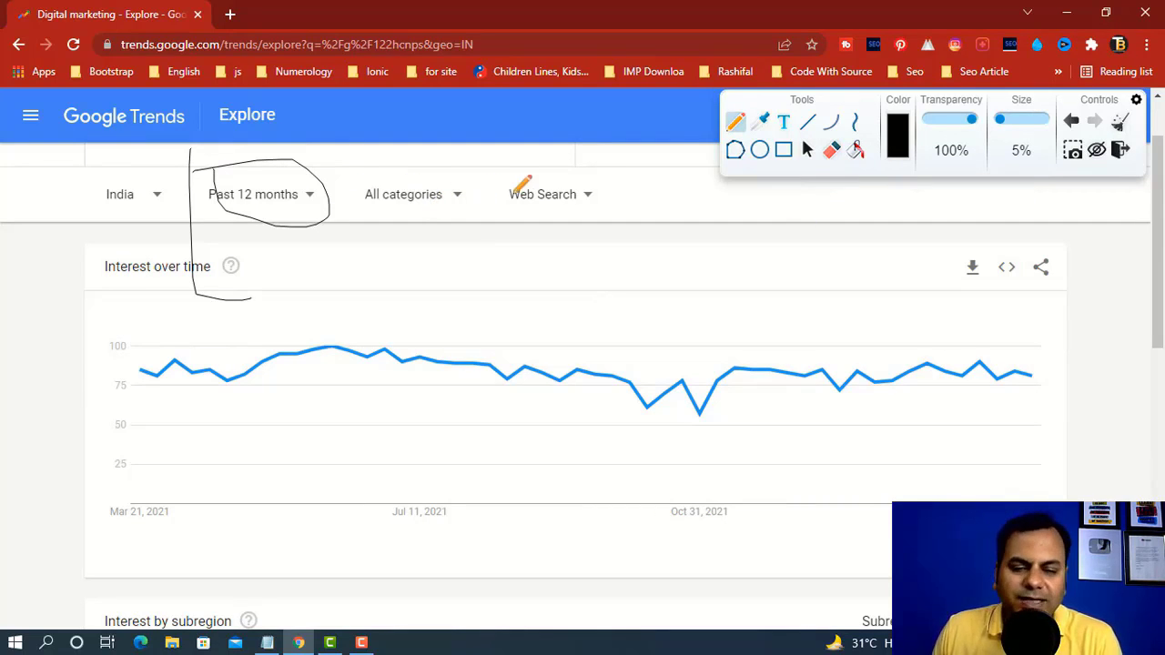
pyautogui.moveTo(597, 172)
pyautogui.mouseDown()
pyautogui.moveTo(475, 187)
pyautogui.moveTo(593, 164)
pyautogui.mouseUp()
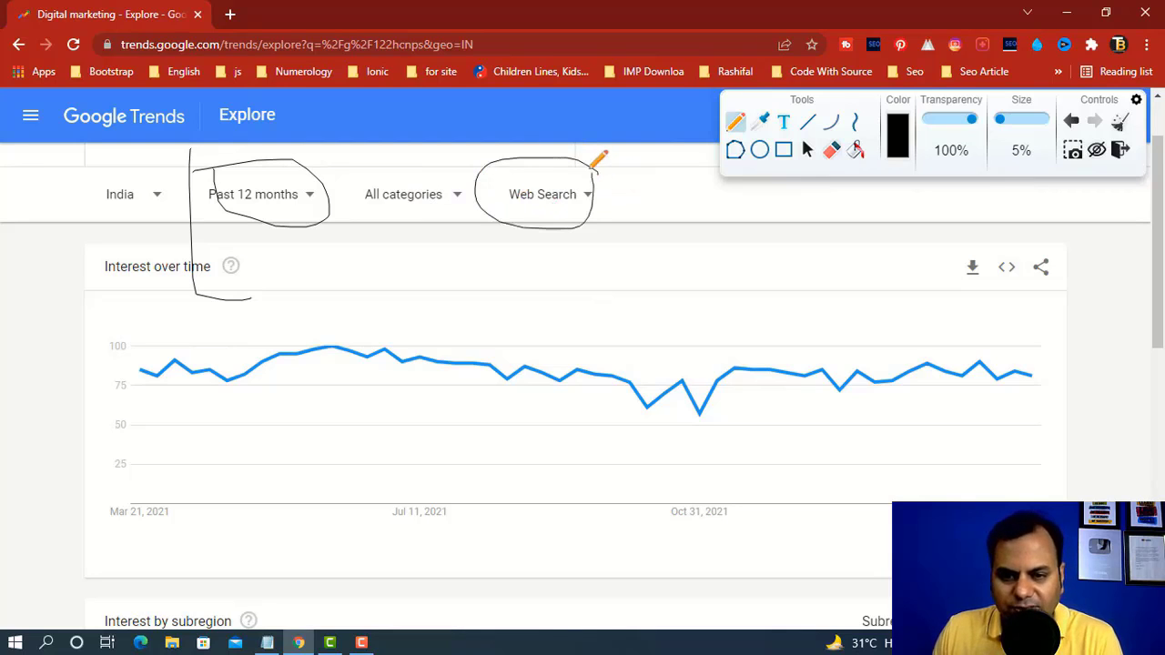
pyautogui.click(1120, 150)
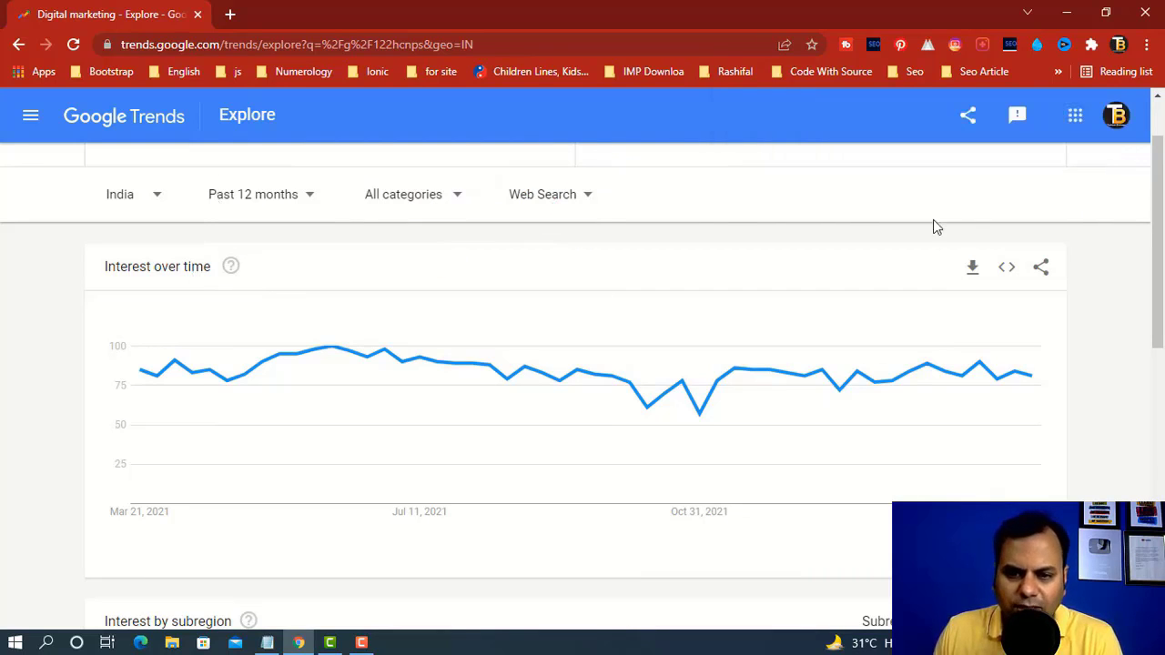
# - Switch the Digital marketing trend from Web Search to News Search and view its interest over time
pyautogui.click(587, 196)
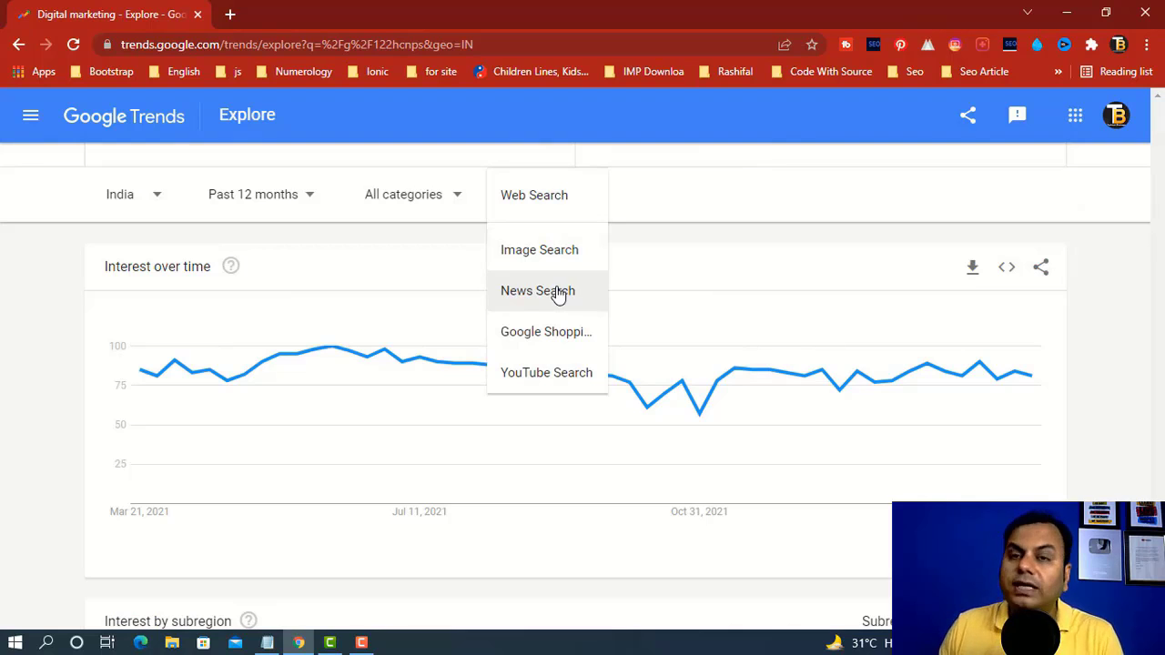
pyautogui.click(558, 292)
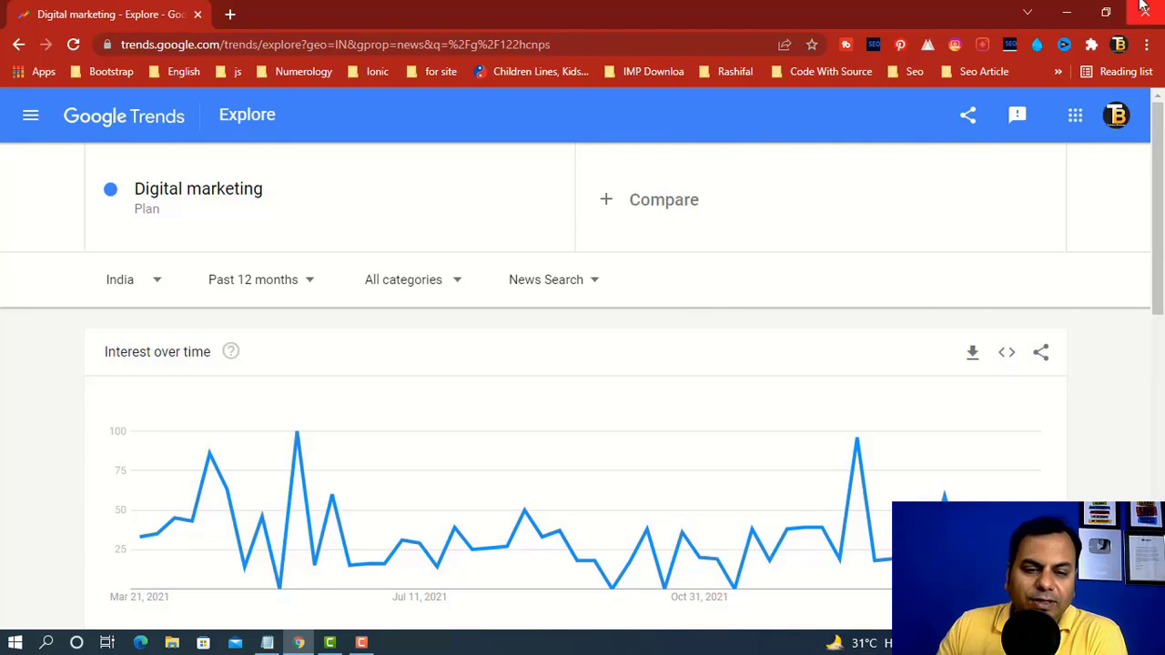
pyautogui.scroll(-1, 773, 362)
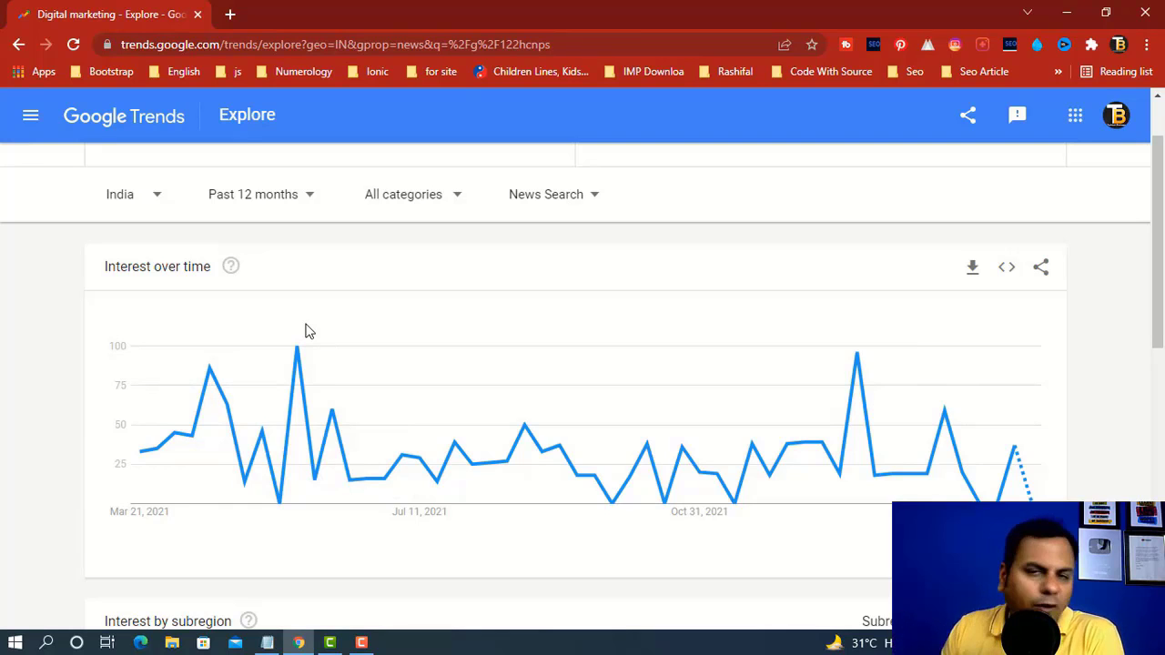
# - Examine the Digital marketing interest by subregion in India against the interest-over-time chart for the past 12 months
pyautogui.scroll(-4, 334, 359)
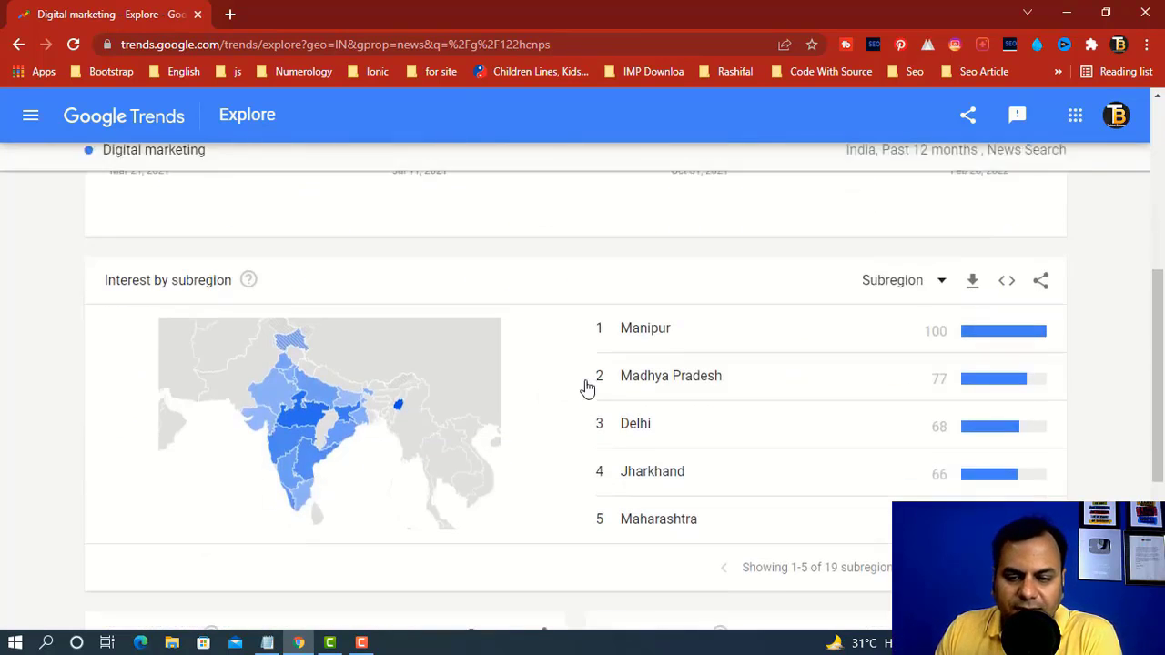
pyautogui.scroll(2, 632, 415)
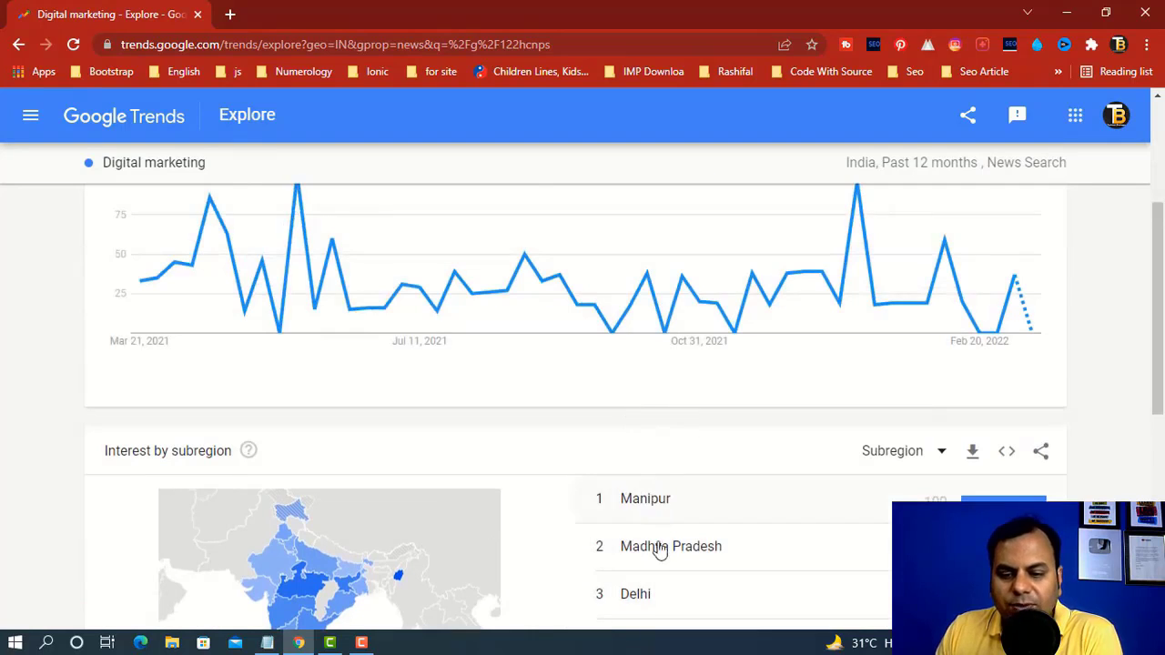
pyautogui.scroll(-1, 673, 559)
pyautogui.scroll(-1, 687, 523)
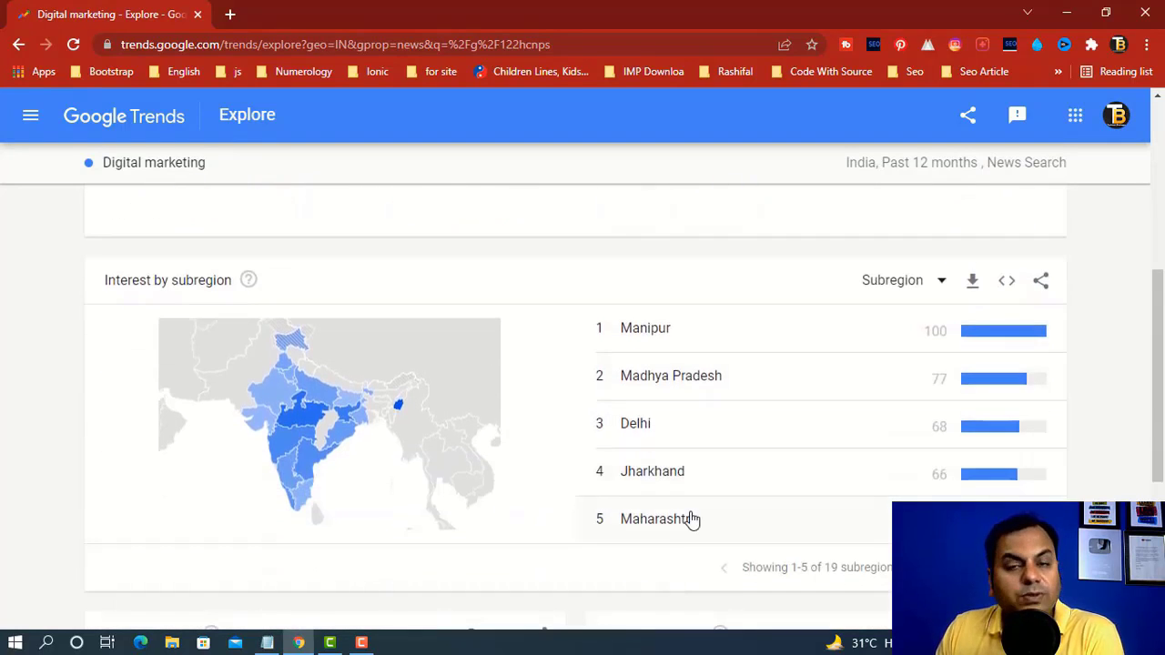
pyautogui.scroll(5, 691, 526)
pyautogui.moveTo(692, 526)
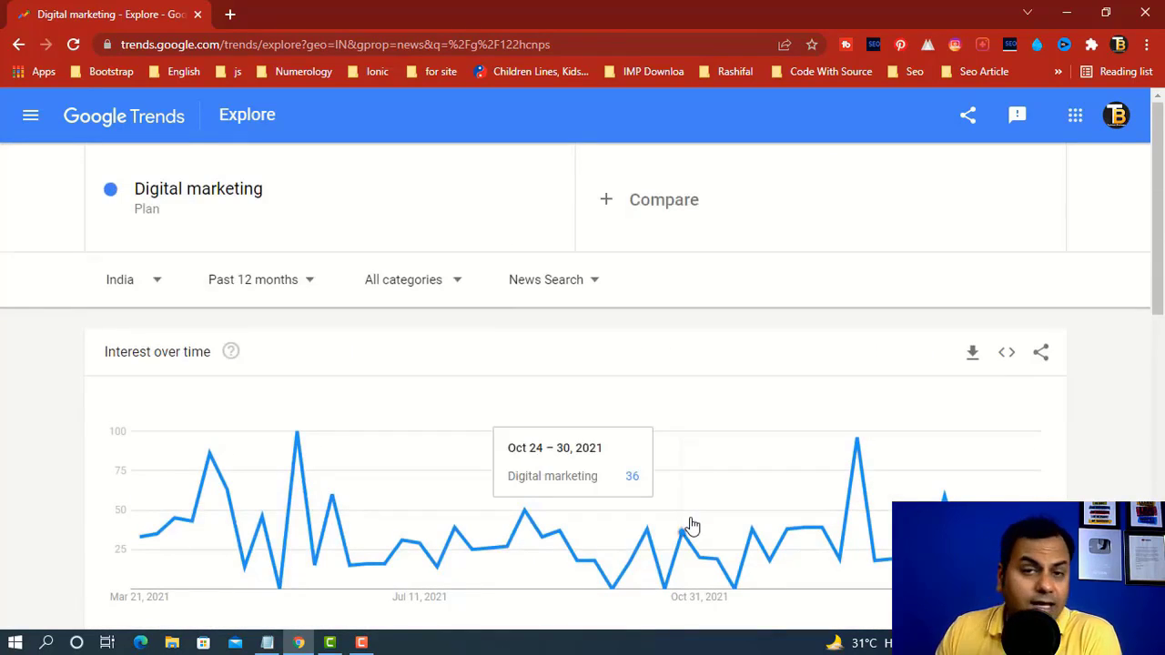
pyautogui.scroll(-4, 692, 527)
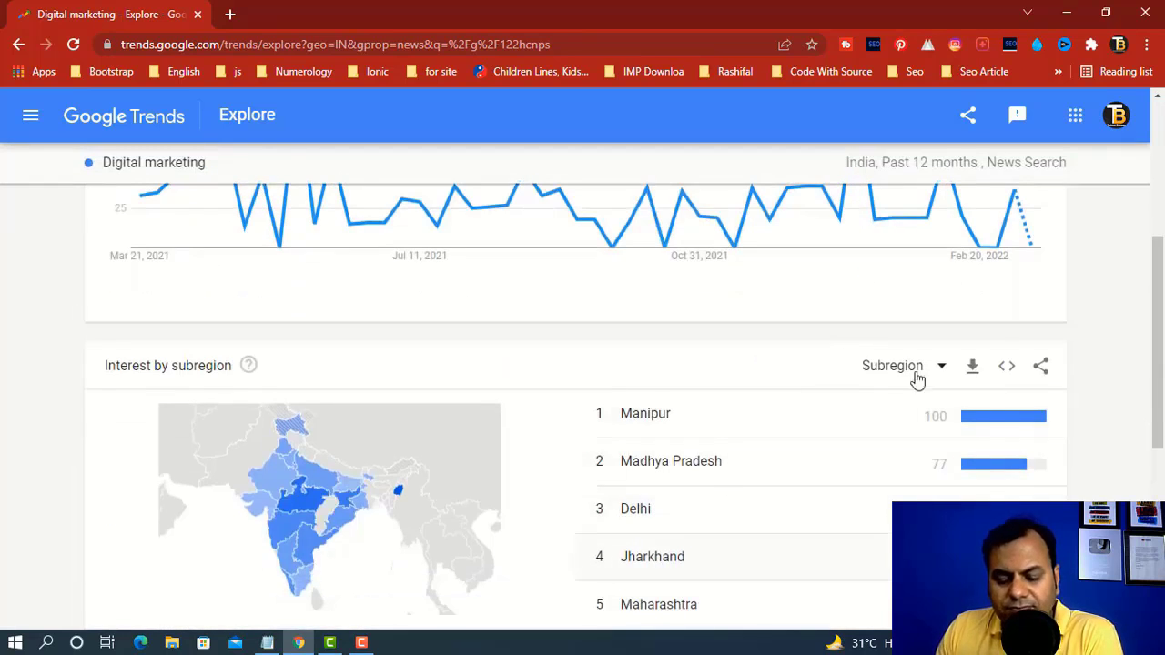
pyautogui.scroll(-1, 691, 526)
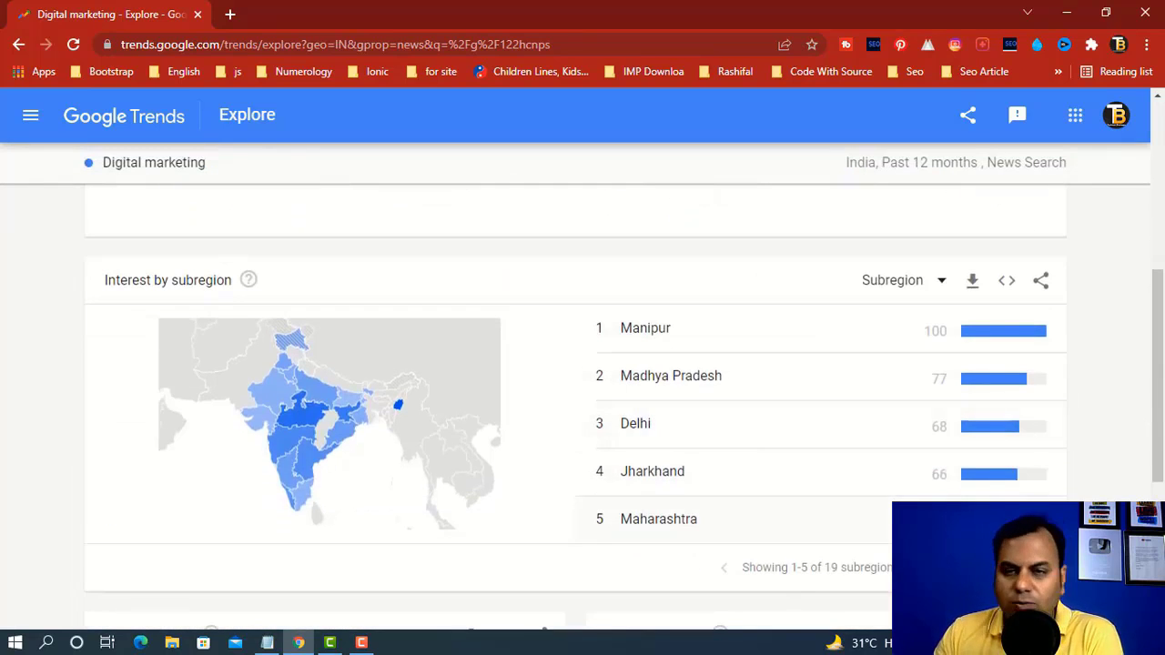
pyautogui.scroll(5, 312, 282)
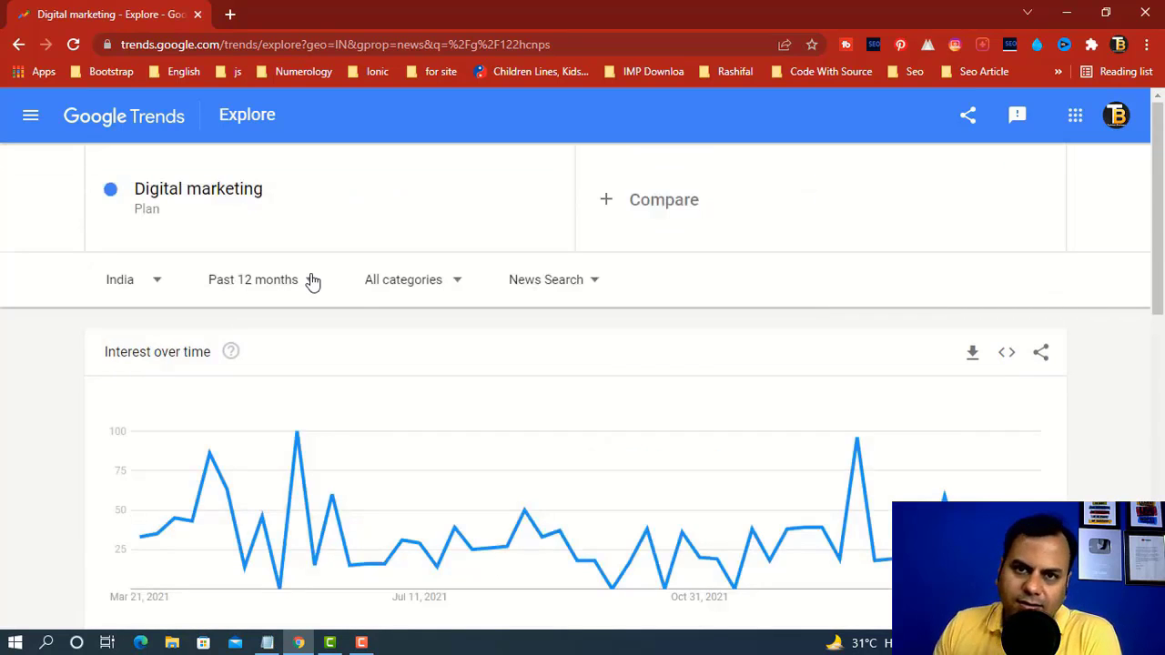
pyautogui.scroll(-6, 312, 283)
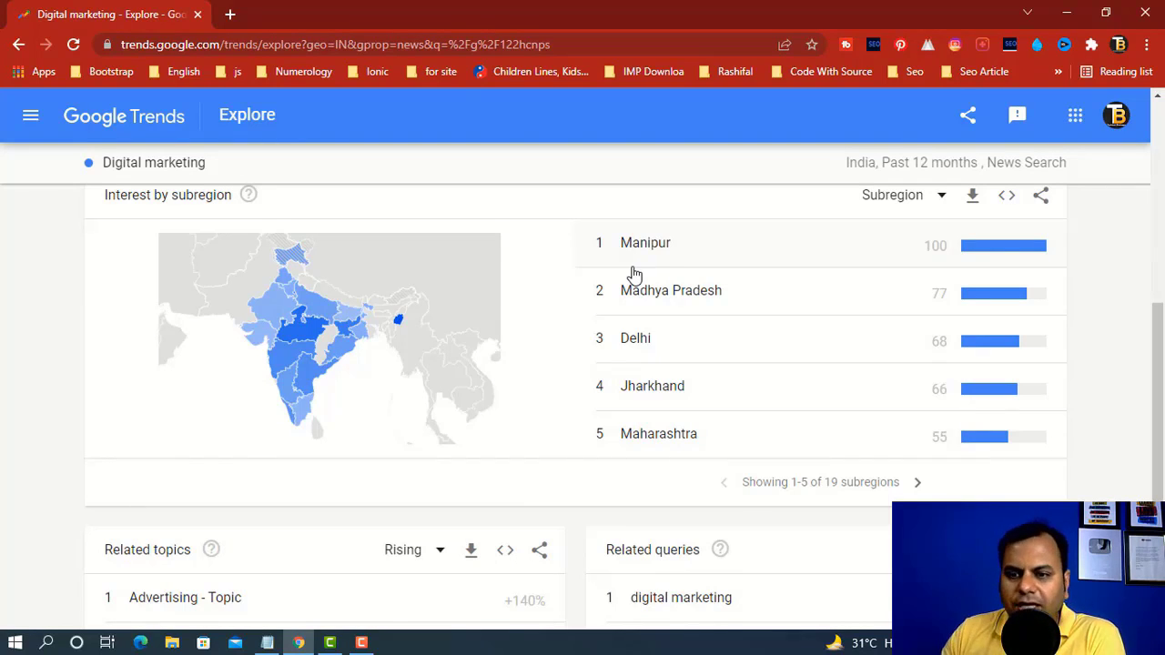
pyautogui.scroll(4, 634, 275)
pyautogui.scroll(-2, 634, 275)
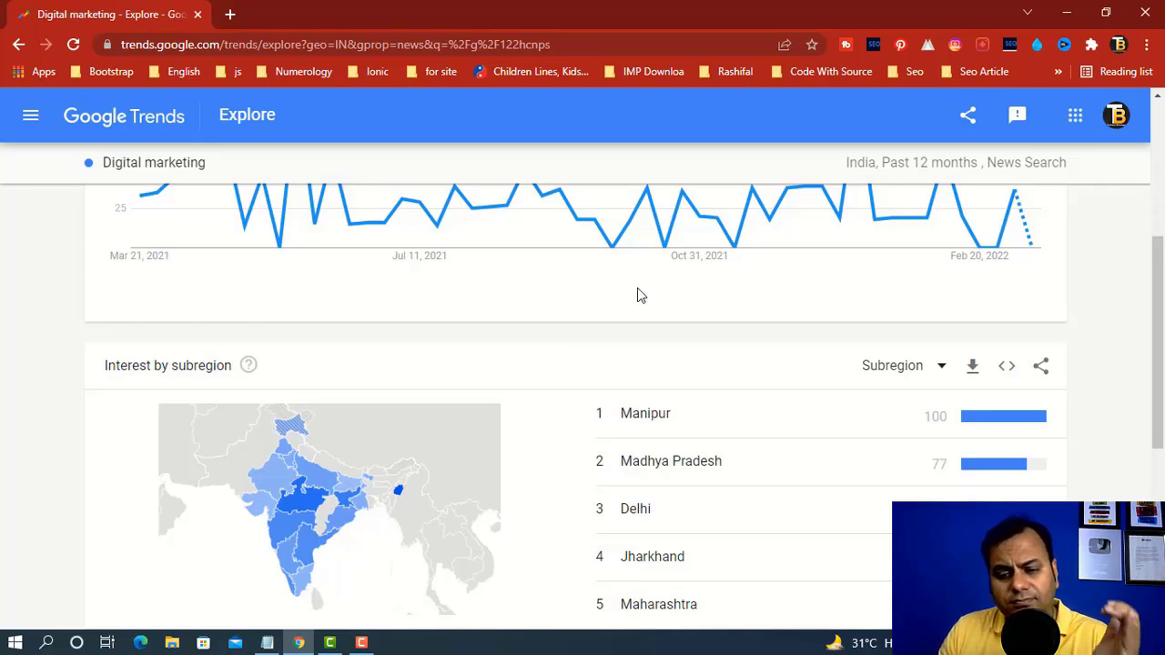
pyautogui.scroll(-1, 708, 401)
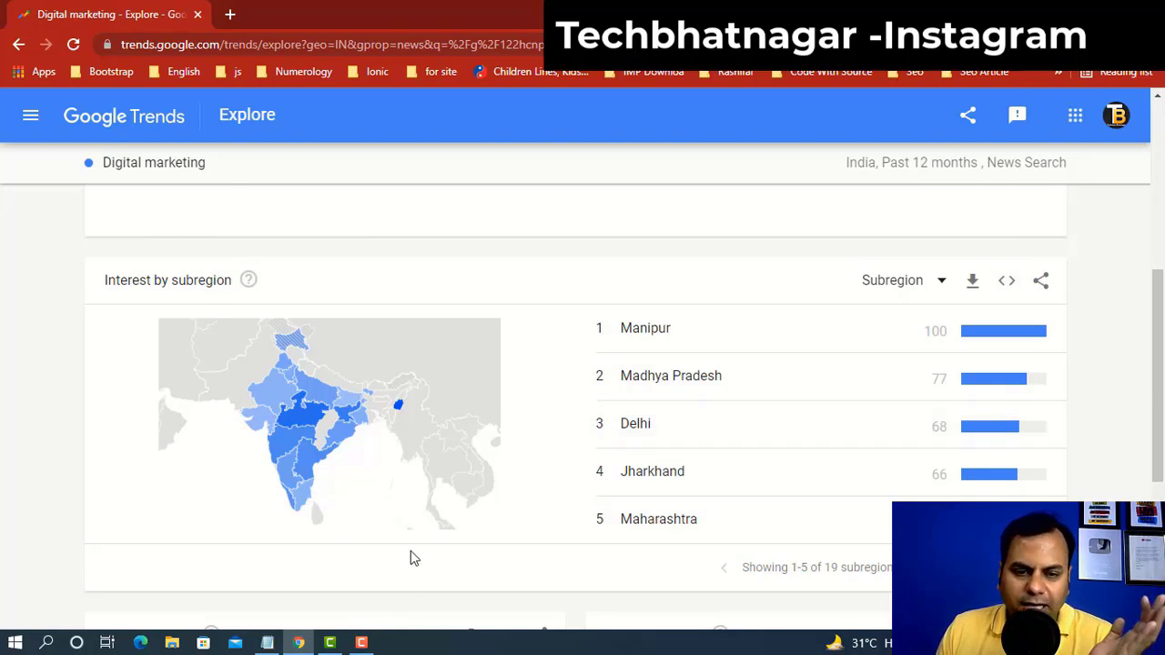
# - Switch the Digital marketing trend from News Search to YouTube Search and view its interest over time
pyautogui.scroll(5, 410, 551)
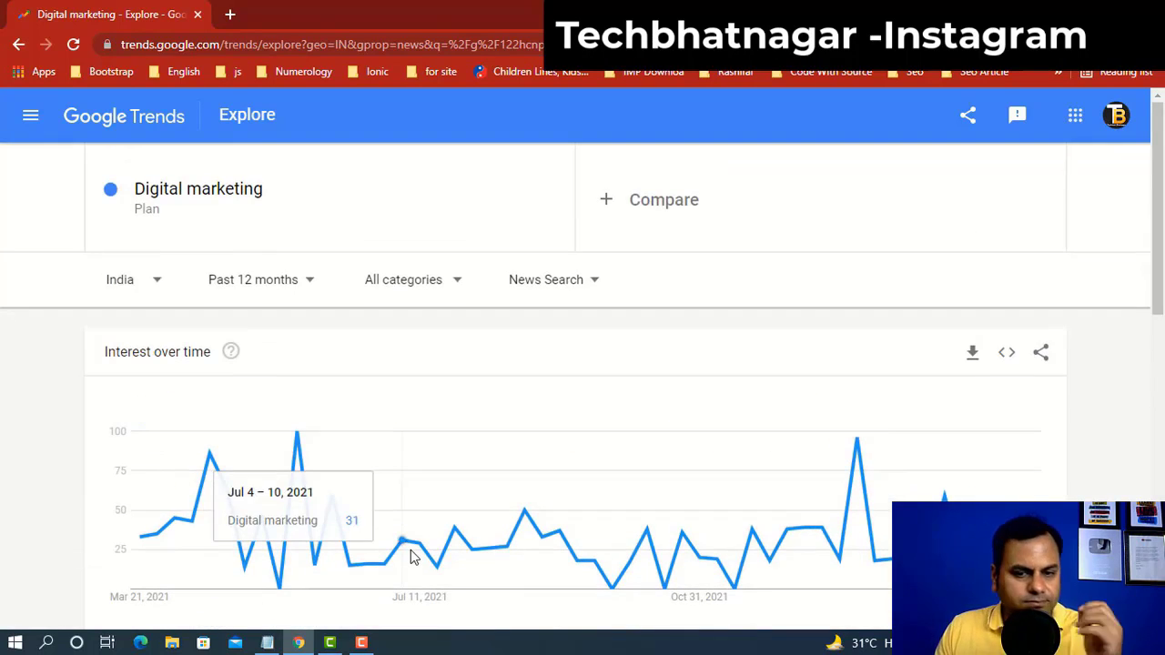
pyautogui.click(596, 285)
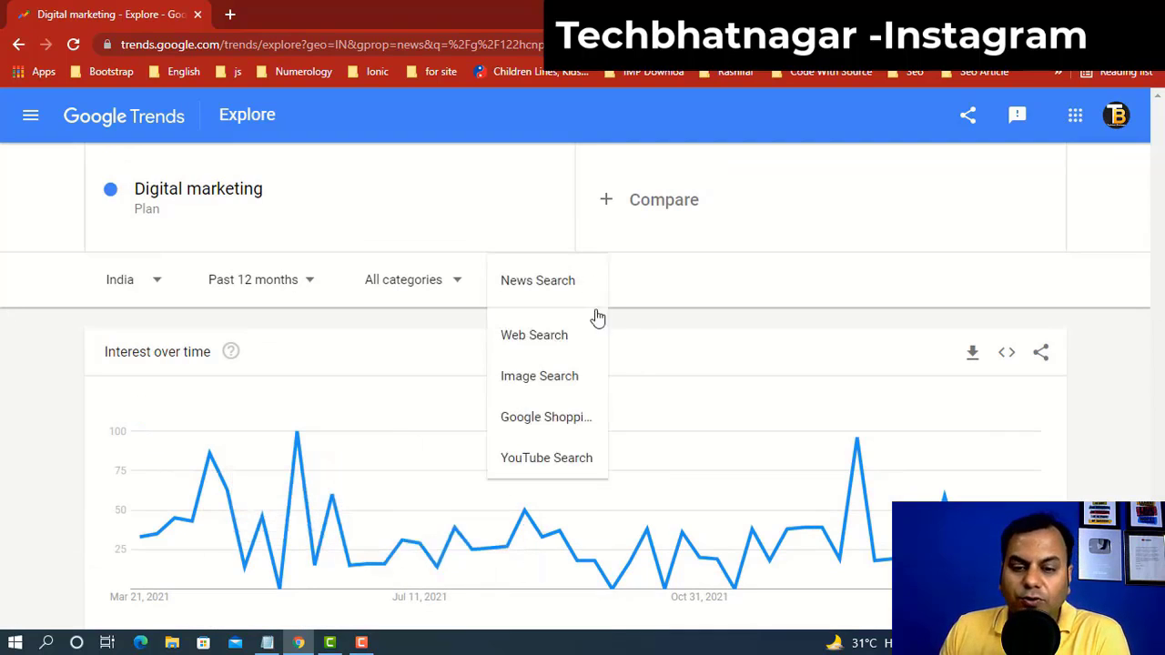
pyautogui.click(567, 466)
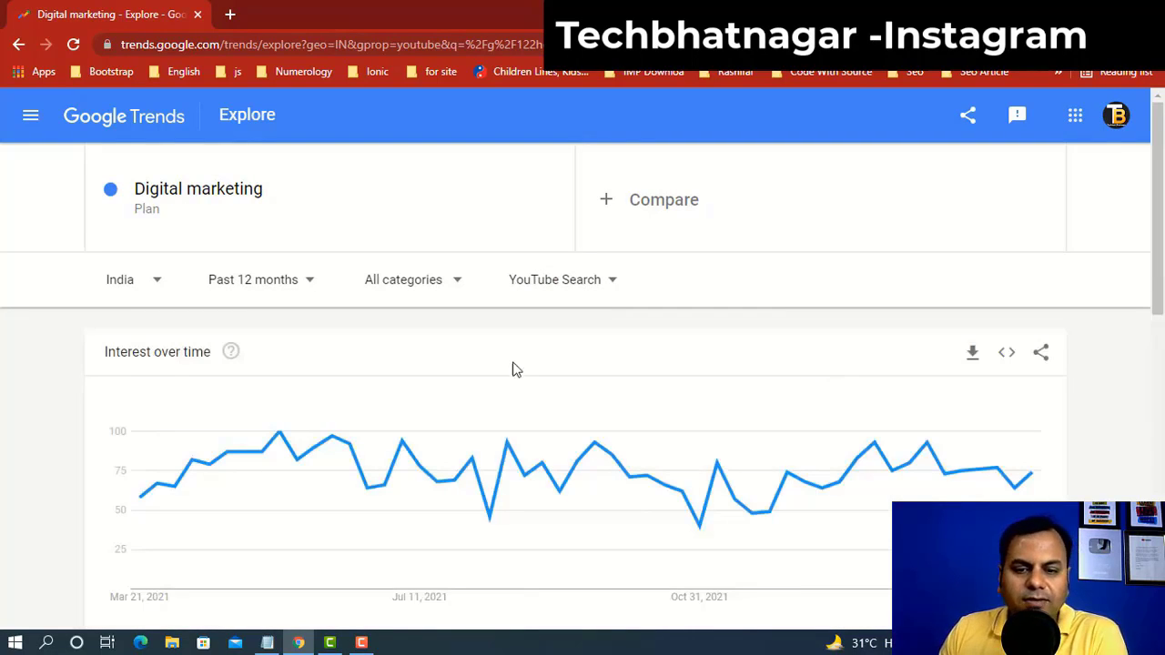
pyautogui.scroll(-3, 516, 369)
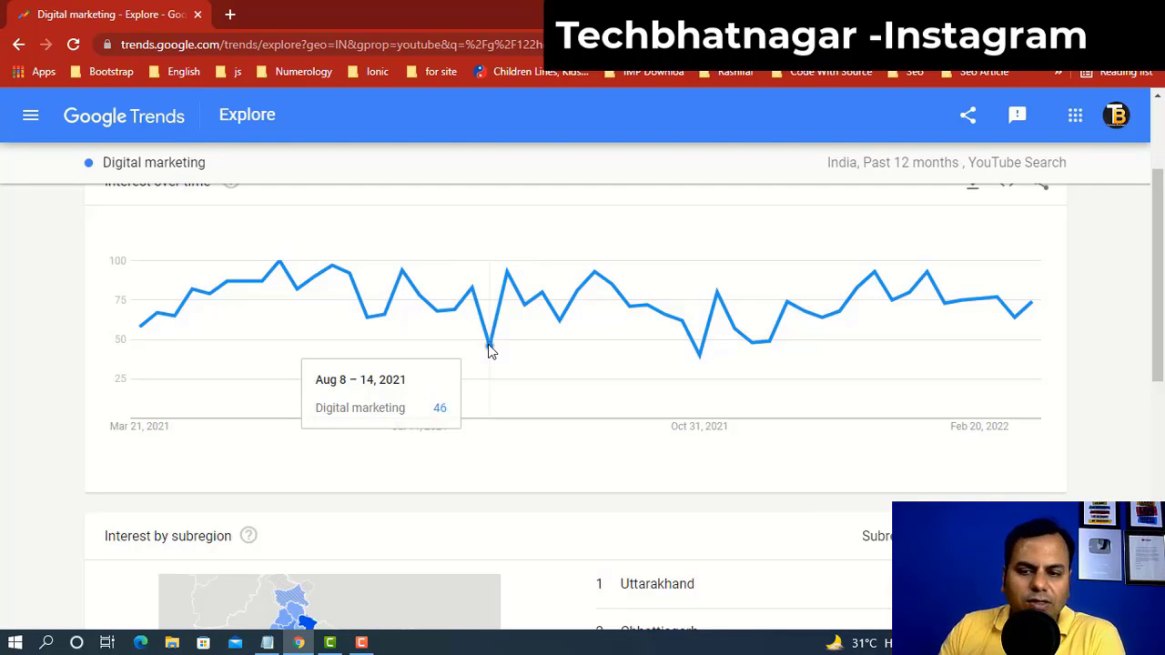
pyautogui.scroll(-3, 734, 354)
pyautogui.scroll(3, 546, 322)
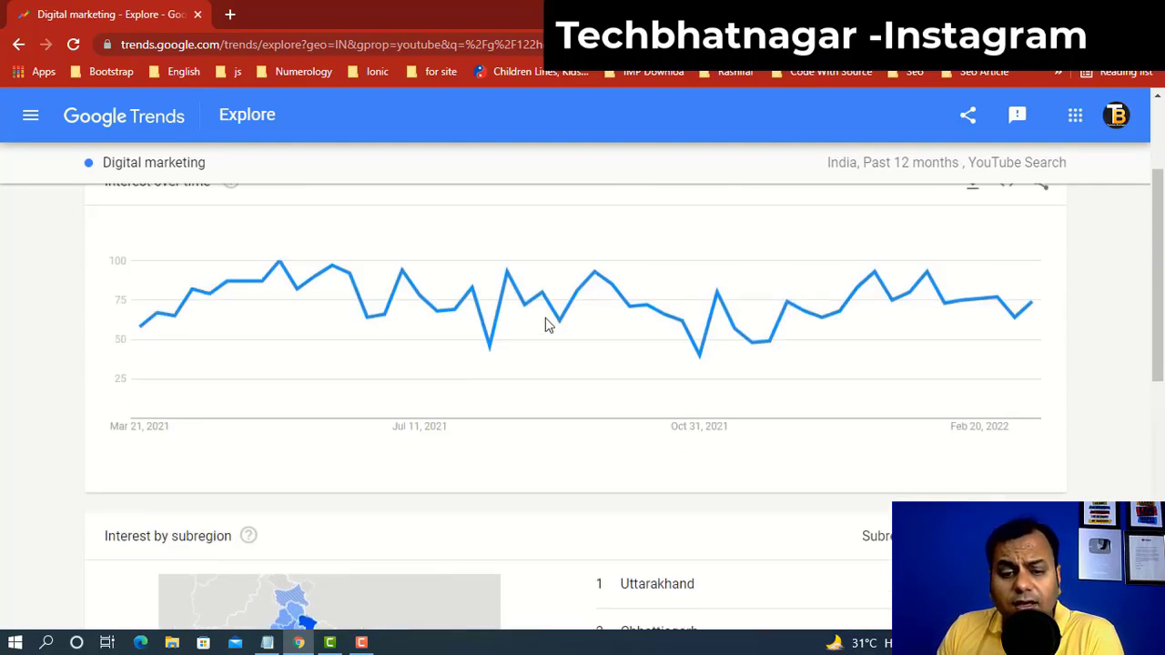
pyautogui.scroll(2, 665, 305)
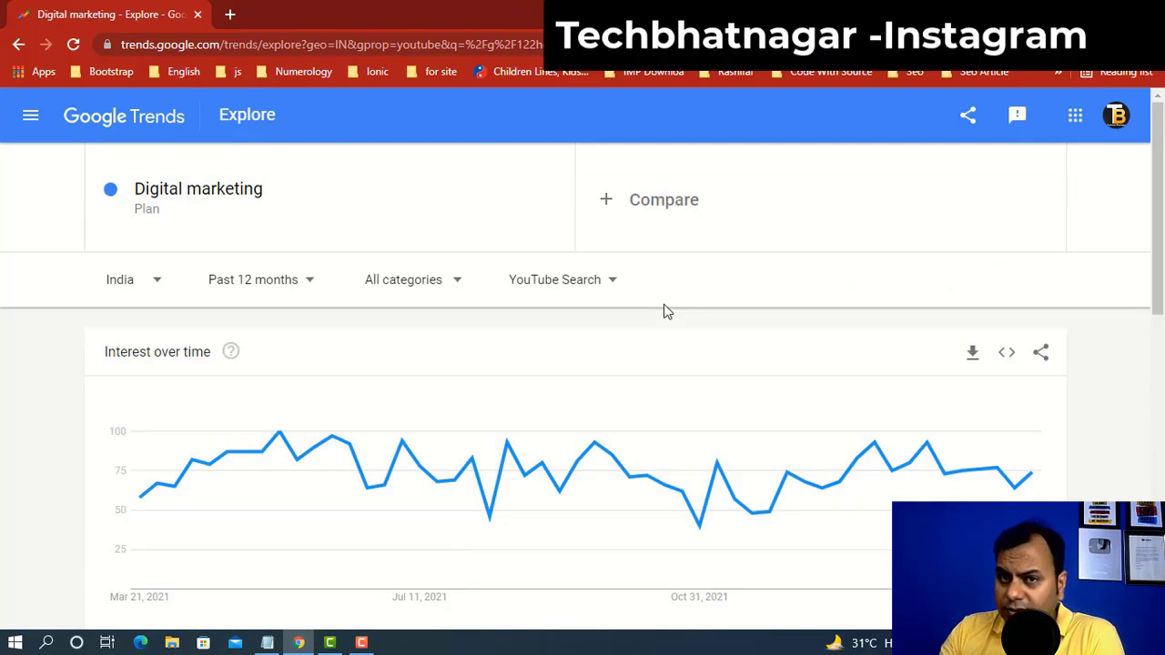
# - Review the YouTube Search interest by subregion and open the rising related query "digital marketing course in chandigarh"
pyautogui.scroll(-1, 664, 312)
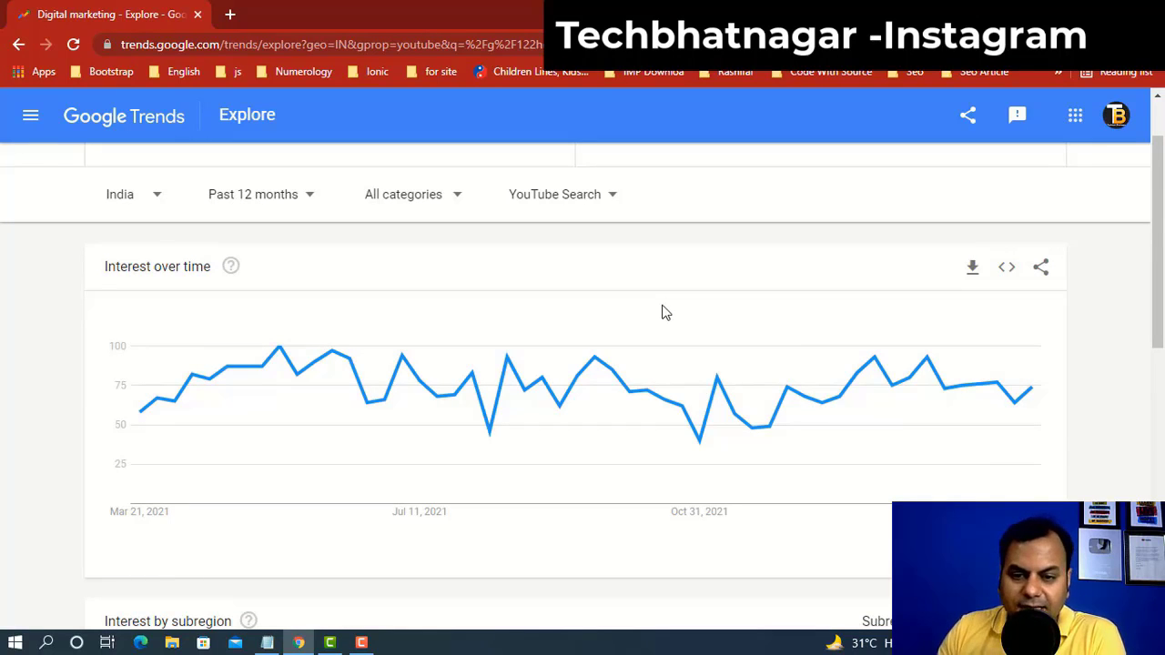
pyautogui.scroll(-4, 664, 311)
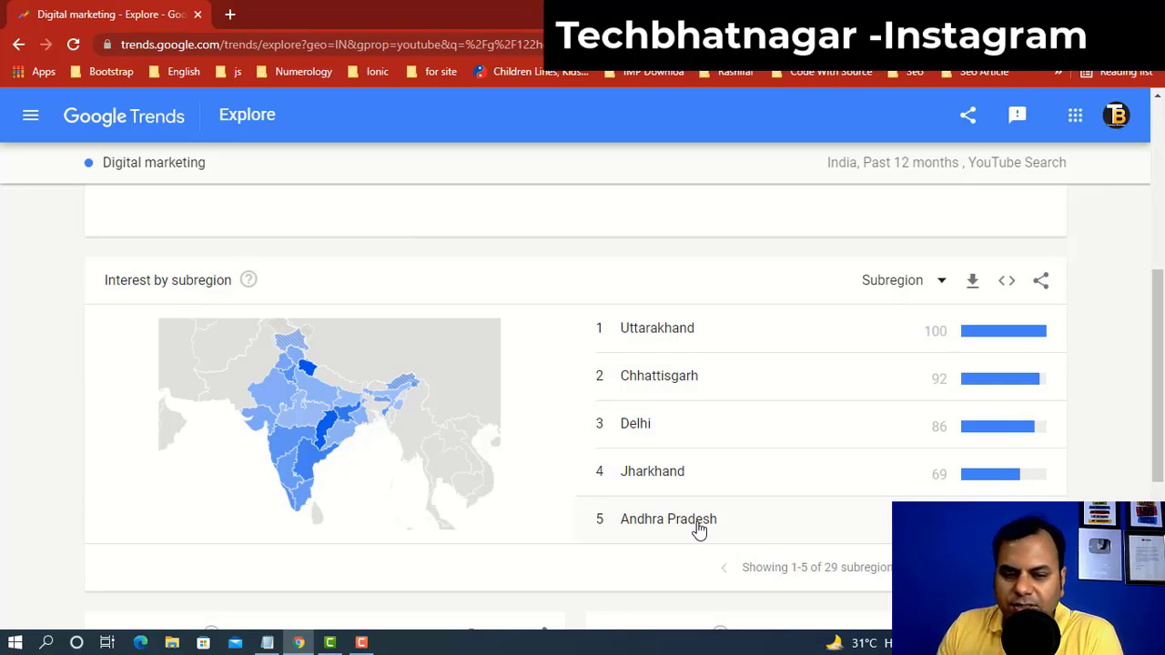
pyautogui.scroll(-3, 866, 390)
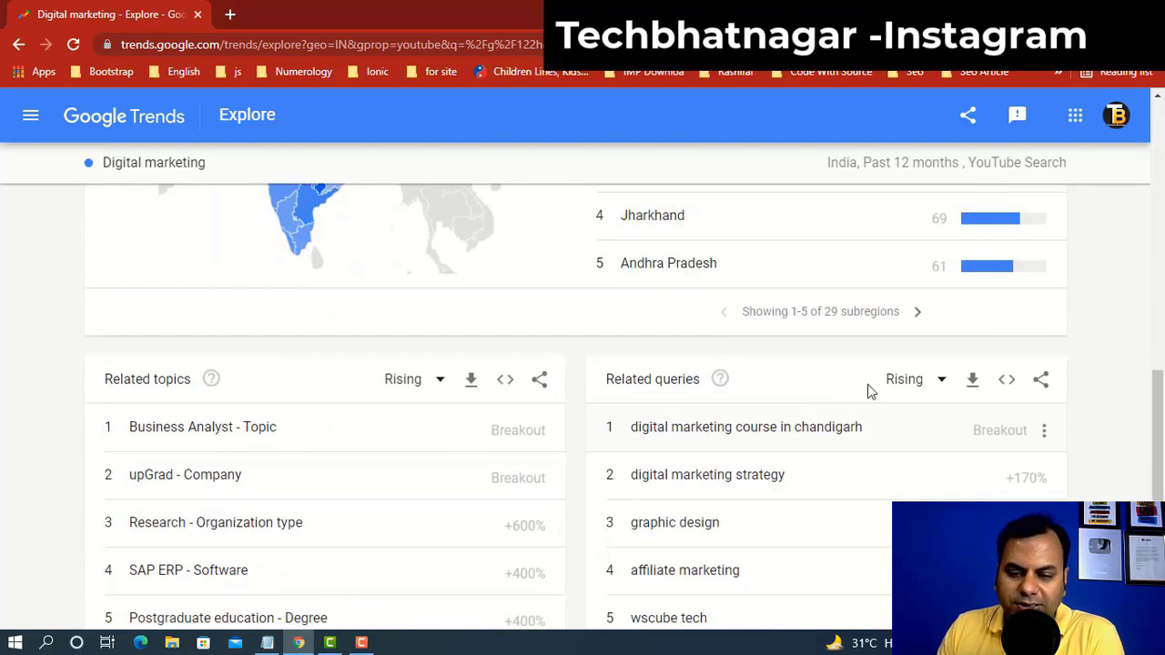
pyautogui.scroll(-1, 892, 378)
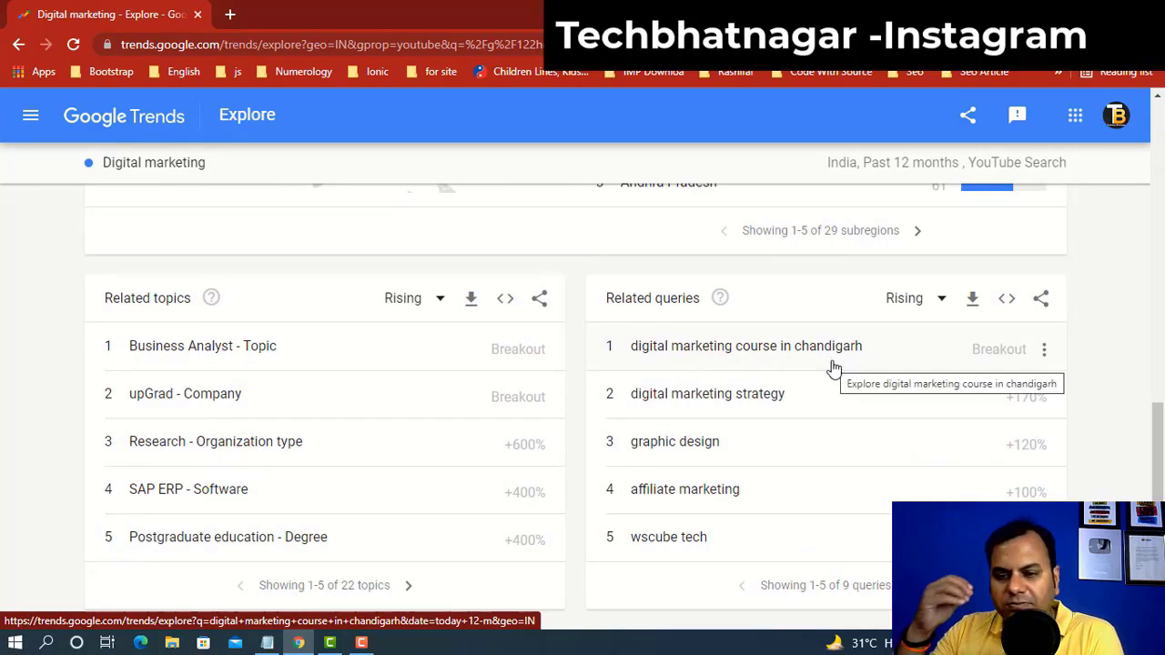
pyautogui.click(742, 357)
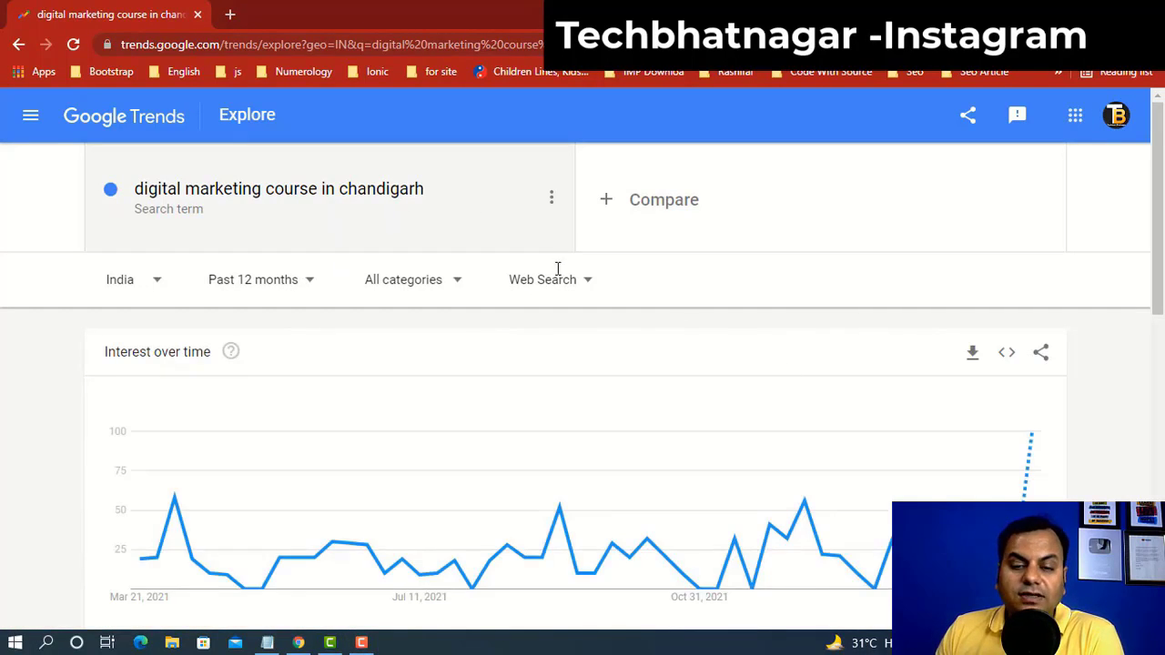
# - Examine the interest over time, related topics and related queries for "digital marketing course in chandigarh"
pyautogui.scroll(-3, 558, 268)
pyautogui.scroll(1, 751, 289)
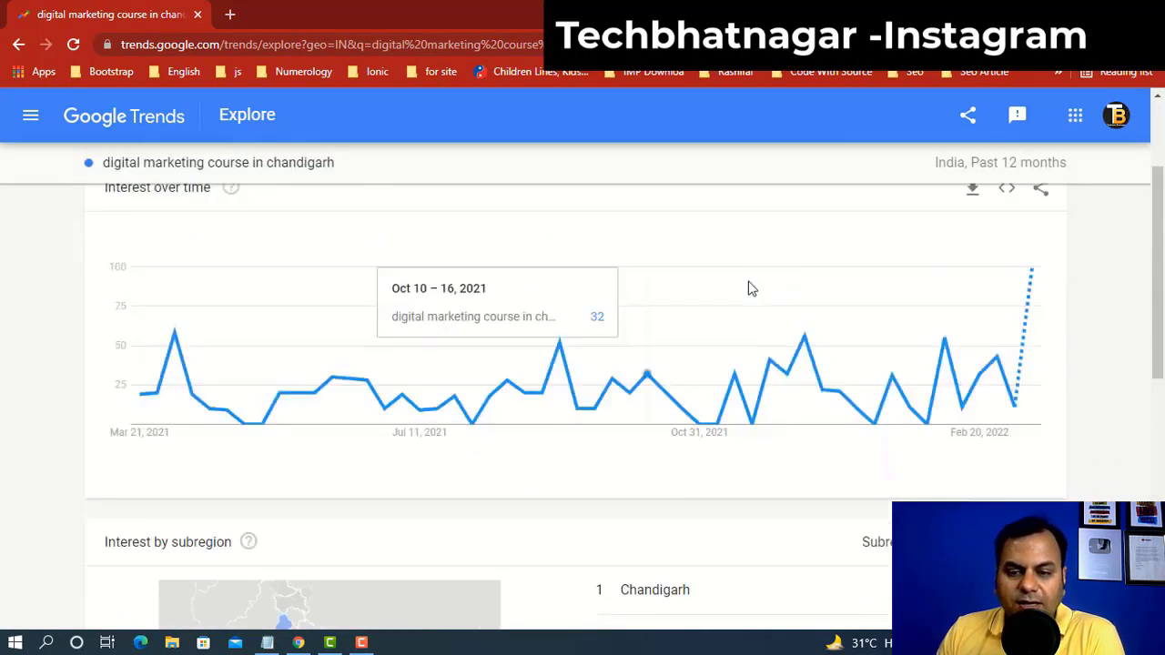
pyautogui.scroll(1, 752, 289)
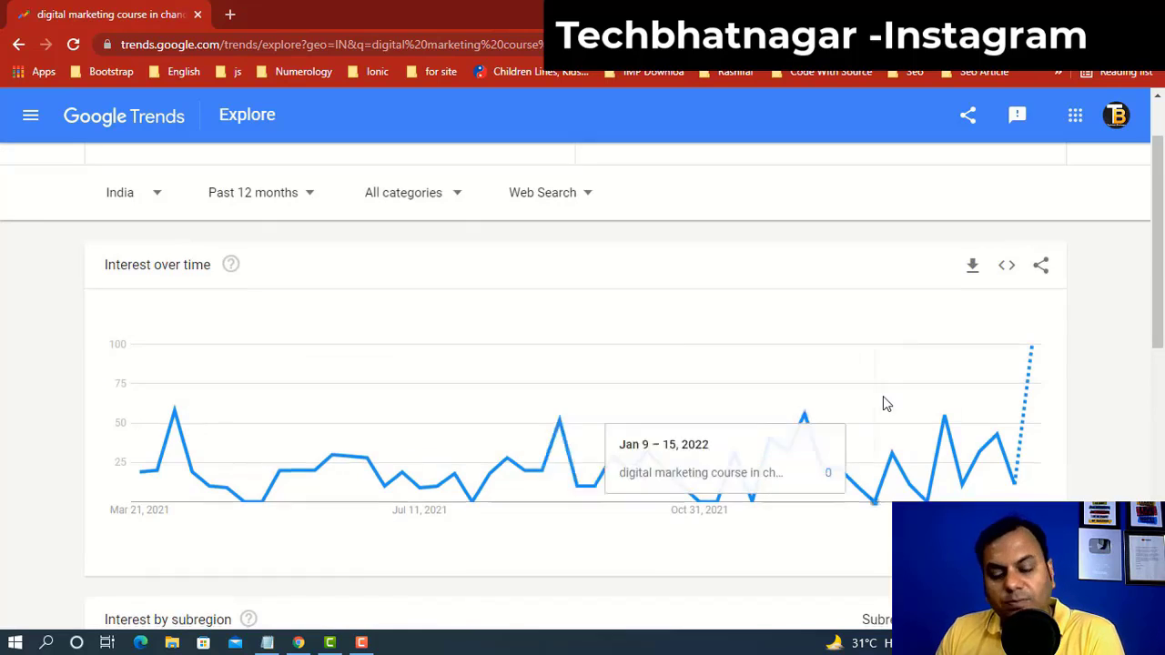
pyautogui.scroll(-4, 886, 403)
pyautogui.scroll(-5, 885, 404)
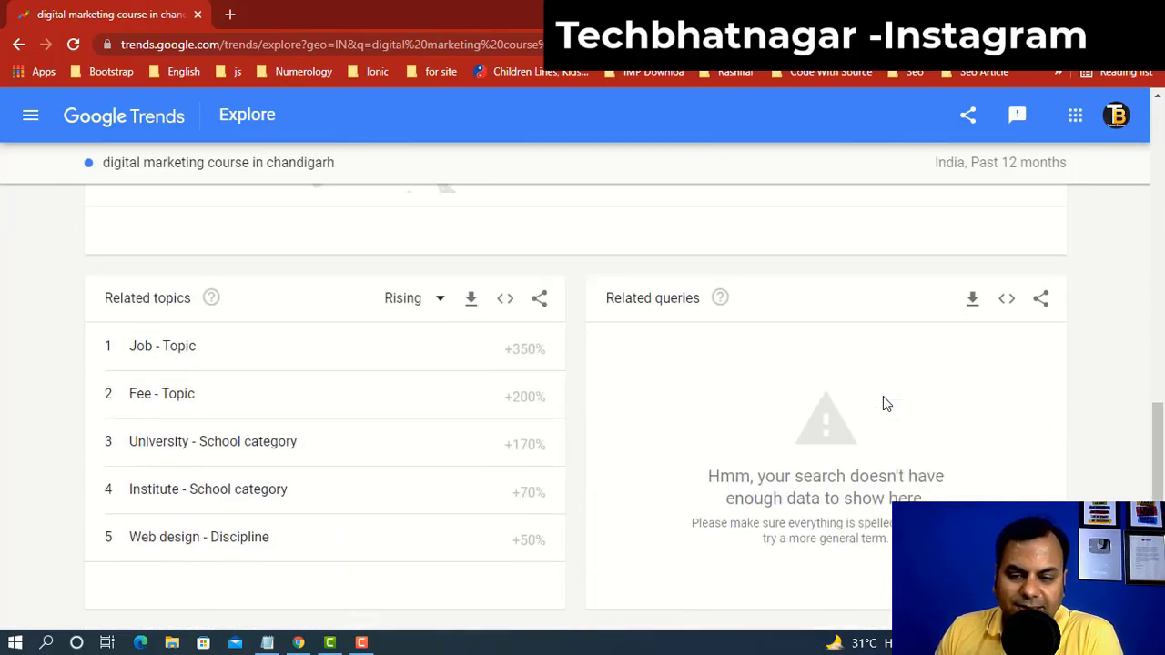
pyautogui.scroll(10, 883, 404)
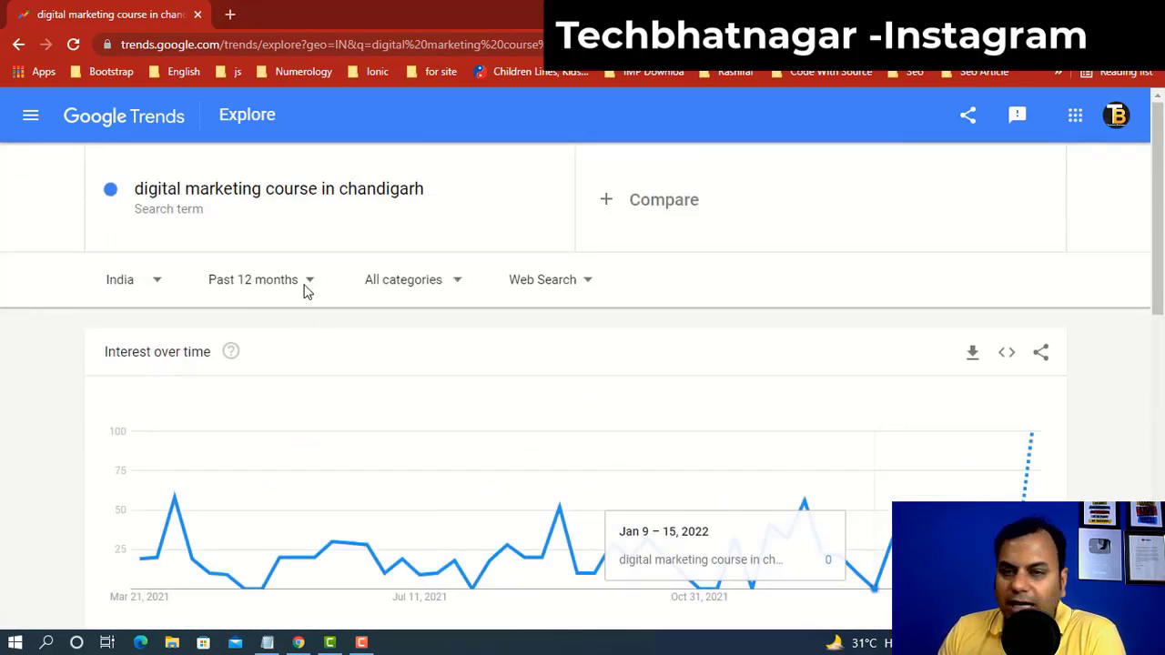
# - Remove "course in chandigarh" from the search term and explore "digital marketing" as a search term
pyautogui.click(348, 193)
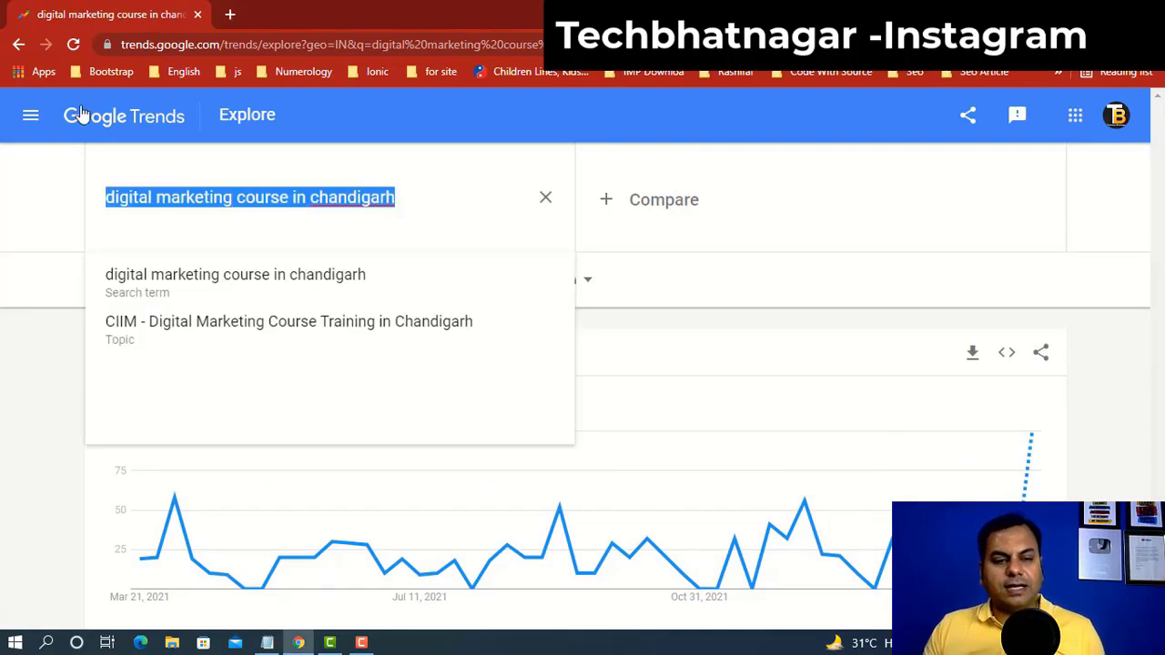
pyautogui.click(19, 45)
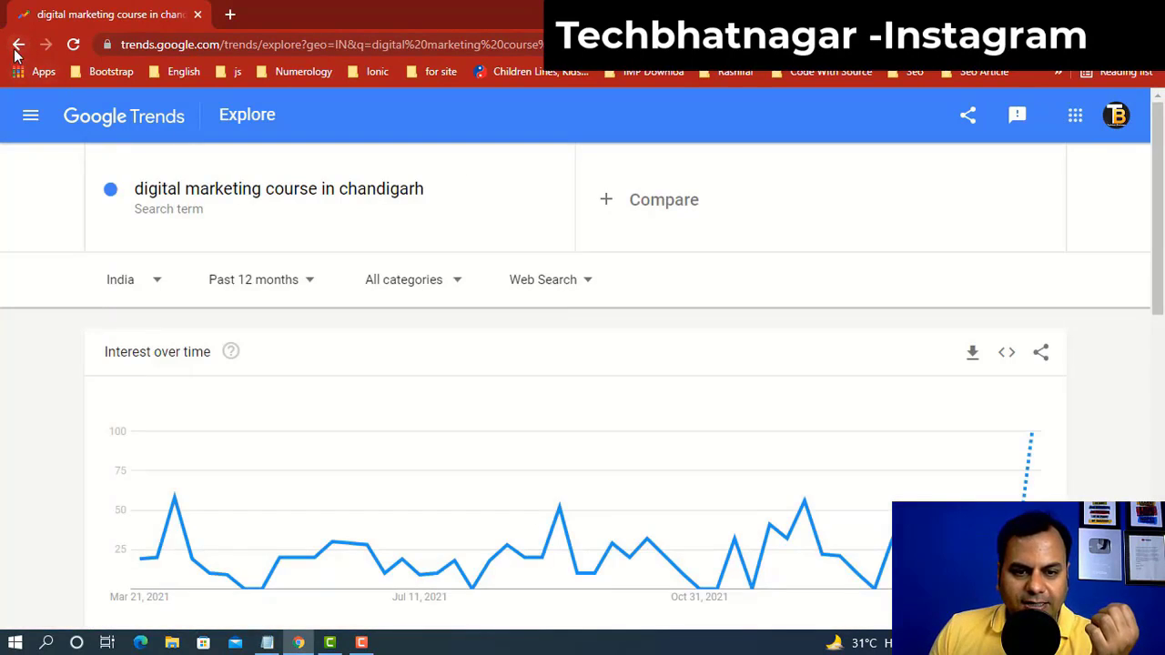
pyautogui.click(17, 47)
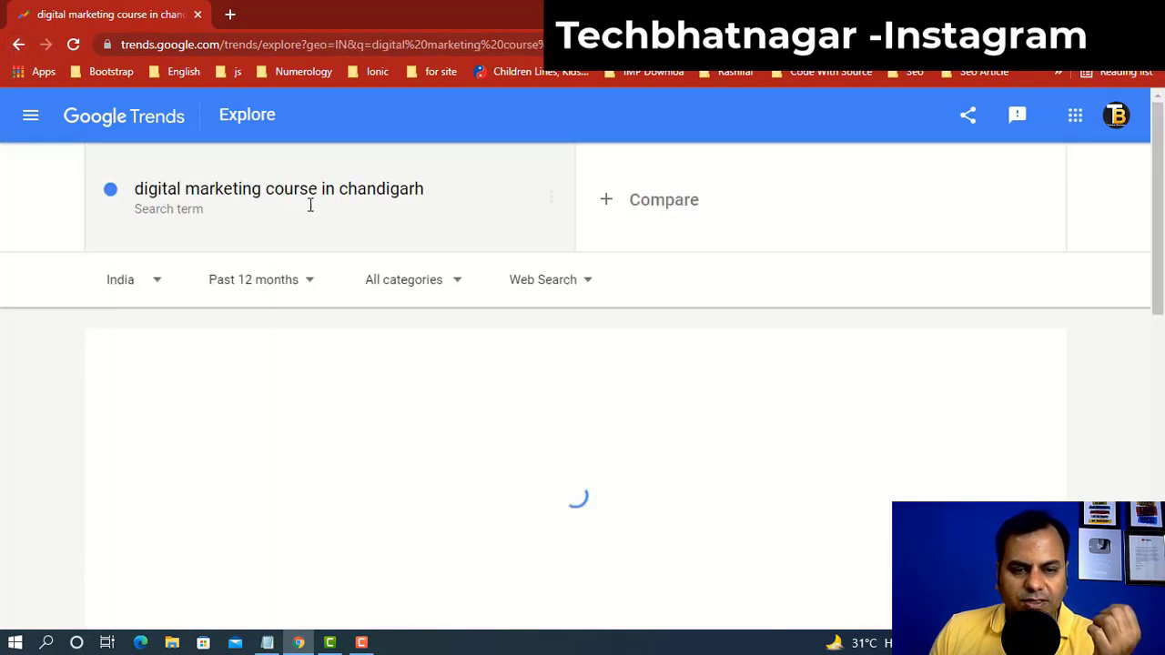
pyautogui.click(282, 191)
pyautogui.click(377, 196)
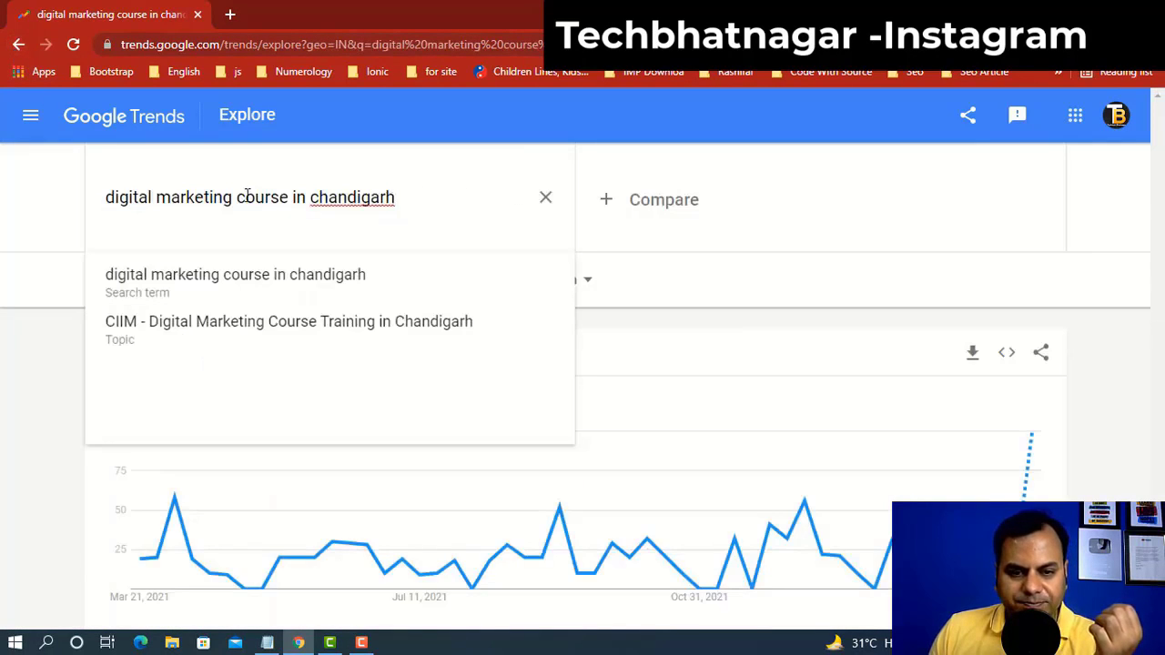
pyautogui.moveTo(238, 197); pyautogui.dragTo(404, 219)
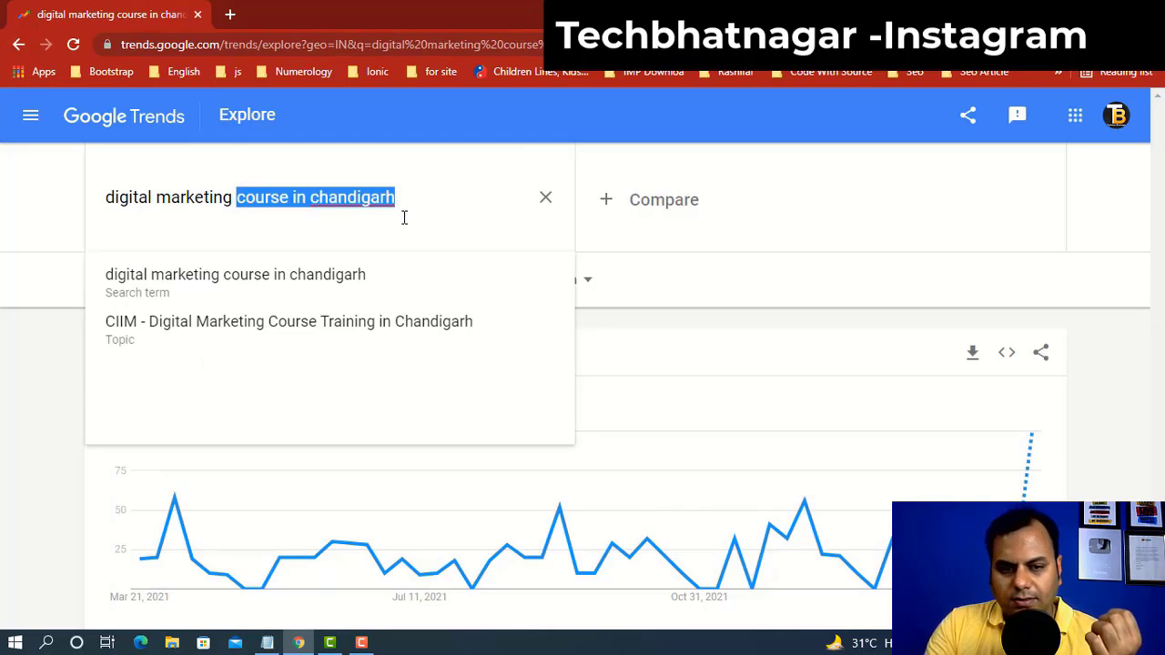
pyautogui.press('BackSpace')
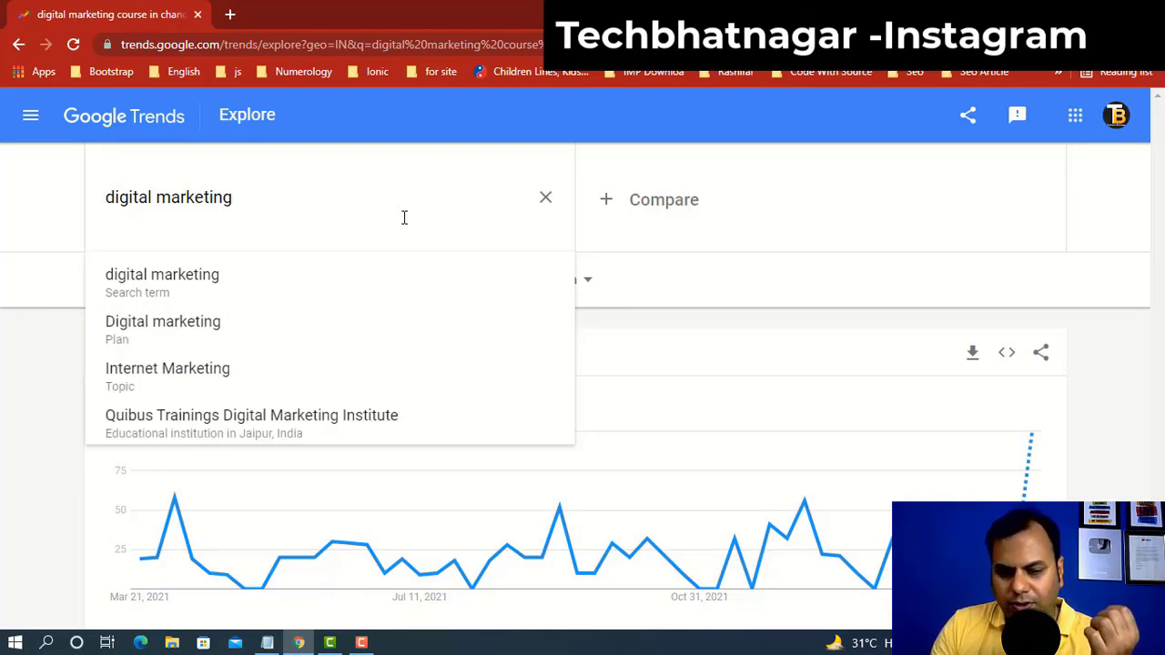
pyautogui.press('Return')
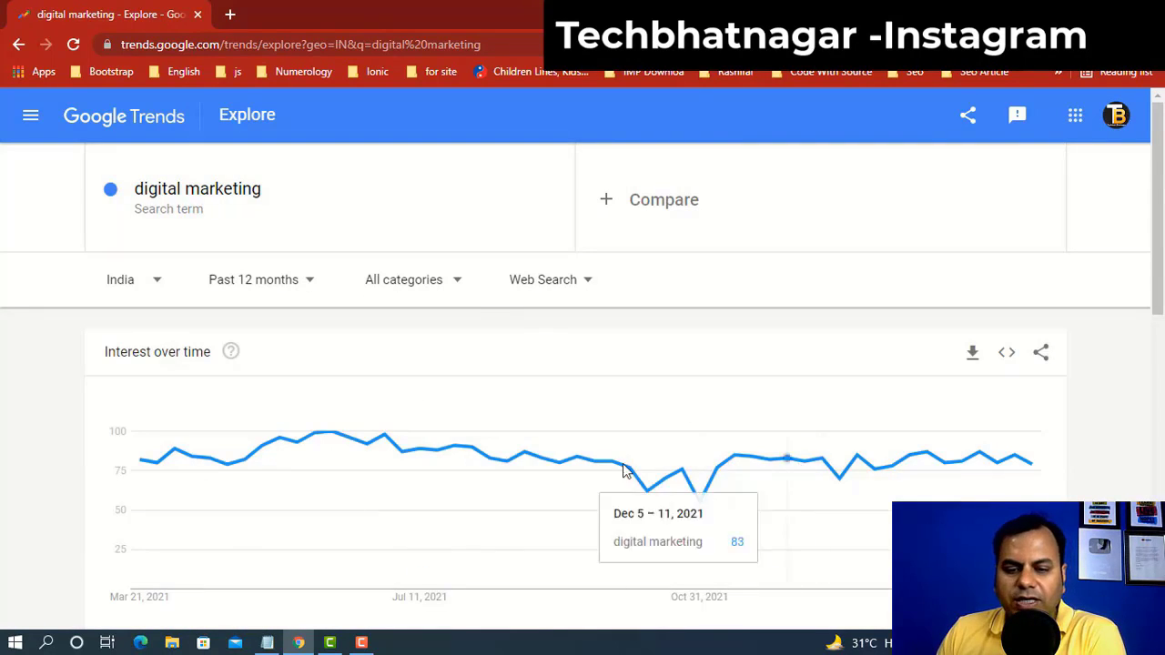
# - Set the time range for "digital marketing" to Past 7 days and view its interest over time
pyautogui.click(312, 286)
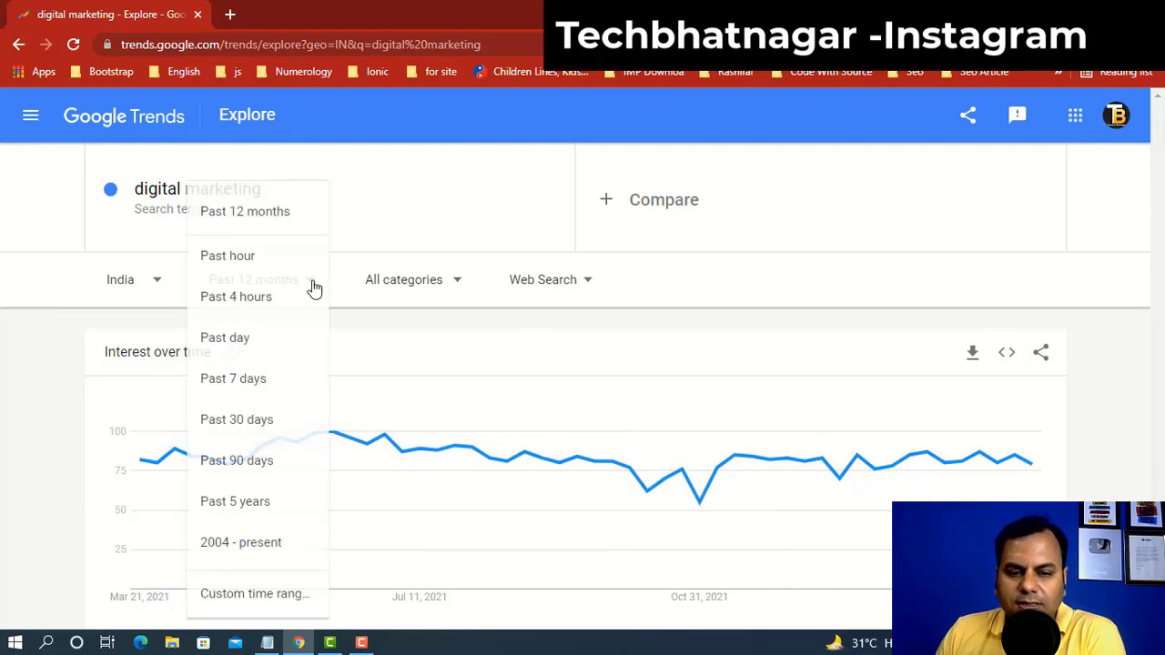
pyautogui.click(242, 380)
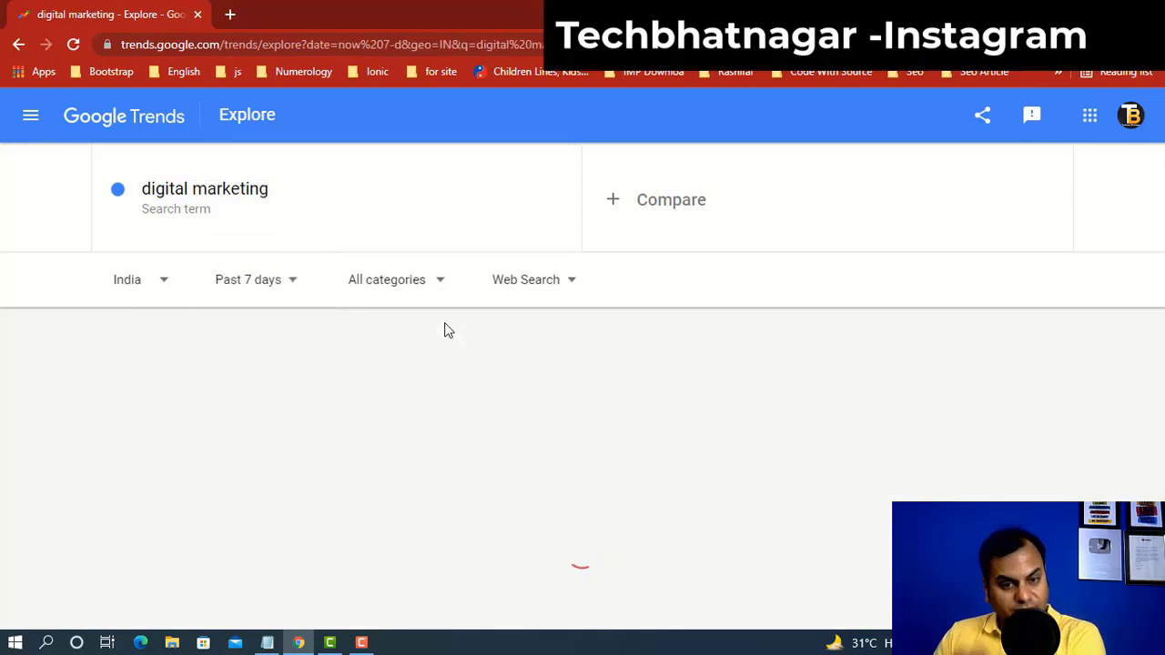
pyautogui.scroll(-2, 446, 329)
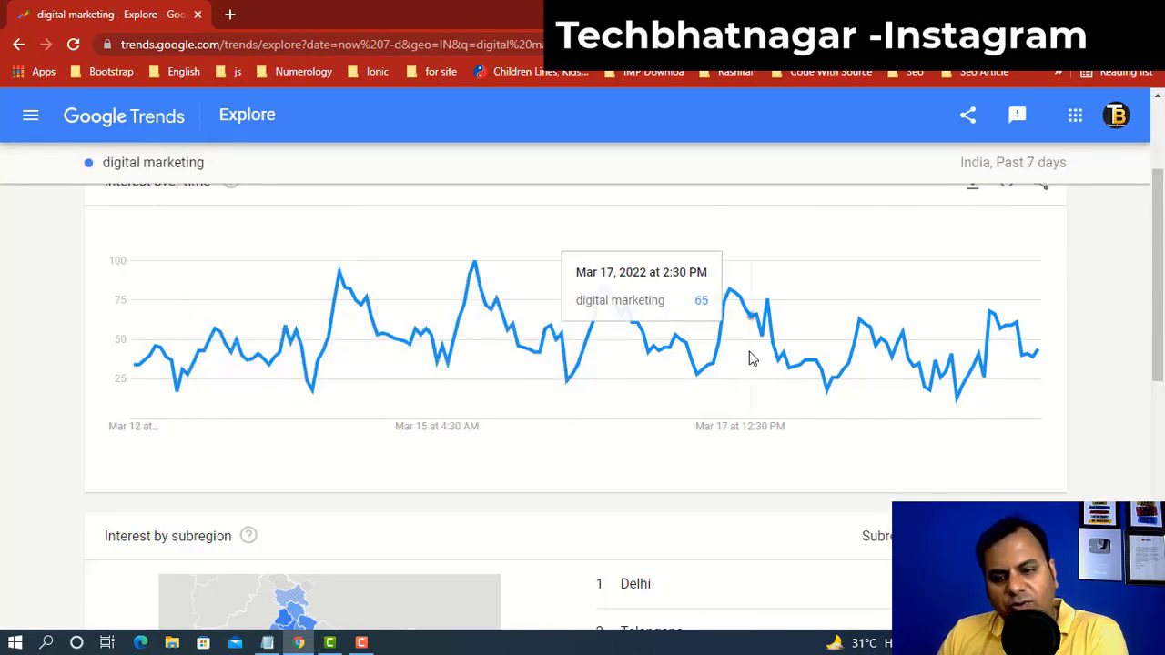
pyautogui.scroll(1, 751, 337)
pyautogui.scroll(1, 755, 328)
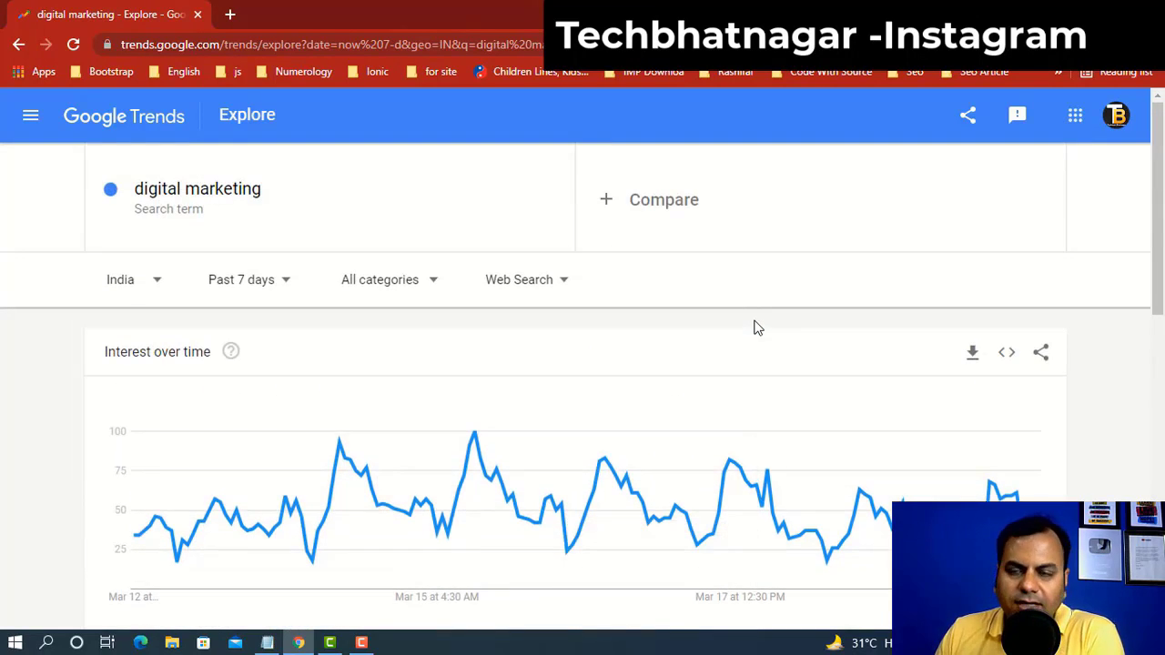
# - Switch the Past 7 days trend to YouTube Search and view its interest over time and by subregion
pyautogui.click(543, 283)
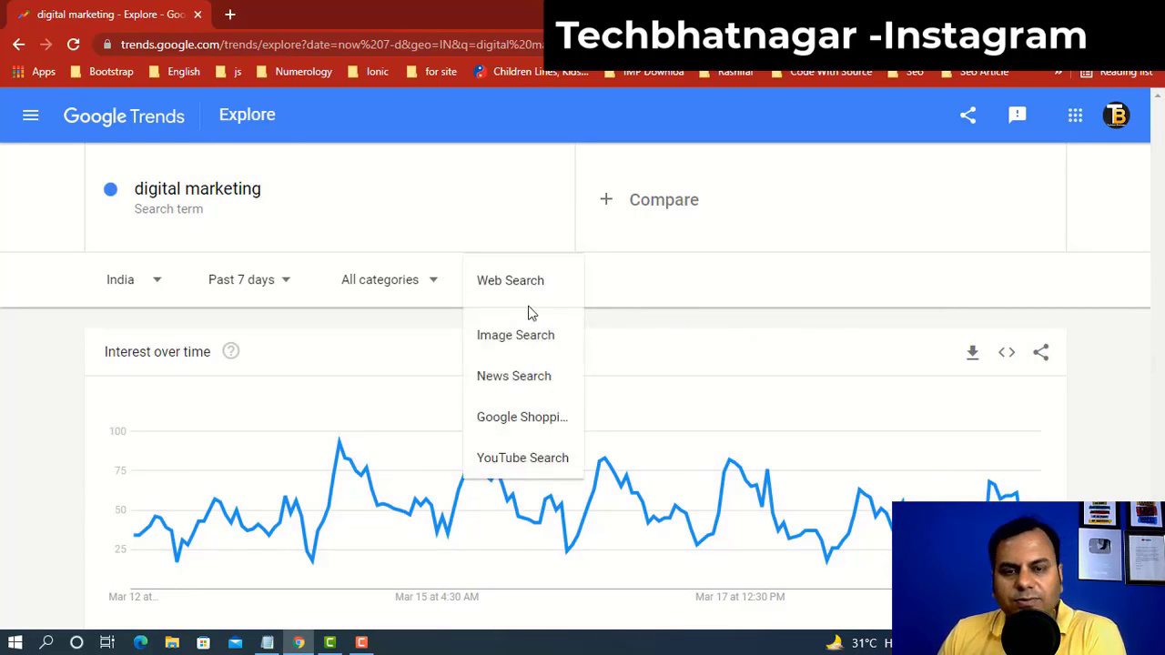
pyautogui.click(533, 477)
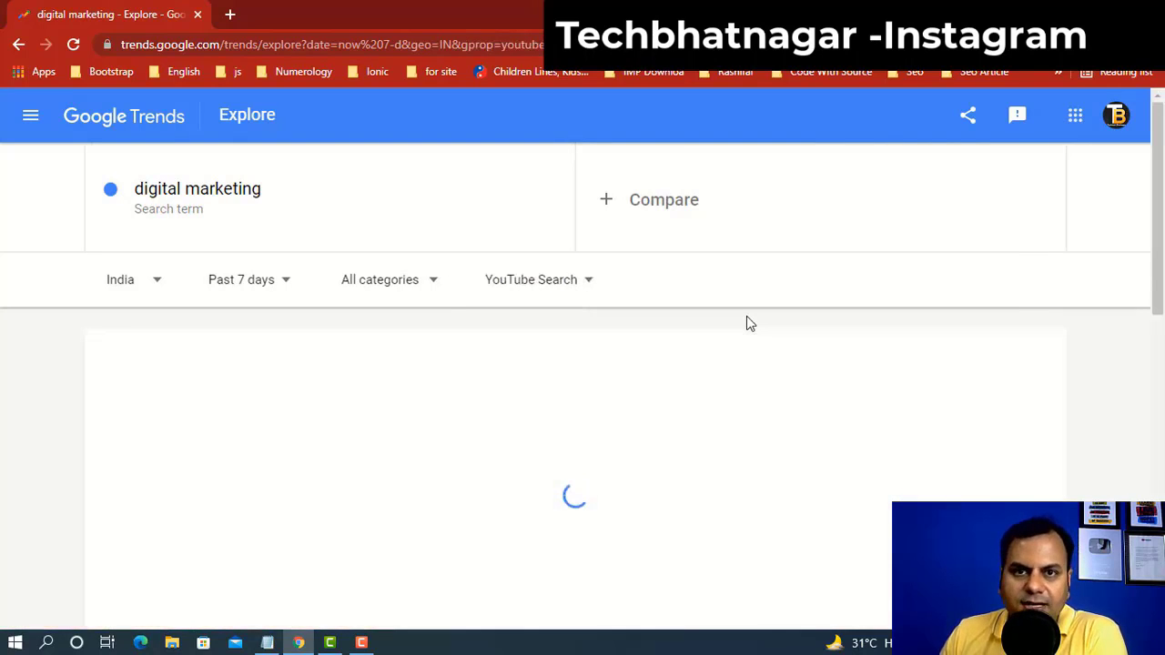
pyautogui.scroll(-1, 747, 318)
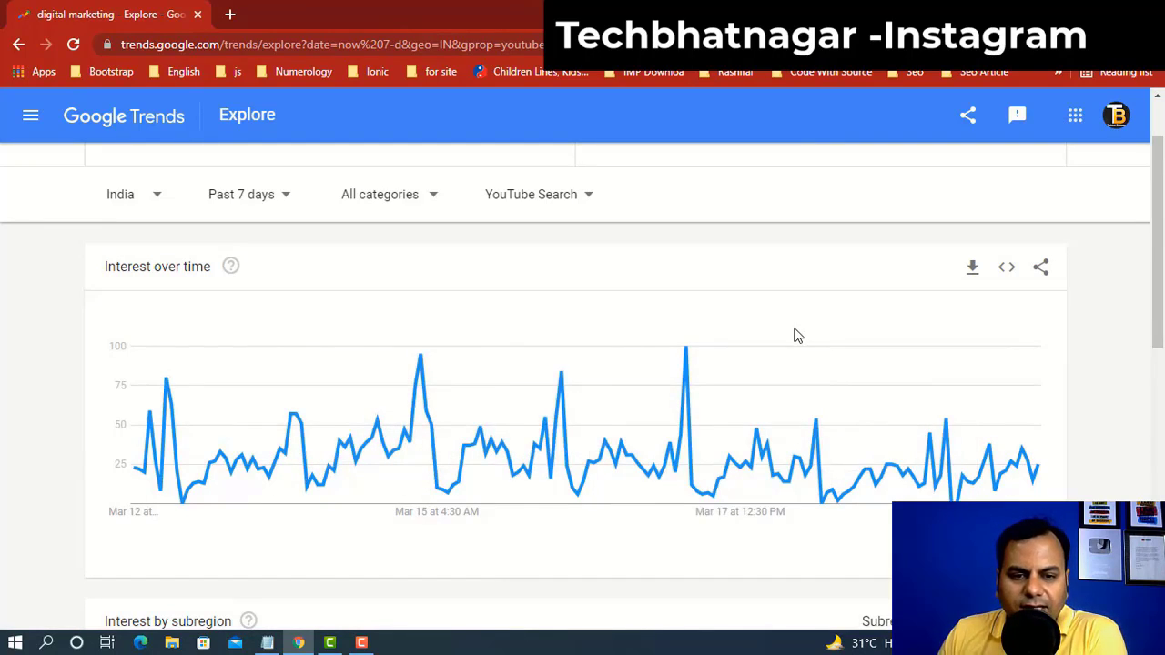
pyautogui.scroll(-3, 819, 286)
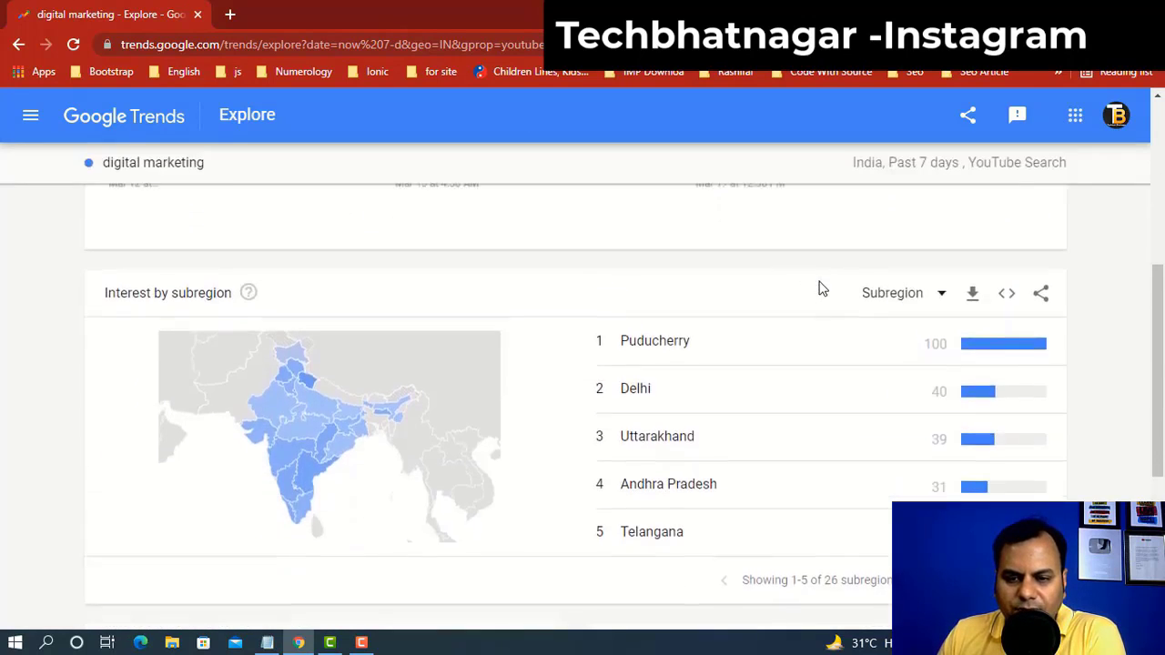
pyautogui.scroll(5, 819, 286)
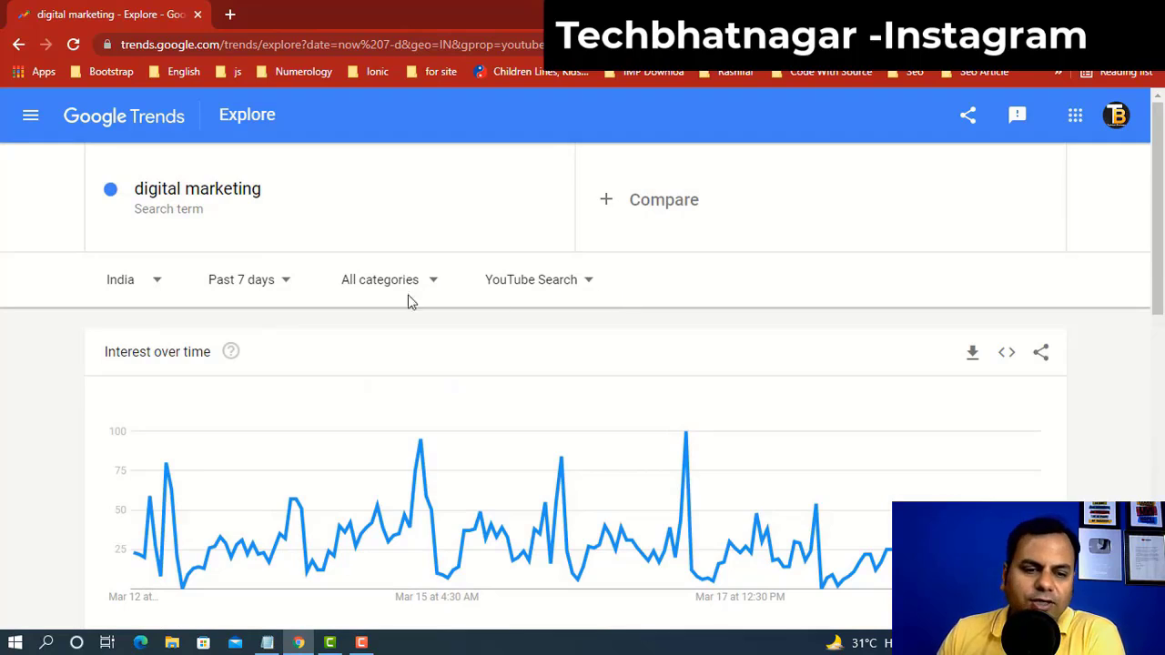
# - Change the trend's location from India to Worldwide and view the interest over time
pyautogui.click(153, 293)
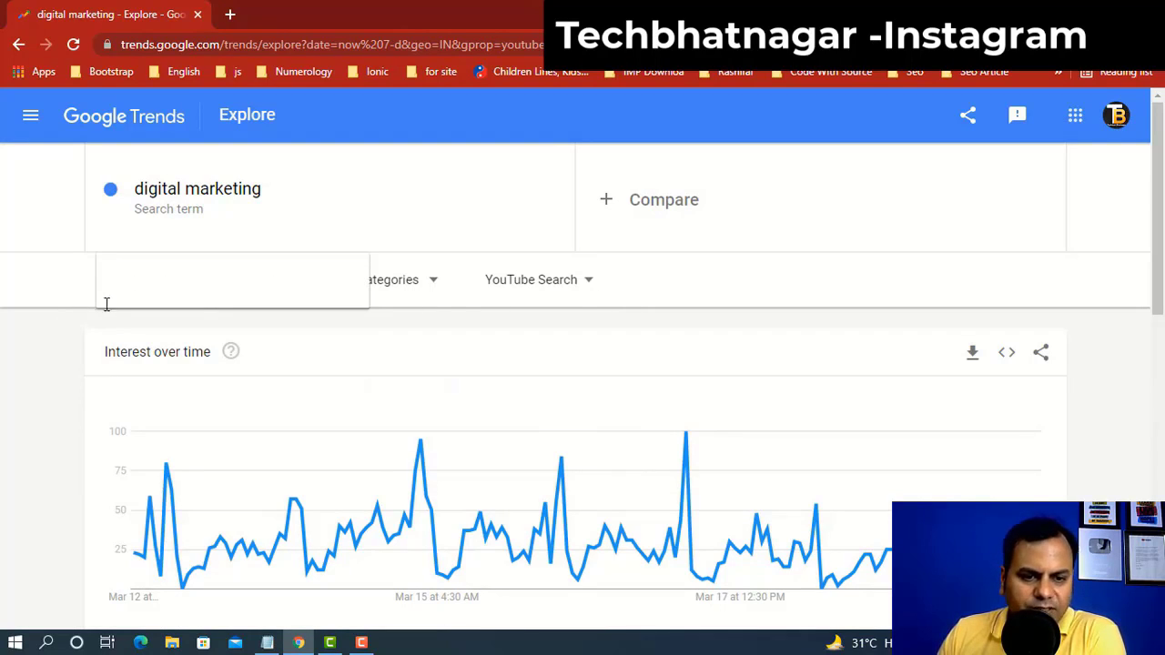
pyautogui.click(460, 300)
pyautogui.click(156, 284)
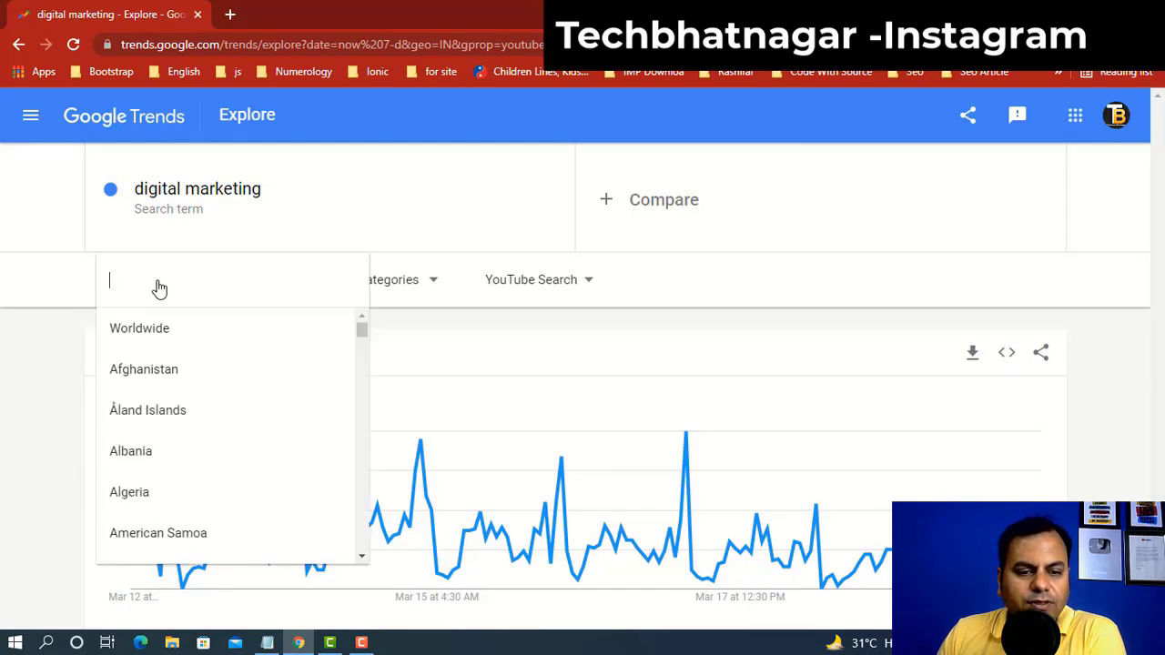
pyautogui.click(161, 340)
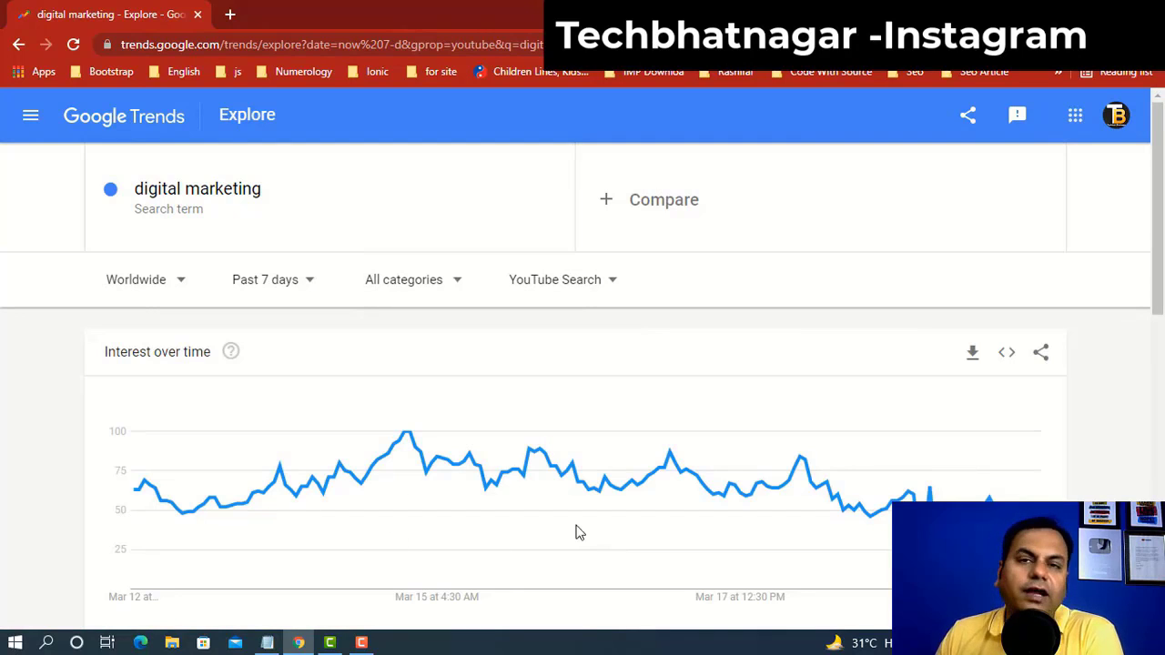
pyautogui.scroll(-1, 871, 450)
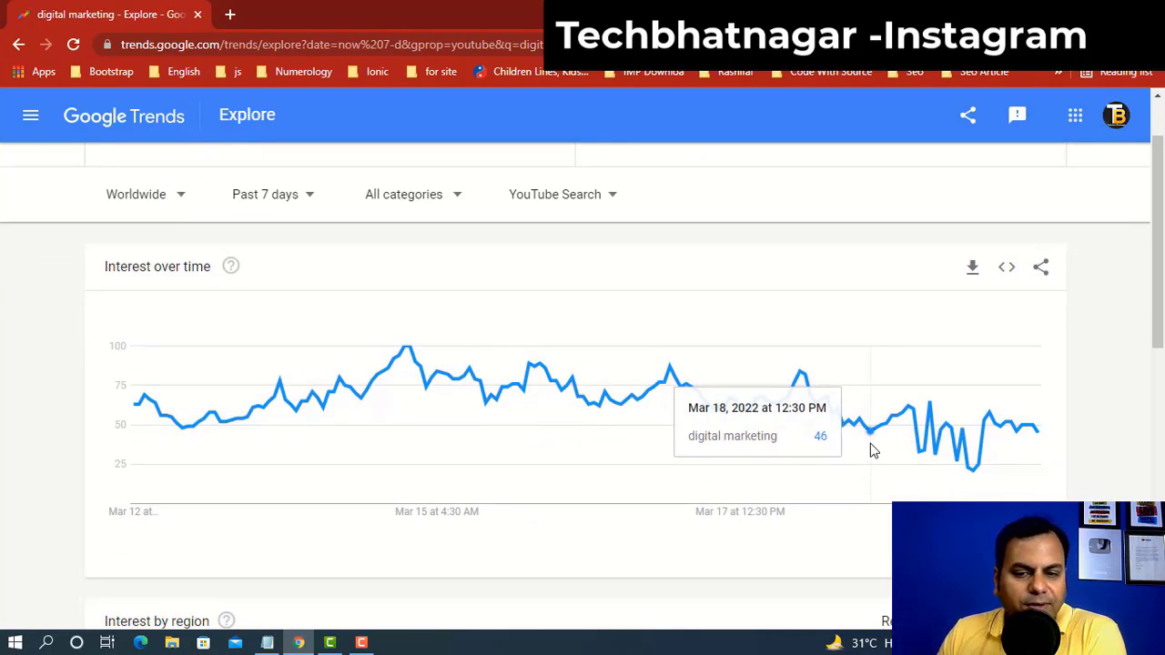
# - Set the time range for "digital marketing" to Past day and view its interest over time, by region and related queries
pyautogui.click(305, 199)
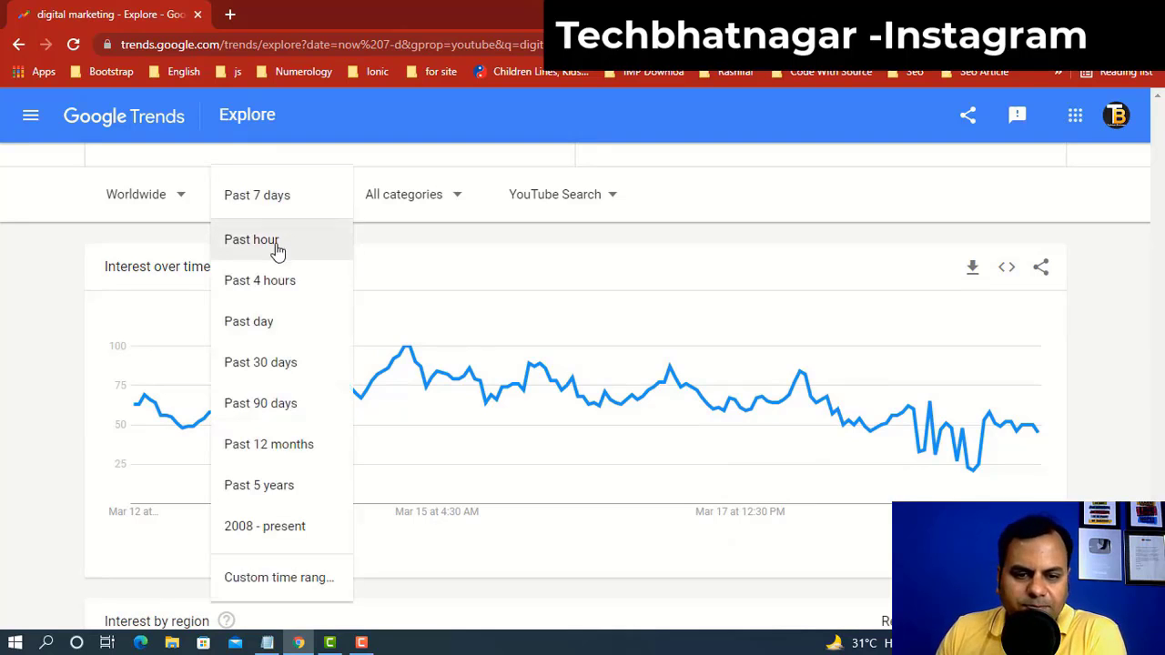
pyautogui.click(278, 321)
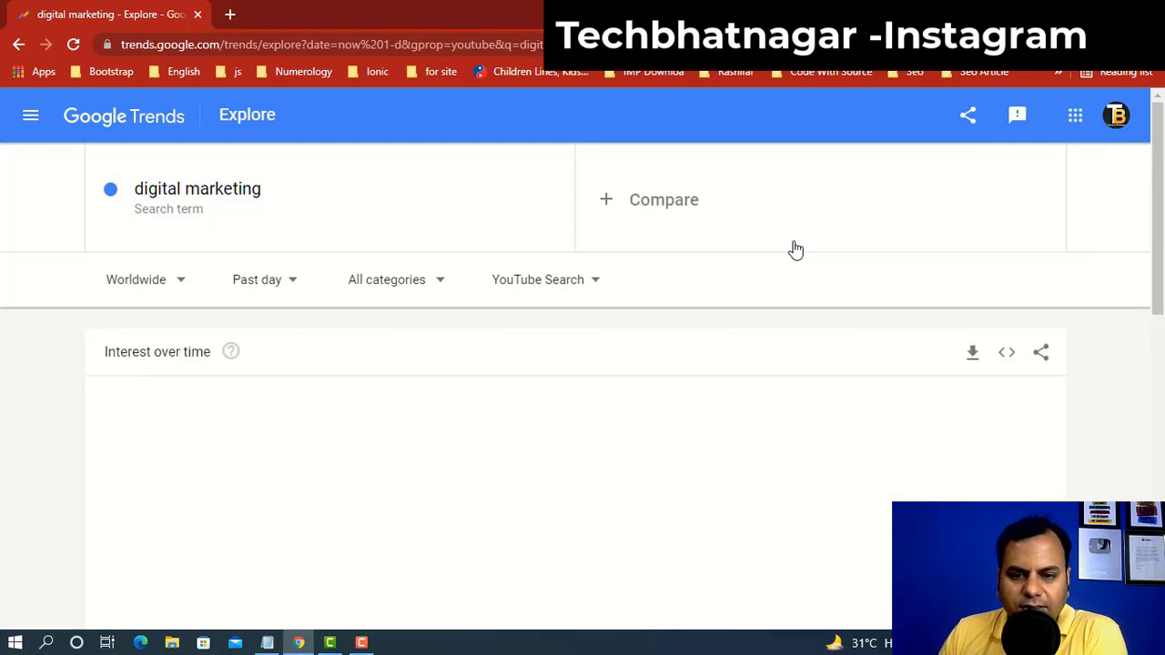
pyautogui.scroll(-3, 767, 291)
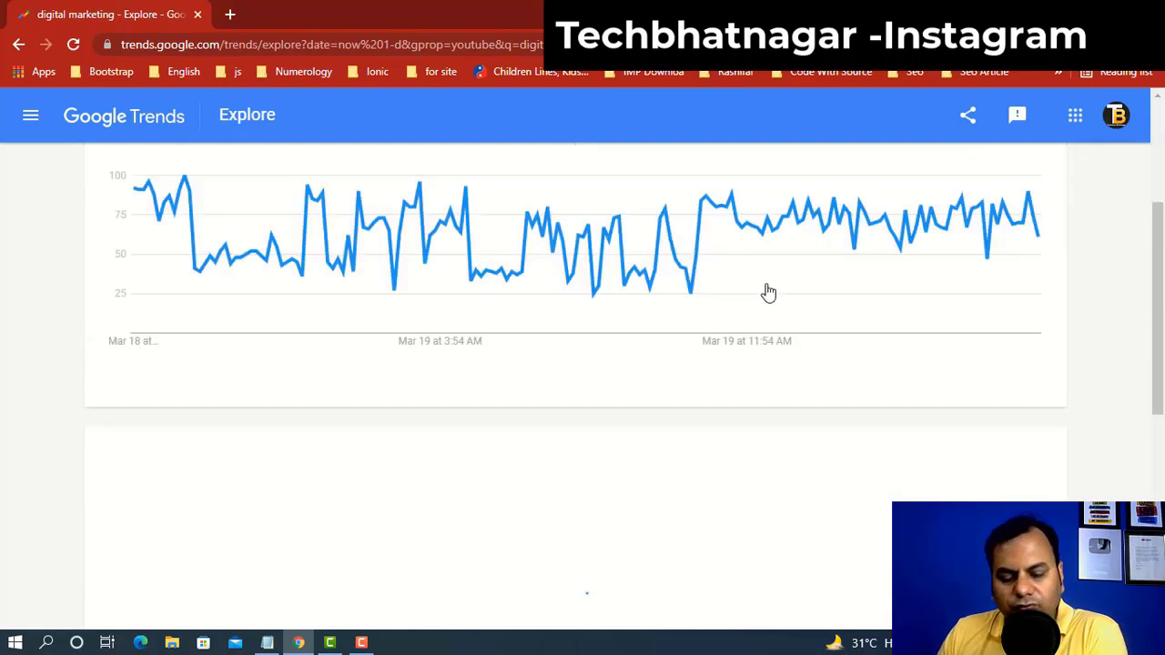
pyautogui.scroll(3, 767, 291)
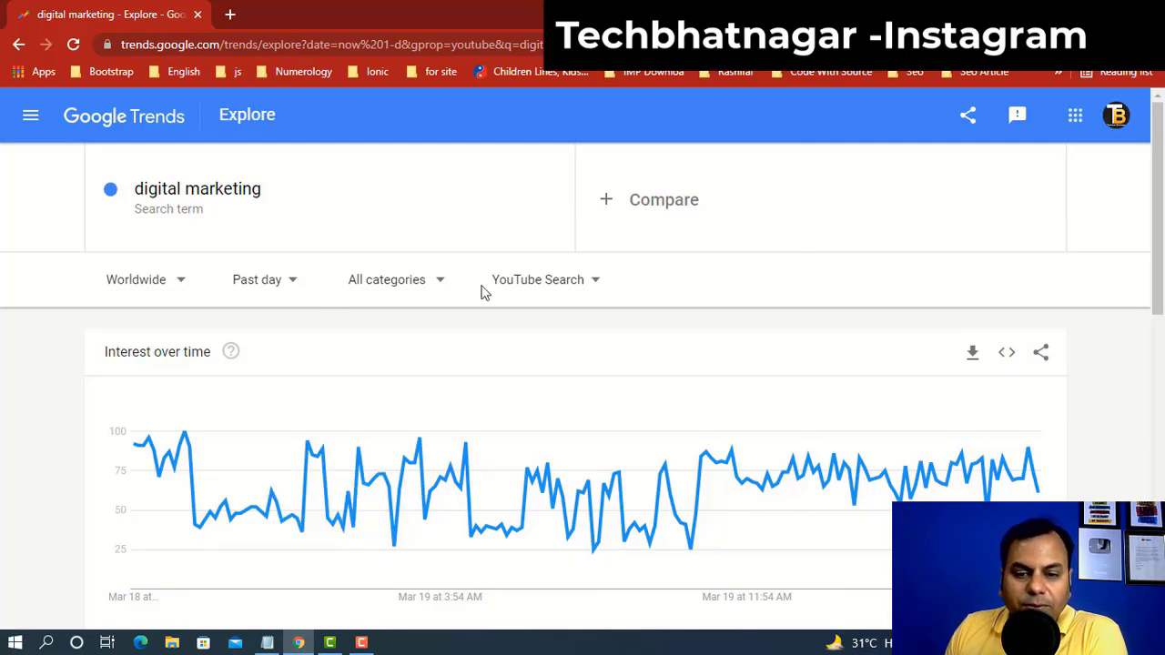
pyautogui.scroll(-3, 590, 341)
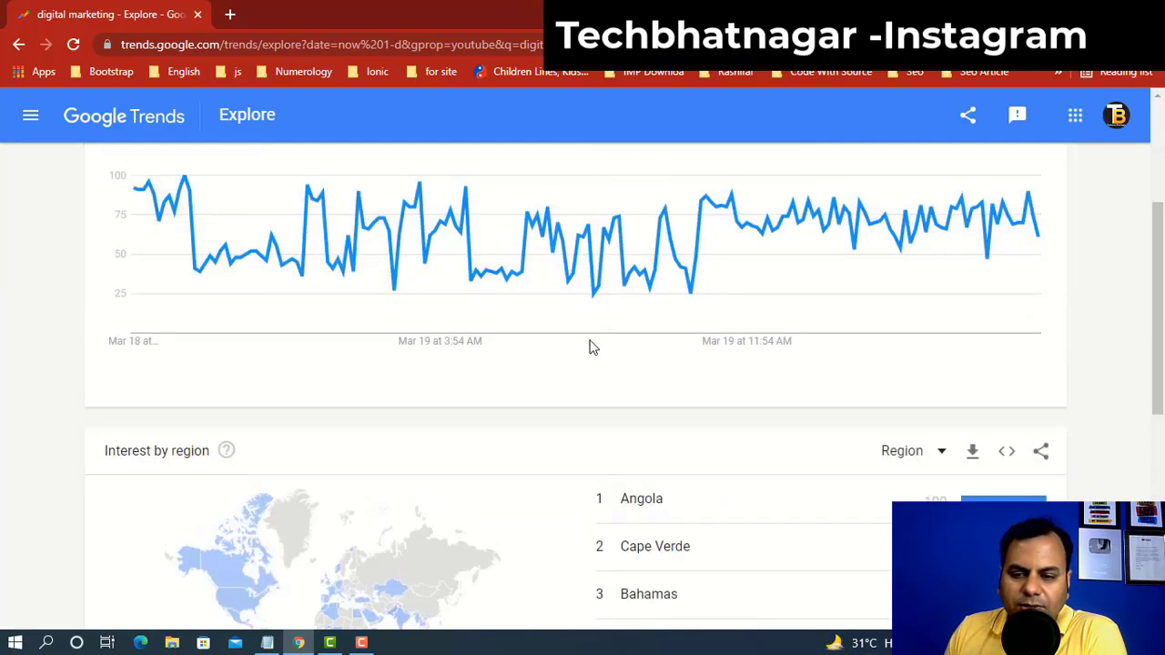
pyautogui.scroll(-2, 1047, 307)
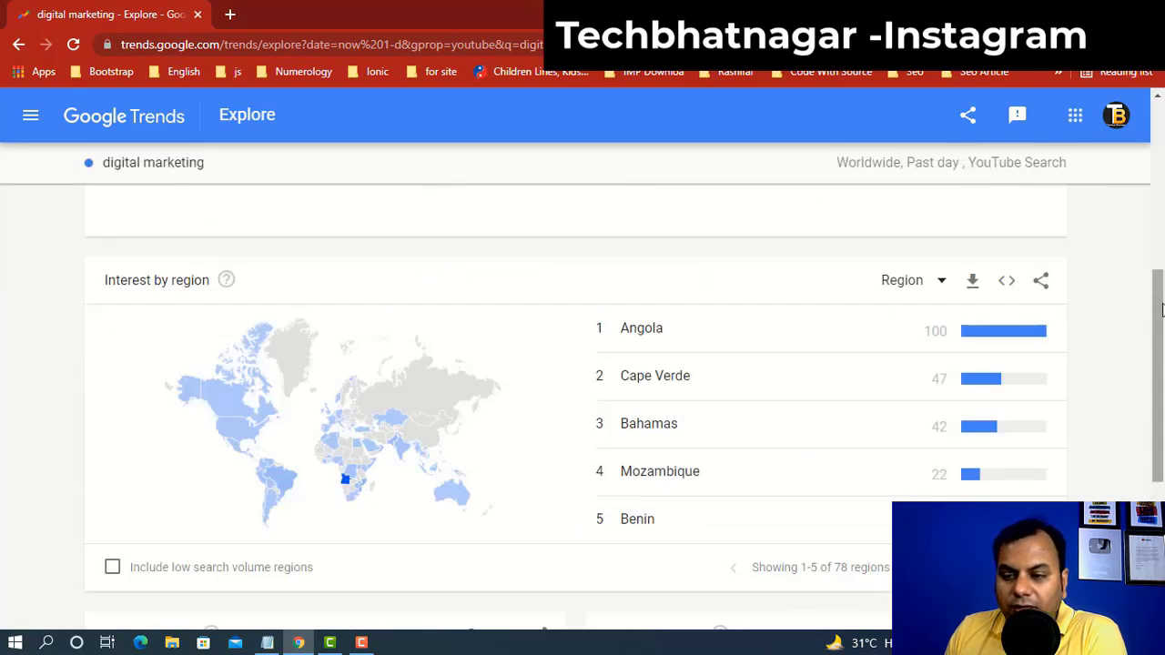
pyautogui.moveTo(1163, 309); pyautogui.dragTo(1095, 336)
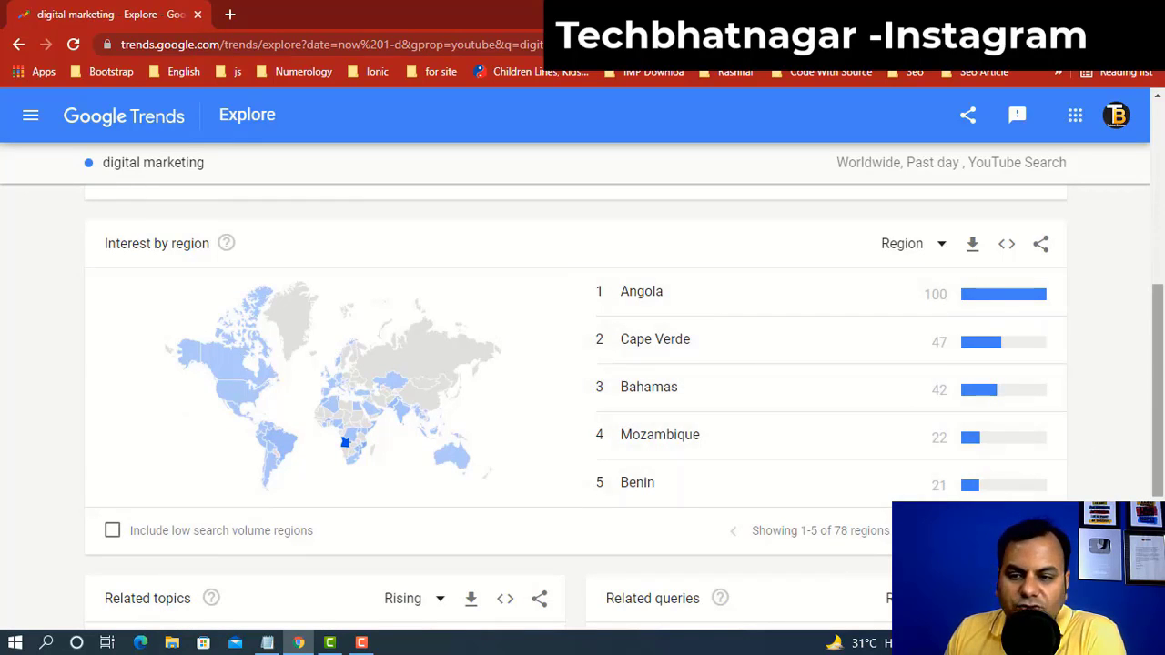
pyautogui.moveTo(1161, 328); pyautogui.dragTo(1157, 385)
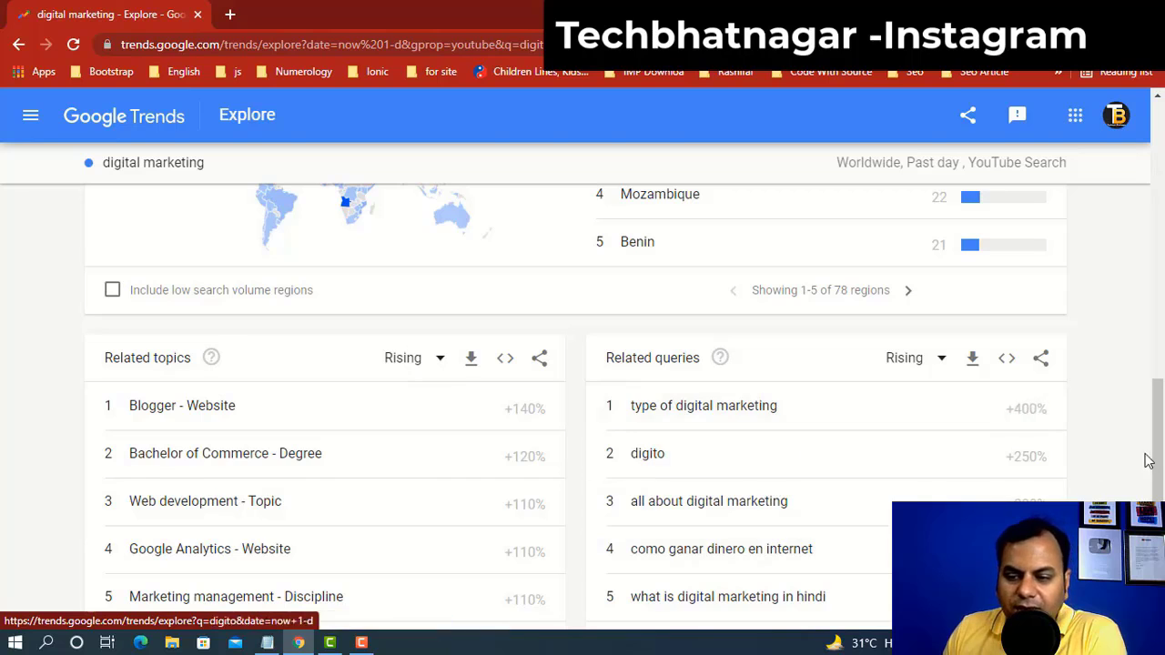
pyautogui.moveTo(1162, 466); pyautogui.dragTo(1162, 186)
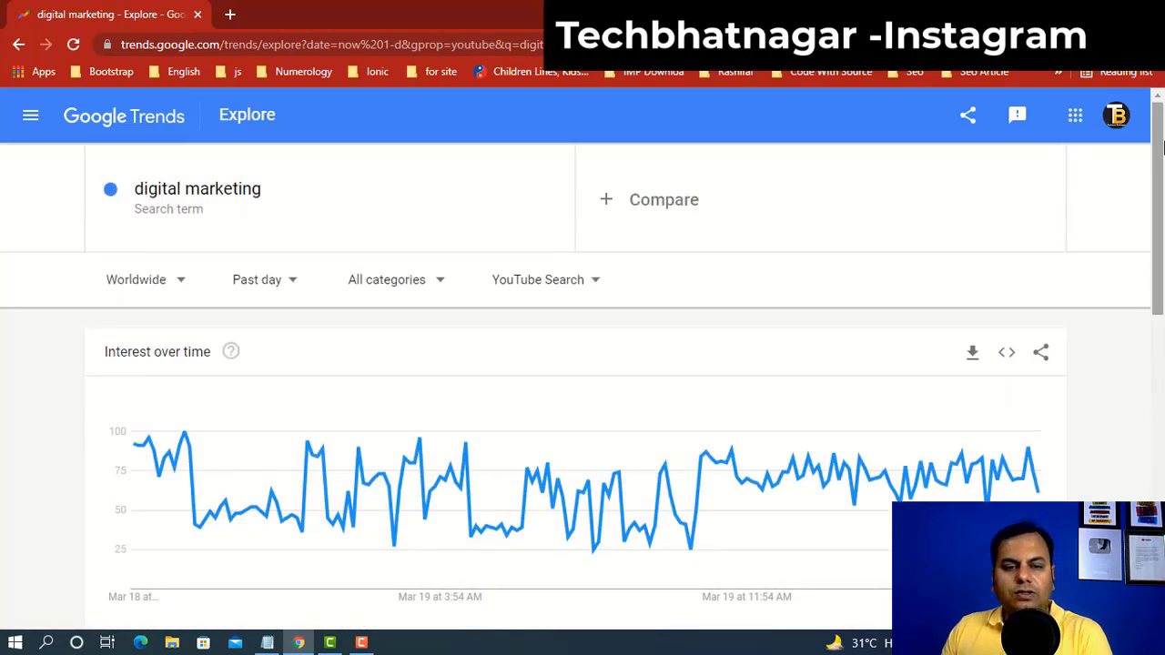
# - Replace the search term with "chole bhature" and explore it as a search term
pyautogui.click(260, 195)
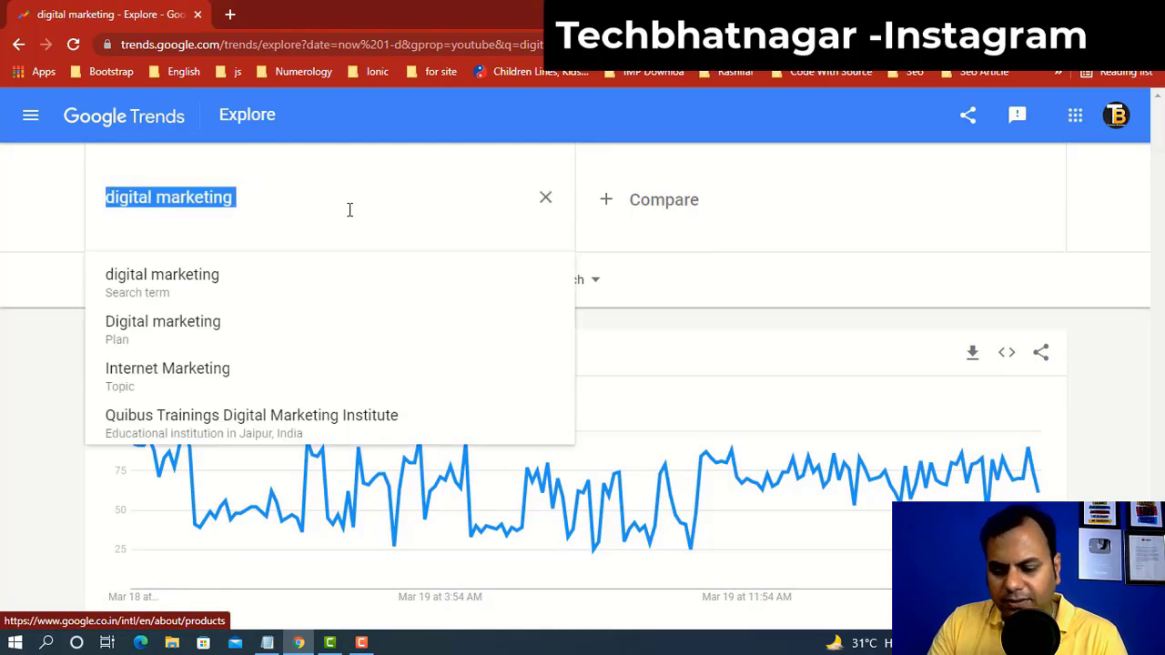
pyautogui.press('BackSpace')
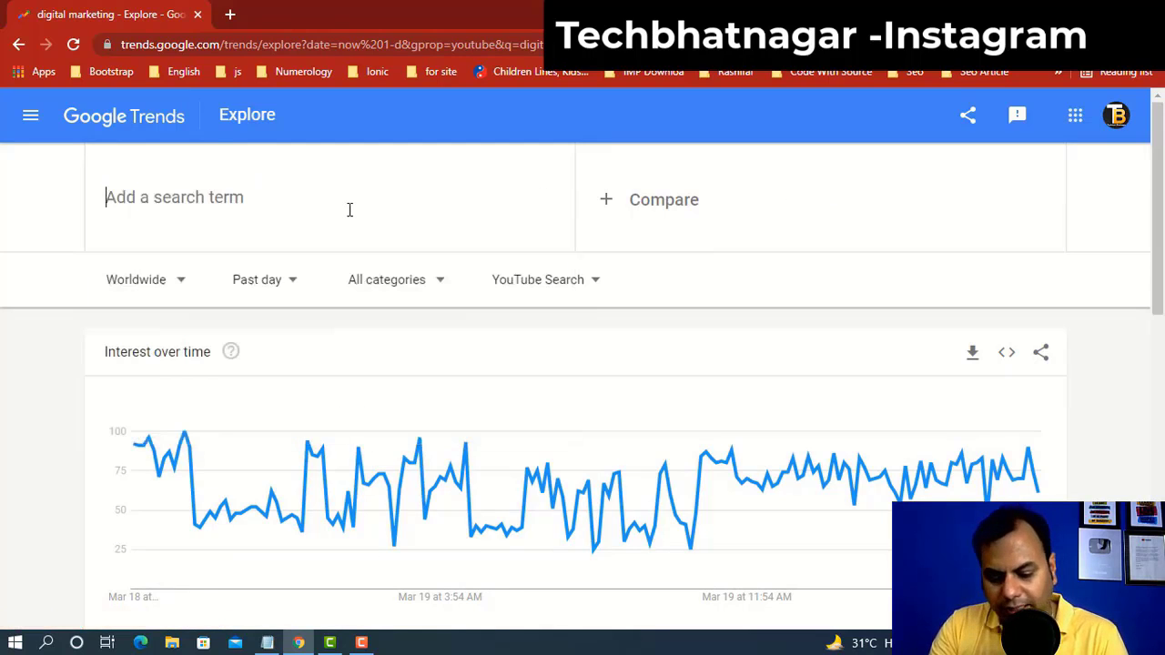
pyautogui.write('chole ')
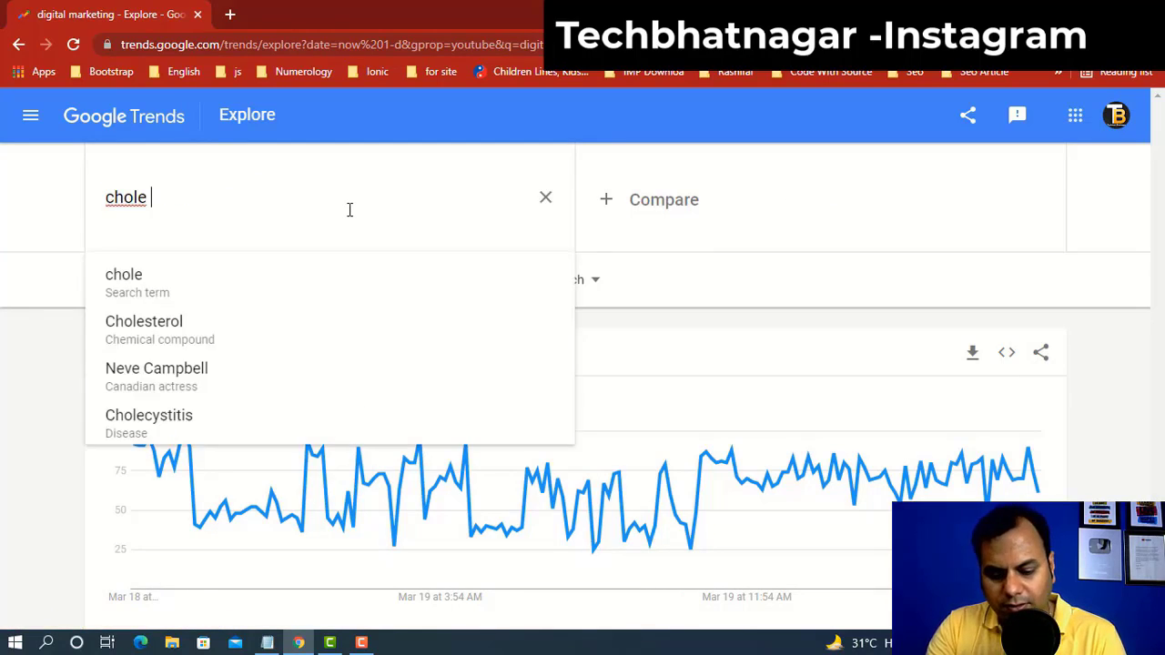
pyautogui.write('bhature')
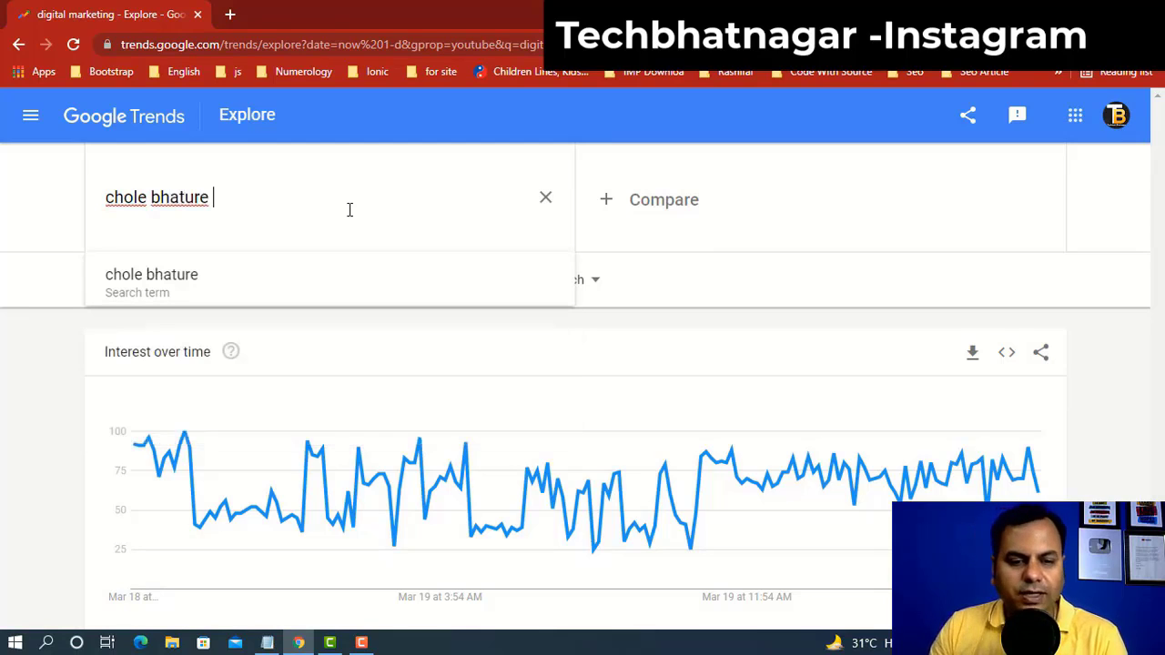
pyautogui.click(149, 273)
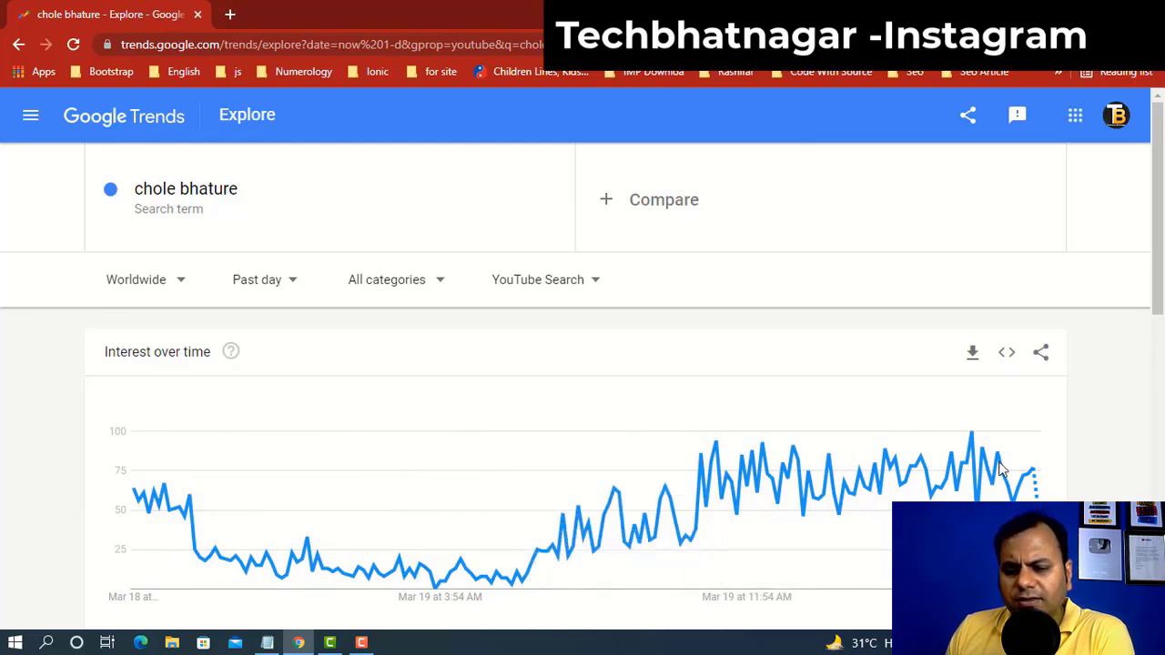
# - Set the time range for "chole bhature" to Past 5 years and examine the peak in its interest over time
pyautogui.click(288, 285)
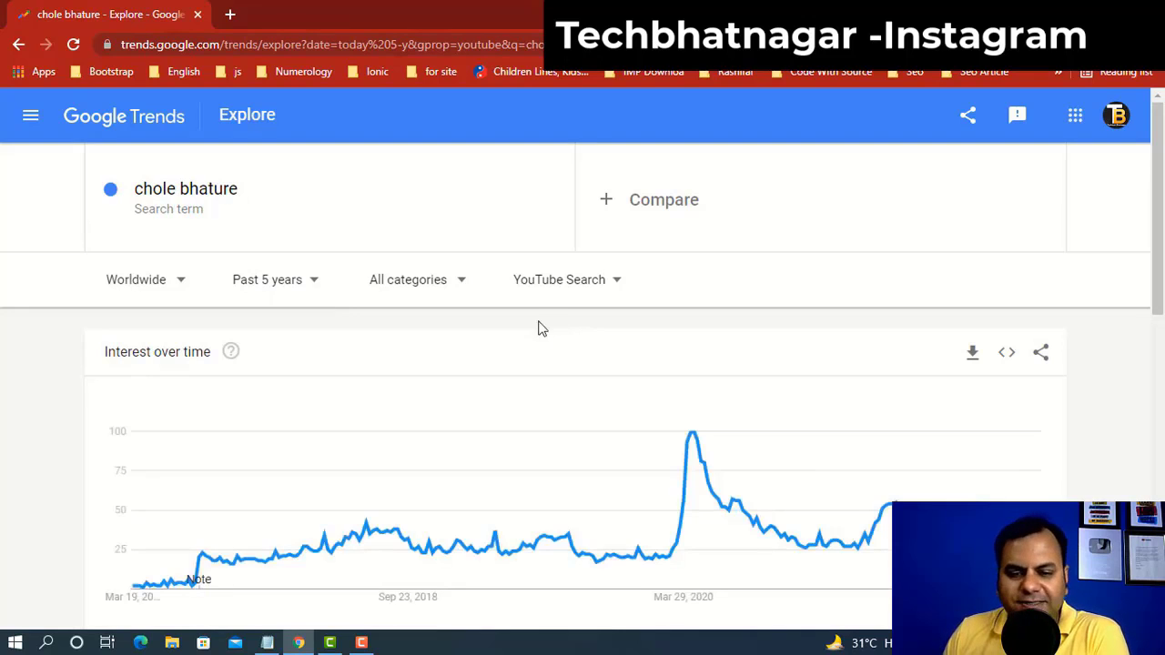
pyautogui.scroll(-1, 516, 326)
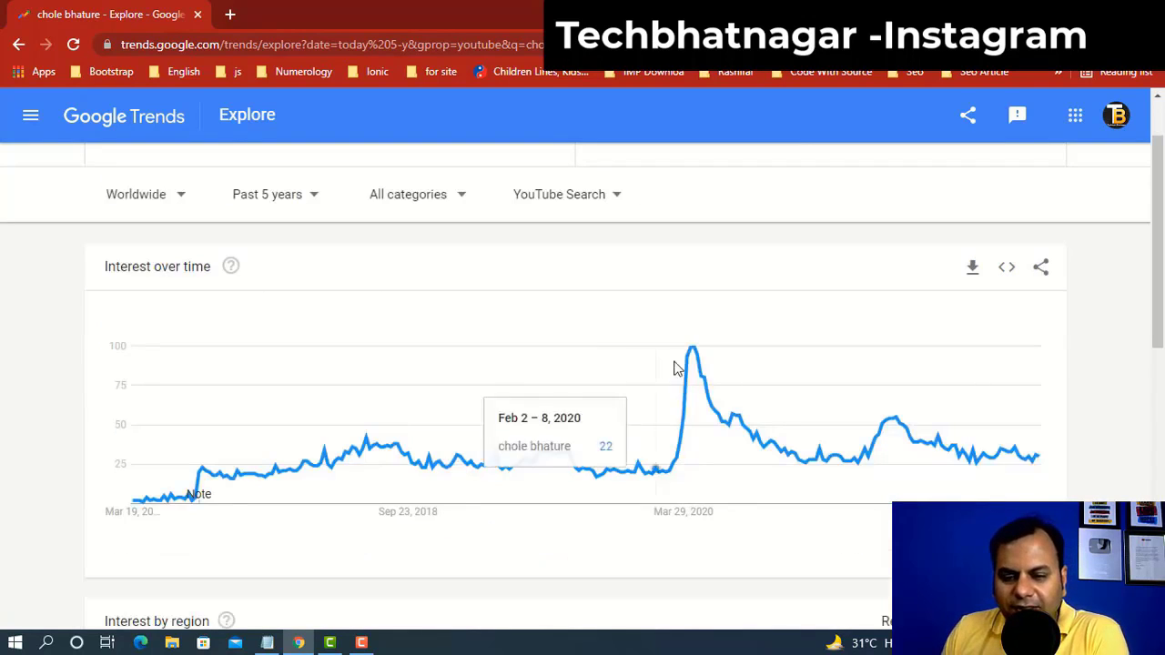
pyautogui.moveTo(693, 357)
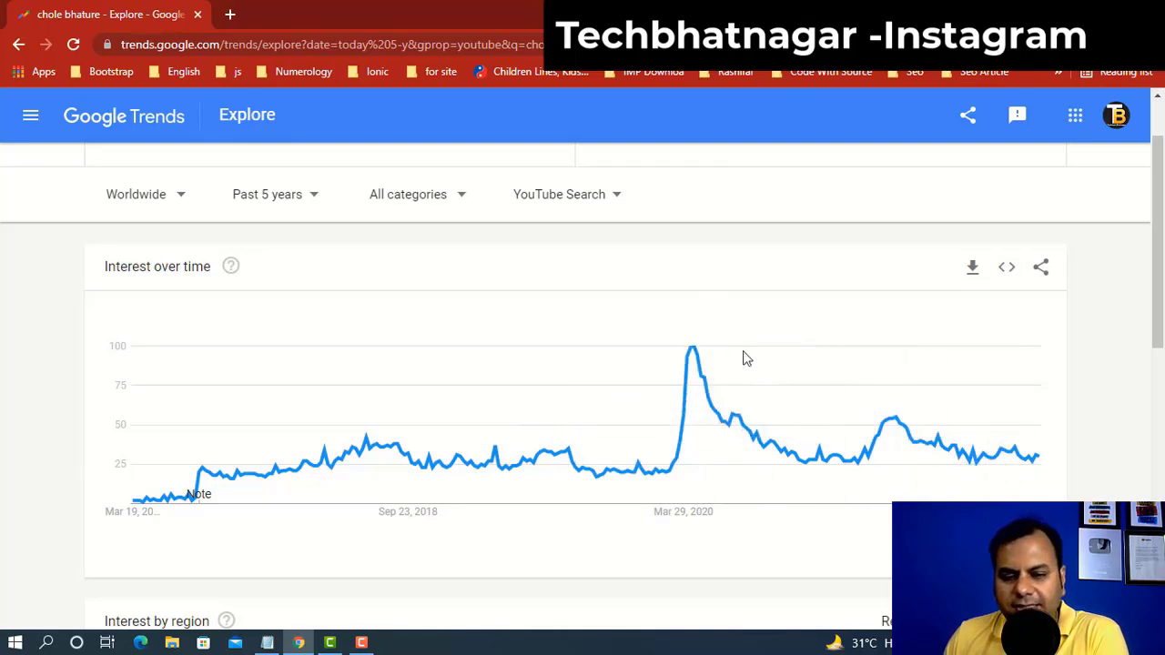
# - Set the time range to Past 12 months and view the interest by region and the related topics and queries
pyautogui.click(314, 202)
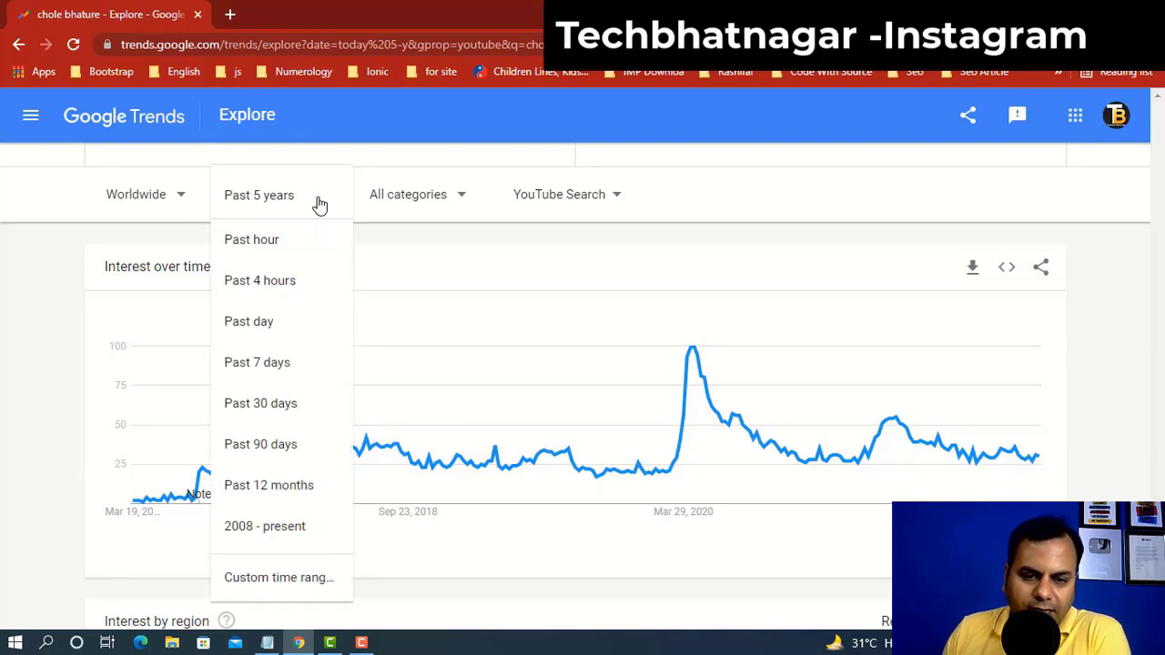
pyautogui.click(270, 485)
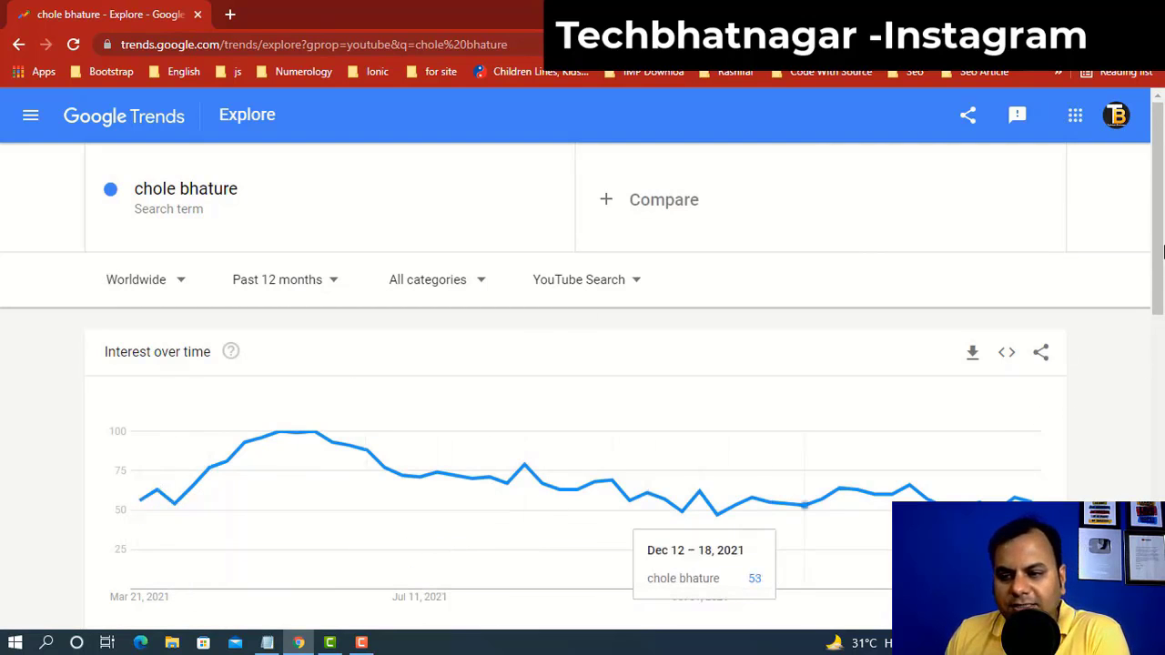
pyautogui.moveTo(1163, 251); pyautogui.dragTo(1163, 381)
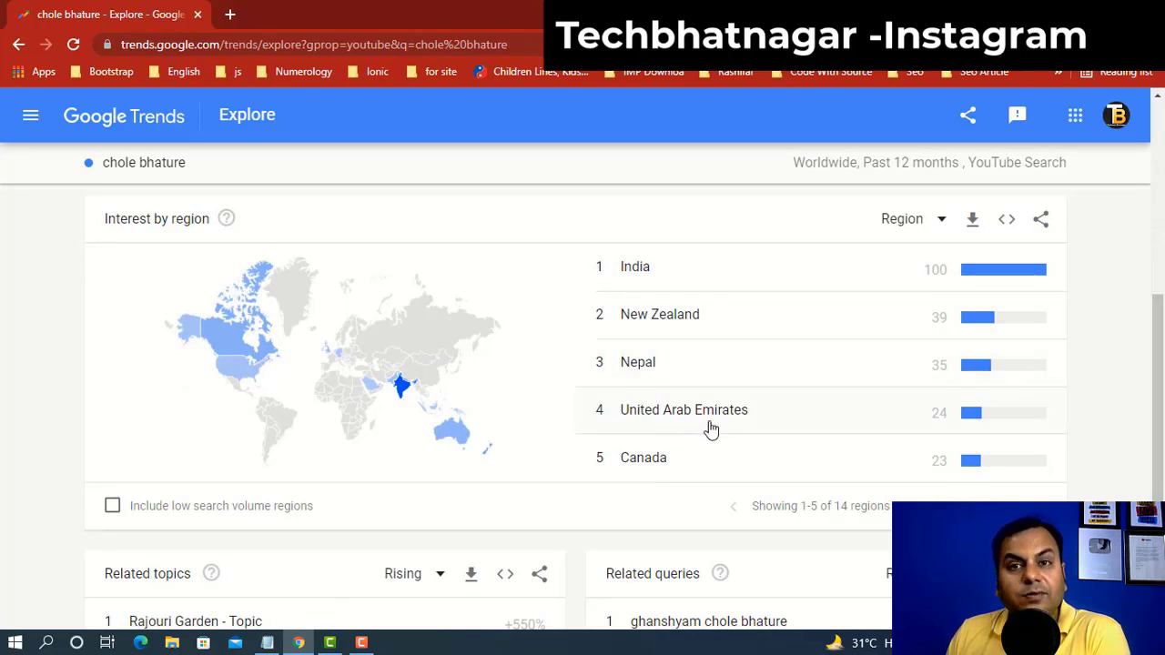
pyautogui.moveTo(1159, 456); pyautogui.dragTo(1161, 492)
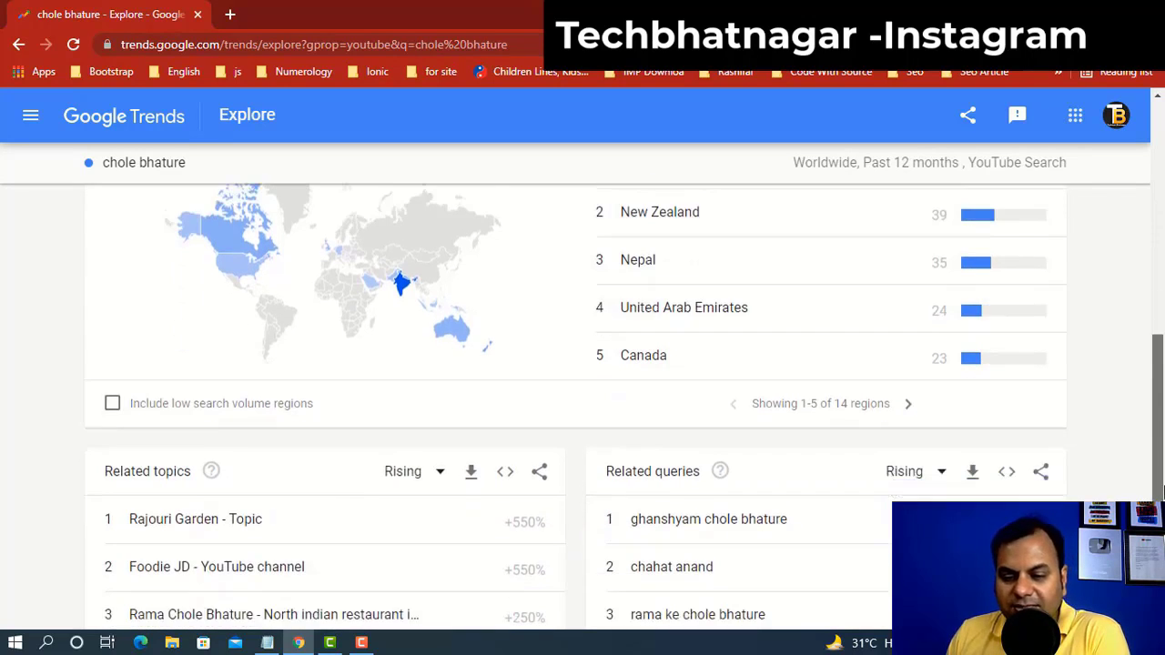
pyautogui.scroll(-1, 1161, 492)
pyautogui.scroll(8, 1161, 492)
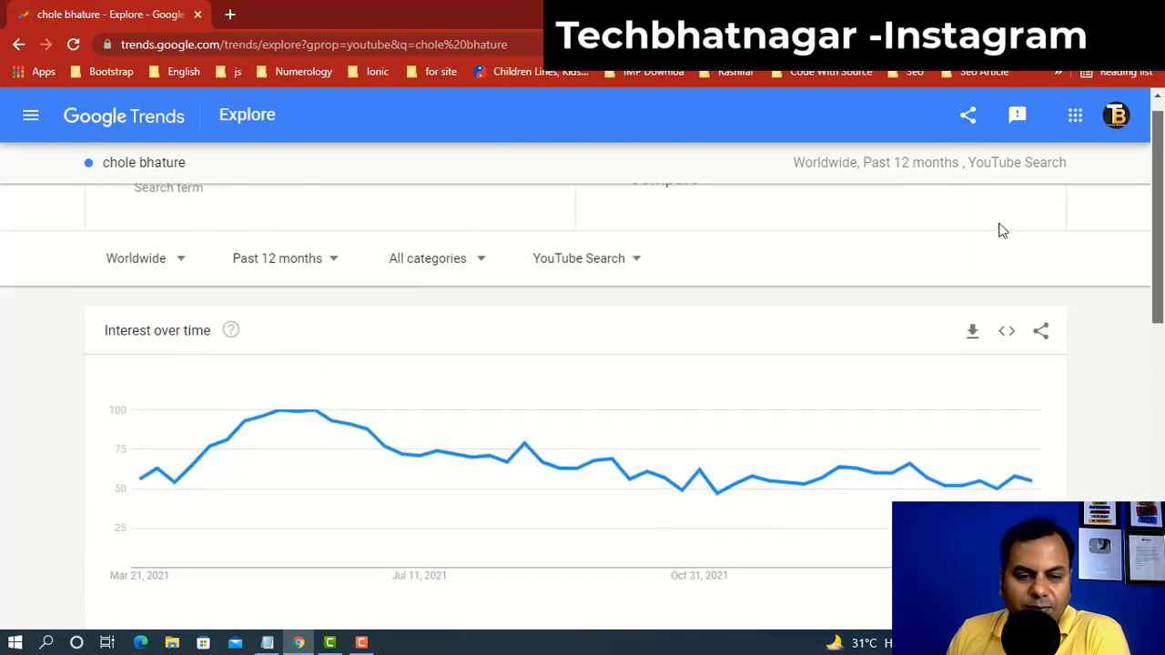
# - Change the location from Worldwide to India and view the interest over time and the related topics and queries
pyautogui.click(181, 264)
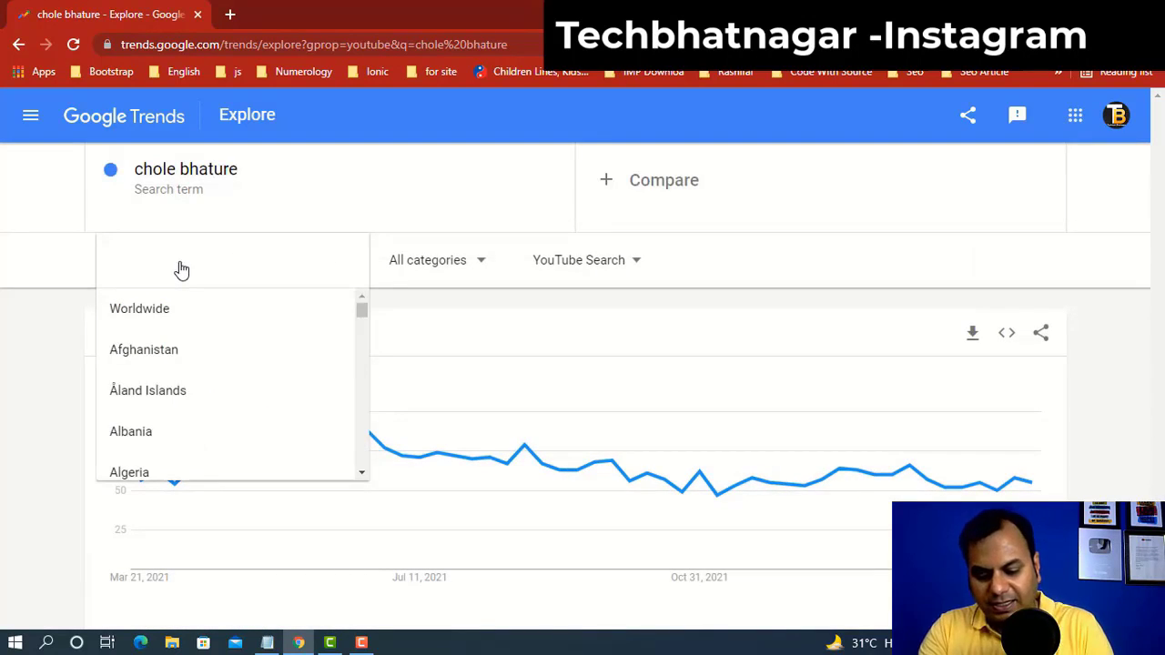
pyautogui.write('ini')
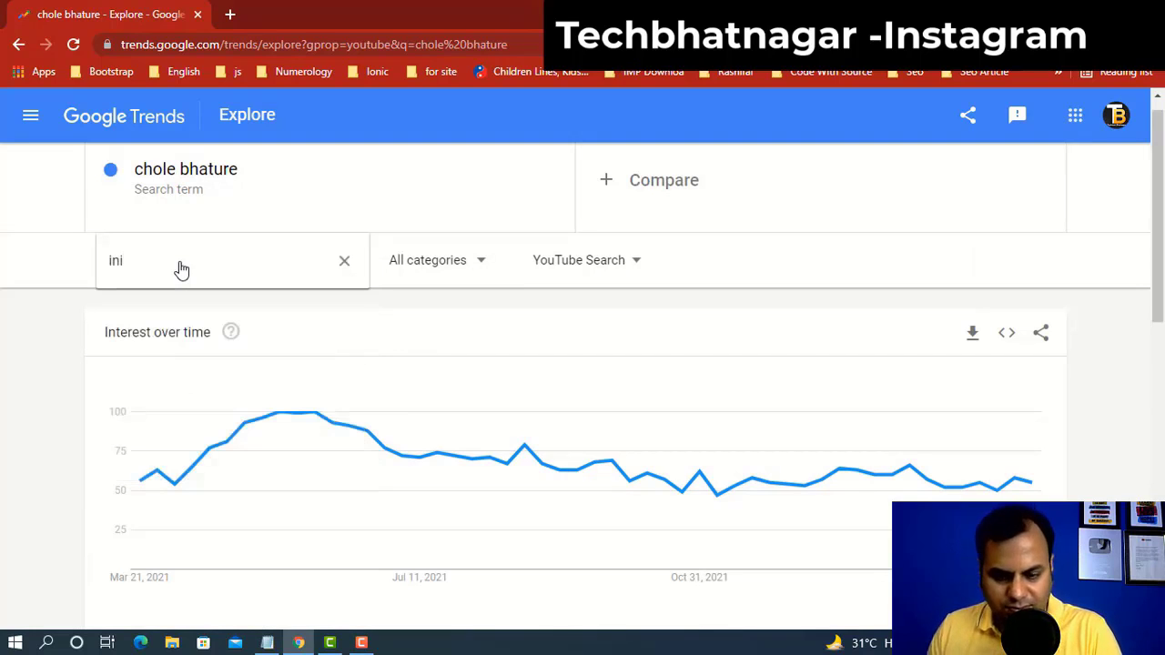
pyautogui.write('dia')
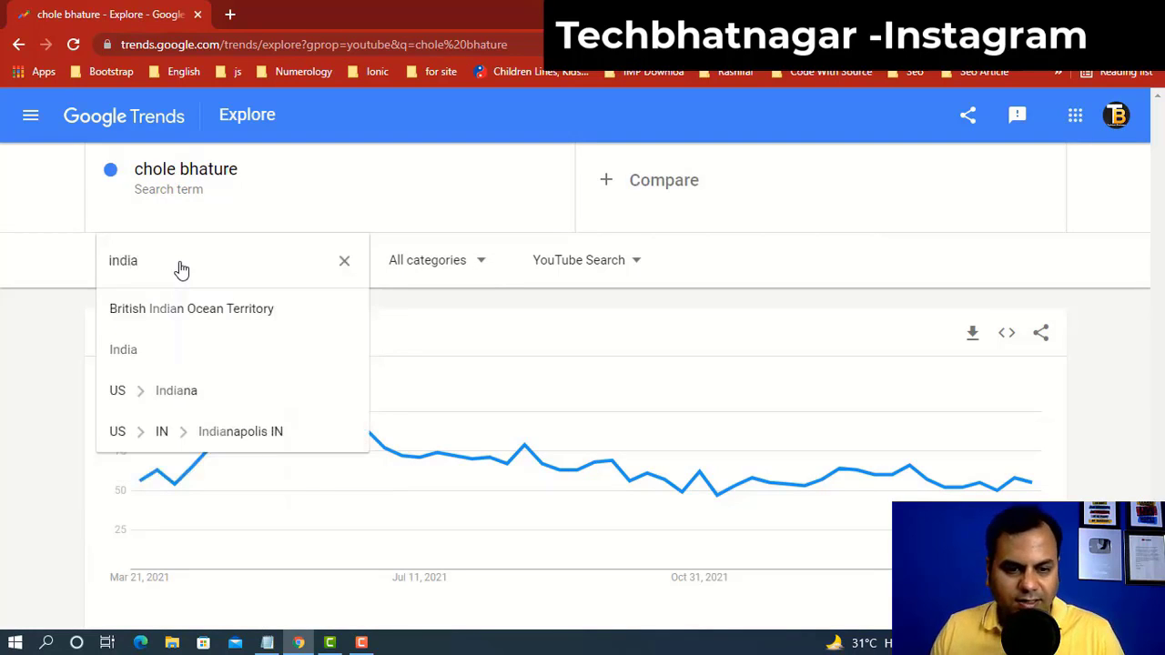
pyautogui.click(392, 353)
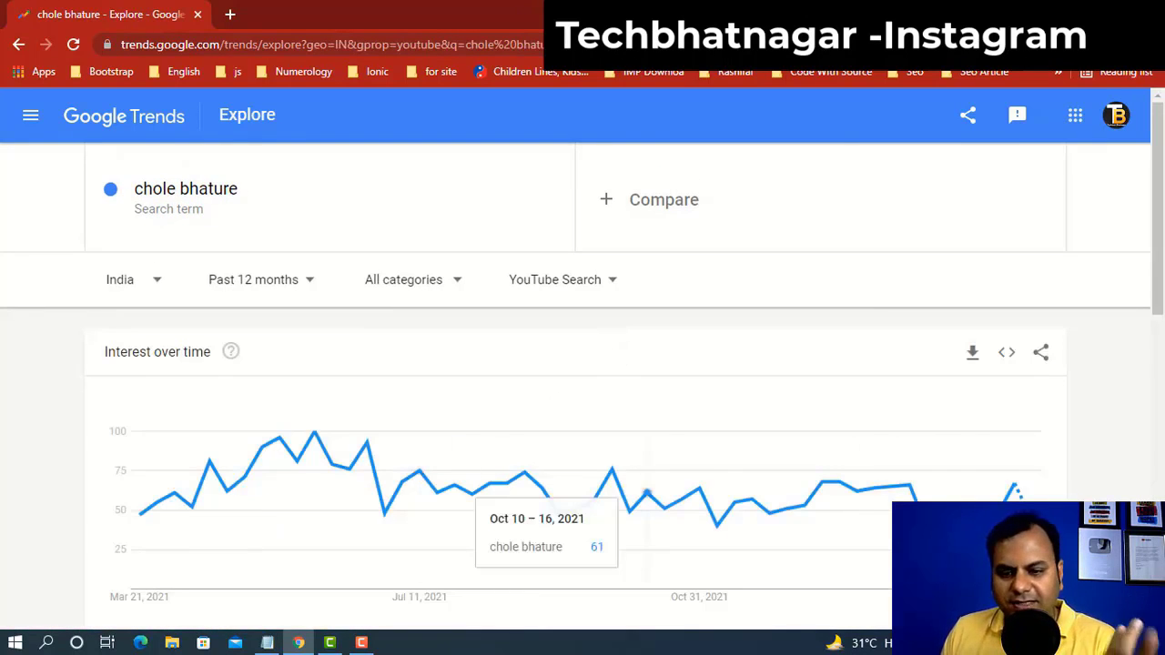
pyautogui.moveTo(1157, 146); pyautogui.dragTo(1160, 441)
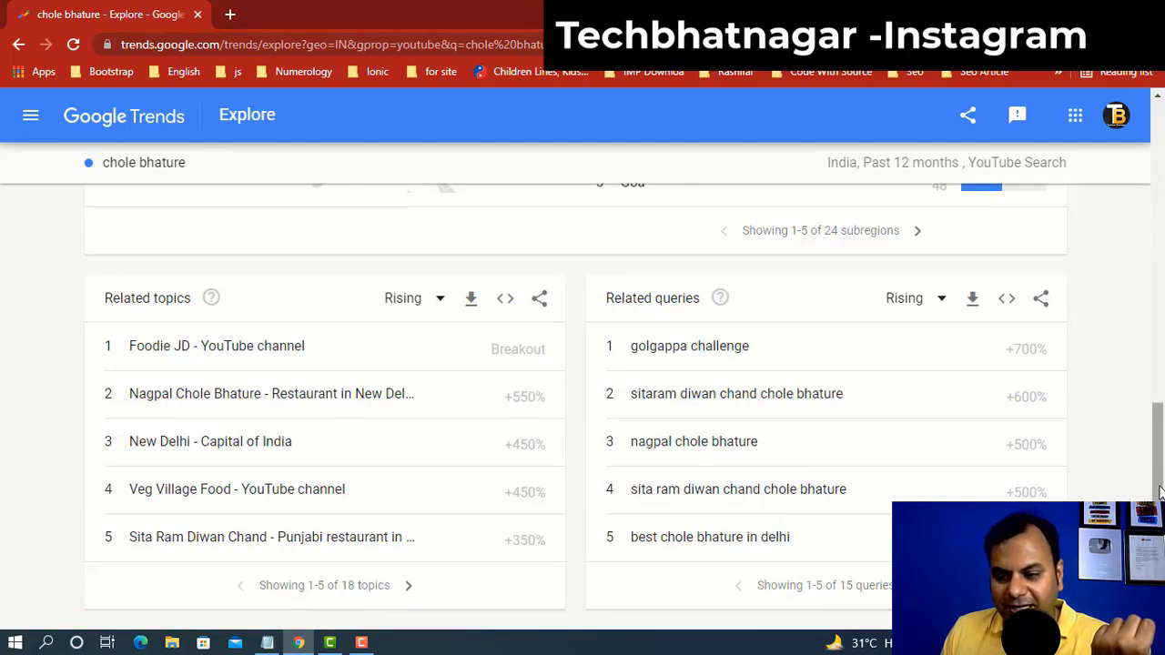
pyautogui.scroll(15, 1160, 491)
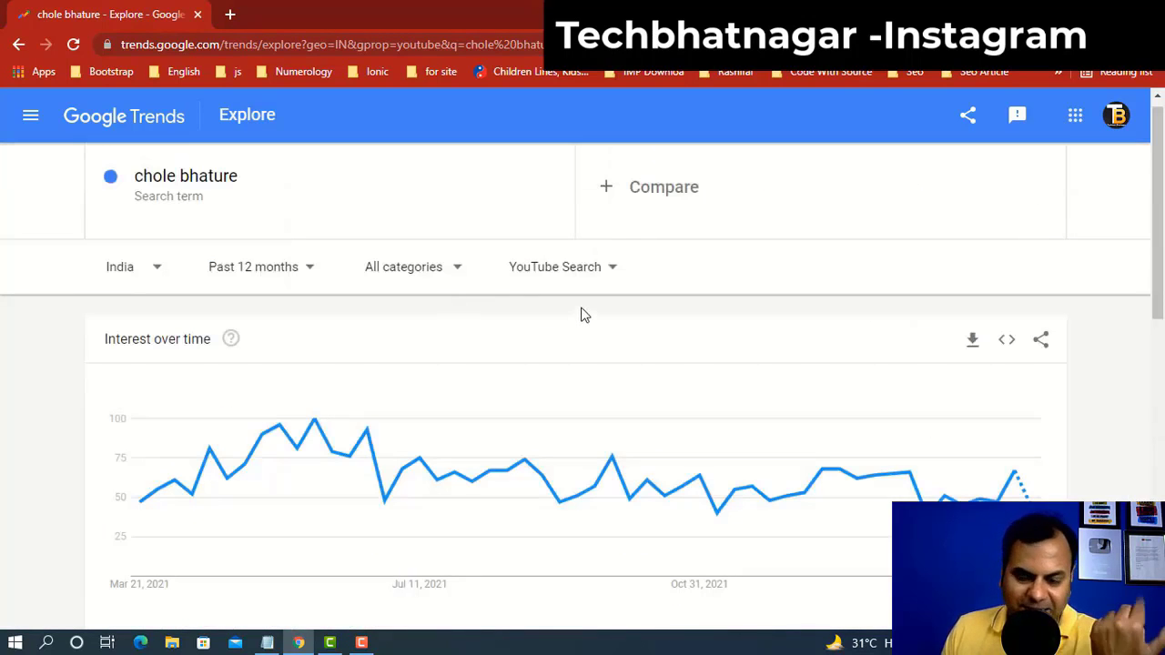
# - Replace the search term with "mesh rashi" and view its interest over time as a search term
pyautogui.click(254, 180)
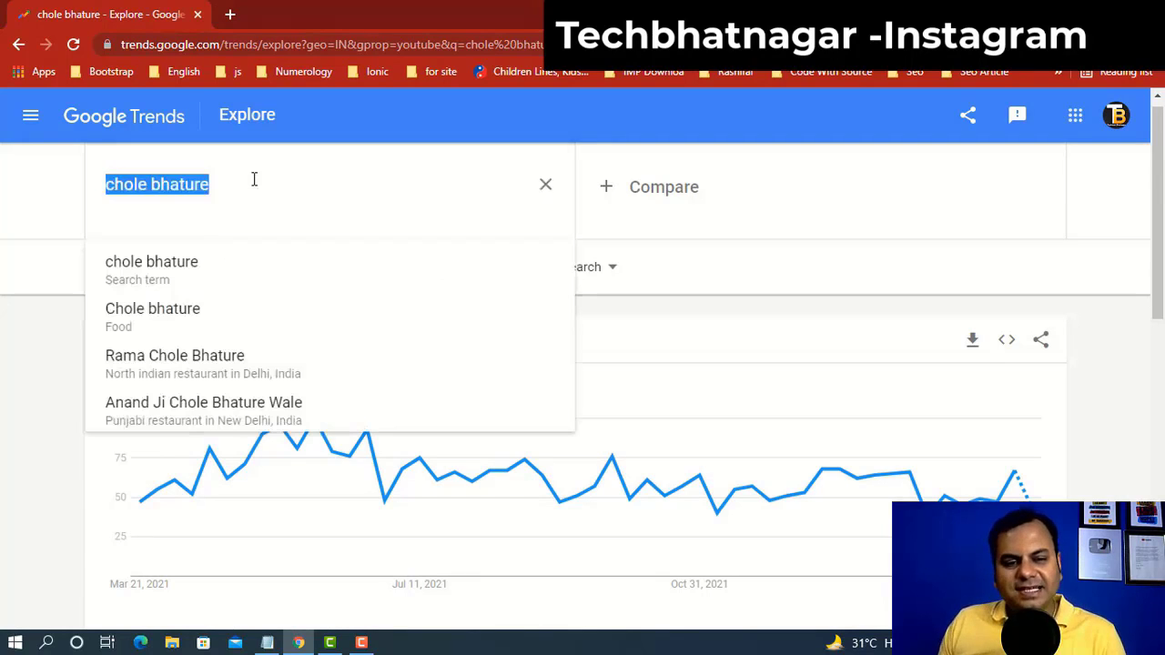
pyautogui.press('BackSpace')
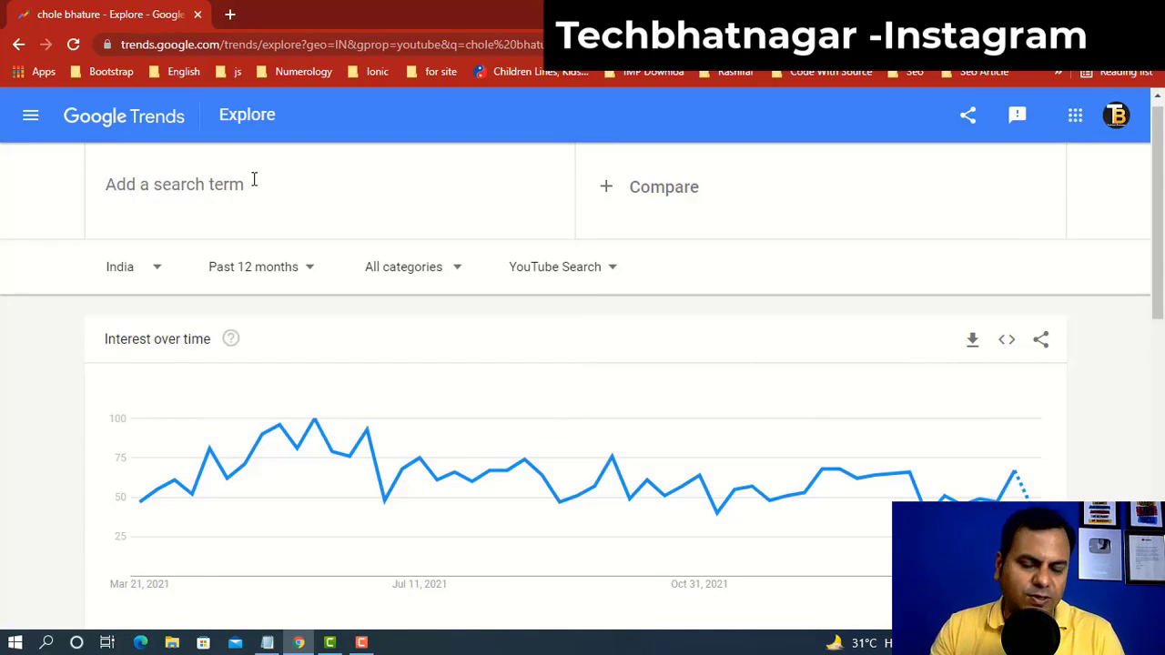
pyautogui.write('meh')
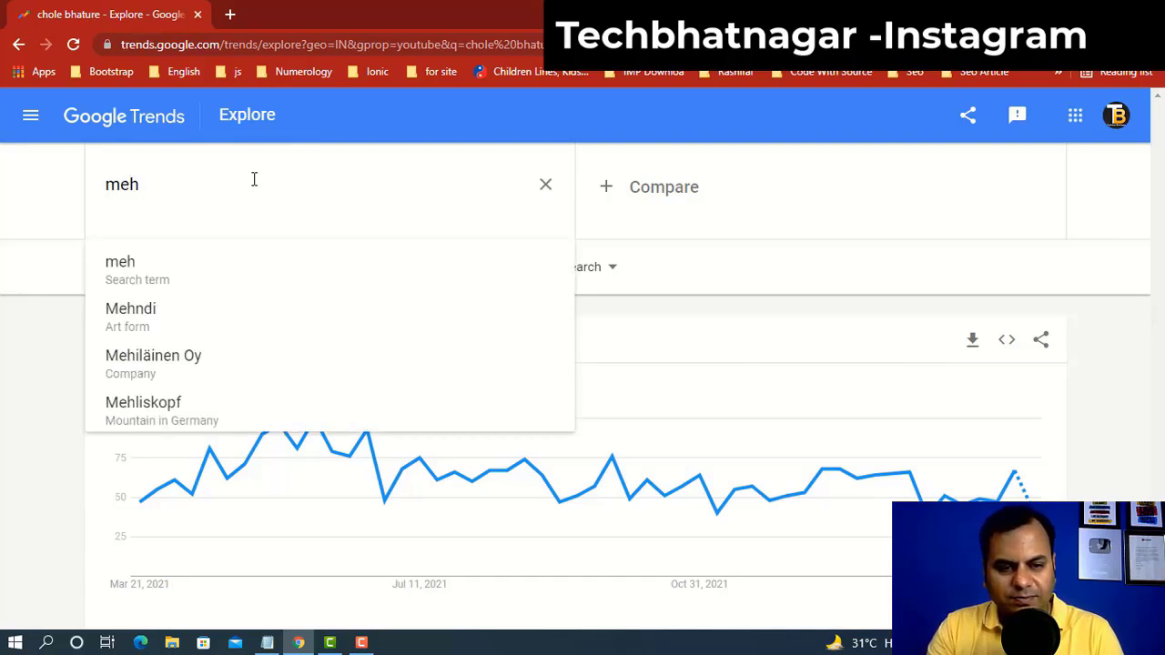
pyautogui.press('BackSpace')
pyautogui.write('s')
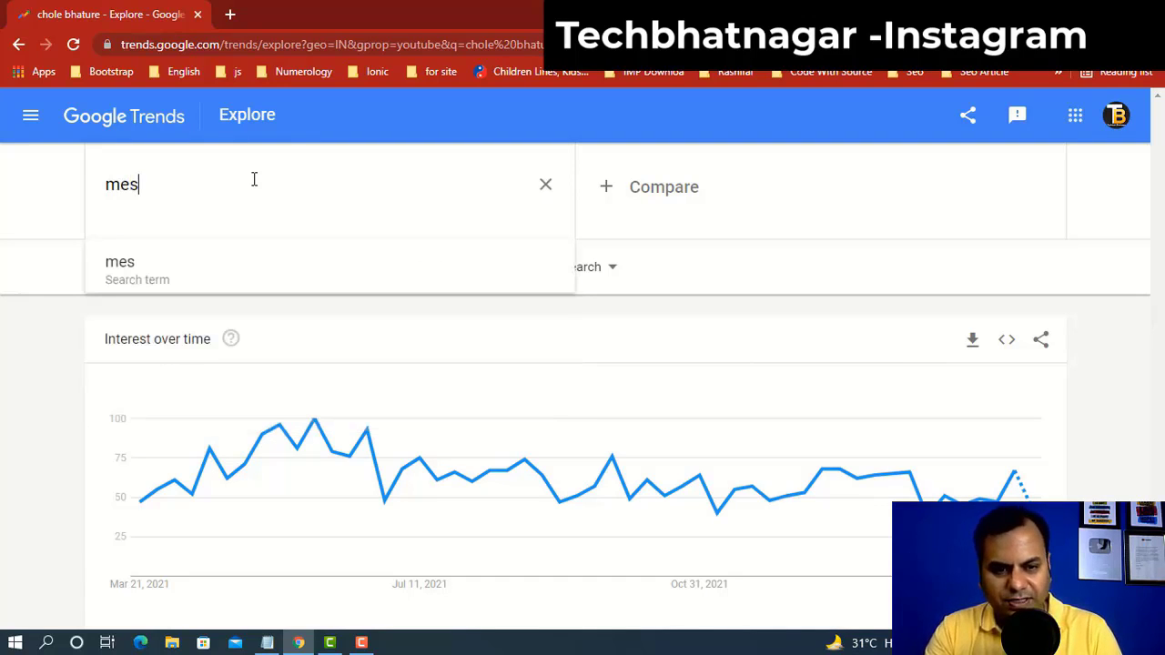
pyautogui.write('h rashi')
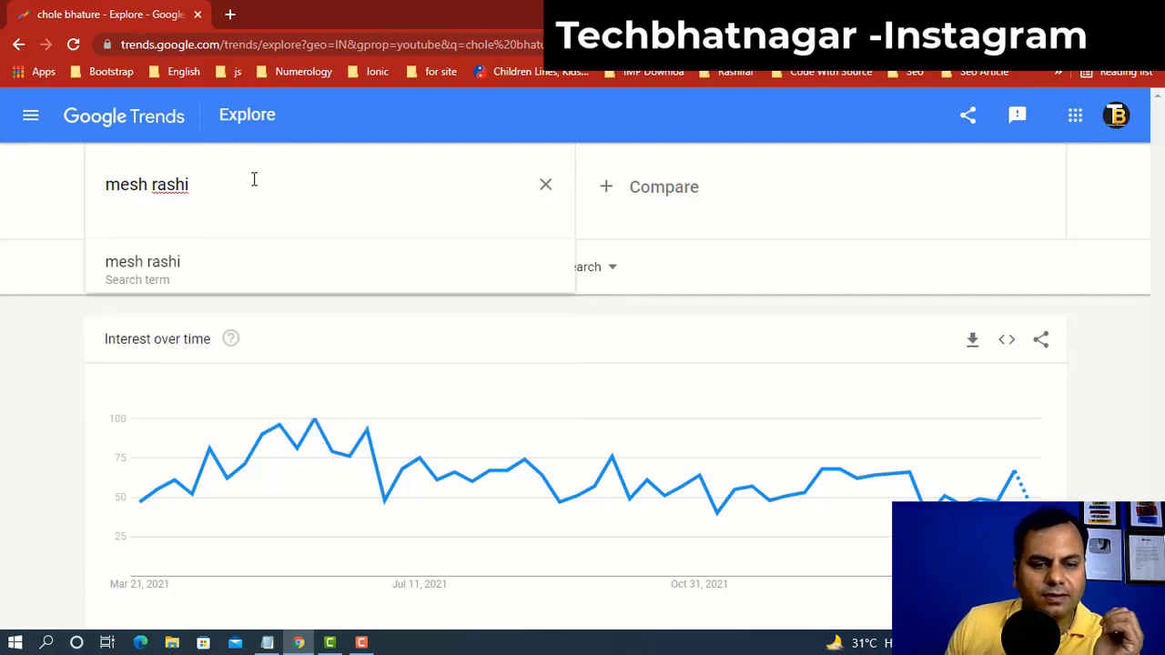
pyautogui.click(210, 278)
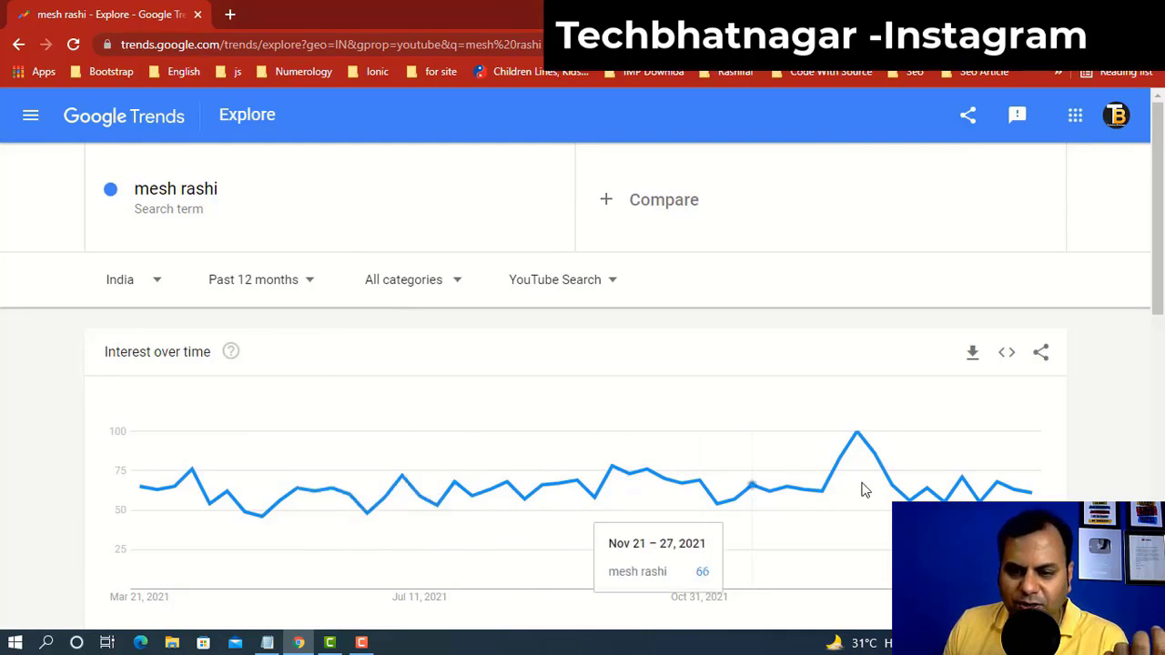
# - Add "mesh" as a comparison search term to "mesh rashi" and compare their interest over time
pyautogui.click(685, 207)
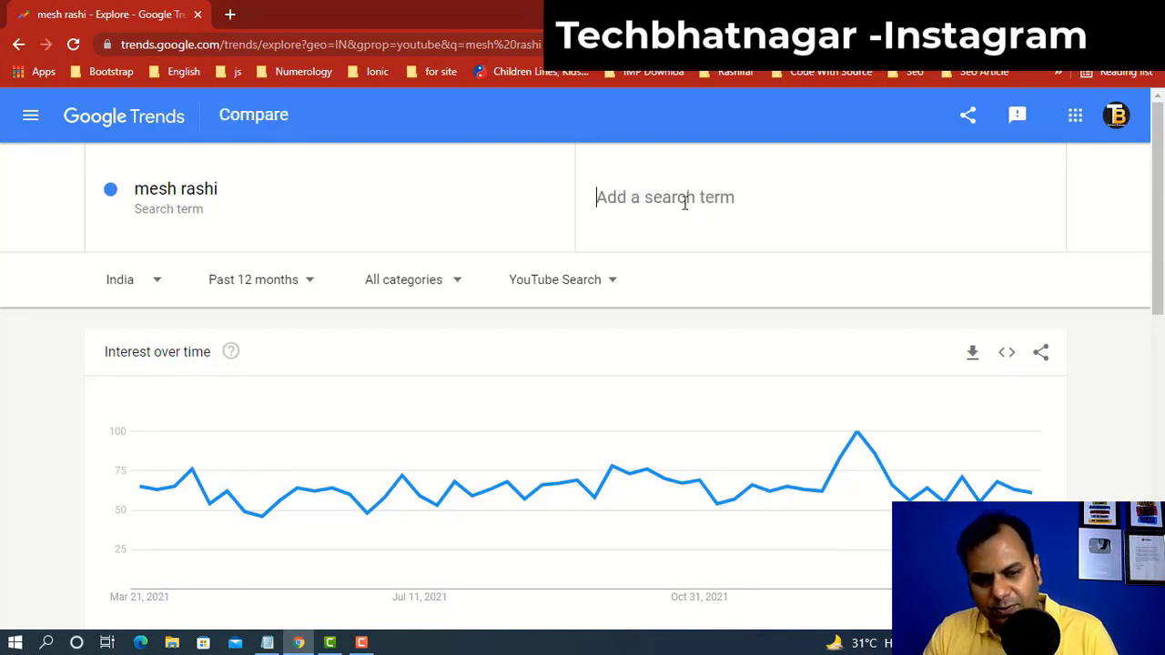
pyautogui.write('me')
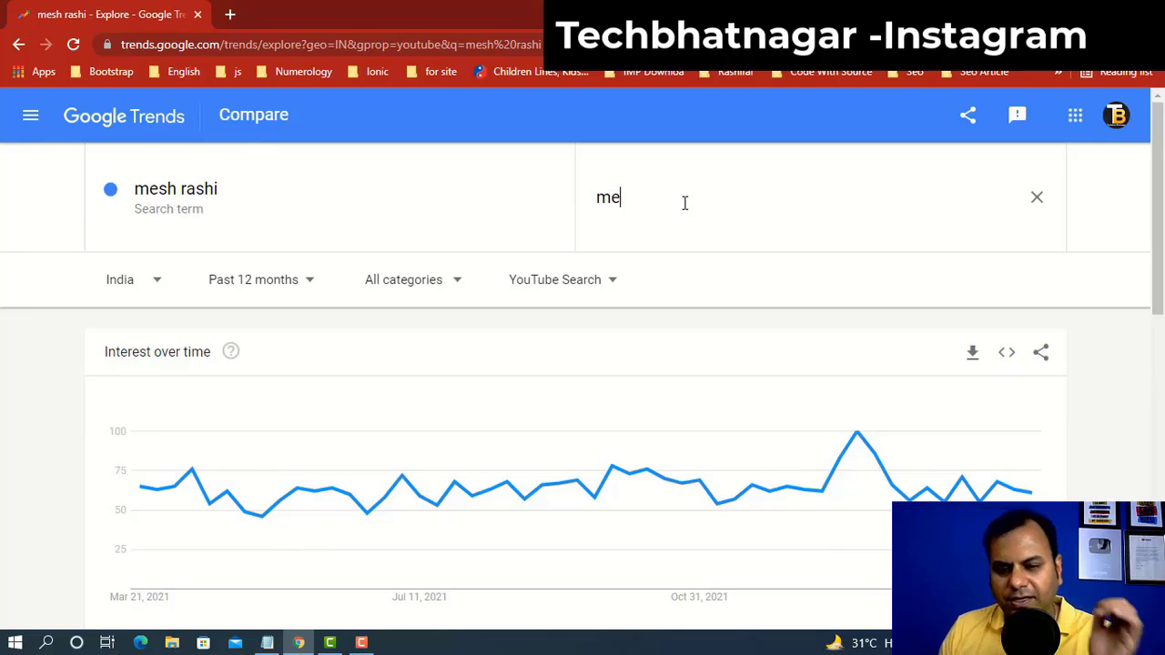
pyautogui.write('sh')
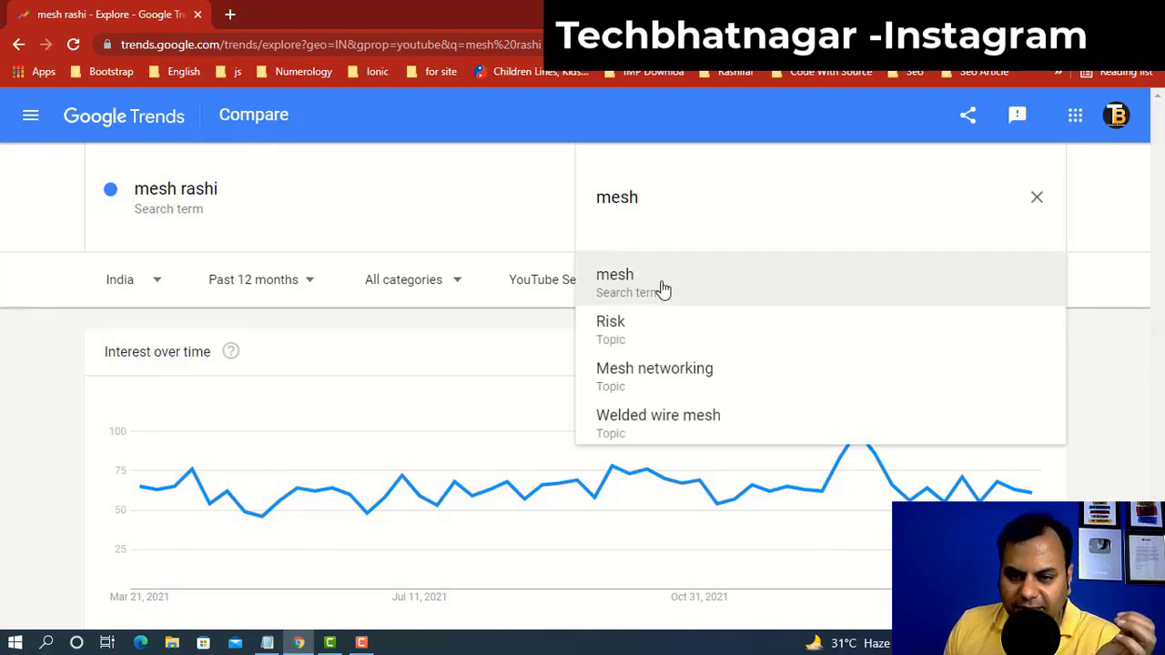
pyautogui.hotkey('ctrl', 'a')
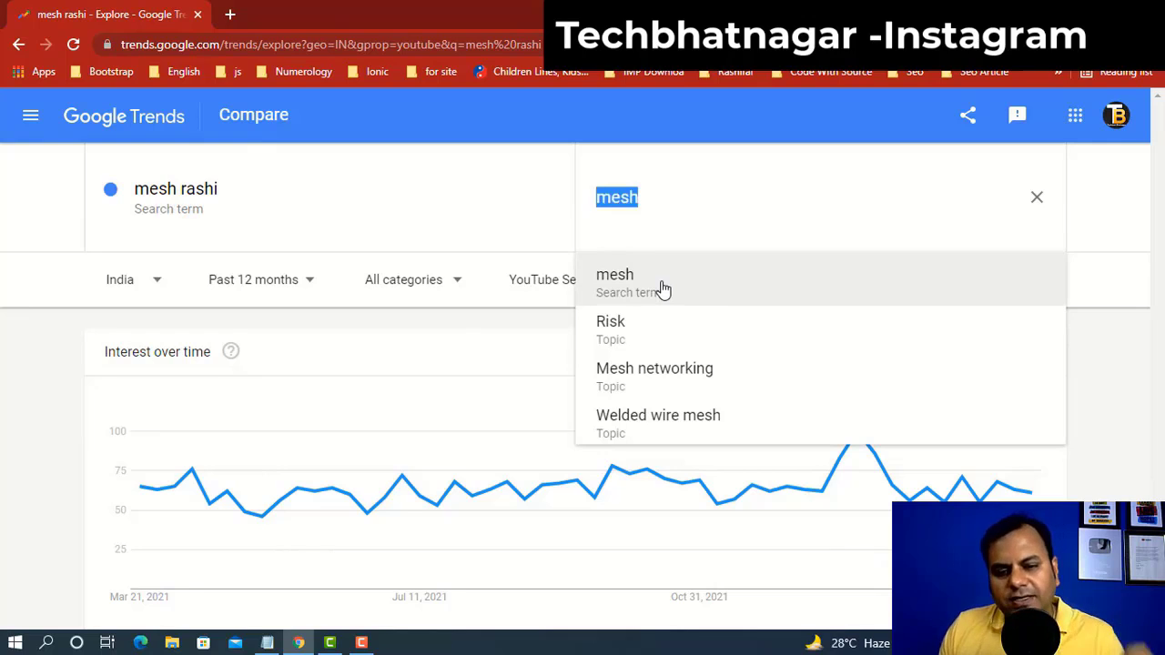
pyautogui.click(662, 288)
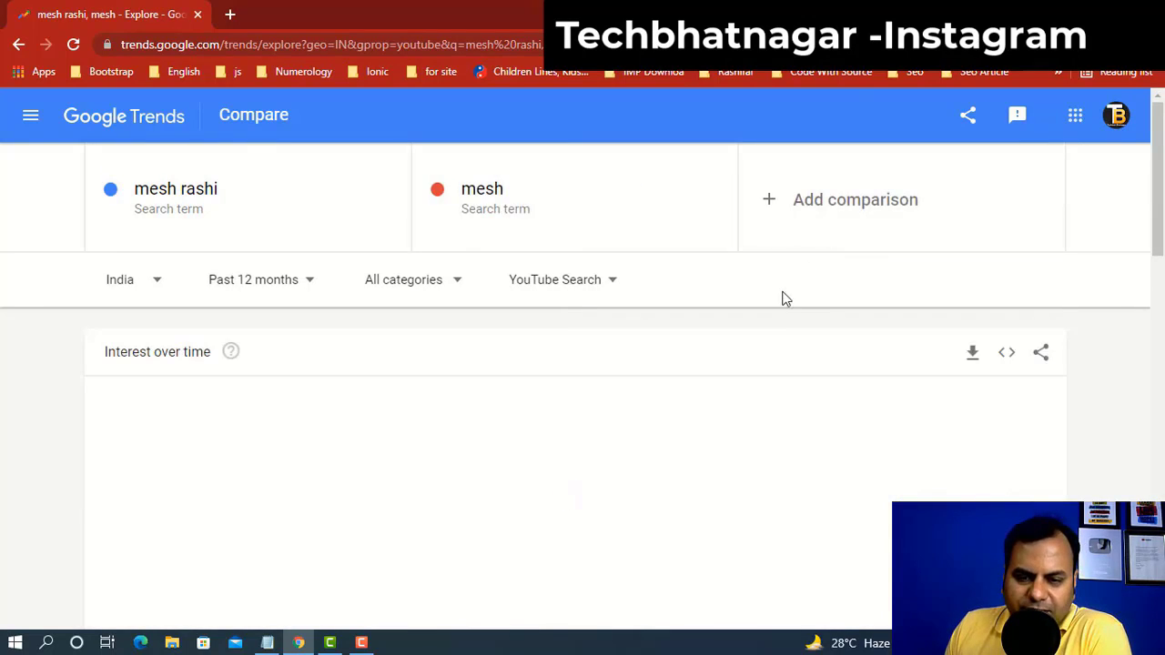
pyautogui.scroll(-3, 776, 316)
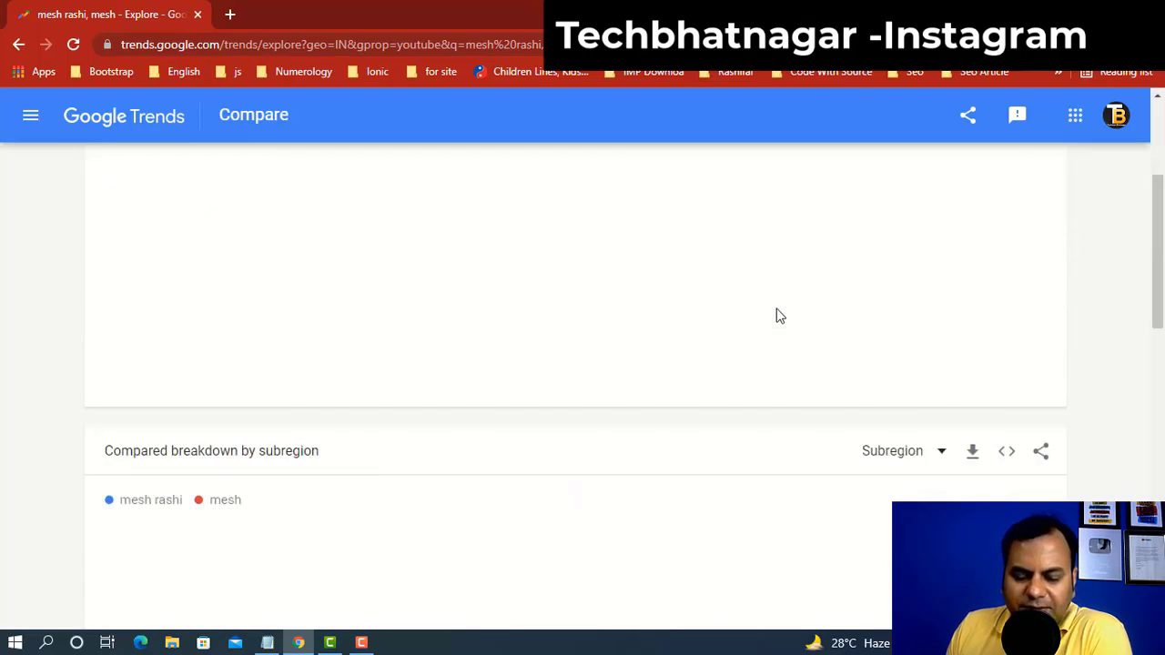
pyautogui.scroll(2, 777, 316)
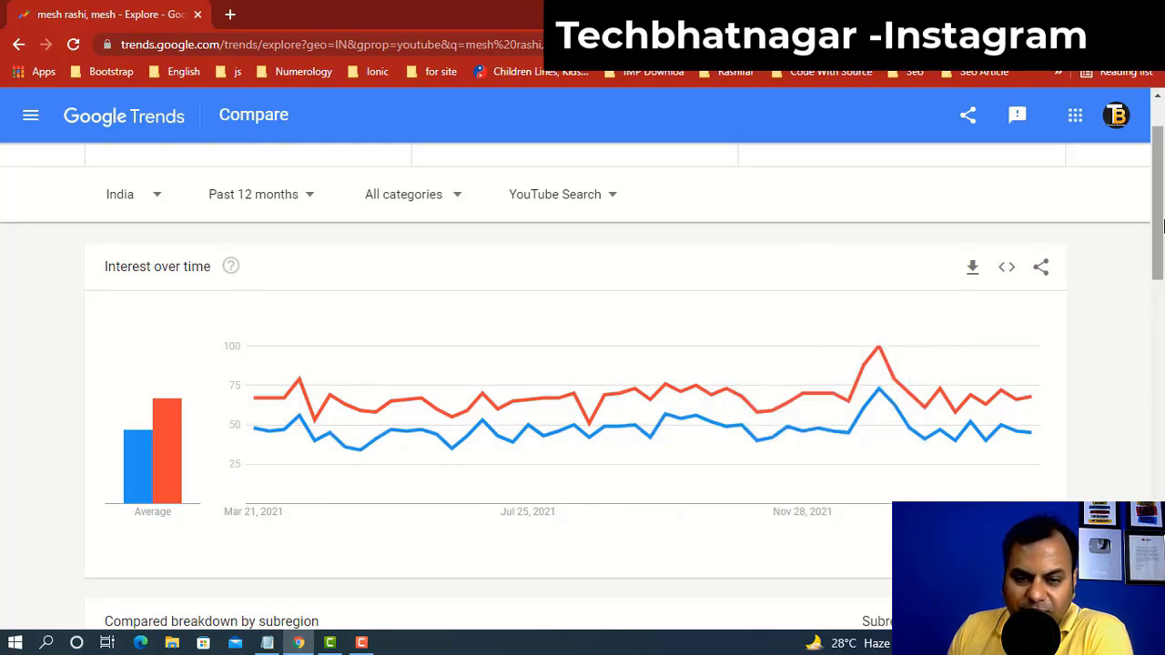
pyautogui.moveTo(1160, 273); pyautogui.dragTo(1160, 200)
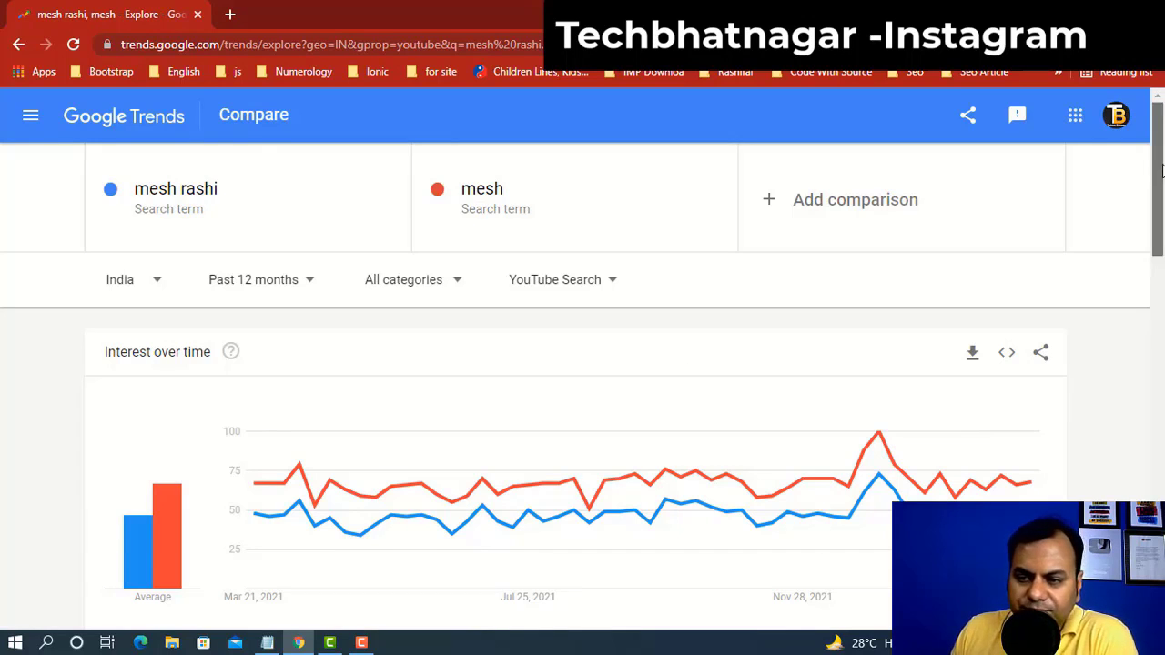
# - Examine the compared breakdown by subregion and the related queries for "mesh rashi"
pyautogui.scroll(-3, 1149, 286)
pyautogui.scroll(-1, 771, 375)
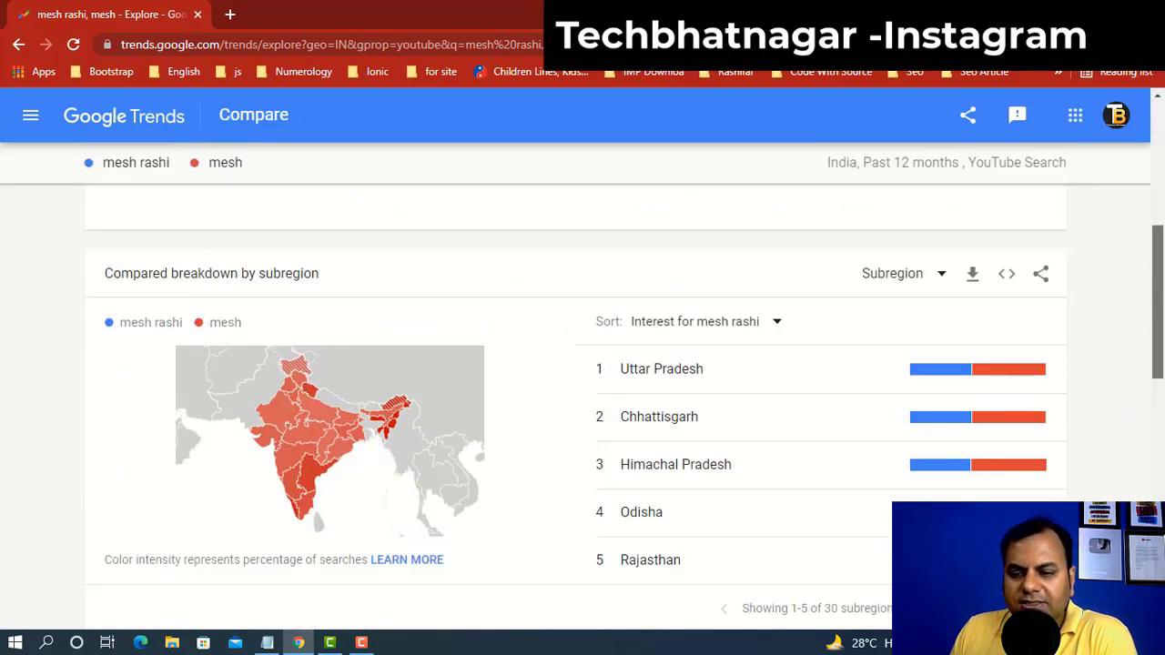
pyautogui.moveTo(771, 375)
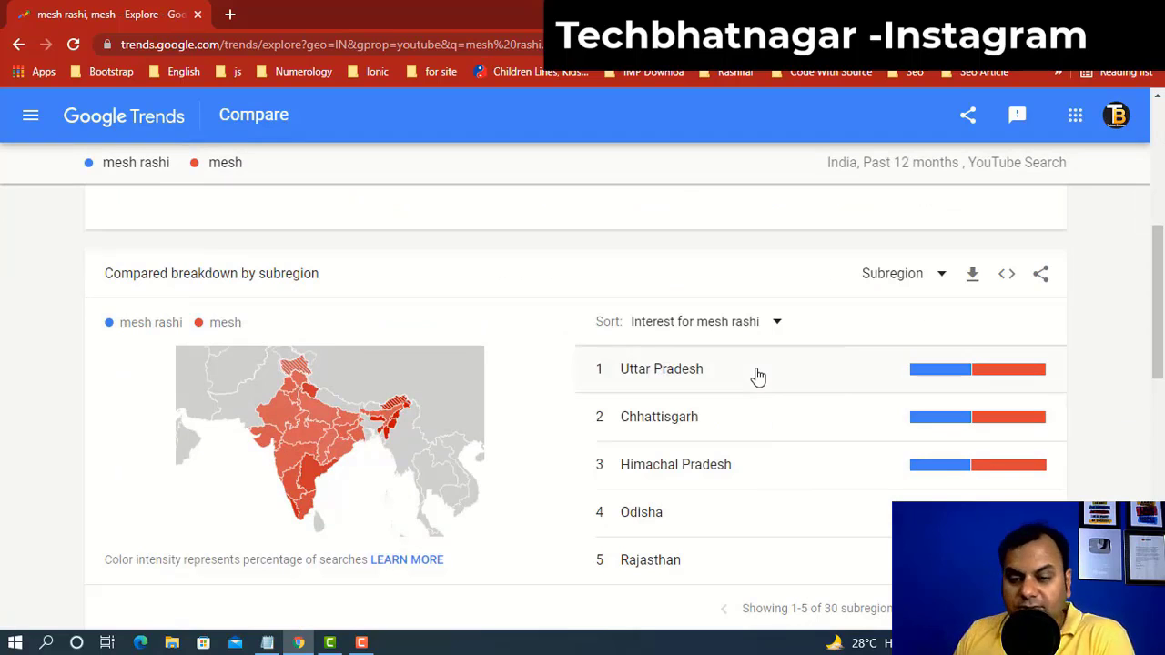
pyautogui.scroll(-1, 758, 376)
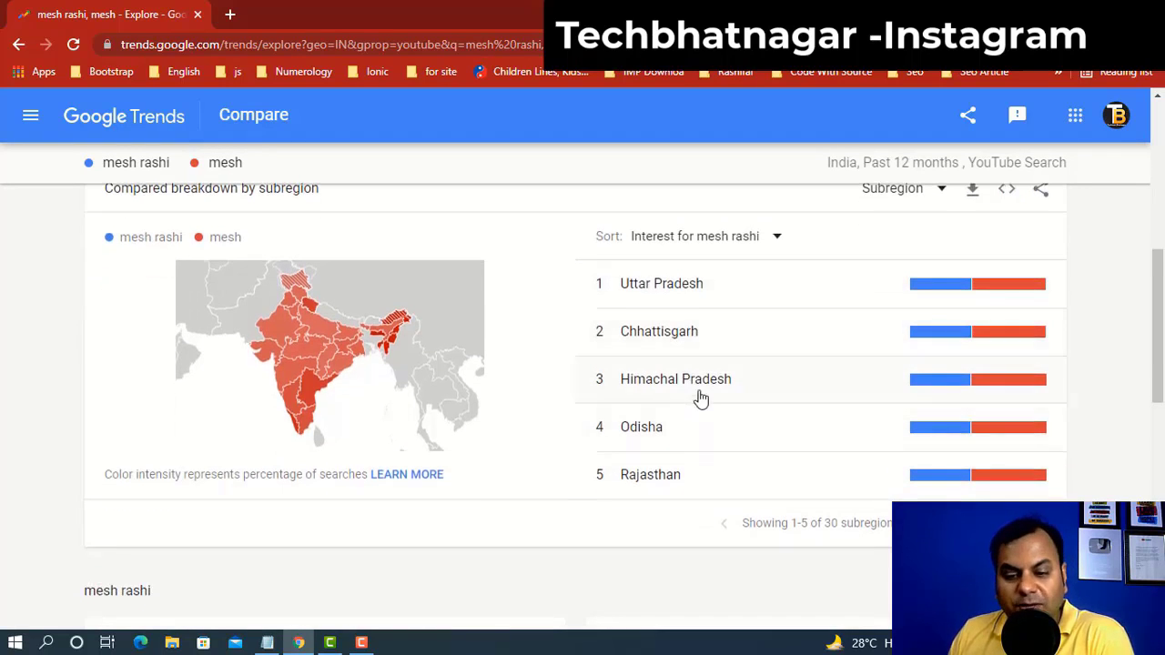
pyautogui.scroll(-3, 701, 398)
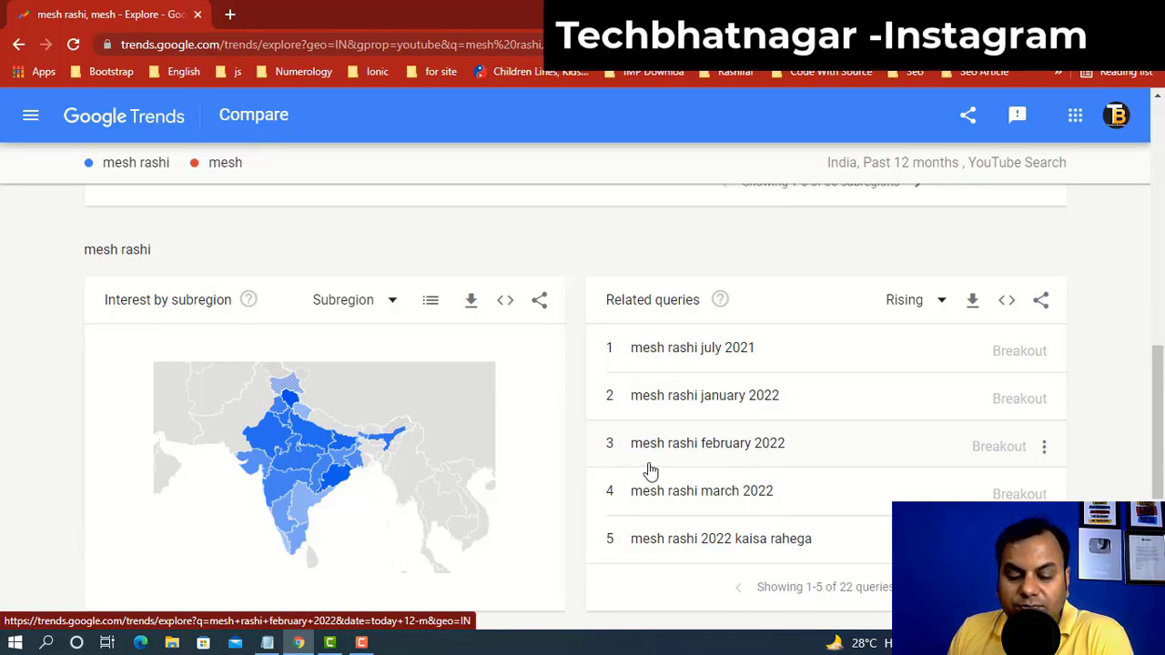
# - Explore the related query "mesh rashi february 2022" and examine the peak in its interest over time
pyautogui.click(797, 467)
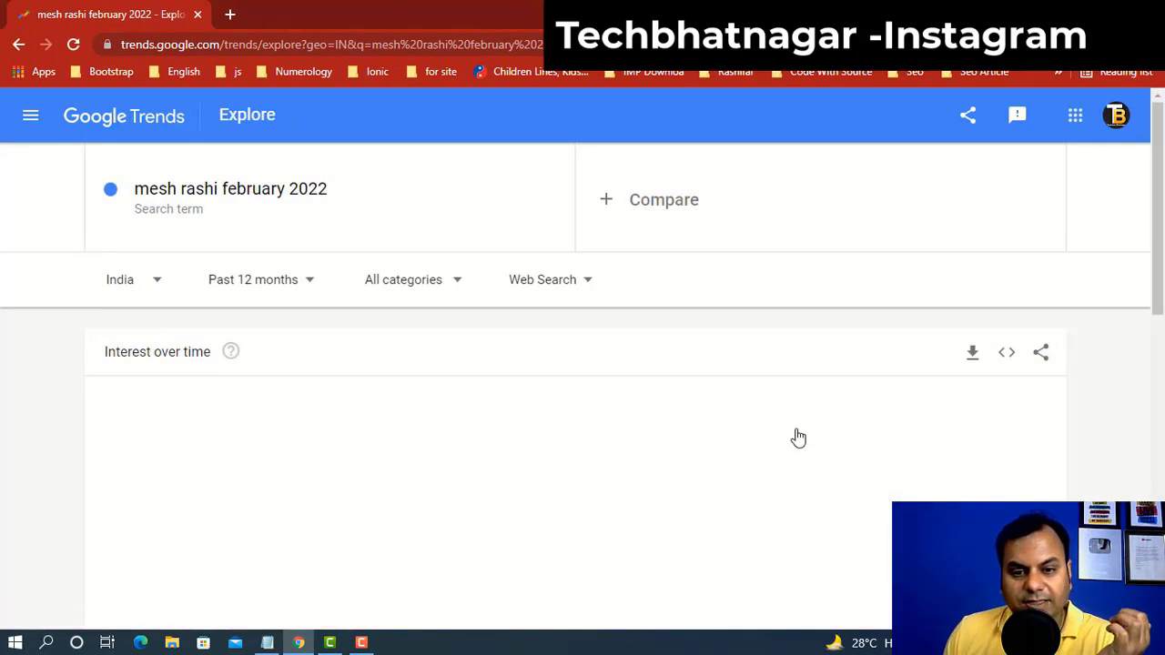
pyautogui.scroll(-3, 799, 425)
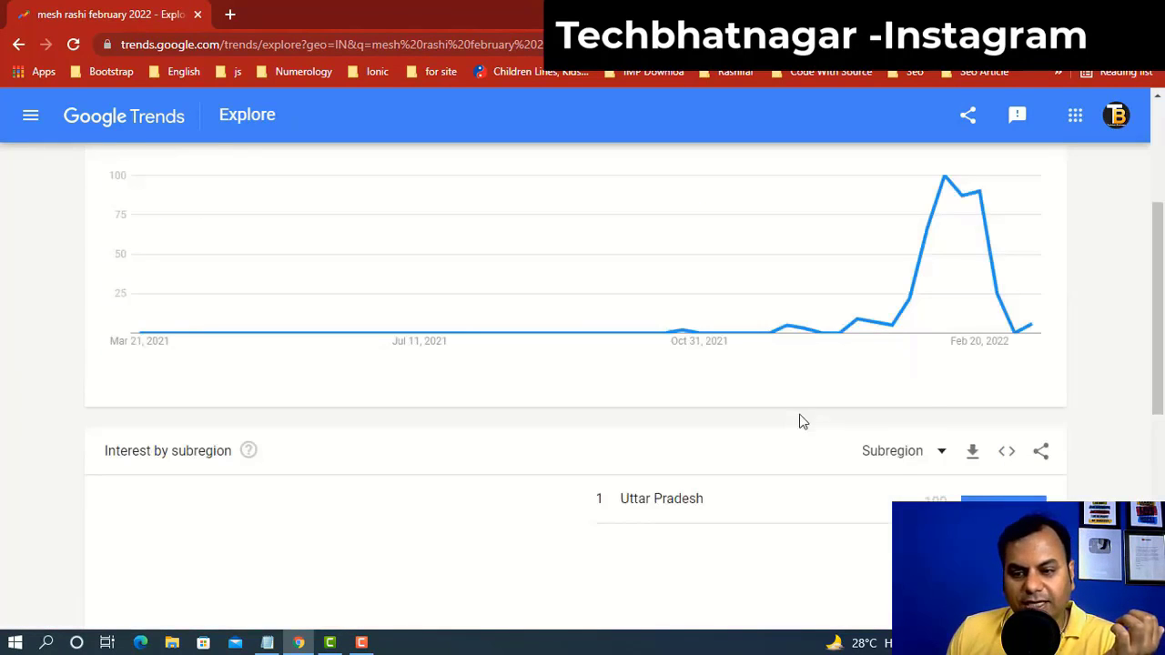
pyautogui.scroll(2, 798, 421)
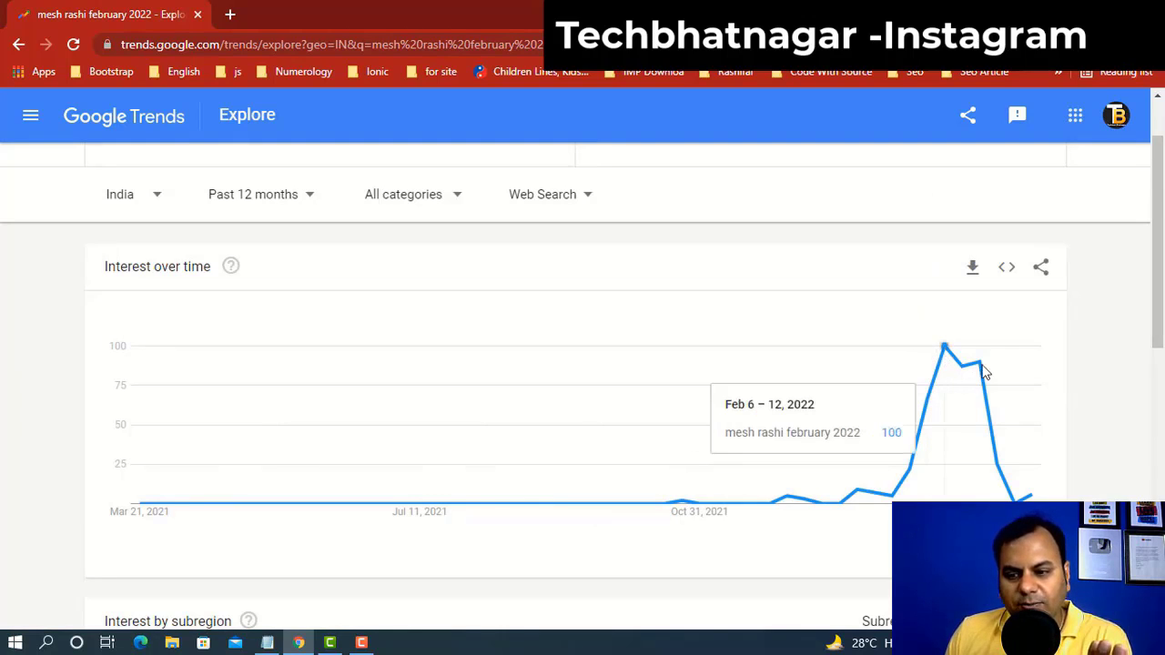
pyautogui.moveTo(1026, 496)
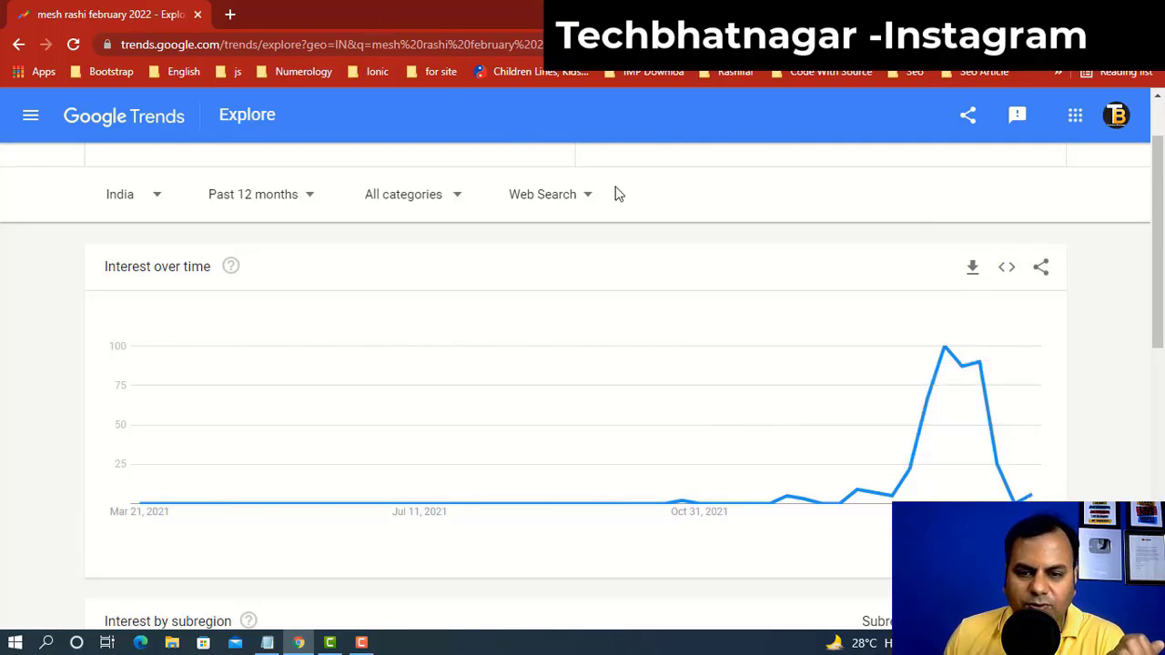
# - Change the search type to YouTube Search and examine the peak in interest over time for "mesh rashi february 2022"
pyautogui.click(588, 197)
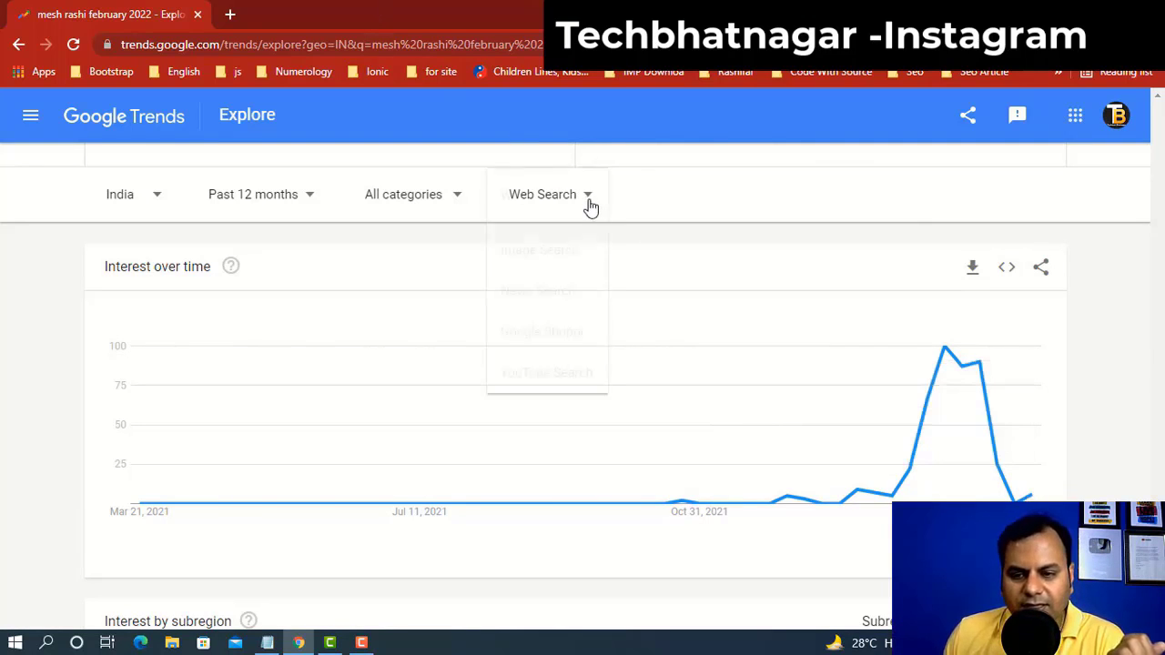
pyautogui.click(550, 375)
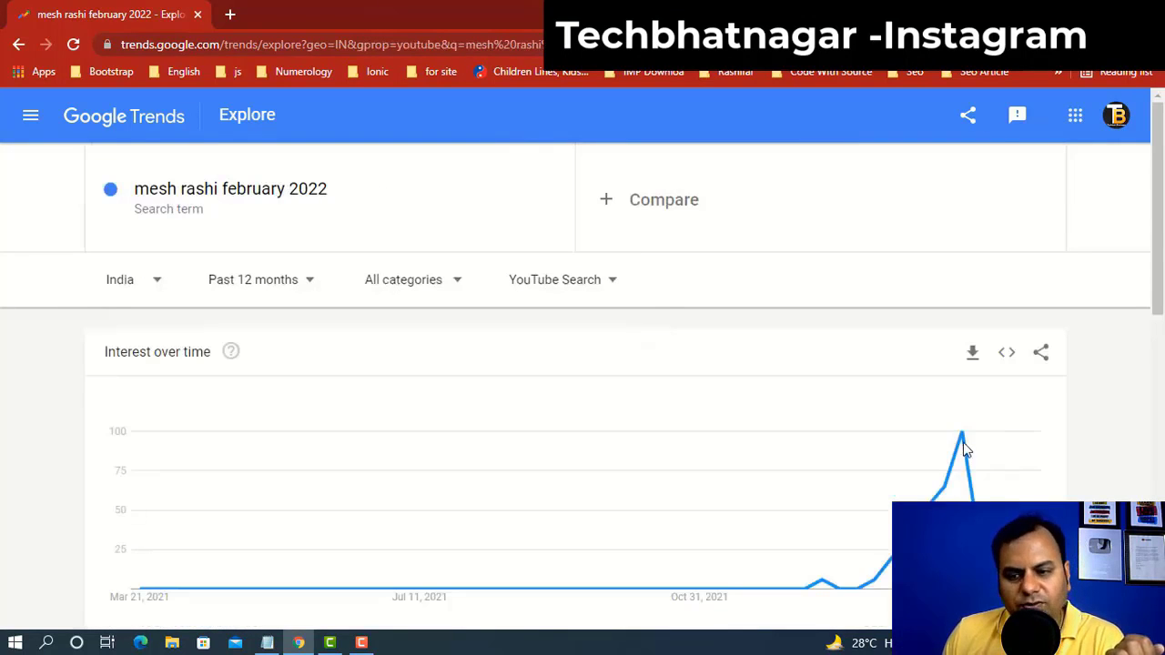
pyautogui.scroll(-1, 965, 446)
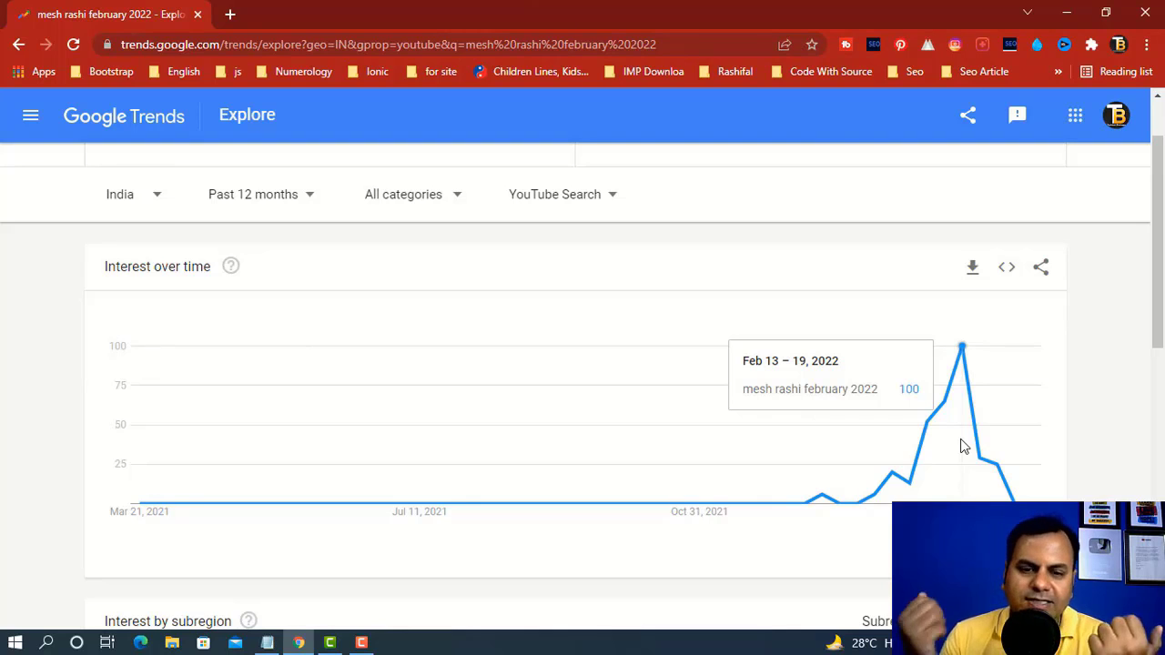
pyautogui.click(361, 644)
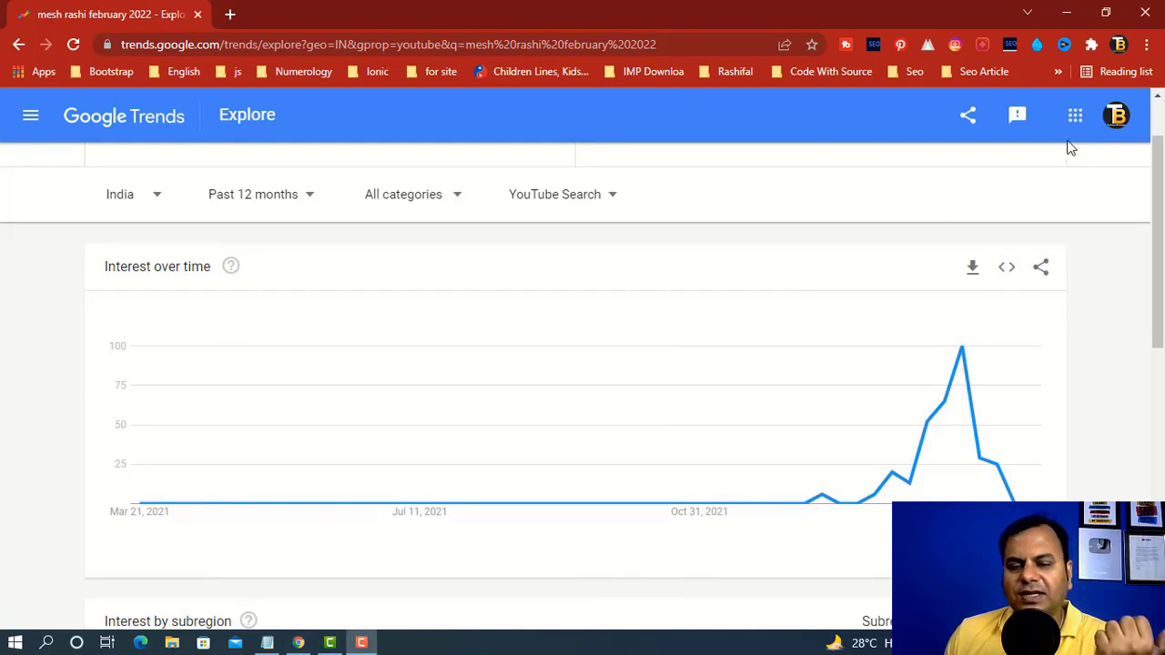